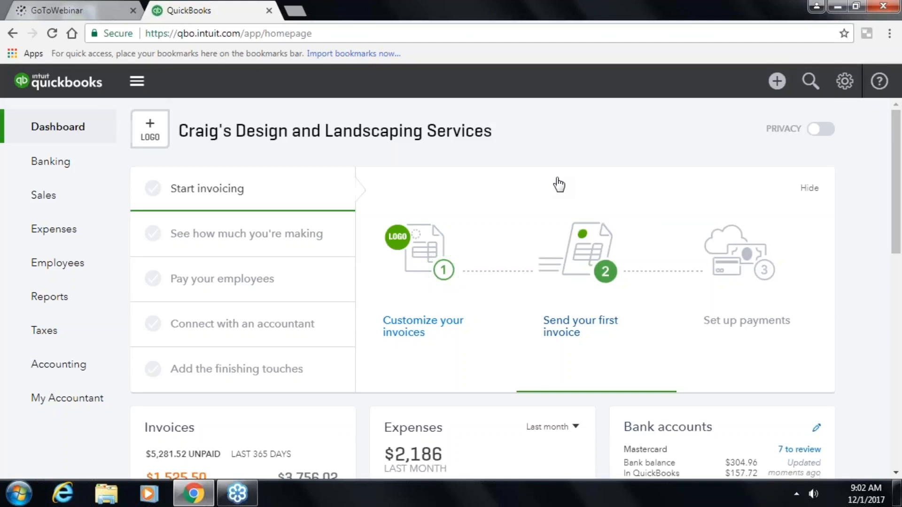
- Browse the dashboard and switch the Bank accounts list into edit mode and back
scroll(557, 181, "down", 3)
scroll(557, 181, "up", 3)
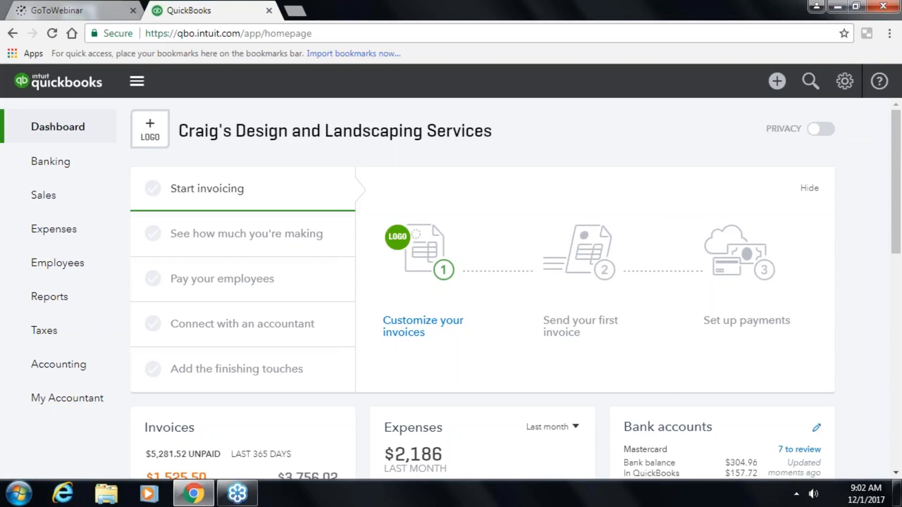
scroll(790, 278, "down", 2)
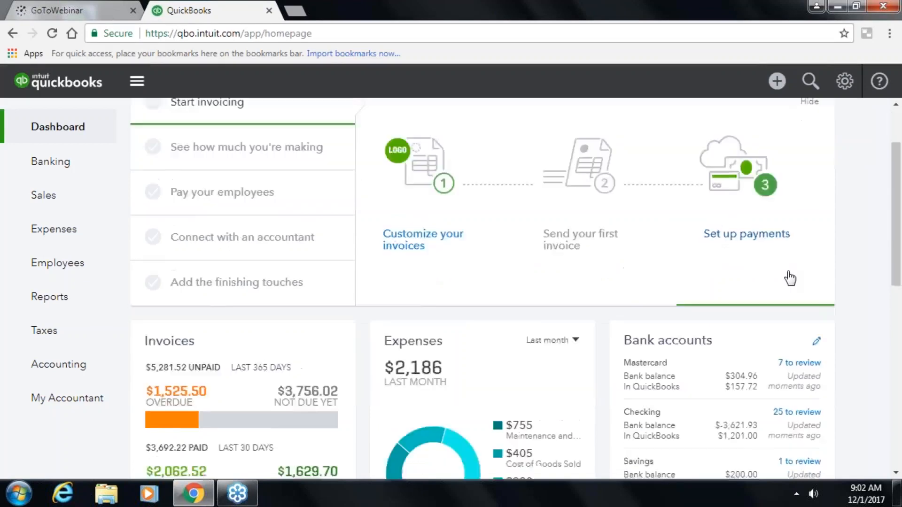
scroll(791, 278, "down", 1)
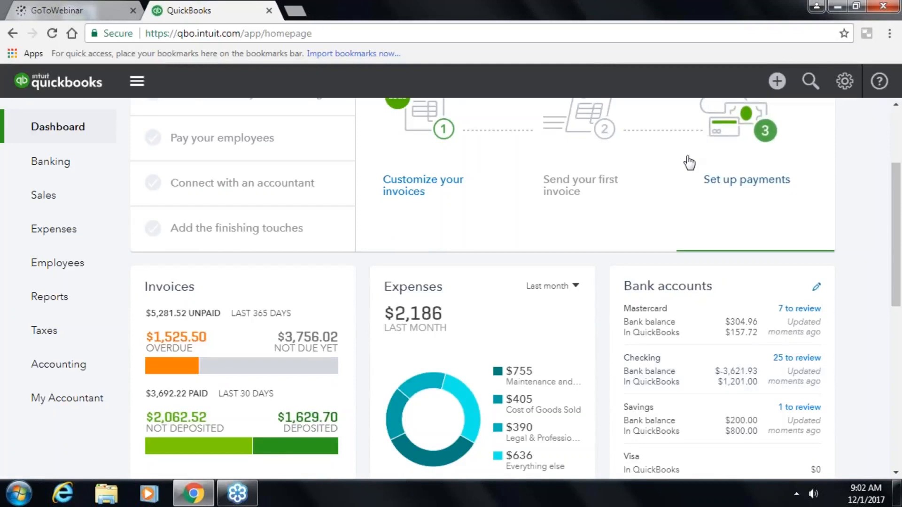
scroll(689, 163, "up", 3)
scroll(743, 239, "down", 2)
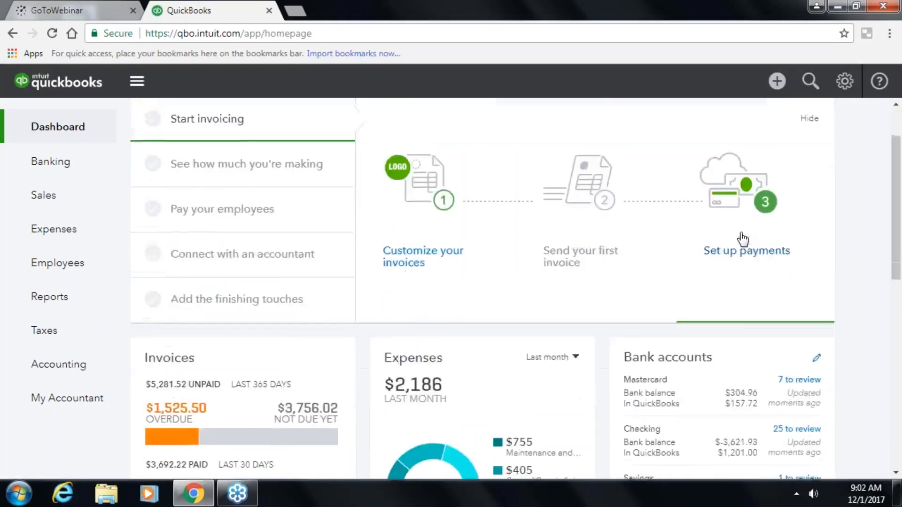
scroll(743, 239, "down", 4)
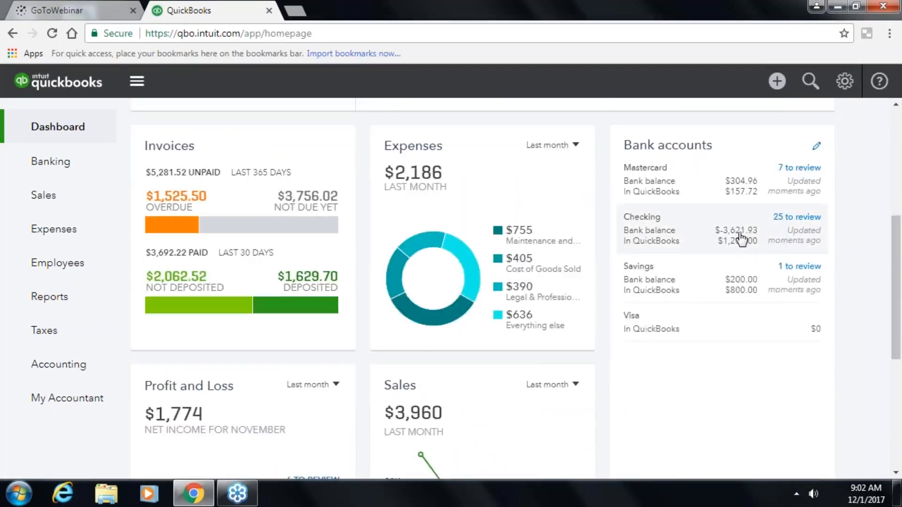
scroll(742, 239, "down", 2)
scroll(739, 237, "up", 6)
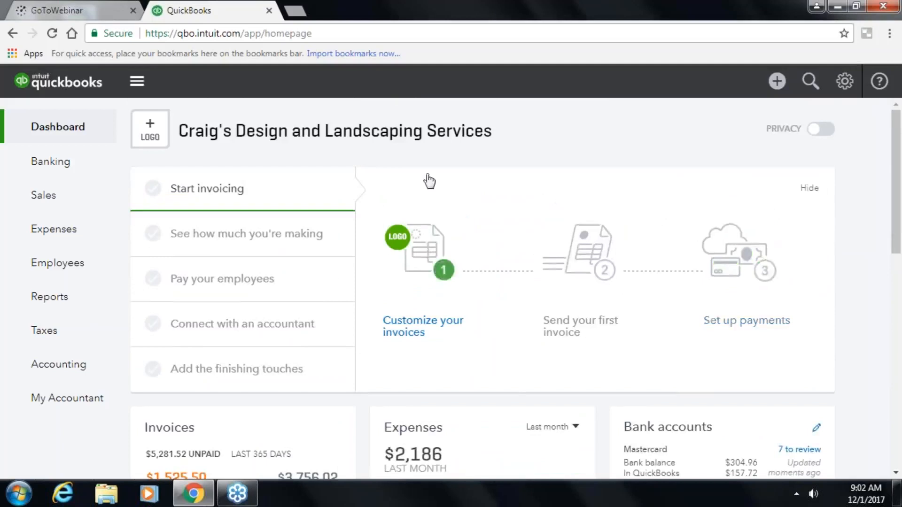
scroll(526, 188, "down", 2)
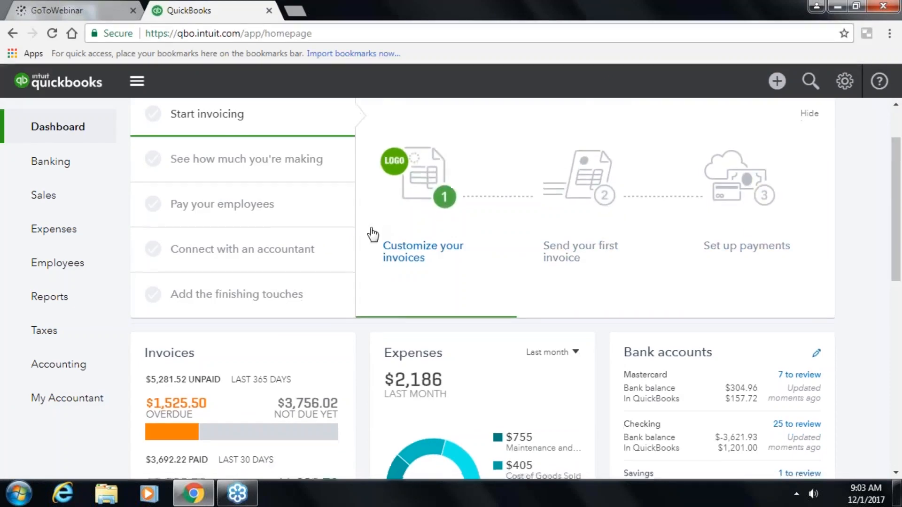
scroll(370, 229, "down", 4)
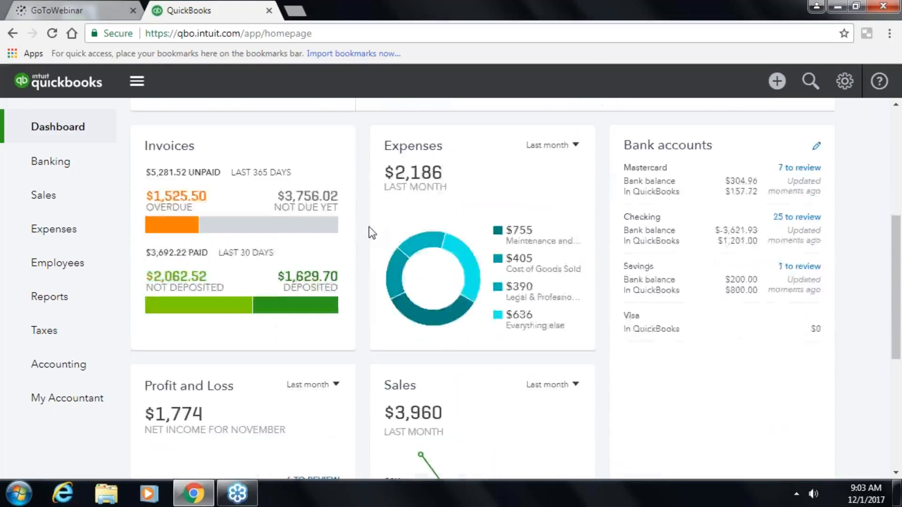
scroll(369, 230, "down", 2)
scroll(370, 232, "up", 2)
scroll(568, 161, "up", 2)
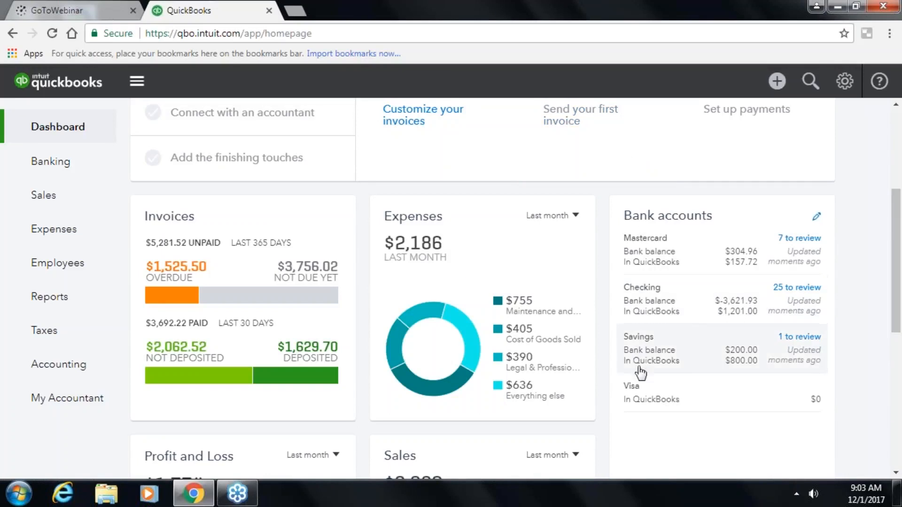
left_click(817, 217)
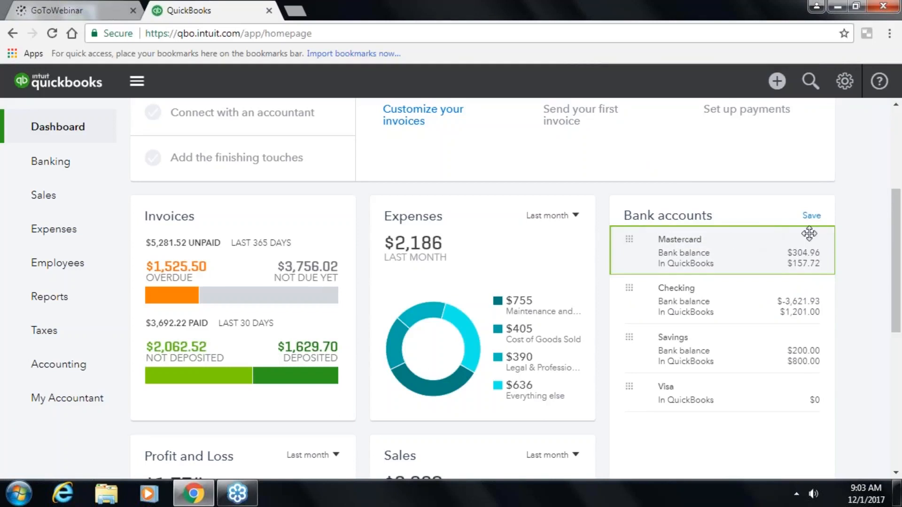
left_click(811, 216)
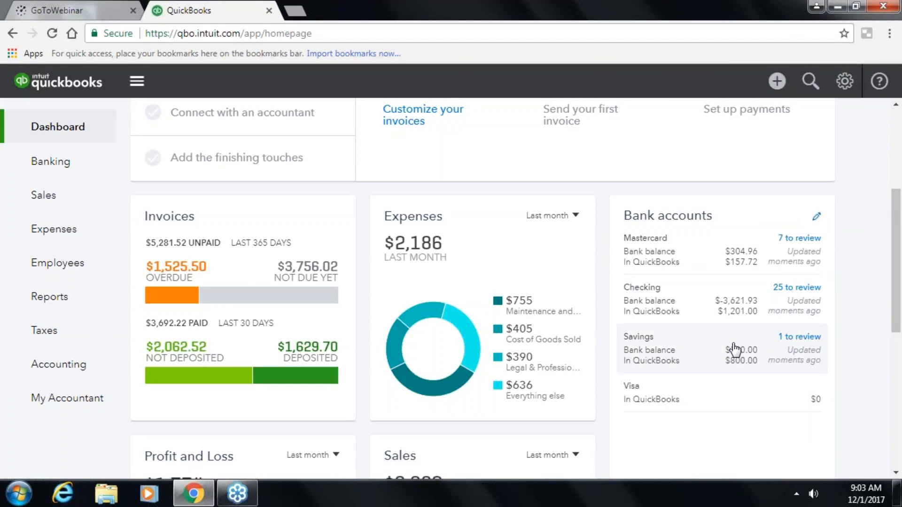
- Open the Checking account register and dismiss the Register basics introduction
scroll(735, 348, "down", 3)
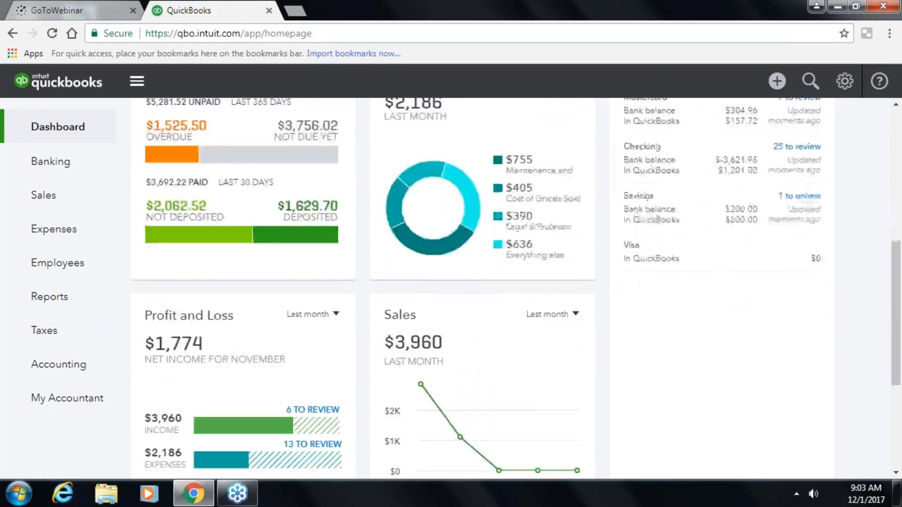
scroll(639, 308, "down", 2)
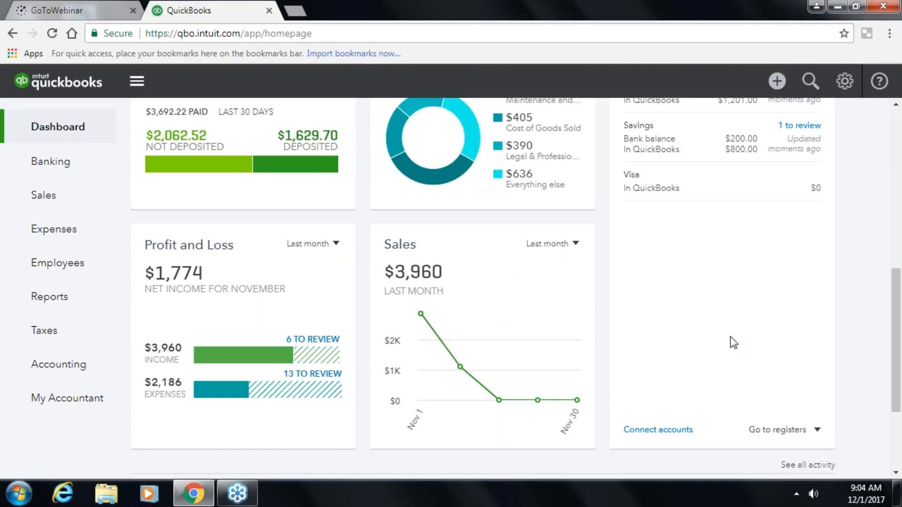
scroll(734, 334, "up", 5)
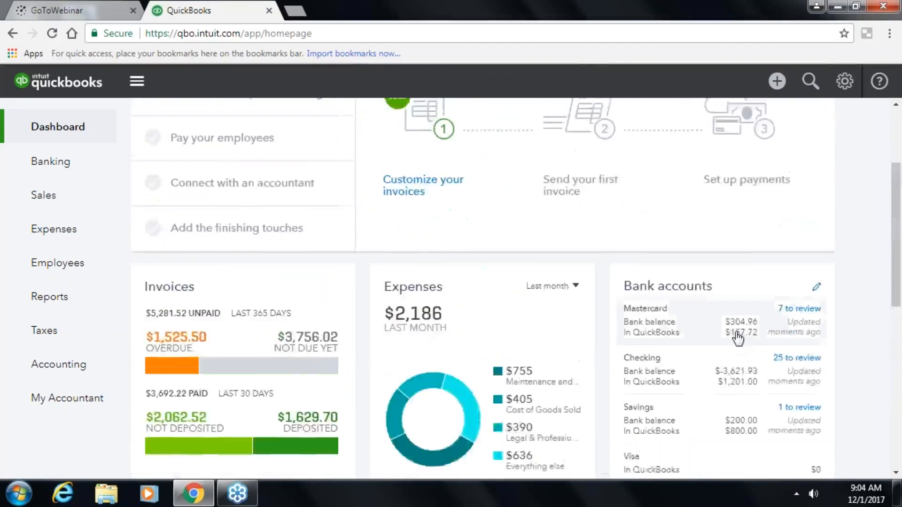
scroll(738, 338, "down", 8)
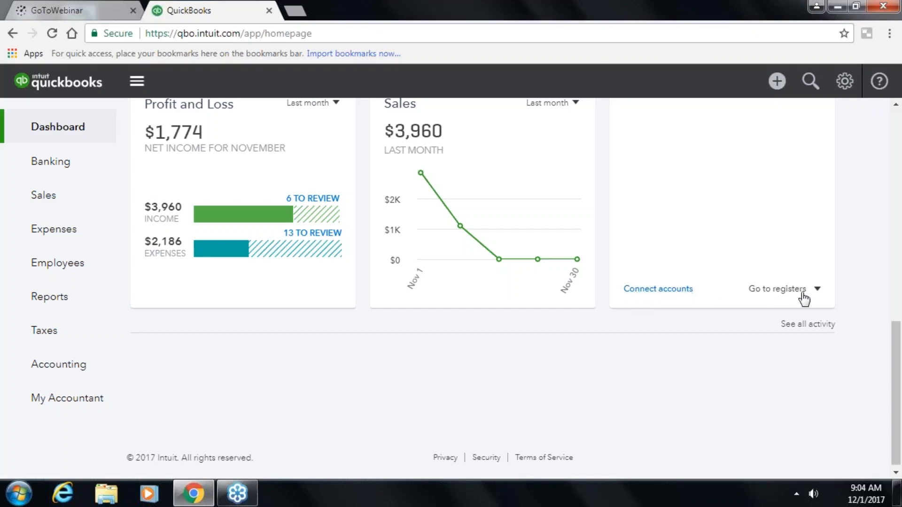
left_click(817, 291)
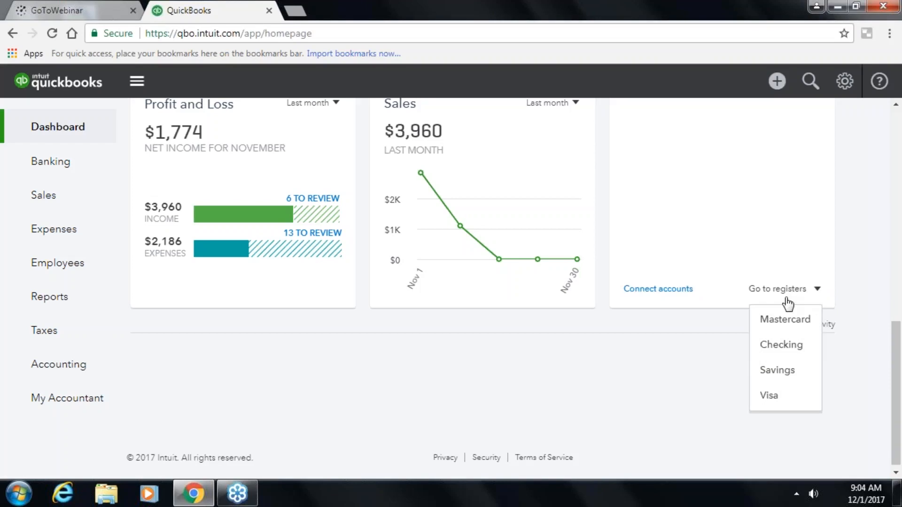
left_click(782, 345)
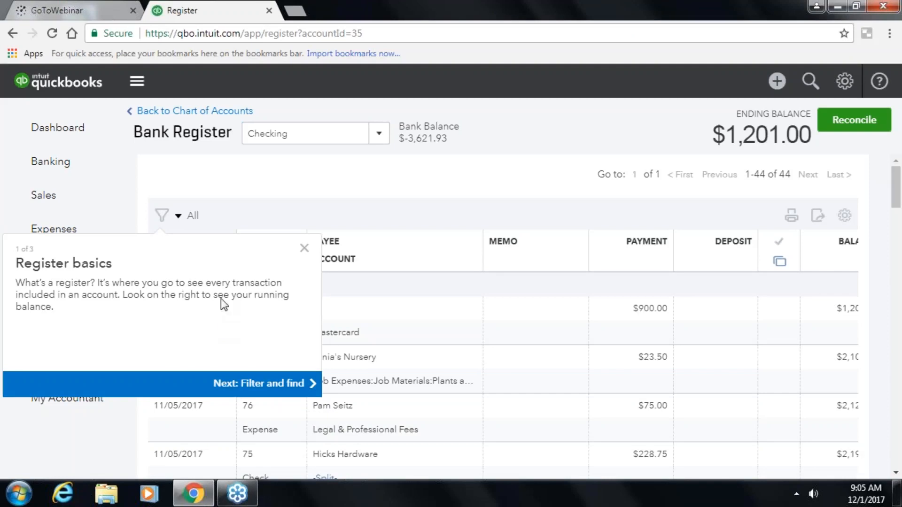
left_click(303, 245)
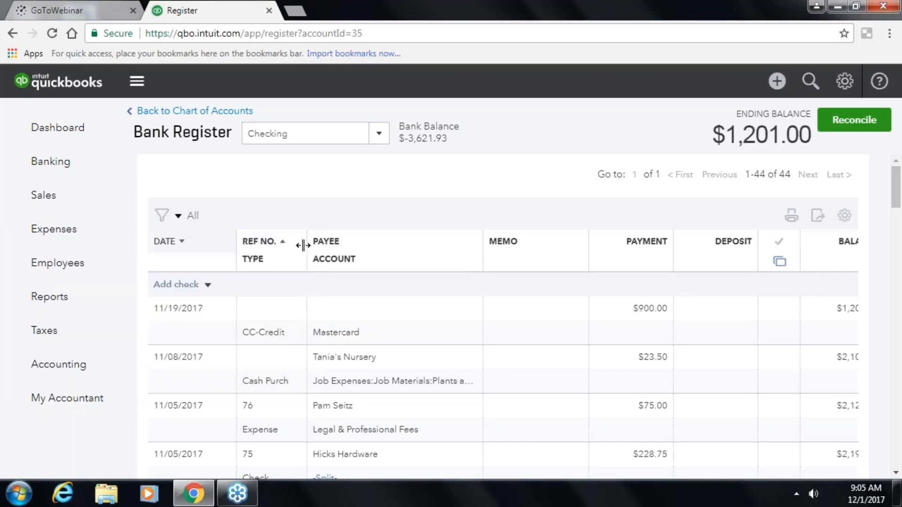
- Return to the company dashboard
left_click(71, 135)
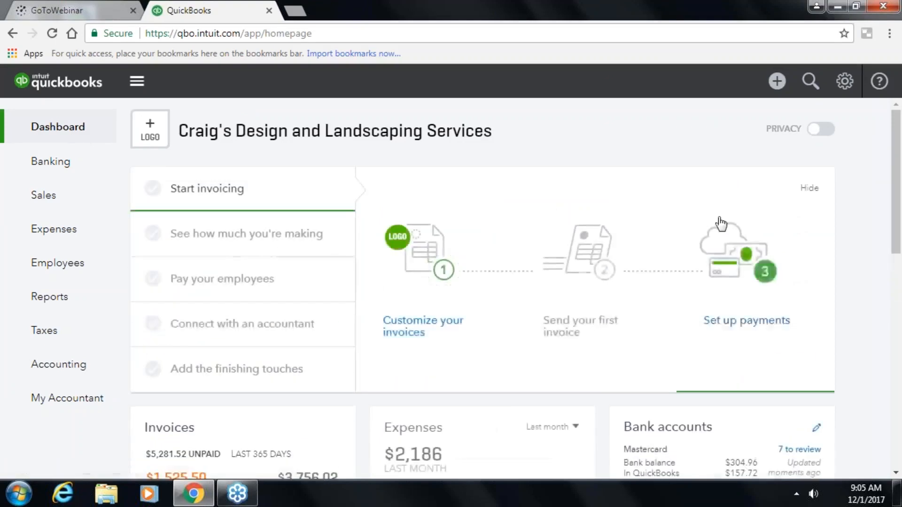
scroll(595, 289, "down", 8)
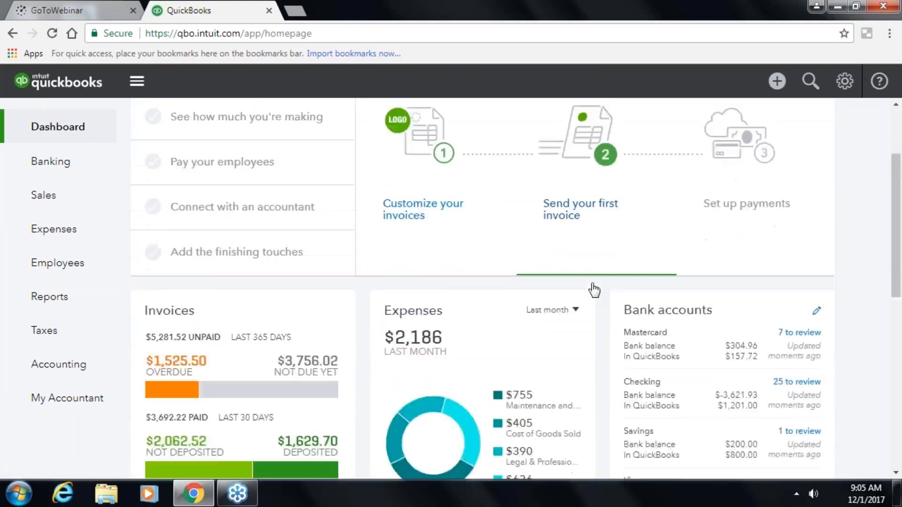
scroll(593, 290, "up", 5)
scroll(593, 290, "up", 3)
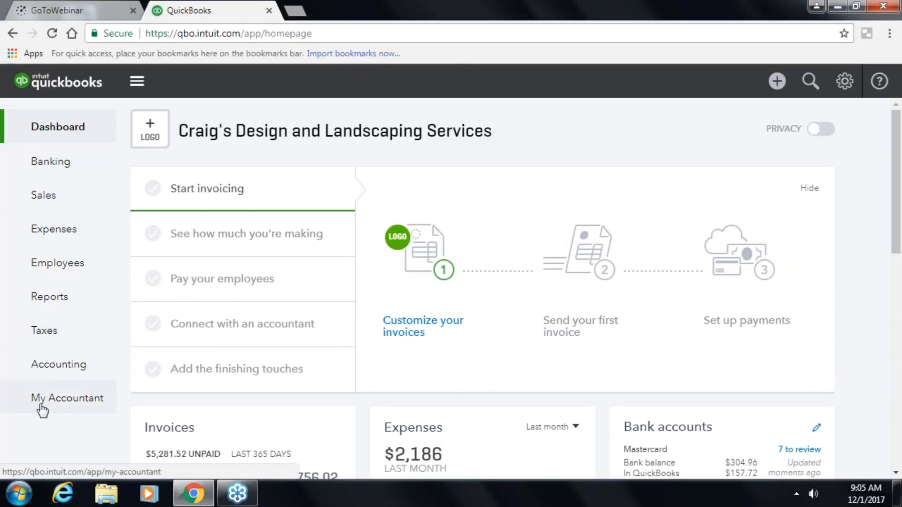
- Go to the Banking page and scroll through the For Review transactions
left_click(54, 166)
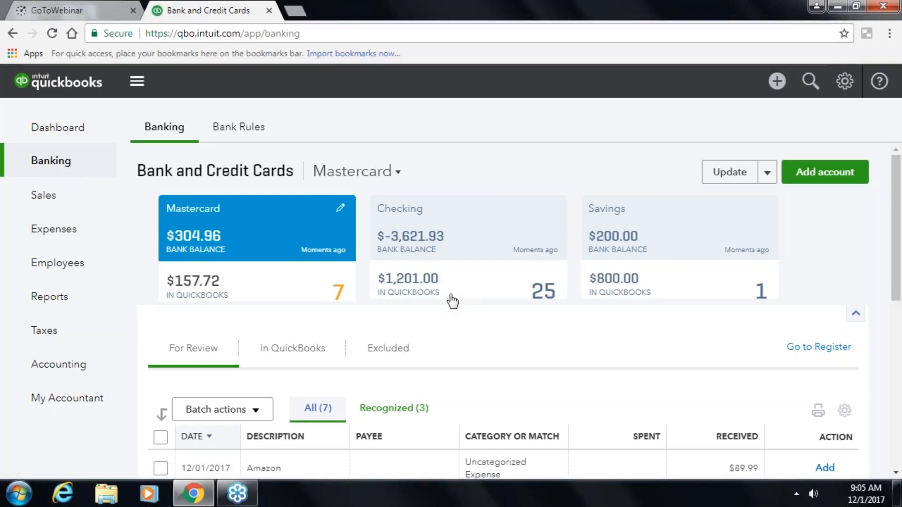
scroll(450, 301, "down", 2)
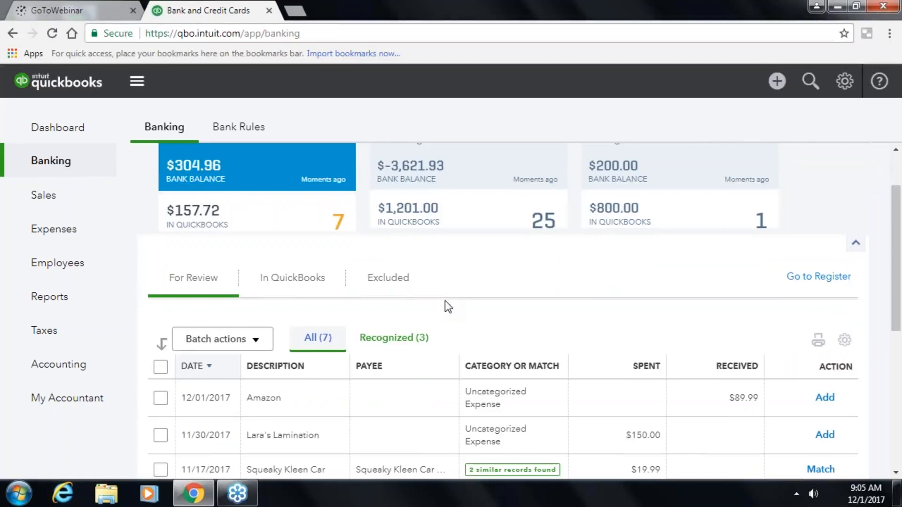
scroll(444, 303, "down", 2)
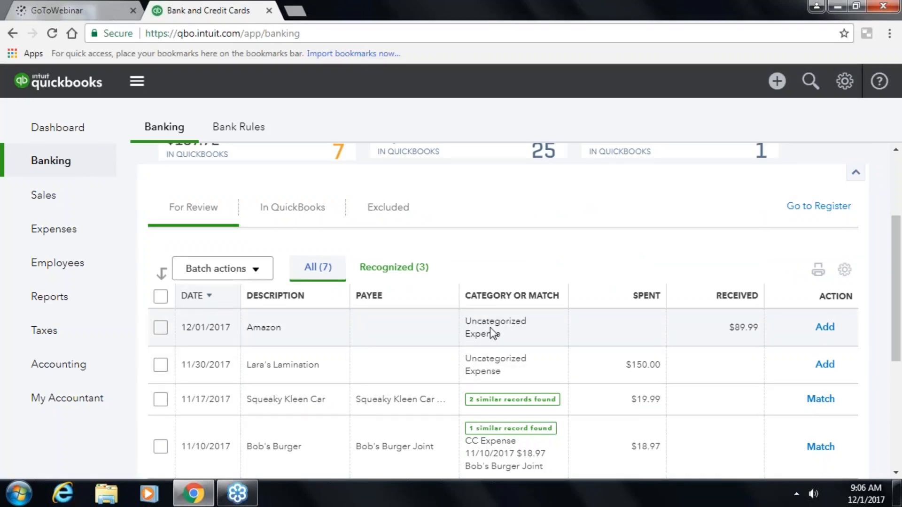
scroll(493, 362, "down", 2)
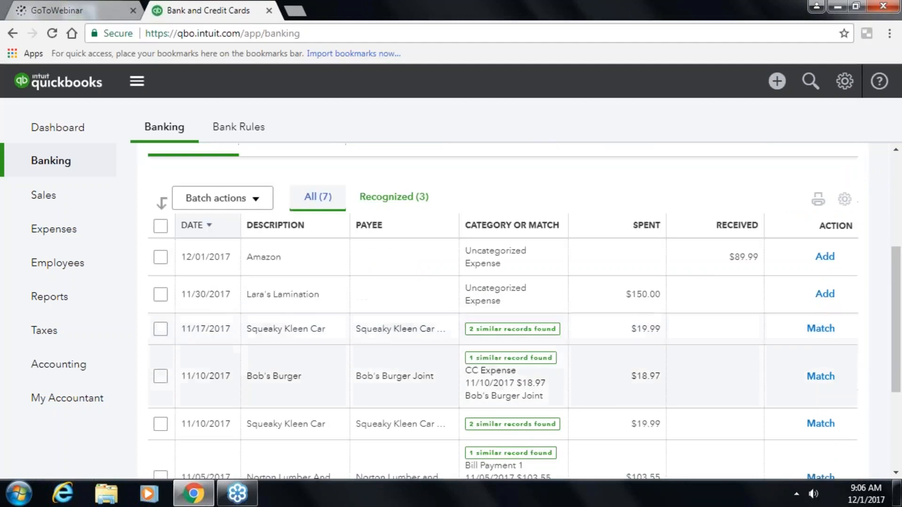
scroll(492, 372, "down", 2)
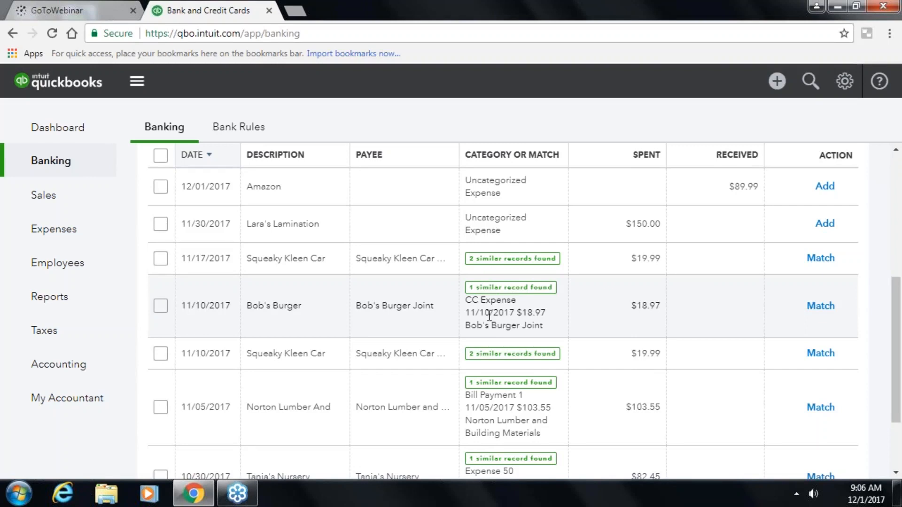
scroll(489, 317, "up", 3)
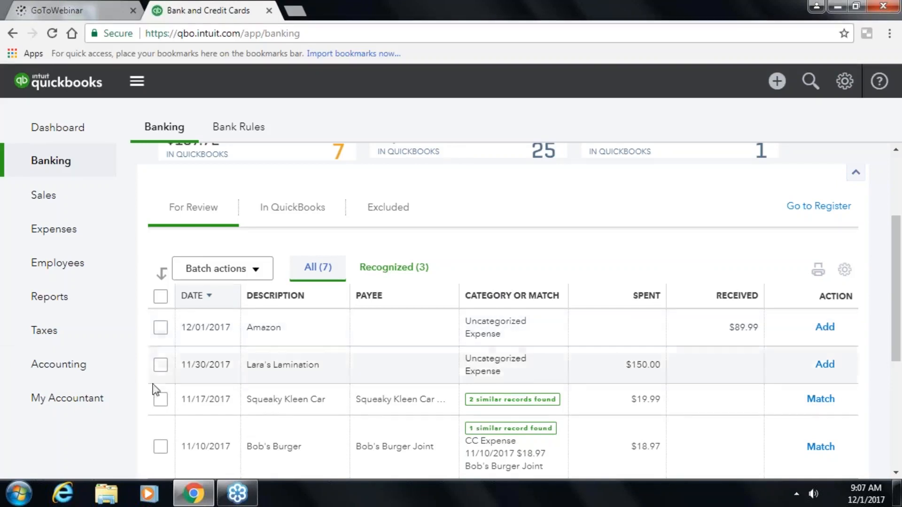
left_click(159, 449)
left_click(161, 397)
left_click(251, 274)
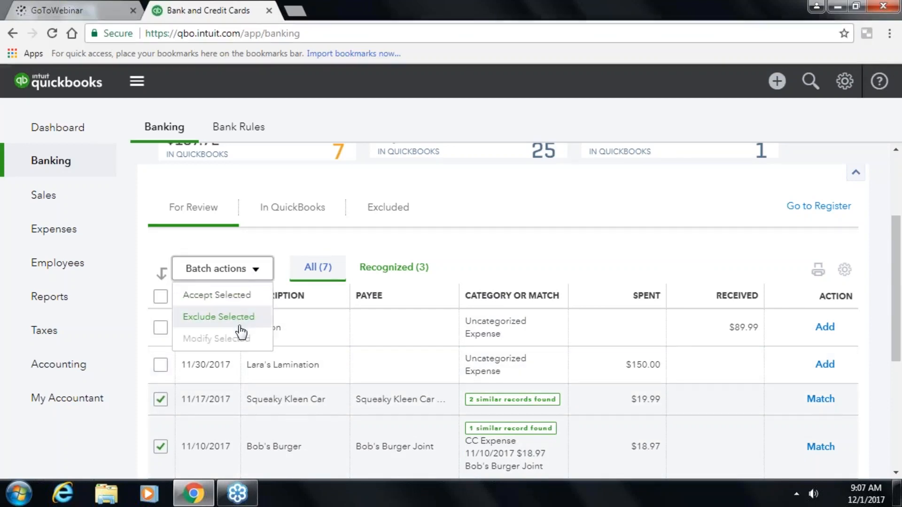
left_click(154, 404)
left_click(162, 449)
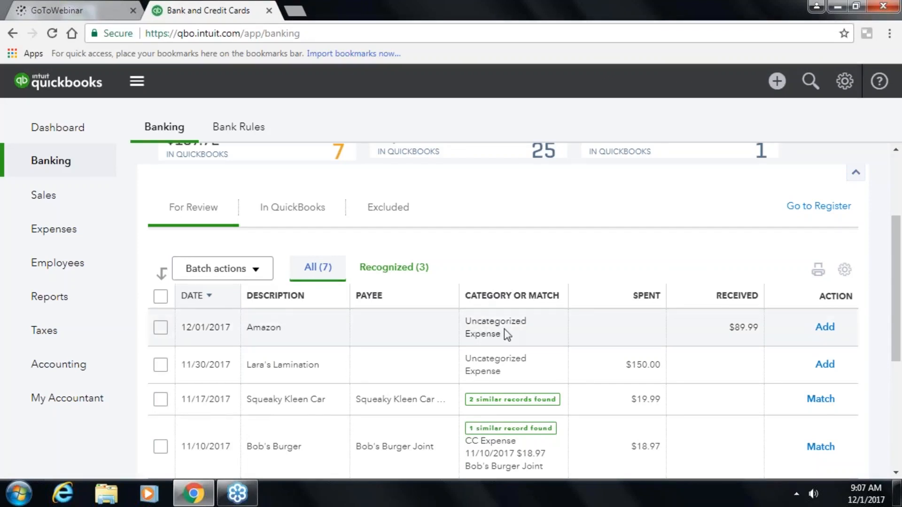
- Assign the $89.99 Amazon Software charge to Office Expenses and add it to the books
left_click(505, 335)
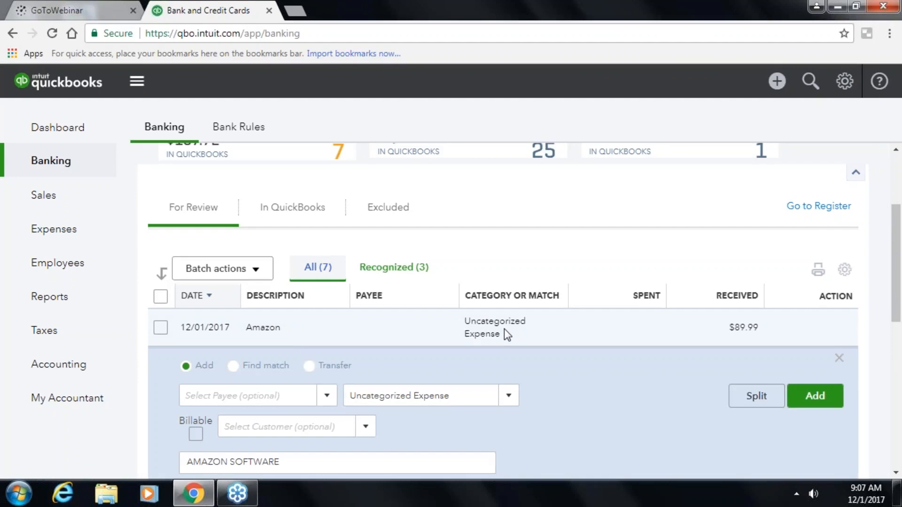
scroll(504, 328, "down", 2)
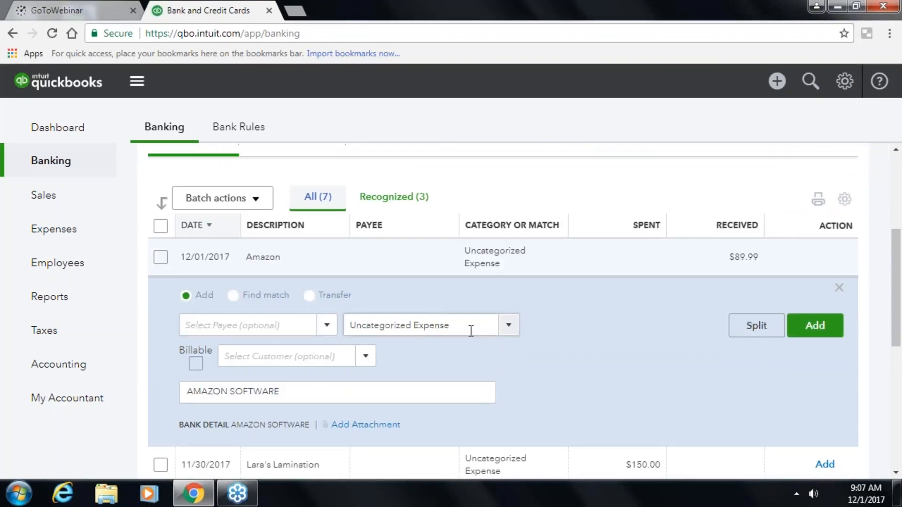
left_click(507, 331)
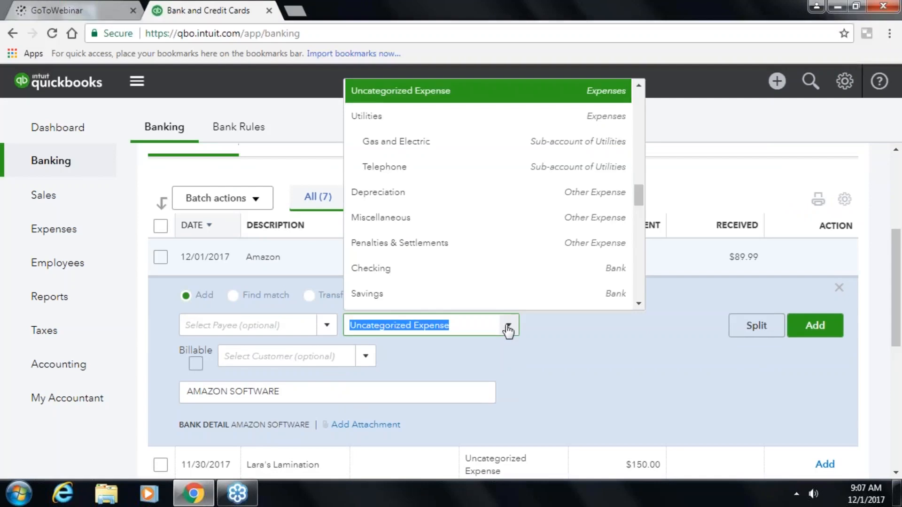
scroll(489, 257, "up", 3)
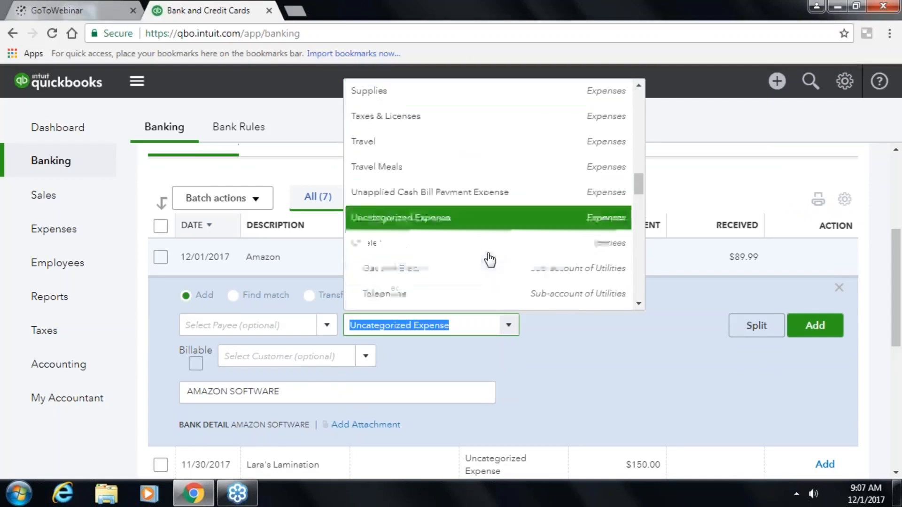
scroll(490, 258, "up", 5)
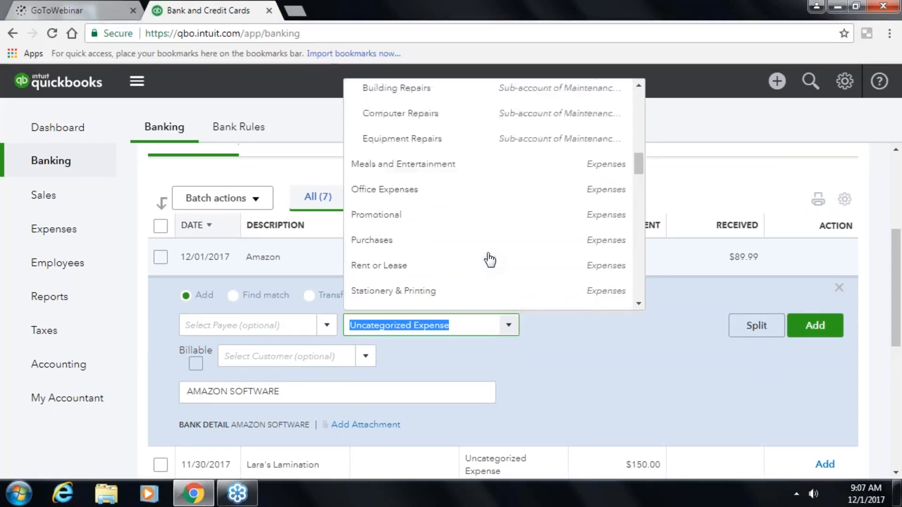
left_click(407, 190)
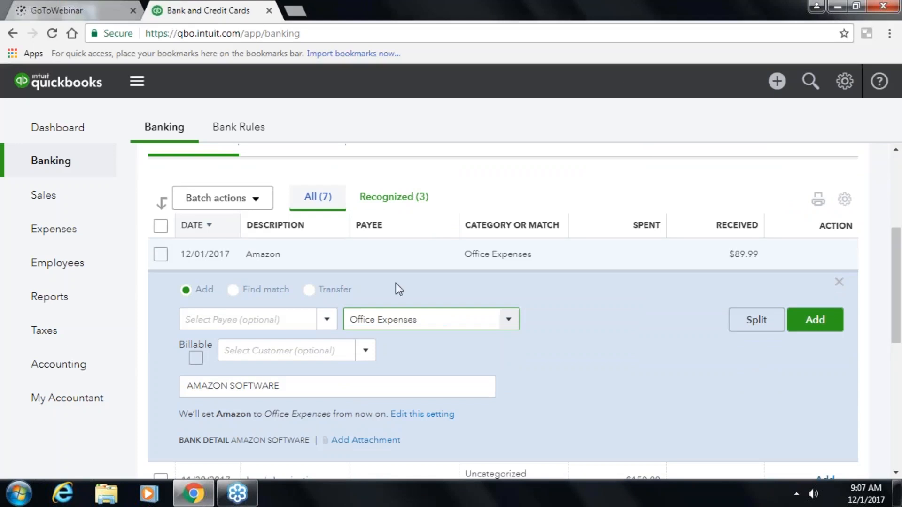
left_click(327, 392)
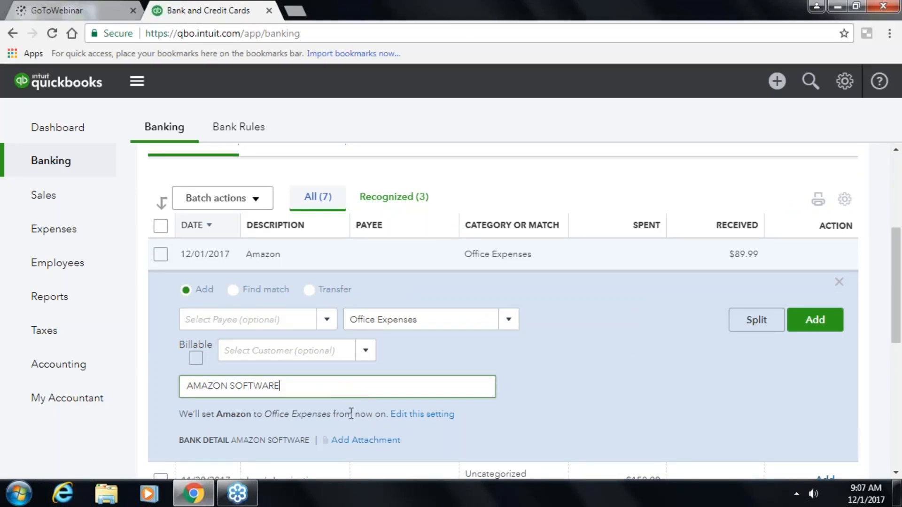
left_click(811, 322)
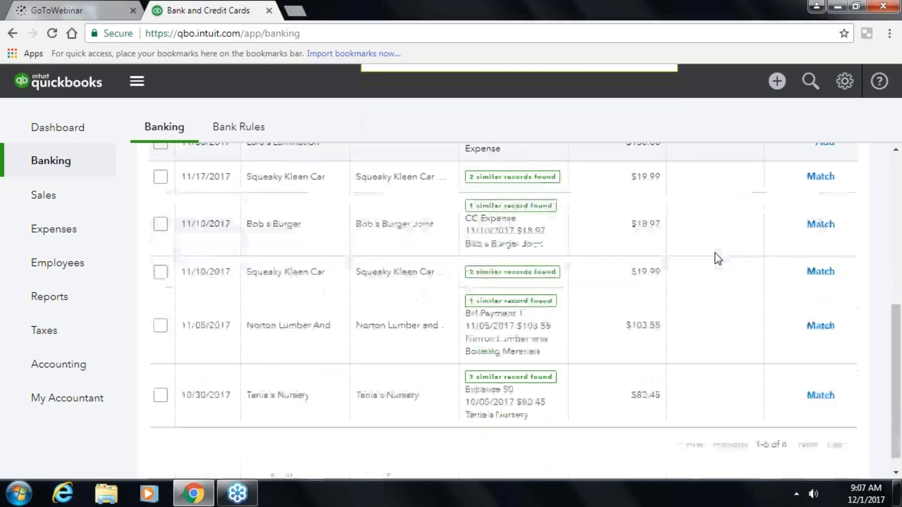
scroll(715, 259, "up", 5)
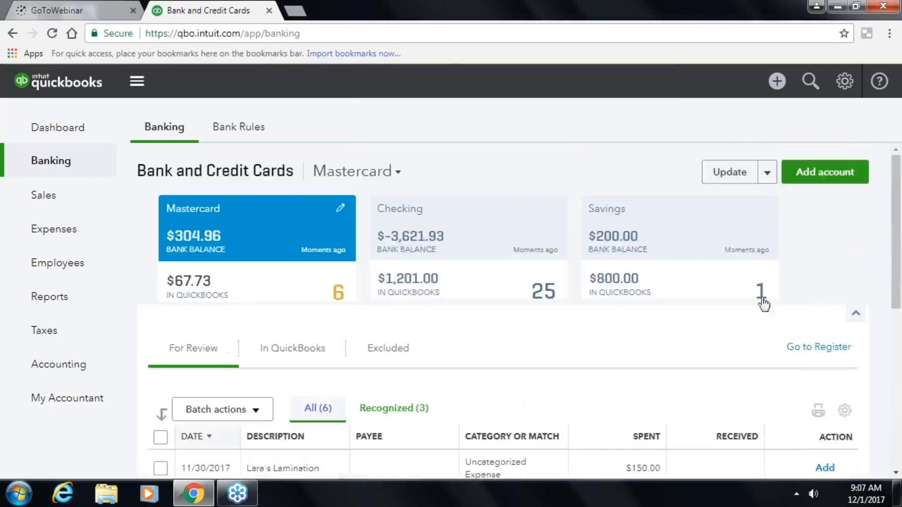
- Open the Mastercard register, dismiss its tour, inspect the Amazon row's icons, then return to Banking
left_click(841, 353)
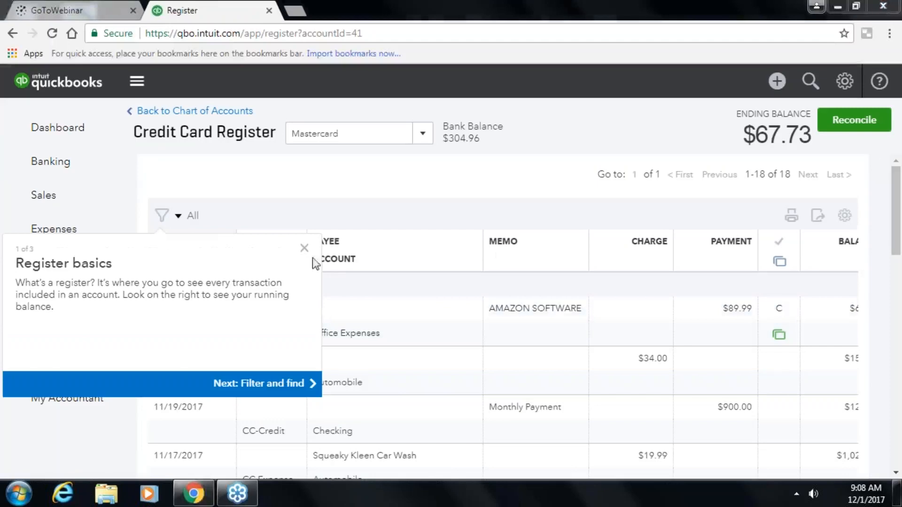
left_click(304, 249)
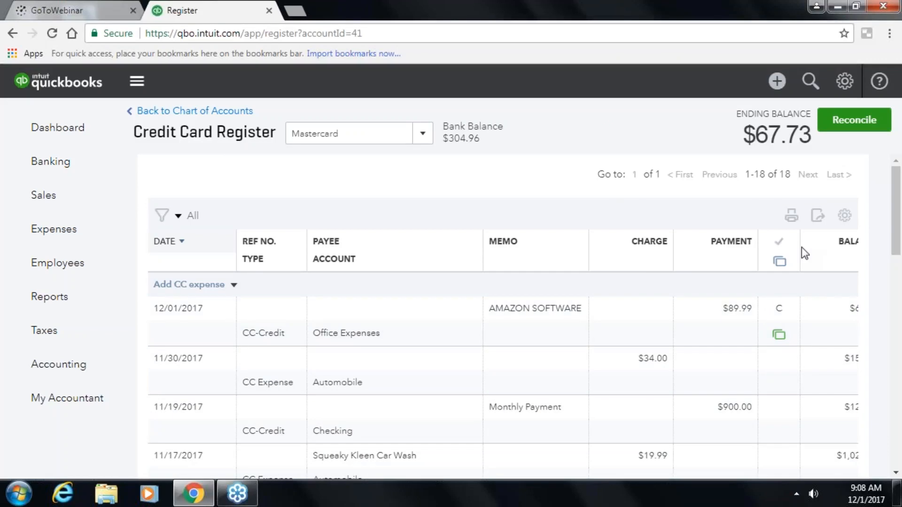
mouse_move(782, 313)
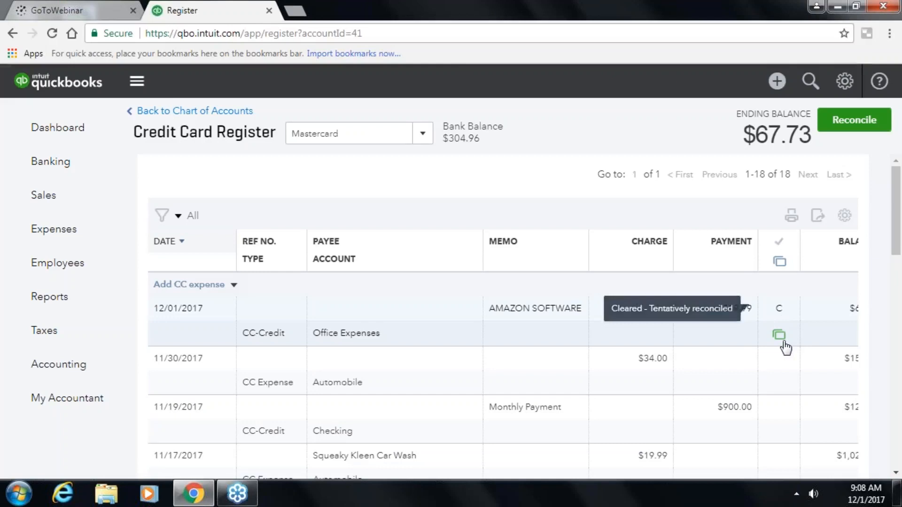
mouse_move(783, 344)
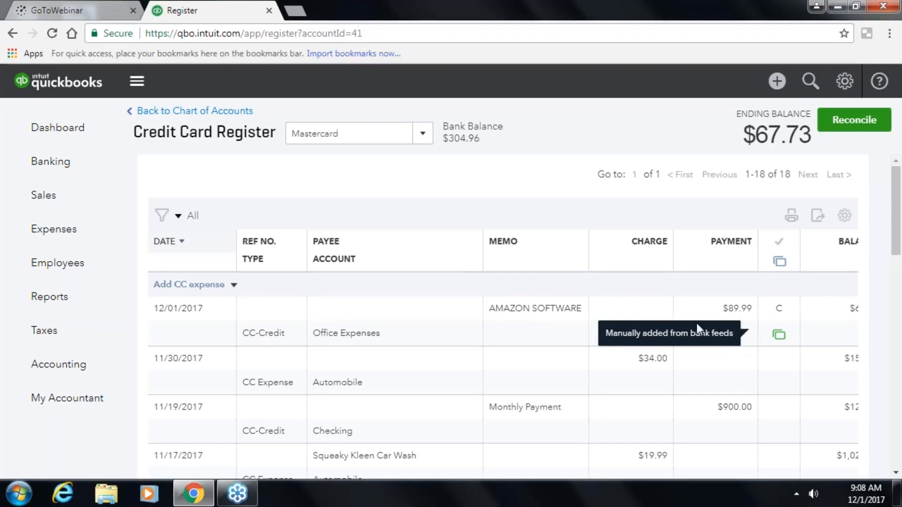
left_click(18, 162)
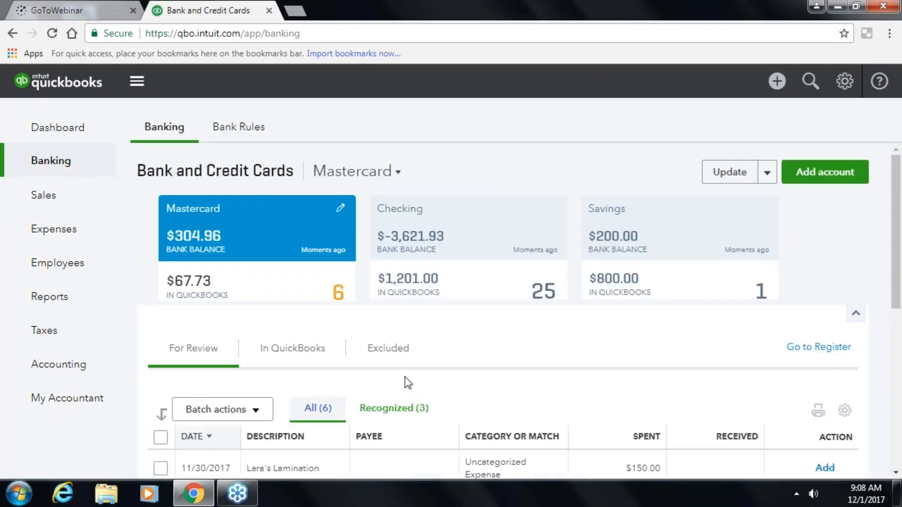
- Expand the $150.00 Lara's Lamination charge and choose Rent or Lease as its category
scroll(407, 385, "down", 3)
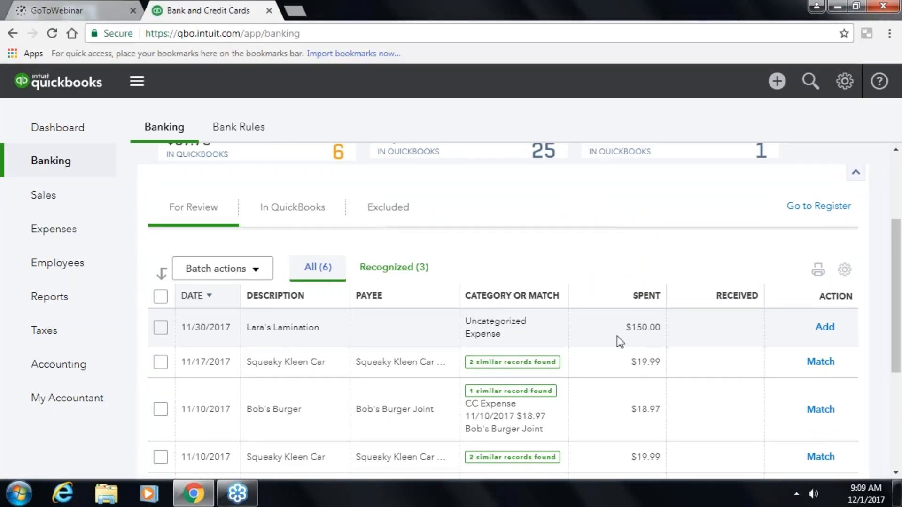
double_click(494, 329)
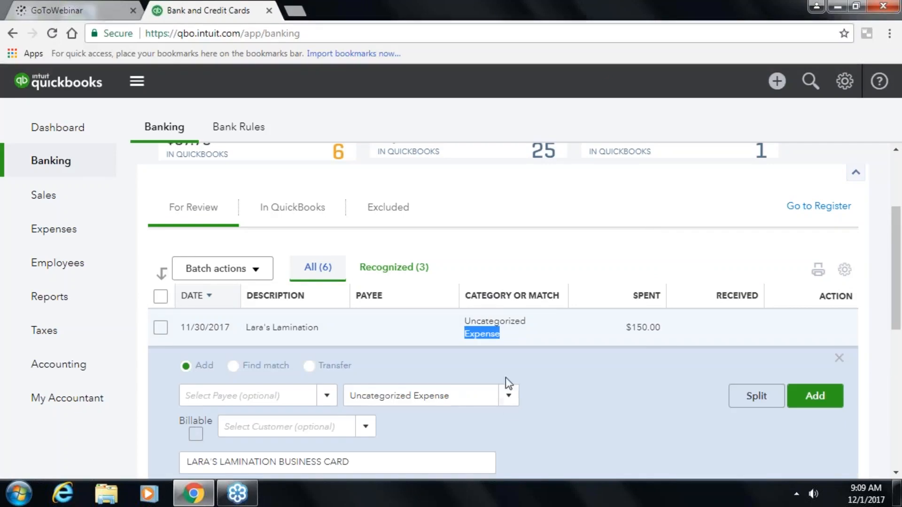
left_click(508, 398)
scroll(376, 331, "down", 3)
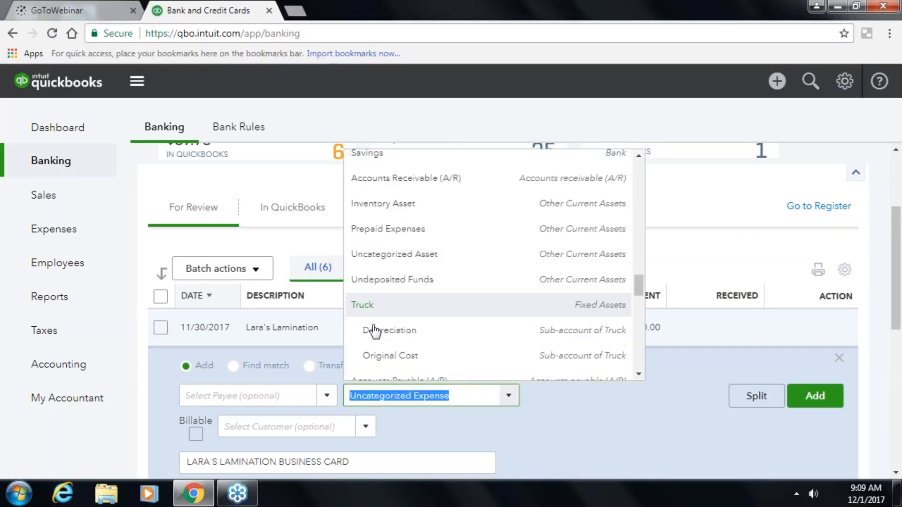
scroll(375, 330, "up", 5)
scroll(375, 331, "up", 3)
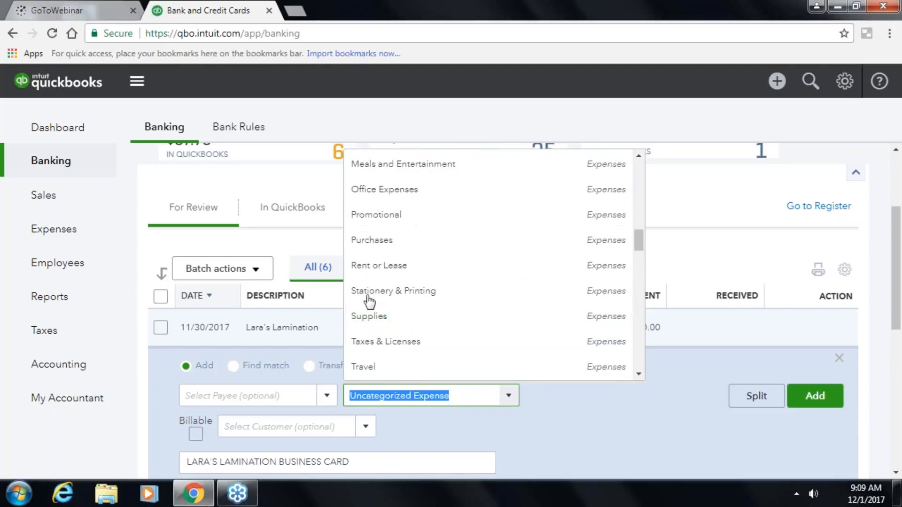
left_click(374, 266)
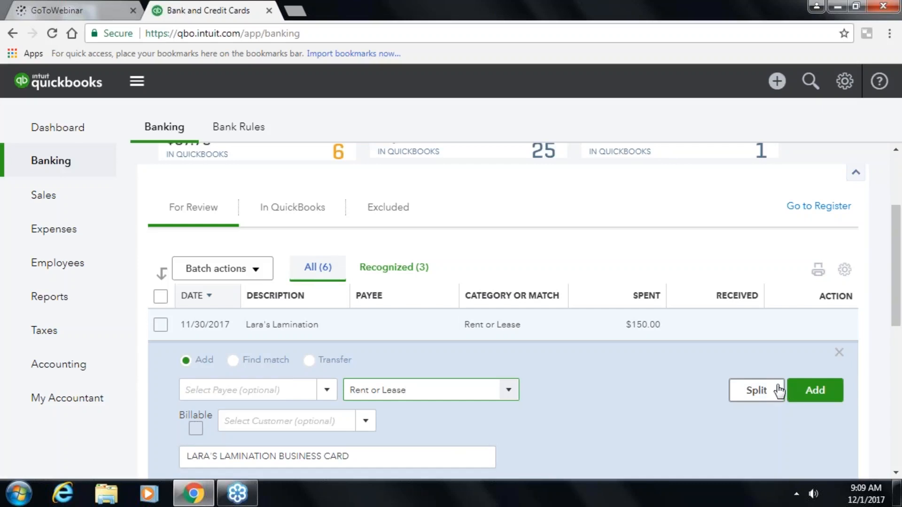
left_click(761, 386)
scroll(762, 387, "down", 2)
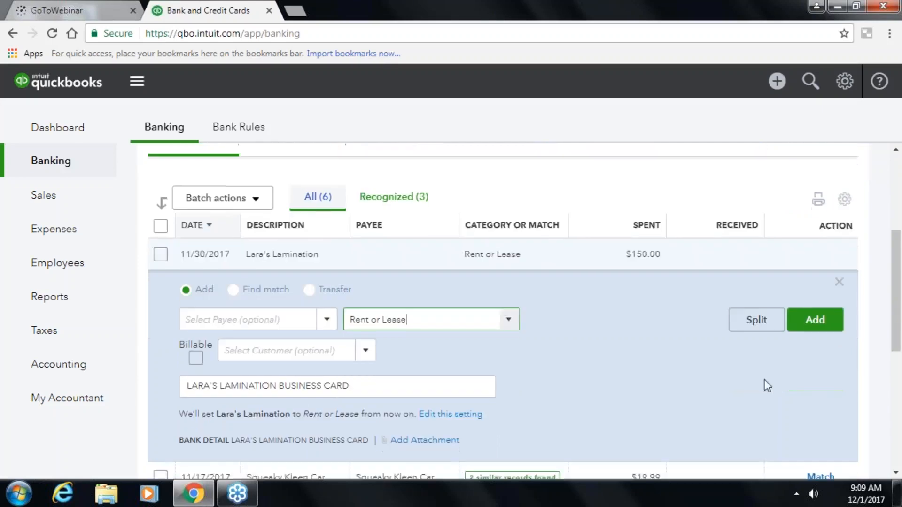
- In the split dialog, enter 100.00 for Rent or Lease and a 50.00 Office Expenses line
left_click(752, 322)
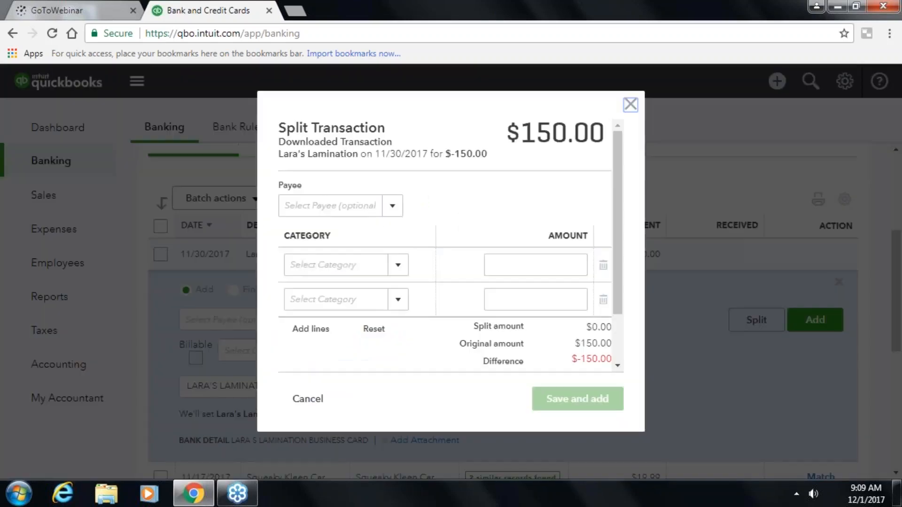
left_click(519, 266)
type("10.00")
key("BackSpace")
key("BackSpace")
type("0.00")
left_click(334, 301)
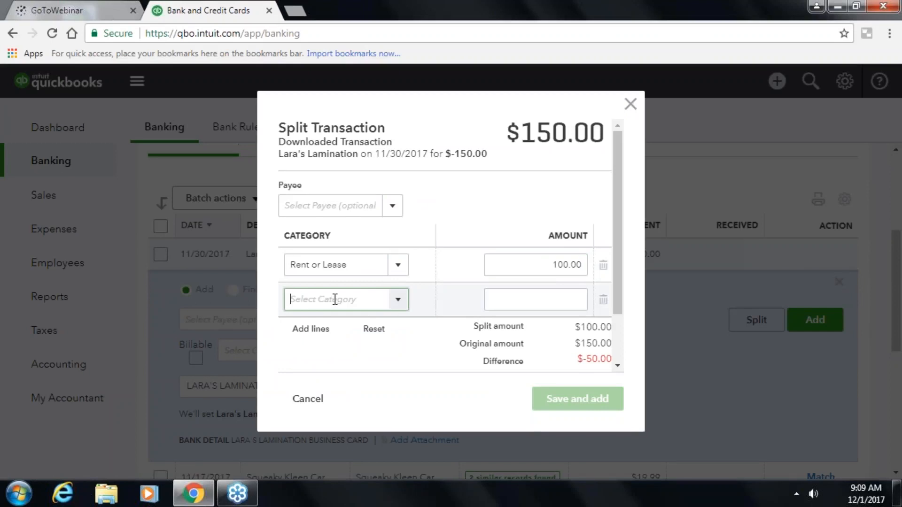
type("Office Expenses")
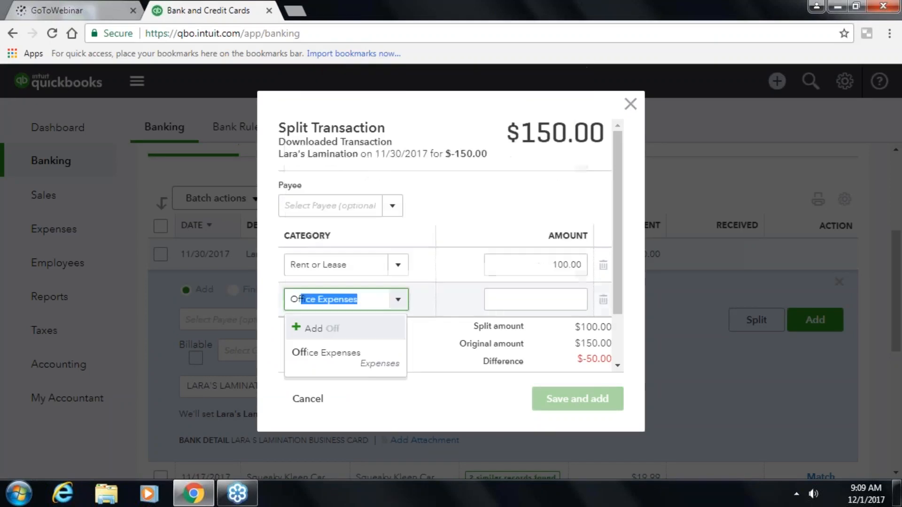
left_click(327, 356)
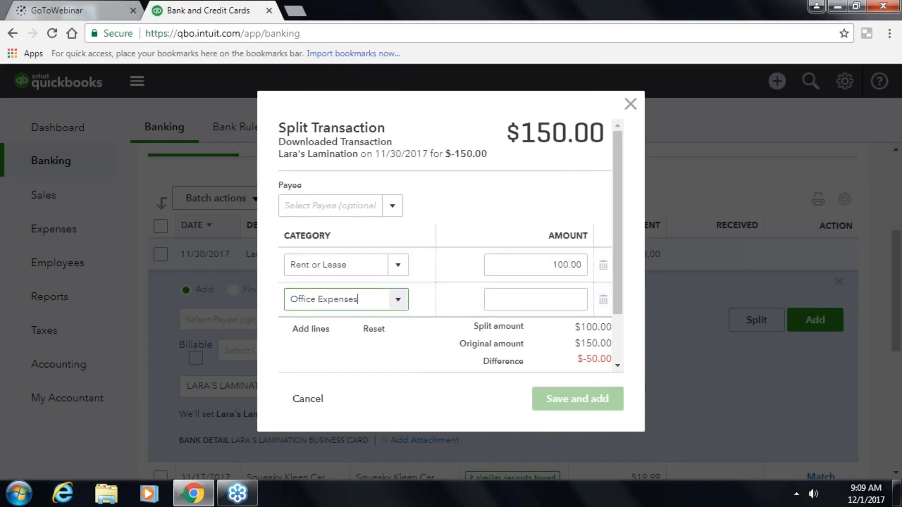
left_click(535, 300)
type("50.00")
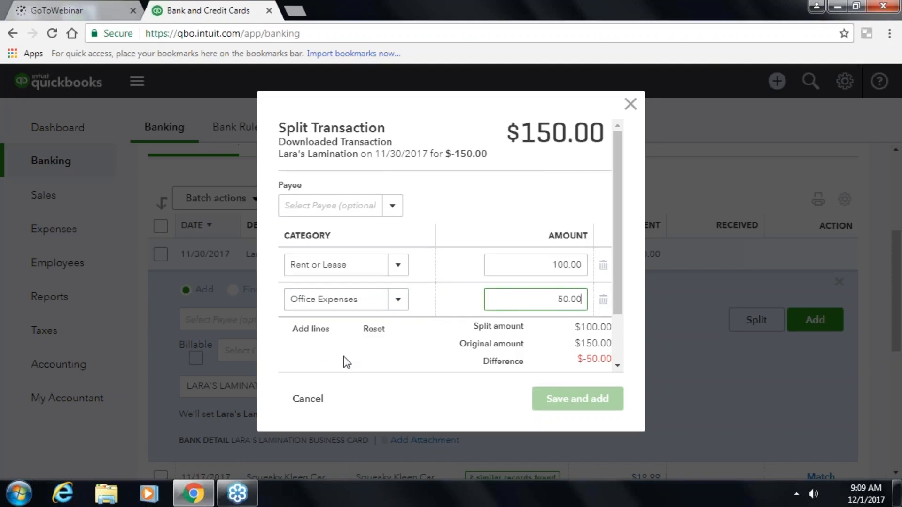
key("Tab")
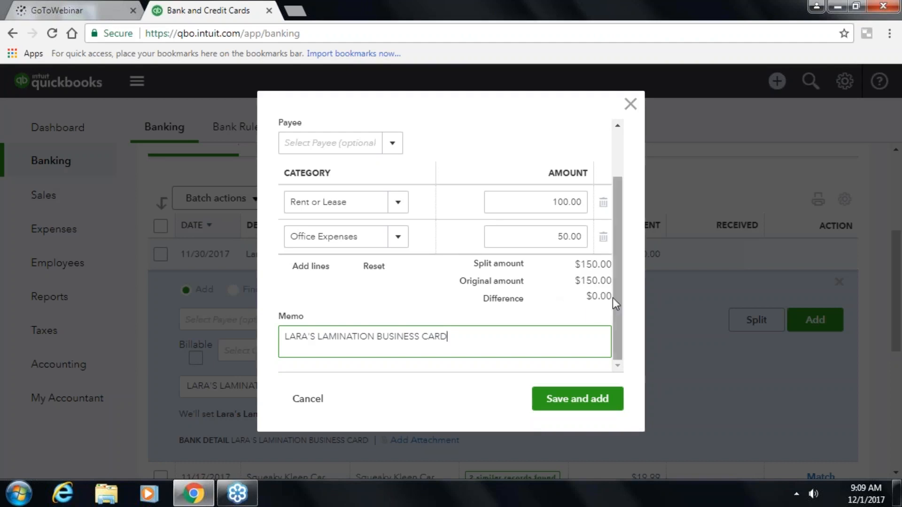
- Save the split, match the 11/17 Squeaky Kleen Car charge, and expand the remaining one
left_click(570, 408)
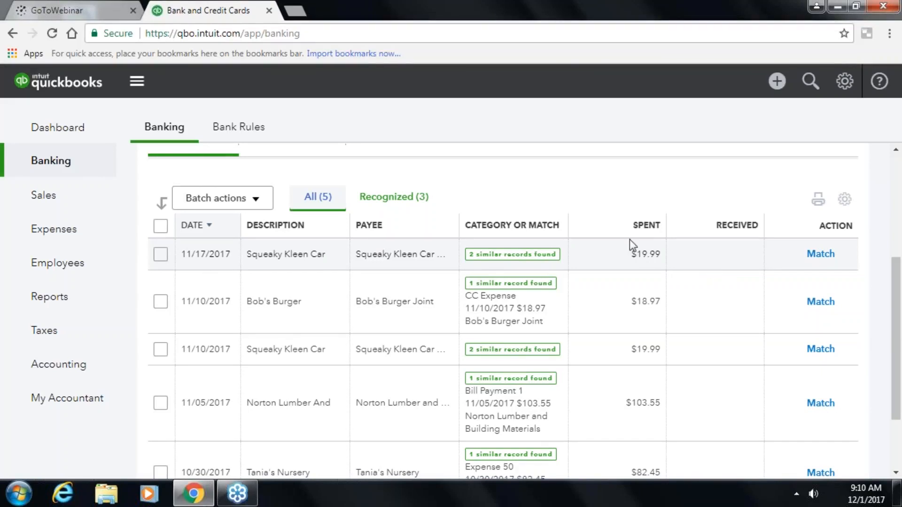
left_click(830, 259)
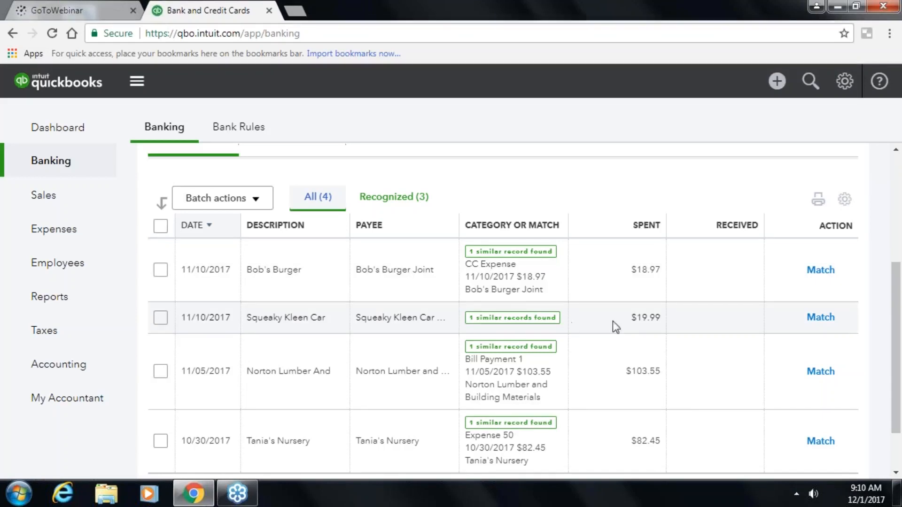
double_click(381, 317)
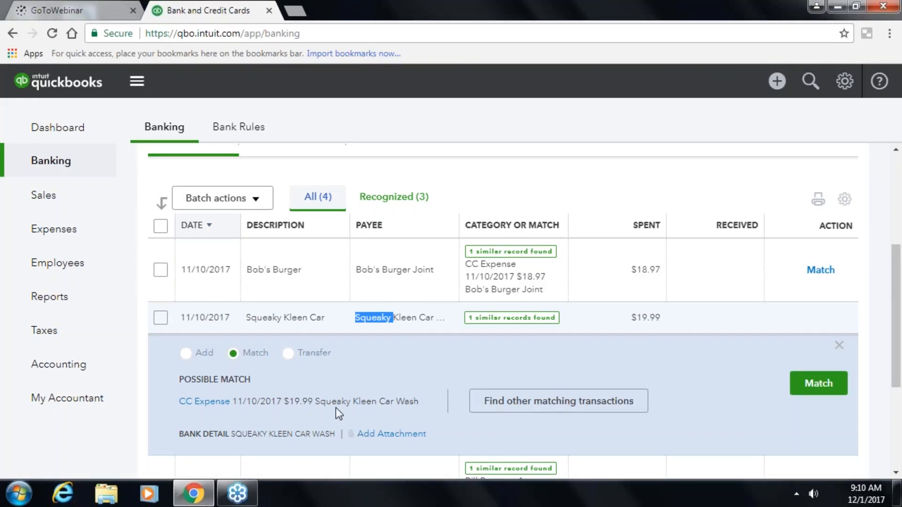
- Match the Squeaky Kleen car wash, then review both cleared $19.99 washes in the Mastercard register
left_click(831, 383)
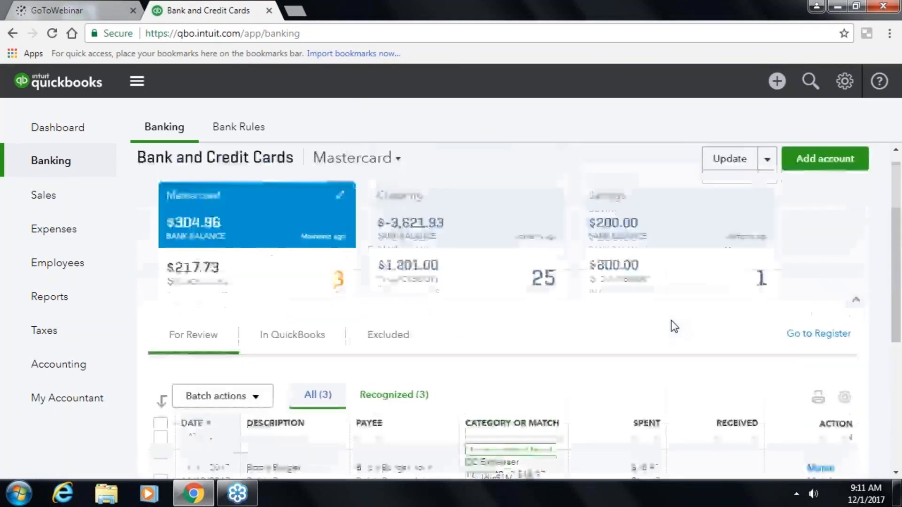
scroll(664, 325, "down", 2)
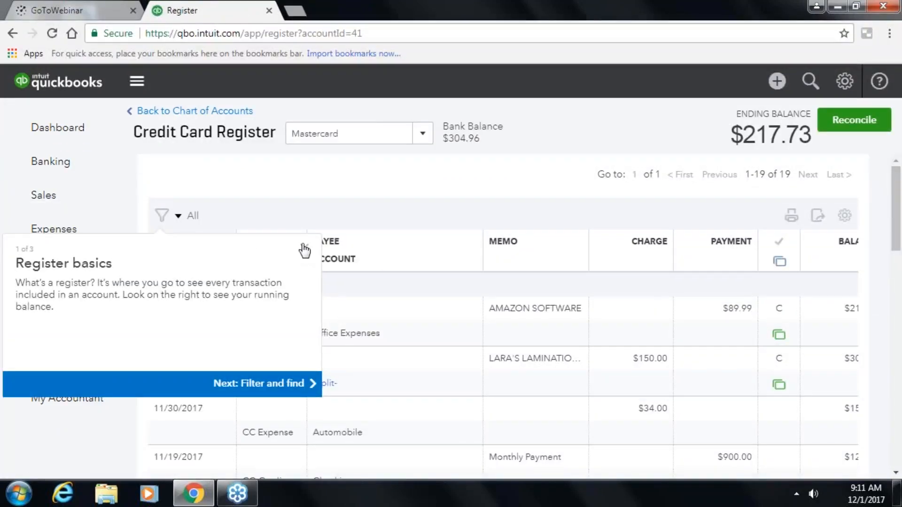
left_click(305, 251)
scroll(335, 340, "down", 3)
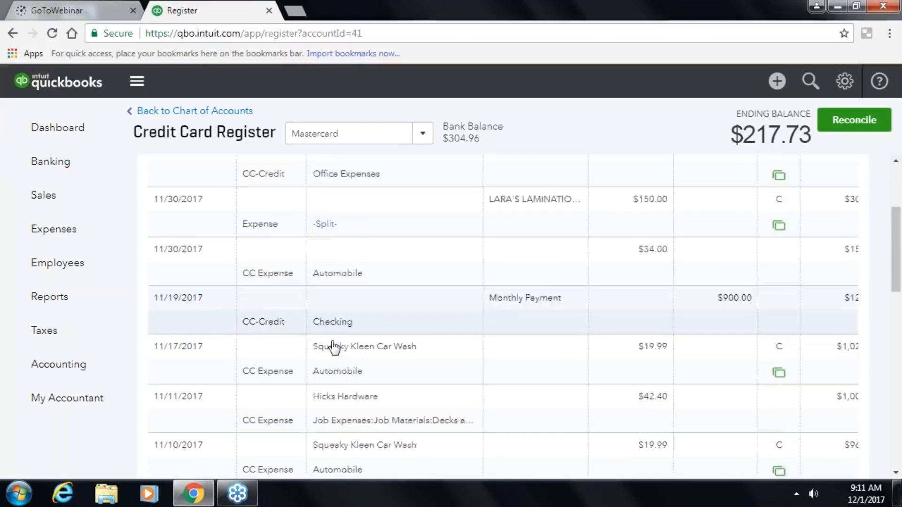
scroll(334, 348, "down", 3)
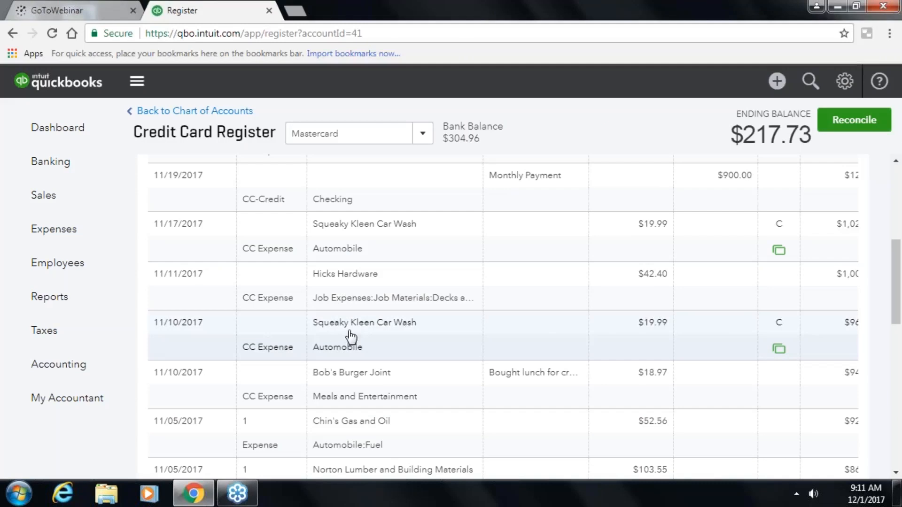
mouse_move(773, 329)
mouse_move(780, 354)
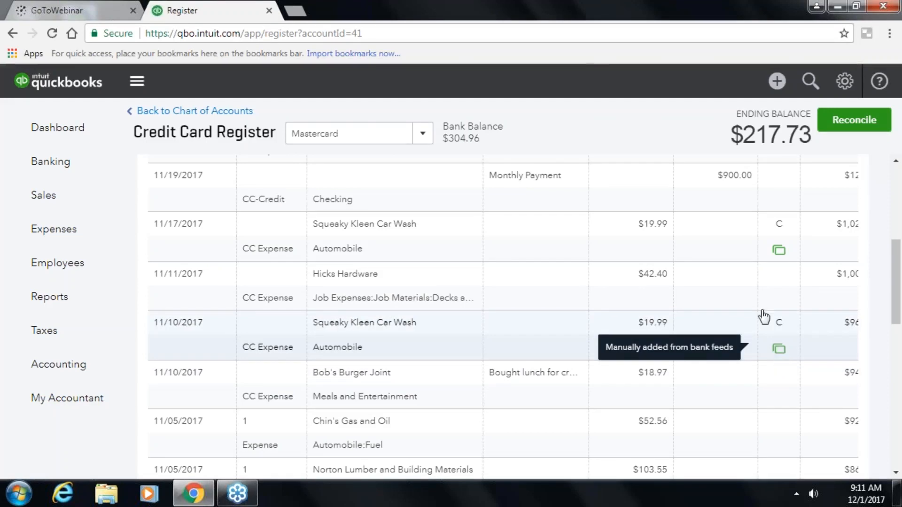
scroll(366, 288, "down", 2)
scroll(353, 290, "up", 3)
scroll(354, 291, "up", 5)
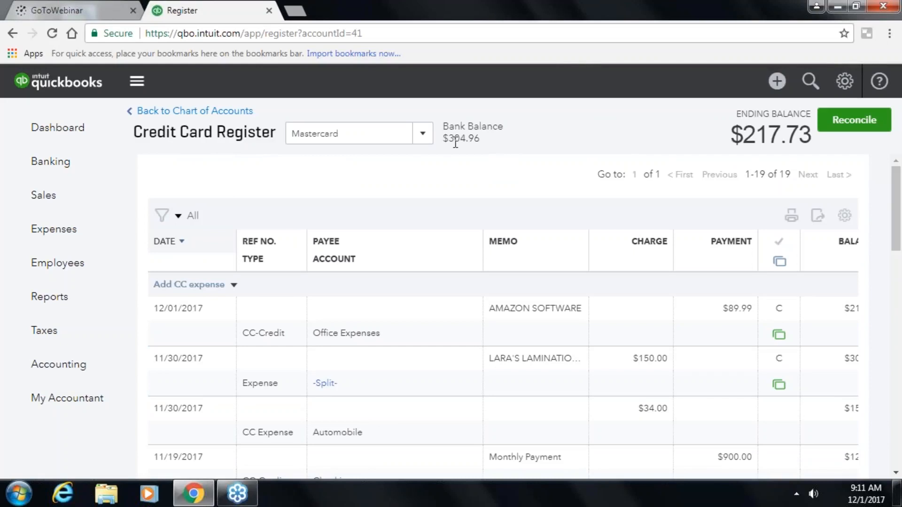
- Switch the register to the Checking account, then return to the Banking overview
left_click(421, 135)
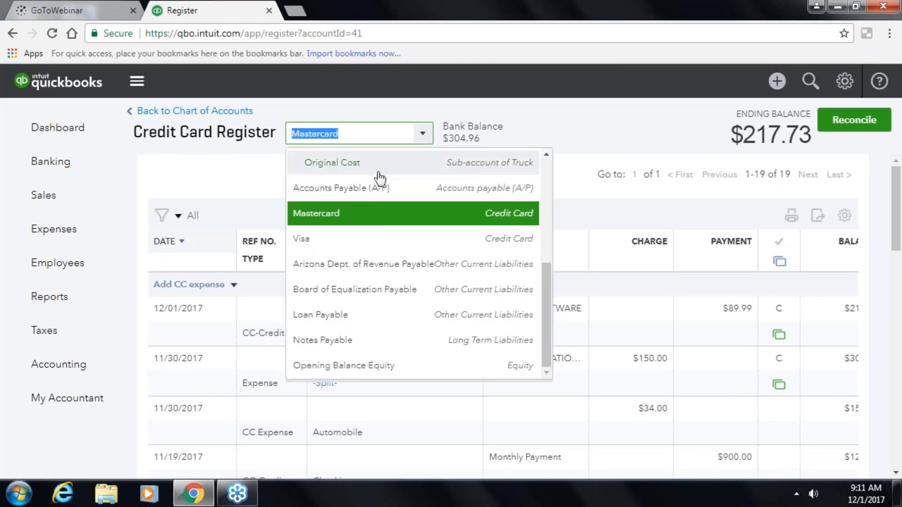
scroll(388, 219, "up", 4)
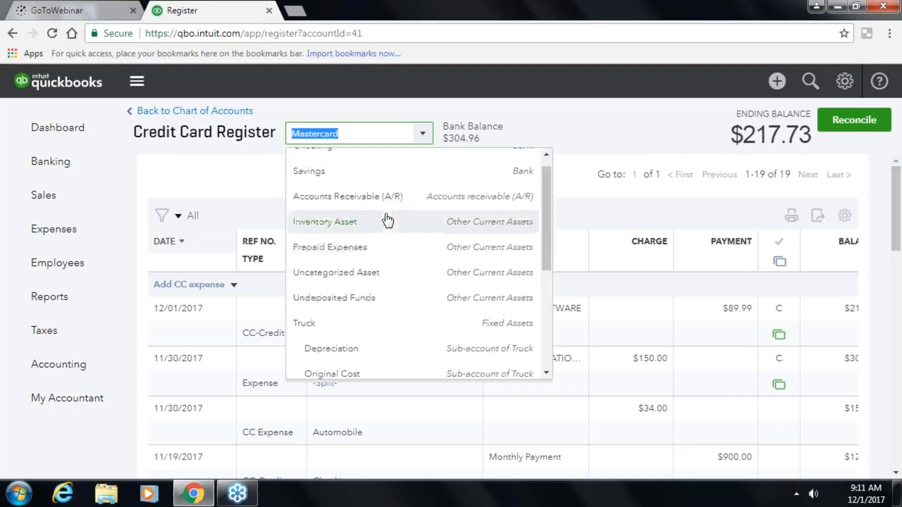
scroll(387, 217, "up", 1)
left_click(332, 165)
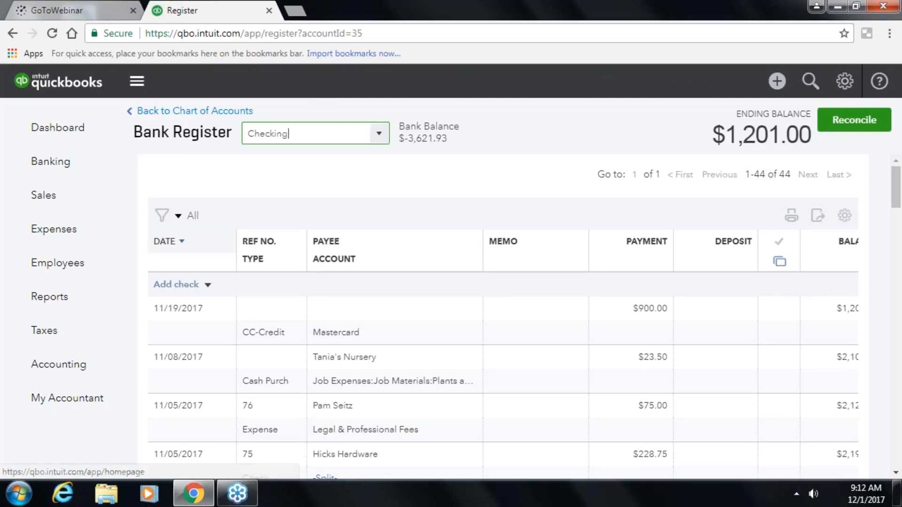
left_click(53, 160)
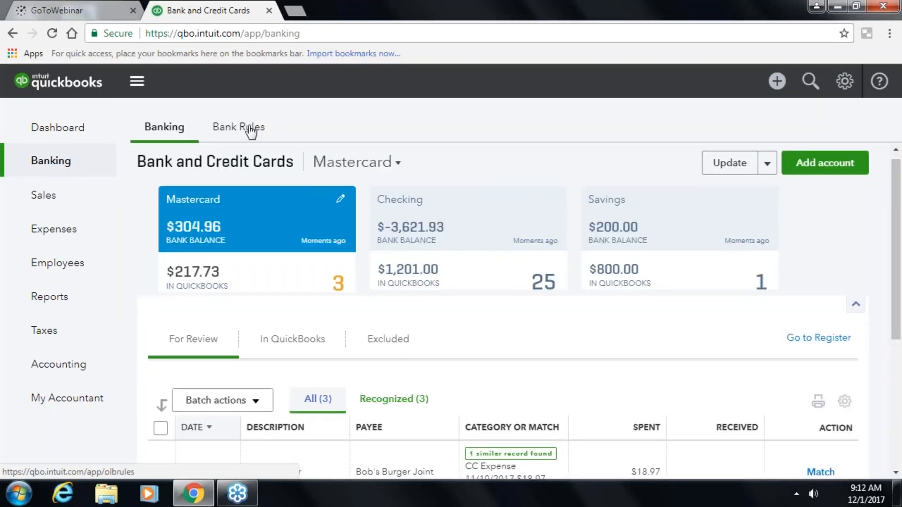
- Go to Bank Rules and close both introductory tips
left_click(252, 130)
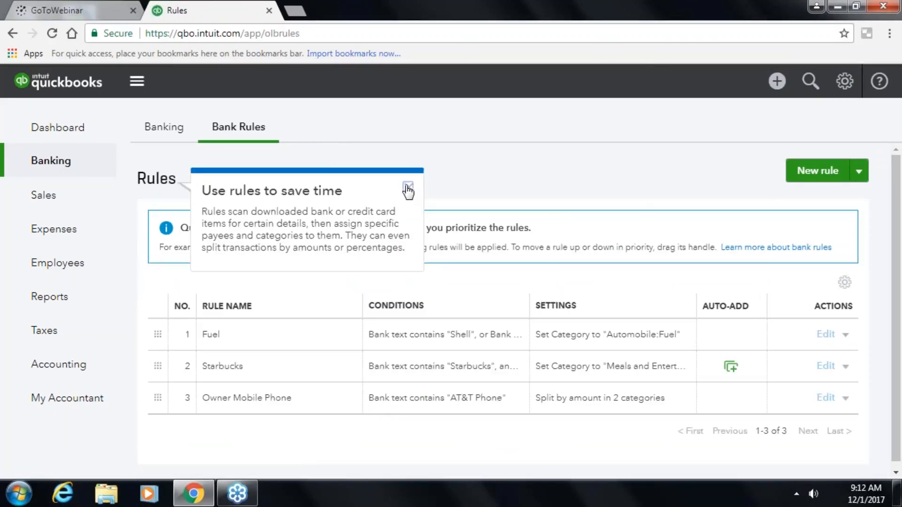
left_click(408, 192)
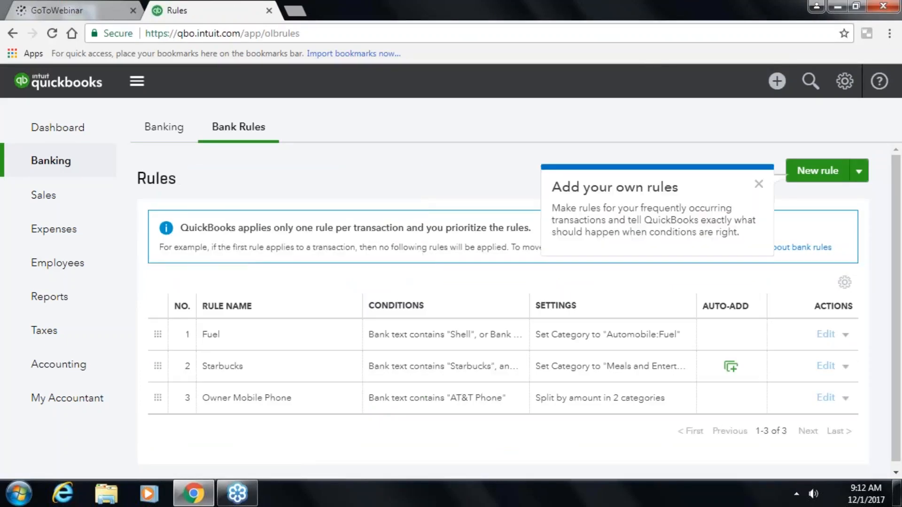
left_click(754, 181)
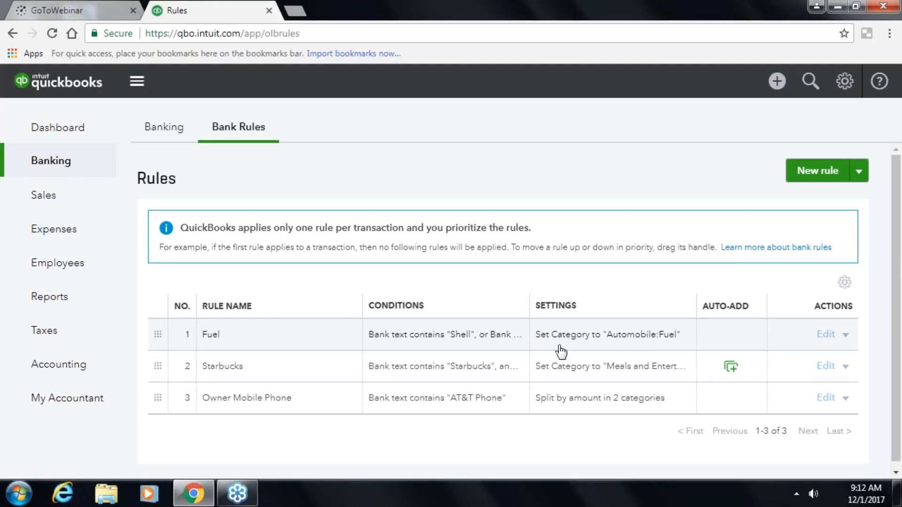
- Start a new bank rule named Century whose bank text contains CenturyLink
left_click(858, 172)
left_click(716, 182)
left_click(810, 171)
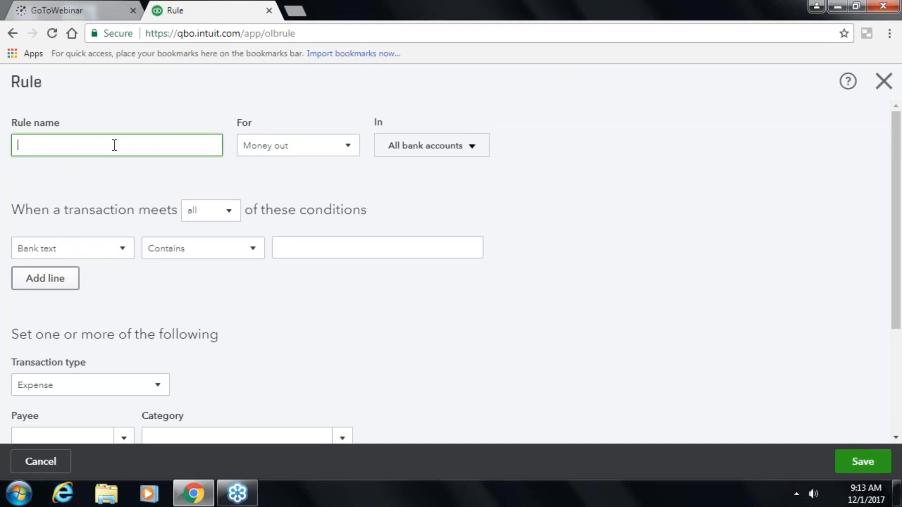
type("CenturyLink")
key("Tab")
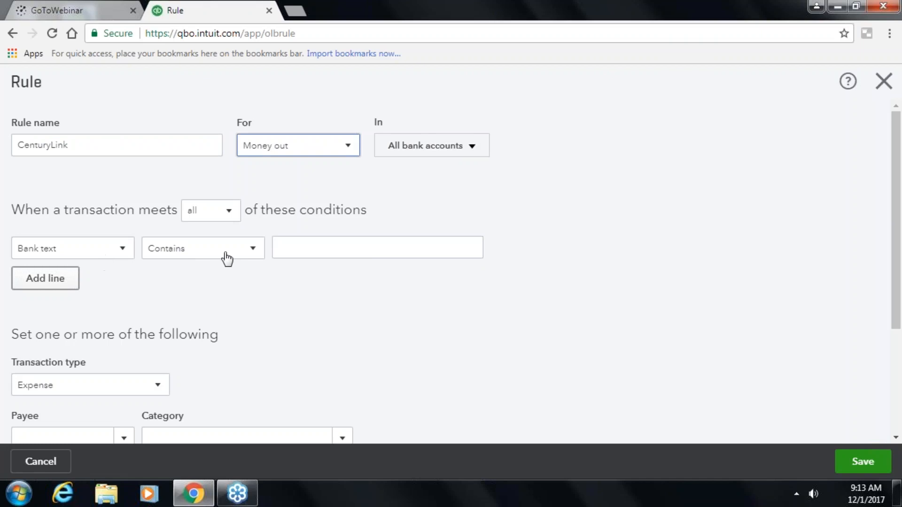
left_click(312, 252)
type("Ce")
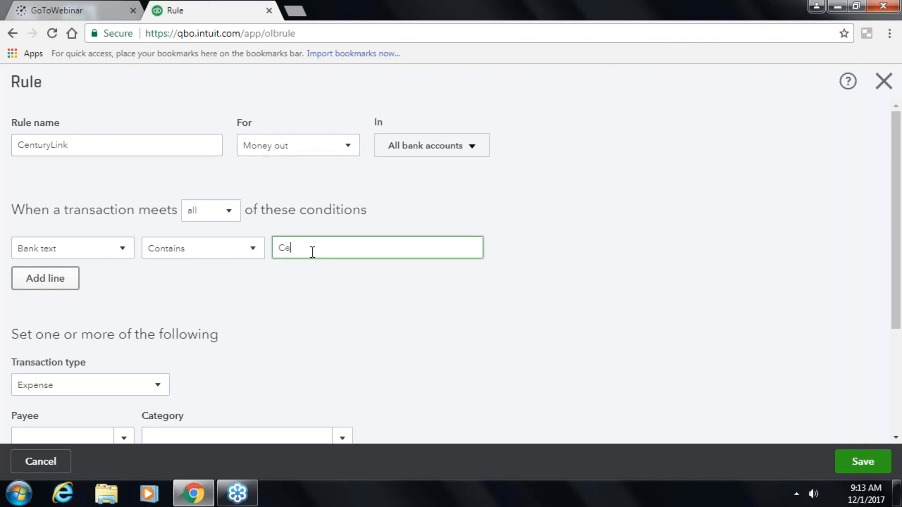
type("nturyLink")
- Set the rule's category to Utilities:Telephone, keeping the rule form open
scroll(157, 263, "down", 1)
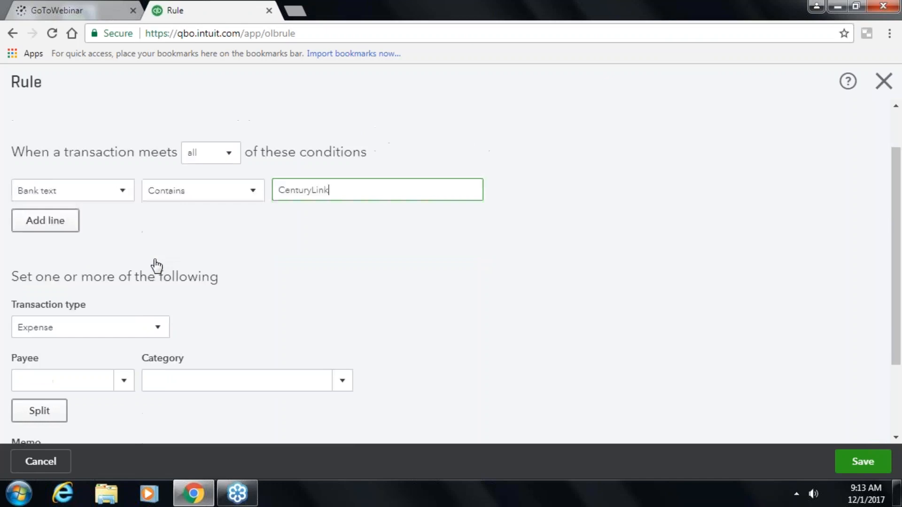
scroll(157, 266, "down", 2)
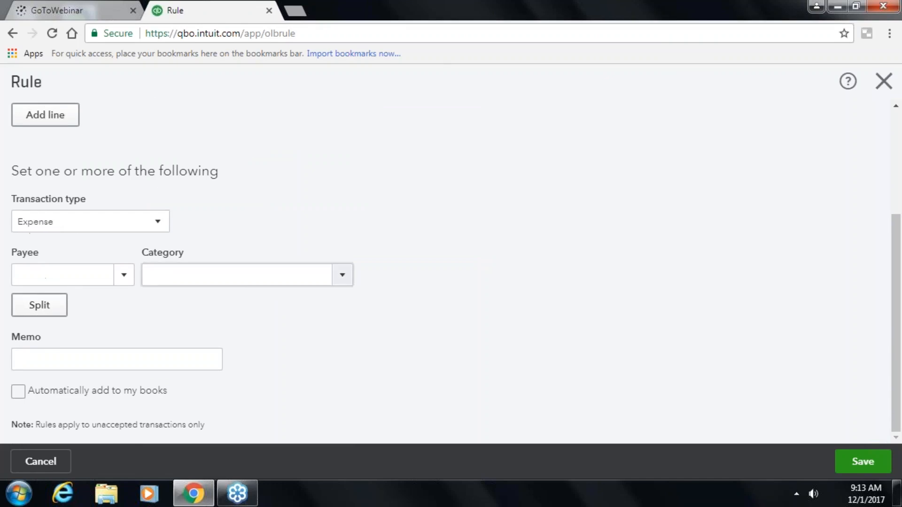
left_click(344, 283)
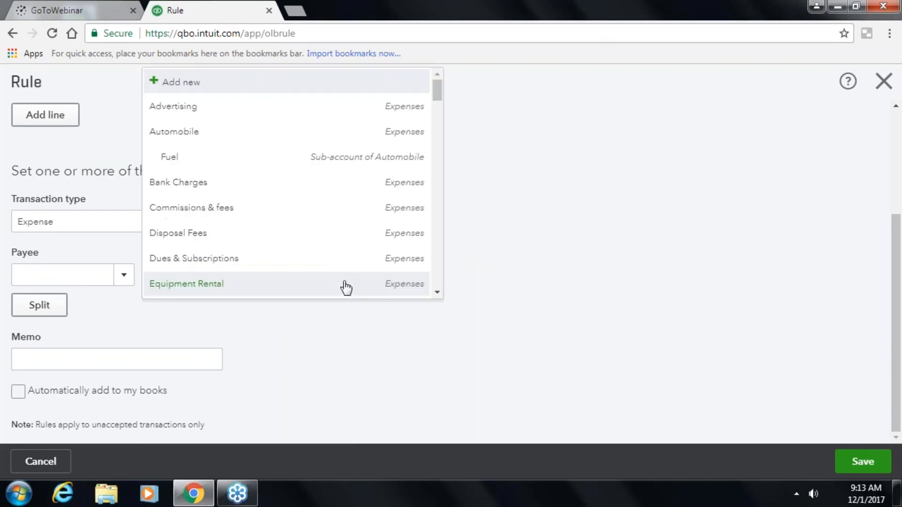
scroll(305, 256, "down", 3)
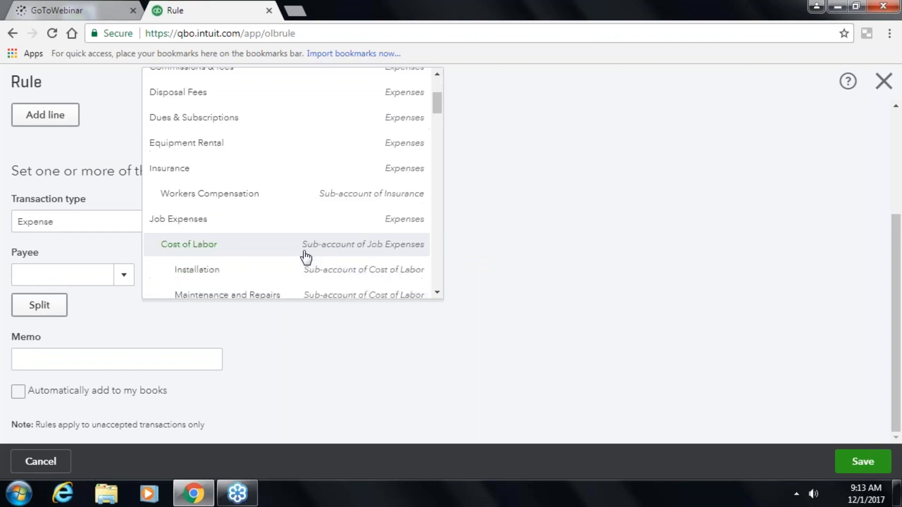
scroll(305, 257, "down", 4)
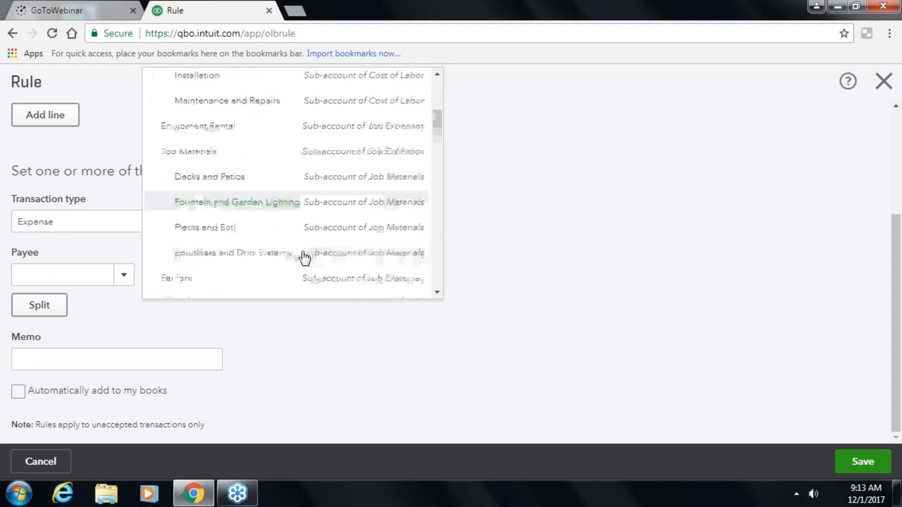
scroll(304, 257, "down", 4)
scroll(304, 258, "down", 4)
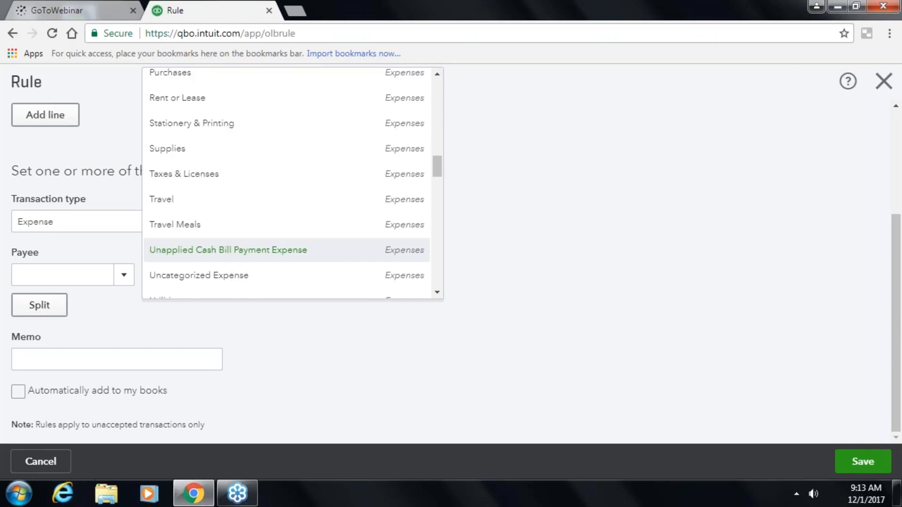
scroll(302, 258, "down", 6)
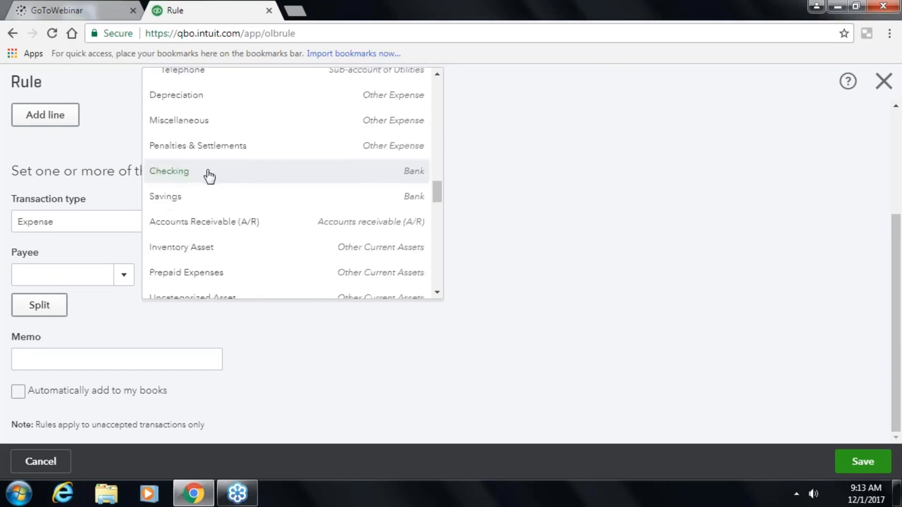
scroll(209, 175, "up", 1)
left_click(189, 141)
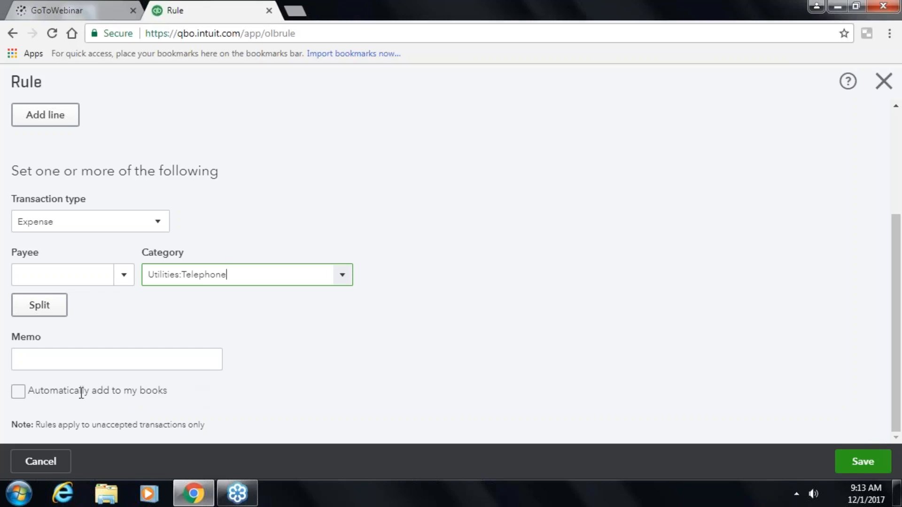
left_click(29, 462)
left_click(382, 293)
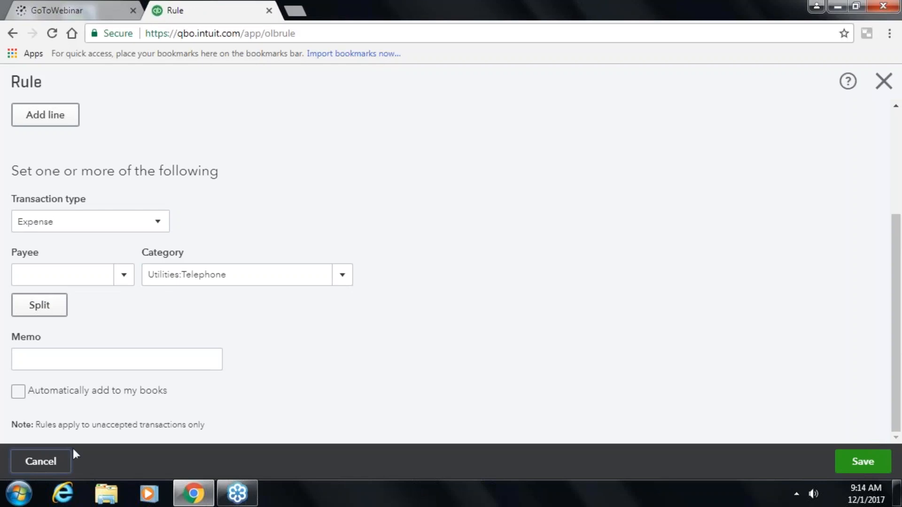
- Cancel the CenturyLink rule draft and confirm leaving it unsaved
left_click(34, 467)
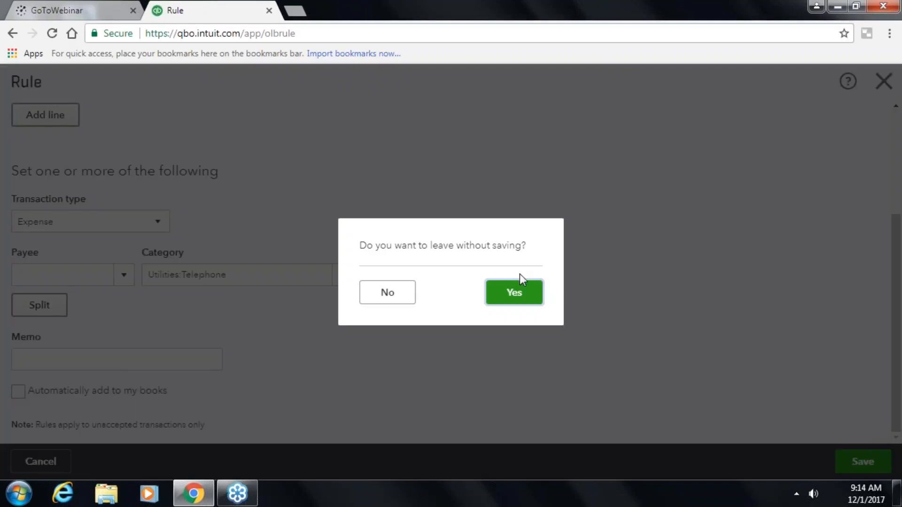
left_click(517, 293)
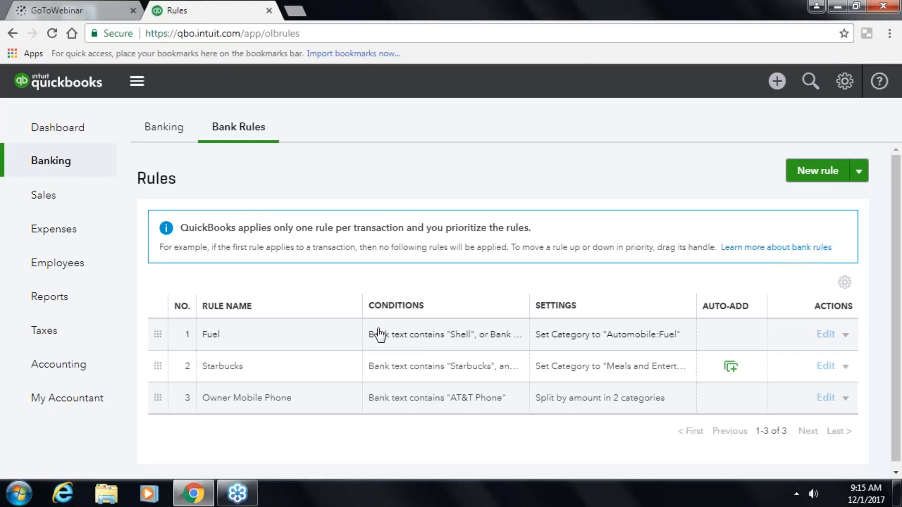
left_click(47, 201)
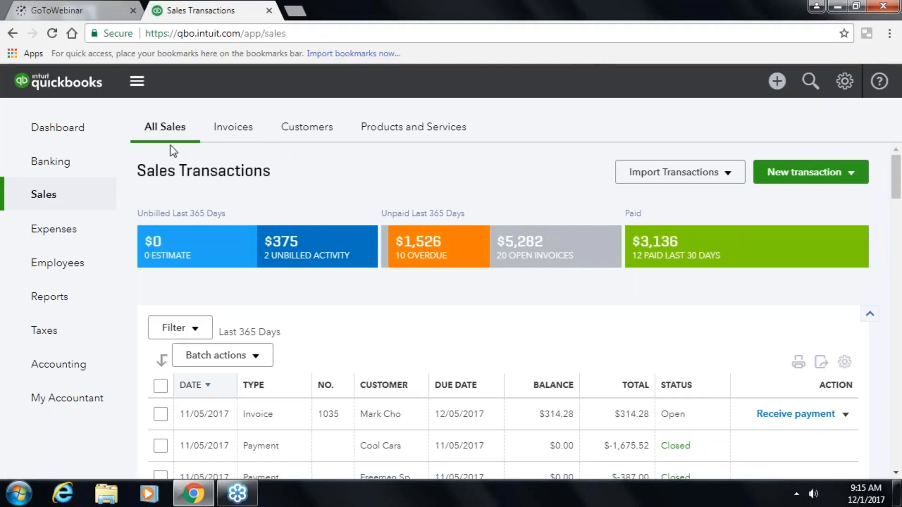
scroll(388, 334, "down", 10)
scroll(389, 338, "up", 5)
scroll(390, 337, "down", 8)
scroll(390, 337, "down", 15)
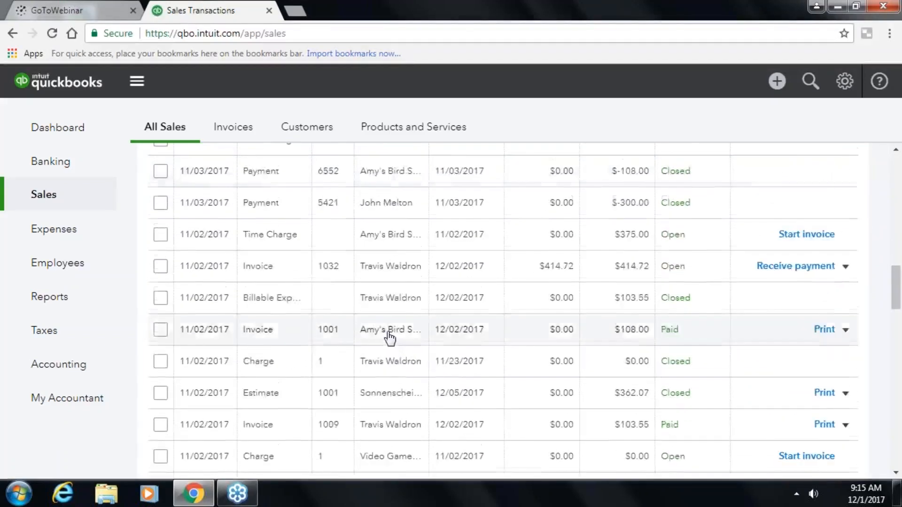
scroll(390, 337, "up", 15)
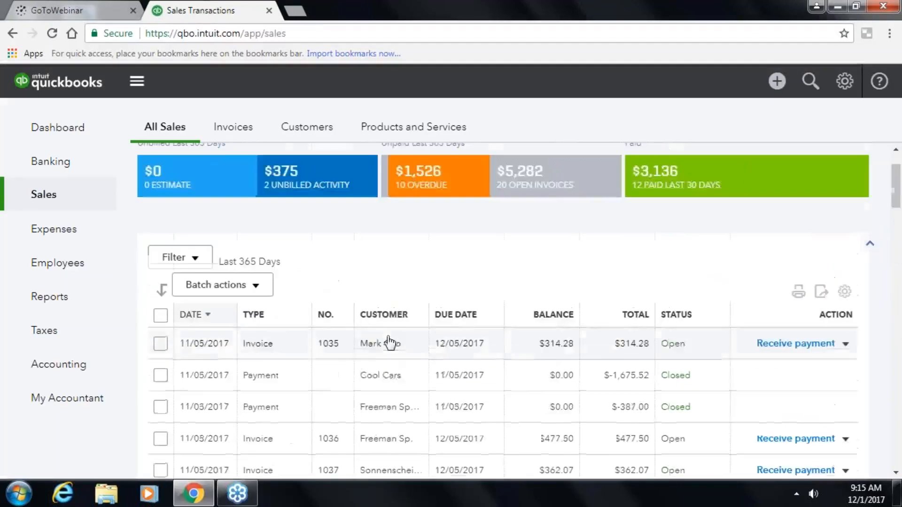
- Open the $1,675.52 Cool Cars payment and follow its link to invoice 1004
double_click(379, 375)
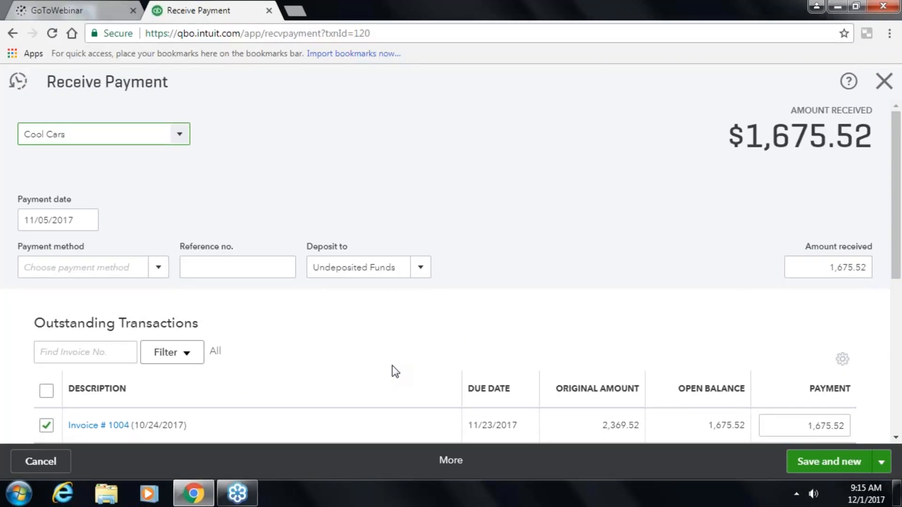
scroll(360, 373, "down", 3)
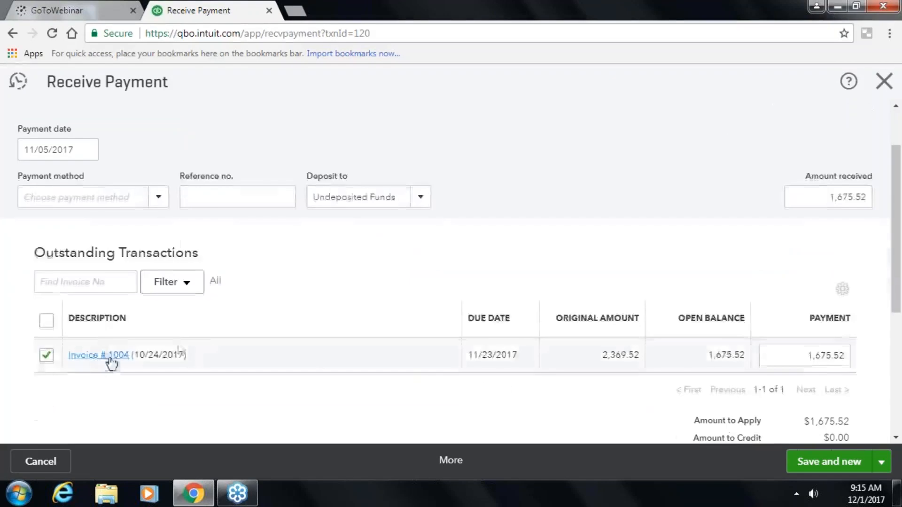
left_click(100, 362)
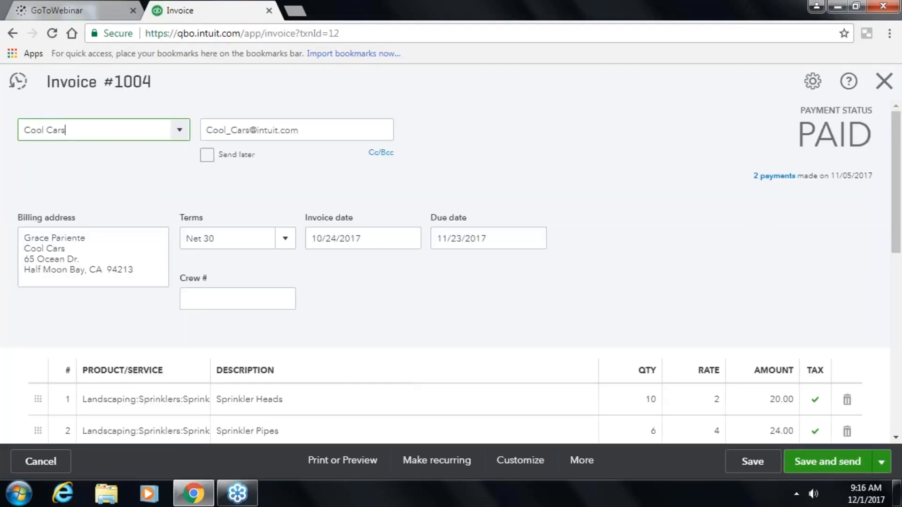
- Check the two payments applied to paid invoice 1004
scroll(578, 342, "down", 5)
scroll(578, 342, "up", 5)
left_click(774, 177)
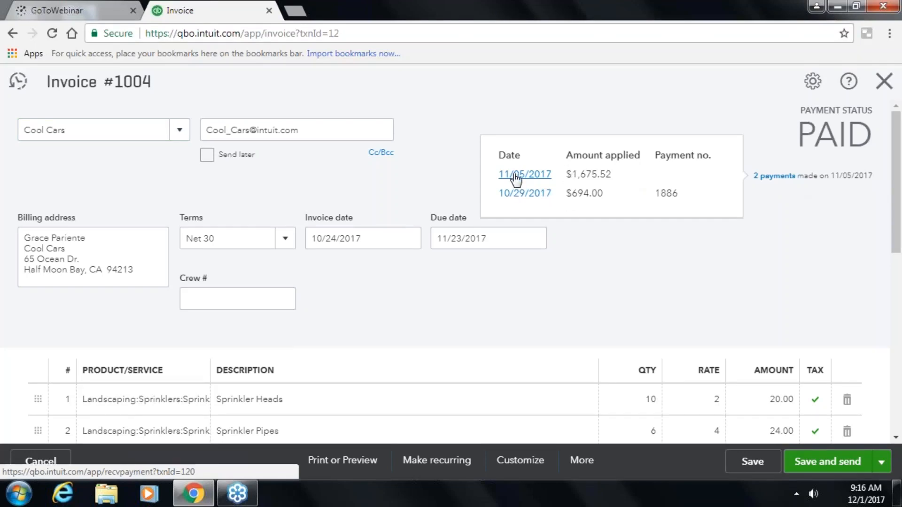
left_click(611, 269)
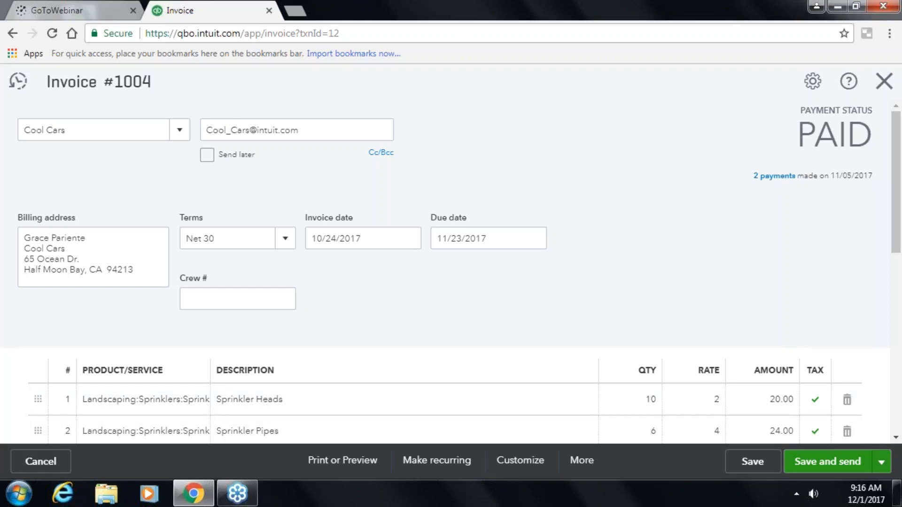
- Save and close invoice 1004, then close the payment to return to All Sales
left_click(881, 461)
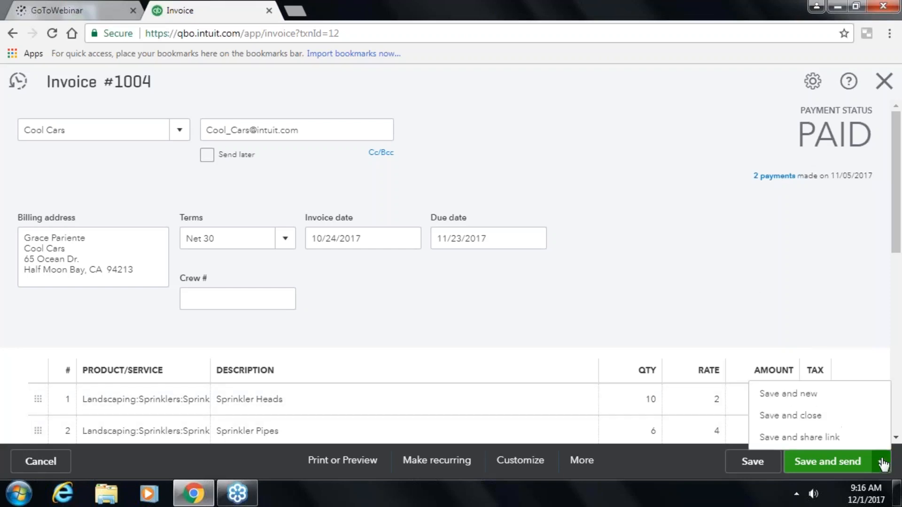
left_click(771, 421)
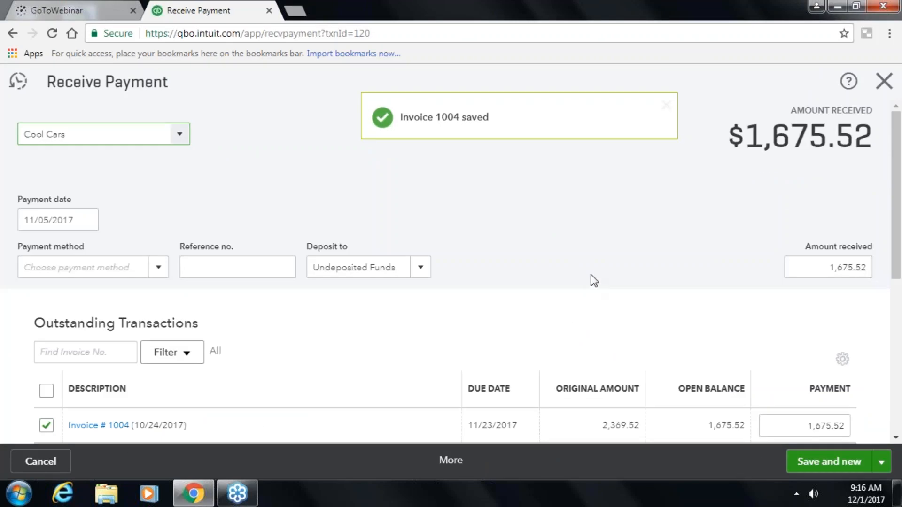
left_click(879, 83)
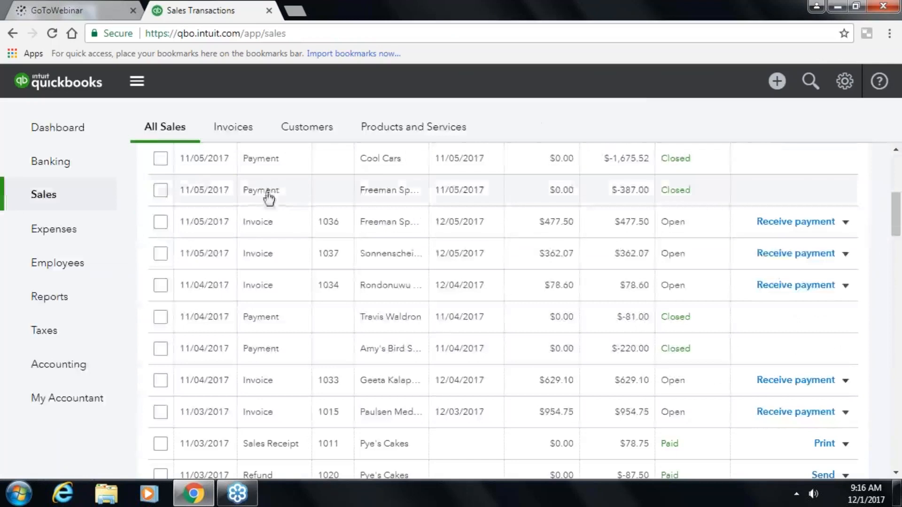
- Filter All Sales to recently paid transactions with the money bar's green Paid tile
scroll(288, 197, "up", 6)
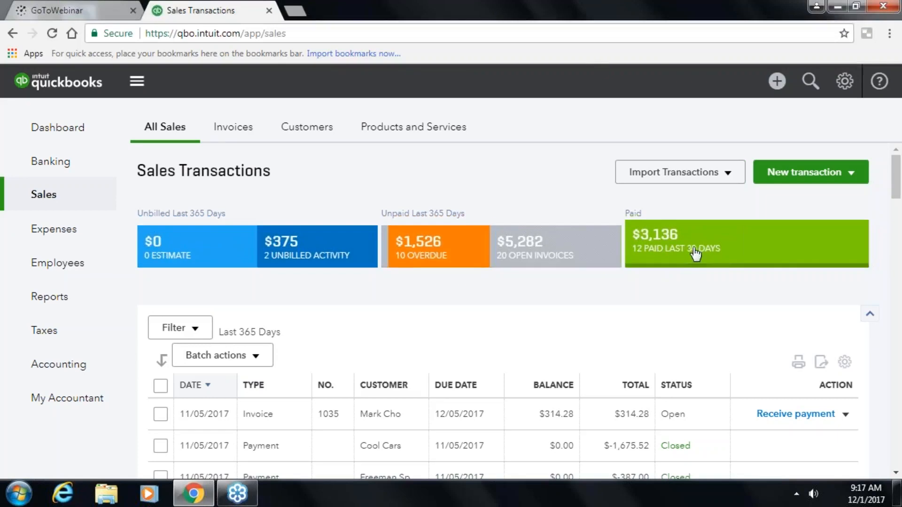
left_click(870, 314)
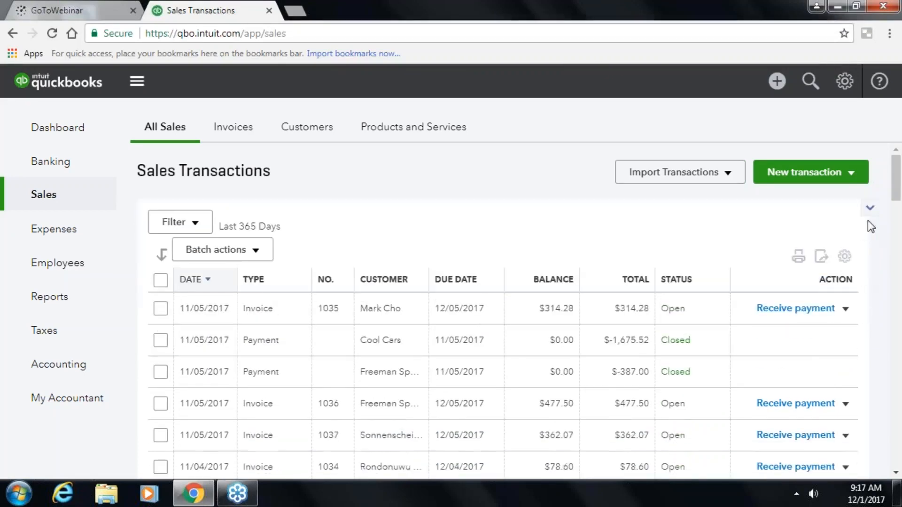
left_click(869, 208)
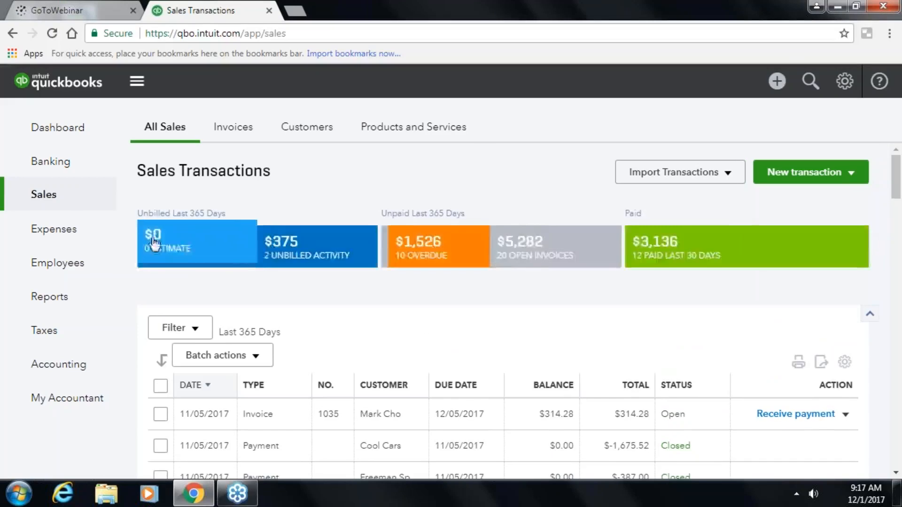
left_click(690, 253)
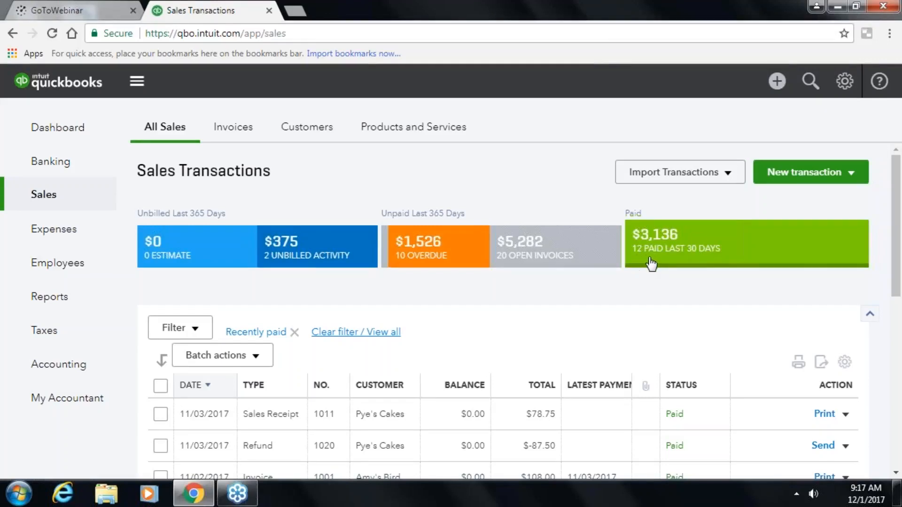
scroll(564, 365, "down", 6)
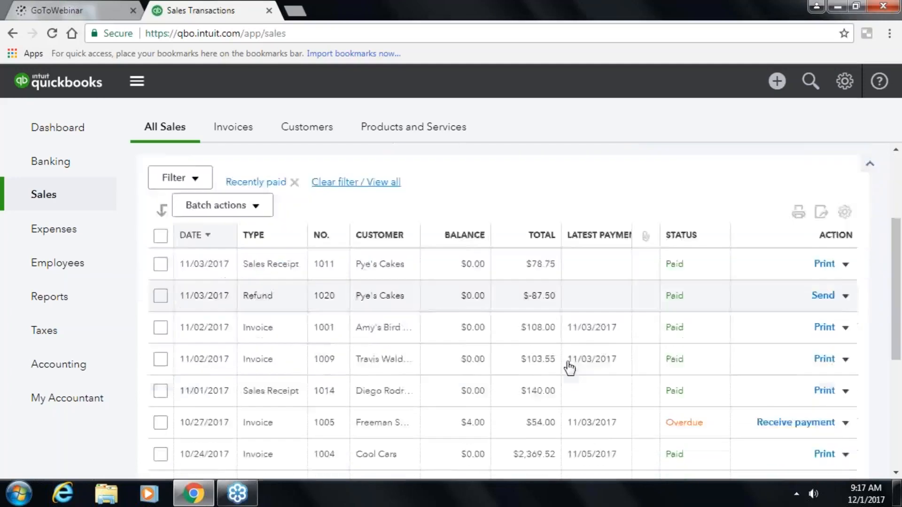
scroll(570, 366, "down", 3)
scroll(571, 366, "up", 10)
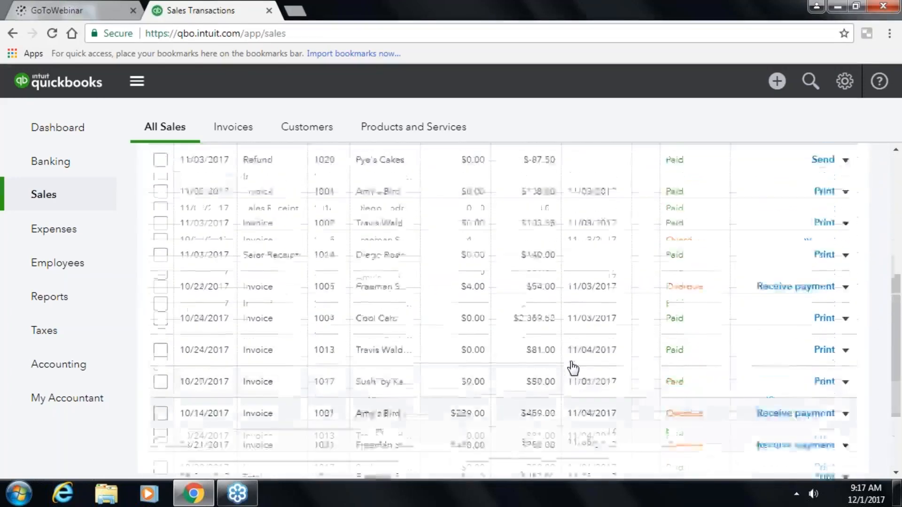
scroll(573, 365, "up", 3)
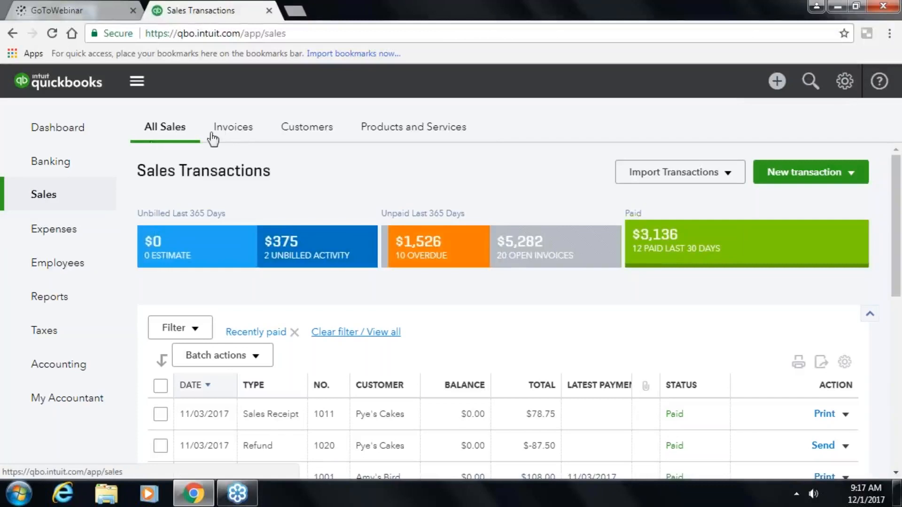
- Switch to the Invoices list showing $1,525.50 overdue
left_click(233, 134)
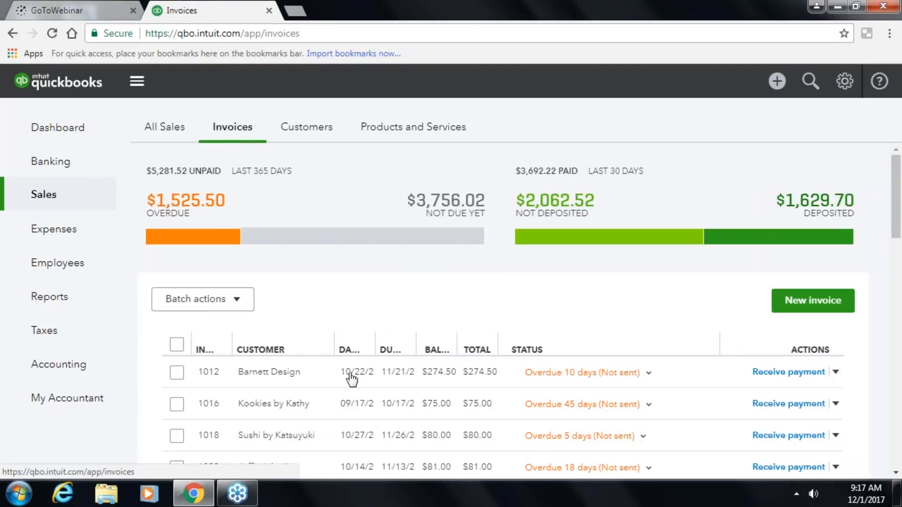
scroll(288, 372, "down", 2)
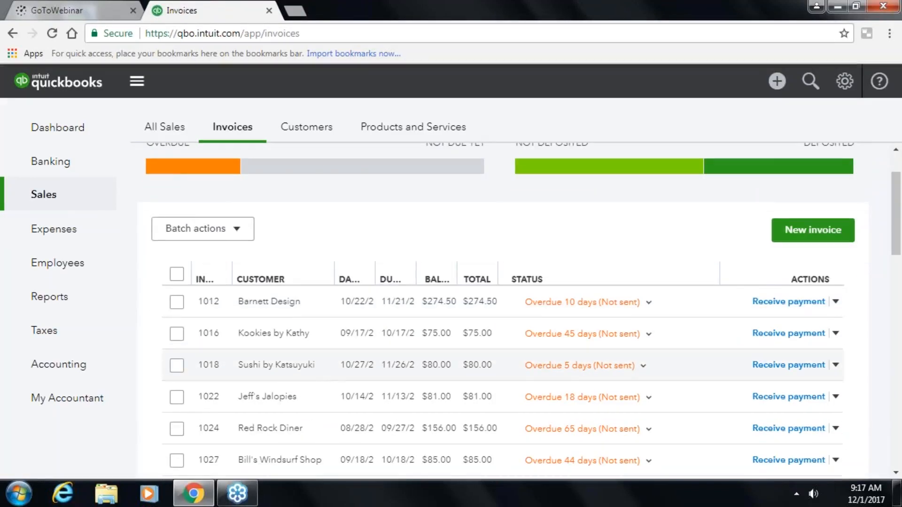
scroll(287, 316, "down", 2)
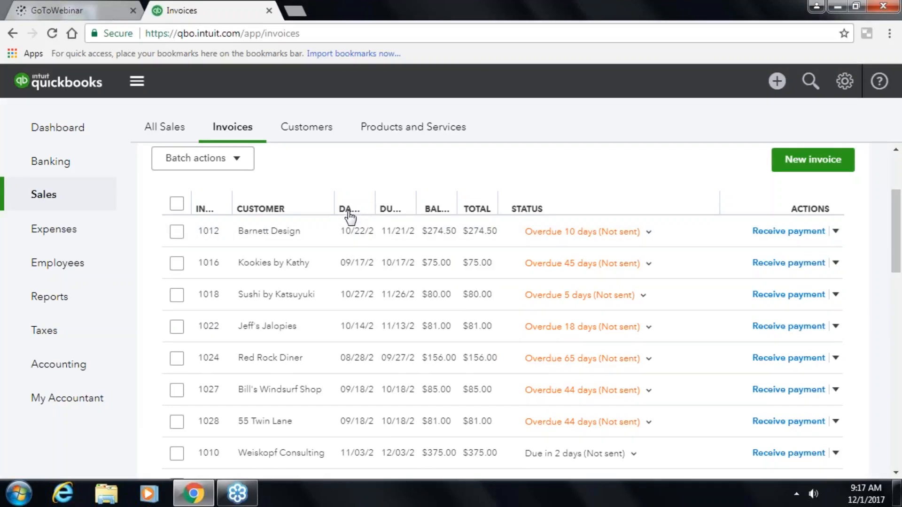
scroll(343, 238, "up", 3)
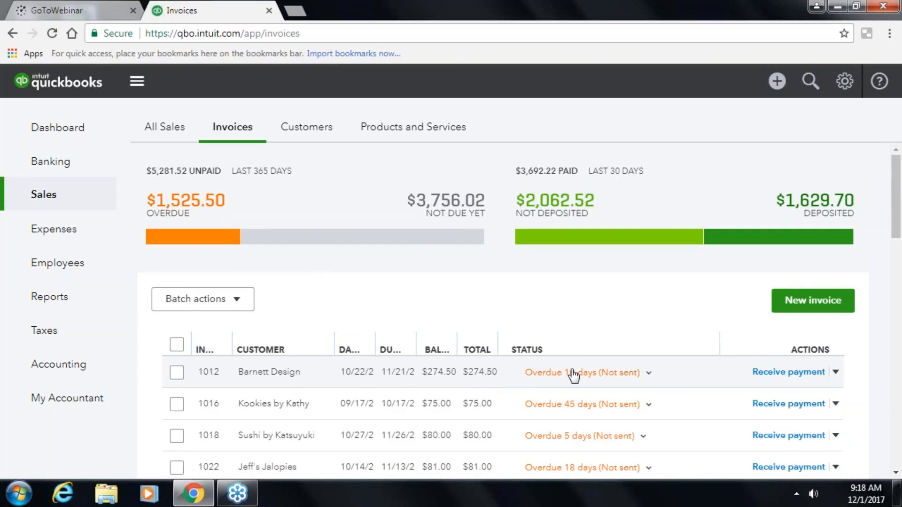
scroll(574, 374, "down", 2)
scroll(559, 282, "down", 1)
scroll(558, 257, "up", 1)
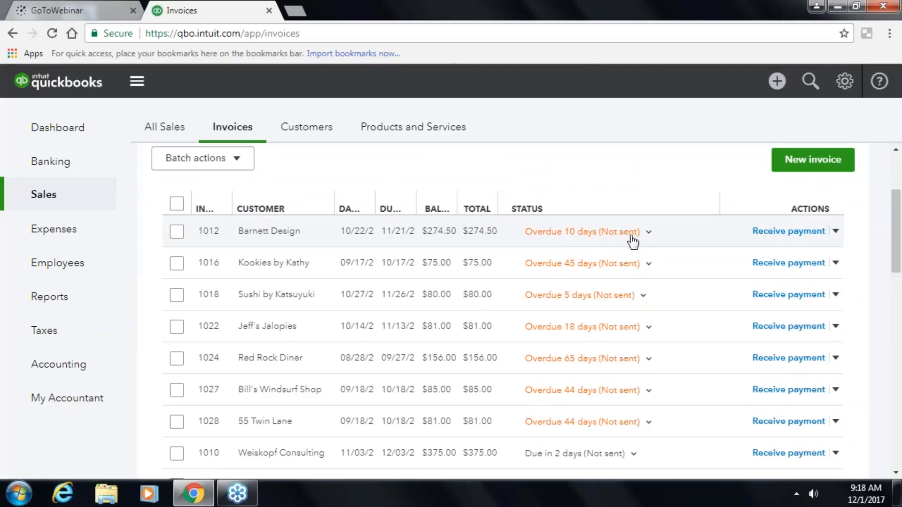
- Expand invoice 1012's status tracker, view its actions without choosing one, and select it
left_click(647, 233)
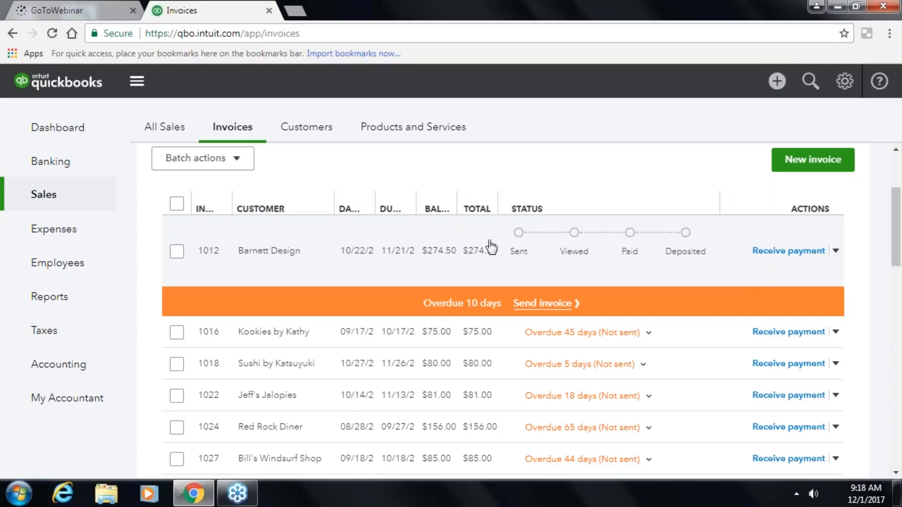
left_click(836, 251)
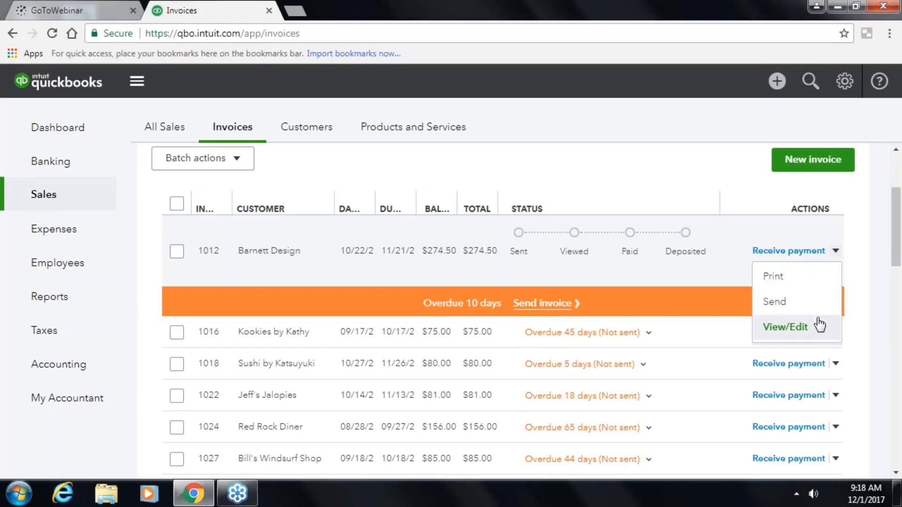
scroll(540, 225, "up", 3)
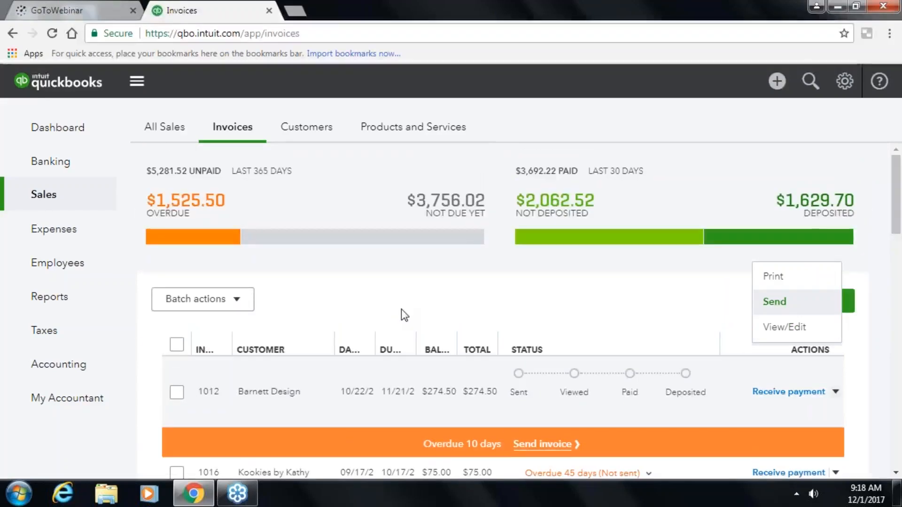
left_click(401, 311)
scroll(401, 311, "down", 2)
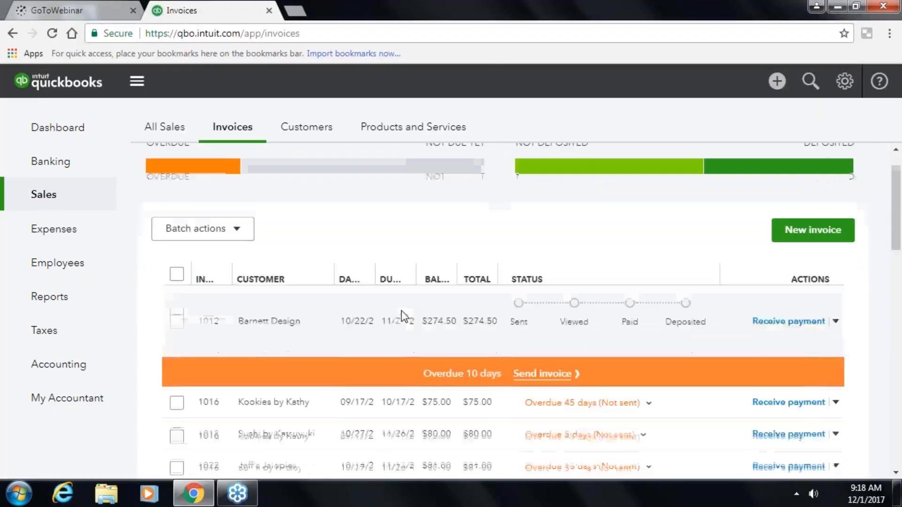
left_click(178, 323)
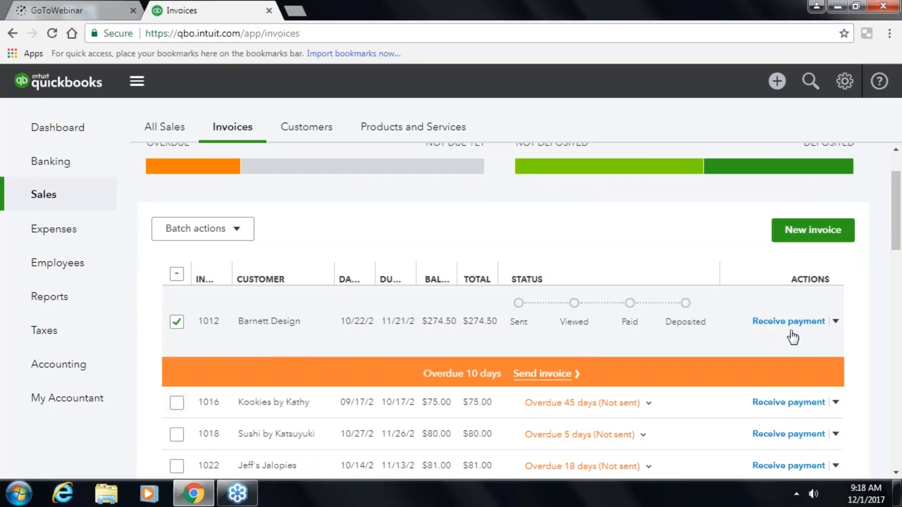
- Start a payment for invoice 1012 dated 12/01/2017
left_click(790, 322)
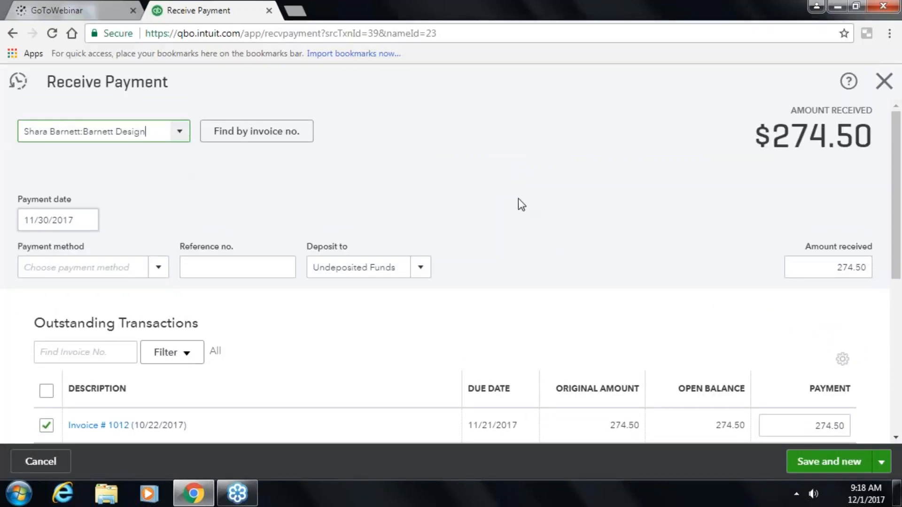
scroll(517, 205, "down", 3)
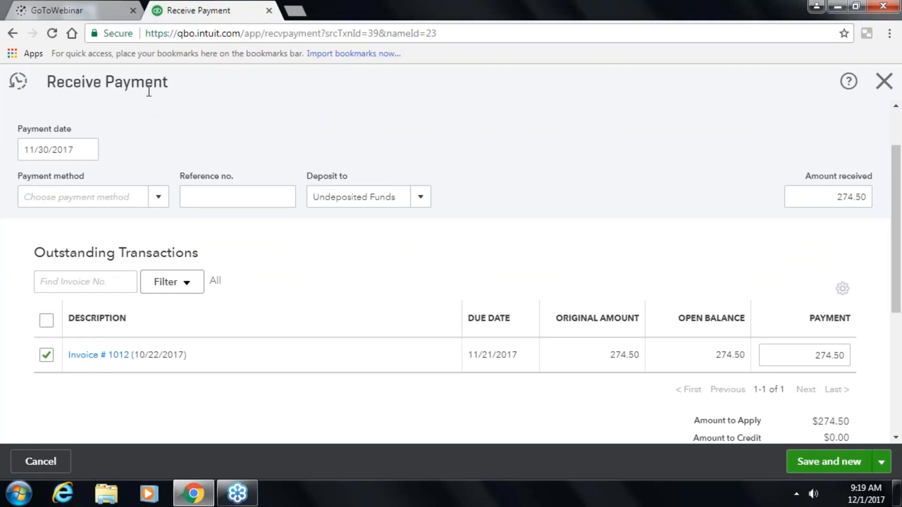
left_click(85, 149)
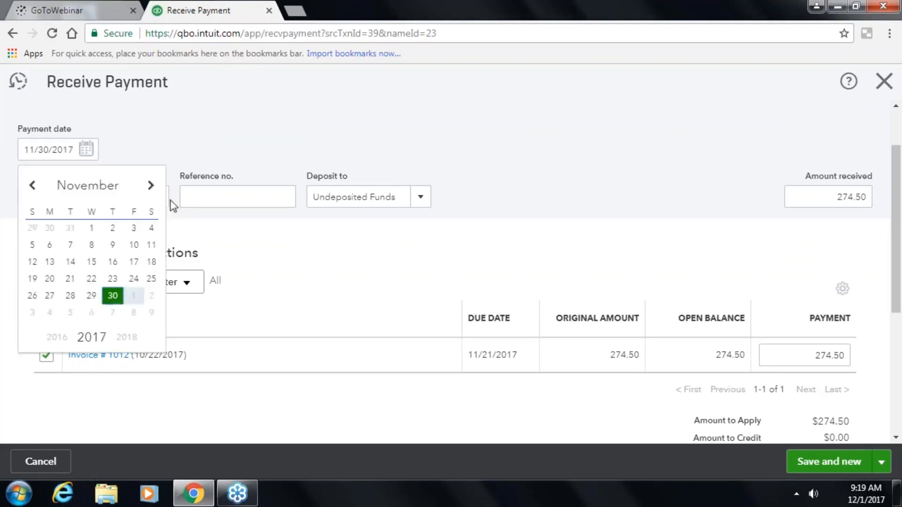
left_click(151, 187)
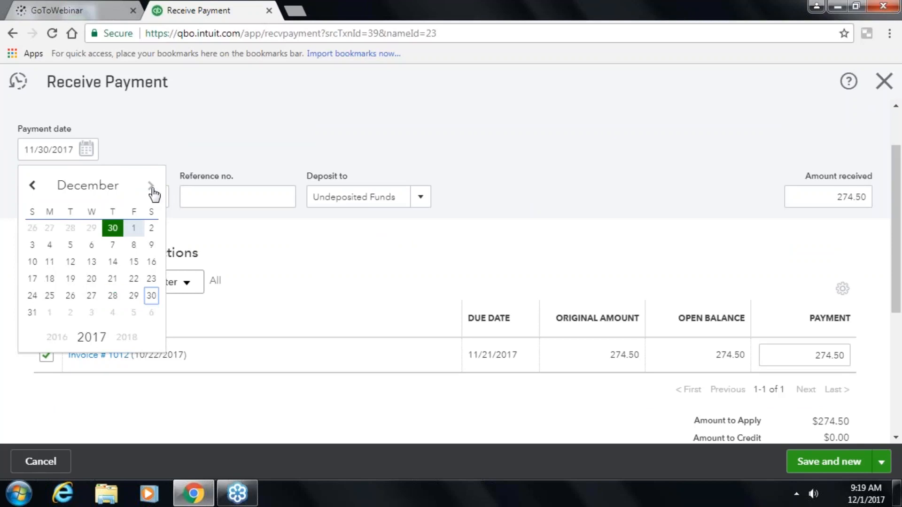
left_click(133, 228)
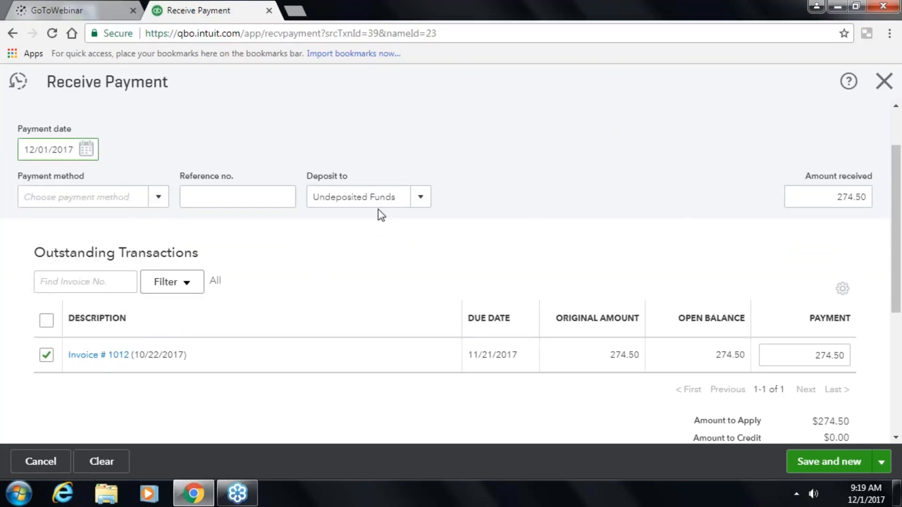
- Set the amount received to 100.00 and save and close the payment
left_click(825, 203)
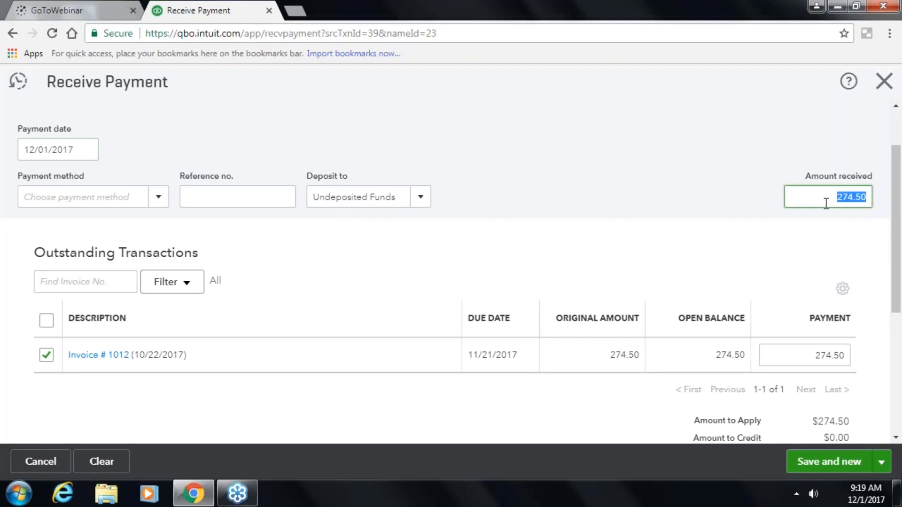
type("100.00")
key("Tab")
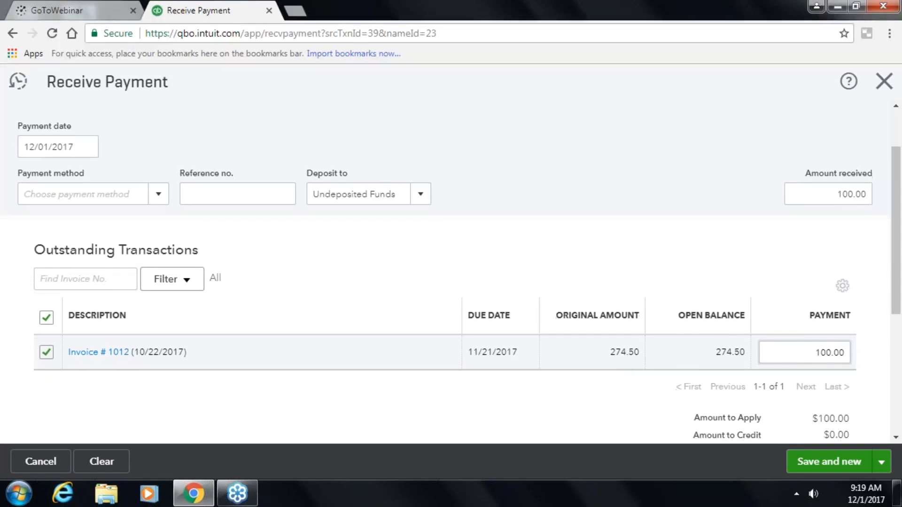
scroll(788, 355, "down", 2)
scroll(784, 378, "down", 3)
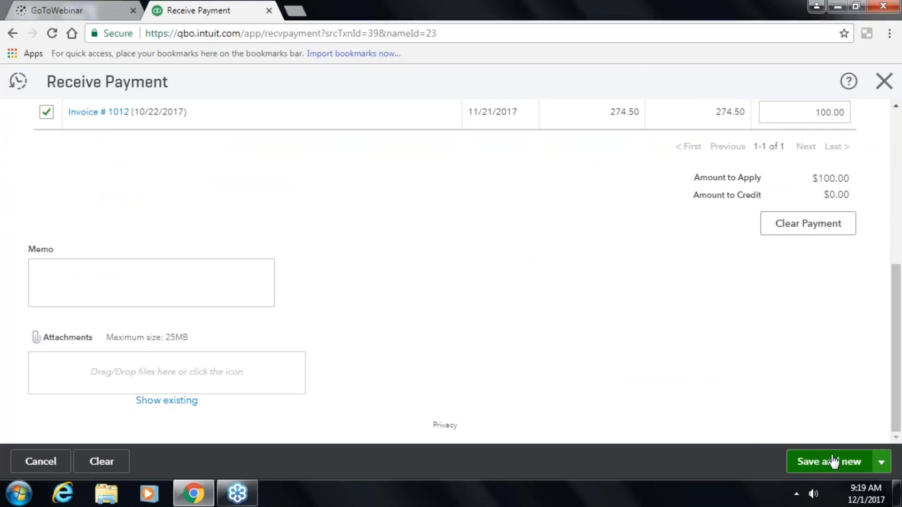
left_click(881, 463)
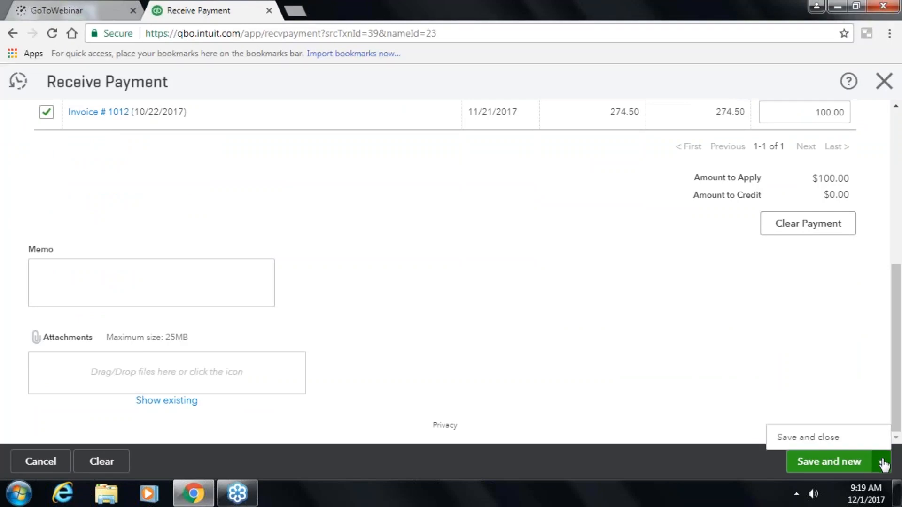
left_click(824, 439)
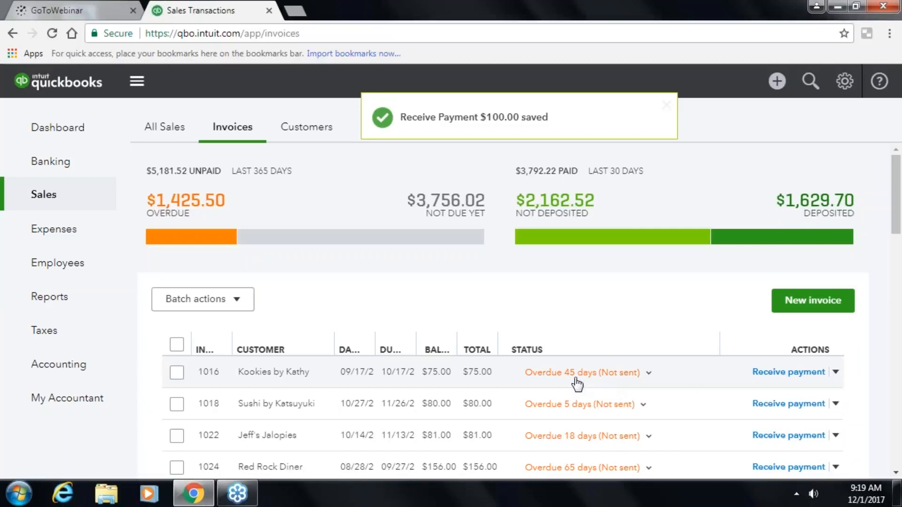
scroll(577, 384, "down", 2)
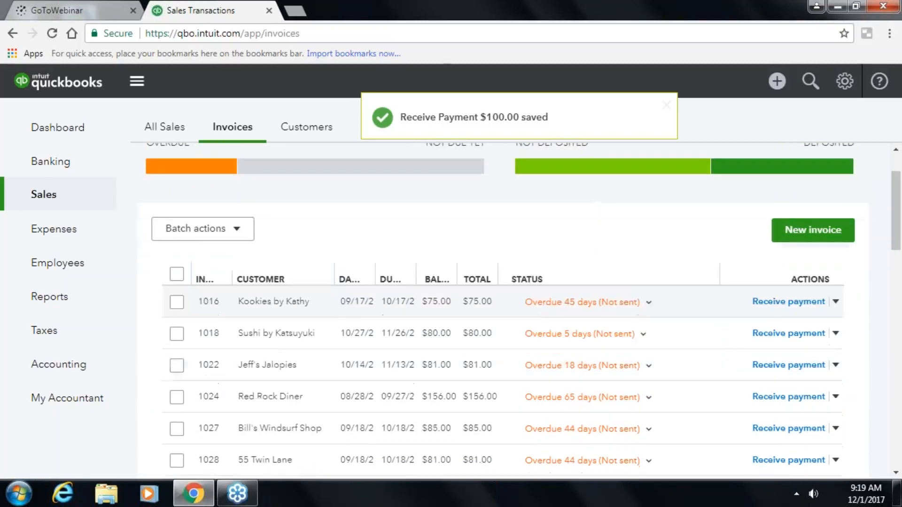
scroll(347, 141, "up", 2)
scroll(346, 141, "down", 2)
- Open Barnett Design from the Customers list to see the $100.00 payment
left_click(322, 134)
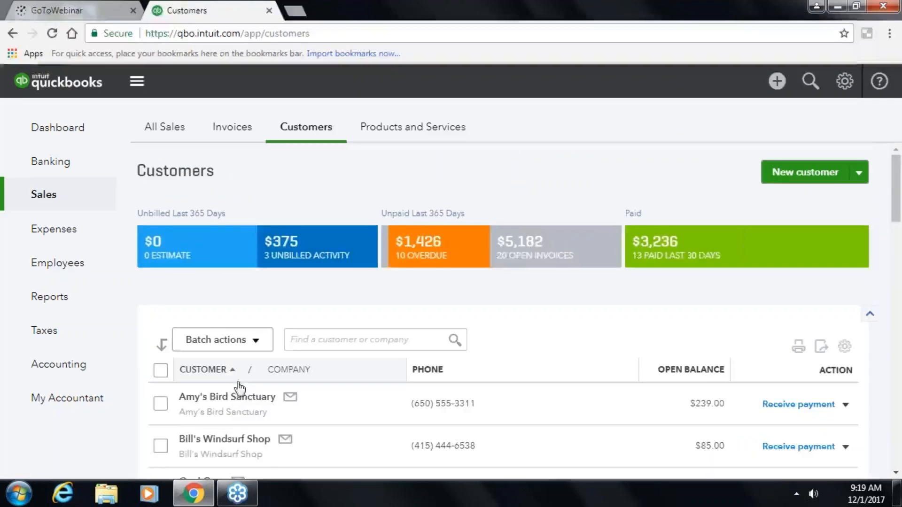
scroll(232, 429, "down", 2)
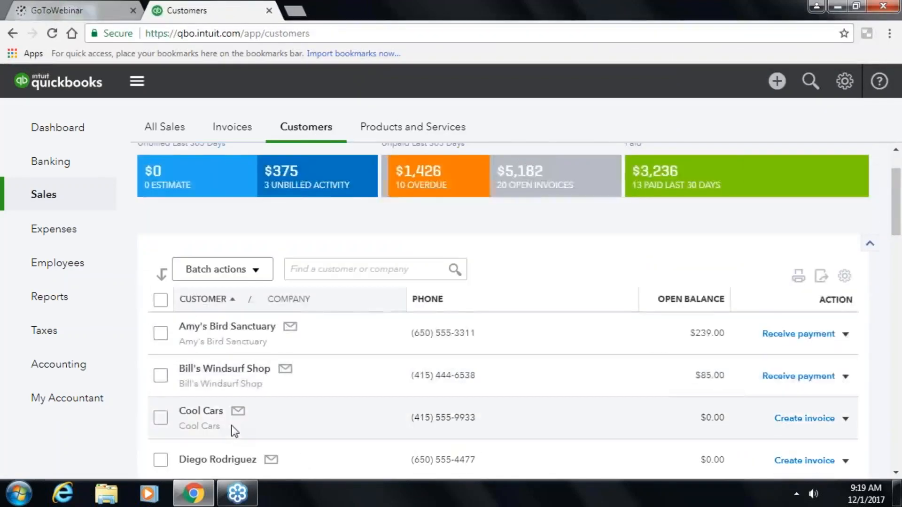
scroll(232, 429, "down", 7)
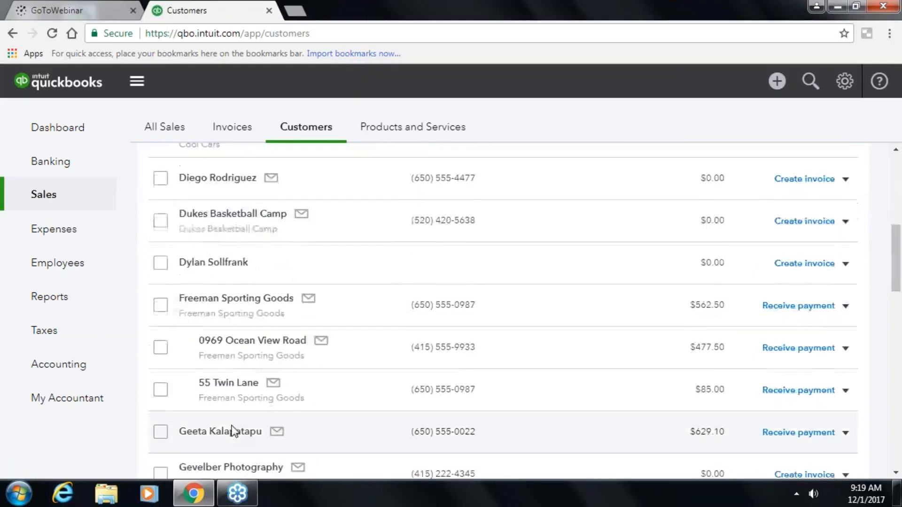
scroll(232, 428, "down", 15)
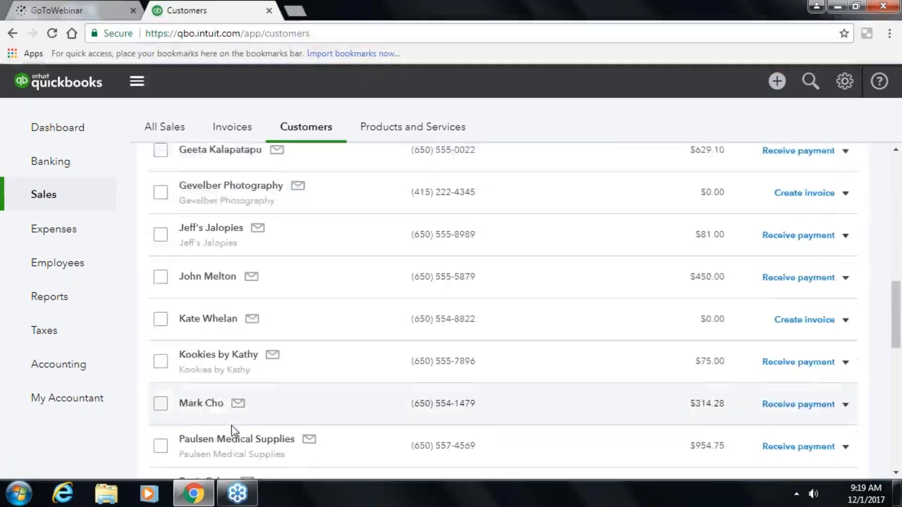
scroll(232, 429, "down", 5)
scroll(232, 429, "up", 4)
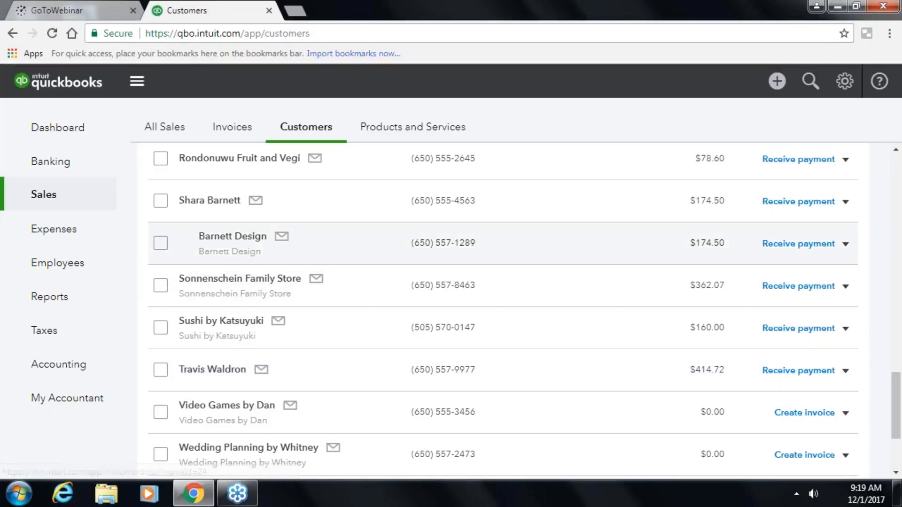
left_click(227, 237)
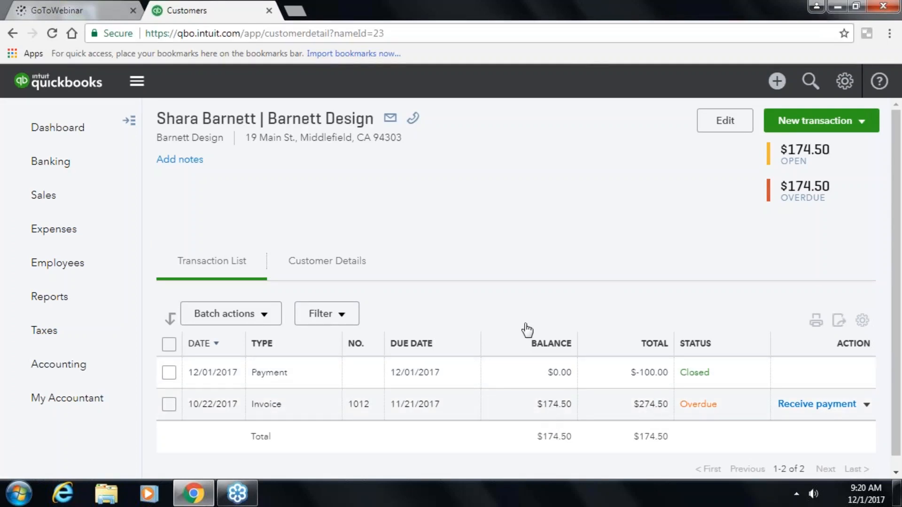
scroll(506, 259, "down", 2)
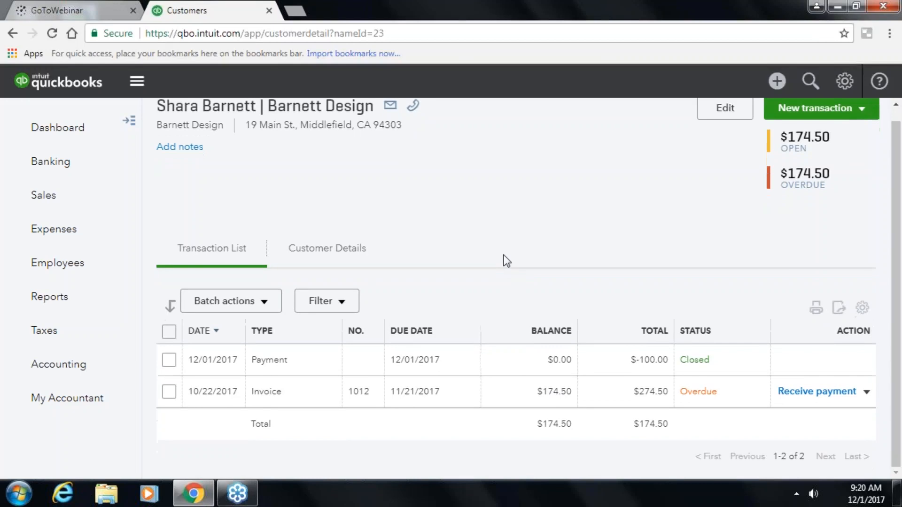
scroll(437, 221, "up", 2)
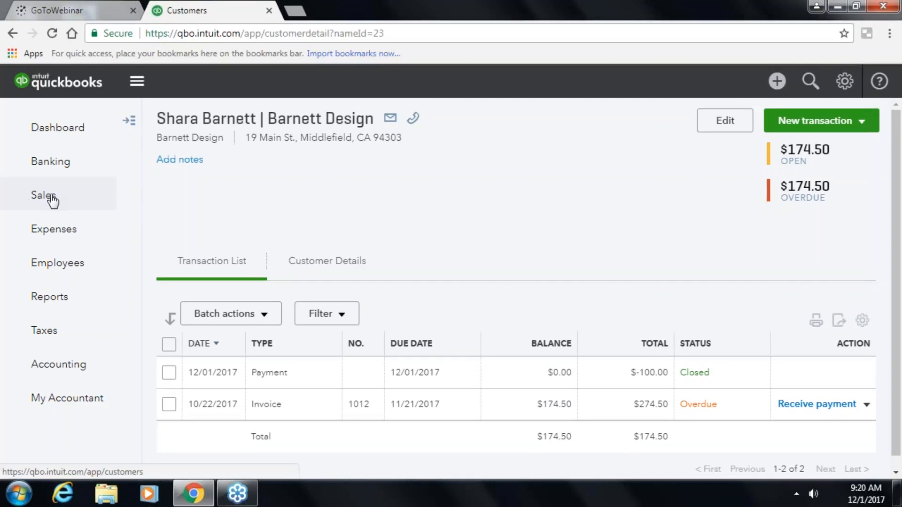
- Go back to the customer list and open Amy's Bird Sanctuary's page
left_click(35, 195)
scroll(498, 136, "down", 10)
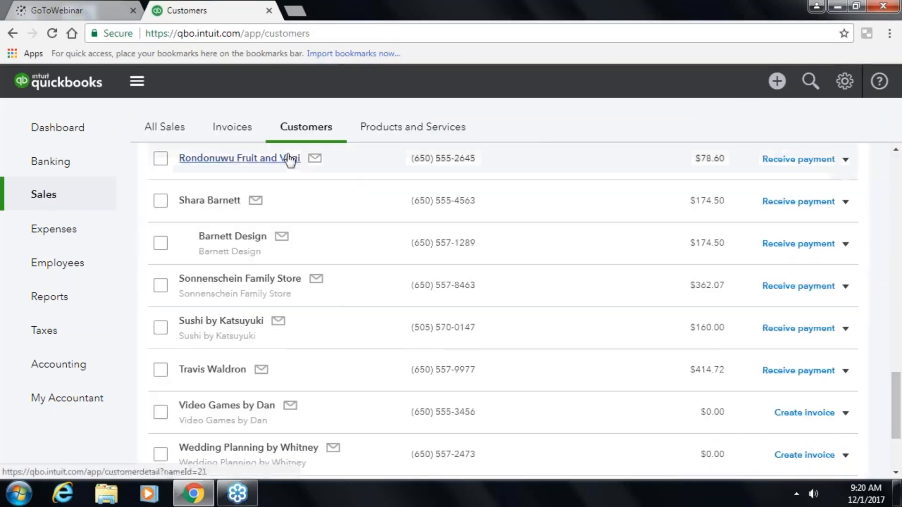
scroll(351, 302, "up", 15)
scroll(345, 301, "up", 6)
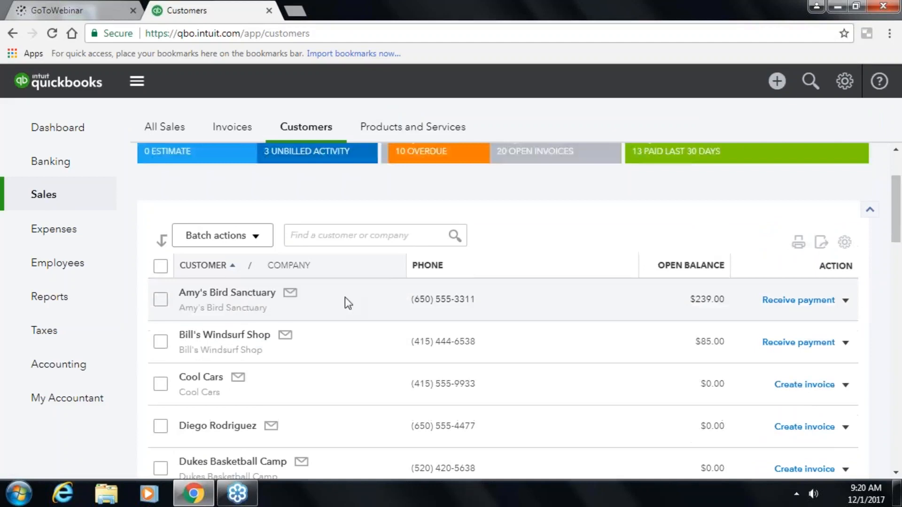
scroll(423, 342, "down", 1)
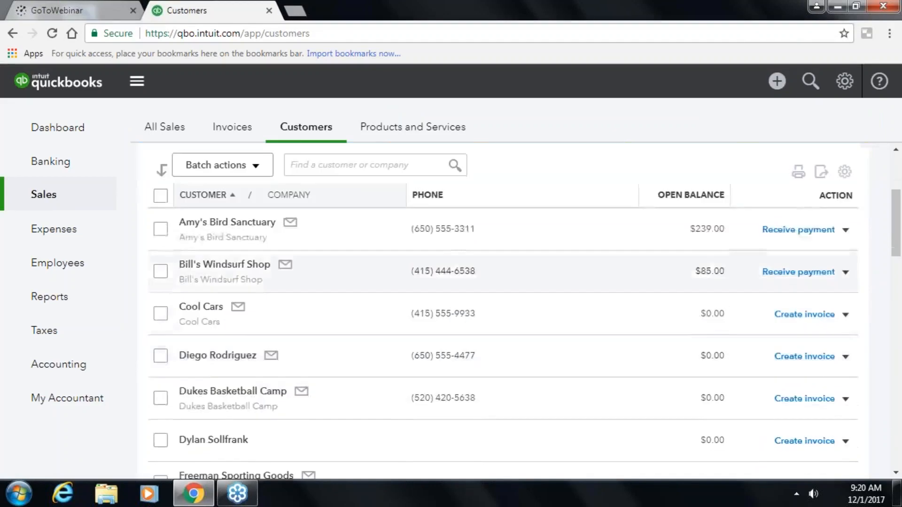
left_click(235, 234)
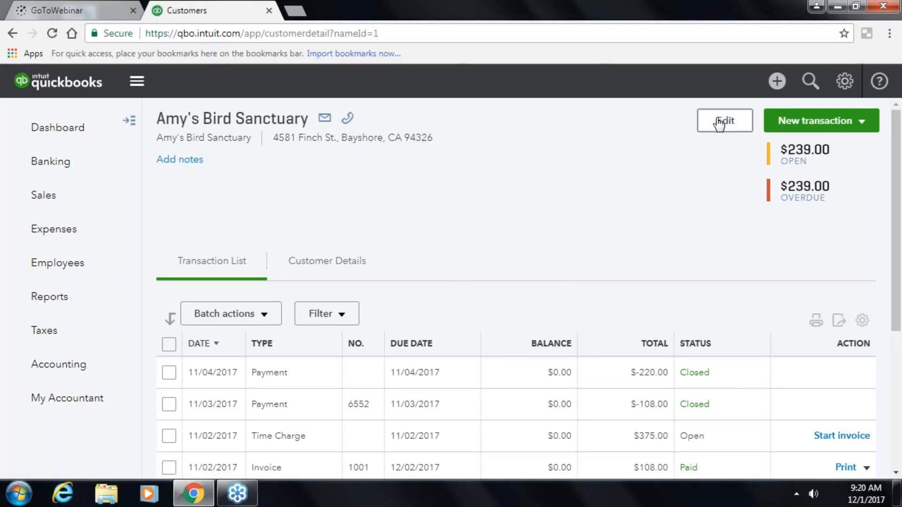
left_click(719, 124)
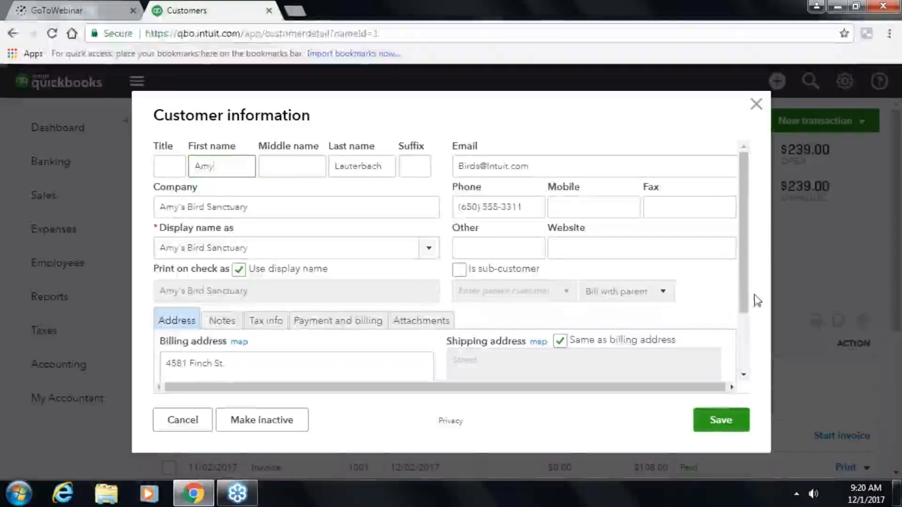
left_click_drag(746, 302, 726, 360)
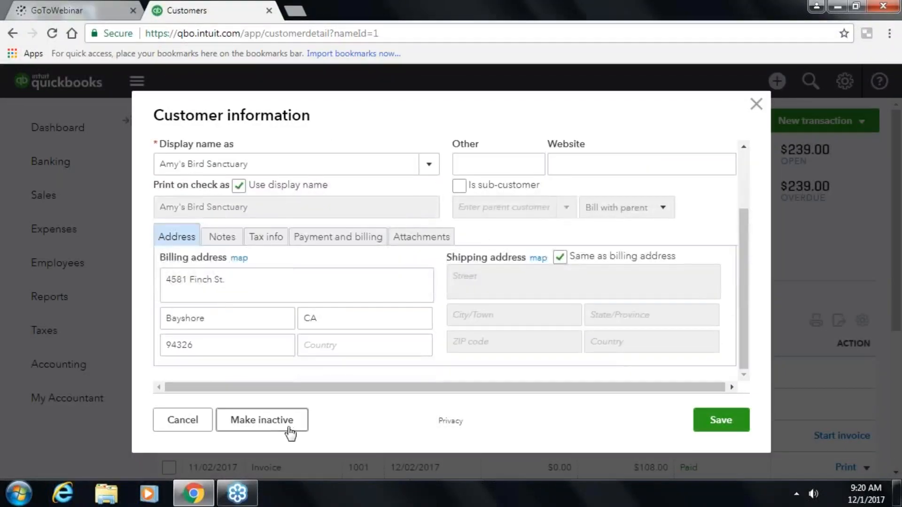
left_click(749, 101)
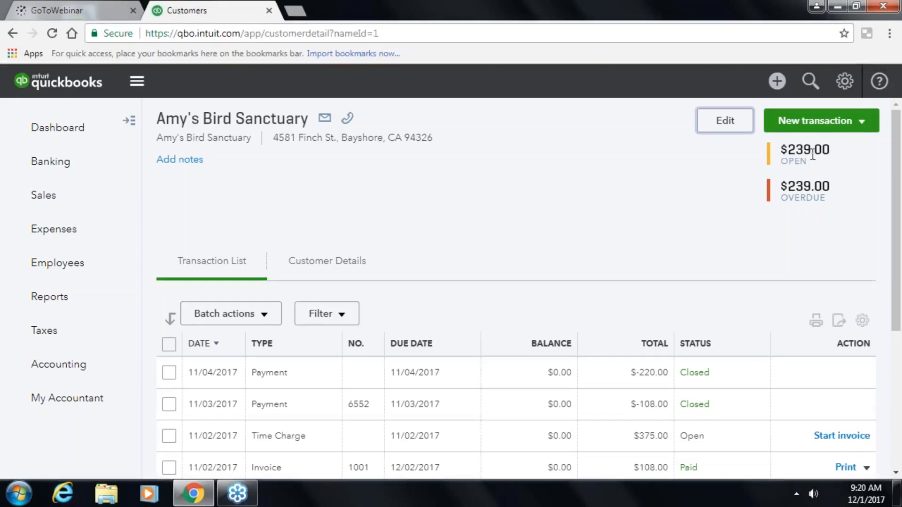
- Check the New transaction options, then view Amy's Bird Sanctuary's Customer Details, delivery set to Print later
left_click(863, 123)
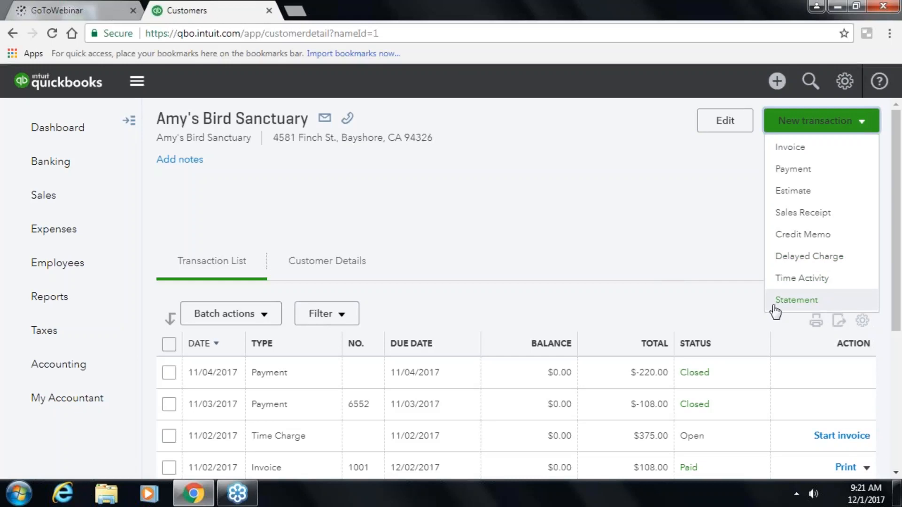
left_click(597, 217)
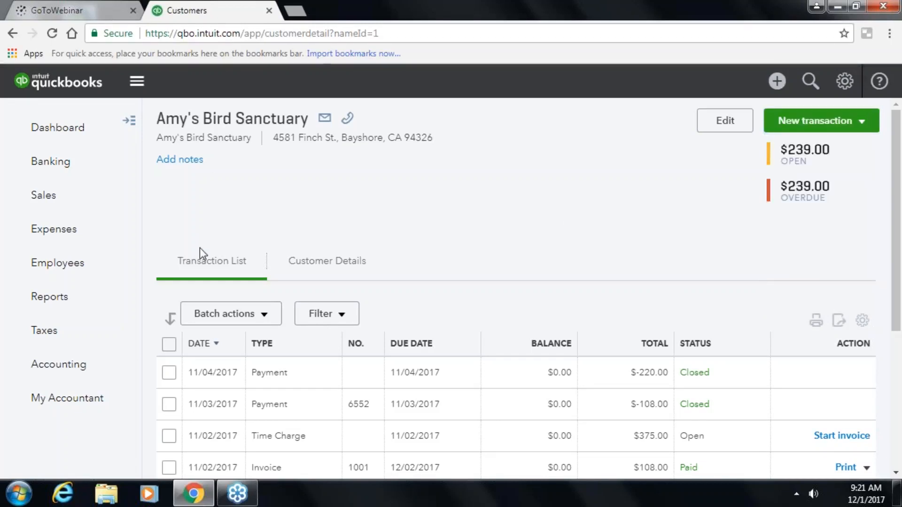
left_click(324, 262)
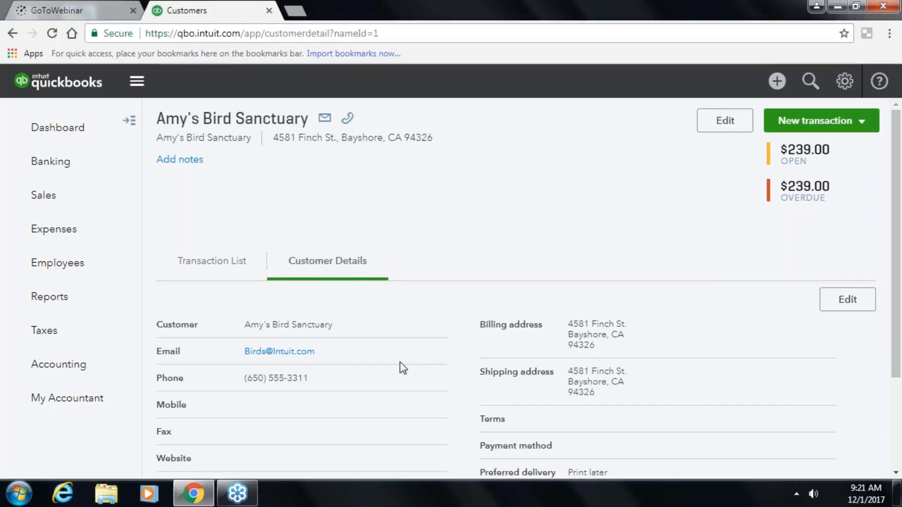
scroll(399, 362, "down", 2)
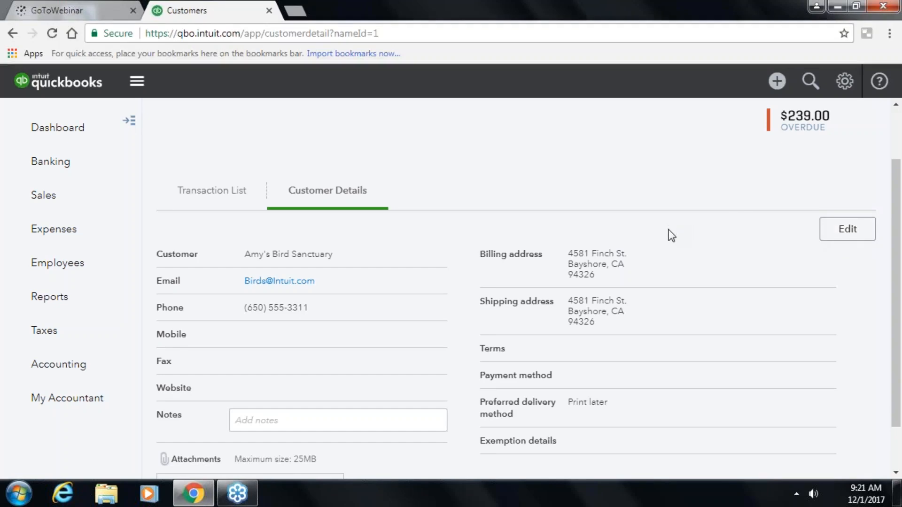
scroll(672, 236, "down", 1)
scroll(669, 234, "up", 3)
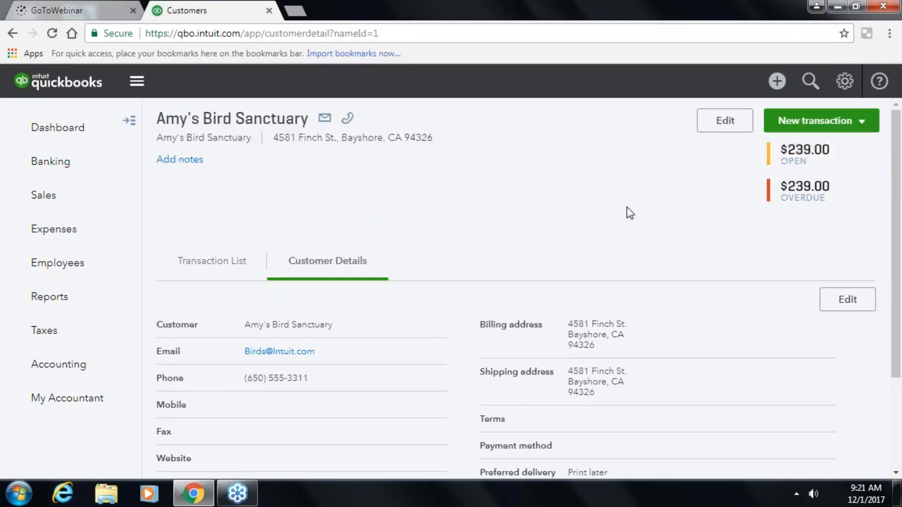
- Scroll through the 18 Products and Services items, past Rock Fountain to Refunds & Allowances
left_click(36, 196)
scroll(261, 187, "down", 4)
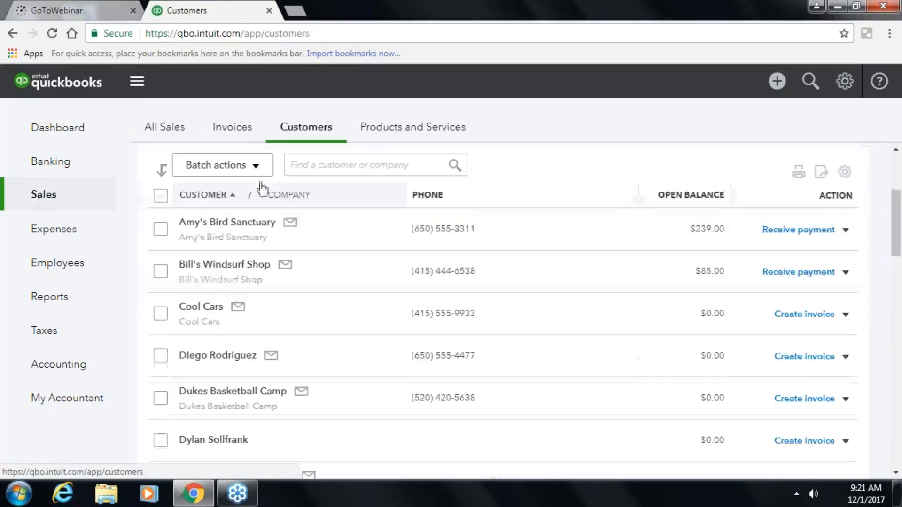
left_click(415, 135)
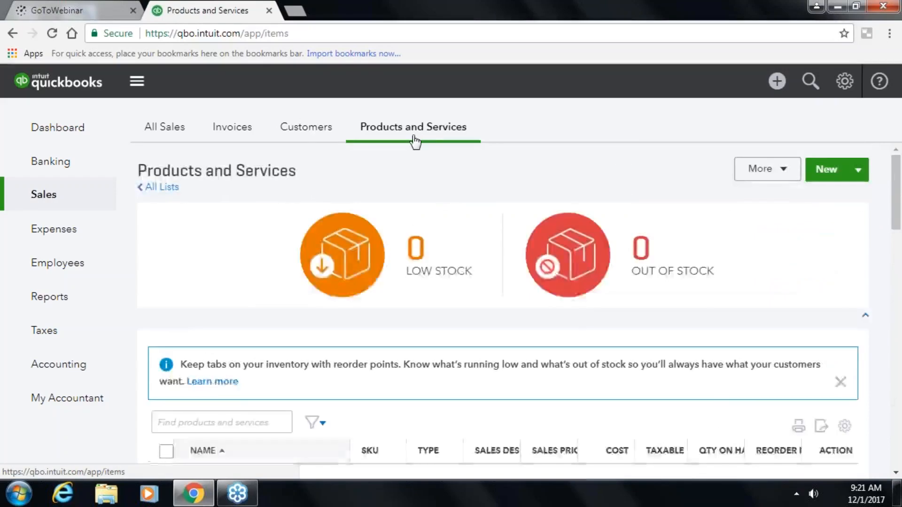
scroll(441, 226, "down", 3)
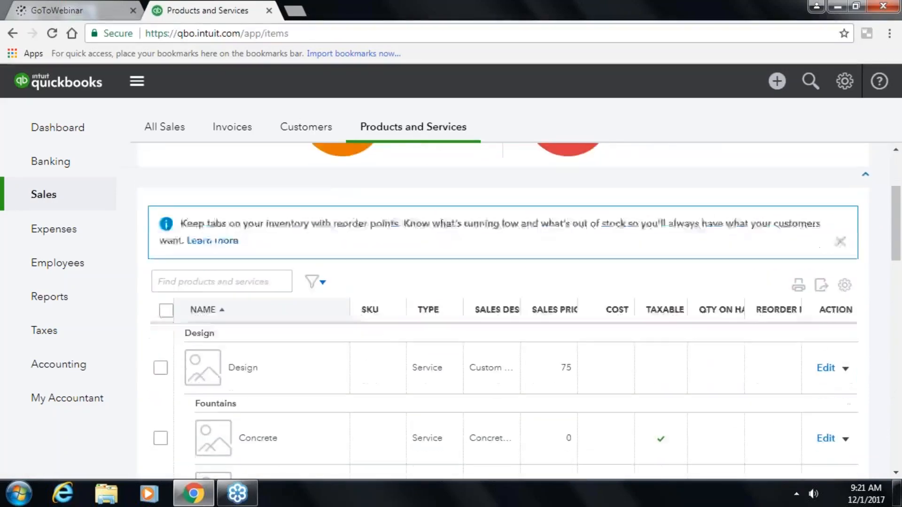
scroll(442, 230, "down", 5)
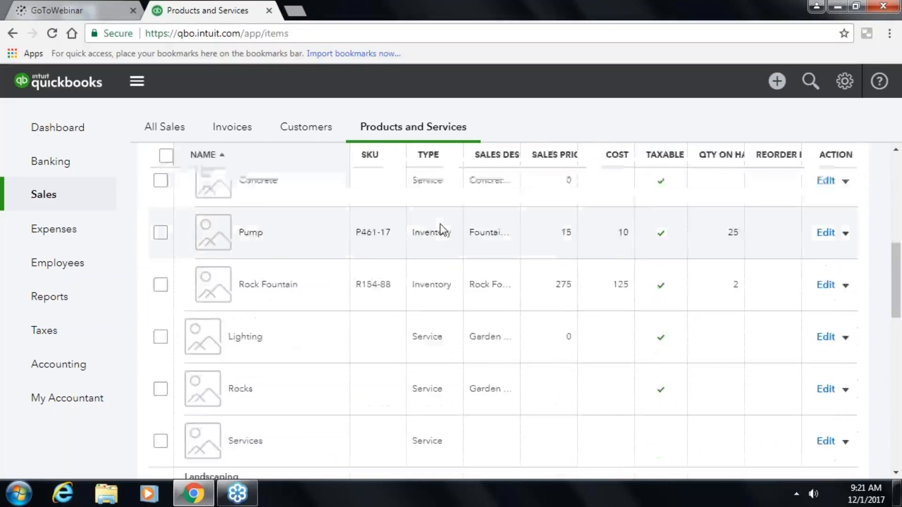
scroll(442, 229, "down", 2)
scroll(440, 230, "up", 6)
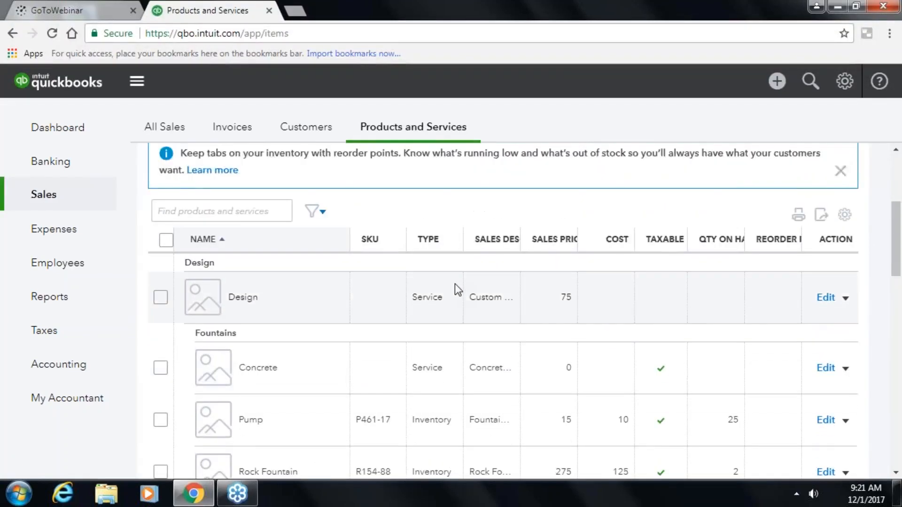
scroll(431, 394, "down", 2)
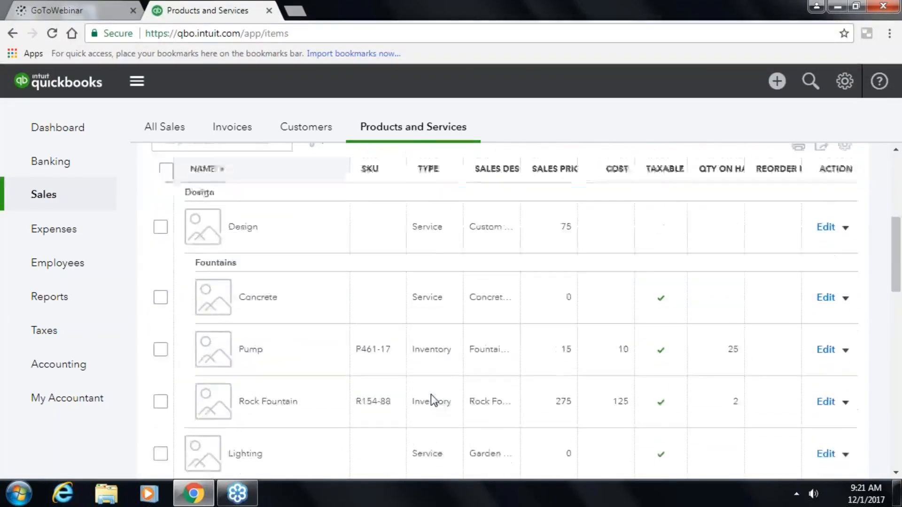
scroll(431, 394, "down", 12)
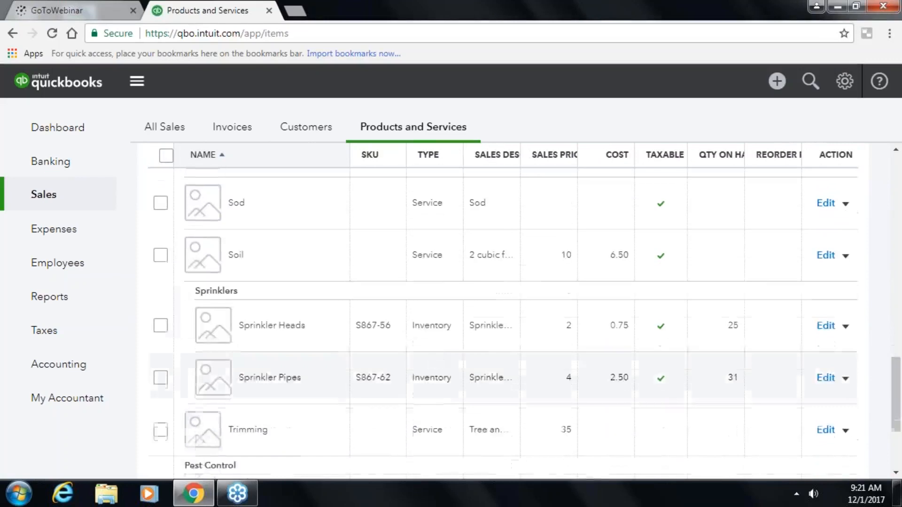
scroll(393, 375, "down", 4)
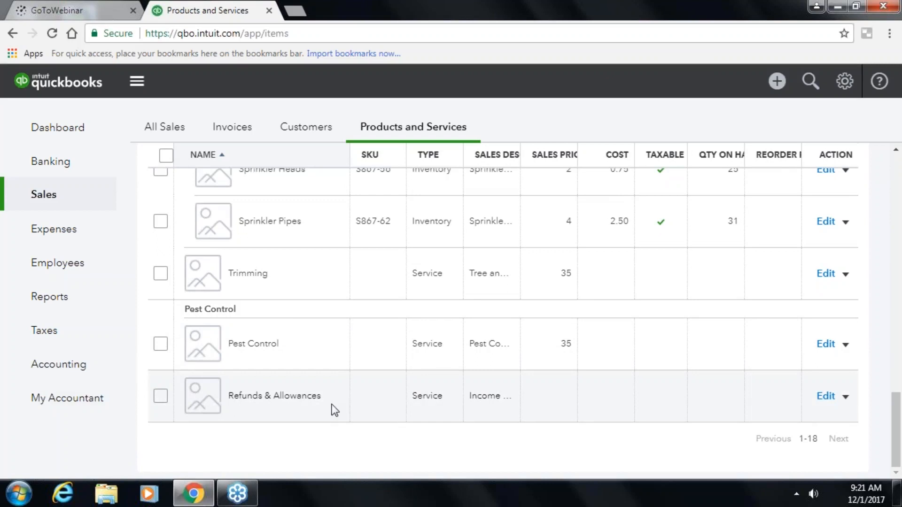
- Open Refunds & Allowances' details, save and close them, and check its Action menu
double_click(303, 395)
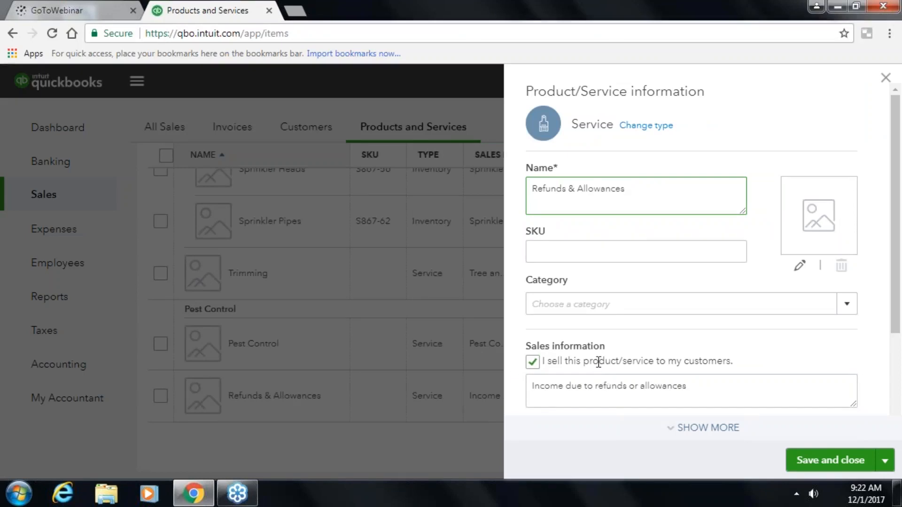
left_click(805, 458)
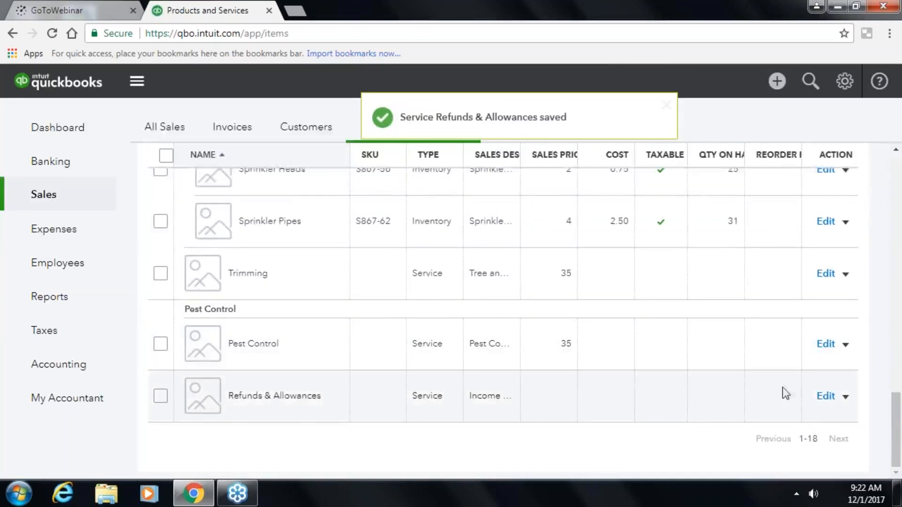
left_click(846, 398)
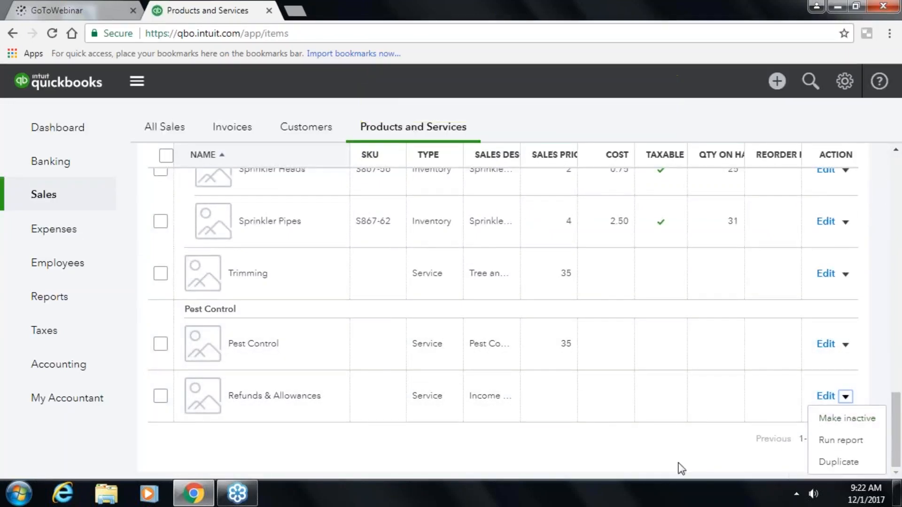
scroll(600, 383, "up", 15)
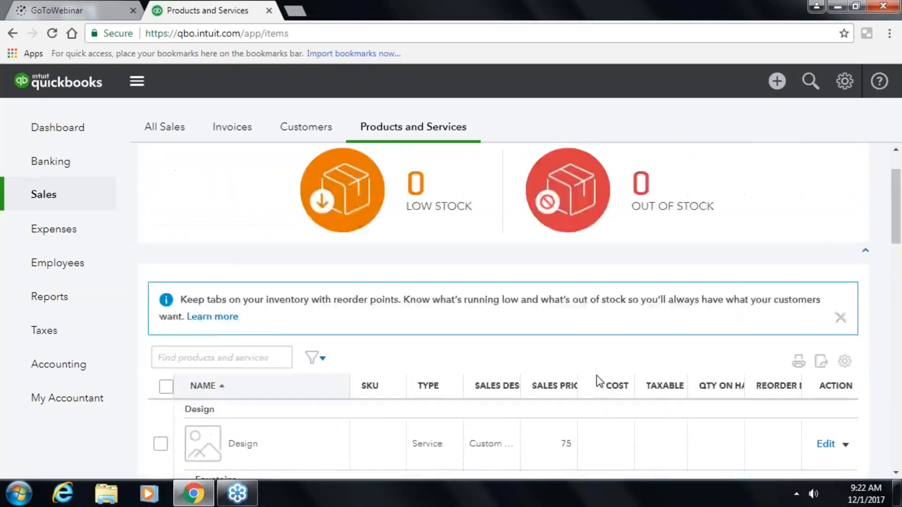
scroll(600, 383, "up", 2)
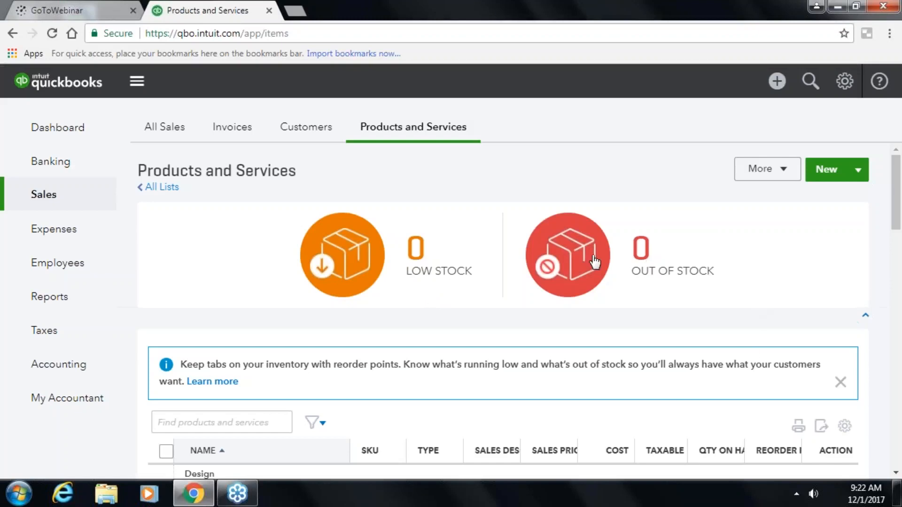
scroll(560, 324, "down", 3)
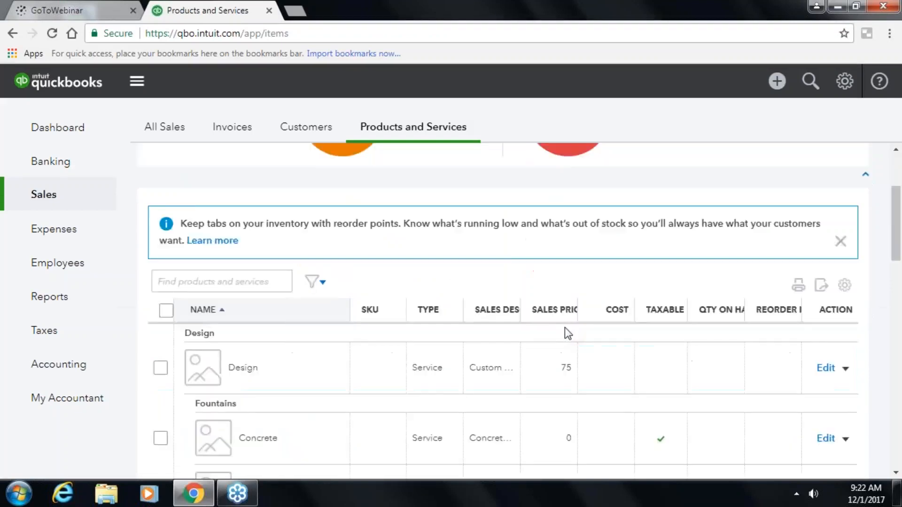
scroll(566, 330, "up", 3)
scroll(566, 331, "up", 1)
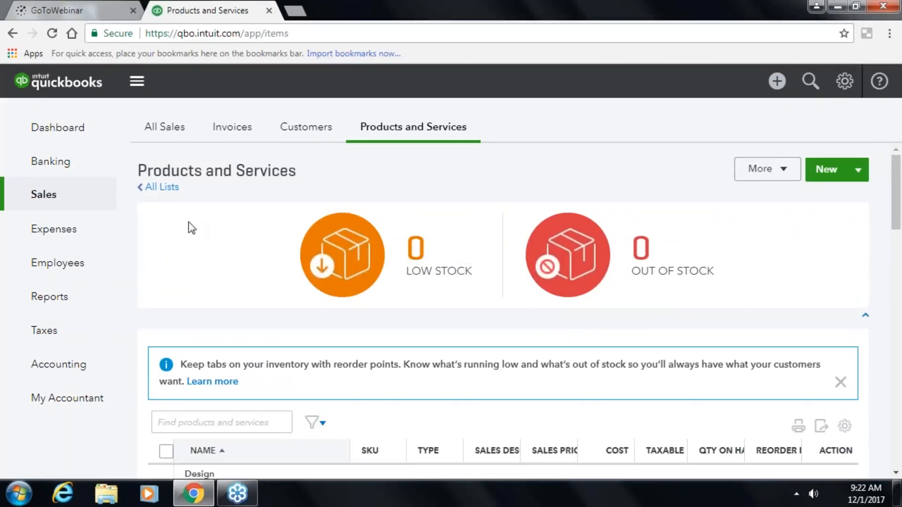
- Look over the All Lists page, then go back to the Products and Services list
left_click(154, 193)
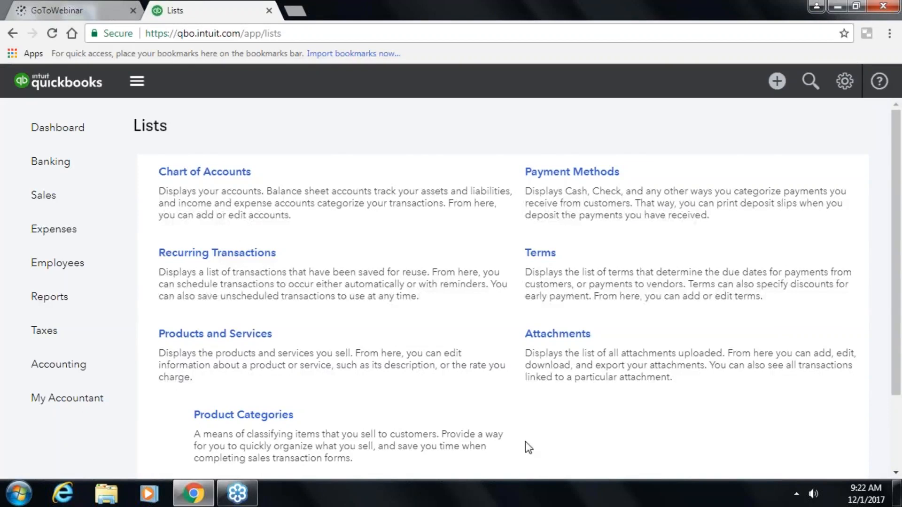
scroll(435, 314, "down", 3)
scroll(503, 302, "up", 3)
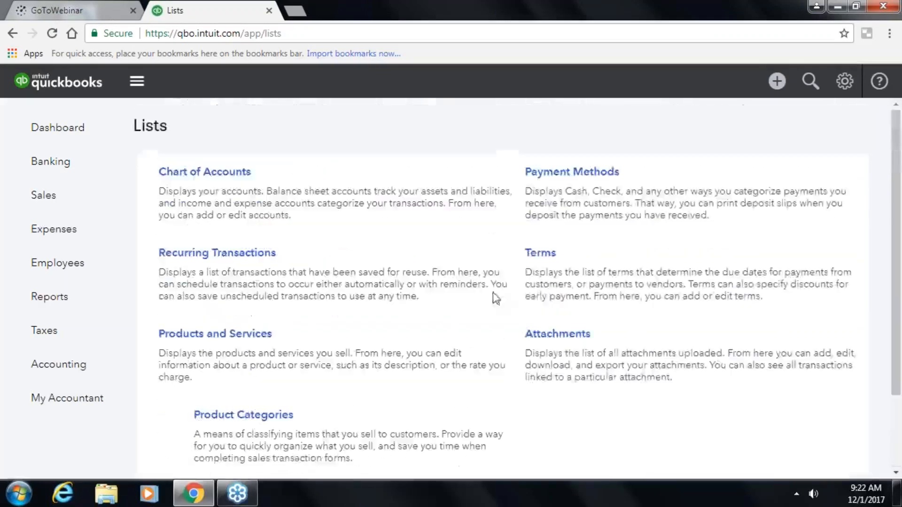
left_click(261, 334)
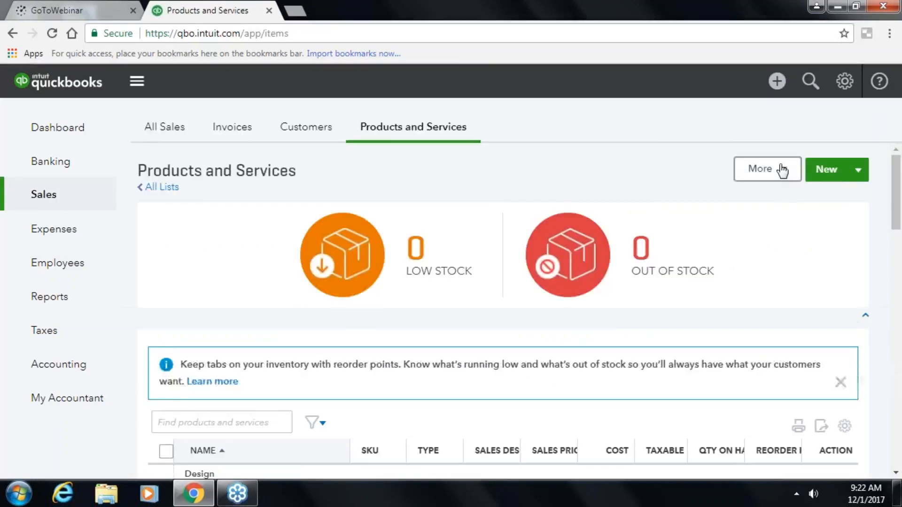
left_click(782, 171)
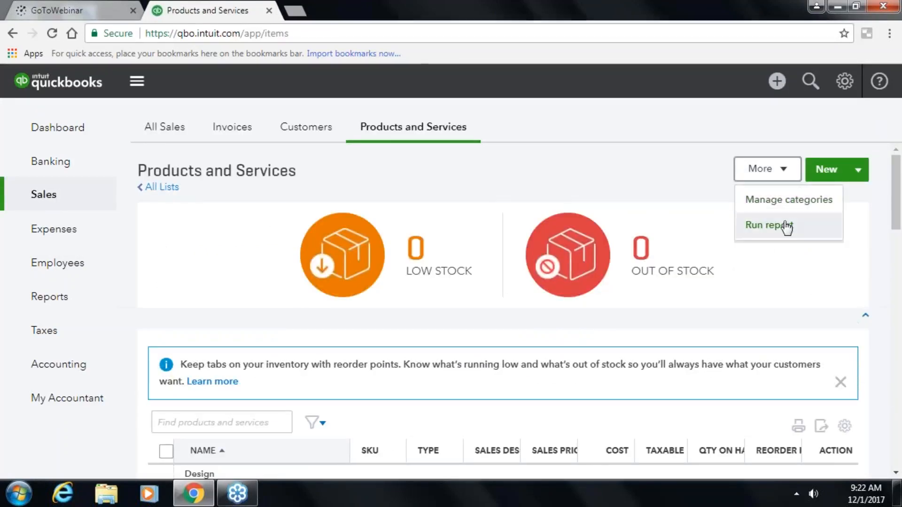
left_click(859, 175)
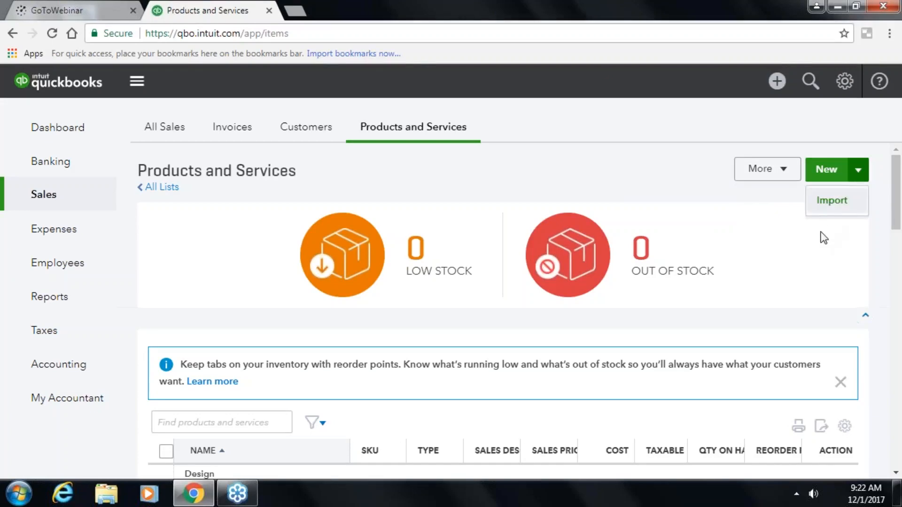
left_click(758, 252)
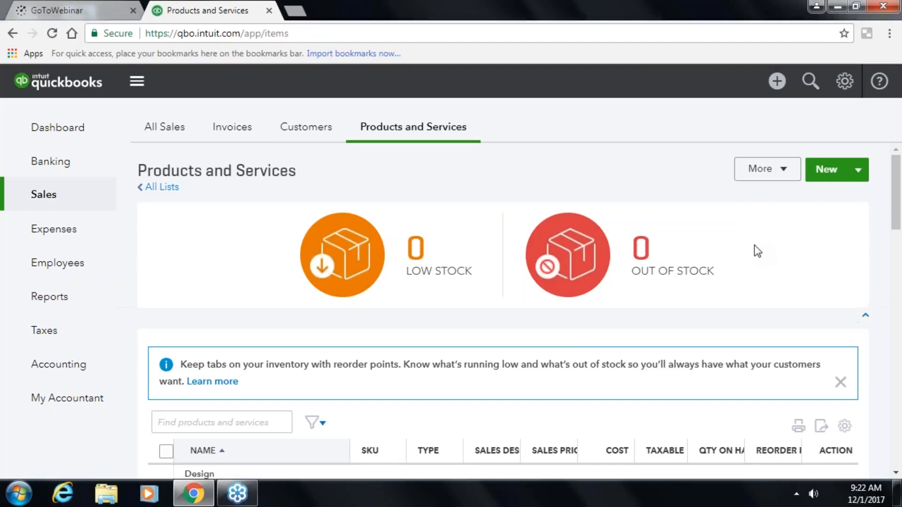
scroll(757, 252, "down", 2)
scroll(757, 252, "up", 1)
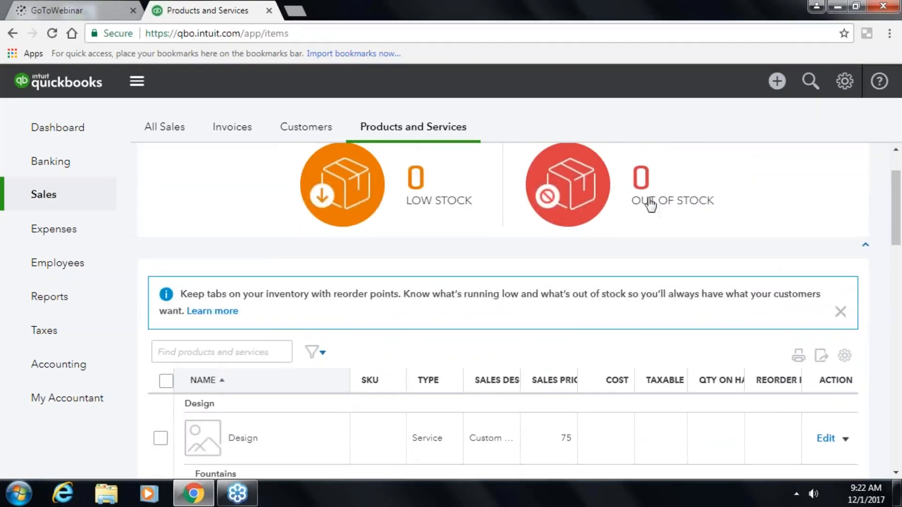
left_click(865, 249)
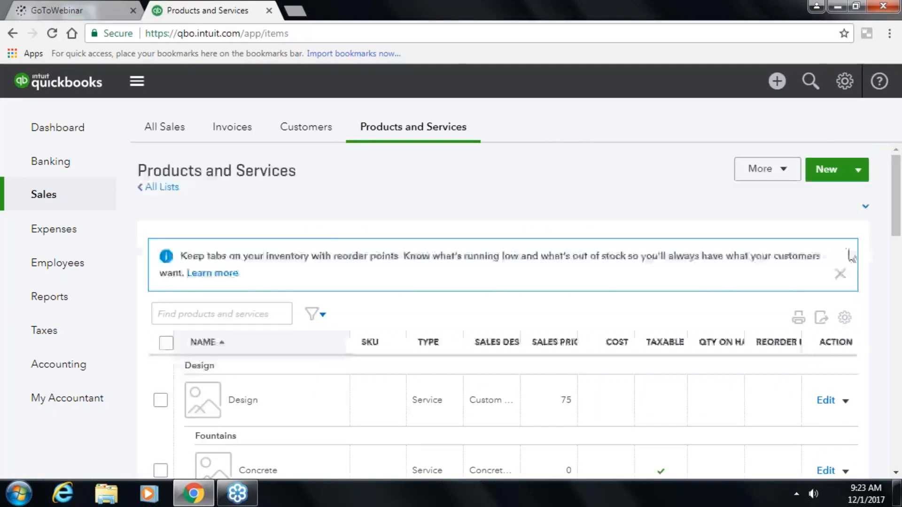
left_click(865, 210)
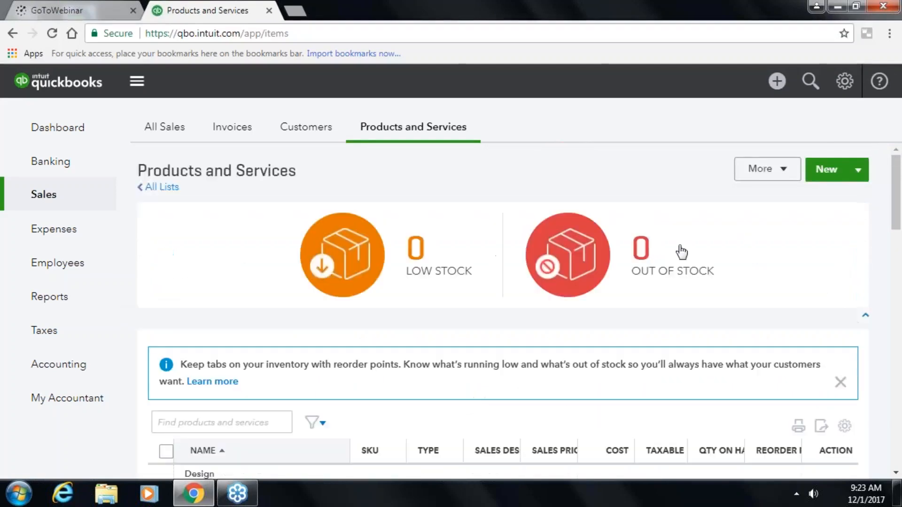
scroll(678, 252, "down", 8)
scroll(675, 249, "down", 10)
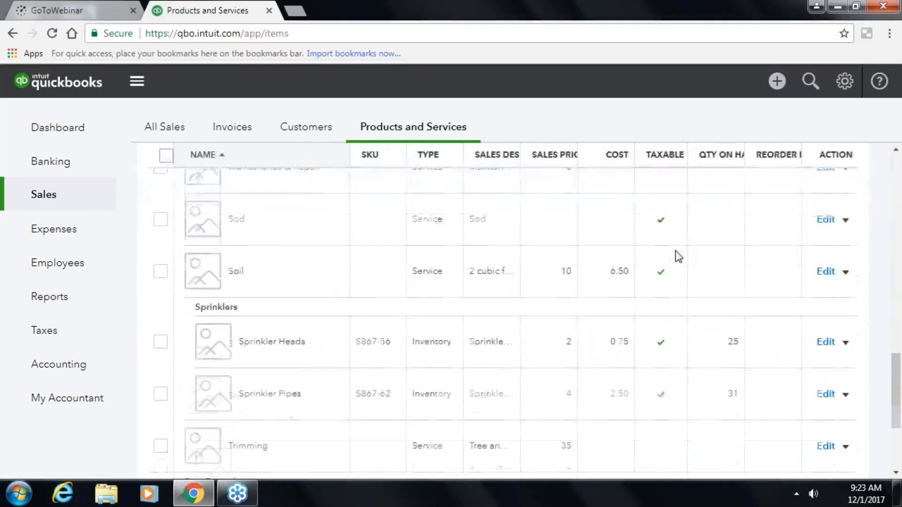
scroll(676, 249, "up", 20)
scroll(689, 263, "down", 5)
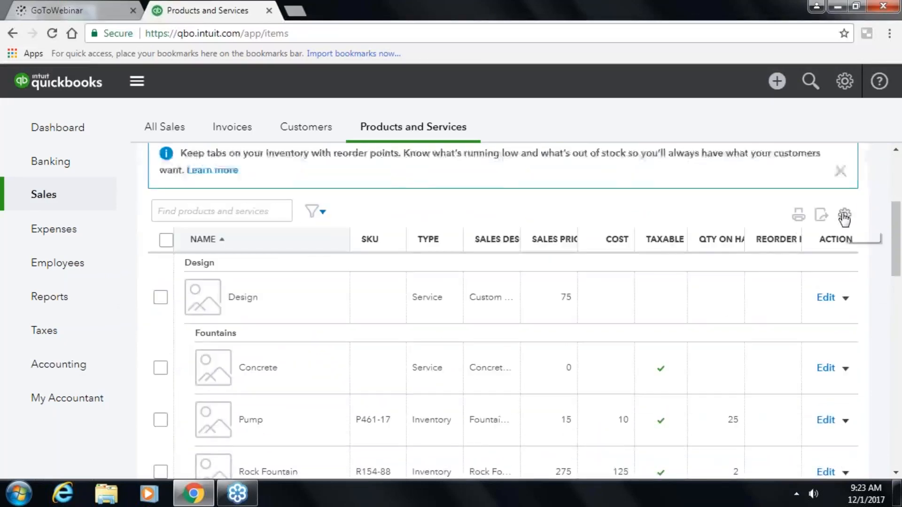
- Hide the SKU column and add a wider Income account column to the product table
left_click(844, 216)
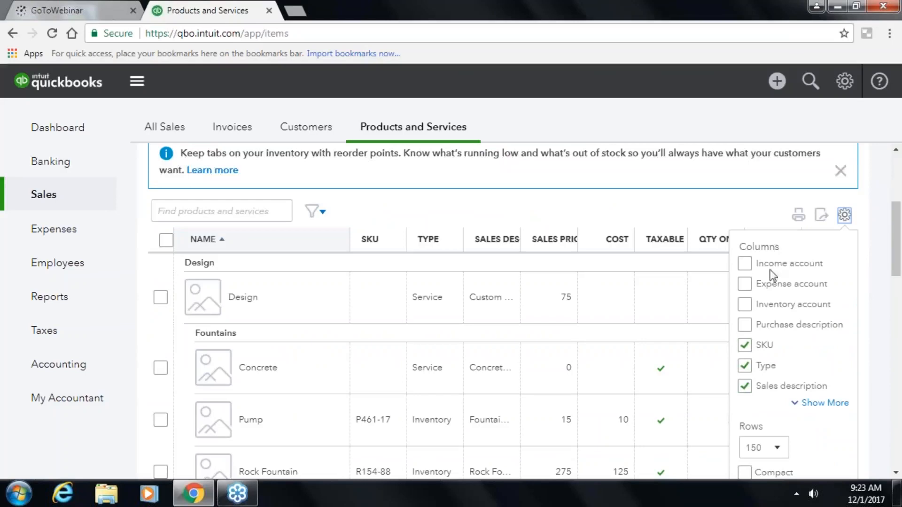
left_click(745, 347)
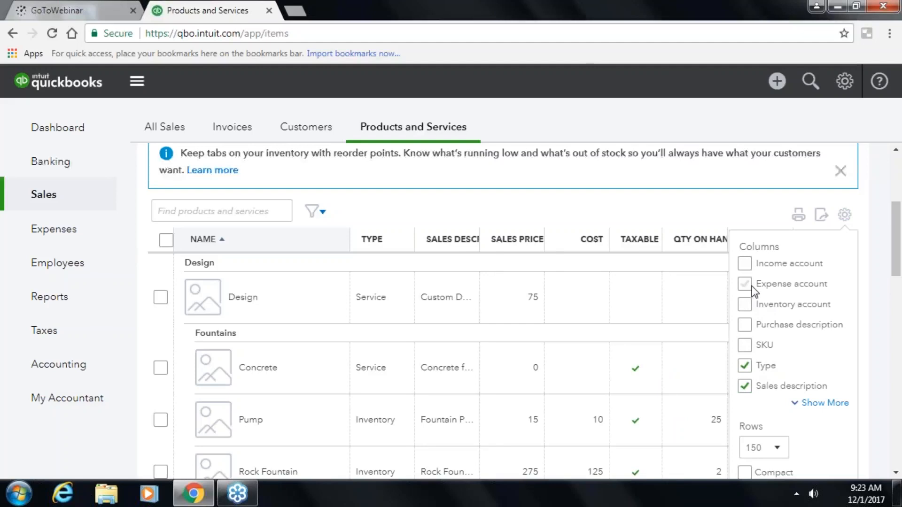
left_click(748, 267)
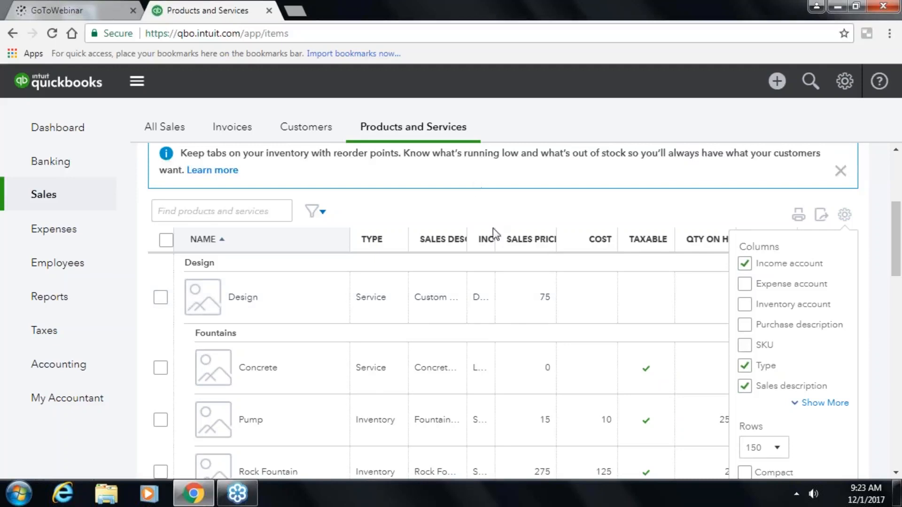
left_click_drag(494, 239, 568, 239)
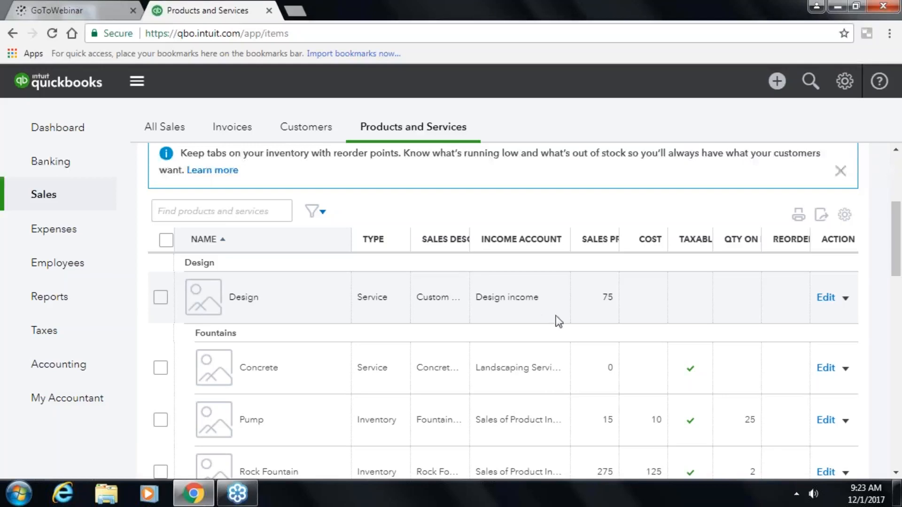
- Set the product table to show 50 rows per page and close the settings panel
left_click(844, 215)
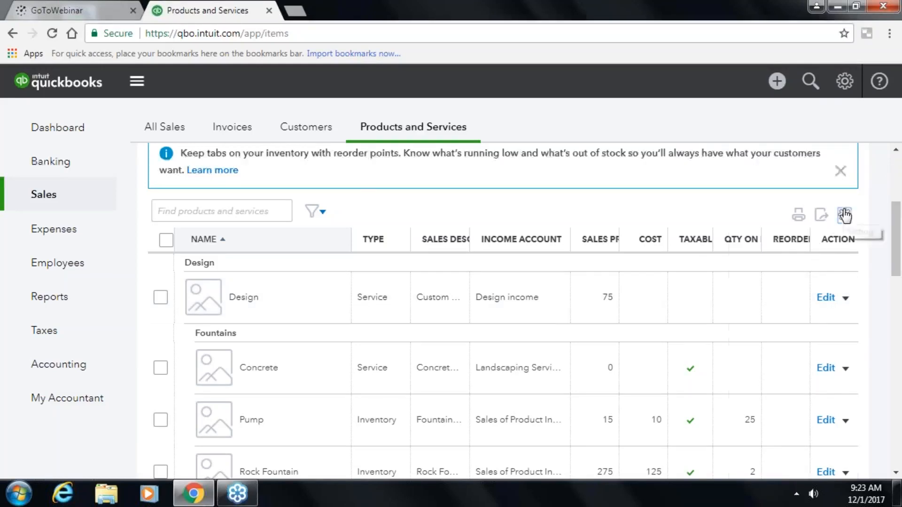
scroll(758, 329, "down", 3)
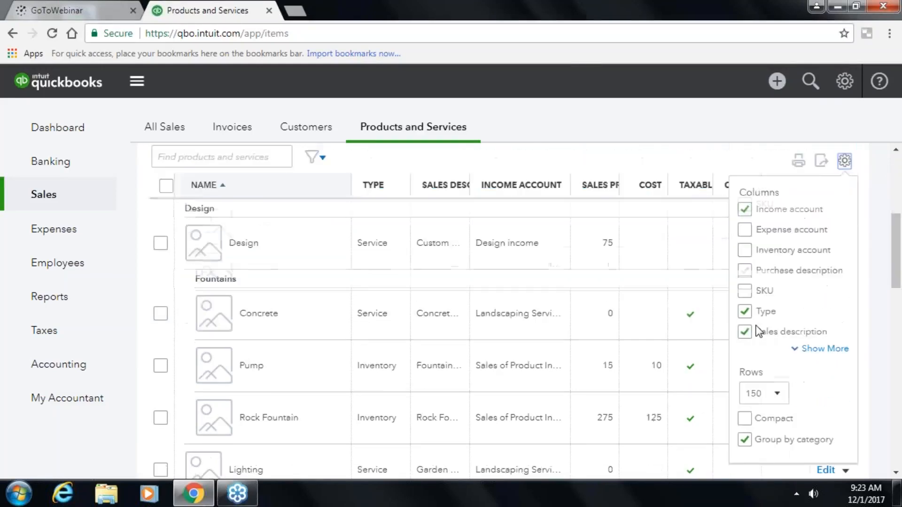
left_click(785, 311)
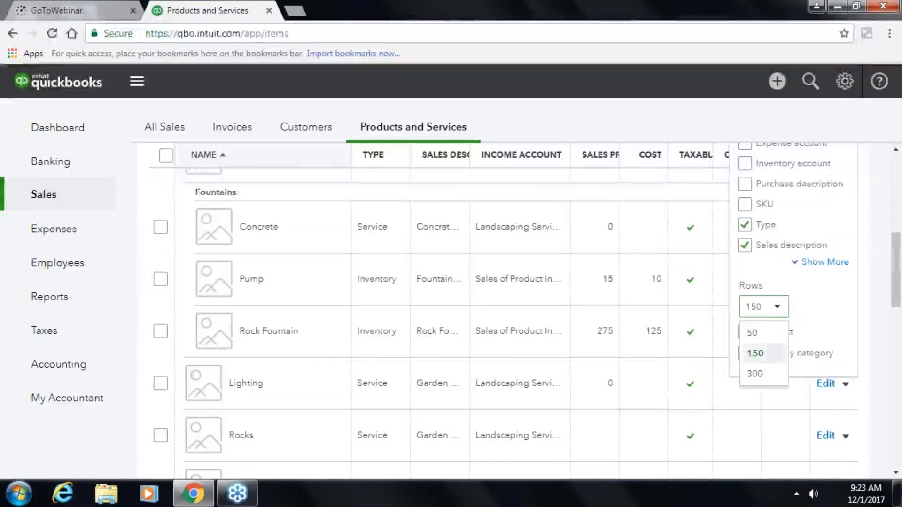
left_click(775, 333)
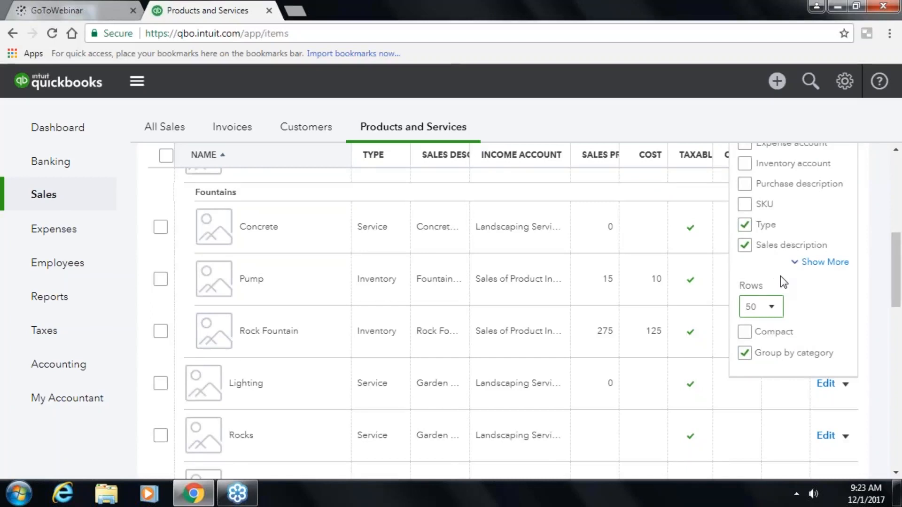
scroll(783, 278, "up", 4)
scroll(787, 273, "down", 3)
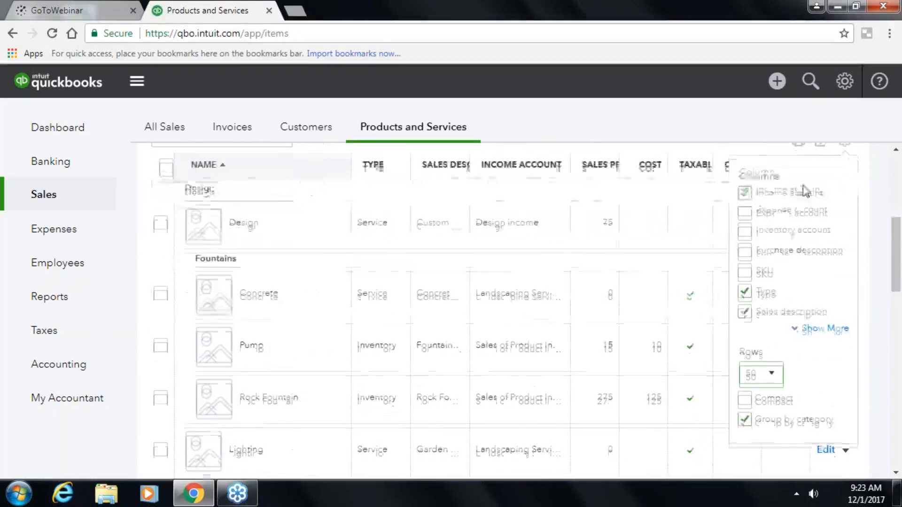
scroll(805, 190, "up", 3)
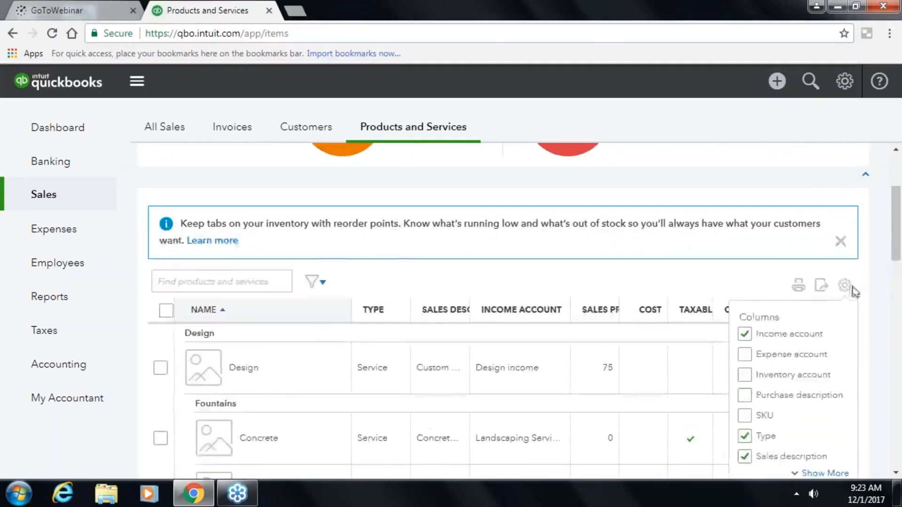
left_click(846, 287)
scroll(851, 295, "down", 2)
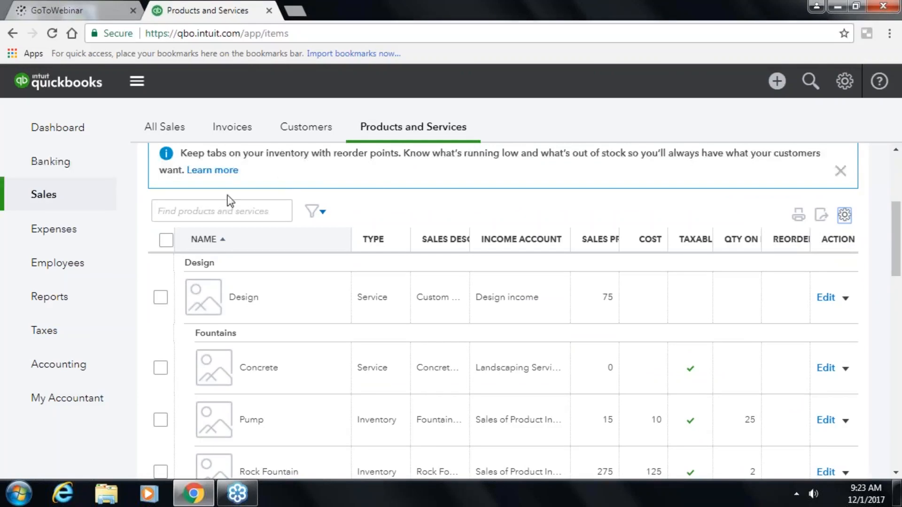
- Filter products to Status All and the Landscaping category, showing Gardening, Soil and Sprinkler Heads
left_click(324, 213)
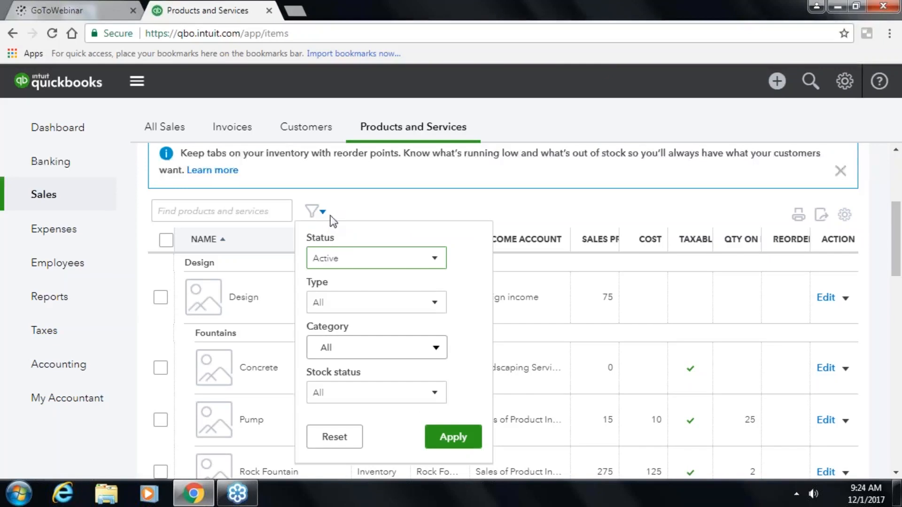
left_click(433, 259)
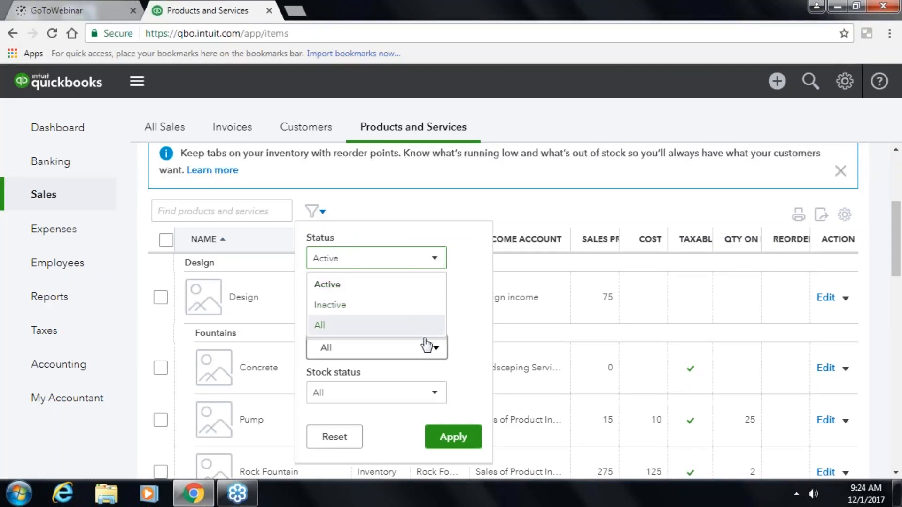
left_click(426, 334)
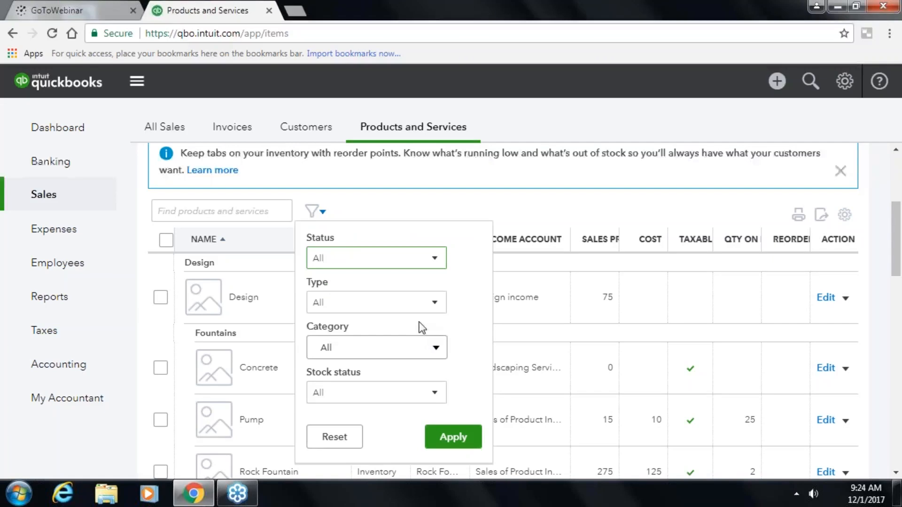
left_click(434, 350)
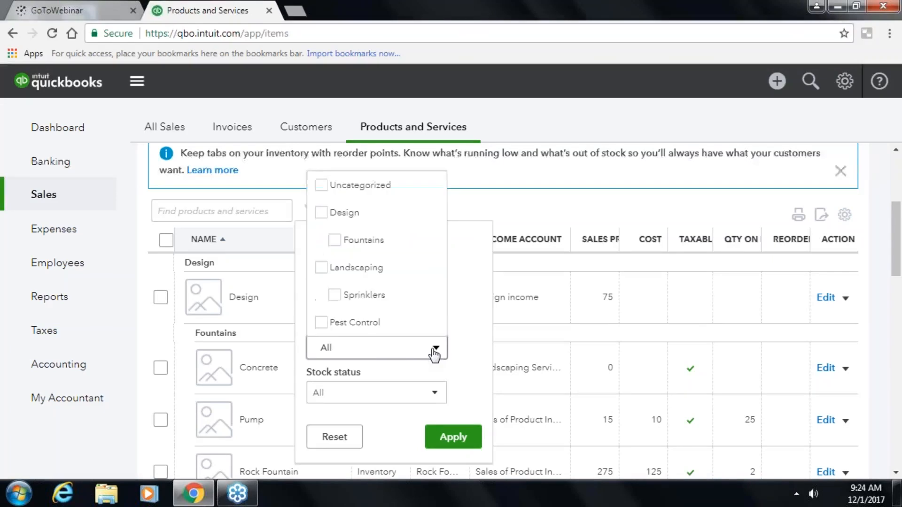
left_click(321, 268)
left_click(466, 378)
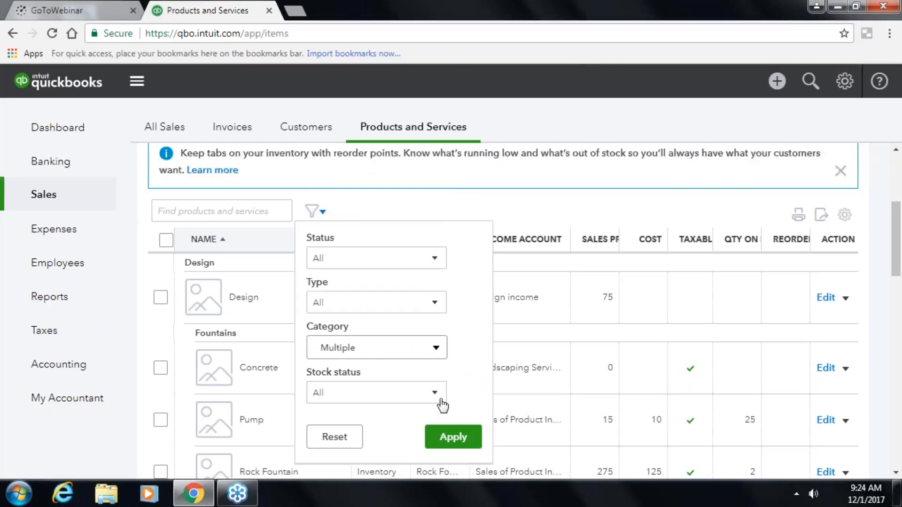
left_click(454, 441)
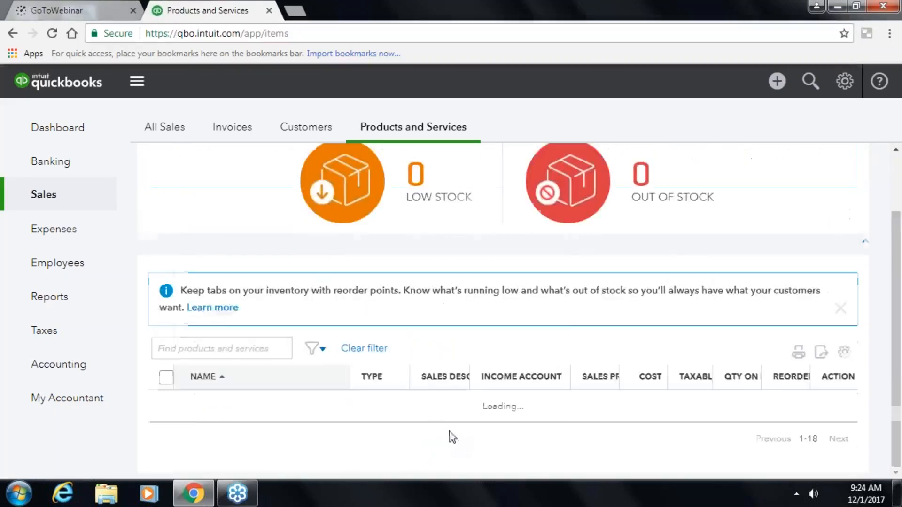
scroll(443, 387, "down", 7)
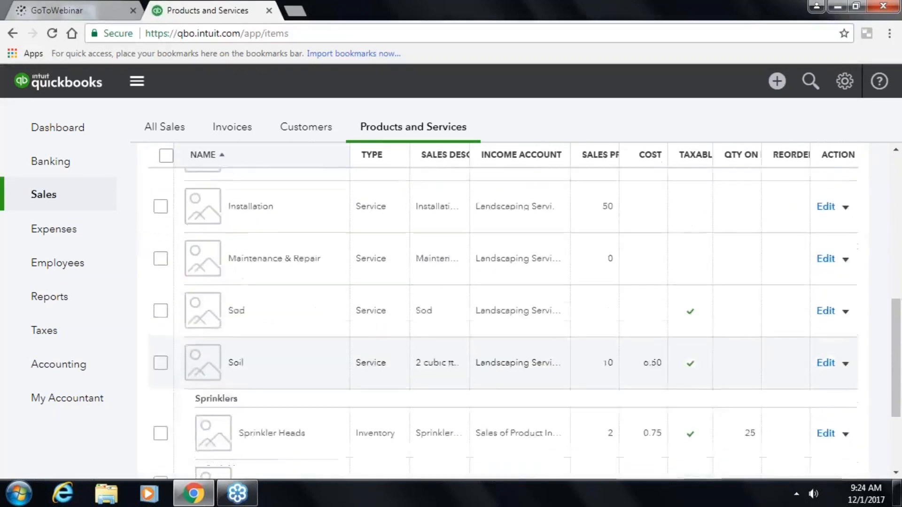
scroll(444, 400, "up", 8)
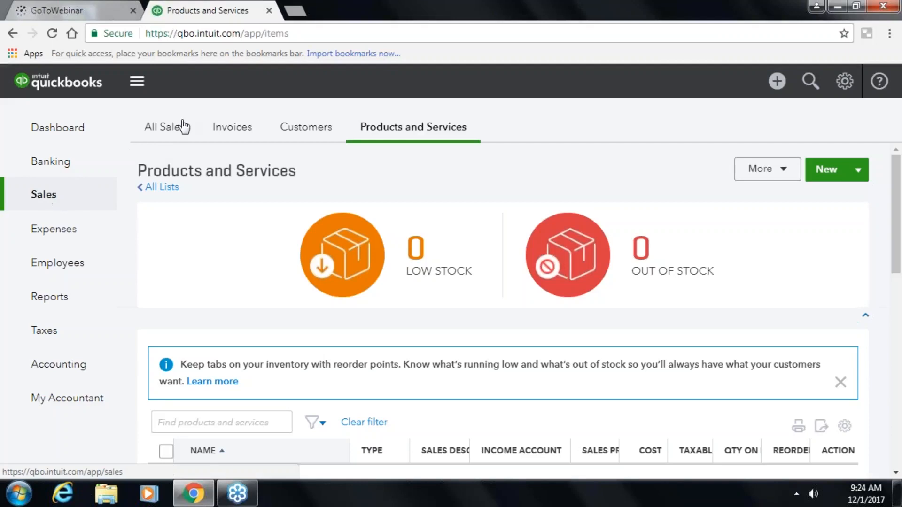
- Show the Vendors list under Expenses
left_click(50, 230)
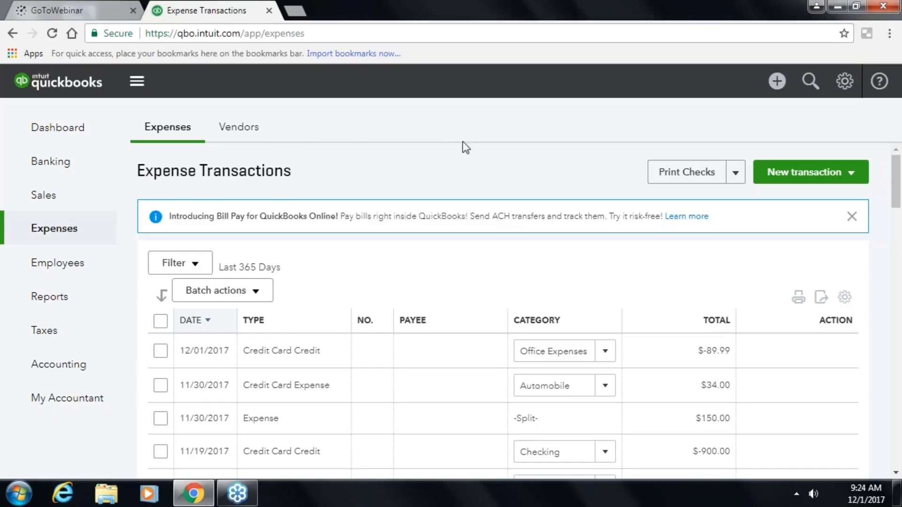
left_click(229, 128)
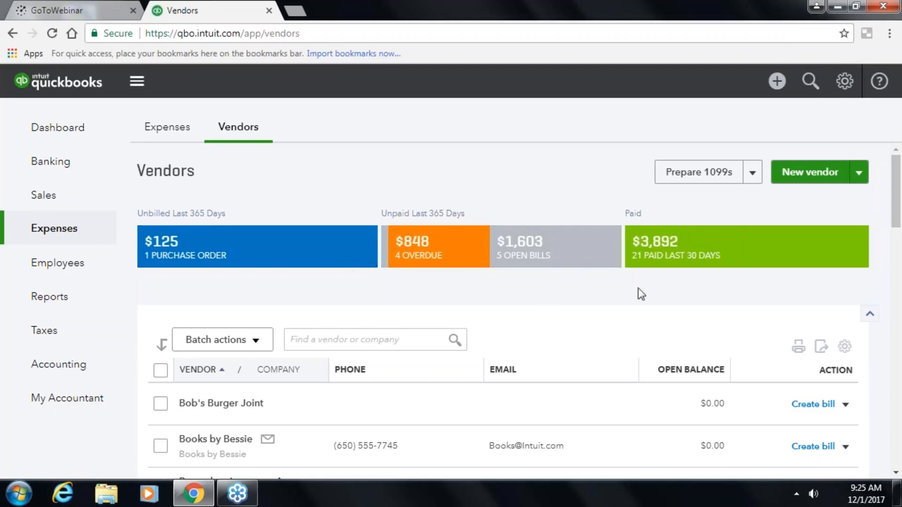
scroll(567, 444, "down", 4)
scroll(566, 446, "up", 4)
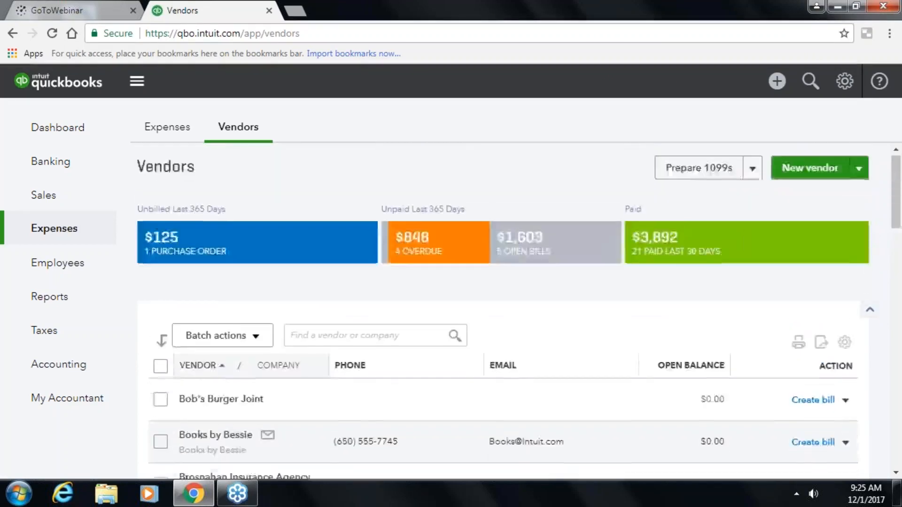
scroll(516, 310, "down", 1)
- Collapse and re-expand the vendor money summary bar, then open Cal Telephone's record
left_click(870, 244)
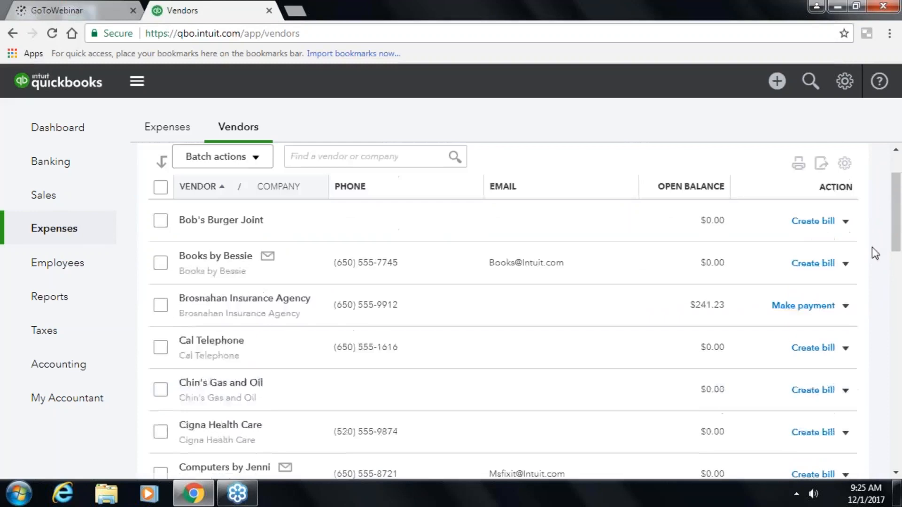
scroll(845, 161, "up", 2)
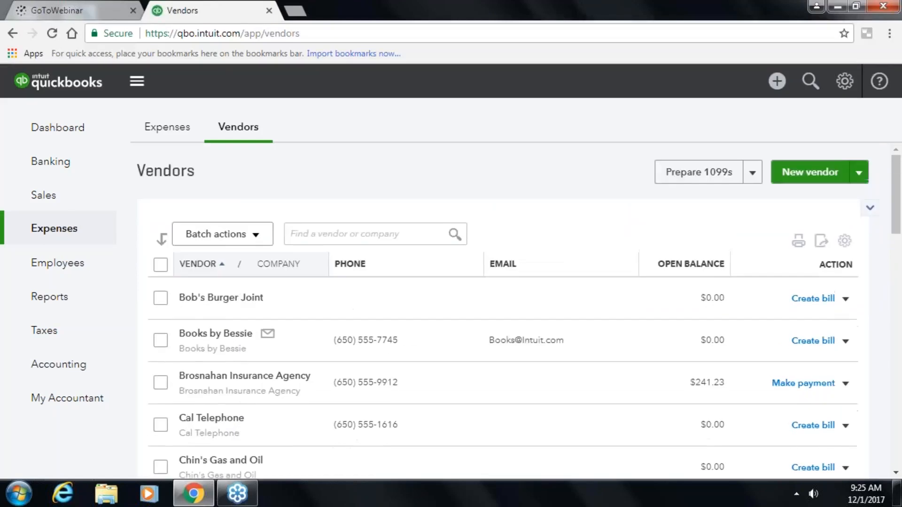
left_click(866, 213)
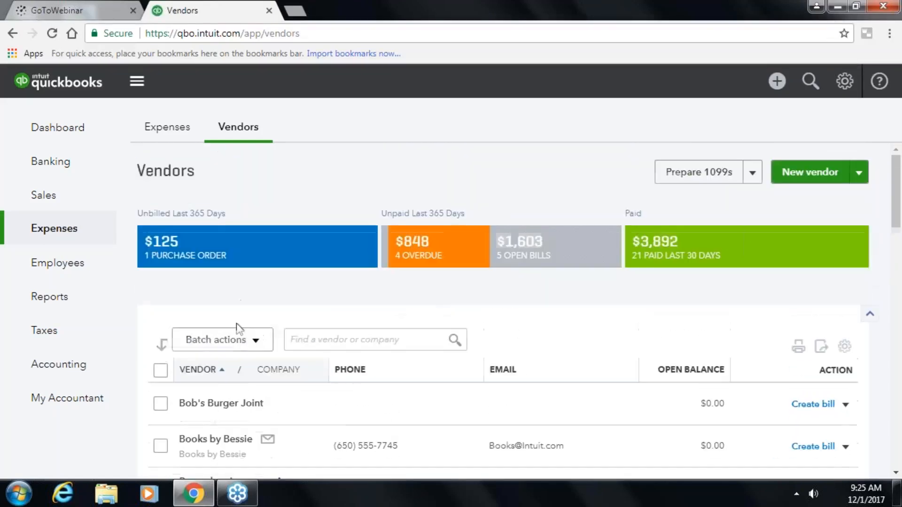
scroll(207, 404, "down", 3)
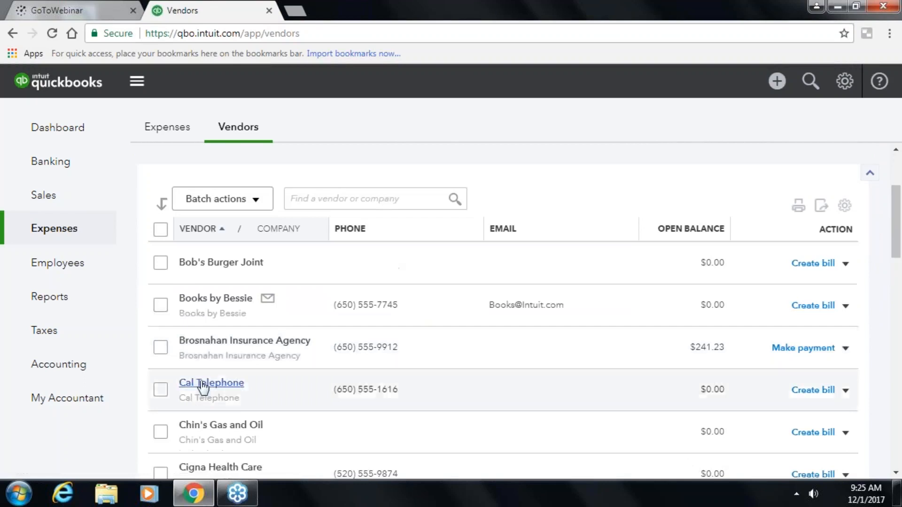
left_click(205, 384)
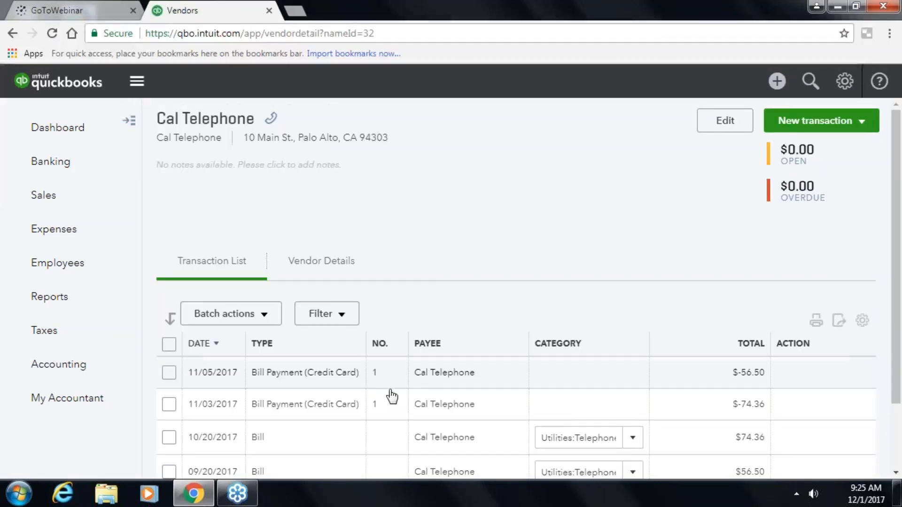
- Review Cal Telephone's contact and billing details
scroll(391, 399, "down", 2)
scroll(389, 403, "up", 2)
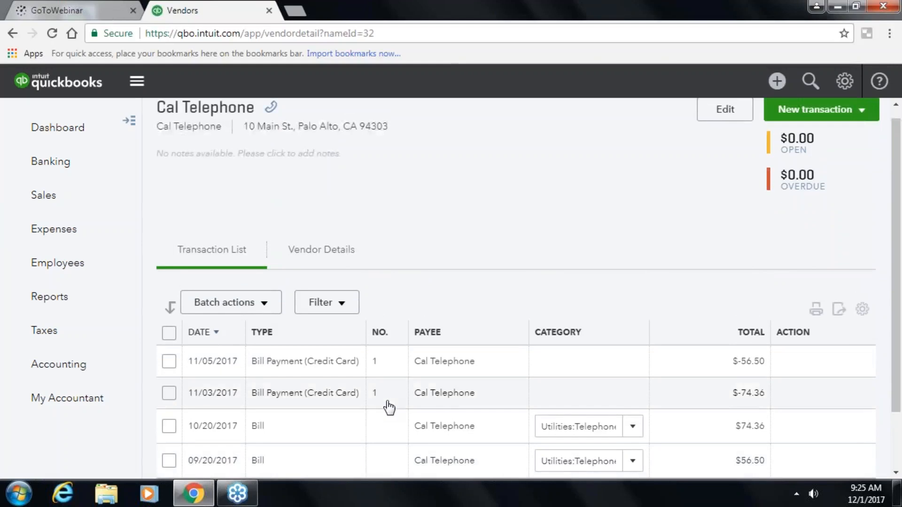
scroll(334, 257, "up", 1)
left_click(333, 259)
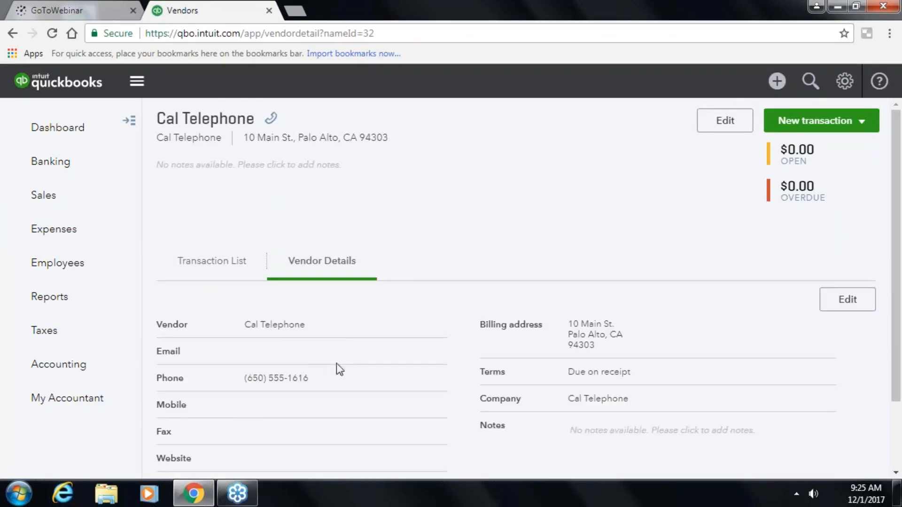
scroll(218, 292, "down", 2)
scroll(410, 405, "up", 2)
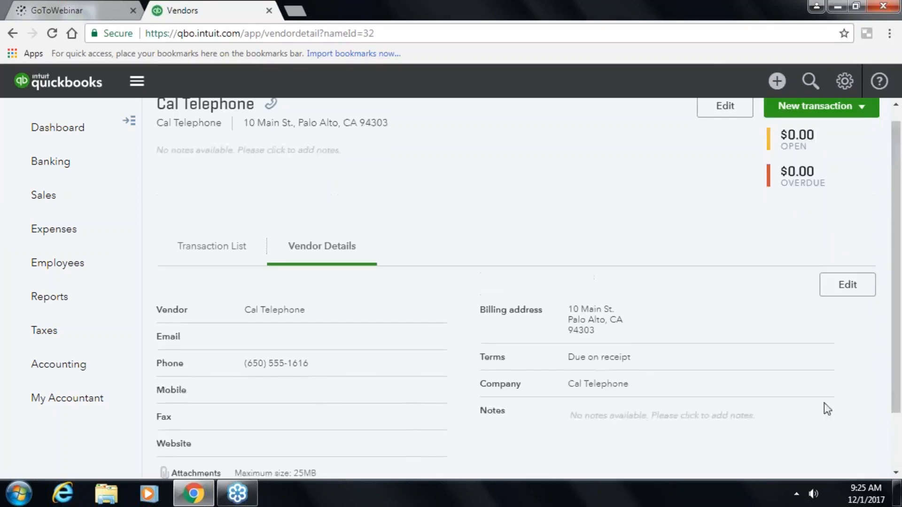
scroll(901, 347, "up", 1)
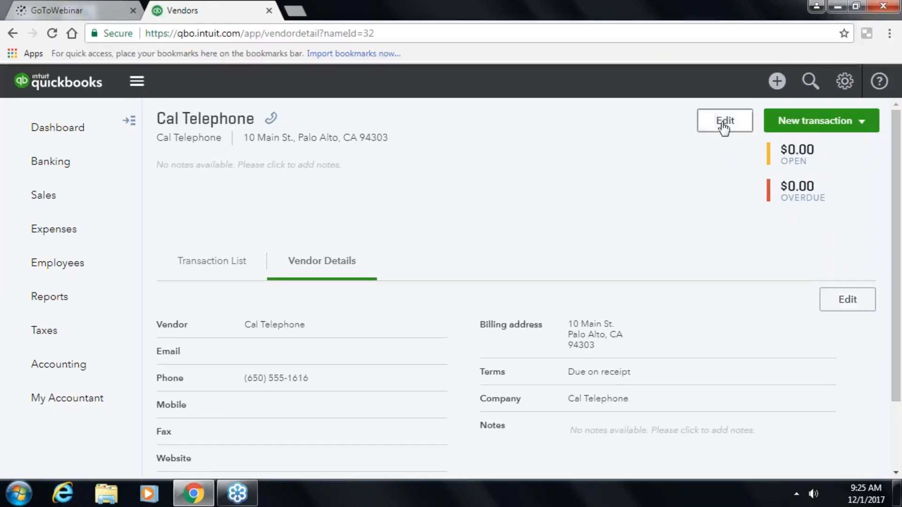
- View the New transaction types for Cal Telephone without choosing one
mouse_move(272, 121)
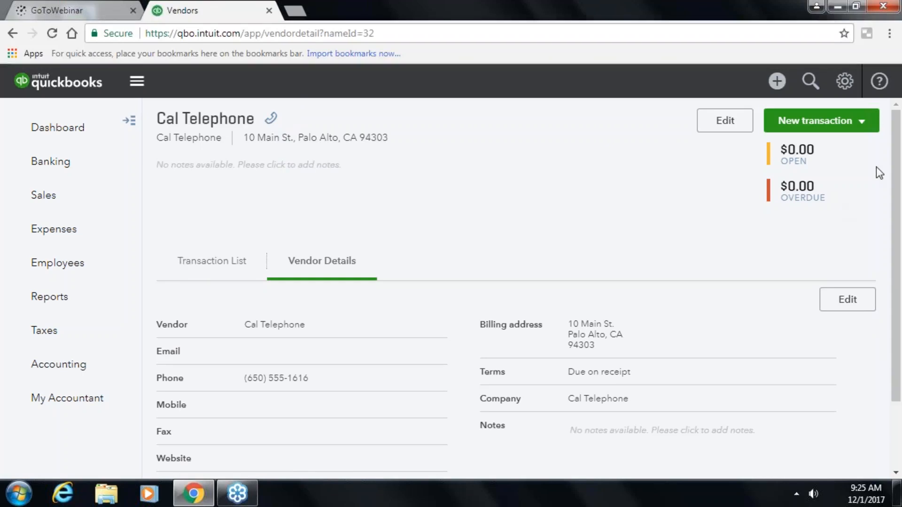
left_click(863, 122)
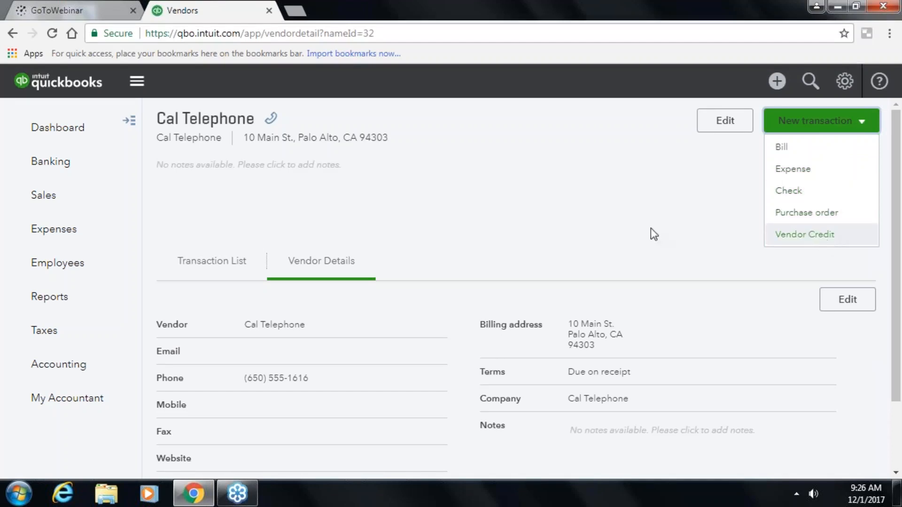
left_click(564, 240)
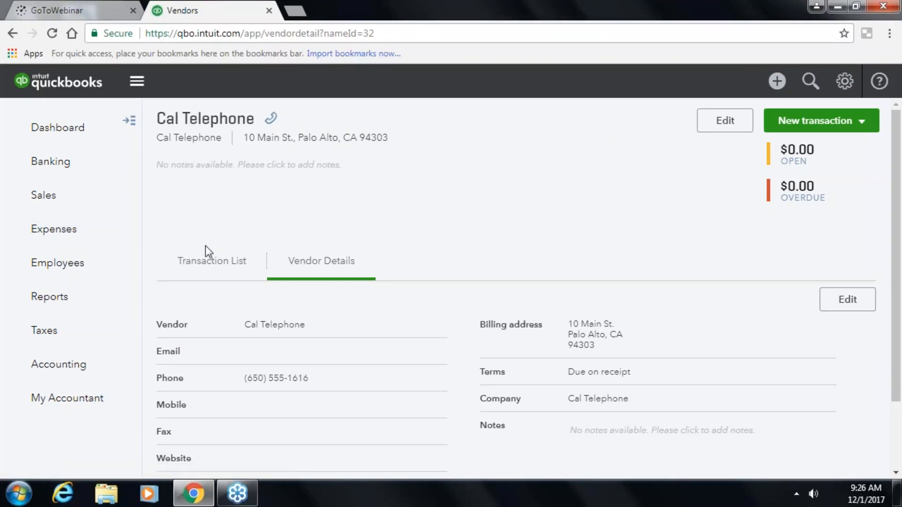
- Show Cal Telephone's transaction list and open the 11/05/2017 bill payment
left_click(207, 261)
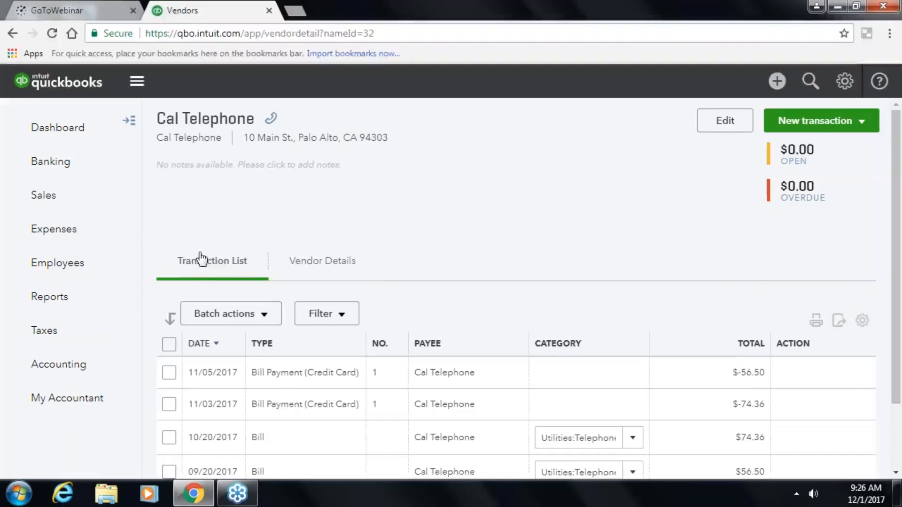
scroll(202, 259, "down", 2)
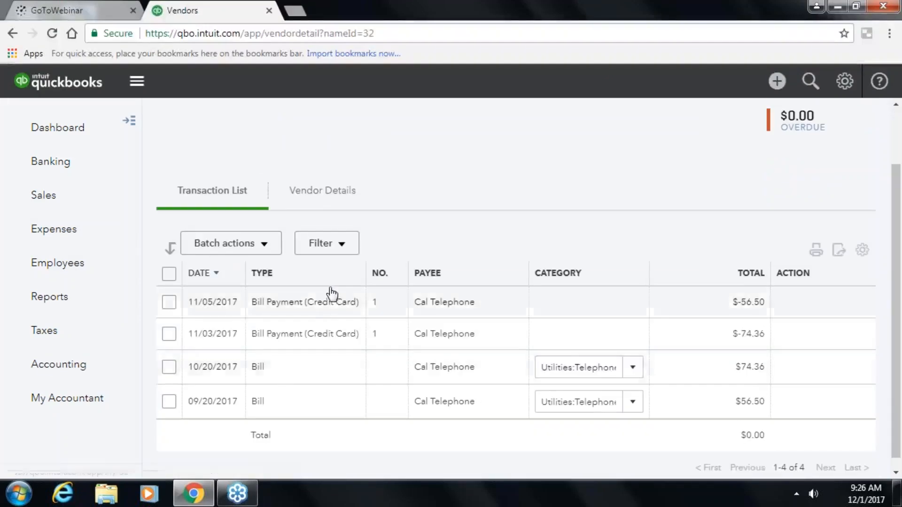
scroll(331, 294, "down", 1)
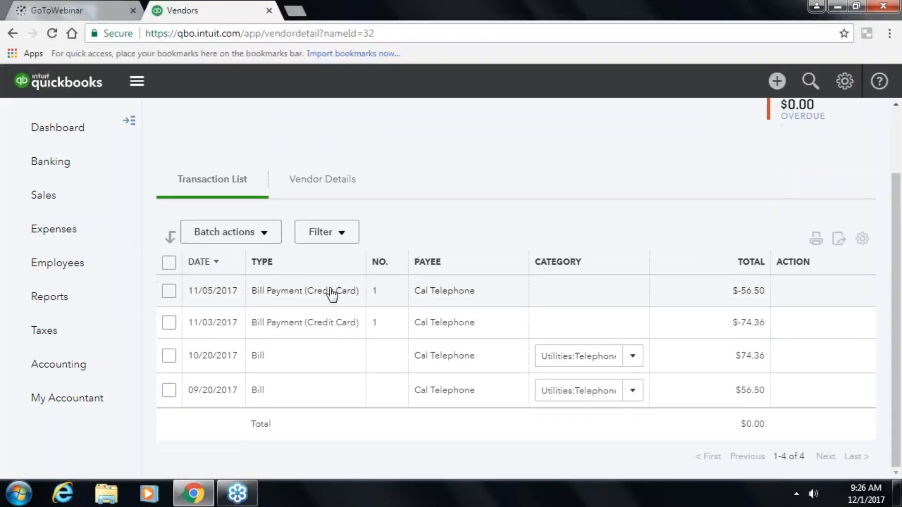
left_click(297, 302)
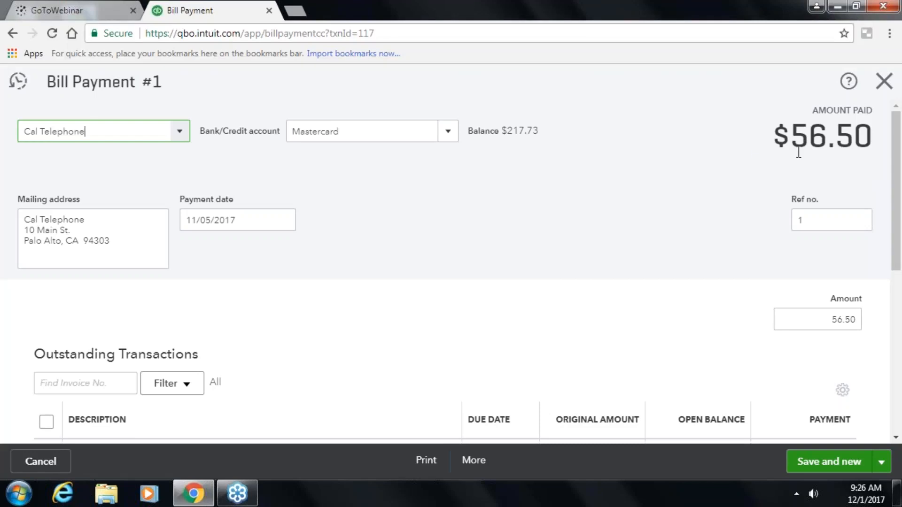
- Review the $56.50 Bill Payment 1 for the 09/20/2017 bill and save and close it
scroll(320, 241, "down", 3)
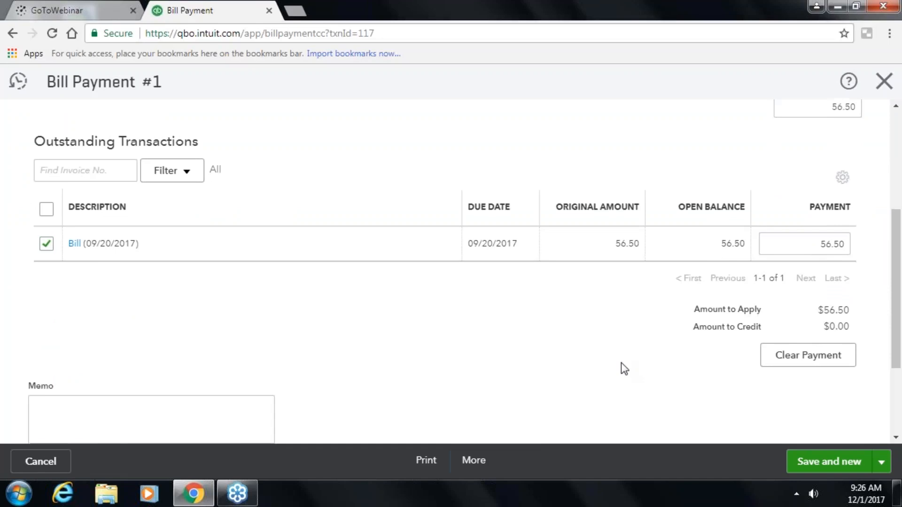
scroll(621, 363, "down", 3)
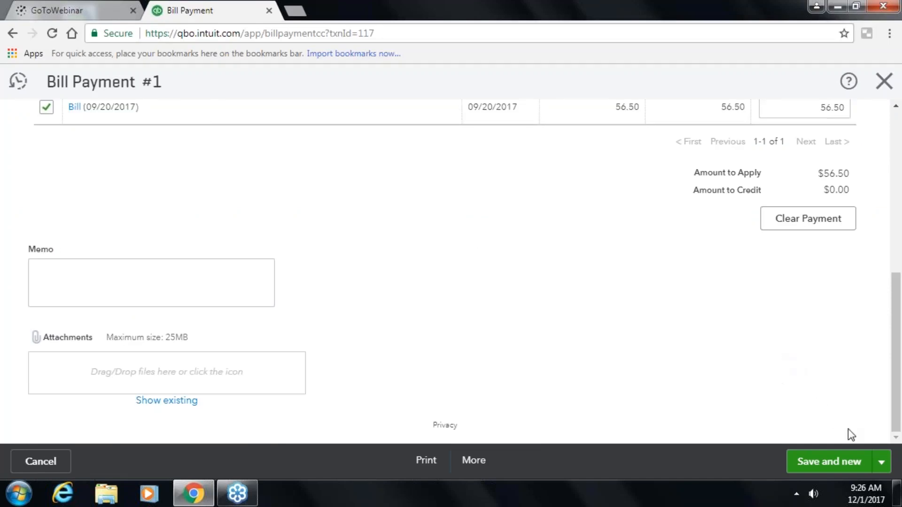
left_click(880, 462)
left_click(842, 439)
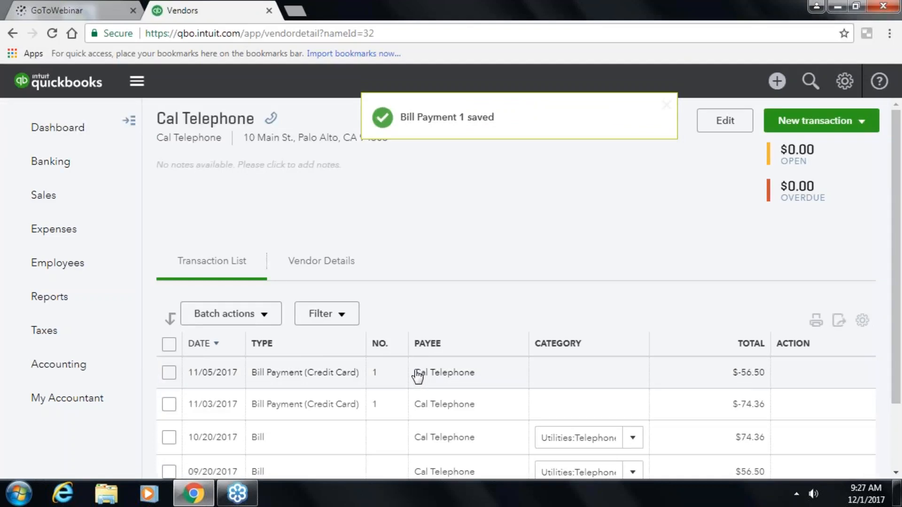
- Look over Cal Telephone's four transactions totalling $0.00, then go to Expenses
scroll(417, 376, "down", 2)
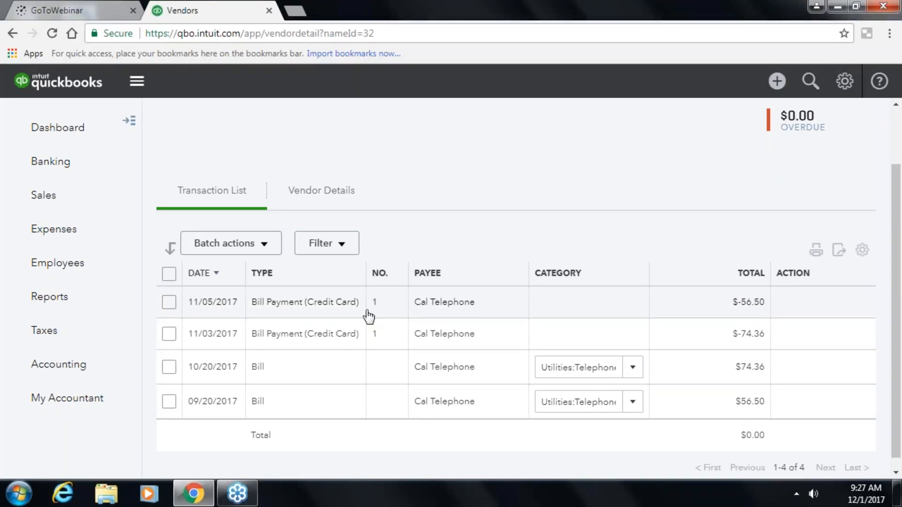
scroll(217, 312, "up", 2)
scroll(217, 312, "down", 2)
scroll(217, 312, "up", 2)
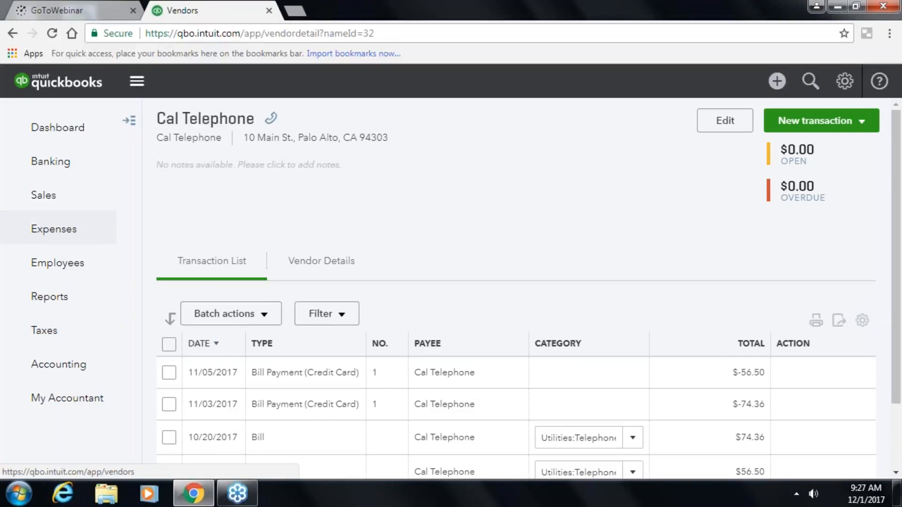
left_click(49, 231)
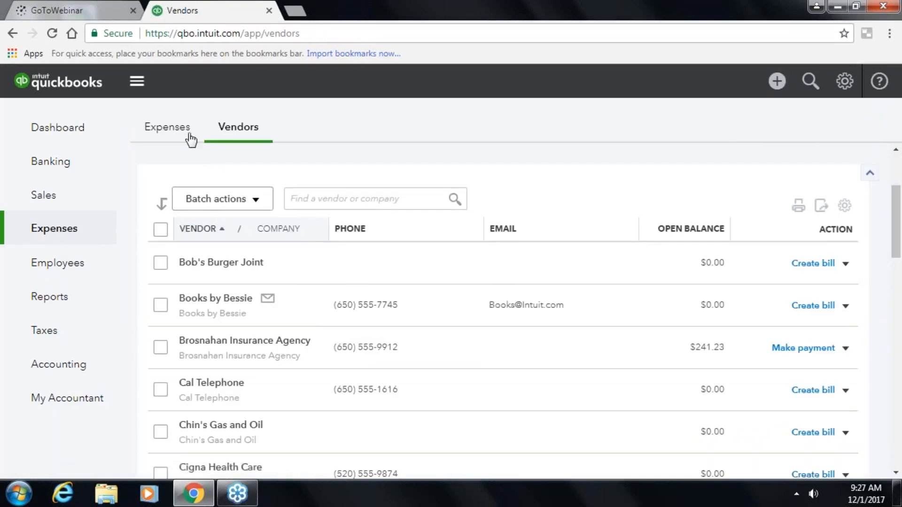
- Show the expense transactions list and close the Bill Pay promotion banner
left_click(182, 135)
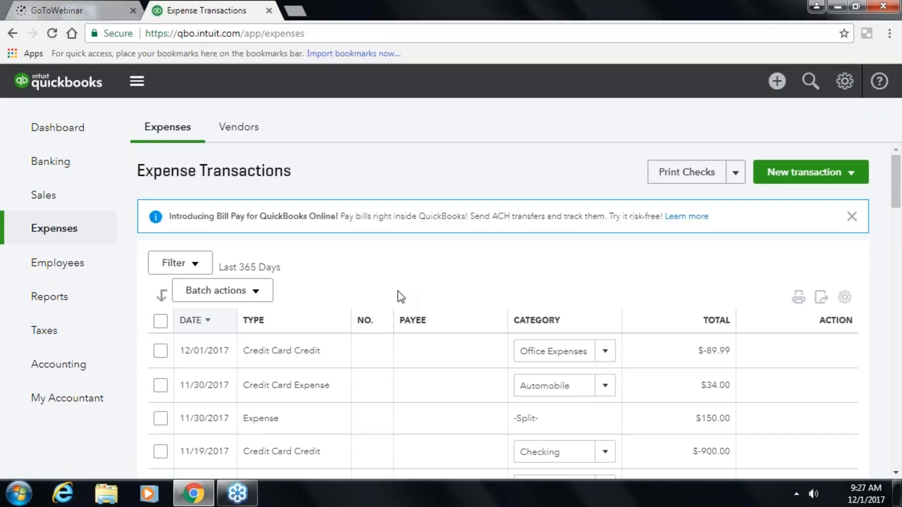
scroll(400, 298, "down", 2)
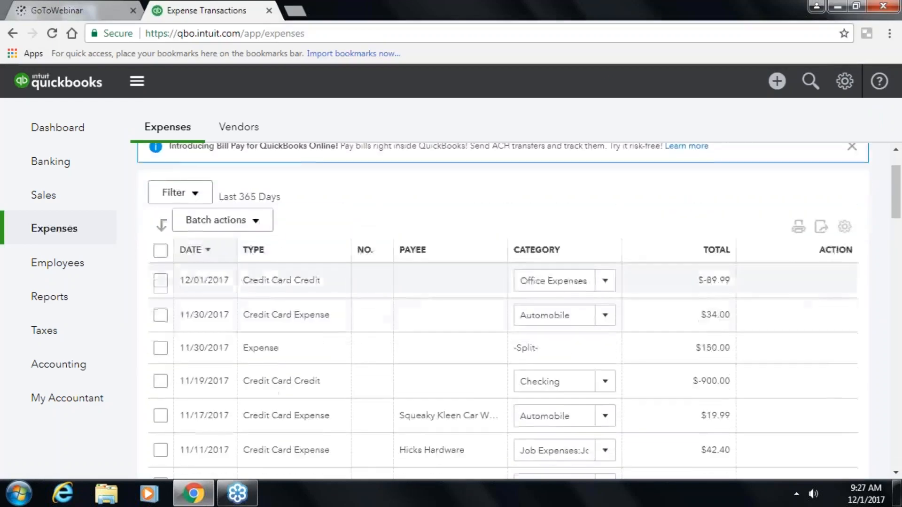
scroll(399, 298, "up", 2)
scroll(516, 308, "down", 2)
scroll(517, 307, "up", 2)
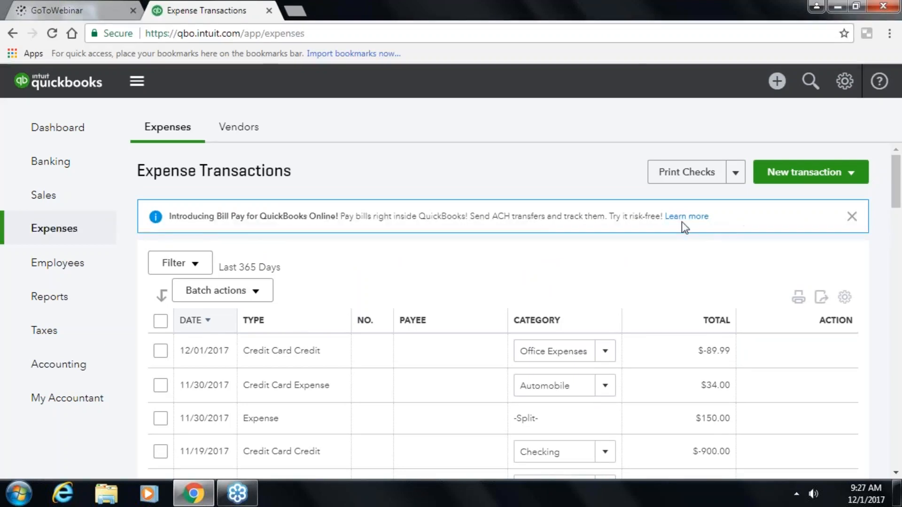
scroll(695, 220, "down", 1)
left_click(852, 216)
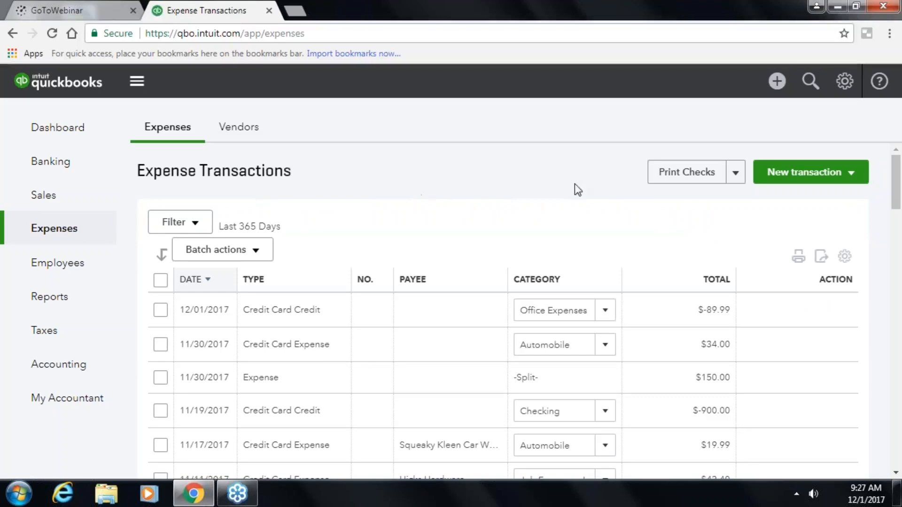
- Peek at the Print Checks and New transaction dropdowns without choosing anything
left_click(735, 173)
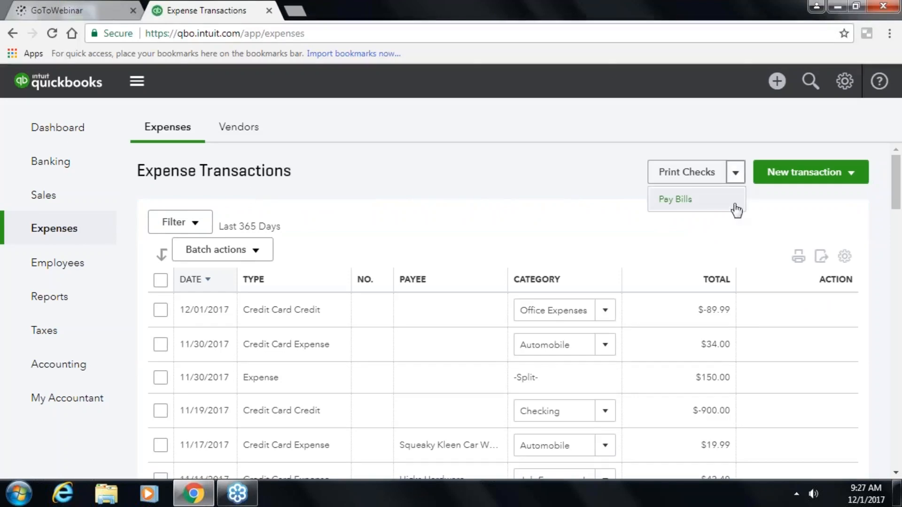
left_click(851, 176)
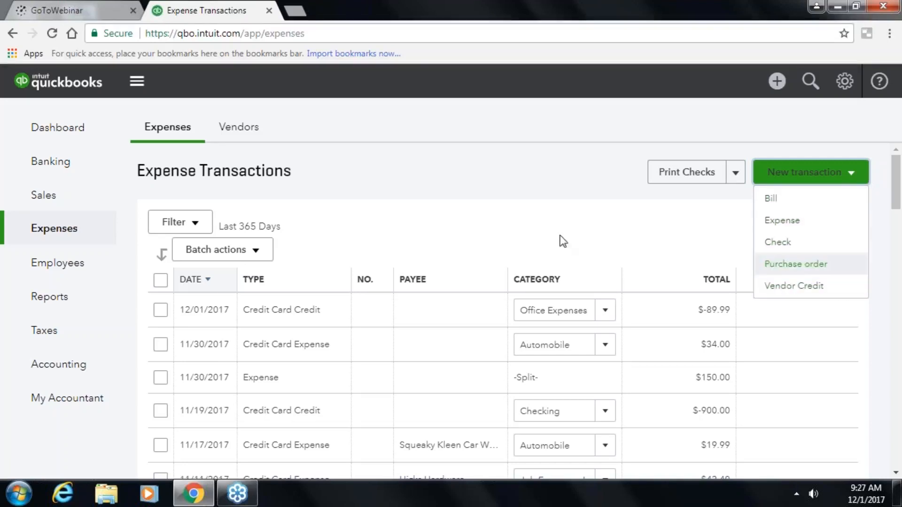
left_click(492, 184)
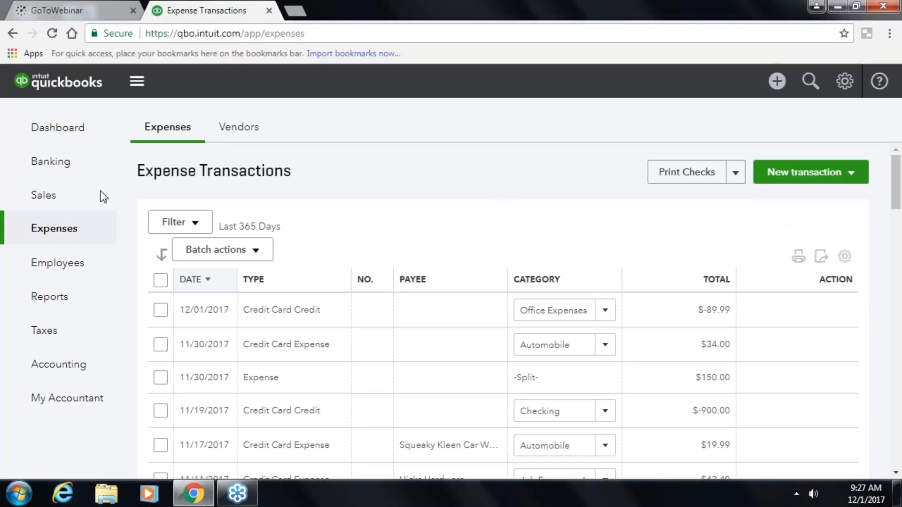
- View the Employees page, then open Reports to see Company Snapshot, Balance Sheet and Profit and Loss
left_click(36, 272)
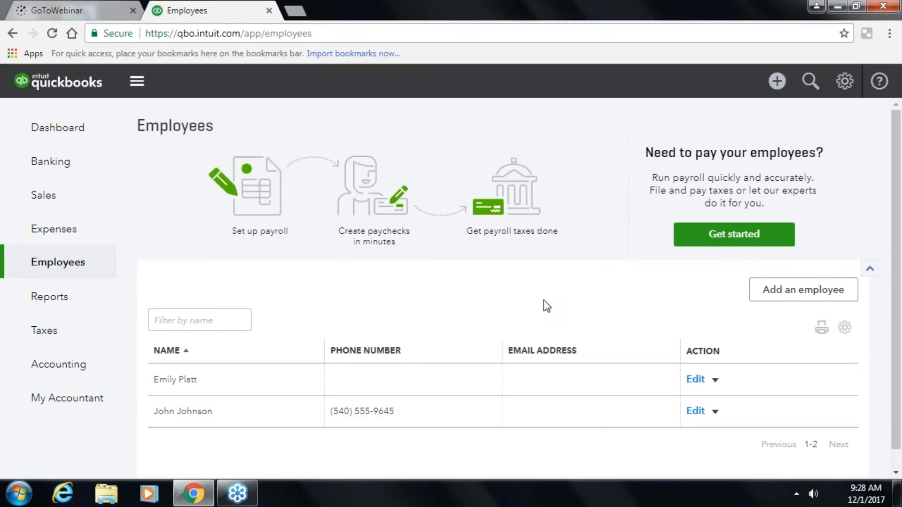
left_click(38, 303)
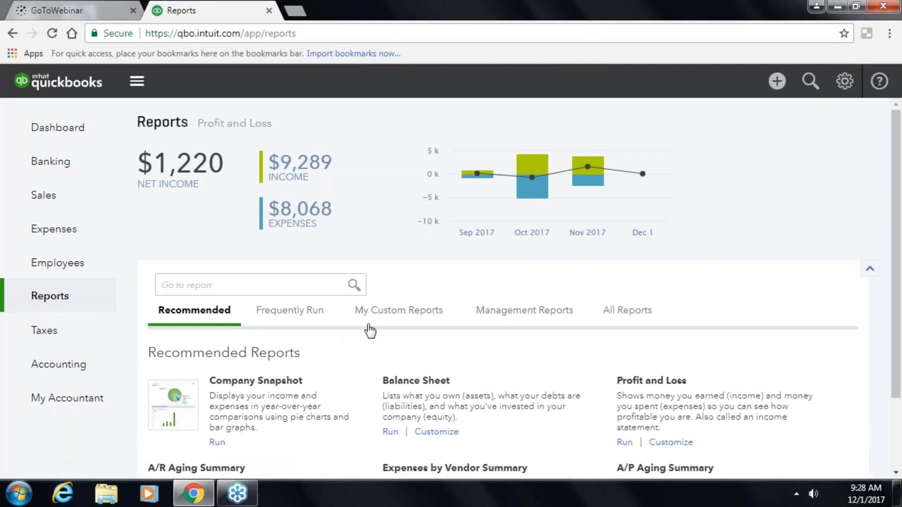
scroll(367, 331, "down", 3)
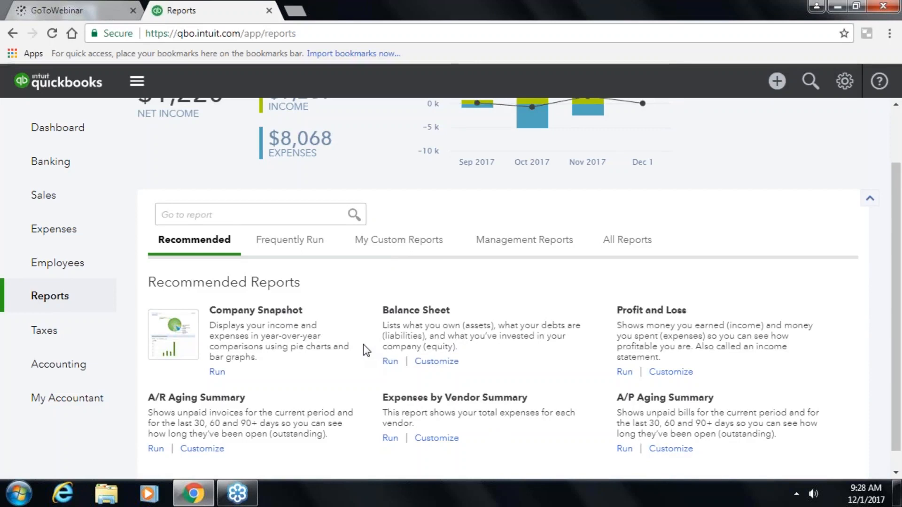
scroll(362, 345, "down", 1)
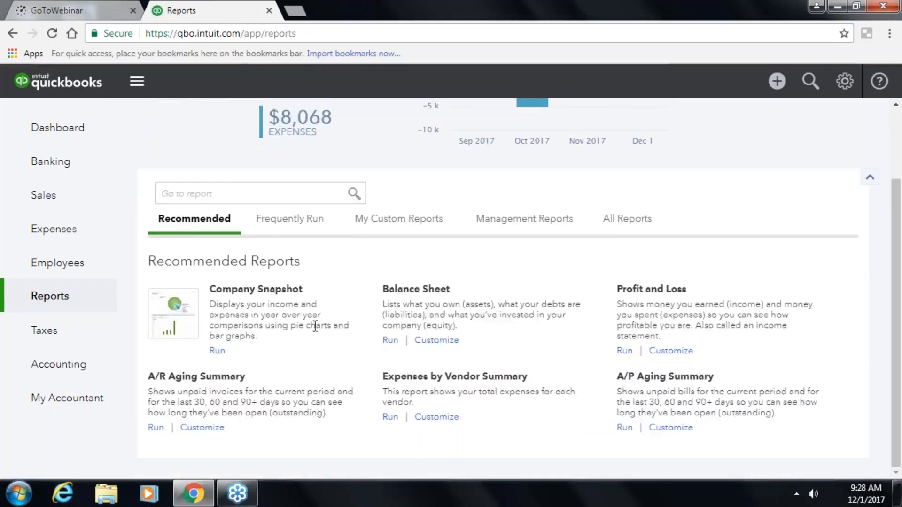
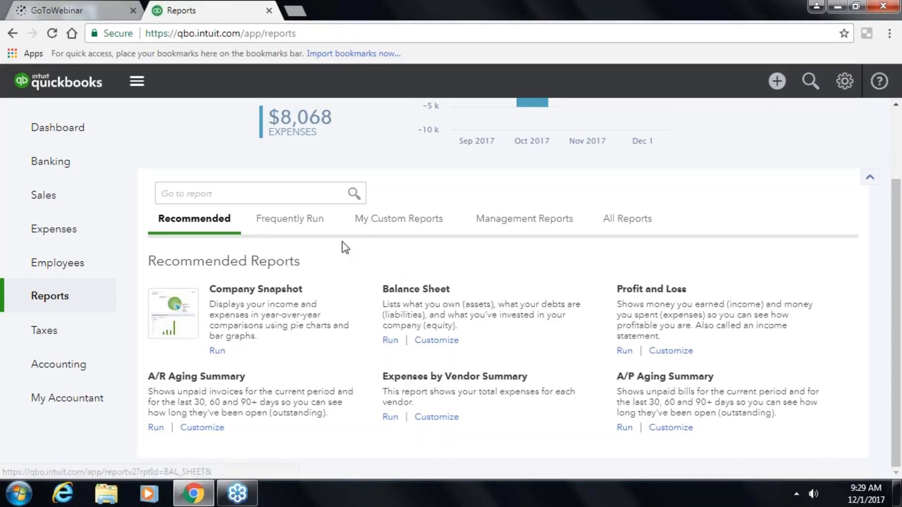
- Browse the Frequently Run and My Custom Reports tabs, then open Management Reports
left_click(301, 229)
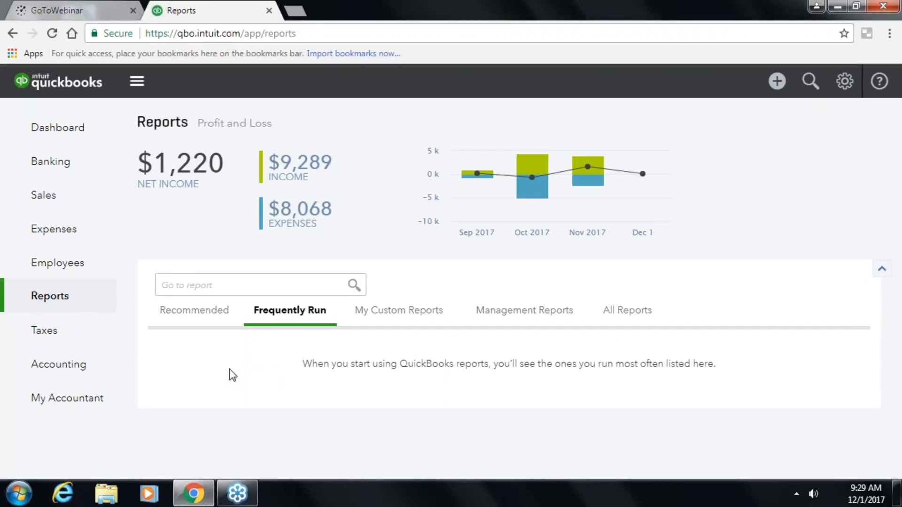
left_click(384, 311)
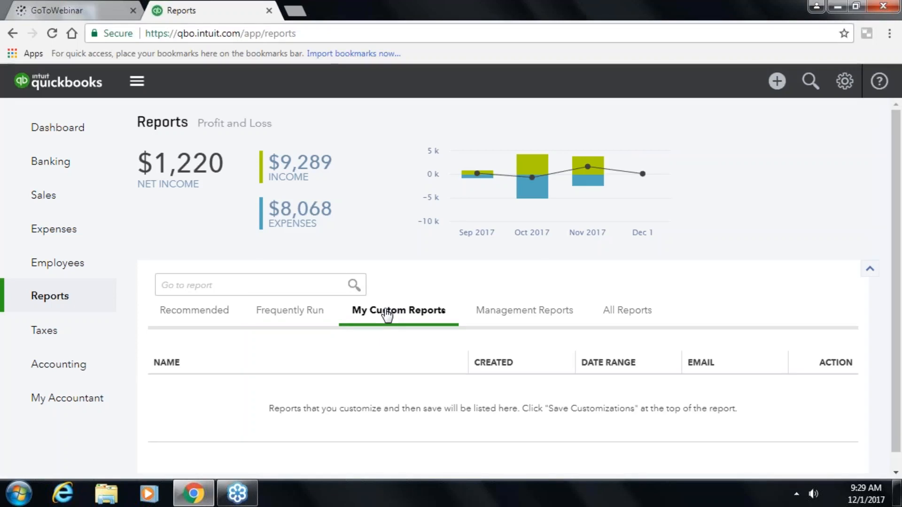
left_click(563, 313)
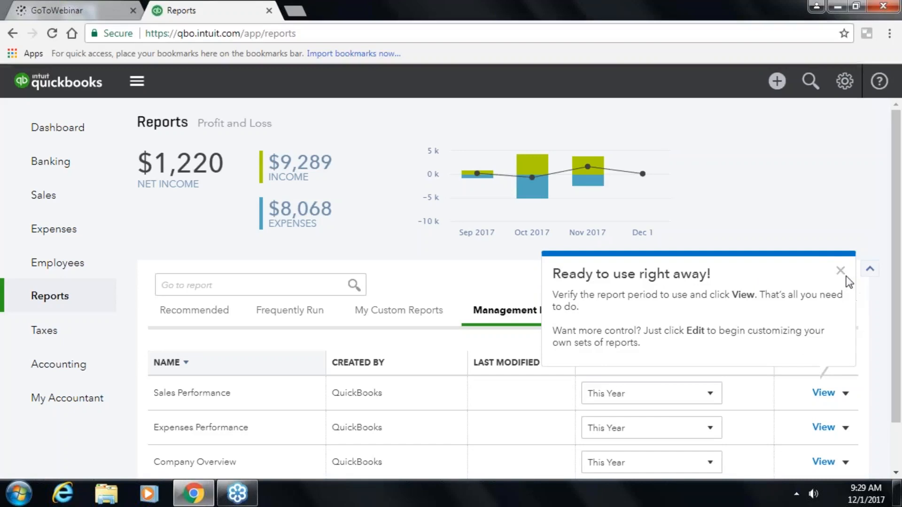
- Dismiss the management reports tip, preview the Sales Performance actions, then switch to All Reports
left_click(840, 271)
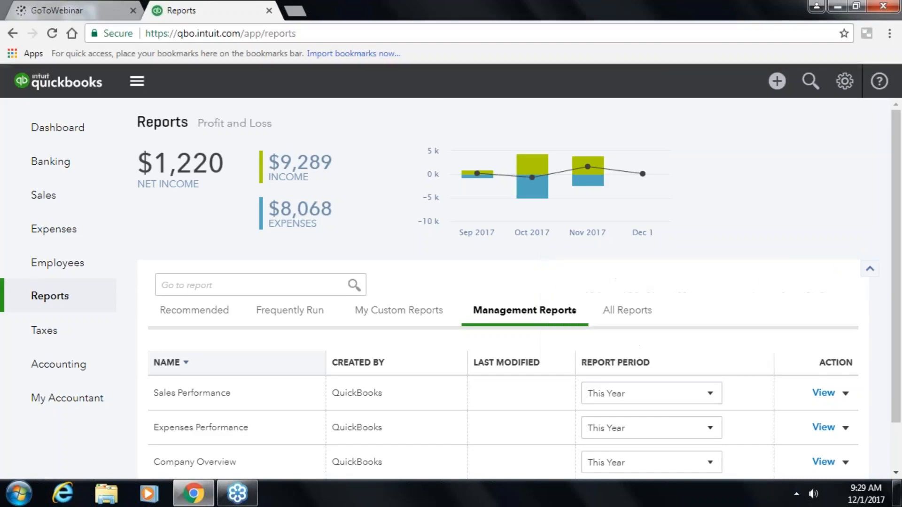
scroll(751, 304, "down", 1)
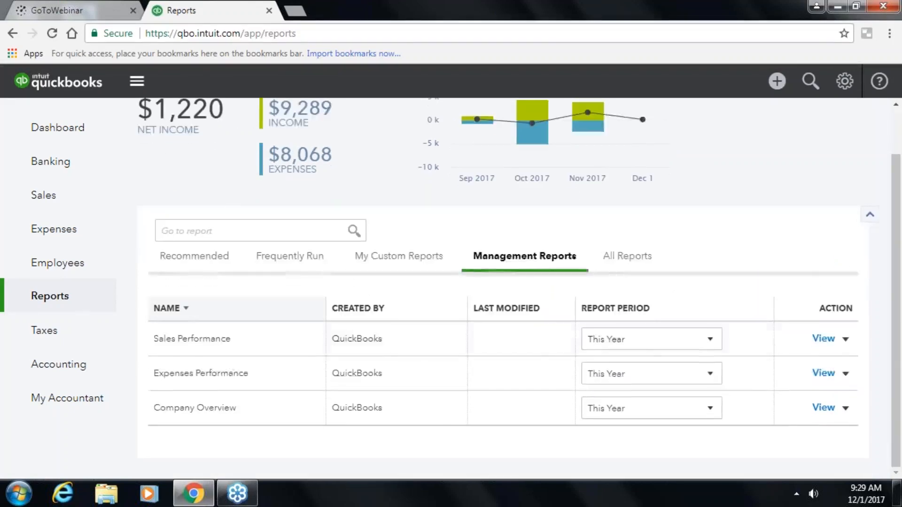
left_click(846, 339)
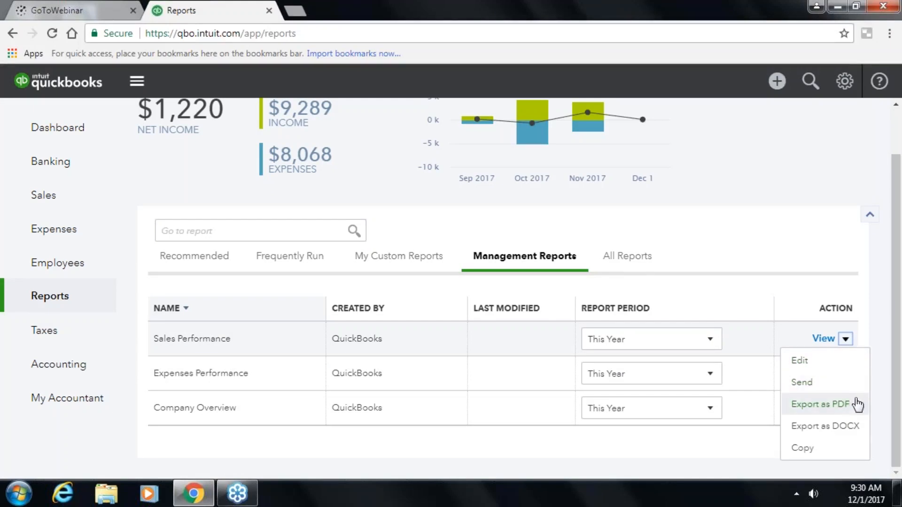
left_click(444, 342)
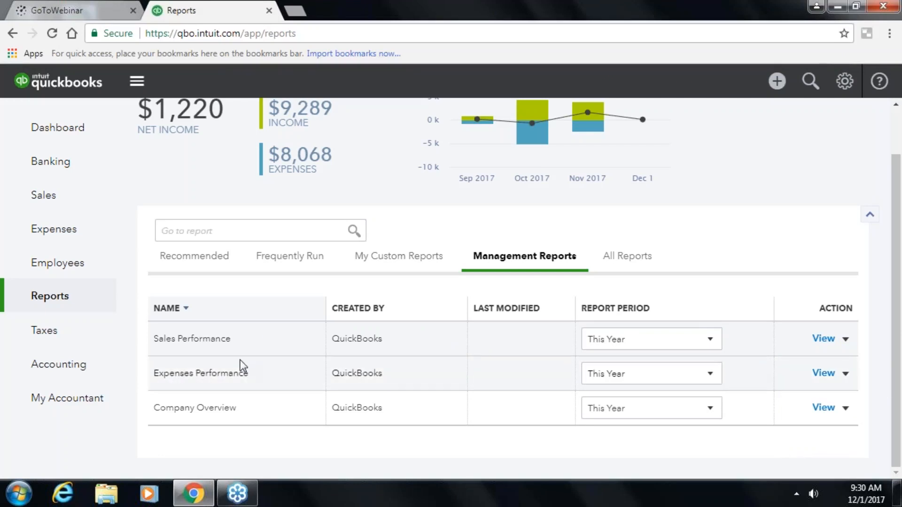
left_click(617, 260)
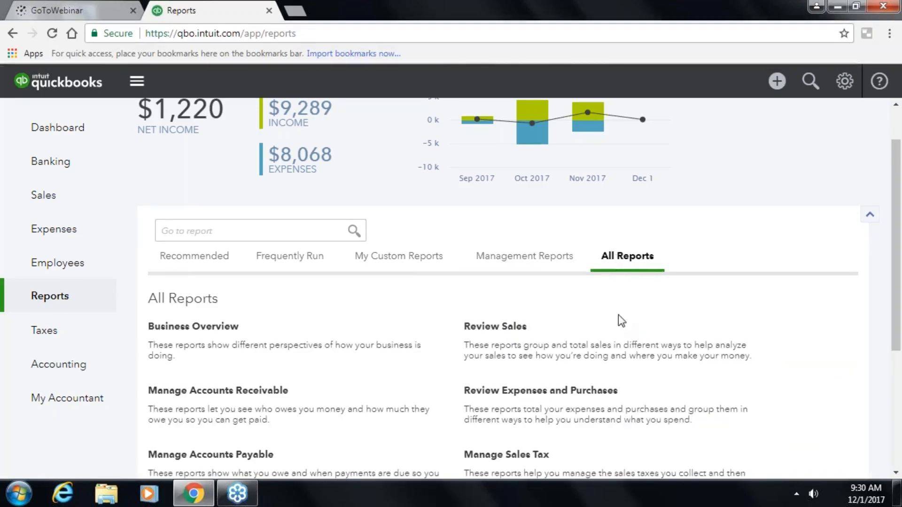
scroll(618, 315, "down", 5)
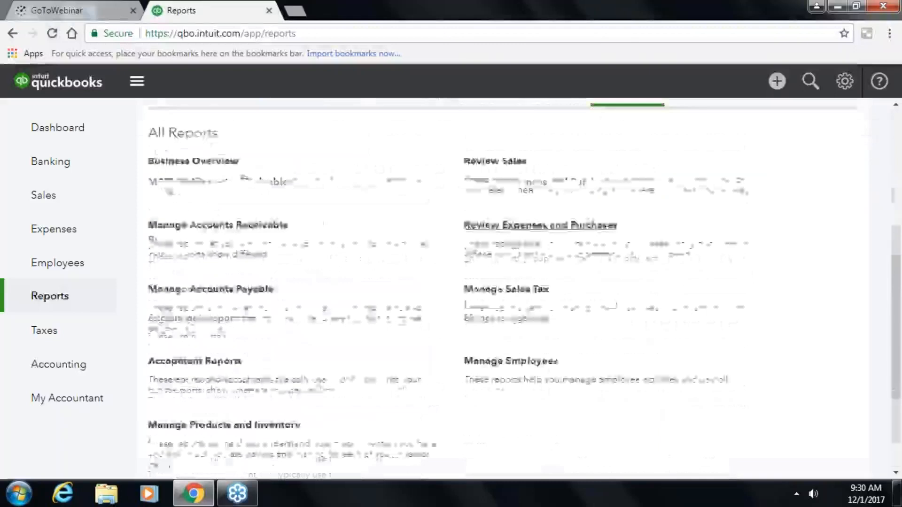
scroll(502, 286, "up", 2)
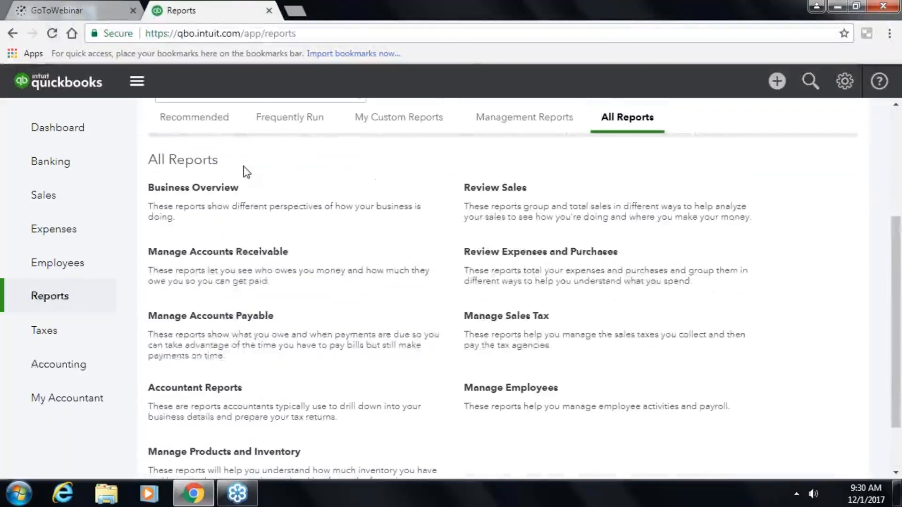
left_click(170, 187)
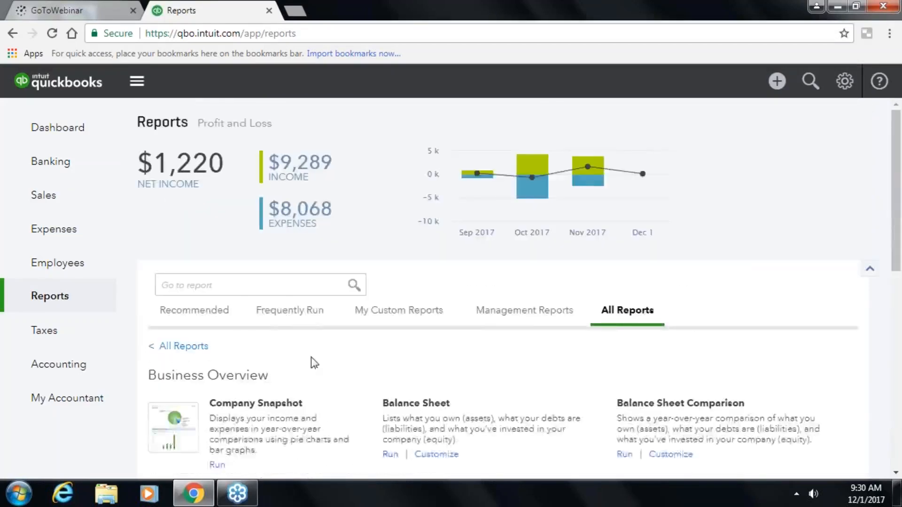
scroll(312, 363, "down", 3)
scroll(394, 407, "down", 5)
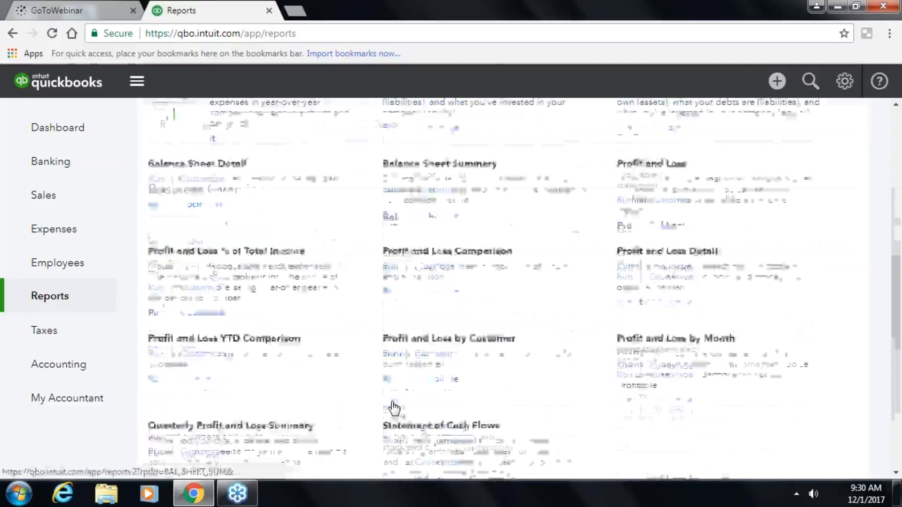
scroll(393, 407, "up", 6)
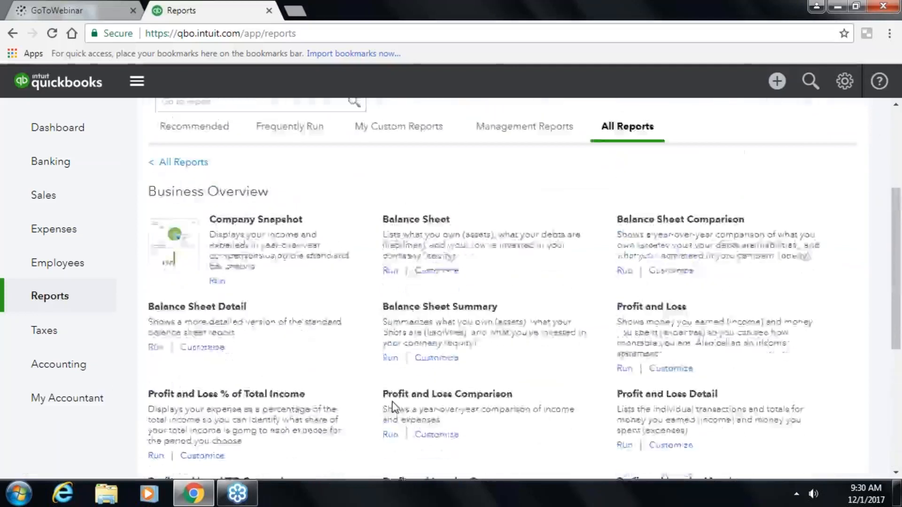
left_click(182, 238)
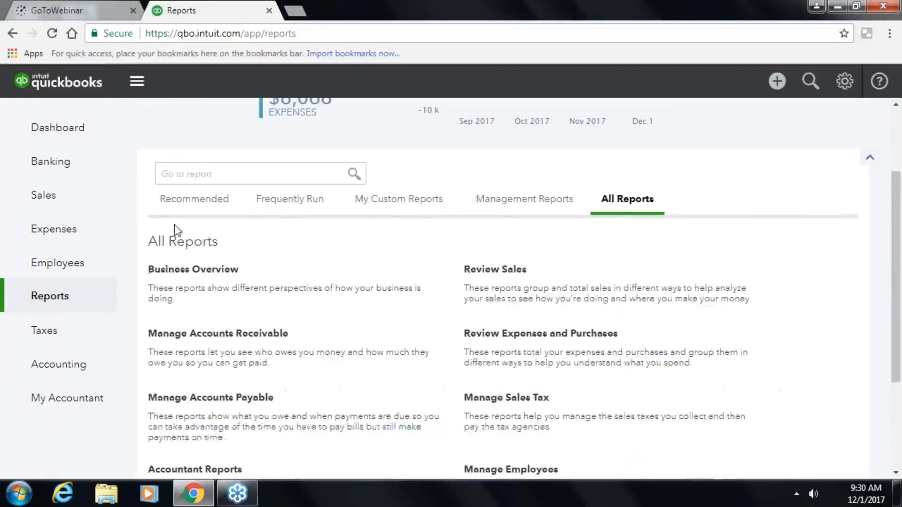
scroll(592, 366, "down", 2)
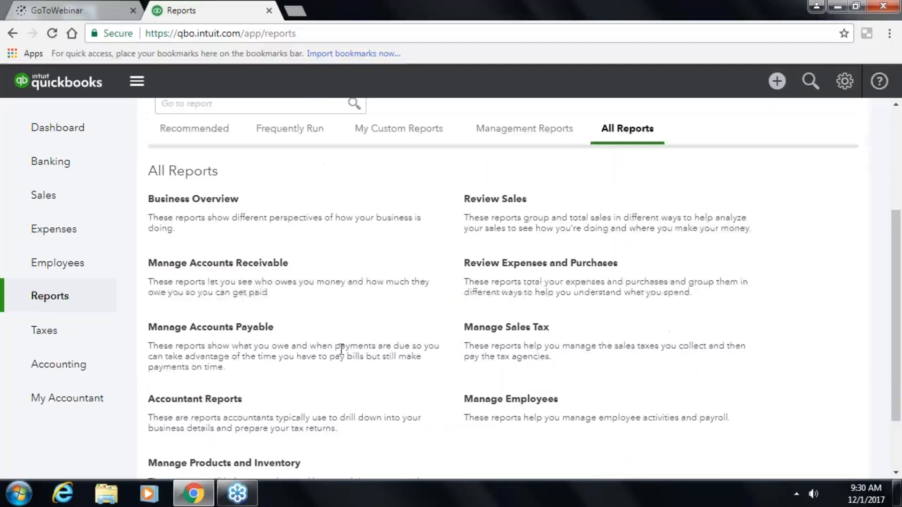
left_click(225, 328)
scroll(382, 372, "down", 2)
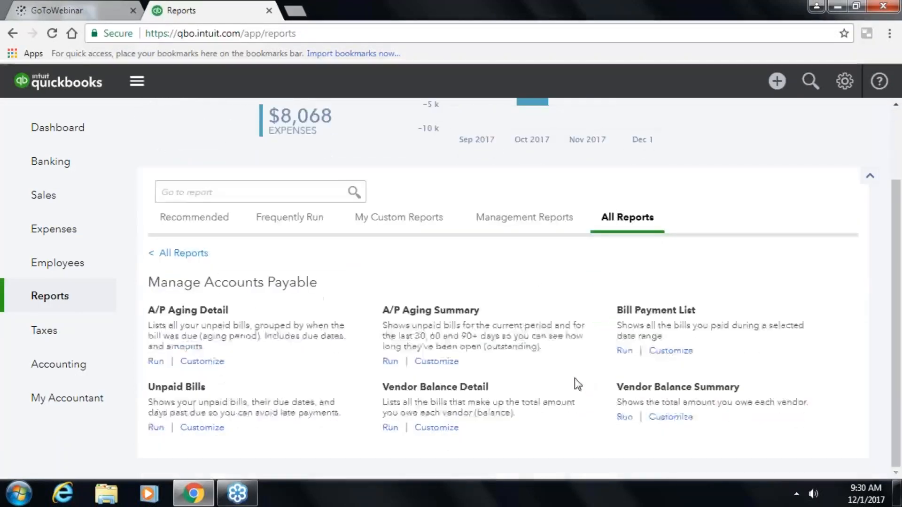
left_click(181, 253)
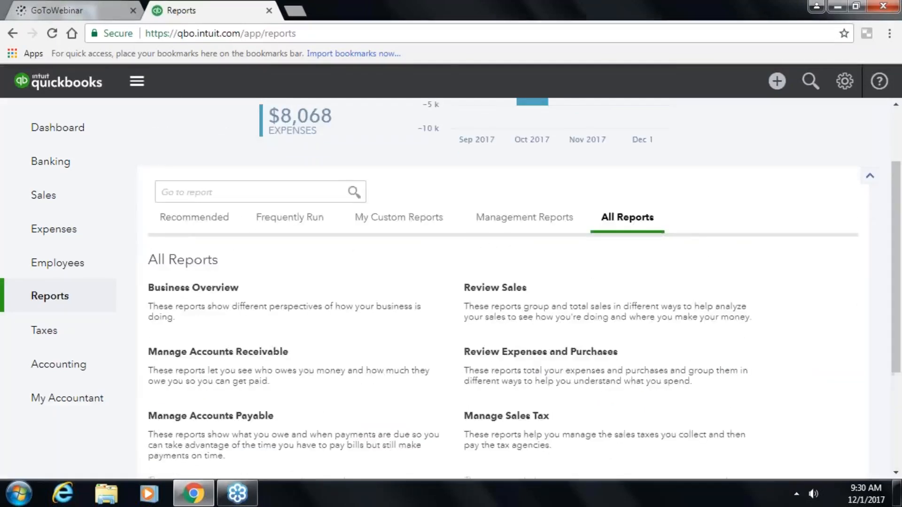
scroll(329, 375, "down", 4)
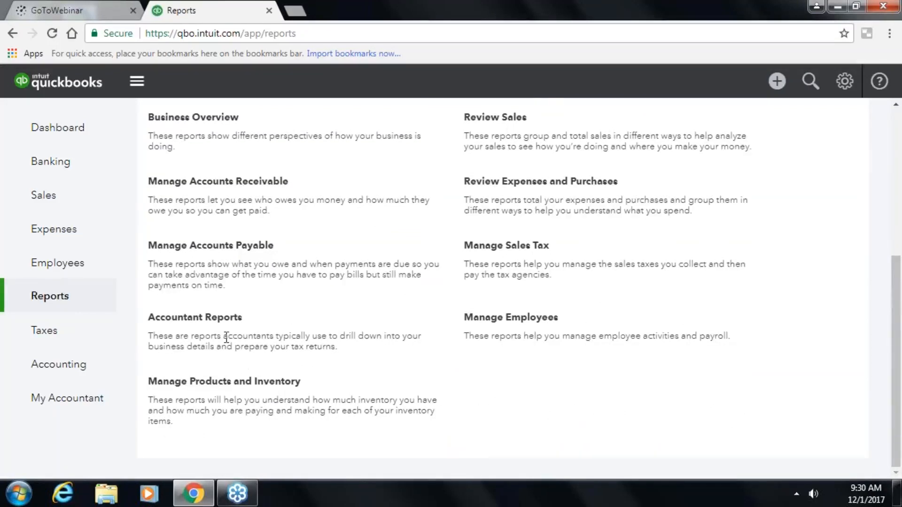
- Open the Accountant Reports collection and scroll through its reports
left_click(220, 319)
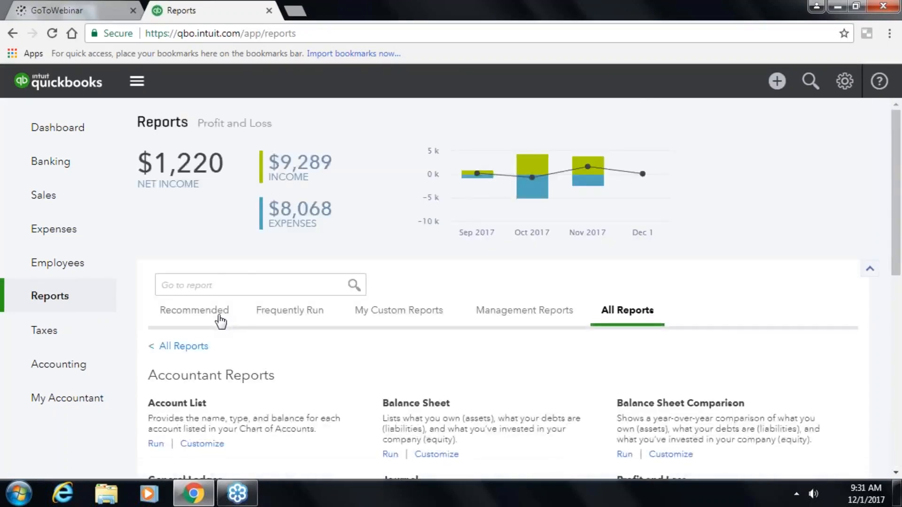
scroll(402, 376, "down", 2)
scroll(482, 383, "up", 2)
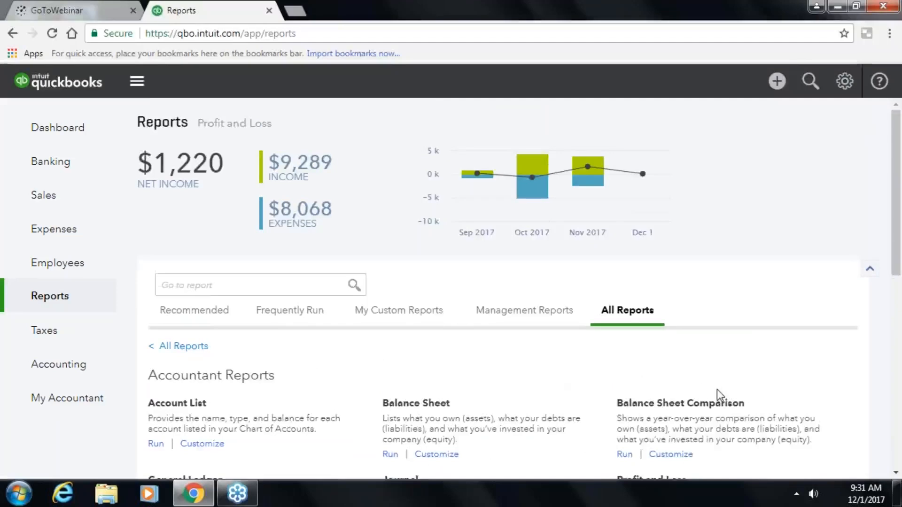
scroll(717, 393, "down", 3)
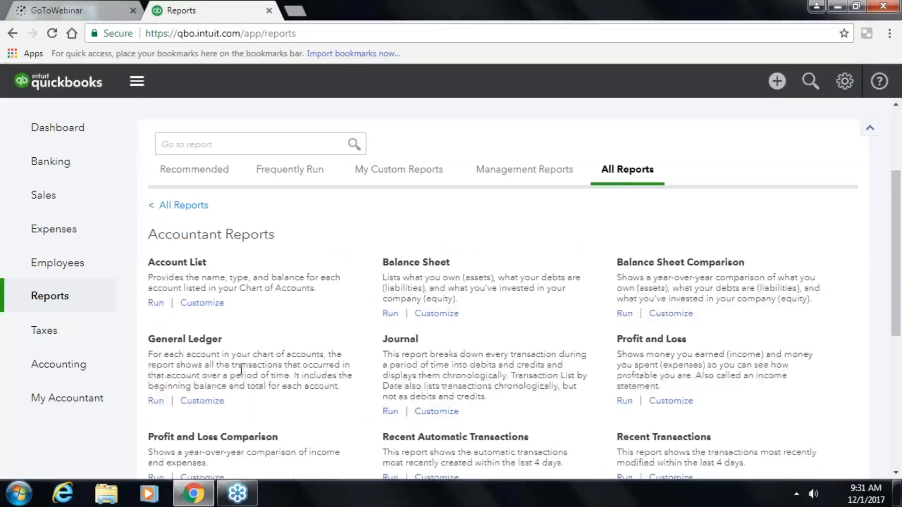
scroll(254, 374, "down", 2)
scroll(459, 383, "down", 4)
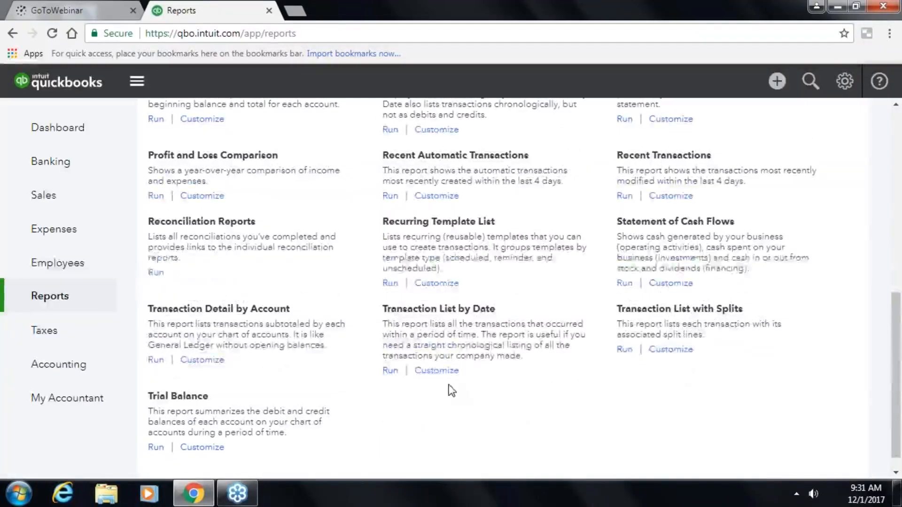
scroll(247, 404, "up", 10)
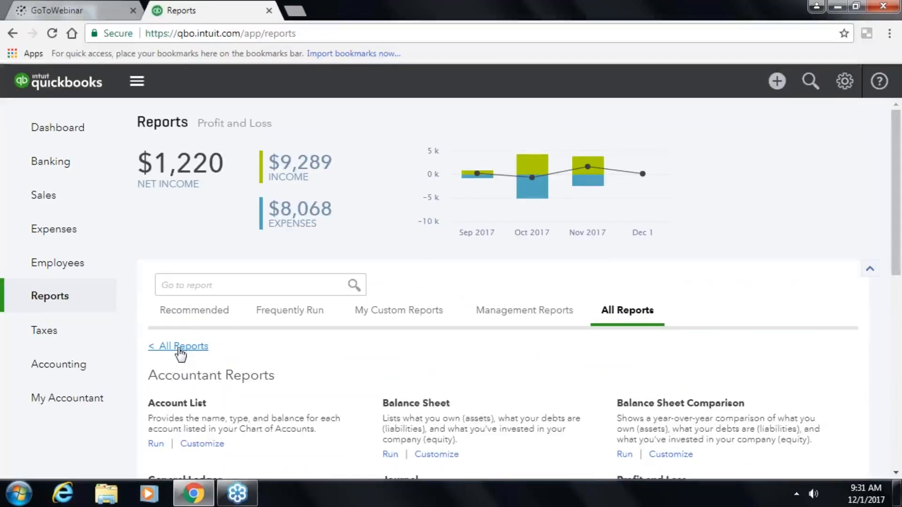
- Go back to All Reports, scan the categories, and switch to the Recommended tab
left_click(180, 348)
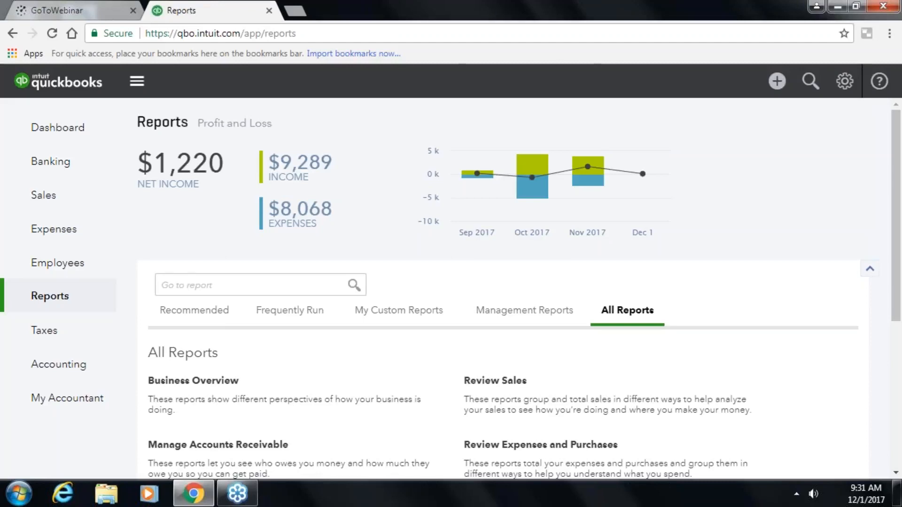
scroll(219, 327, "down", 1)
scroll(218, 327, "down", 4)
scroll(222, 320, "up", 3)
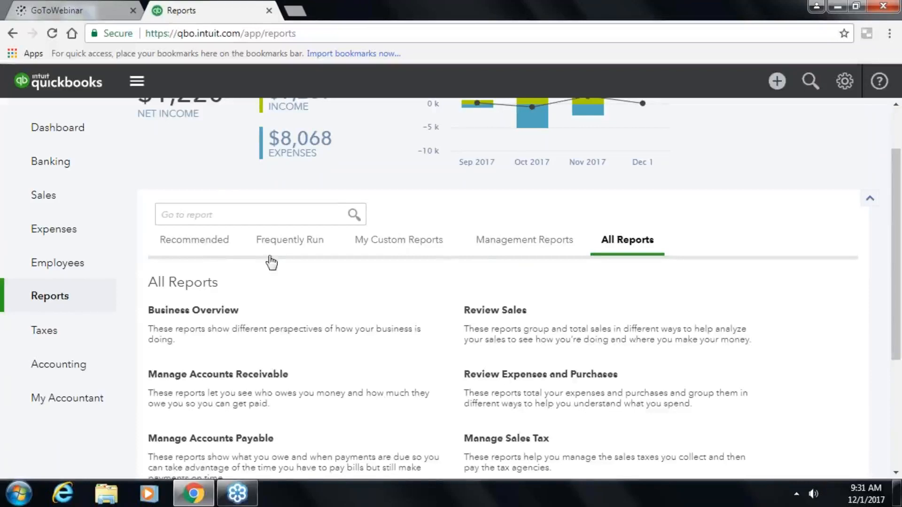
left_click(203, 242)
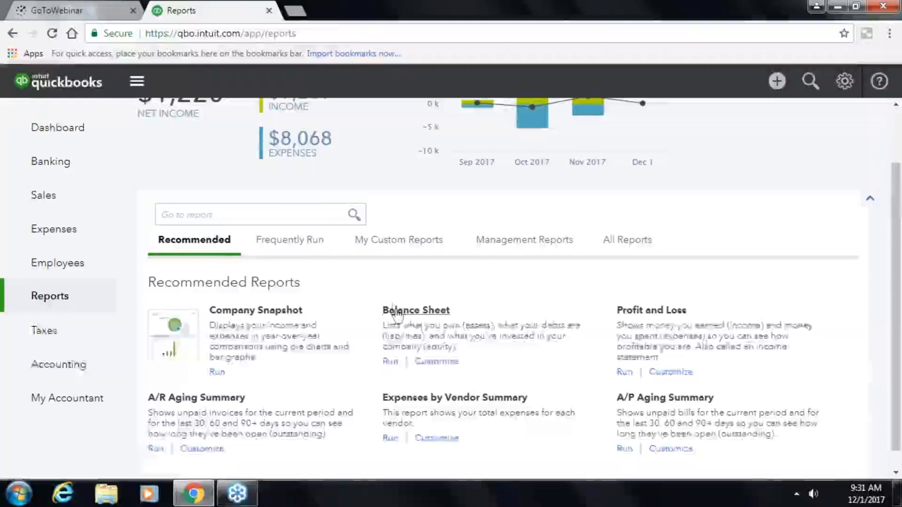
- Open the Balance Sheet report and enter 11/30/2017 as both report period dates
left_click(397, 311)
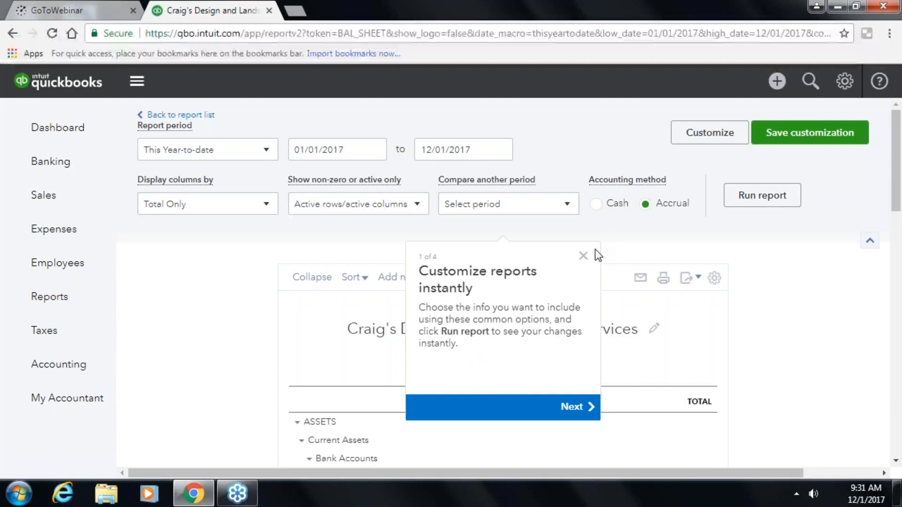
left_click(584, 254)
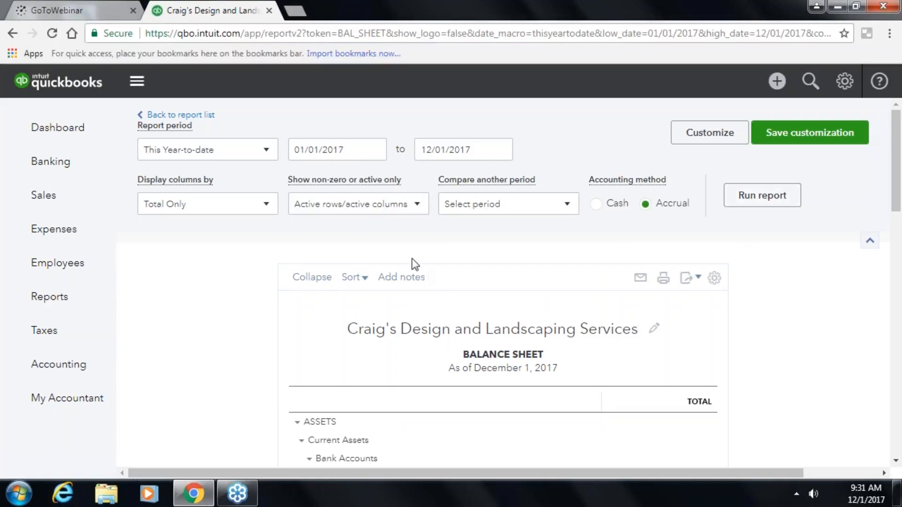
left_click(360, 150)
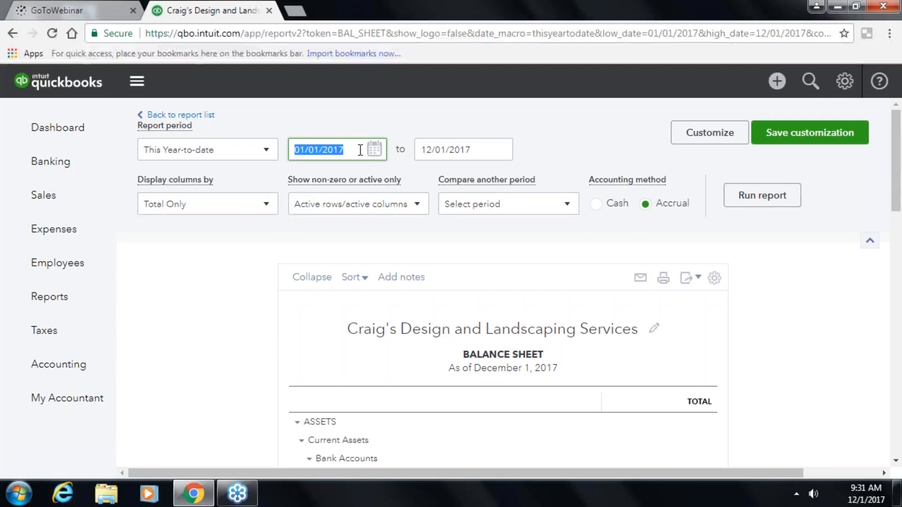
type("11/30")
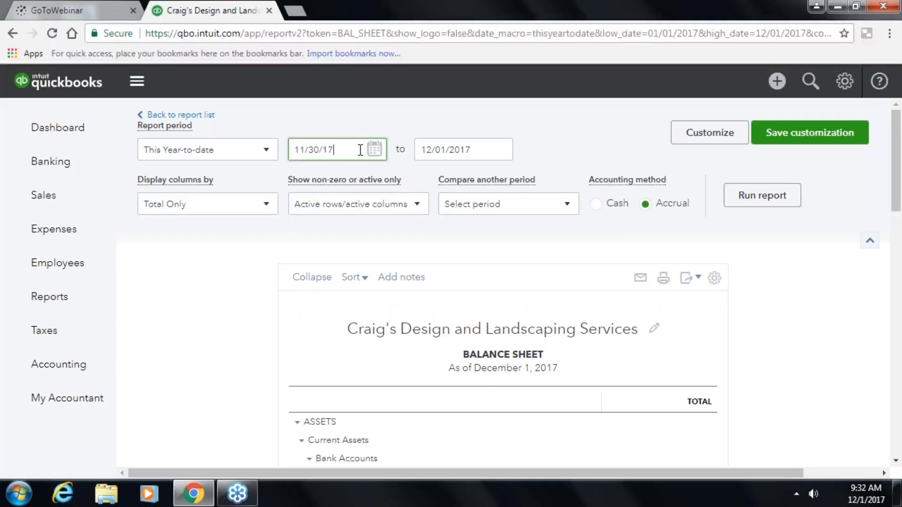
key("Tab")
type("11/30/2017")
key("Tab")
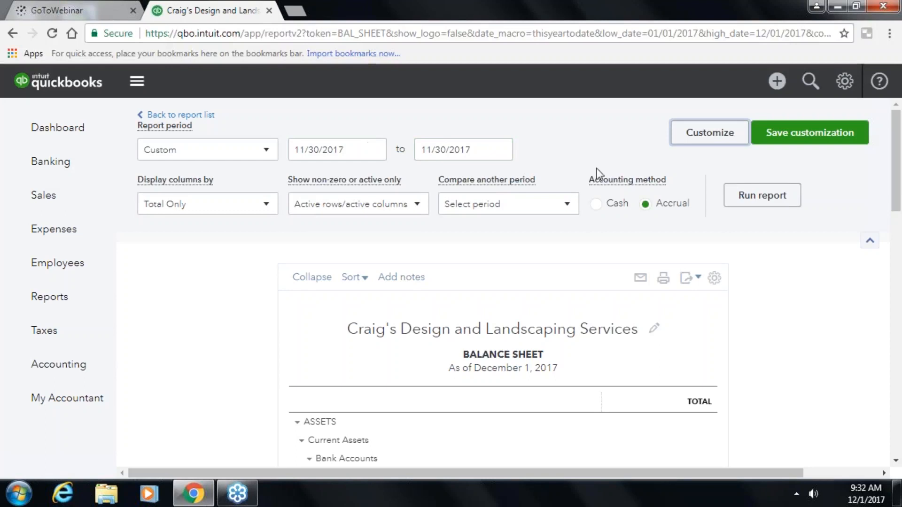
- Rerun the Balance Sheet for 11/30/2017 and scroll through the balances
left_click(735, 194)
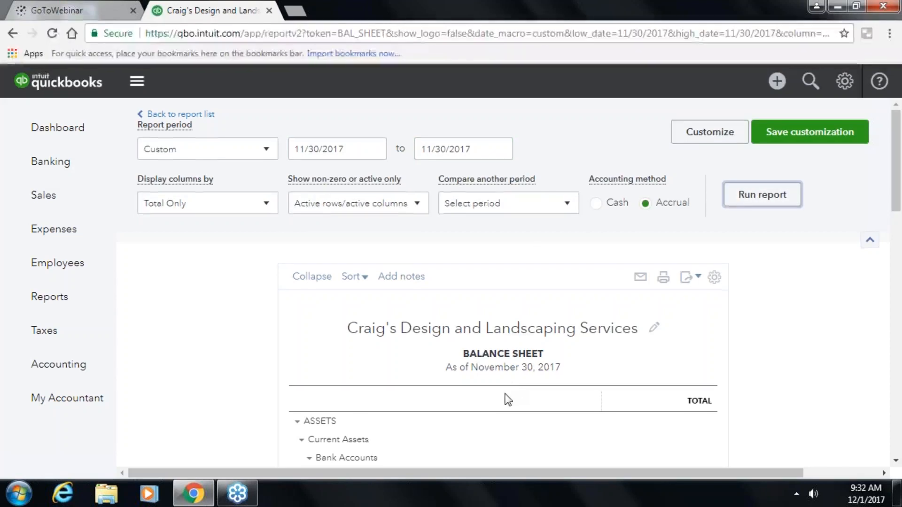
scroll(505, 399, "down", 5)
scroll(506, 405, "down", 7)
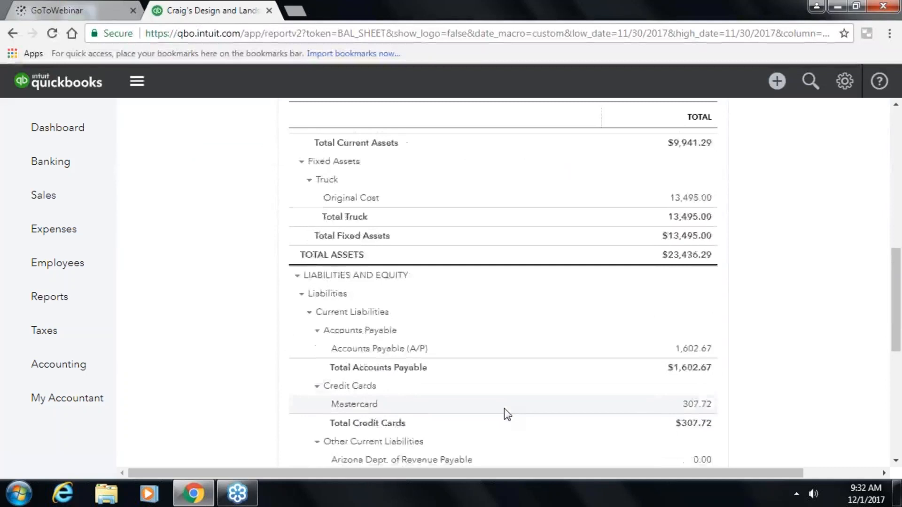
scroll(504, 407, "up", 9)
scroll(503, 411, "up", 3)
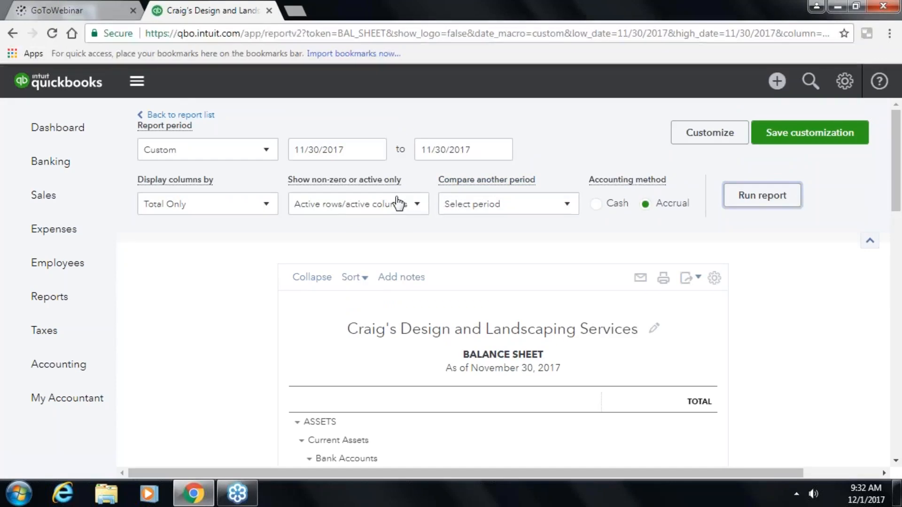
- Check the Display columns by options, keep Total Only, and rerun the balance sheet
left_click(267, 207)
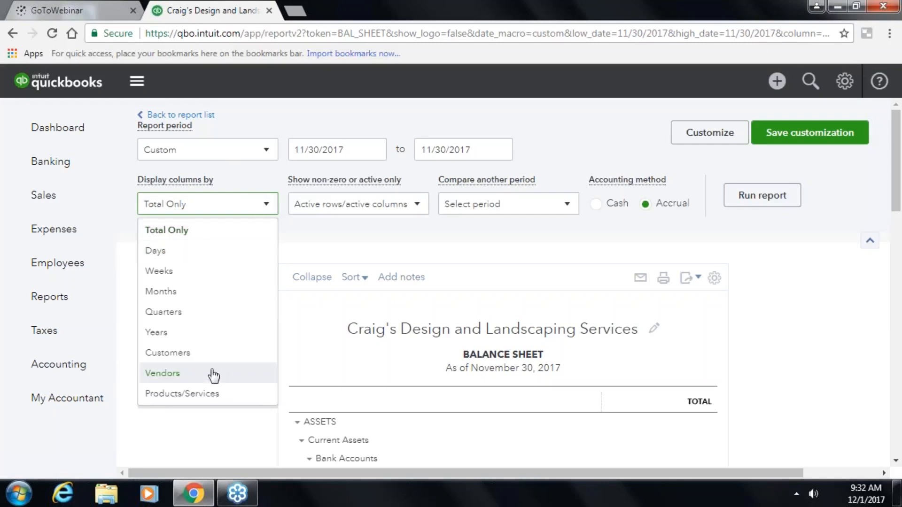
left_click(369, 226)
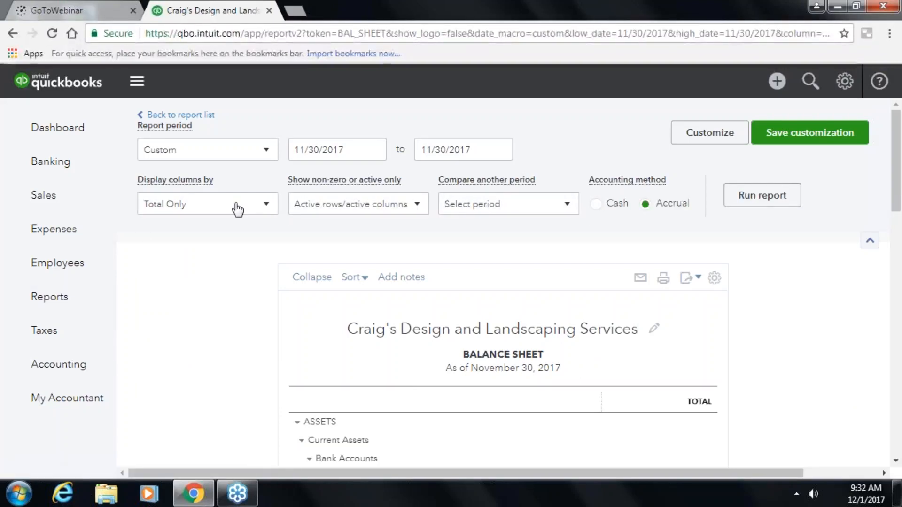
left_click(762, 197)
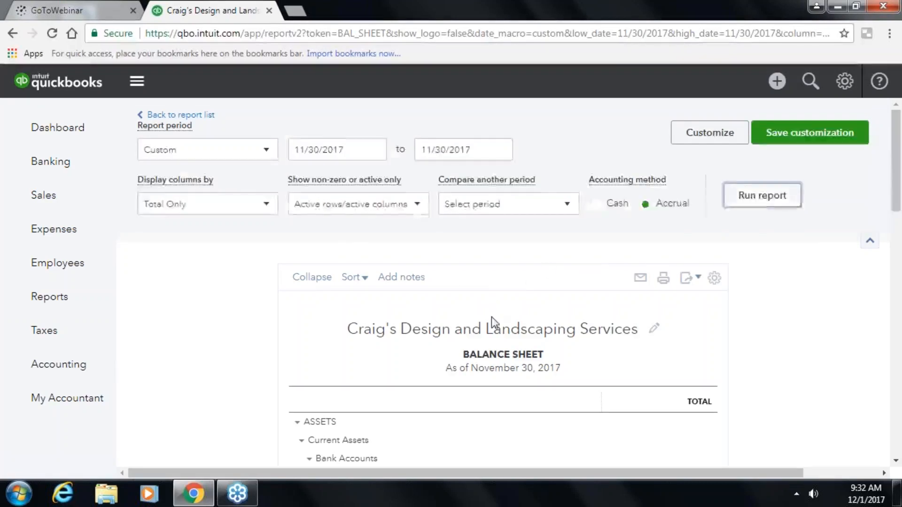
scroll(492, 322, "down", 10)
scroll(491, 322, "up", 5)
scroll(605, 301, "up", 5)
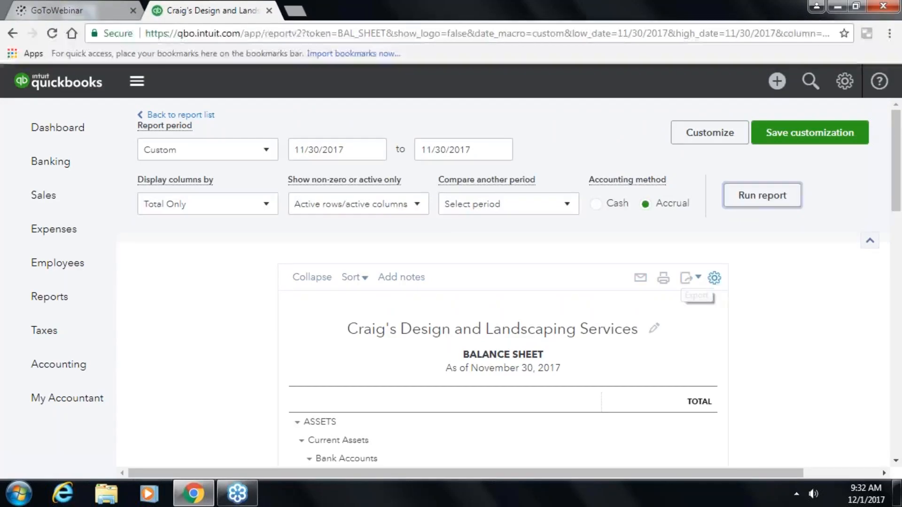
- Look over the report's display density and Sort options without changing them
left_click(715, 280)
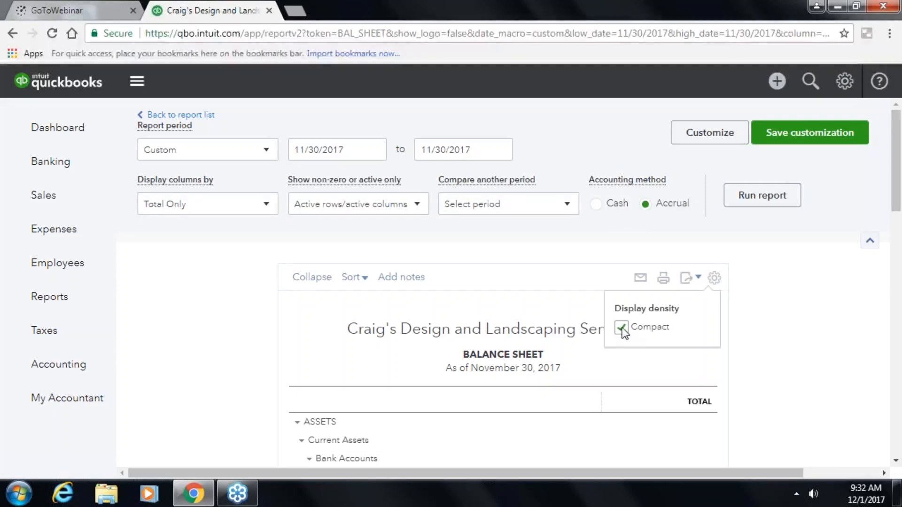
left_click(782, 325)
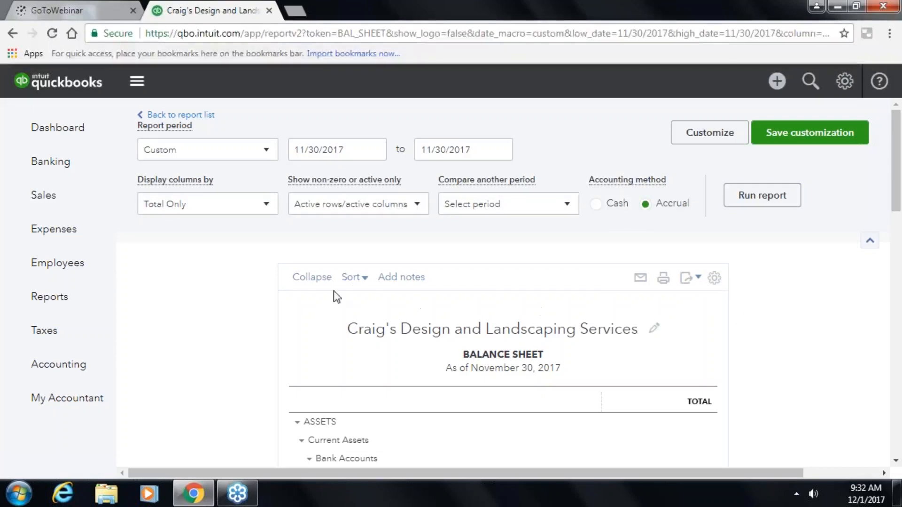
left_click(362, 281)
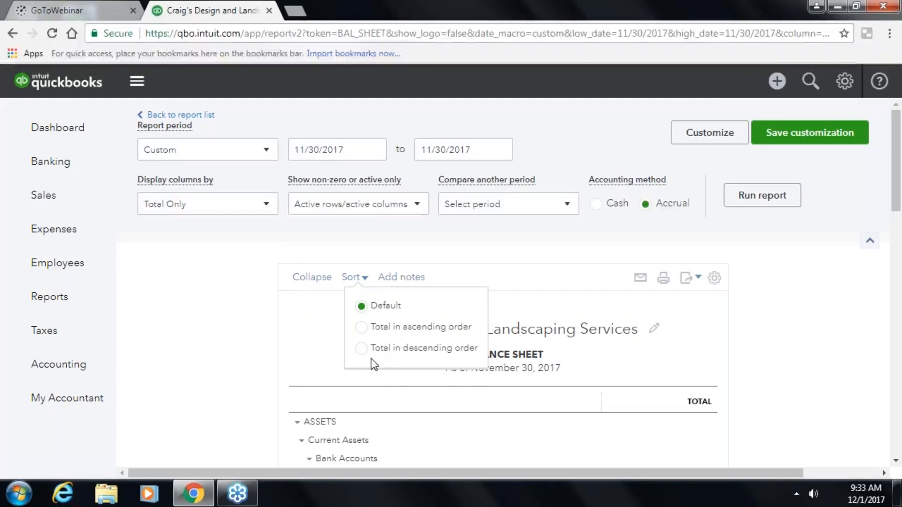
- Add an empty notes box to the balance sheet and scroll through the report
left_click(401, 278)
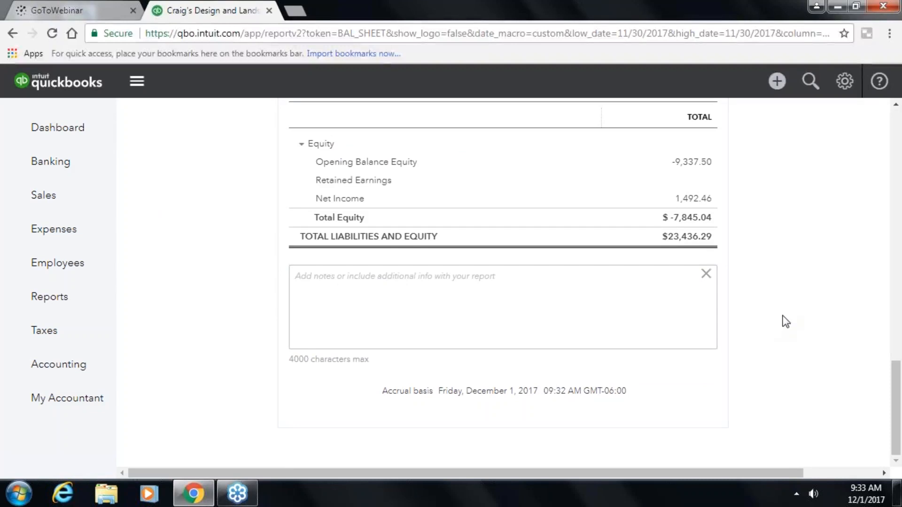
scroll(798, 311, "up", 8)
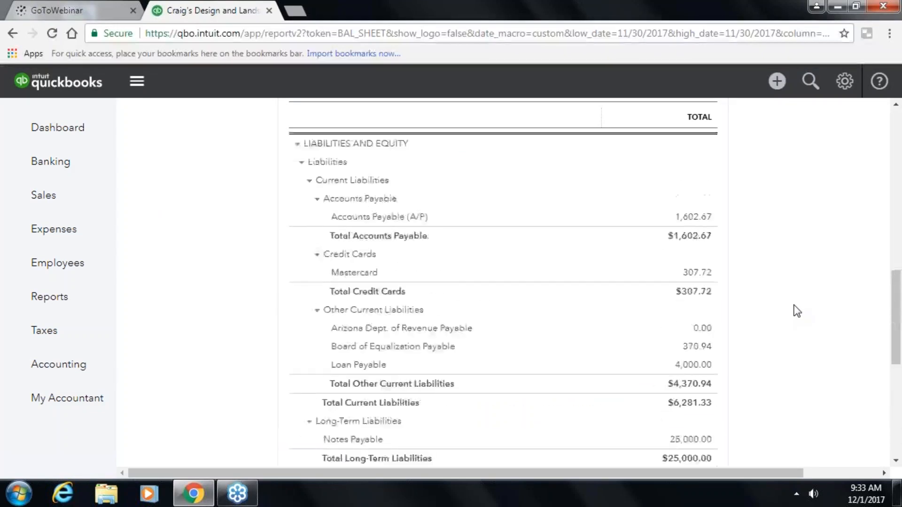
scroll(797, 311, "down", 1)
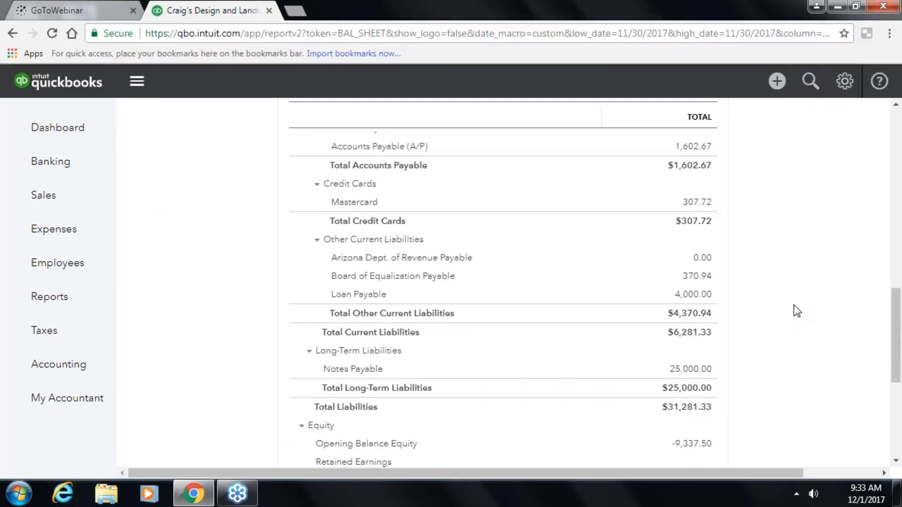
scroll(798, 311, "up", 10)
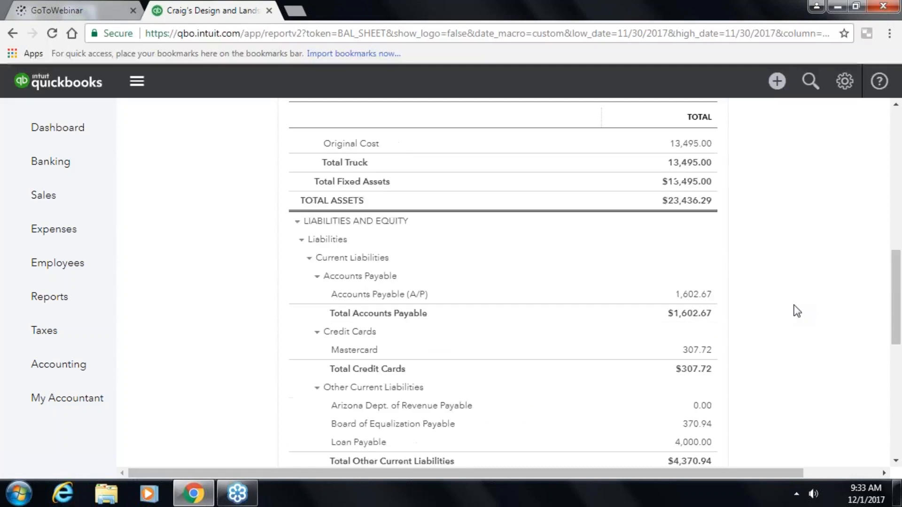
scroll(790, 307, "up", 5)
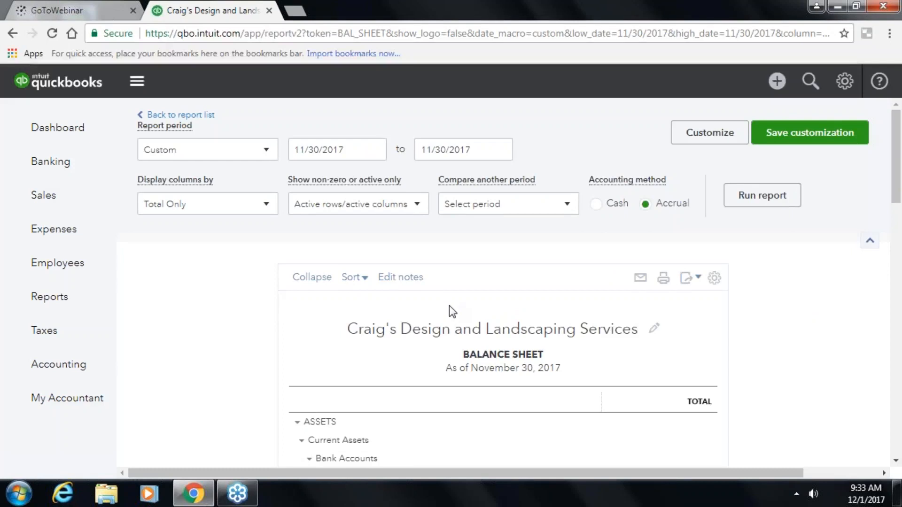
scroll(450, 306, "down", 10)
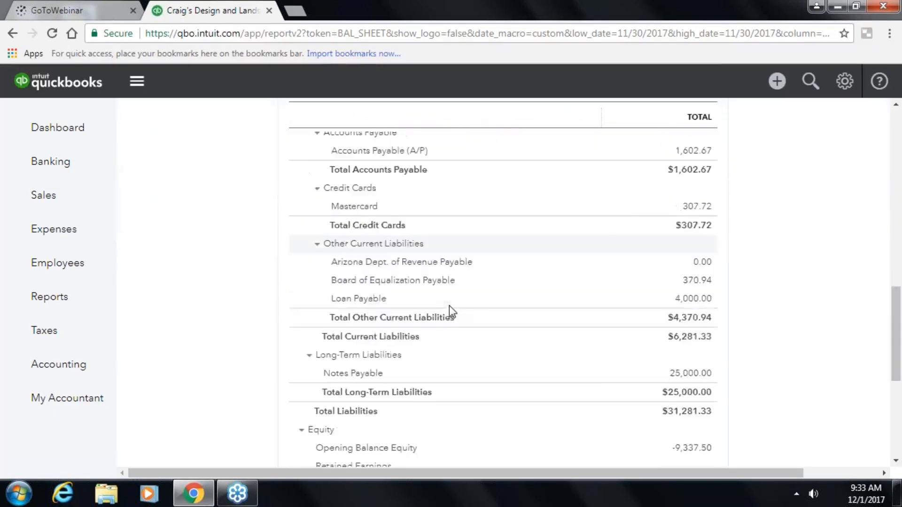
scroll(450, 305, "down", 6)
scroll(449, 305, "up", 15)
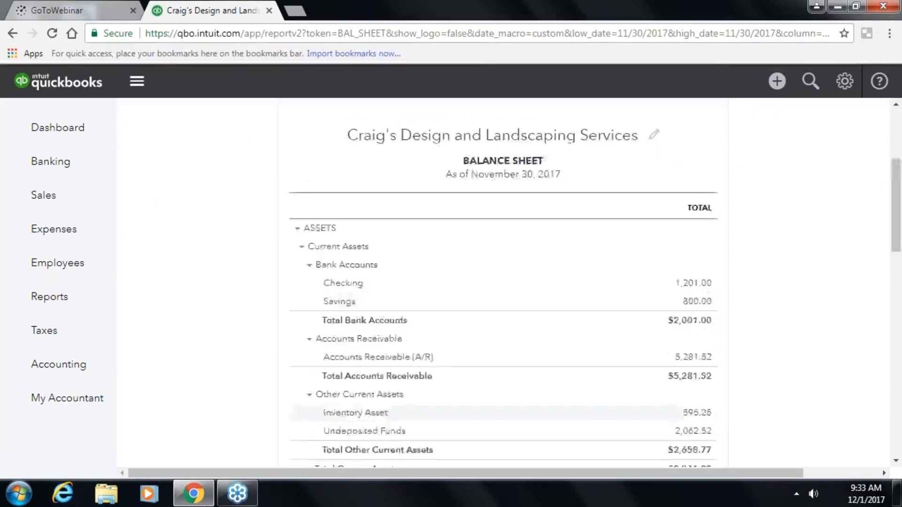
scroll(384, 308, "up", 4)
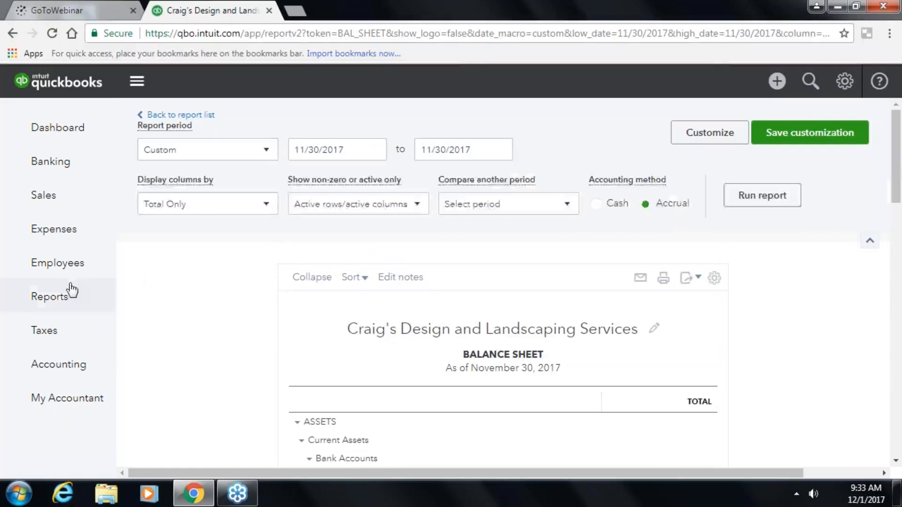
- Review Sales Tax Owed in the Sales Tax Center, then go to Accounting's Chart of Accounts
left_click(49, 333)
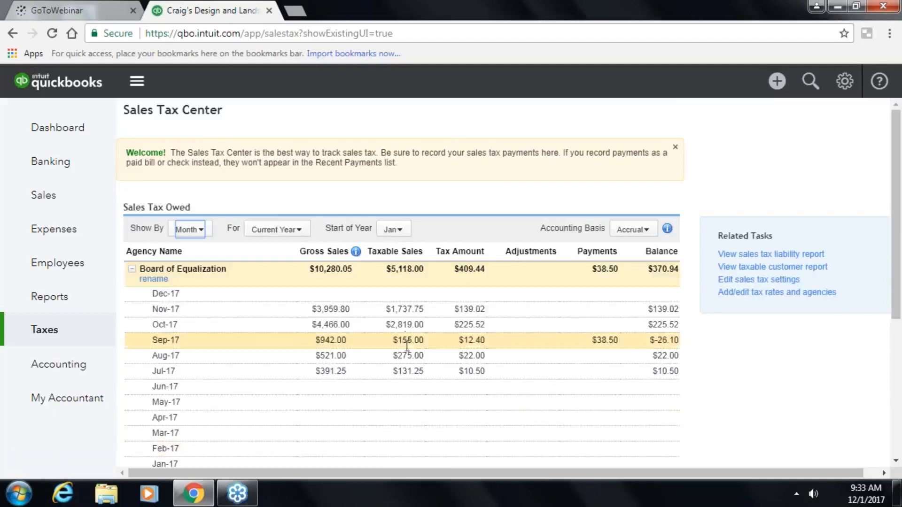
scroll(406, 347, "down", 5)
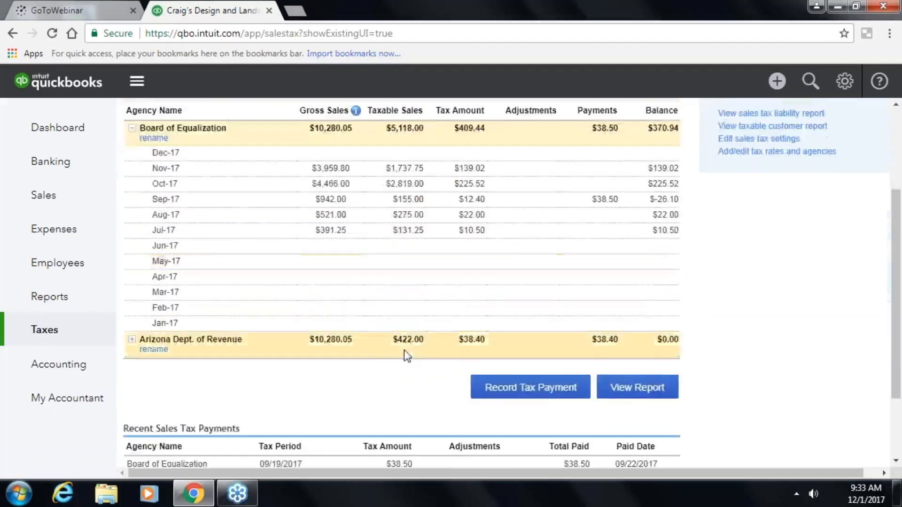
scroll(404, 350, "up", 5)
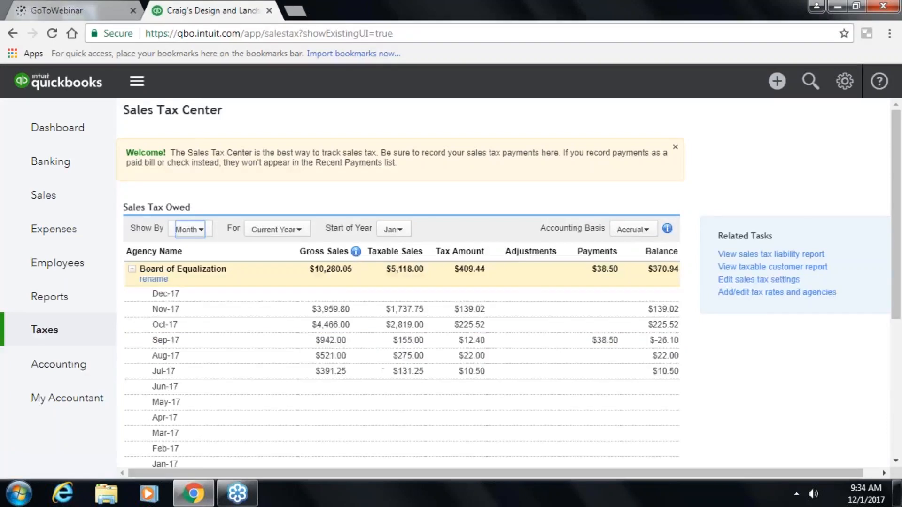
left_click(87, 373)
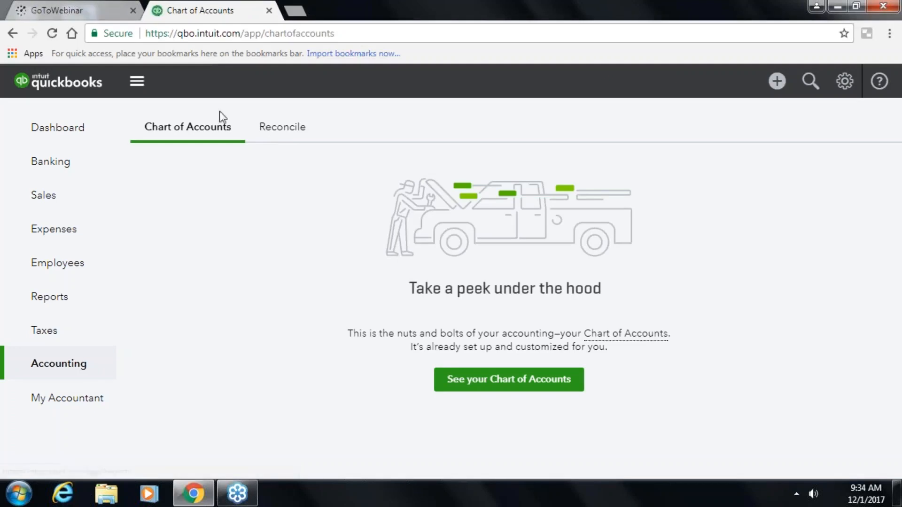
- Look at the Reconcile tab, then go to the My Accountant page
left_click(276, 128)
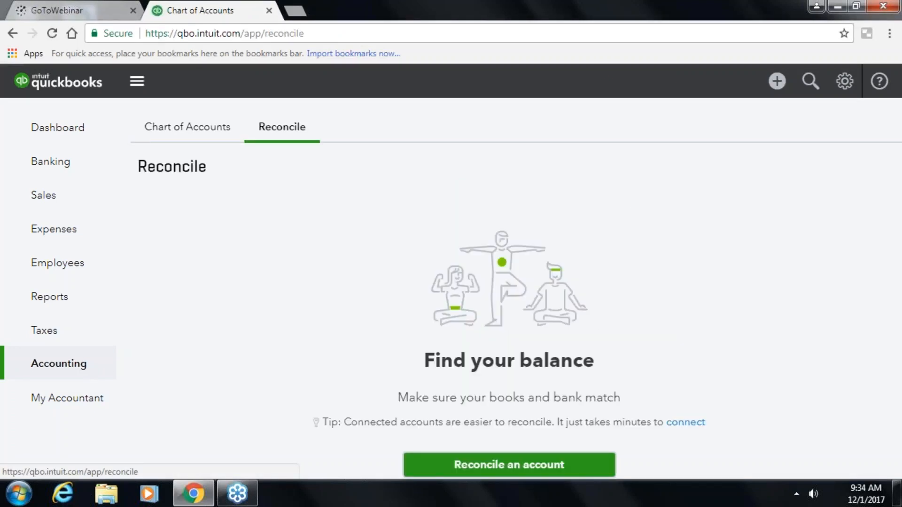
left_click(59, 402)
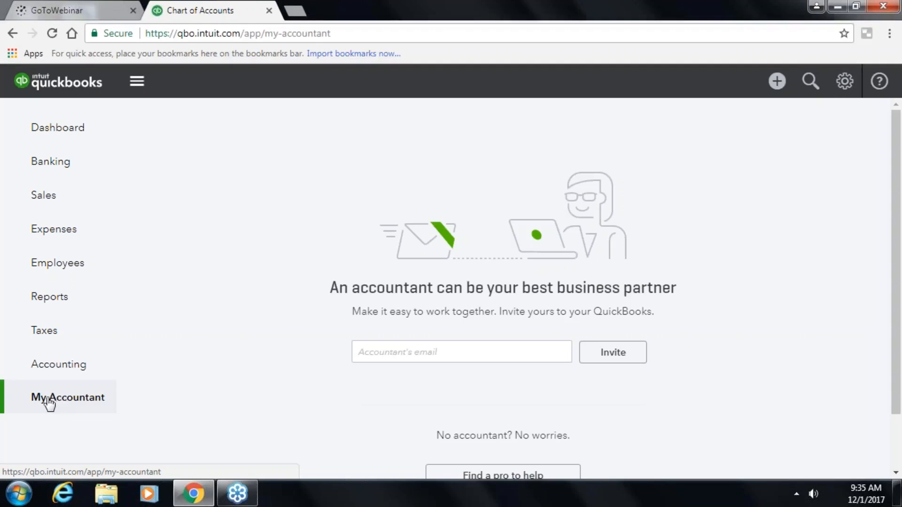
scroll(242, 405, "down", 2)
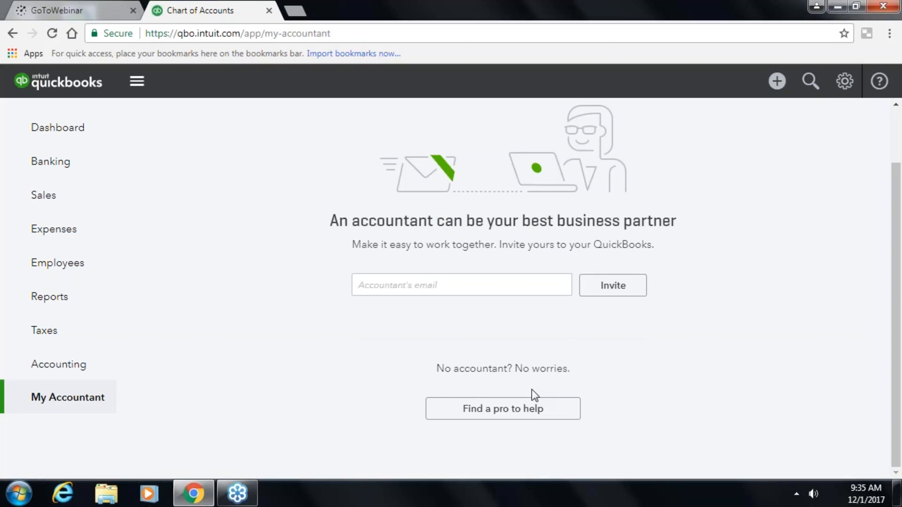
scroll(534, 395, "up", 2)
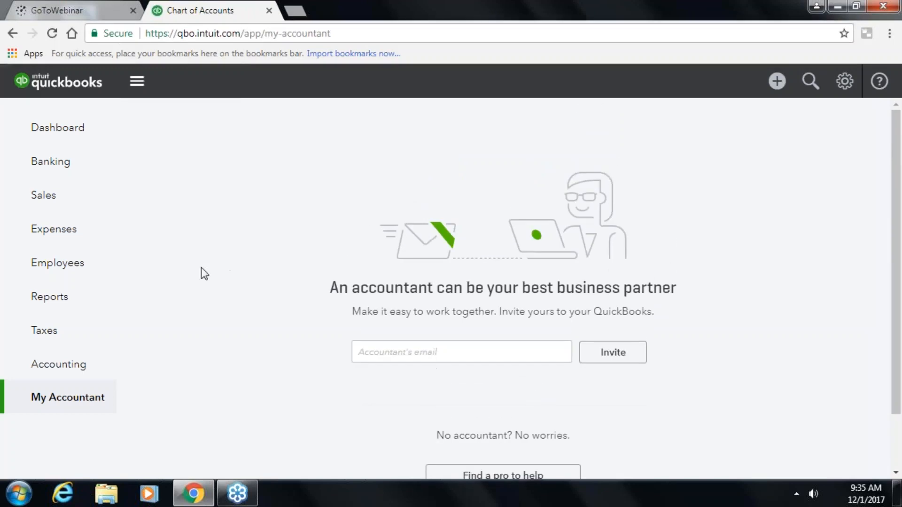
left_click(136, 84)
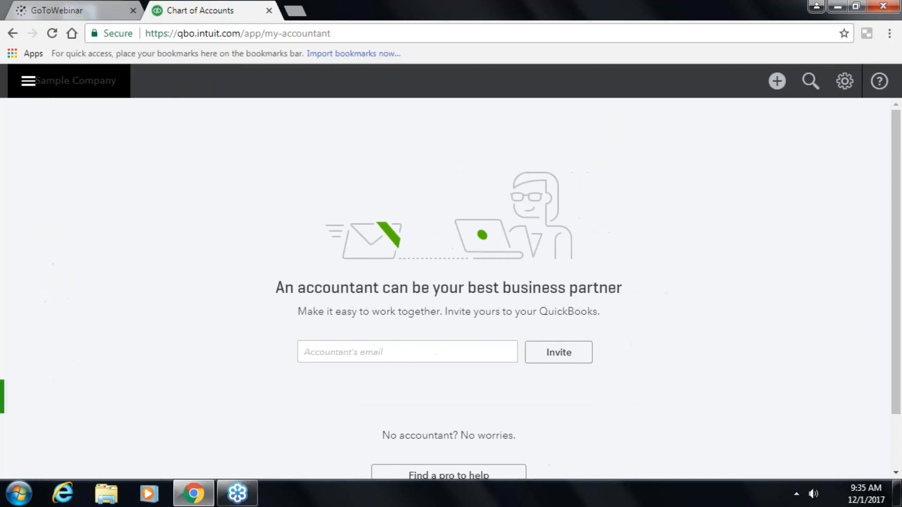
left_click(22, 90)
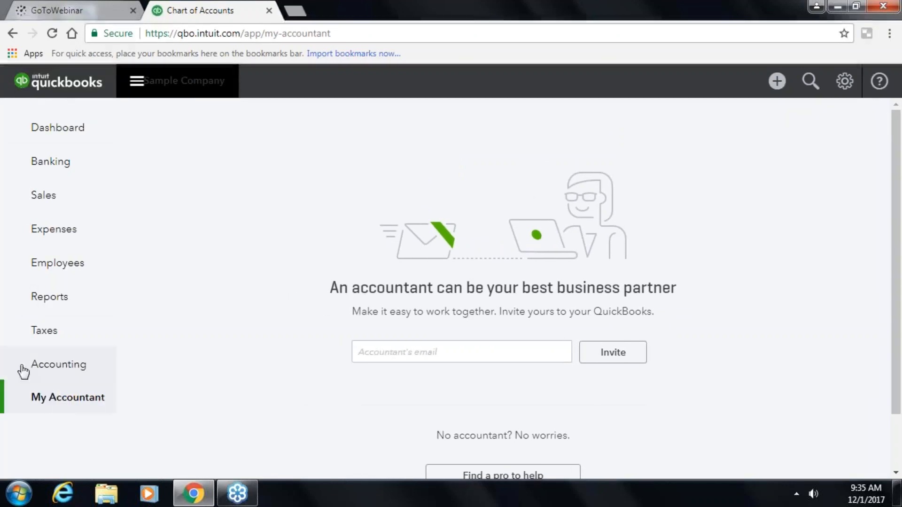
left_click(138, 84)
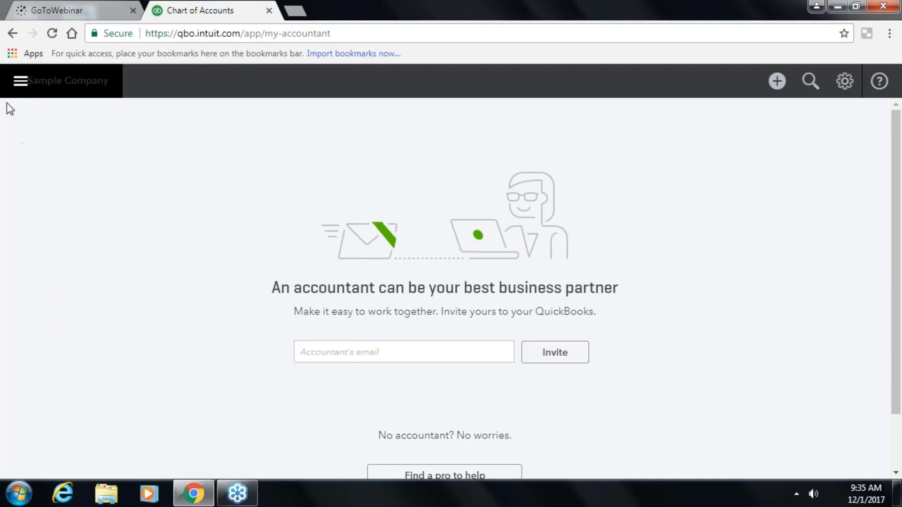
left_click(20, 84)
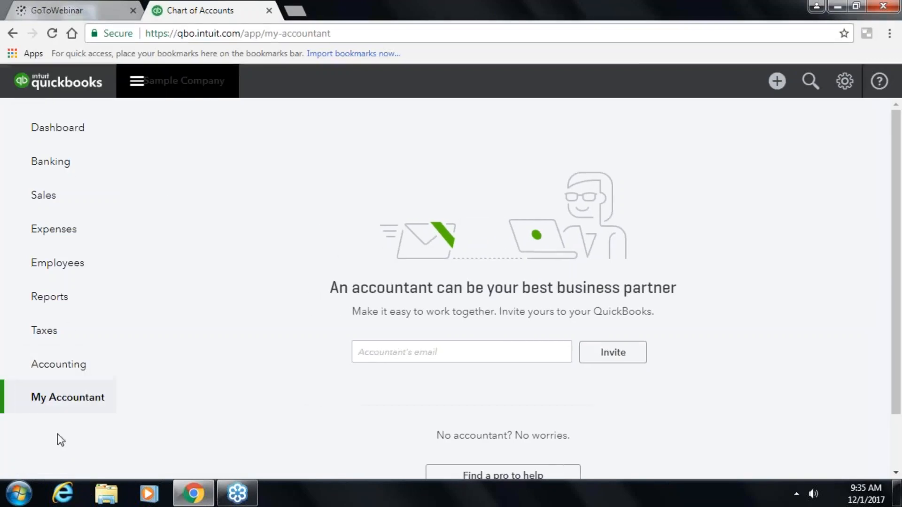
left_click(135, 87)
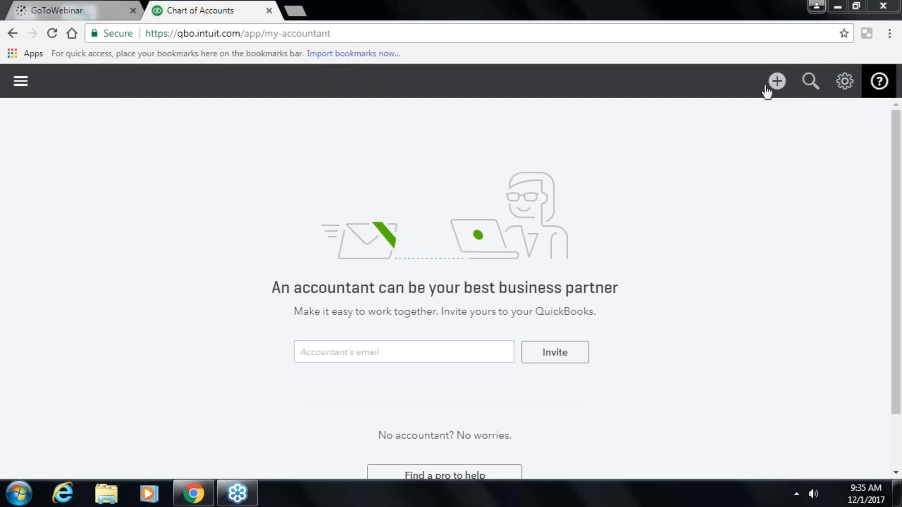
left_click(29, 79)
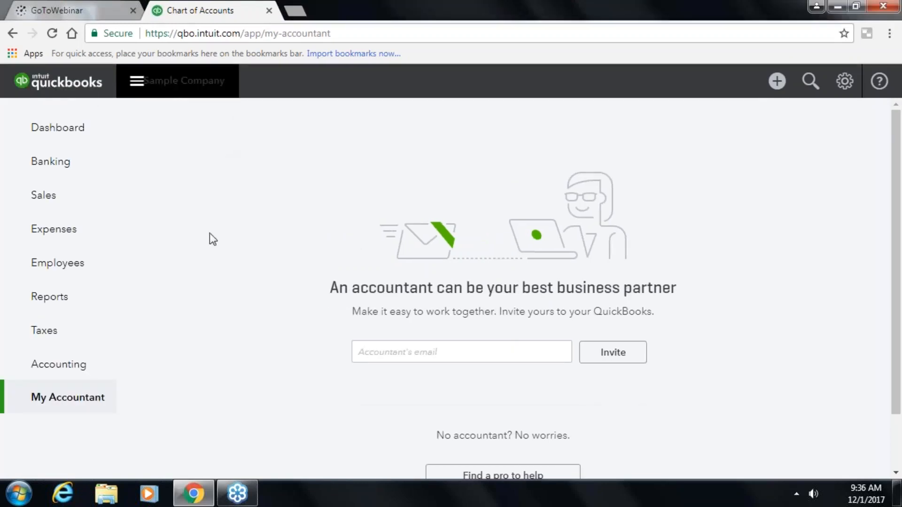
left_click(778, 82)
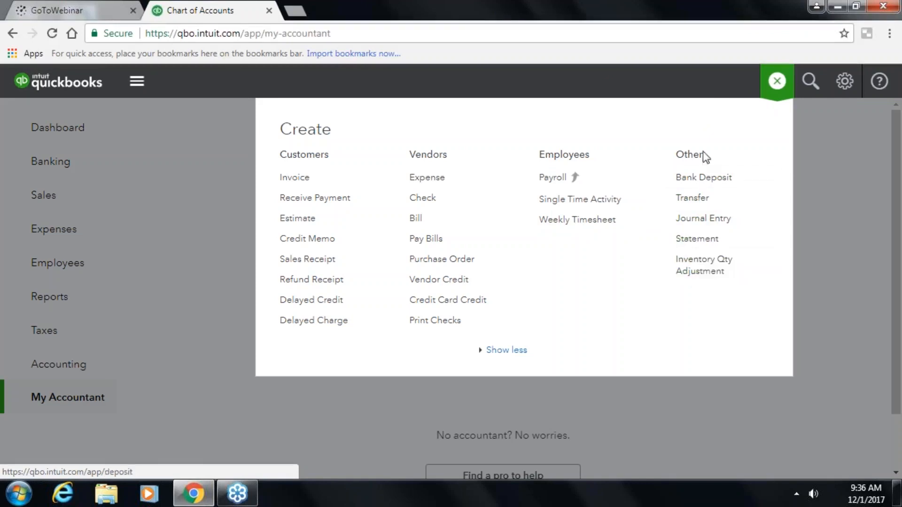
left_click(777, 83)
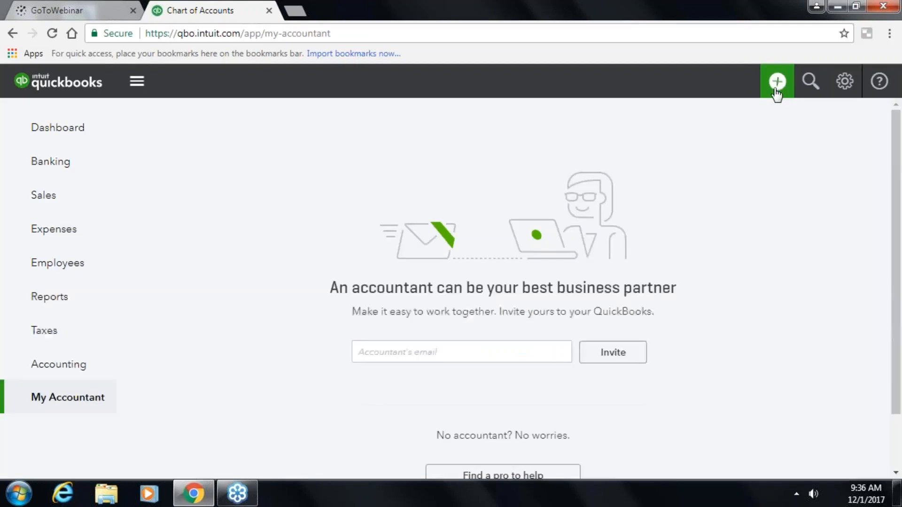
left_click(777, 83)
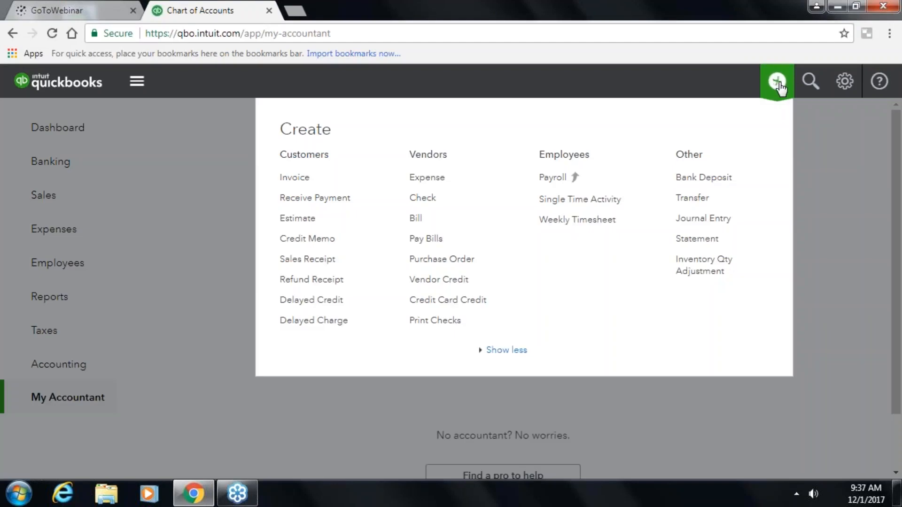
left_click(295, 178)
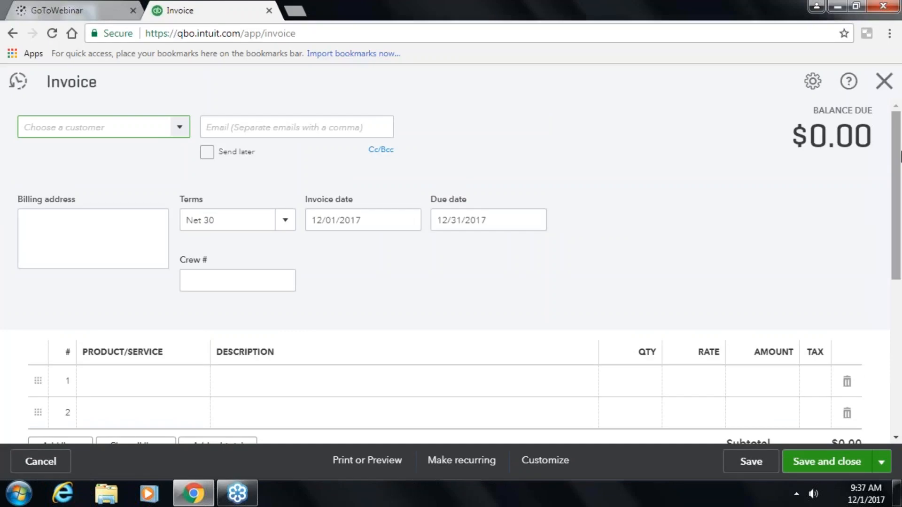
left_click(884, 81)
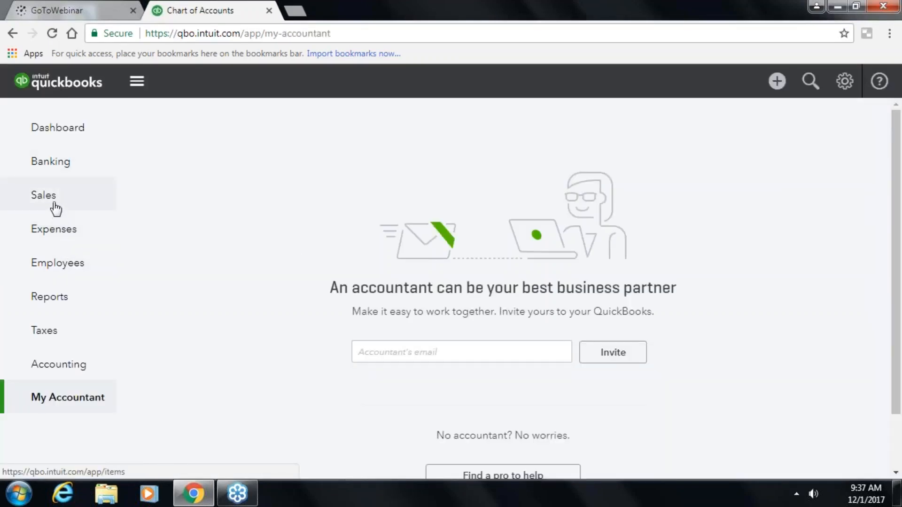
- Open Sales, peek at new-product options and the Invoices tab, then return to All Sales
left_click(55, 208)
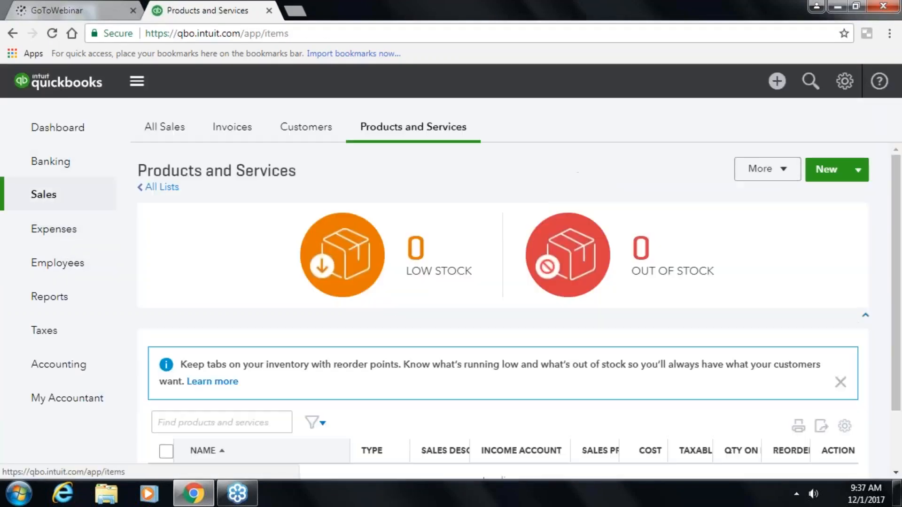
left_click(855, 173)
left_click(821, 124)
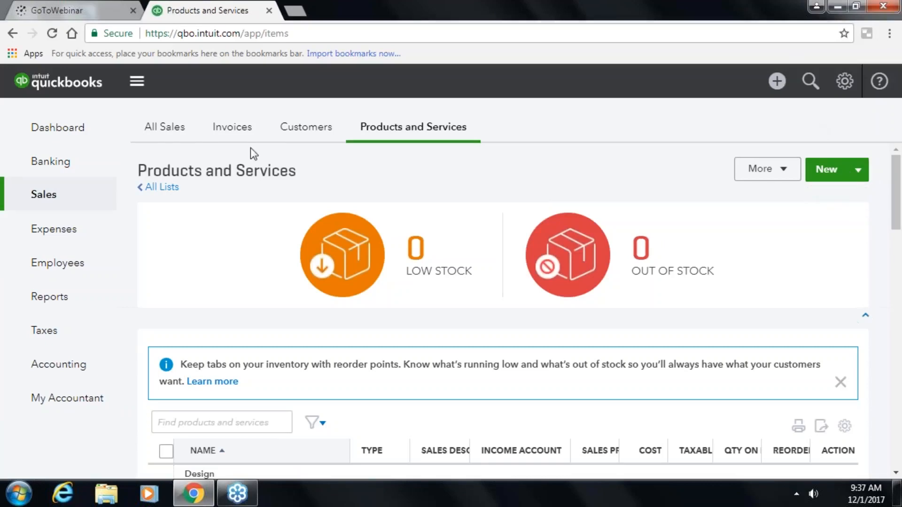
left_click(162, 127)
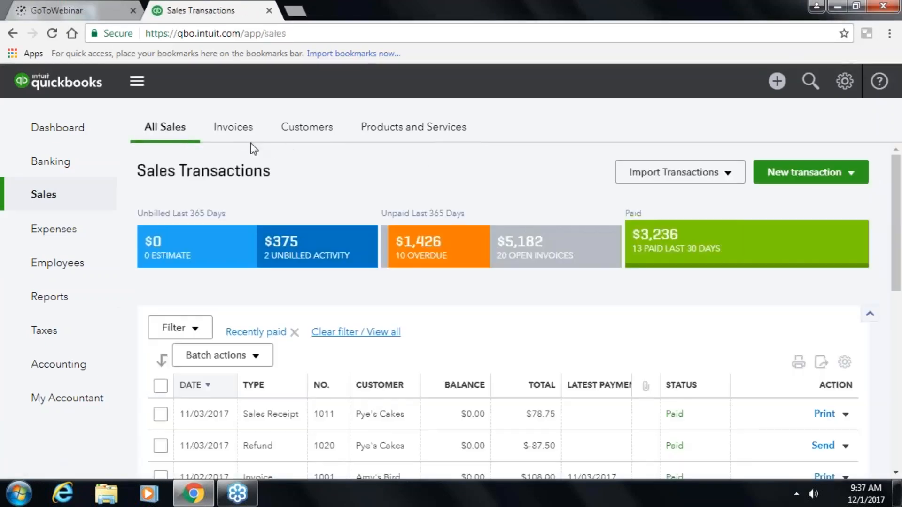
left_click(249, 139)
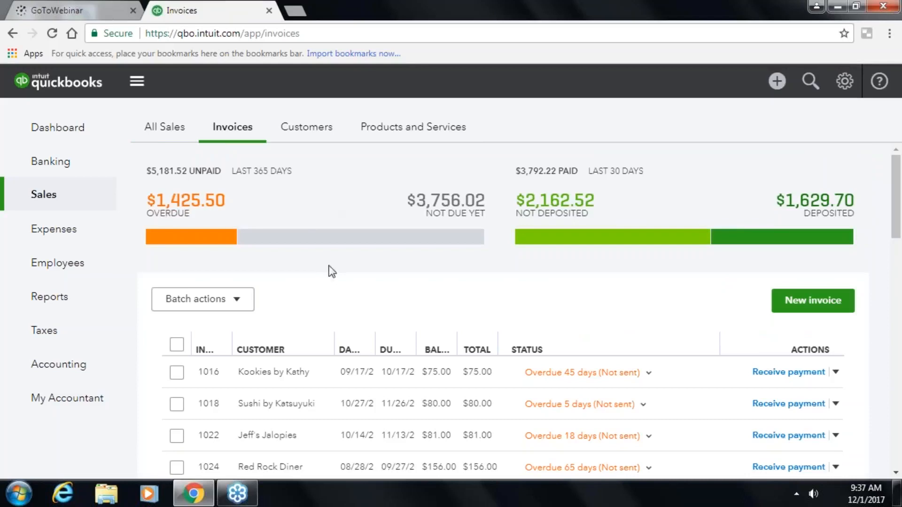
left_click(160, 141)
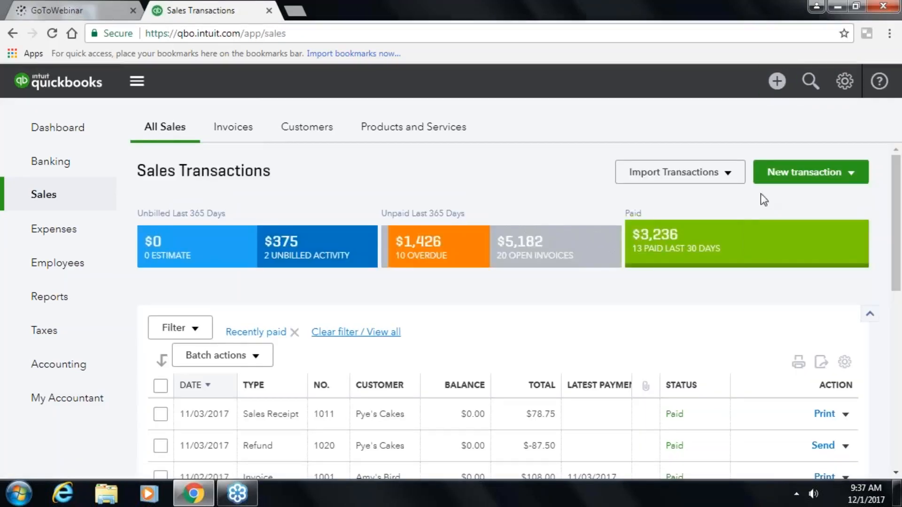
- Start a new bill, close it without saving, and go to the Expenses list
left_click(777, 81)
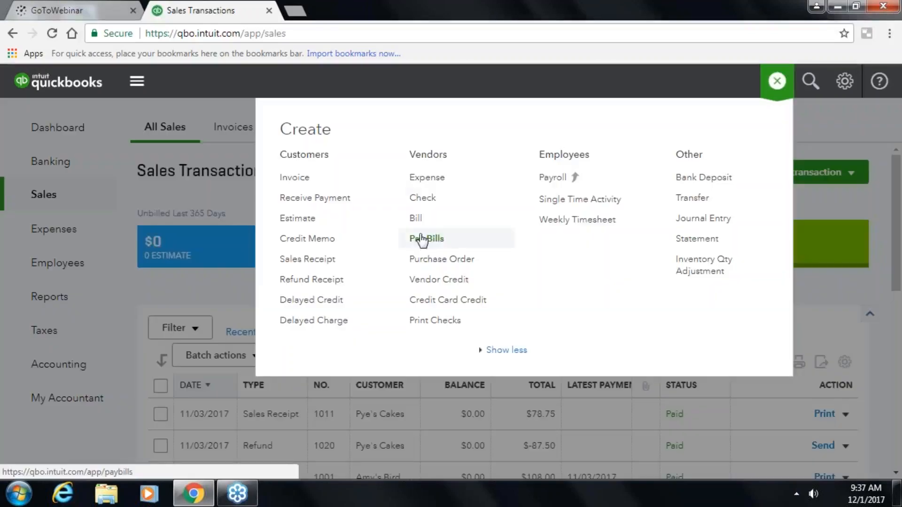
left_click(416, 218)
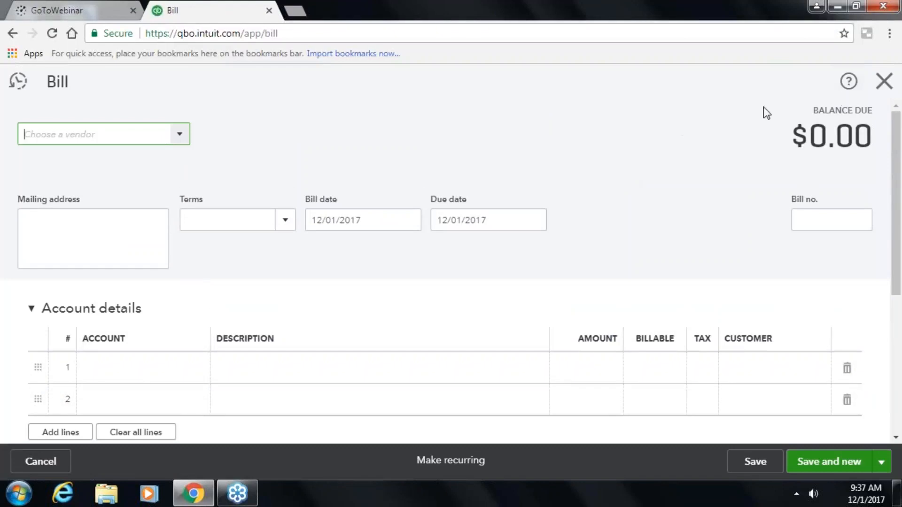
left_click(884, 82)
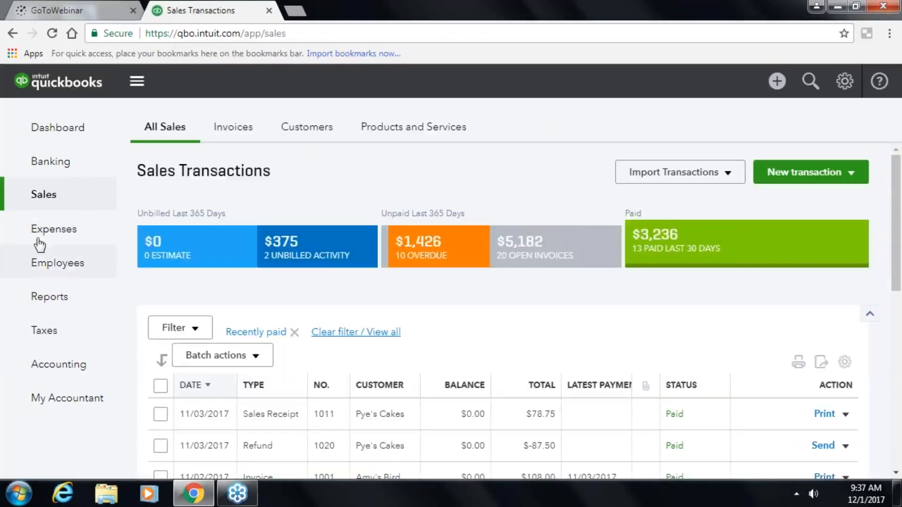
left_click(43, 229)
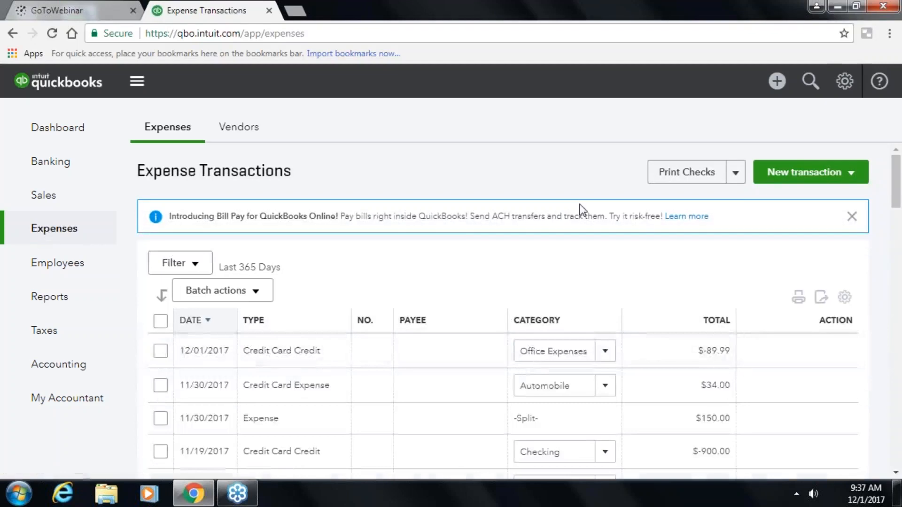
- Search 150.00 to view that expense, close it, and reopen transaction search
left_click(810, 84)
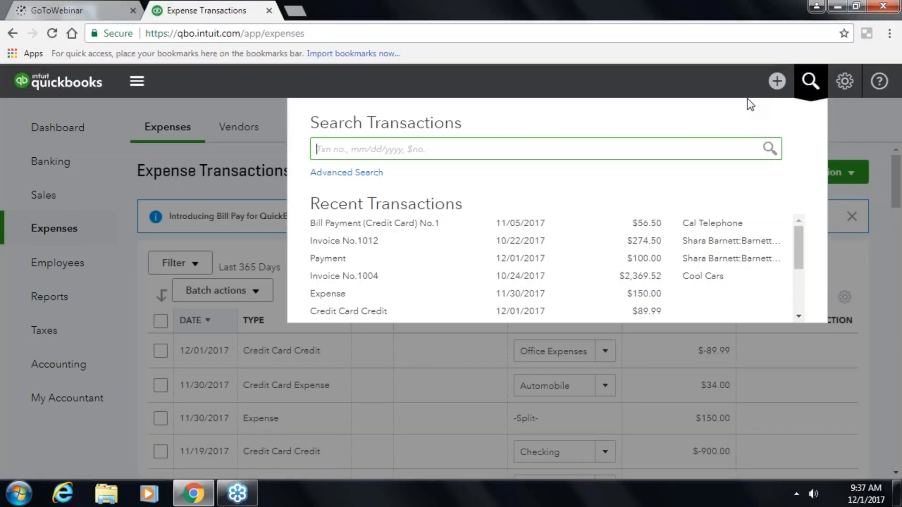
type("1")
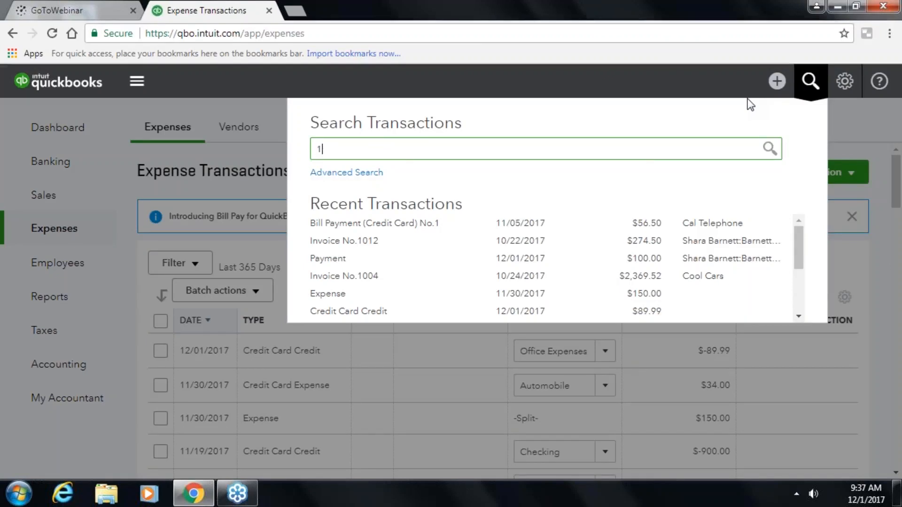
type("50.00")
key("Return")
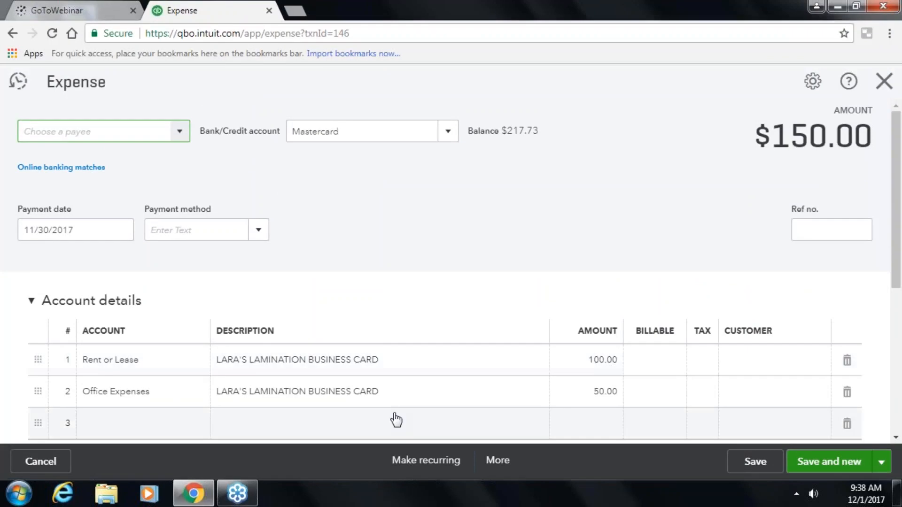
left_click(884, 81)
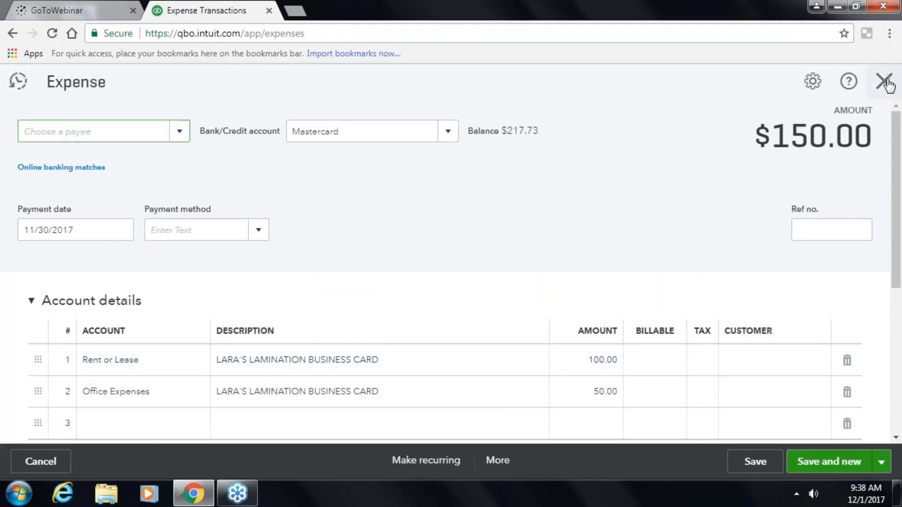
left_click(807, 84)
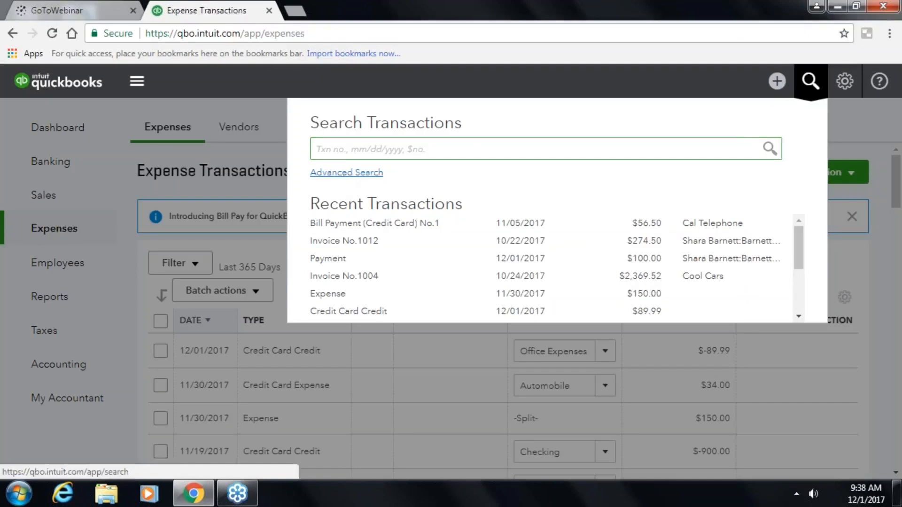
- Open advanced Search on All Transaction Lines, browse the transaction types, then open the gear menu
left_click(347, 174)
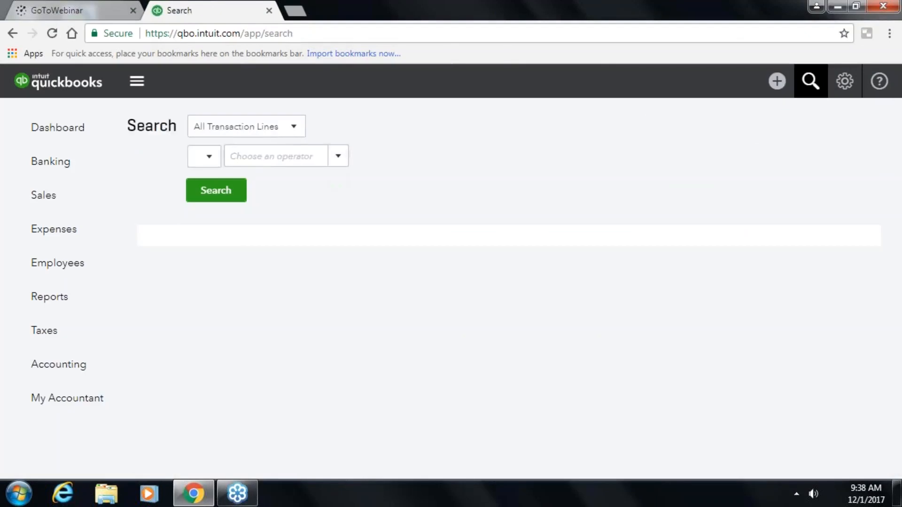
left_click(289, 133)
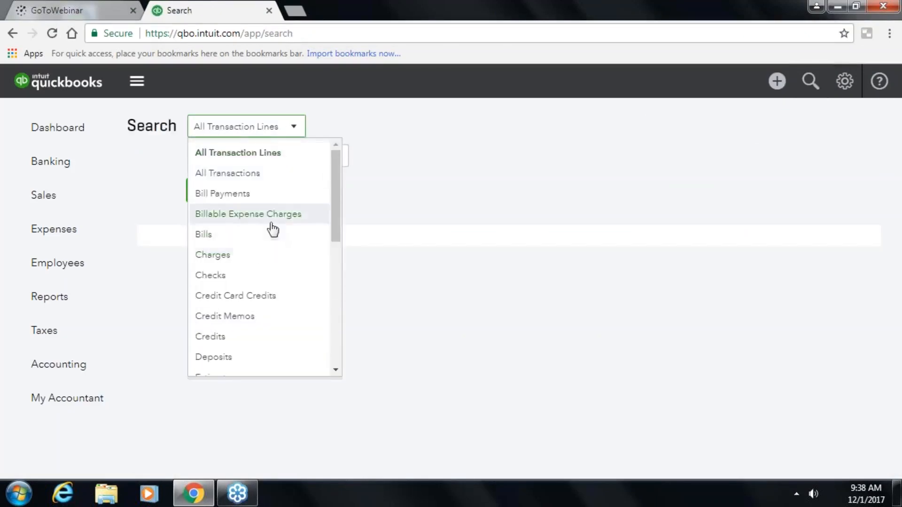
scroll(247, 316, "down", 6)
scroll(247, 319, "down", 1)
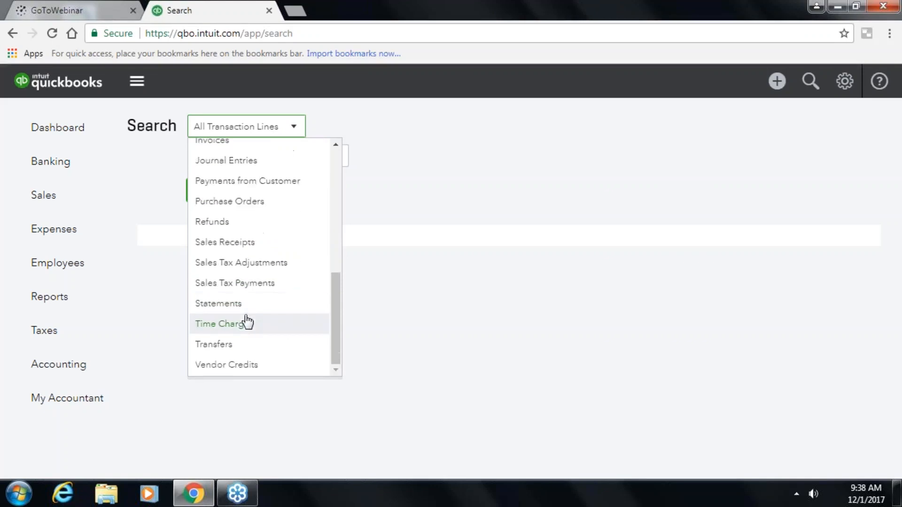
scroll(244, 333, "up", 3)
scroll(243, 334, "up", 5)
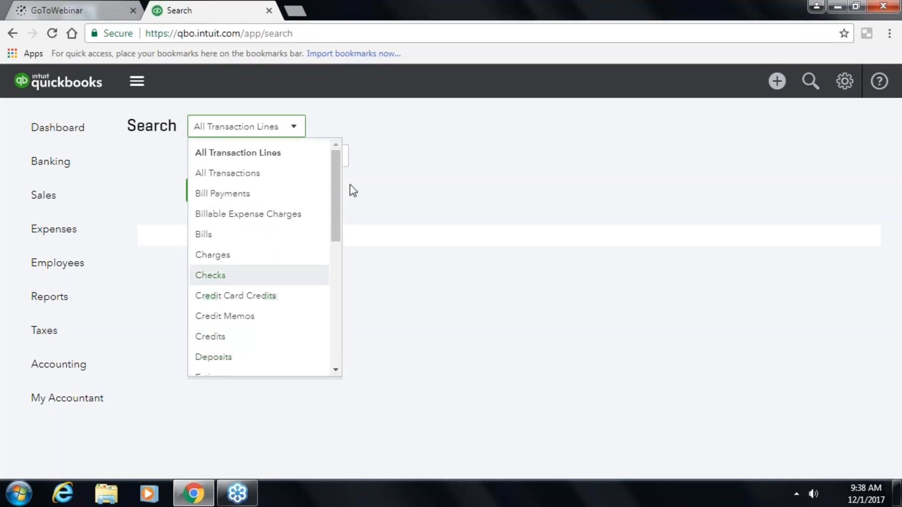
left_click(373, 170)
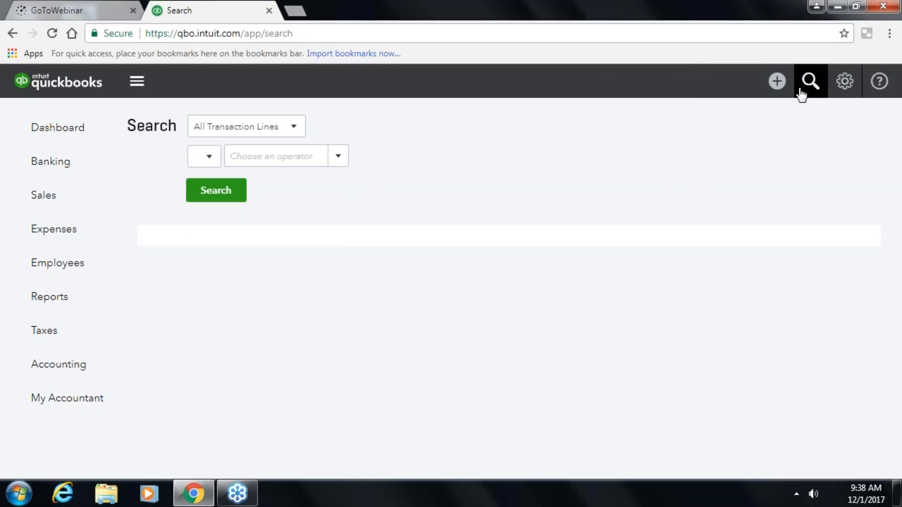
left_click(845, 88)
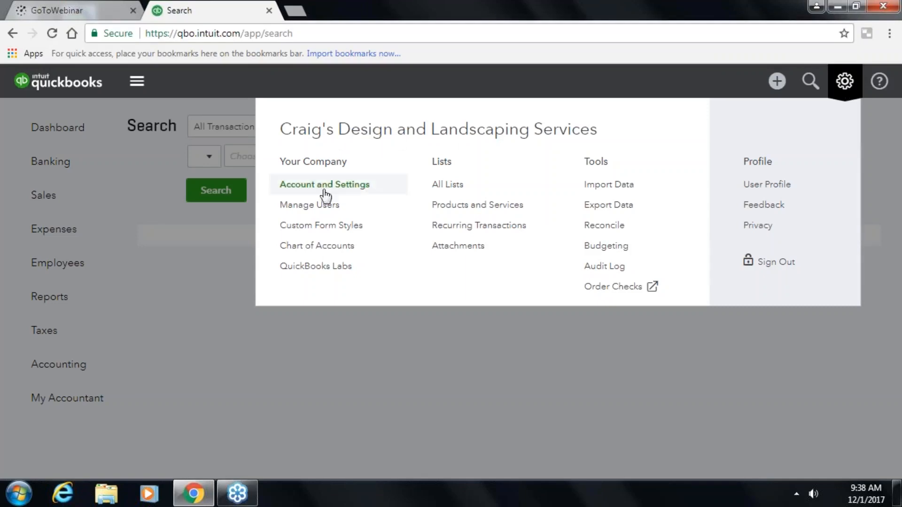
- Look through the Company tab of Account and Settings, then close it with Done
left_click(325, 185)
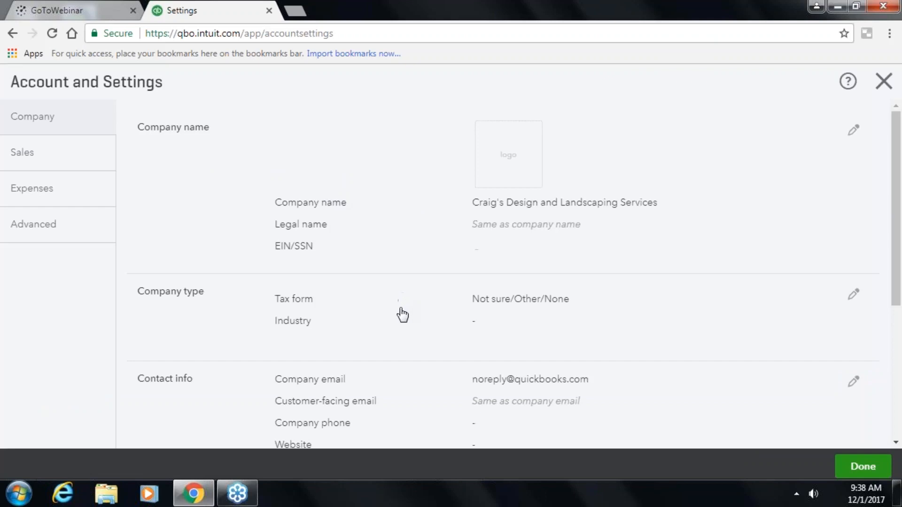
scroll(412, 273, "down", 2)
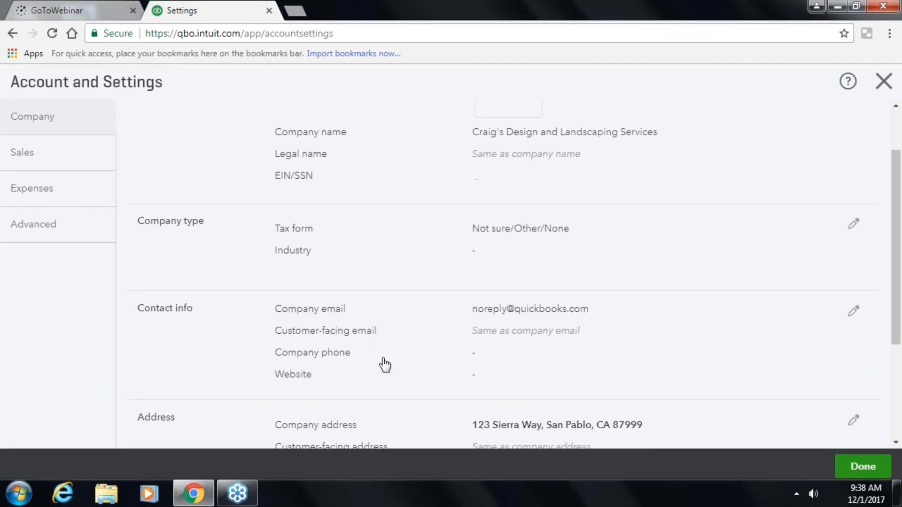
scroll(382, 365, "down", 3)
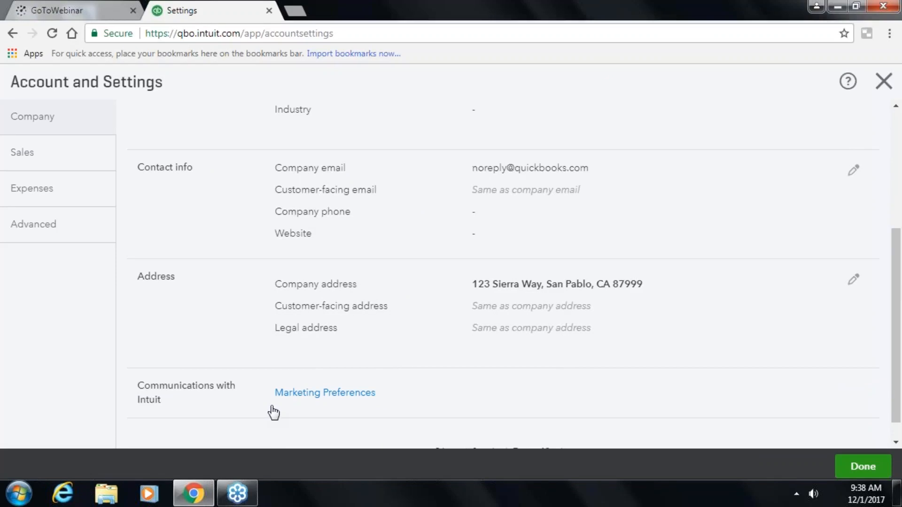
scroll(271, 415, "down", 1)
scroll(502, 275, "up", 5)
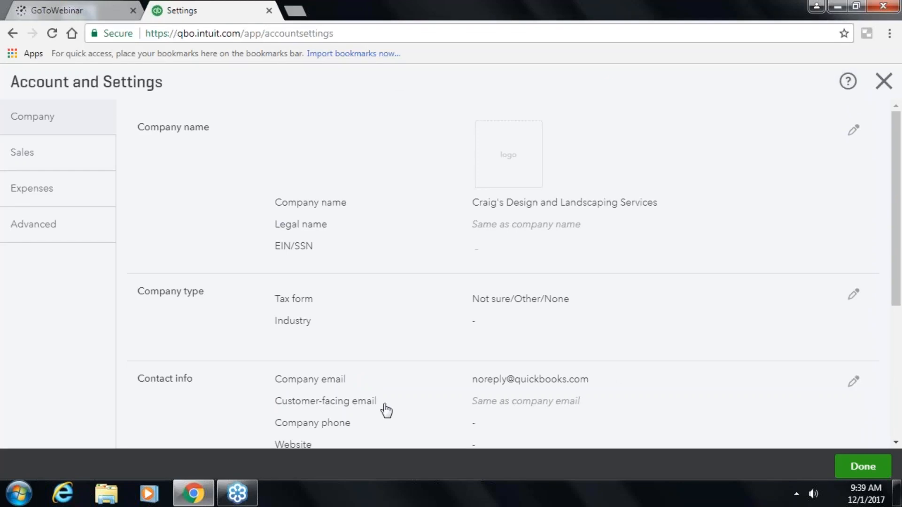
left_click(863, 467)
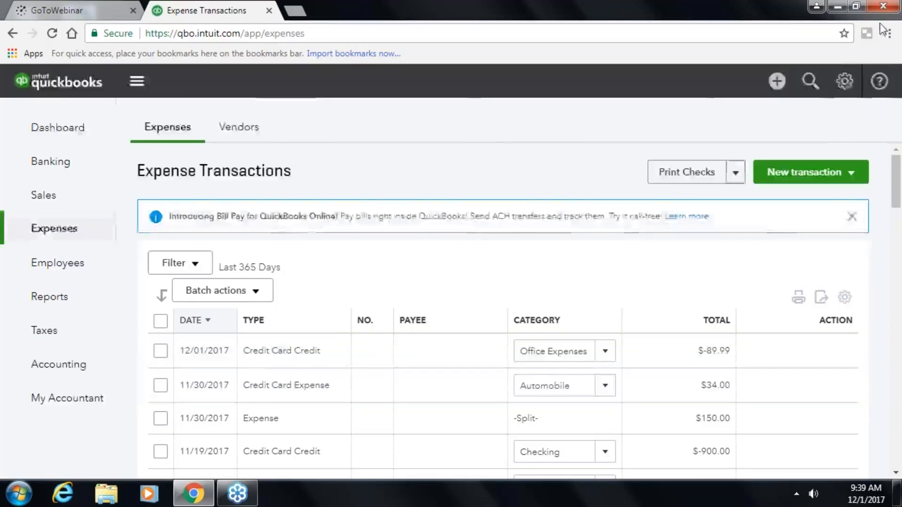
- Open Manage Users from the gear menu and begin inviting an accountant
left_click(841, 82)
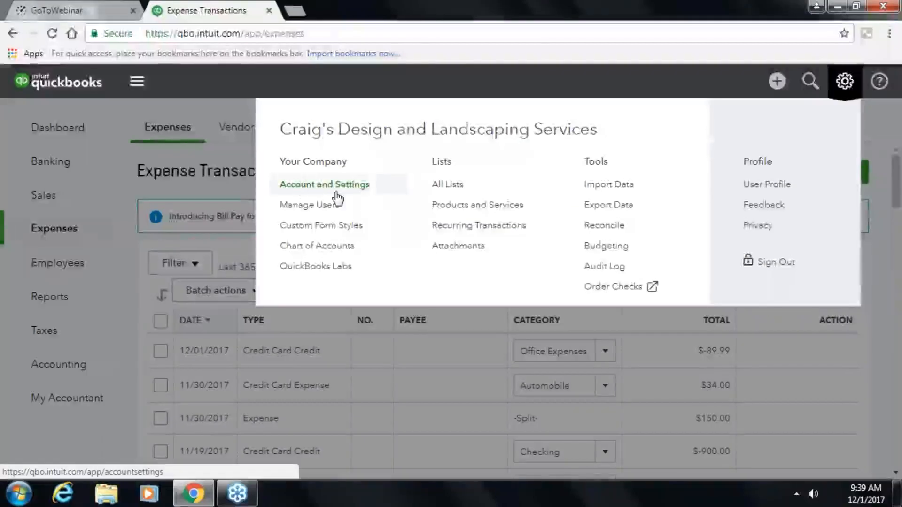
left_click(328, 210)
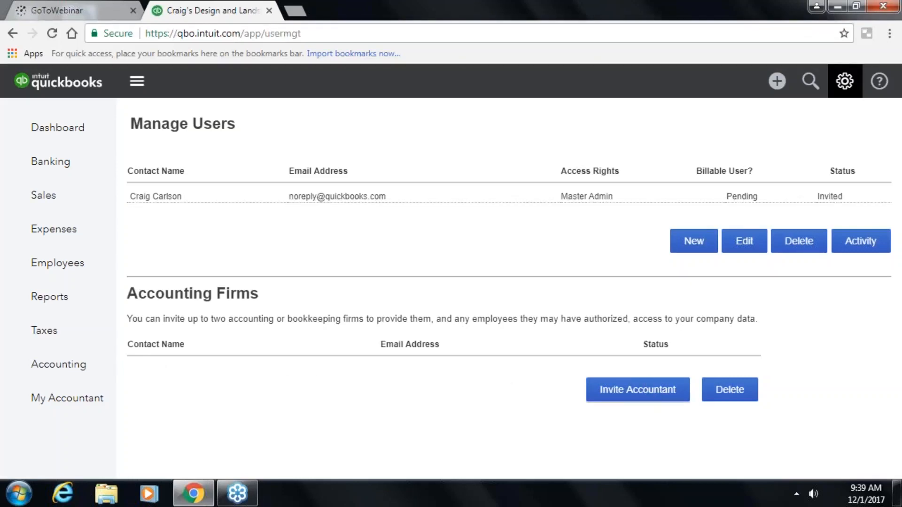
left_click(609, 399)
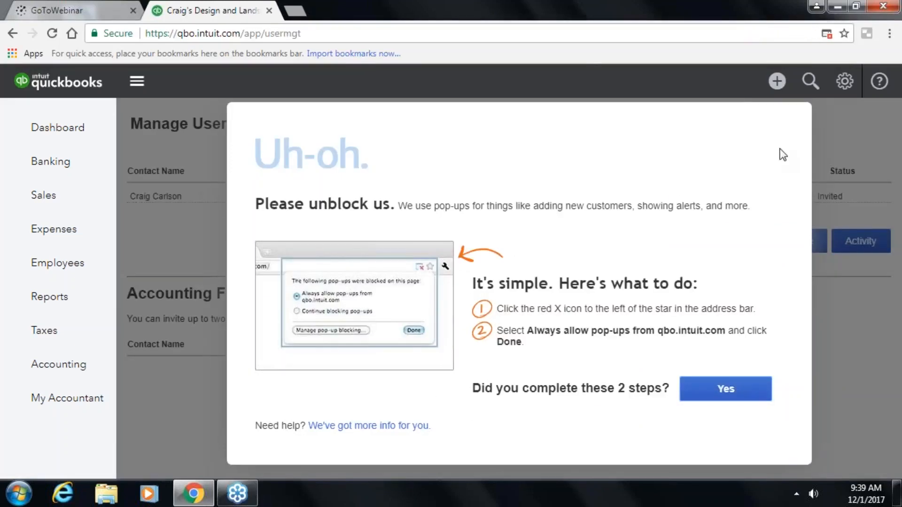
- Confirm pop-ups are unblocked, go back, and open the pop-up help in a new tab
left_click(712, 393)
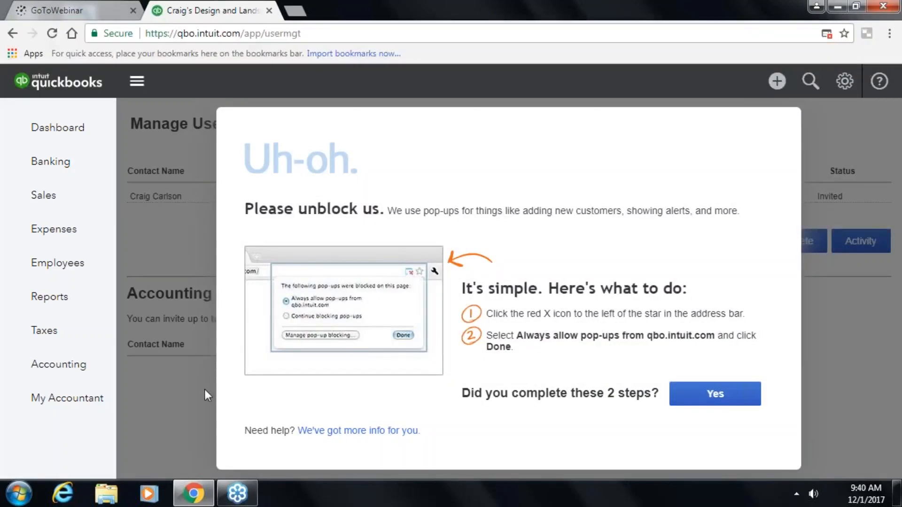
right_click(443, 382)
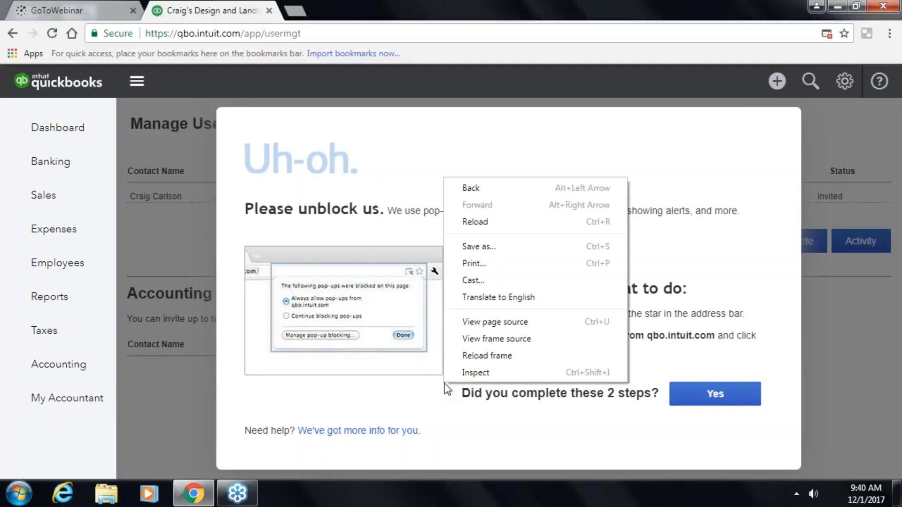
left_click(466, 188)
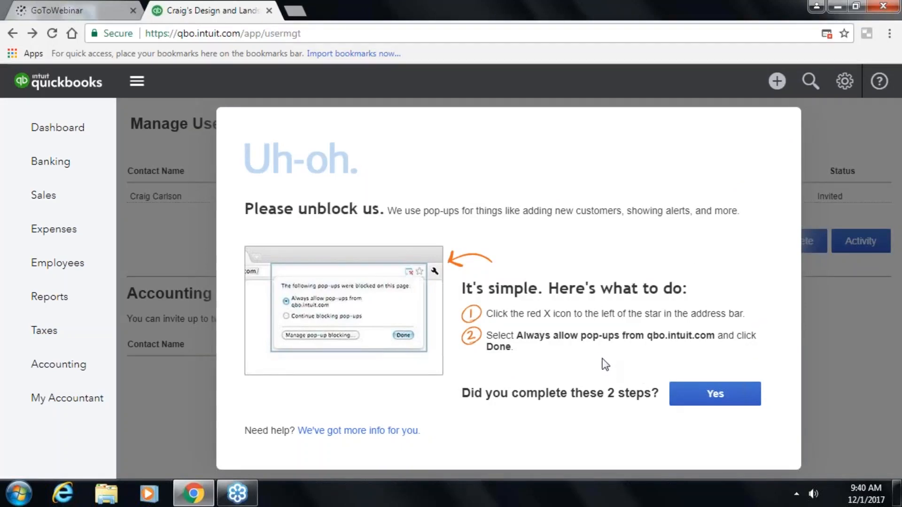
left_click(389, 431)
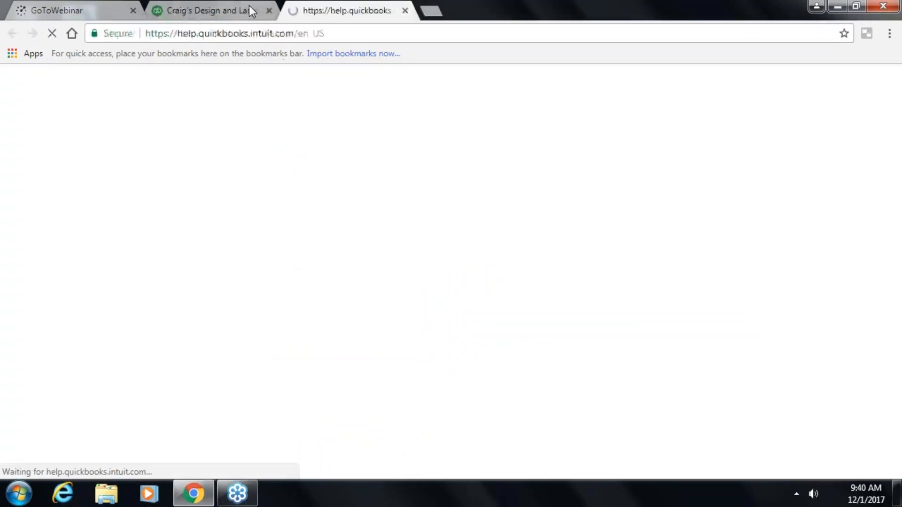
left_click(247, 7)
- Confirm the pop-up unblock again and select the notice's text
left_click(715, 393)
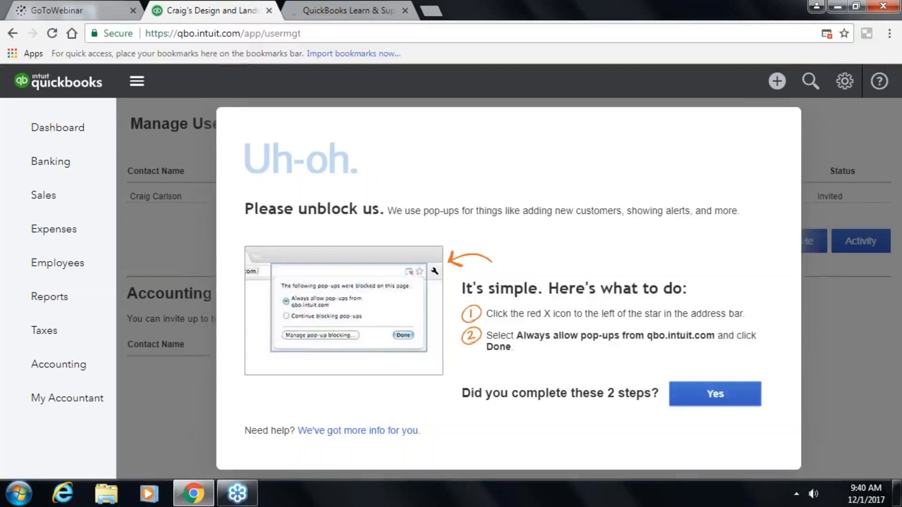
left_click(715, 394)
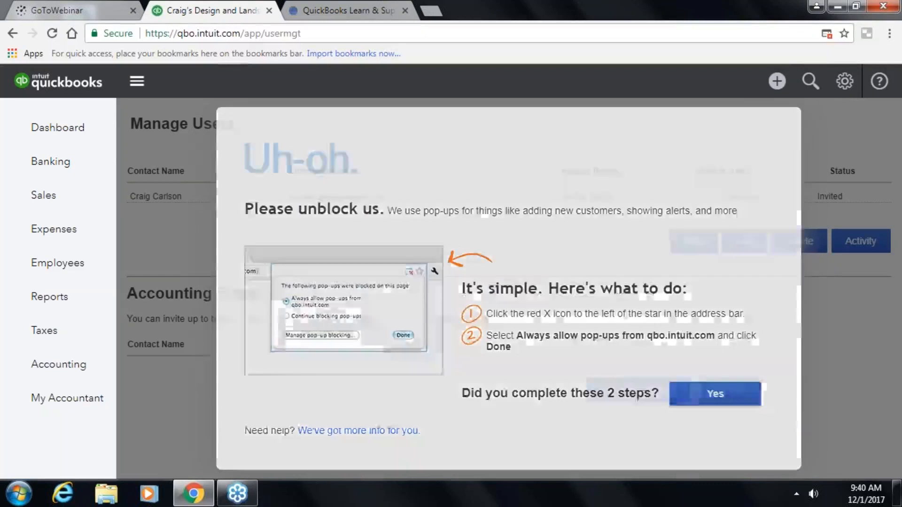
mouse_move(372, 209)
left_mouse_down()
mouse_move(246, 208)
mouse_move(362, 210)
left_mouse_up()
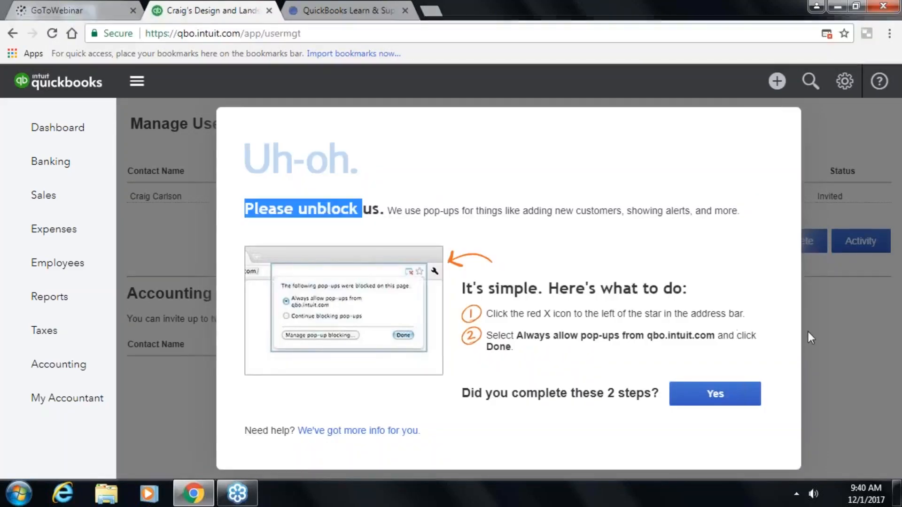
left_click(766, 382)
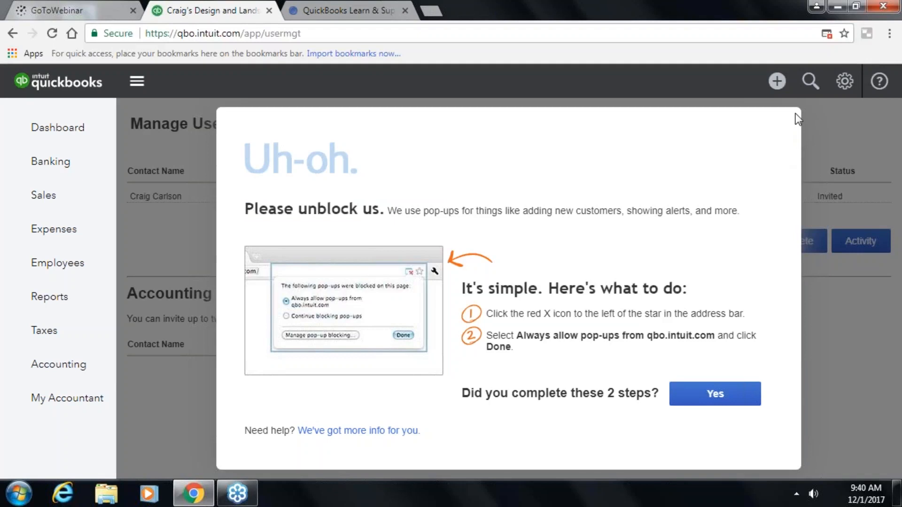
double_click(813, 117)
right_click(774, 124)
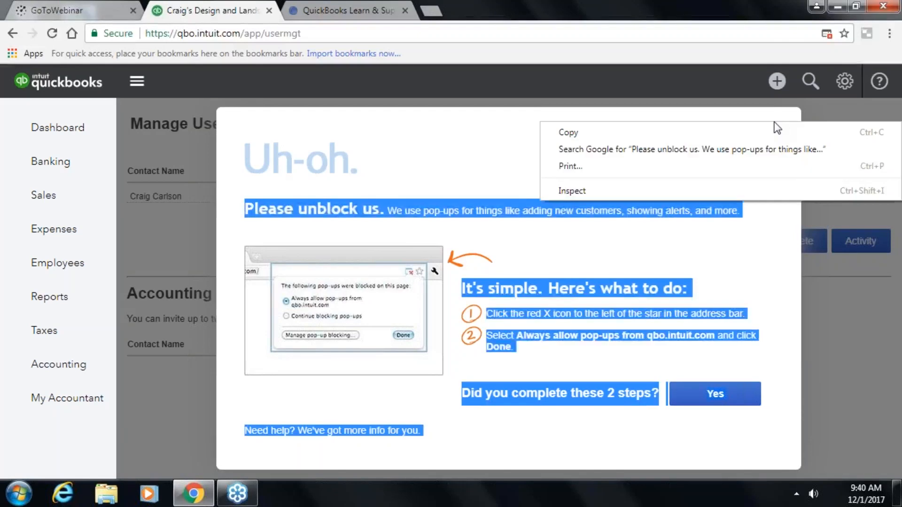
left_click(686, 101)
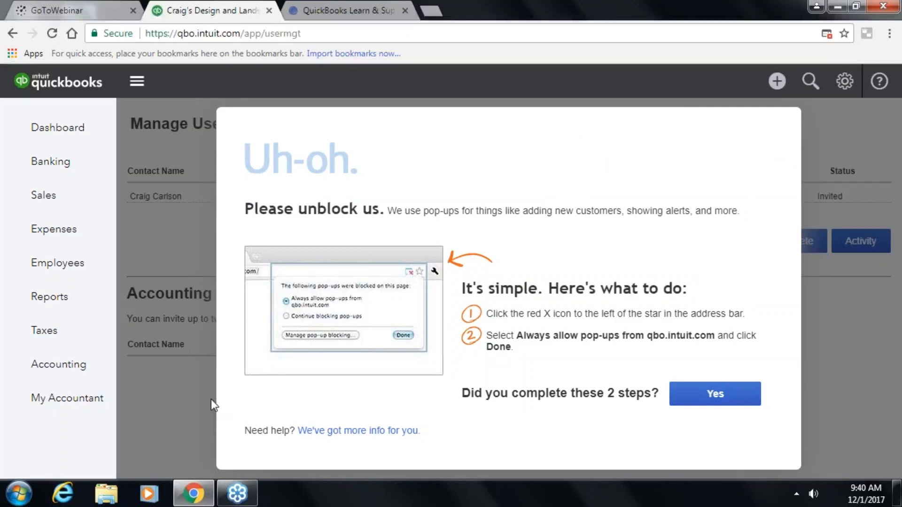
- Open the pop-up help page again, then go to Banking's Bank Rules page
left_click(319, 429)
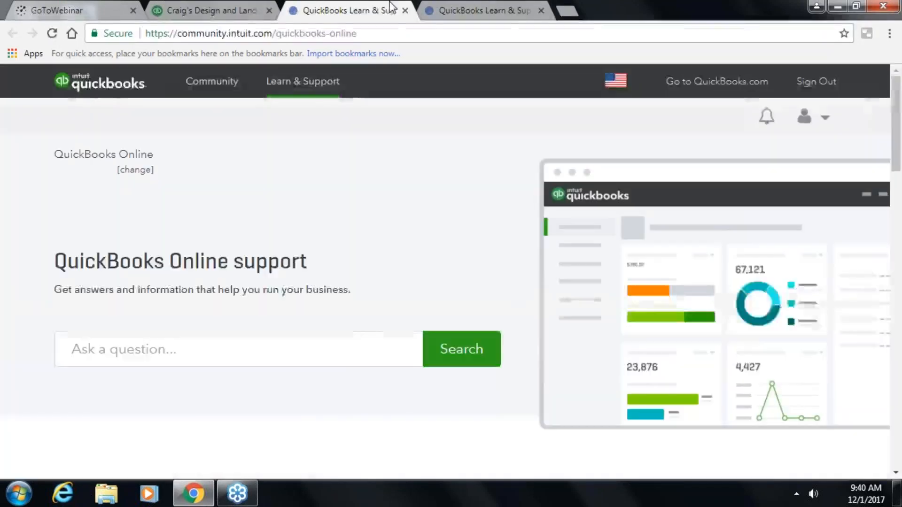
left_click(214, 11)
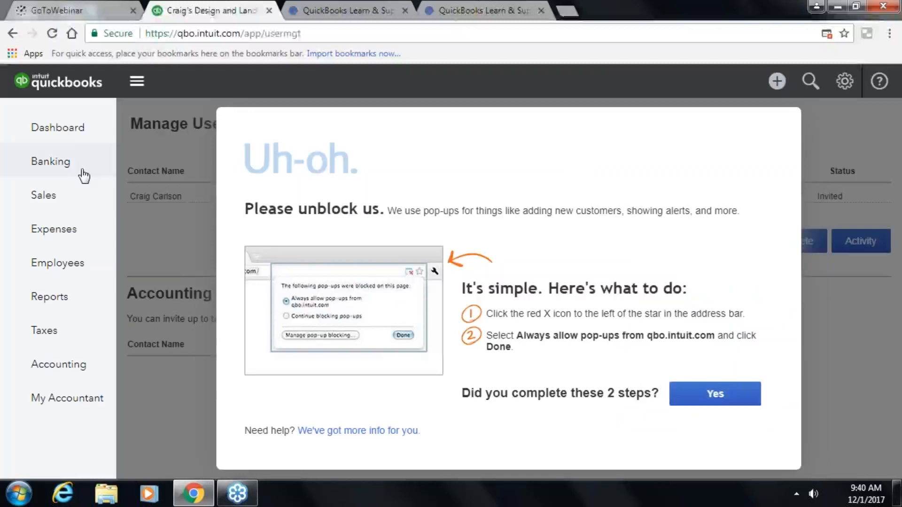
left_click(70, 169)
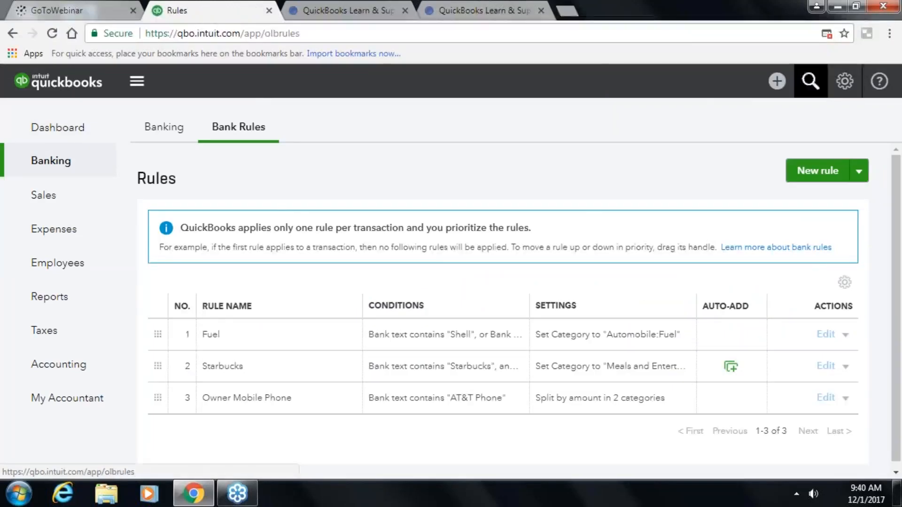
- Open Manage Users and select the Master Admin user
left_click(845, 81)
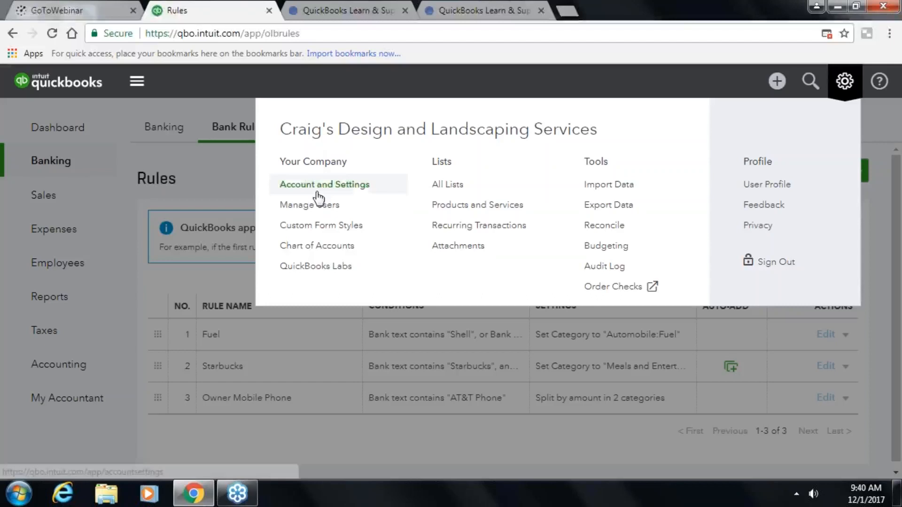
left_click(317, 208)
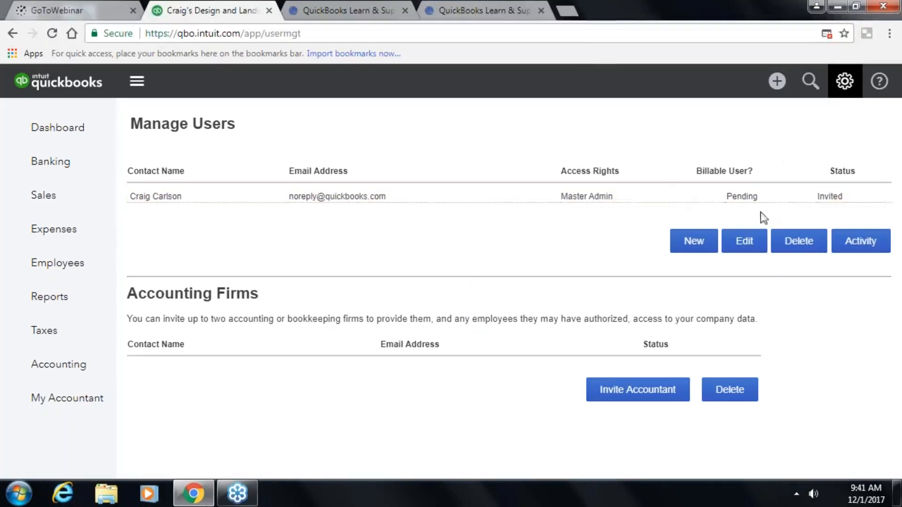
left_click(836, 199)
- View the empty Custom Form Styles list, then open the Chart of Accounts
left_click(844, 81)
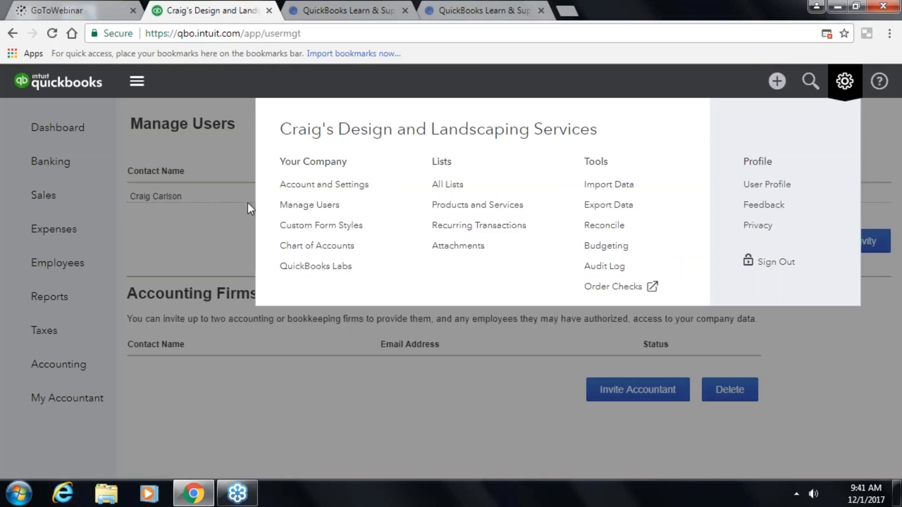
left_click(296, 226)
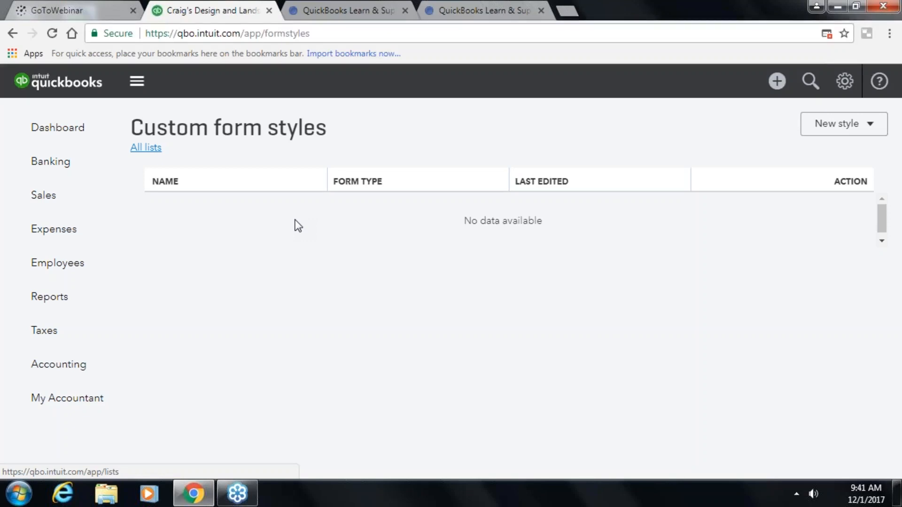
left_click(844, 82)
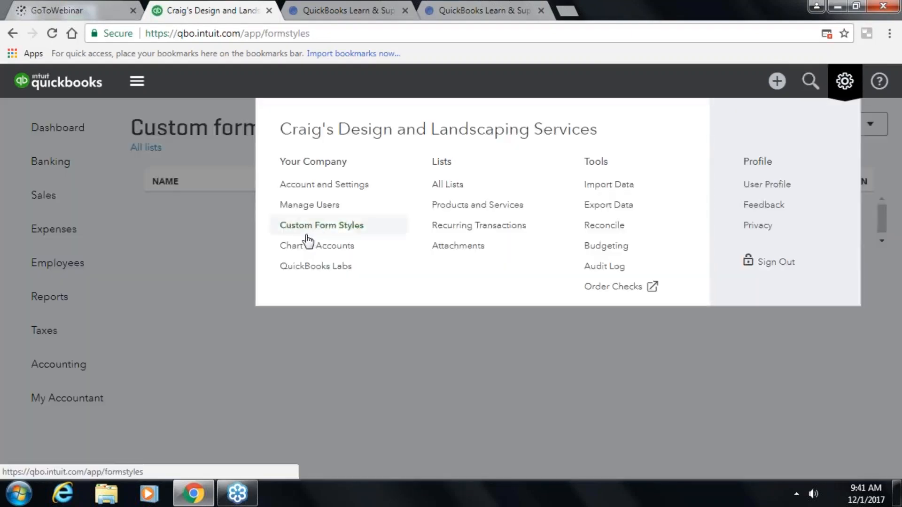
left_click(301, 249)
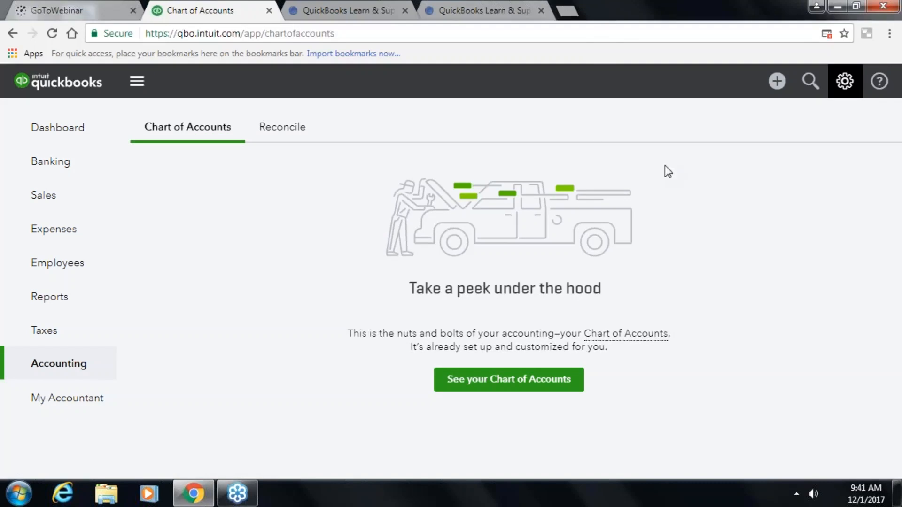
- Rename the Checking account to 'State Bank Checking' and save it
left_click(510, 391)
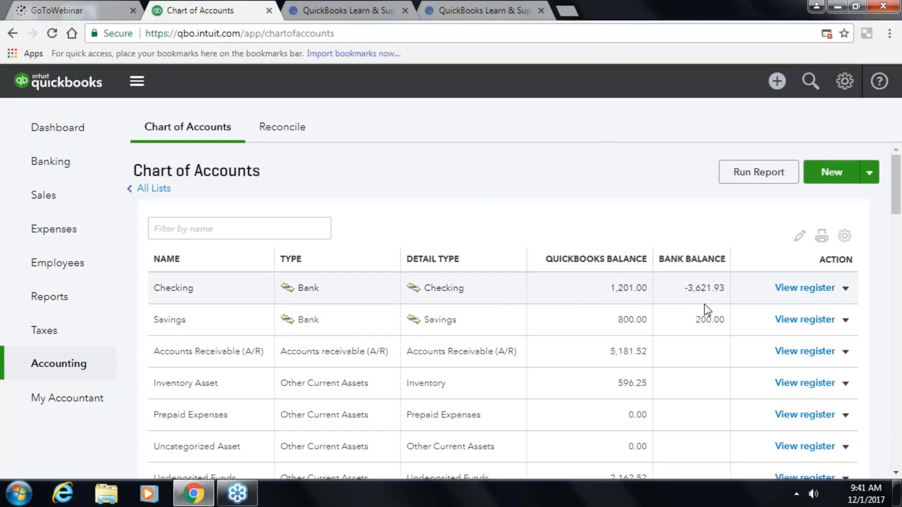
left_click(846, 289)
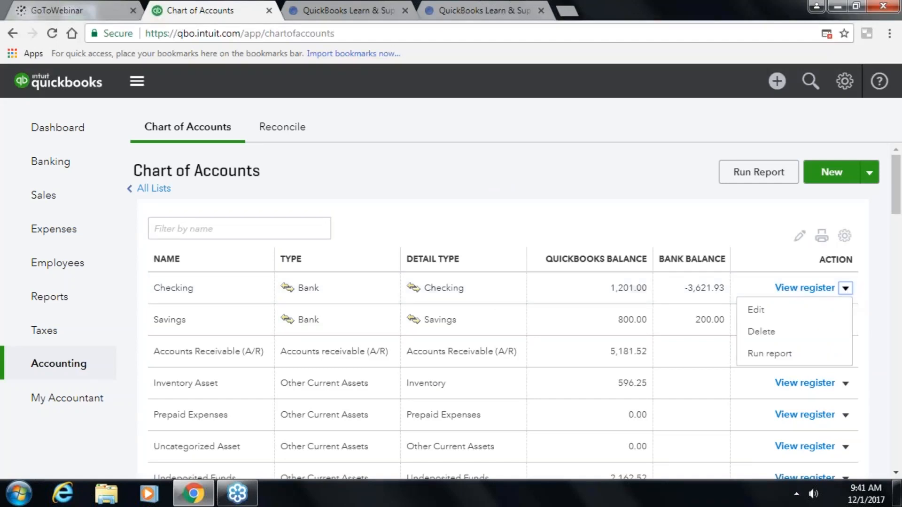
left_click(757, 314)
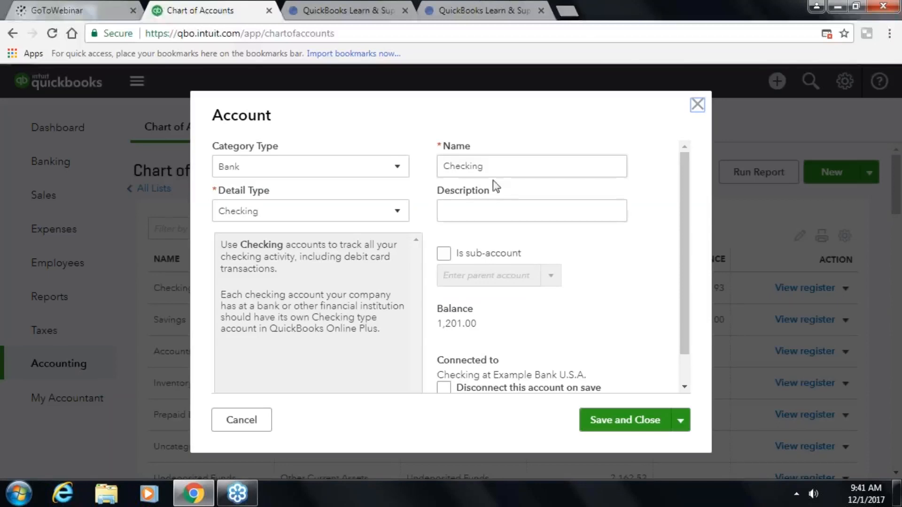
double_click(446, 172)
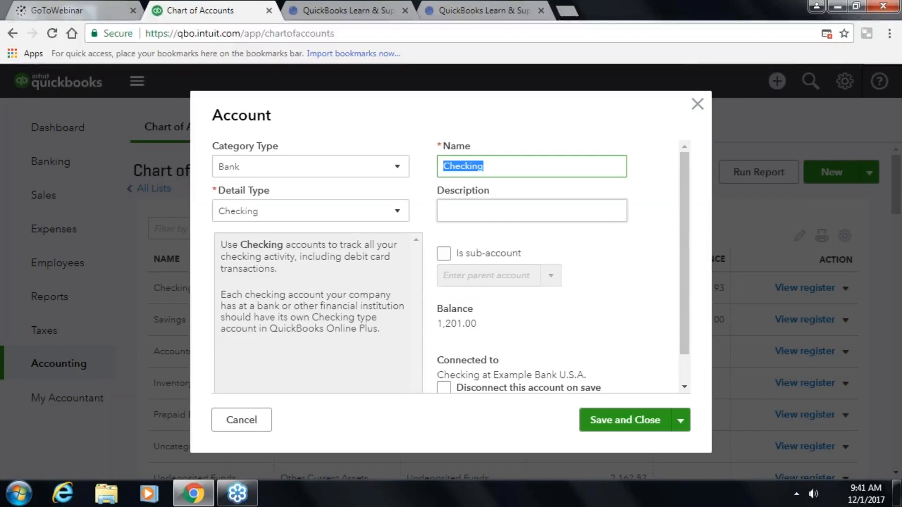
left_click(444, 167)
type("State")
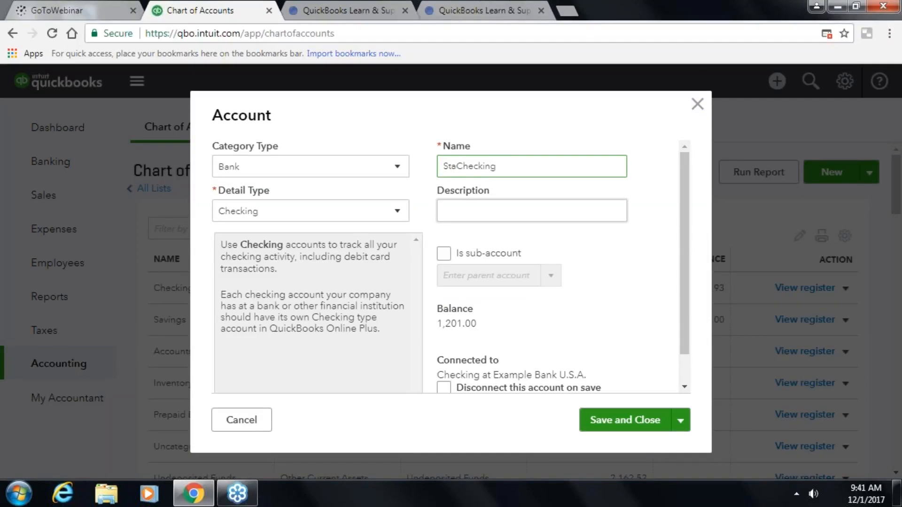
type(" Bank")
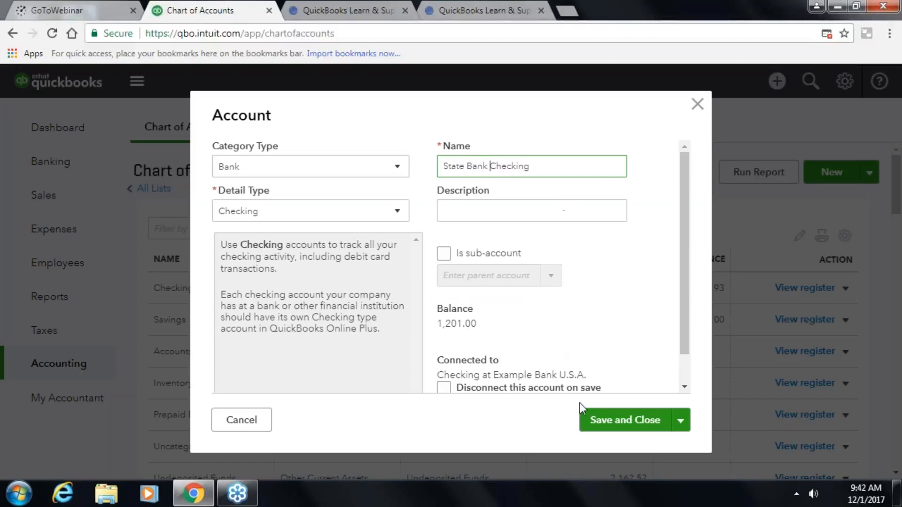
left_click(603, 423)
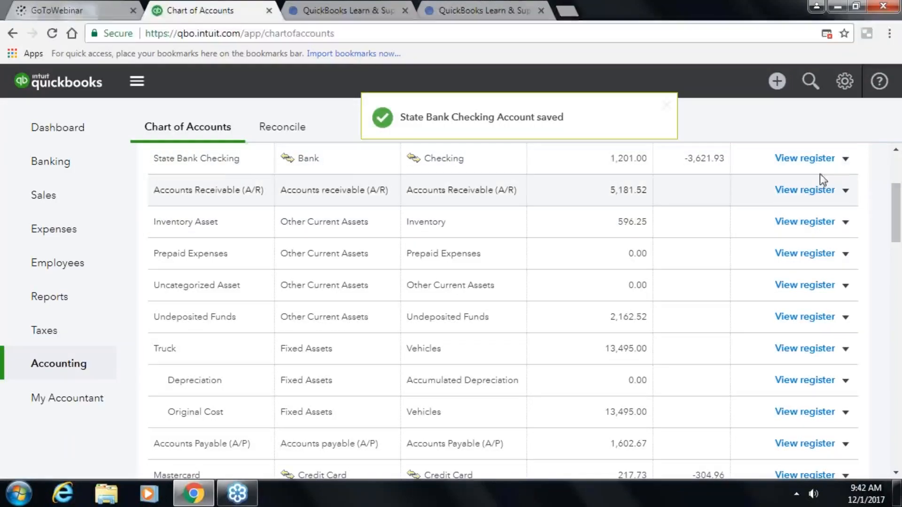
- Open the State Bank Checking bank register
left_click(846, 160)
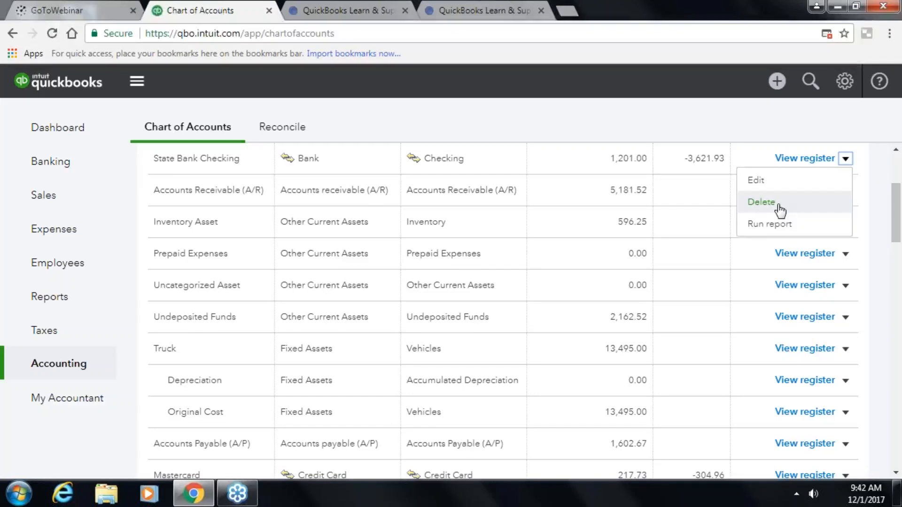
left_click(779, 207)
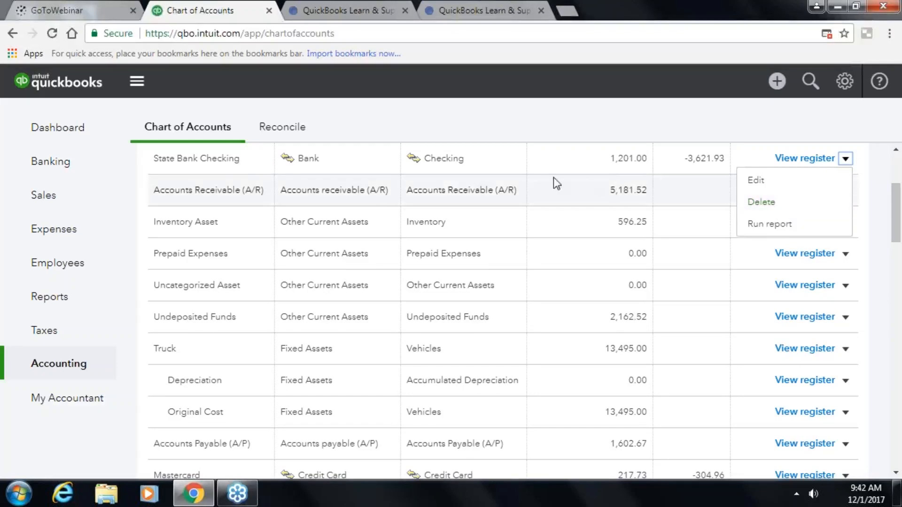
left_click(806, 158)
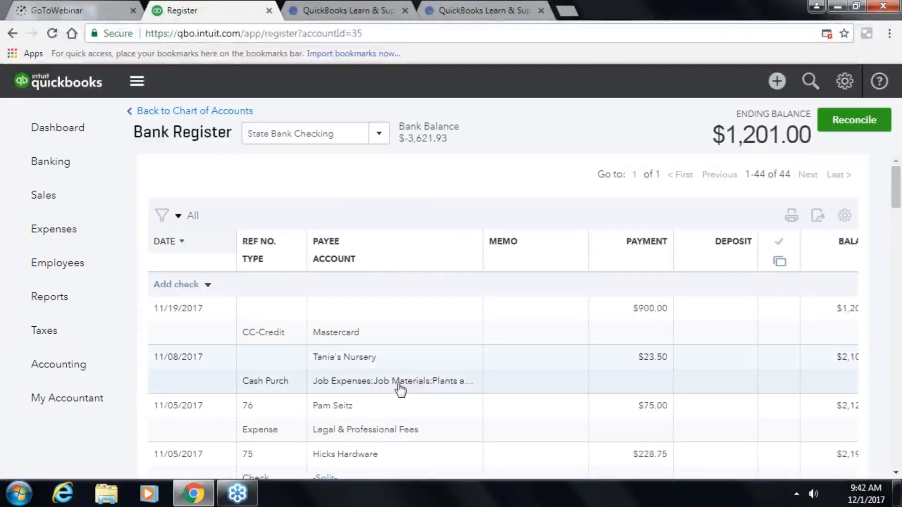
- Switch the register to the Truck asset account, then return to the Chart of Accounts
left_click(379, 133)
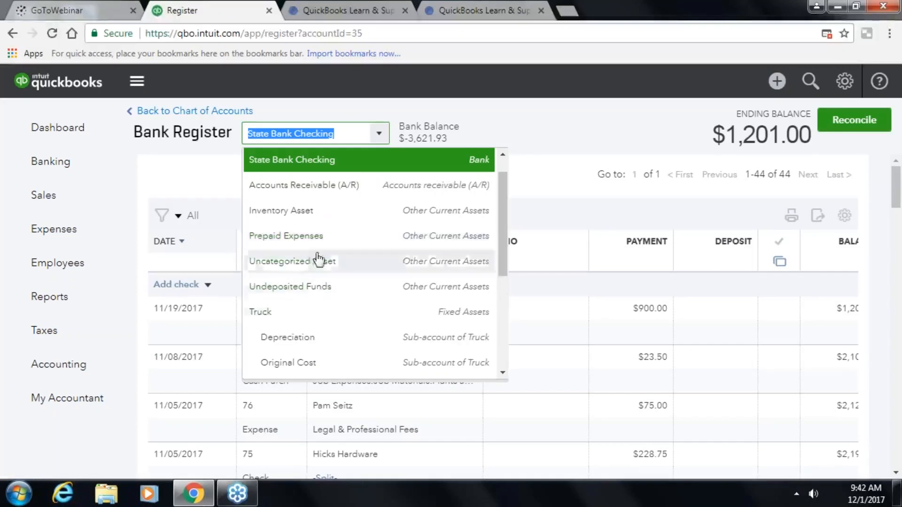
scroll(405, 351, "down", 4)
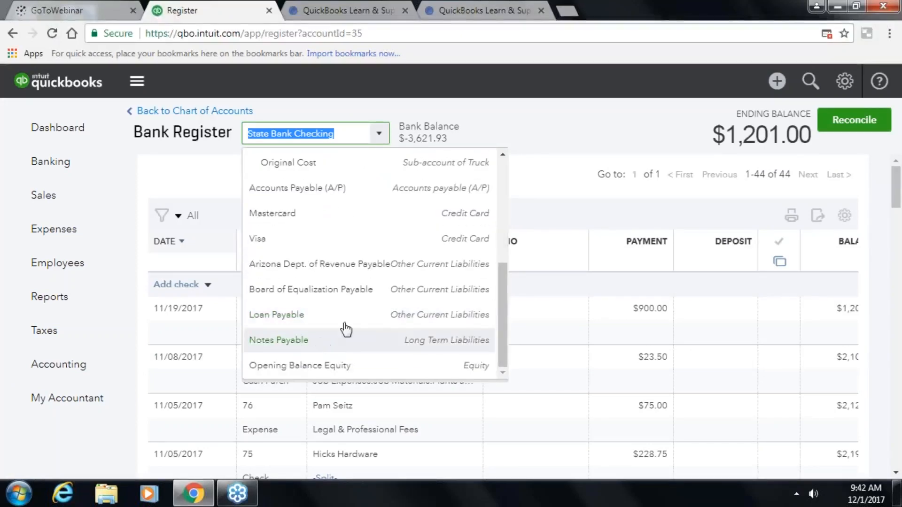
scroll(410, 294, "up", 5)
scroll(413, 285, "down", 2)
scroll(413, 285, "up", 2)
left_click(346, 349)
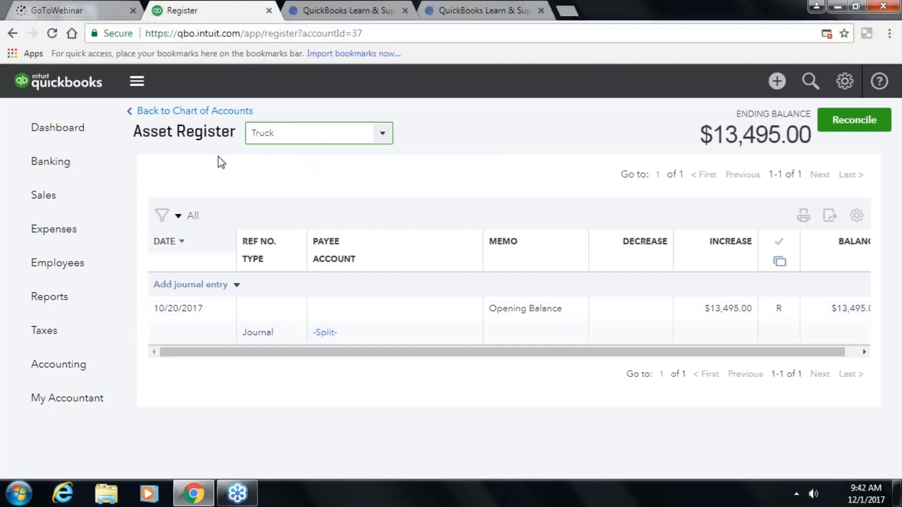
left_click(187, 112)
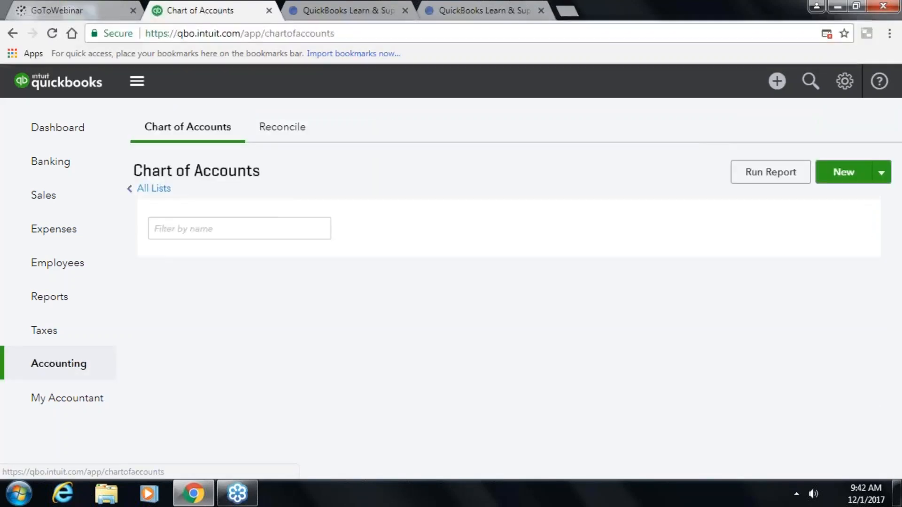
- Check the Labor sub-account's action options under Landscaping Services, then open the gear menu
scroll(593, 256, "down", 7)
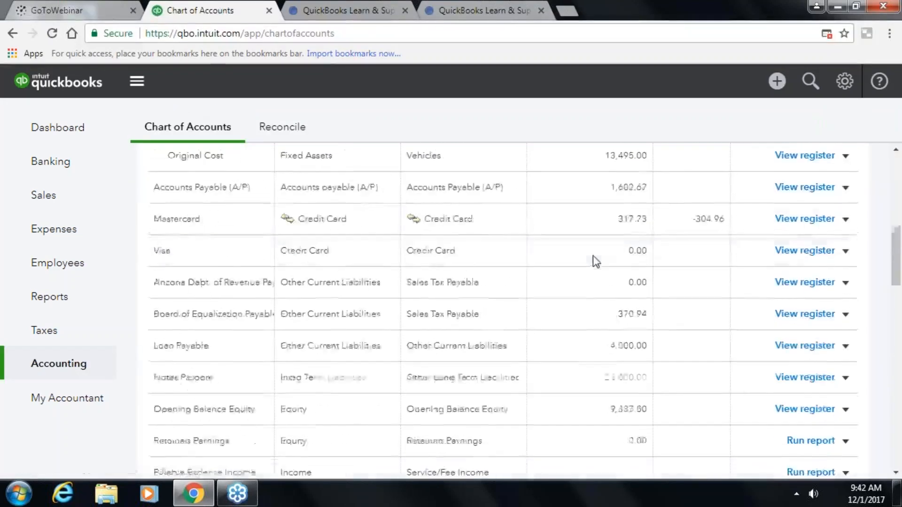
scroll(593, 256, "down", 10)
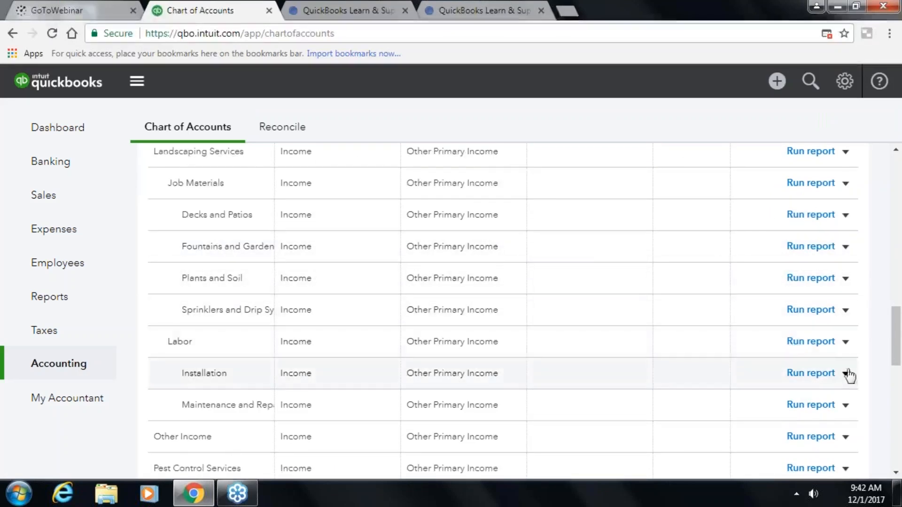
left_click(848, 344)
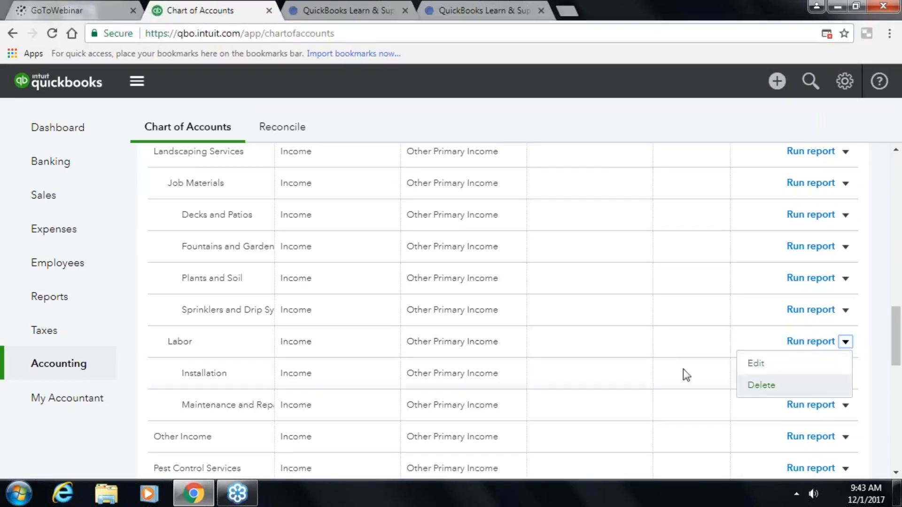
scroll(666, 369, "down", 5)
scroll(666, 367, "up", 8)
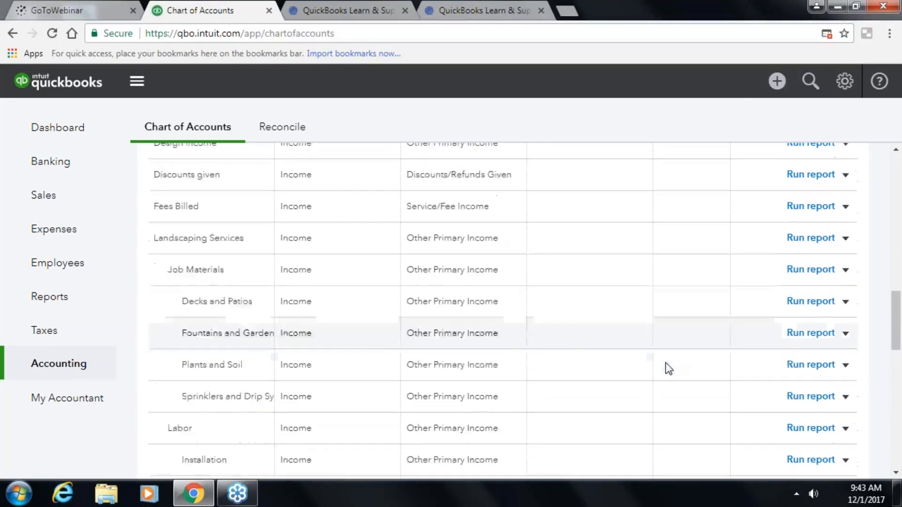
scroll(668, 368, "down", 3)
left_click(844, 89)
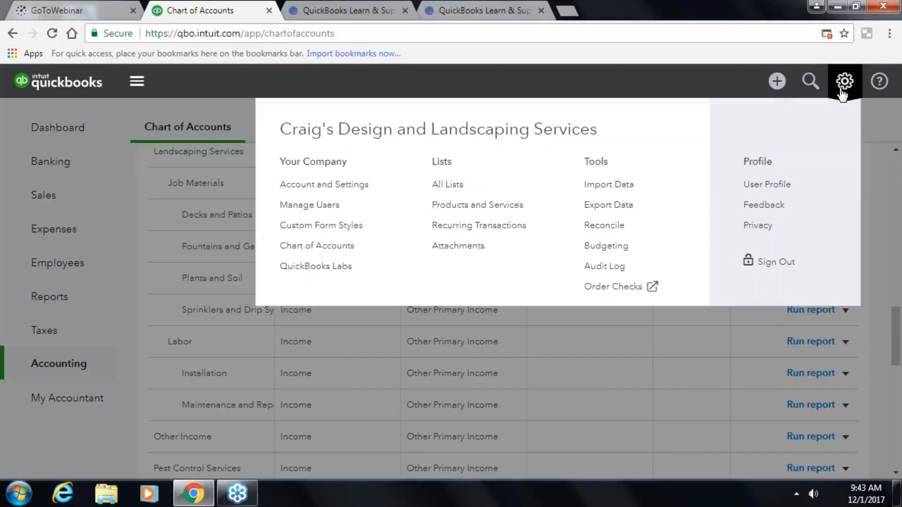
- Open QuickBooks Labs and browse experimental features like Easy-to-navigate reports and SmartScan
left_click(303, 266)
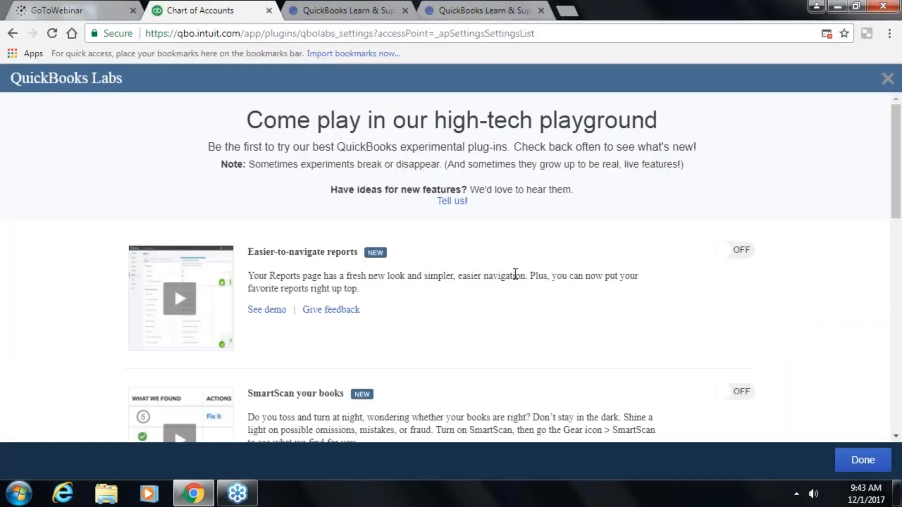
scroll(516, 274, "down", 13)
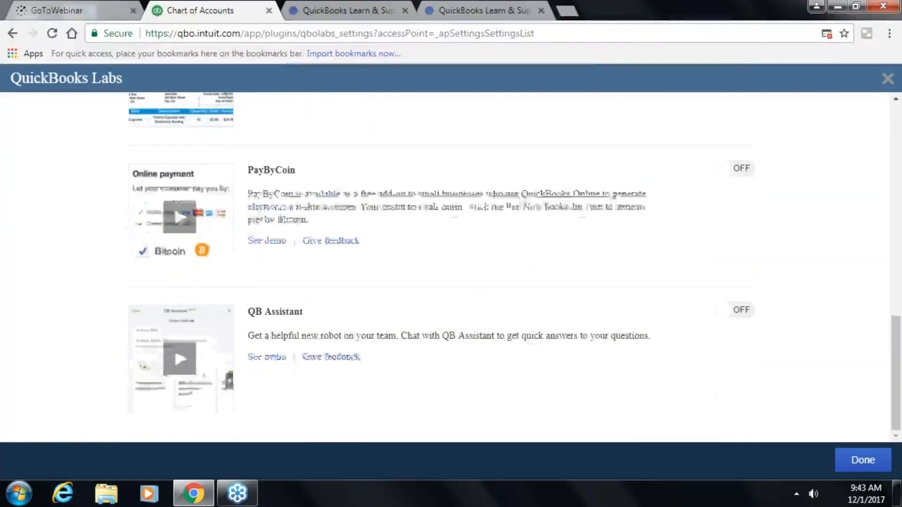
scroll(519, 275, "up", 15)
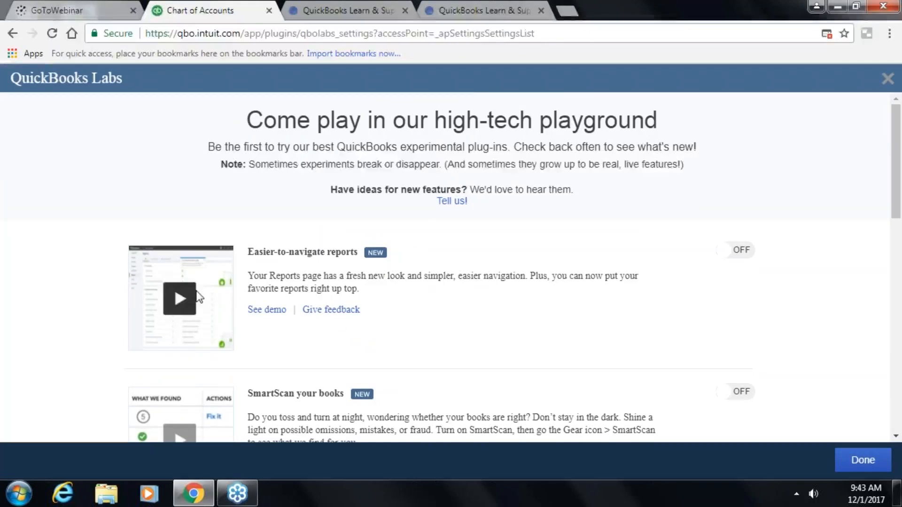
scroll(456, 341, "down", 2)
scroll(457, 337, "up", 2)
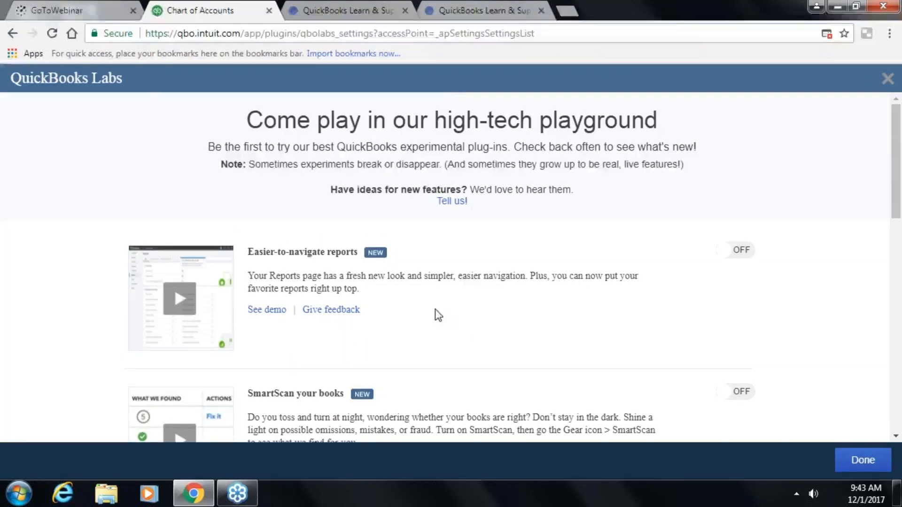
- Close QuickBooks Labs and browse the All Lists page
left_click(885, 80)
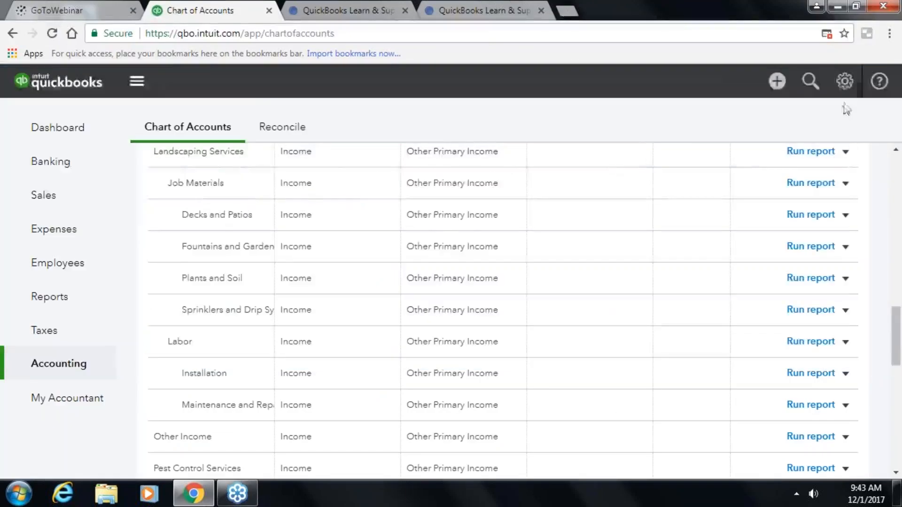
left_click(843, 94)
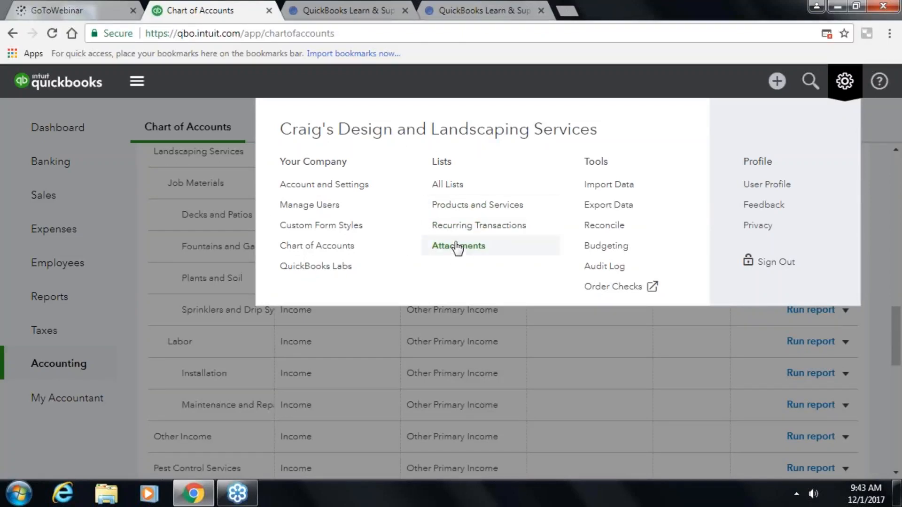
left_click(446, 185)
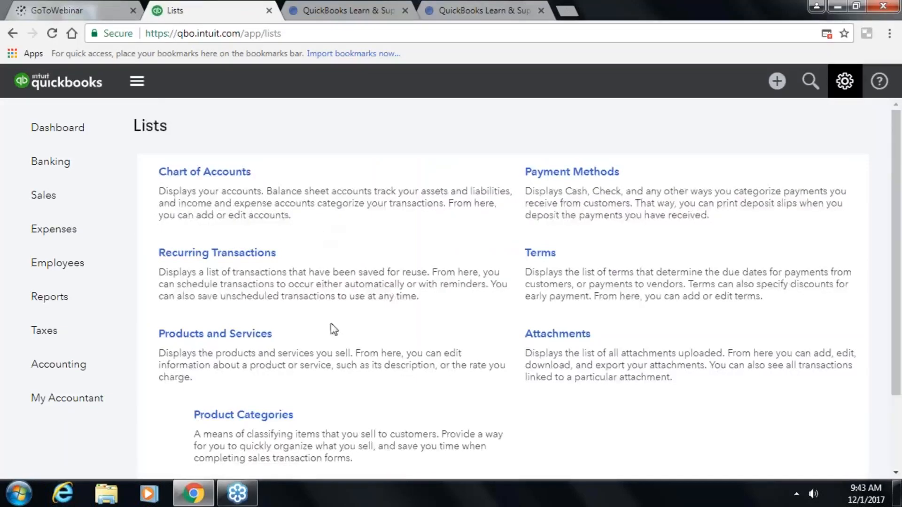
scroll(331, 323, "down", 2)
scroll(336, 331, "up", 2)
- Show the All Reports categories on the Reports page
left_click(28, 296)
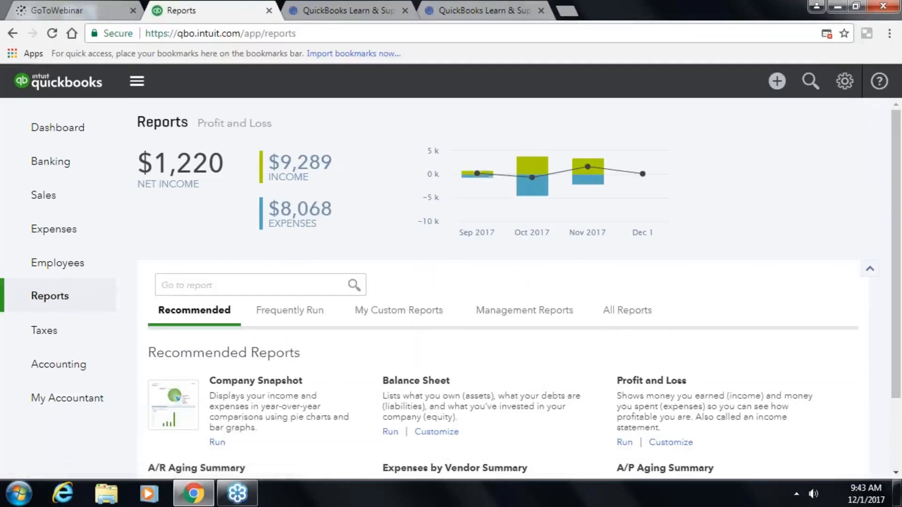
left_click(625, 314)
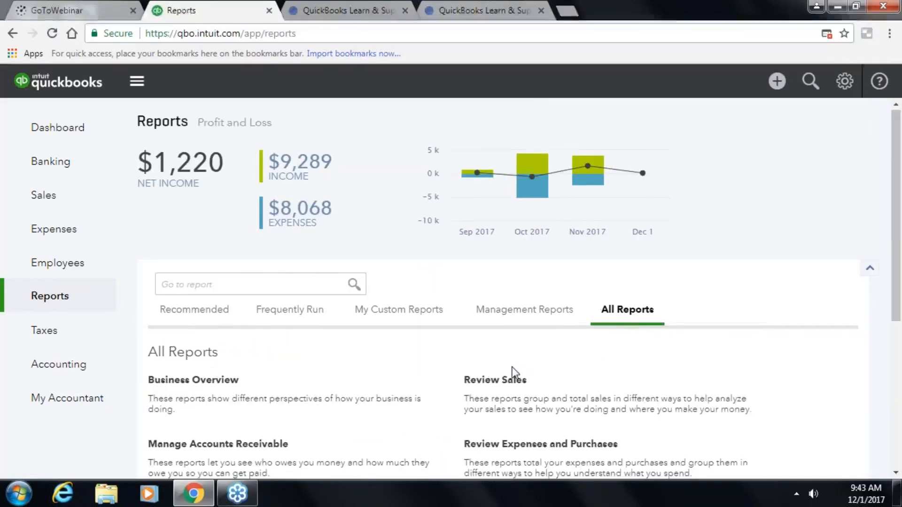
scroll(515, 373, "down", 5)
scroll(509, 368, "up", 5)
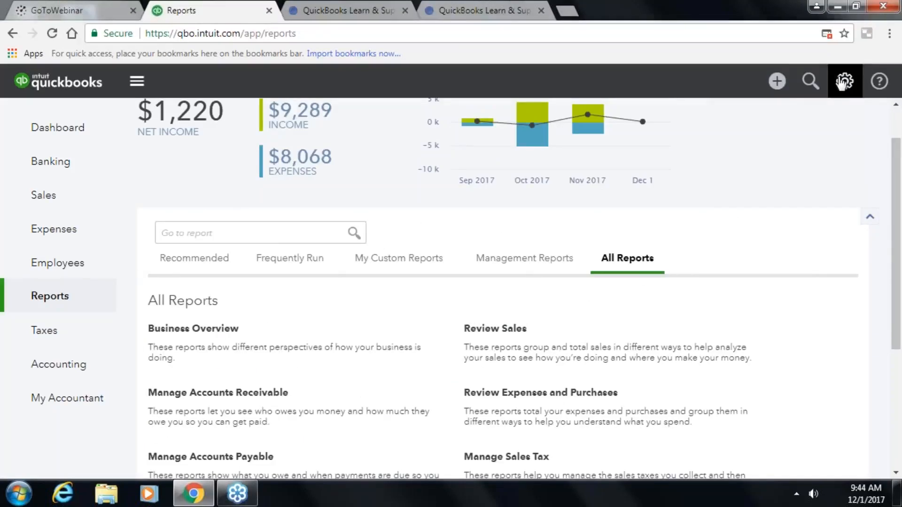
left_click(843, 82)
left_click(450, 205)
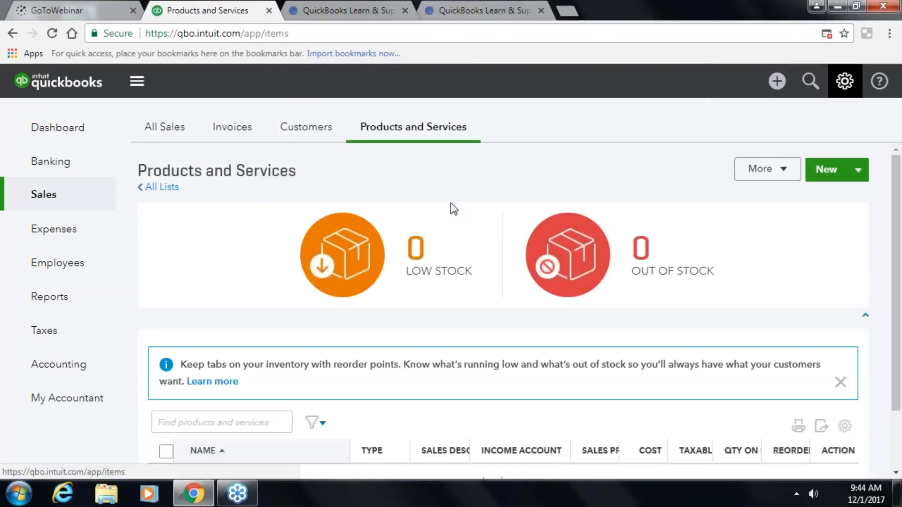
scroll(389, 387, "down", 4)
scroll(389, 387, "down", 2)
scroll(389, 387, "up", 3)
scroll(389, 388, "down", 6)
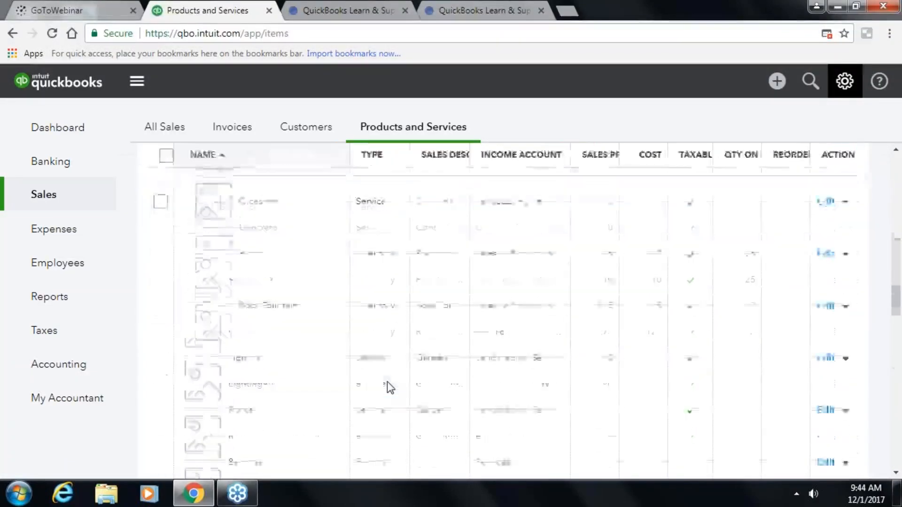
scroll(387, 382, "down", 15)
scroll(387, 382, "up", 12)
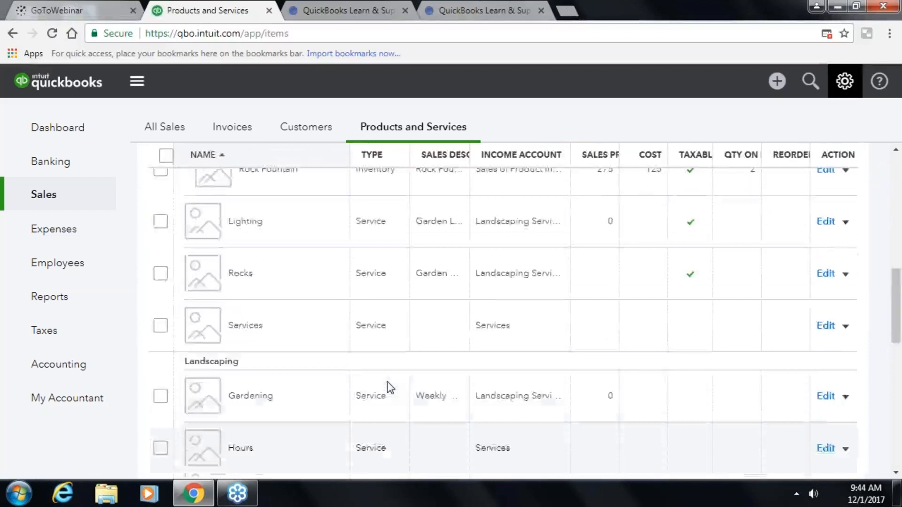
scroll(387, 381, "up", 10)
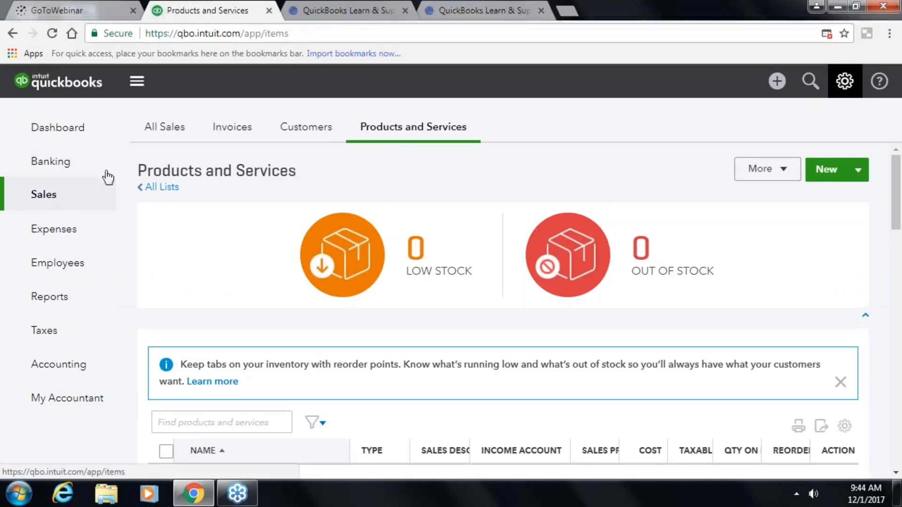
scroll(485, 387, "down", 5)
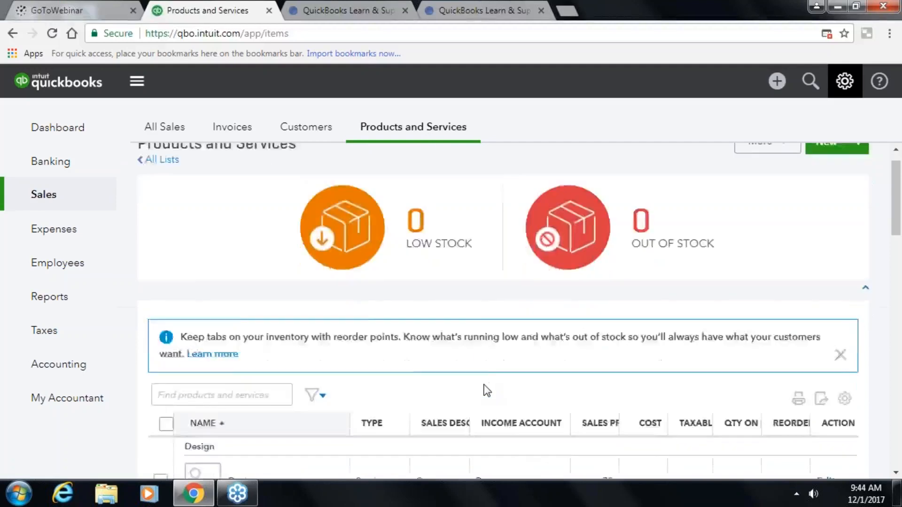
scroll(489, 392, "up", 5)
scroll(496, 395, "down", 3)
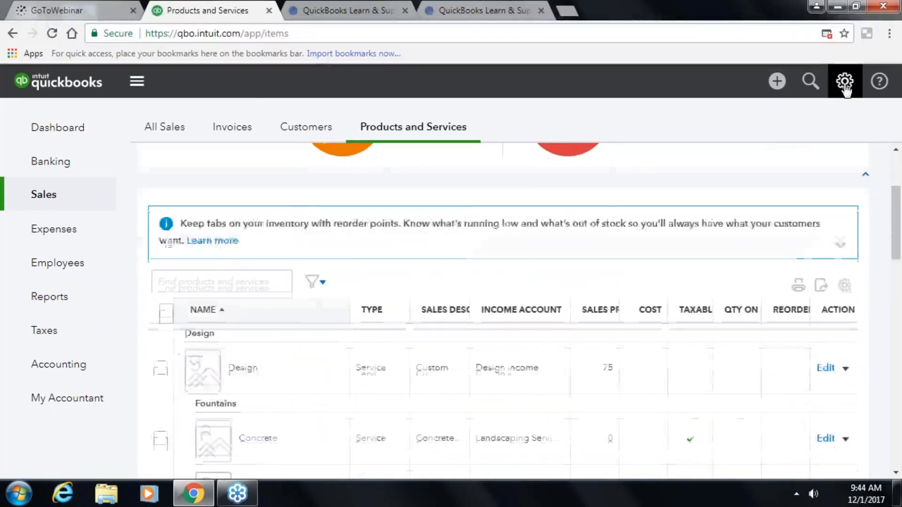
- Open Recurring Transactions and preview the Telephone Bill template, closing it without saving
left_click(845, 80)
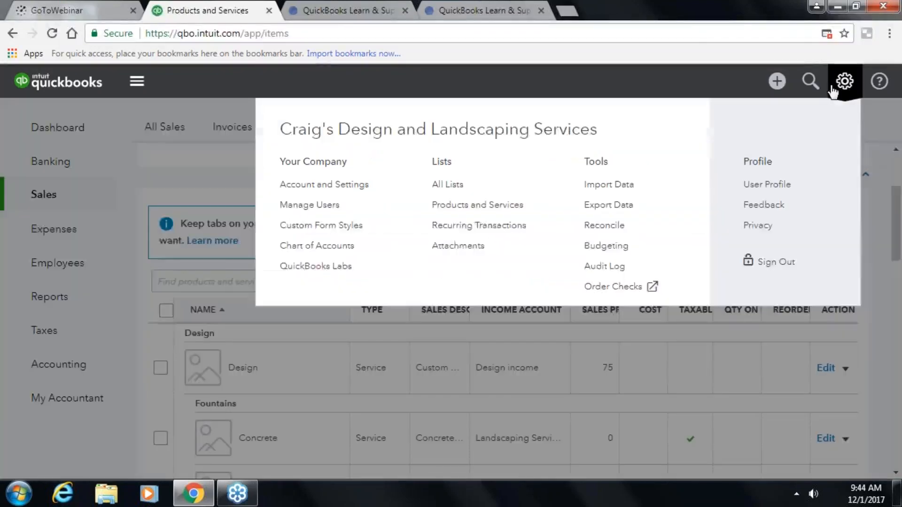
left_click(474, 226)
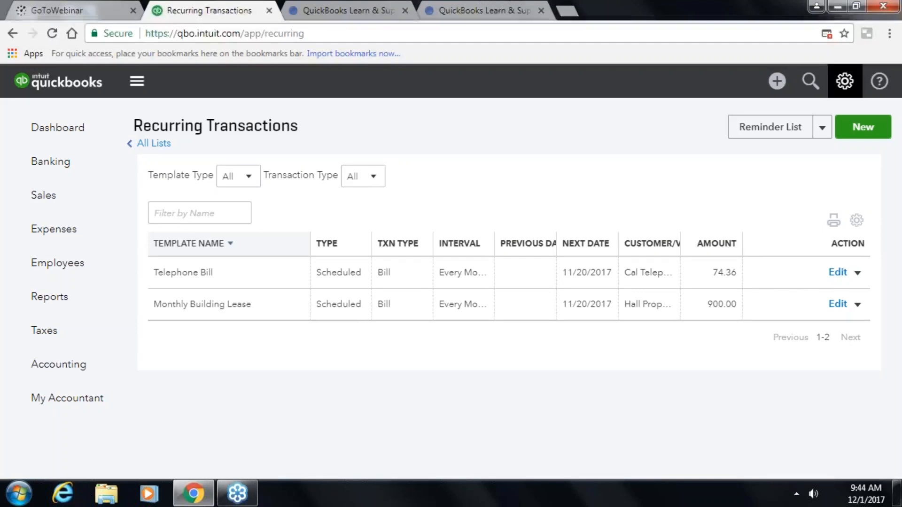
left_click(857, 275)
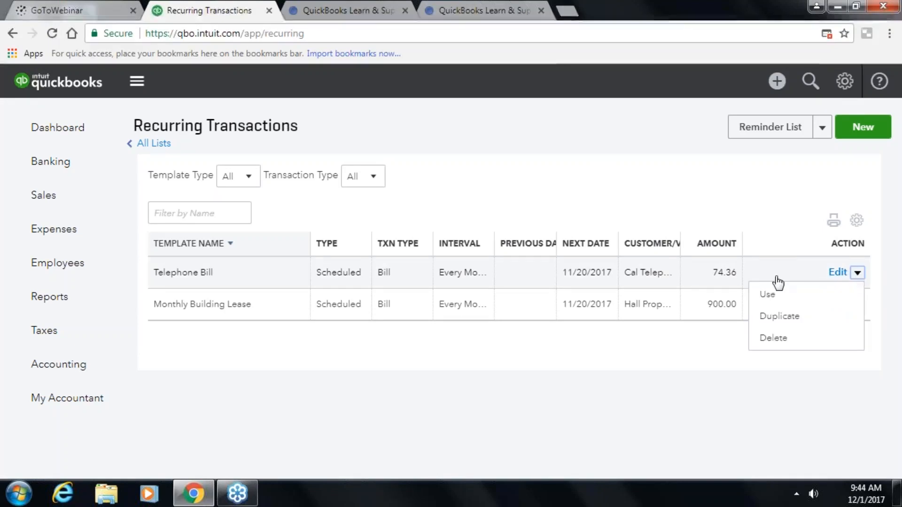
left_click(838, 273)
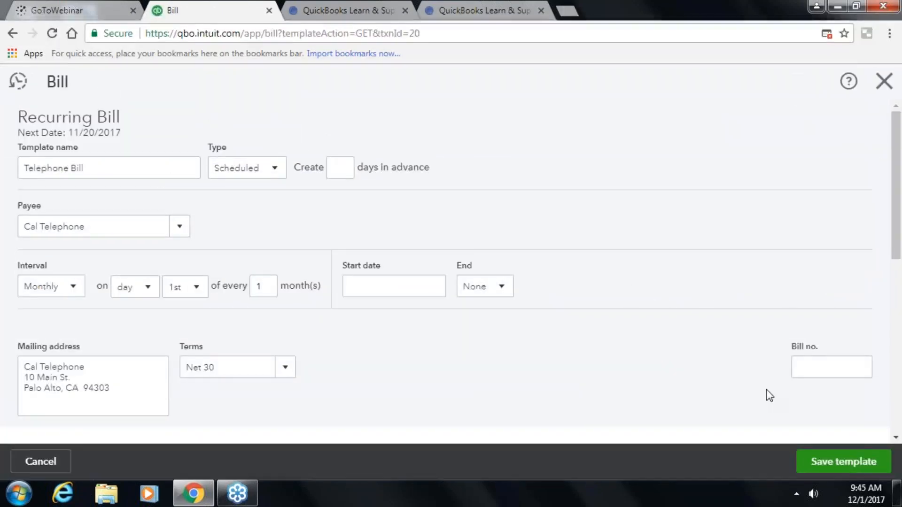
left_click(888, 82)
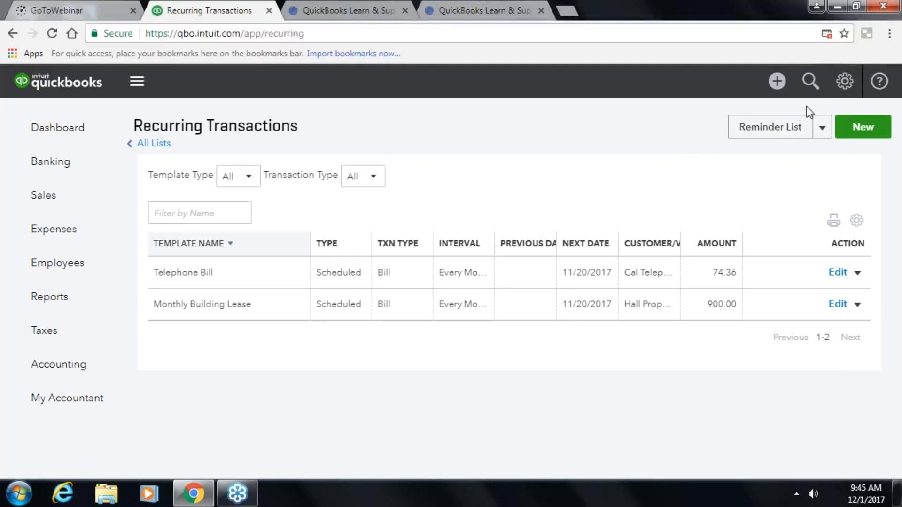
- Go to the empty Attachments list from the gear menu's Lists section
left_click(841, 96)
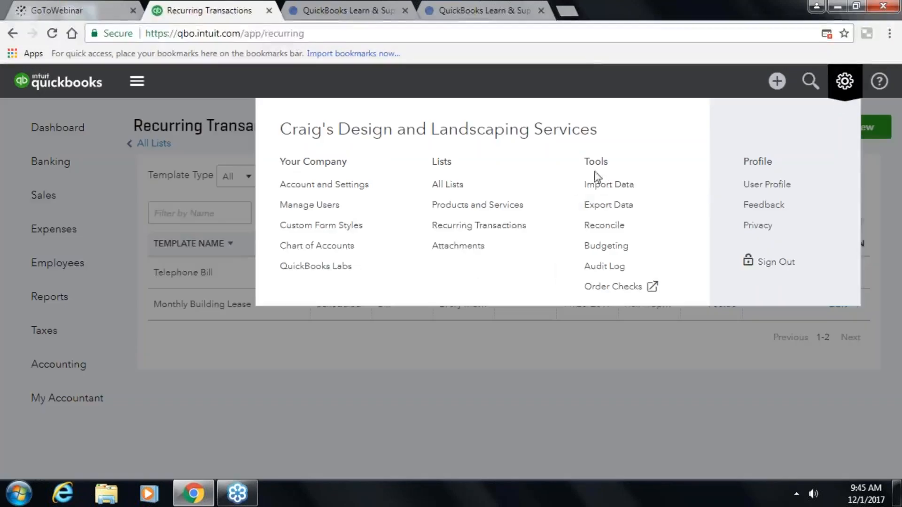
left_click(430, 248)
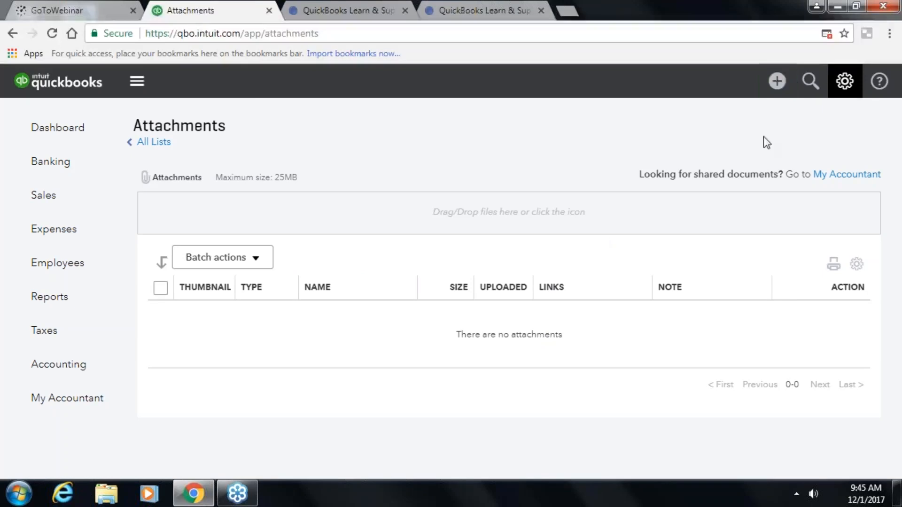
left_click(832, 79)
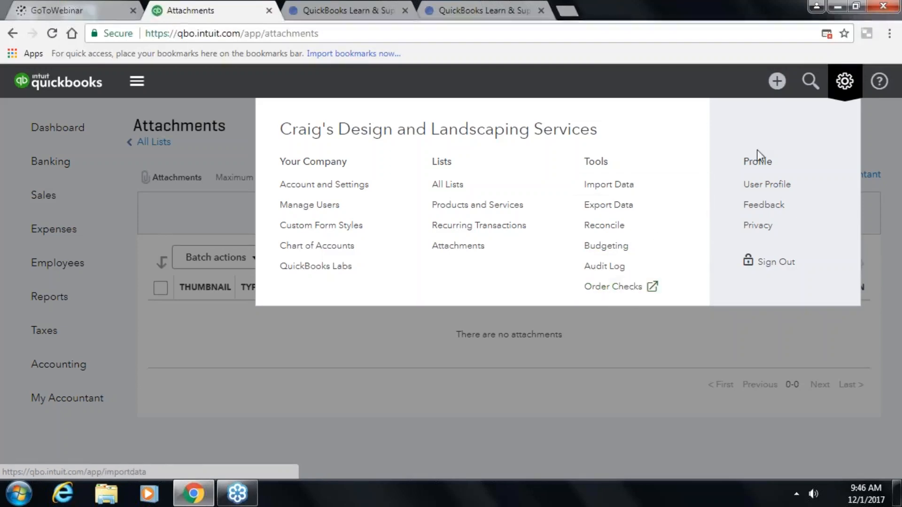
left_click(758, 188)
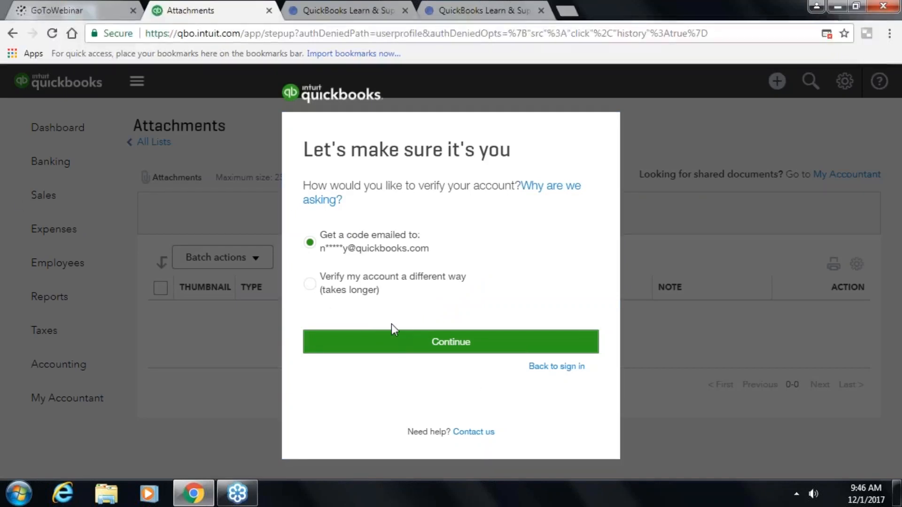
left_click(563, 367)
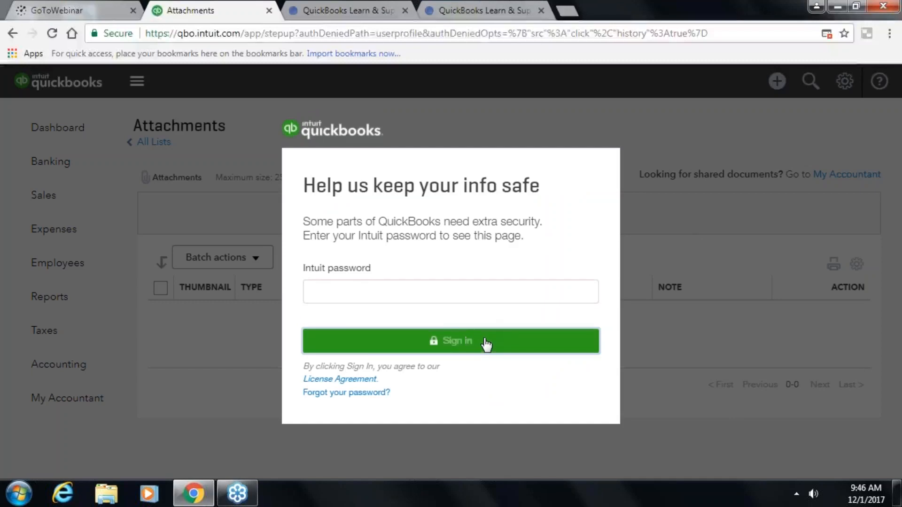
left_click(486, 345)
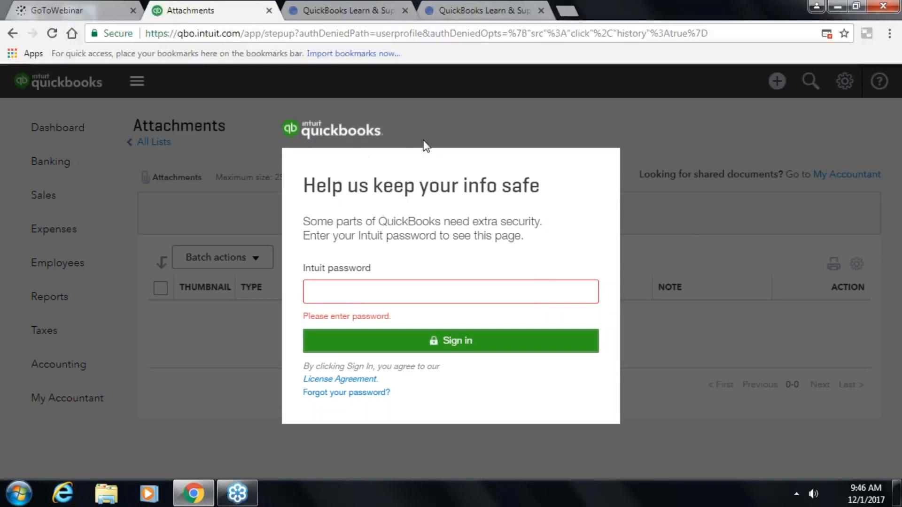
right_click(349, 135)
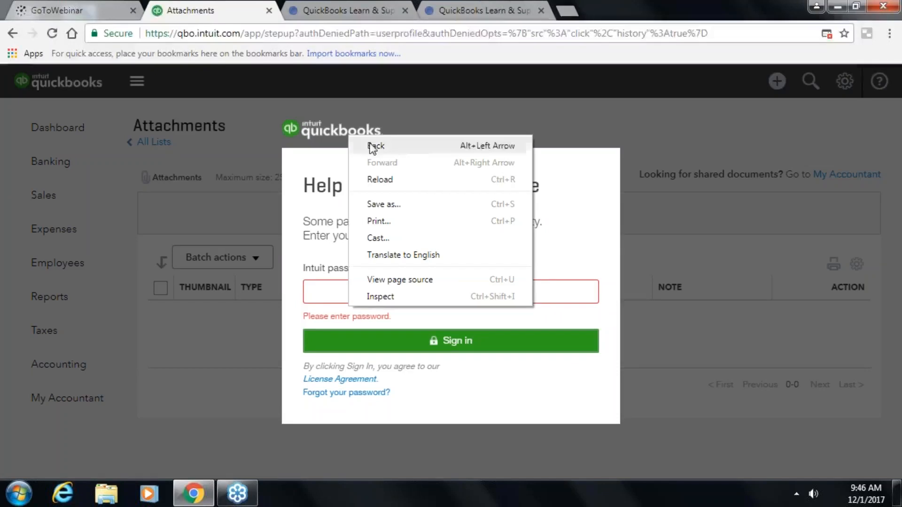
left_click(370, 145)
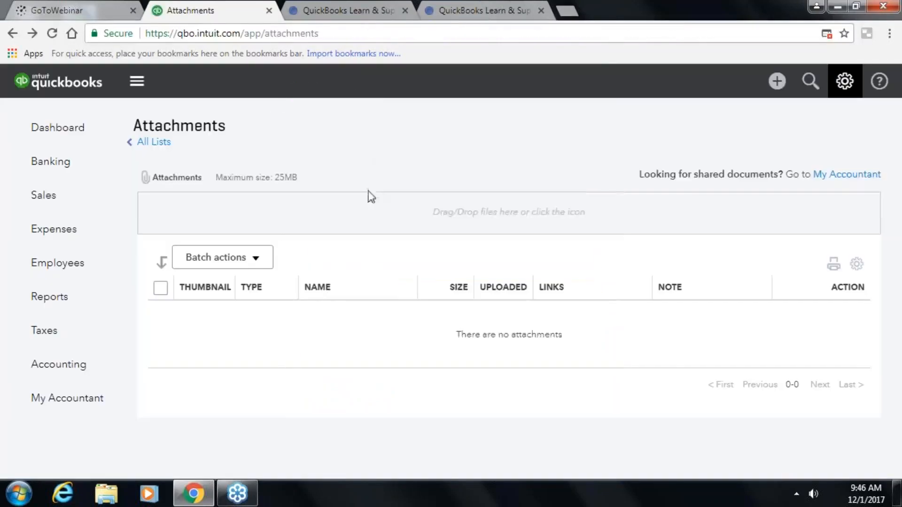
left_click(849, 90)
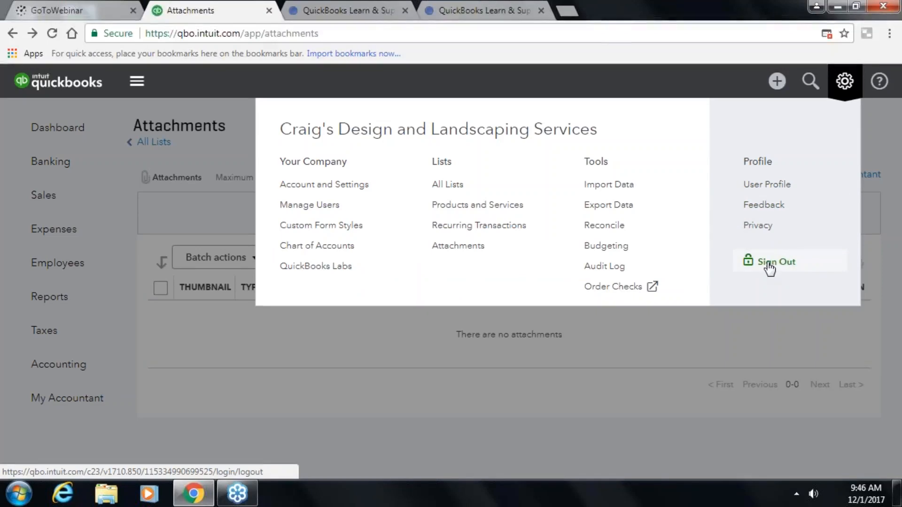
- Open the Help panel, move it up, and go to Contact us support
left_click(706, 328)
left_click(878, 81)
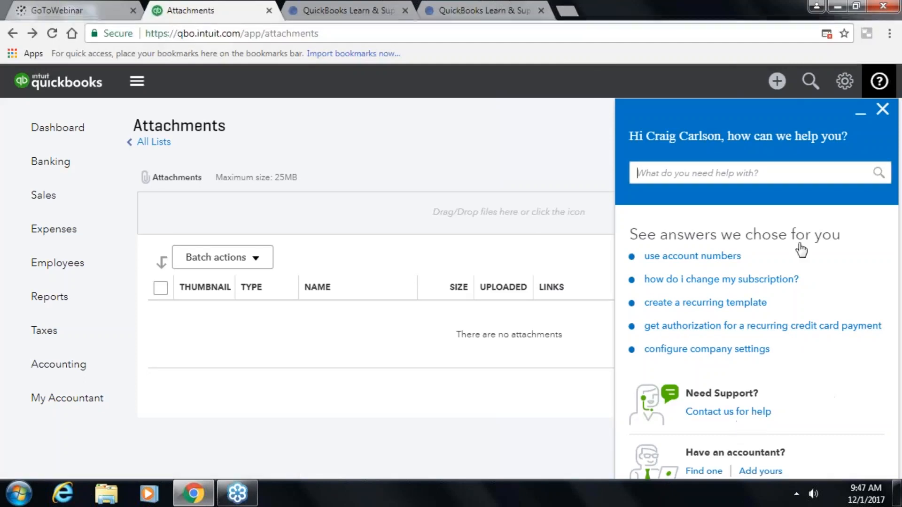
left_click_drag(806, 97, 787, 63)
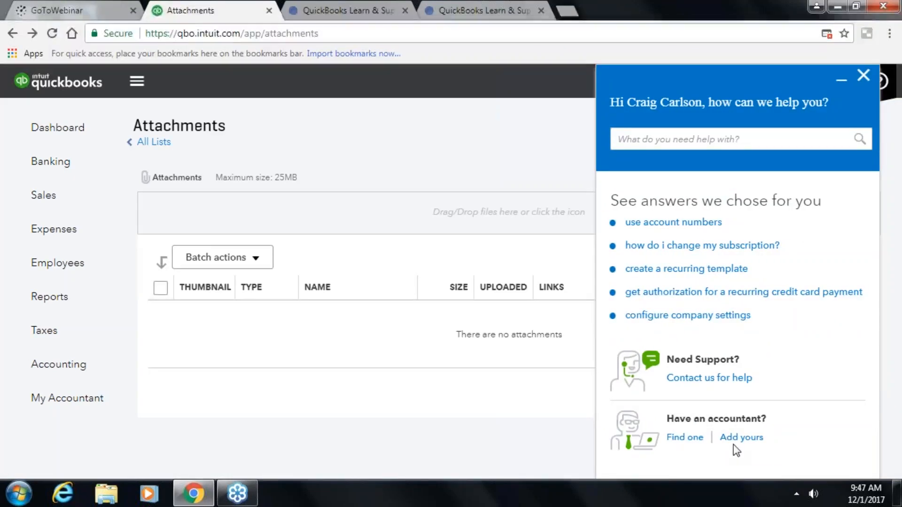
left_click(699, 378)
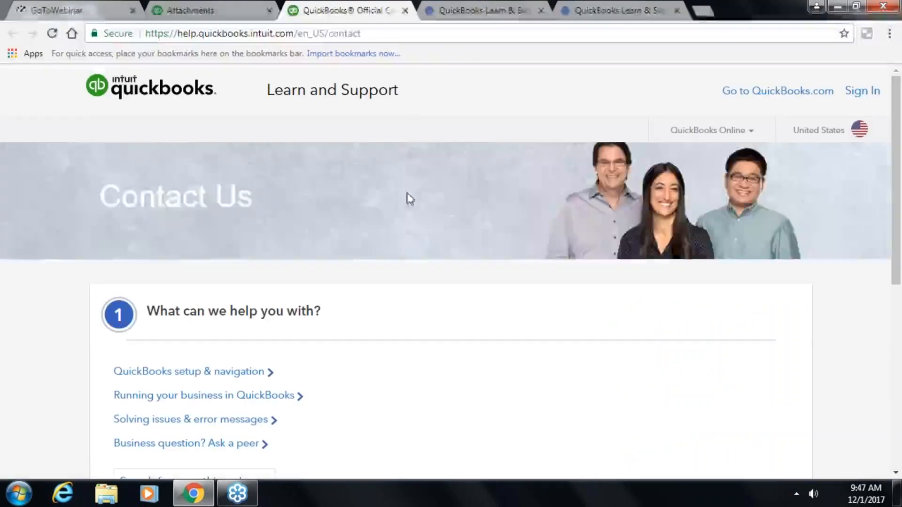
- Scroll through Contact Us topics like QuickBooks setup & navigation and Solving issues & error messages
scroll(407, 202, "down", 6)
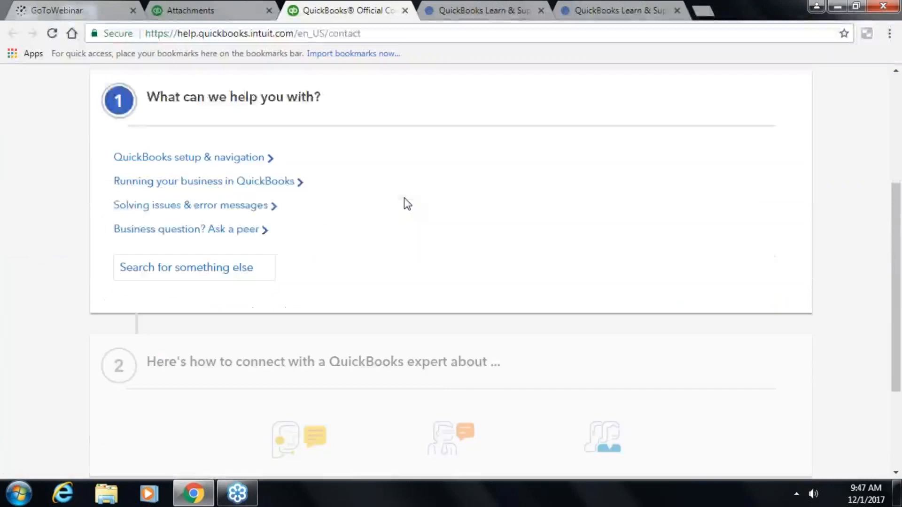
scroll(407, 235, "up", 1)
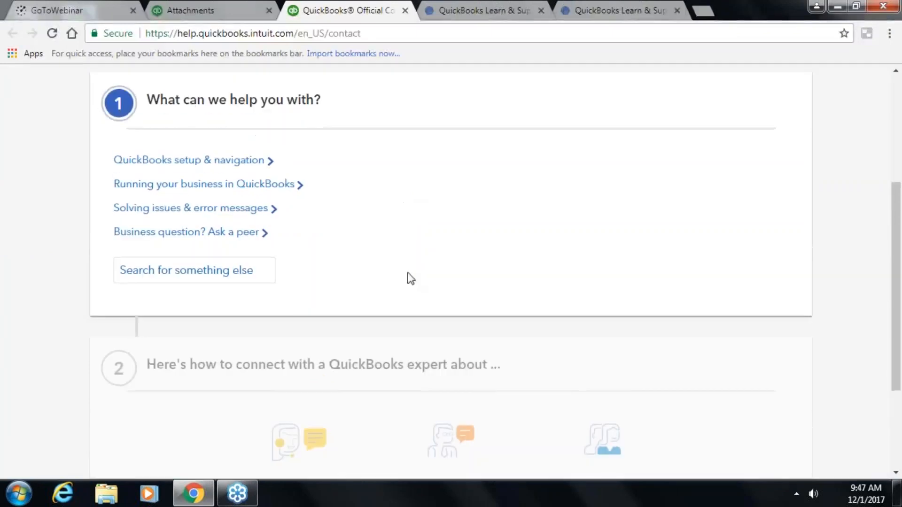
scroll(412, 371, "down", 1)
scroll(407, 387, "up", 7)
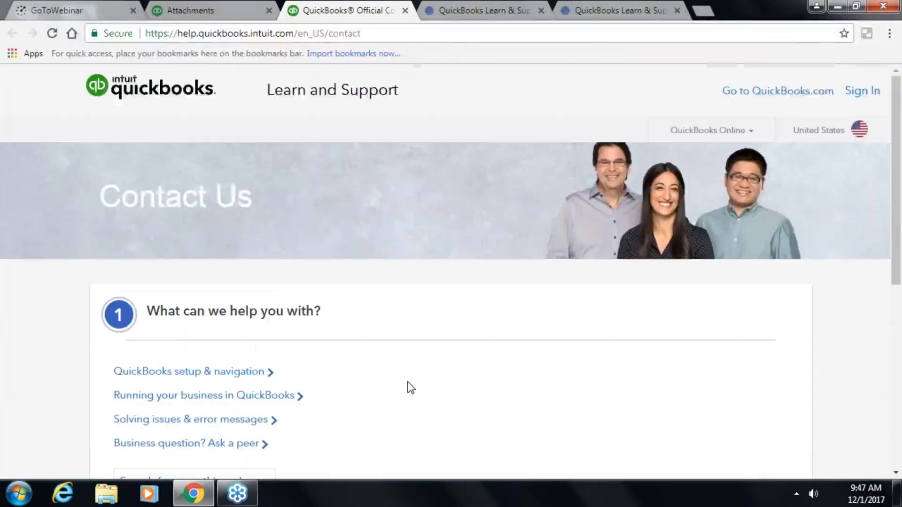
scroll(308, 263, "down", 1)
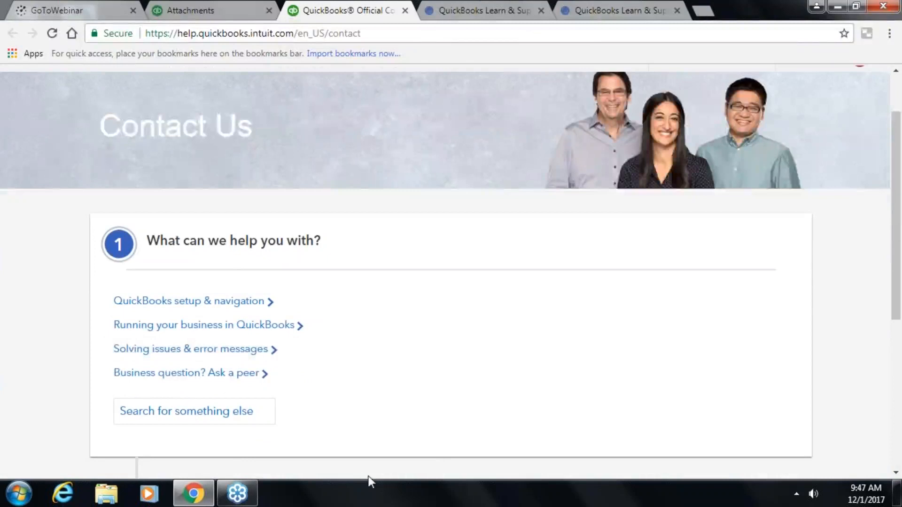
scroll(445, 467, "down", 6)
scroll(443, 460, "up", 7)
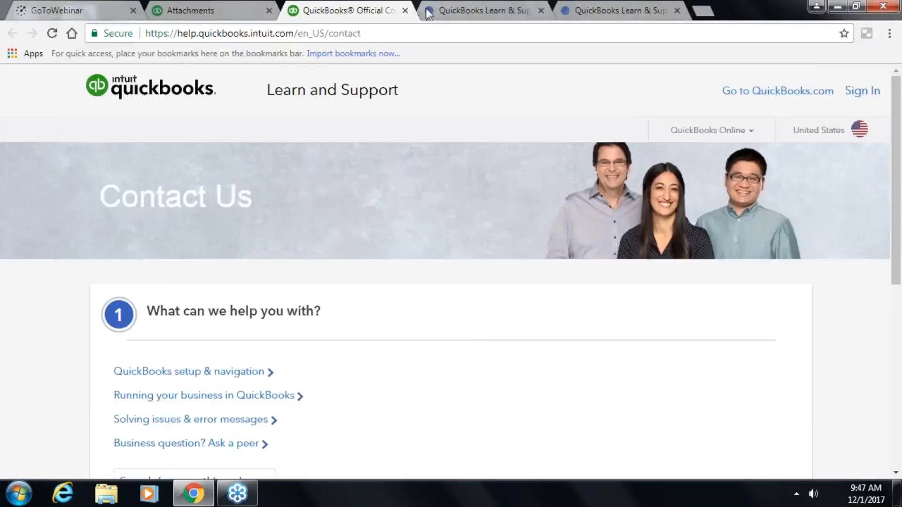
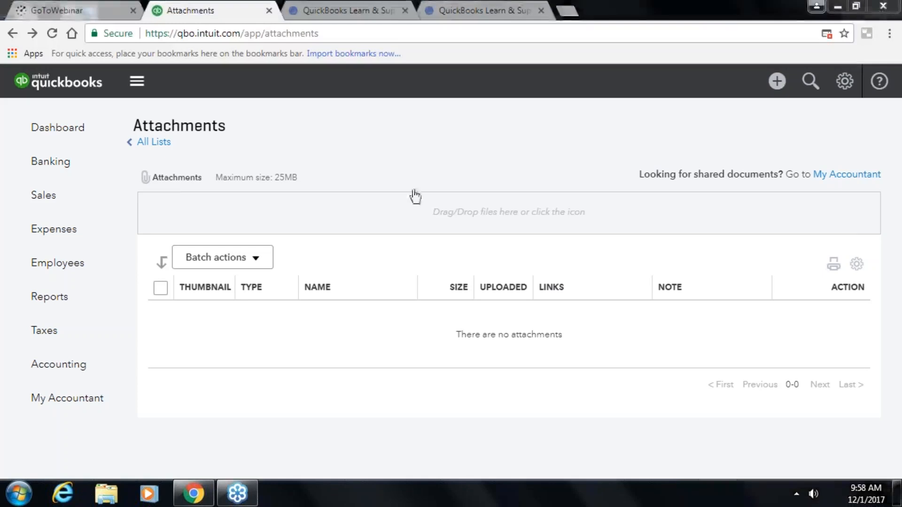
- Open the Banking feeds, glance at the Mastercard register, then return to the three transactions for review
left_click(44, 162)
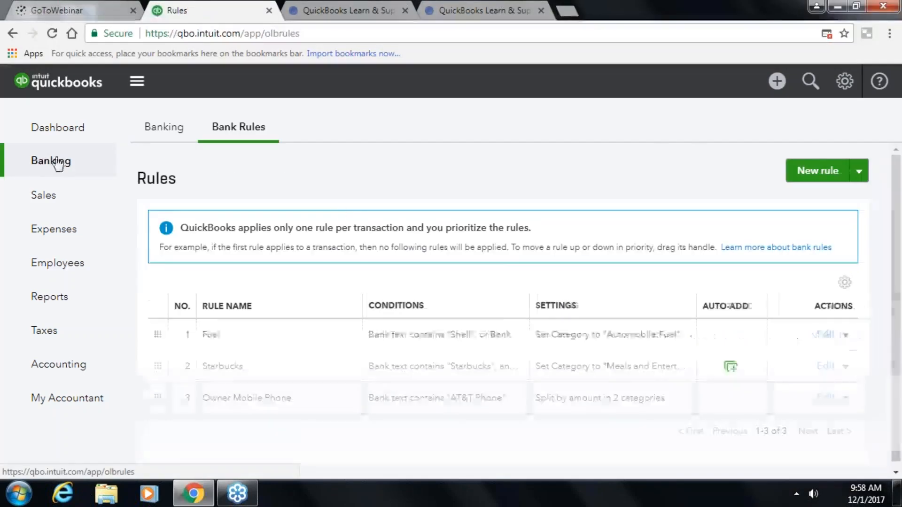
left_click(166, 132)
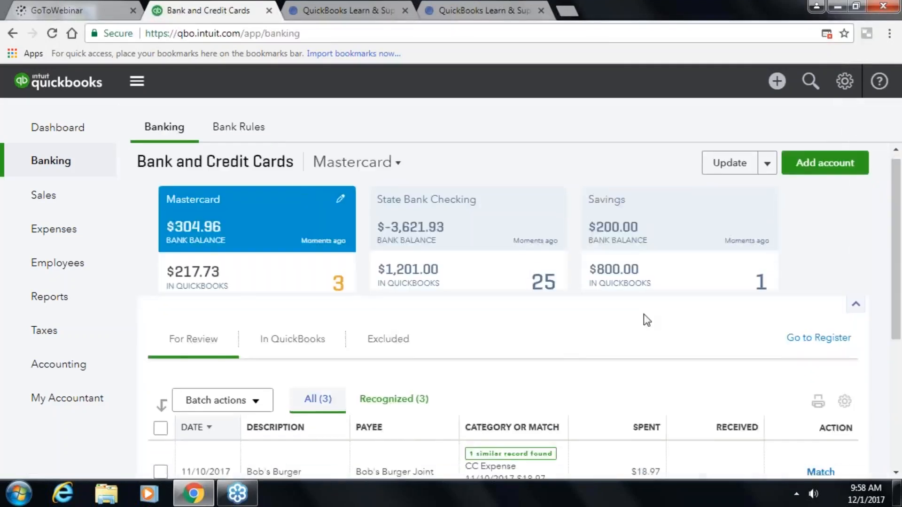
scroll(648, 319, "down", 3)
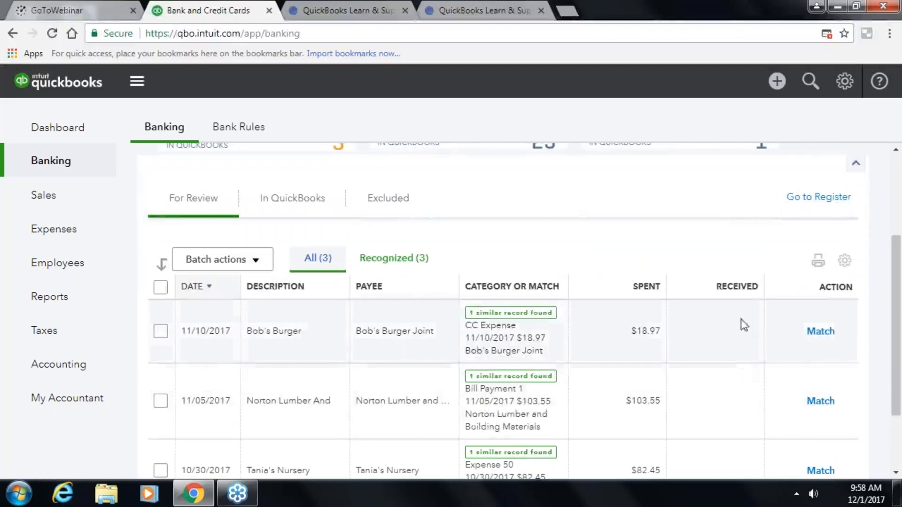
left_click(806, 196)
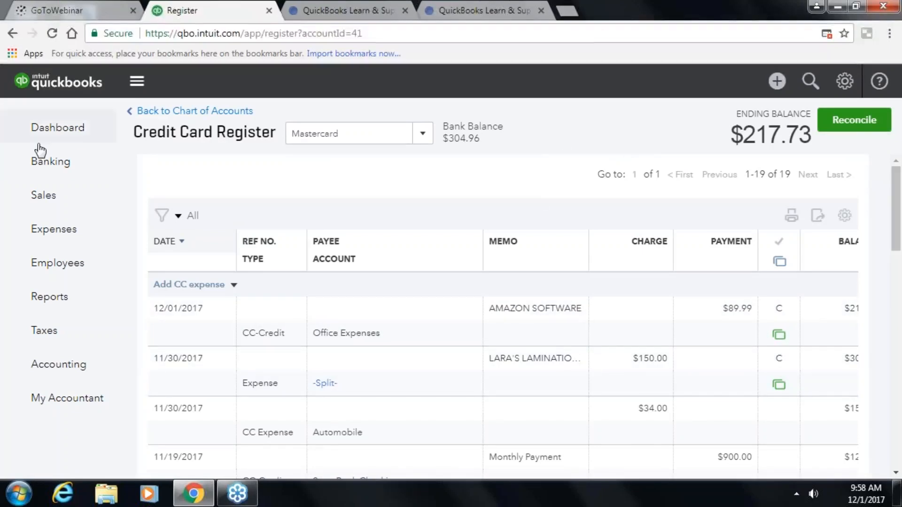
left_click(55, 164)
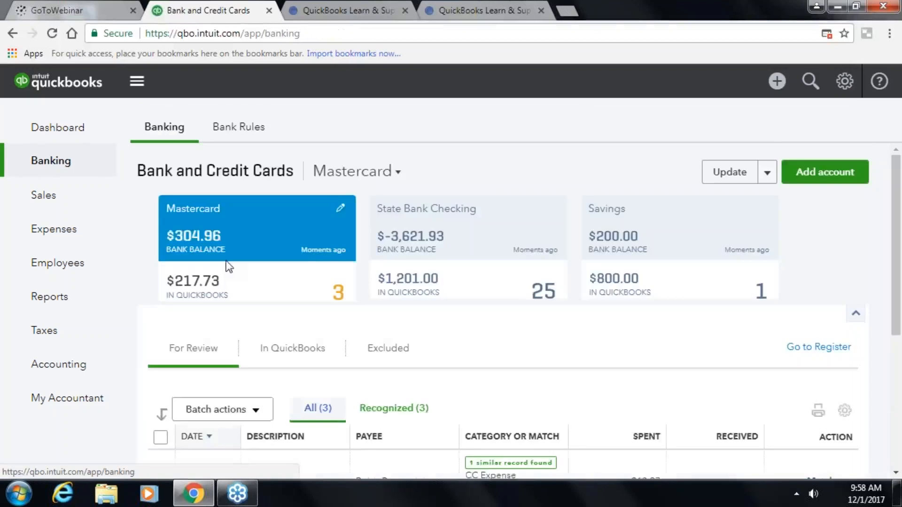
scroll(226, 262, "down", 5)
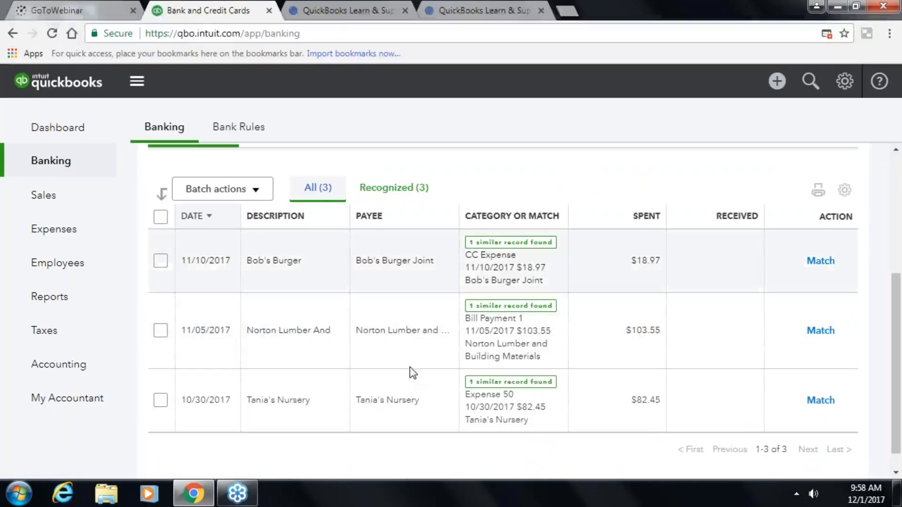
- Select the Bob's Burger, Norton Lumber and Tania's Nursery transactions and batch-exclude them
left_click(157, 262)
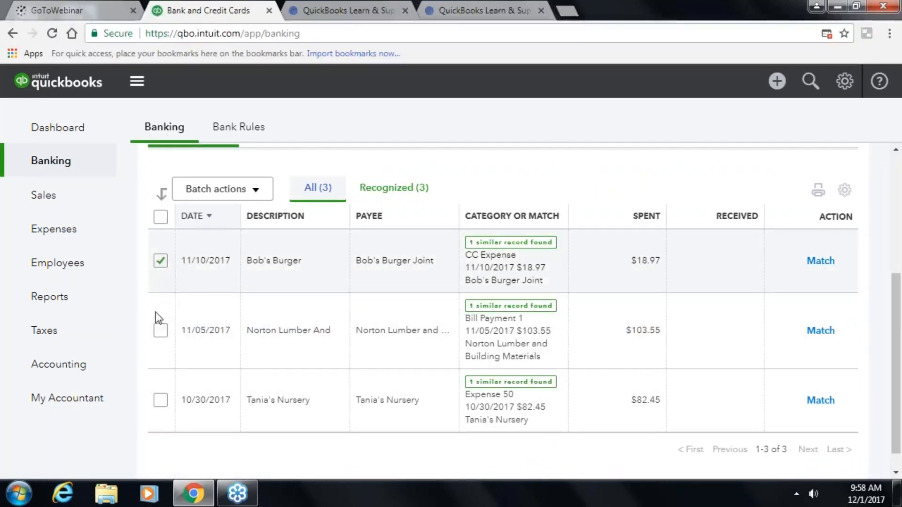
left_click(161, 330)
left_click(162, 332)
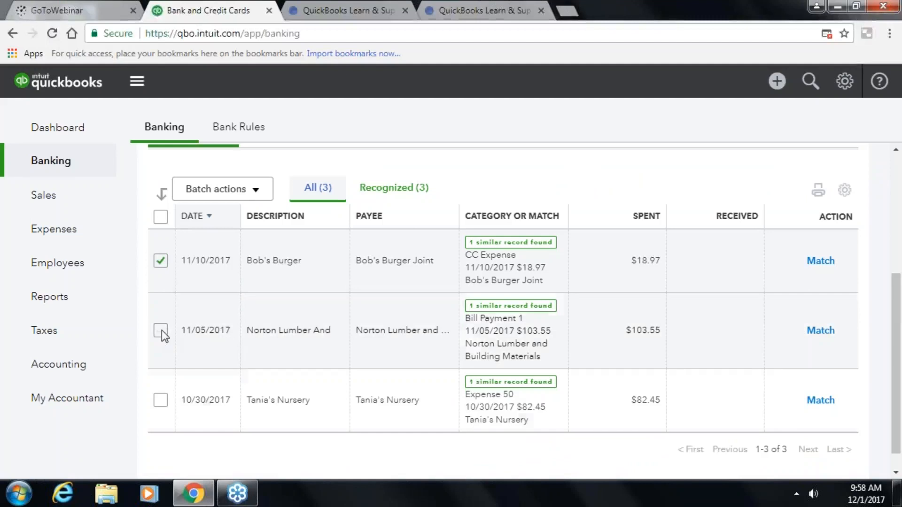
left_click(161, 333)
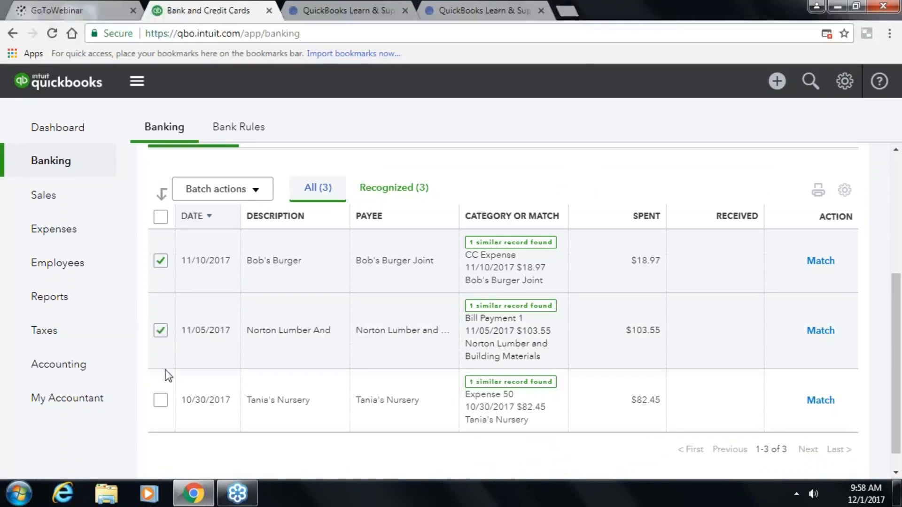
left_click(165, 403)
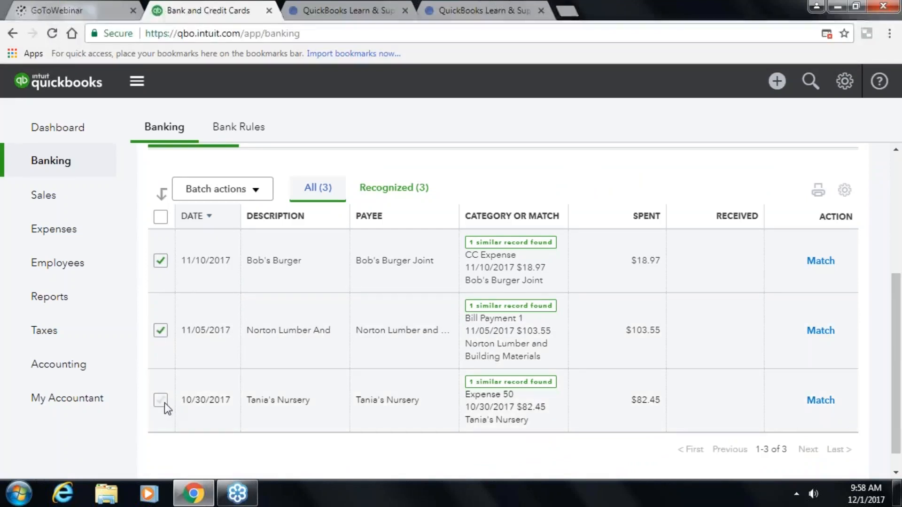
left_click(253, 189)
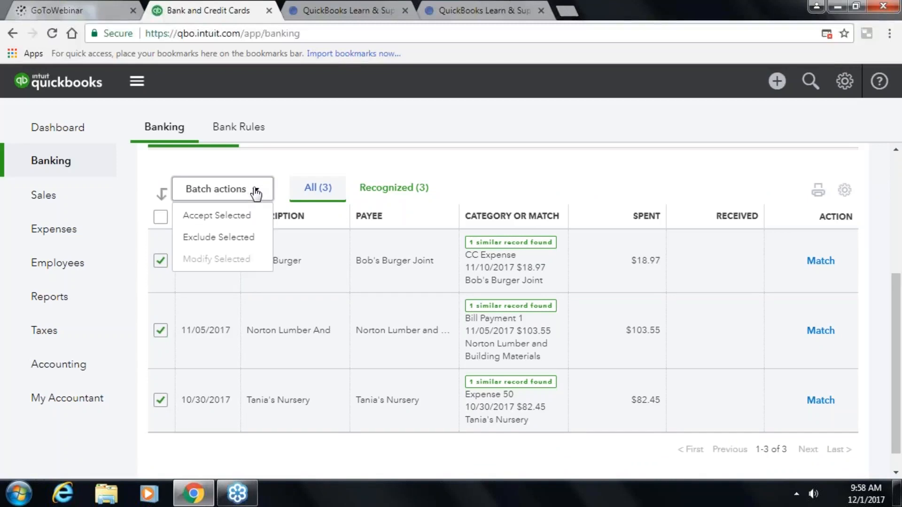
left_click(243, 237)
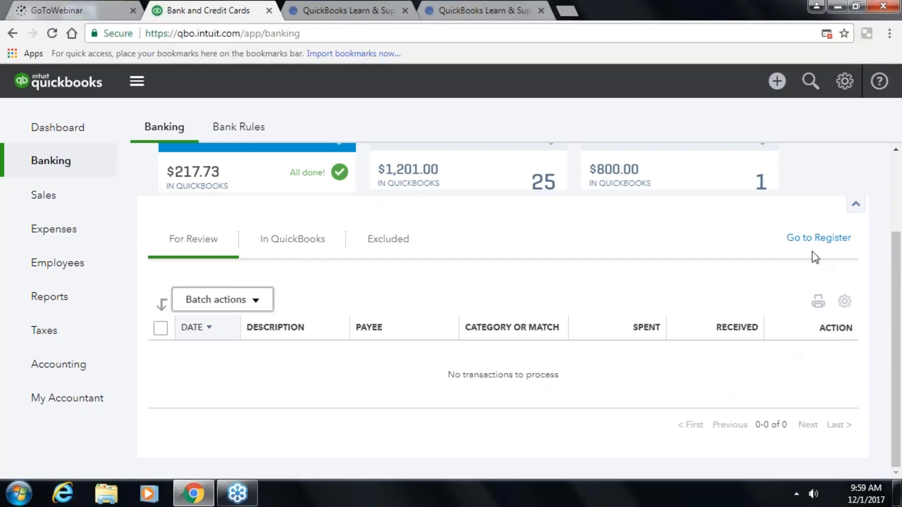
left_click(818, 240)
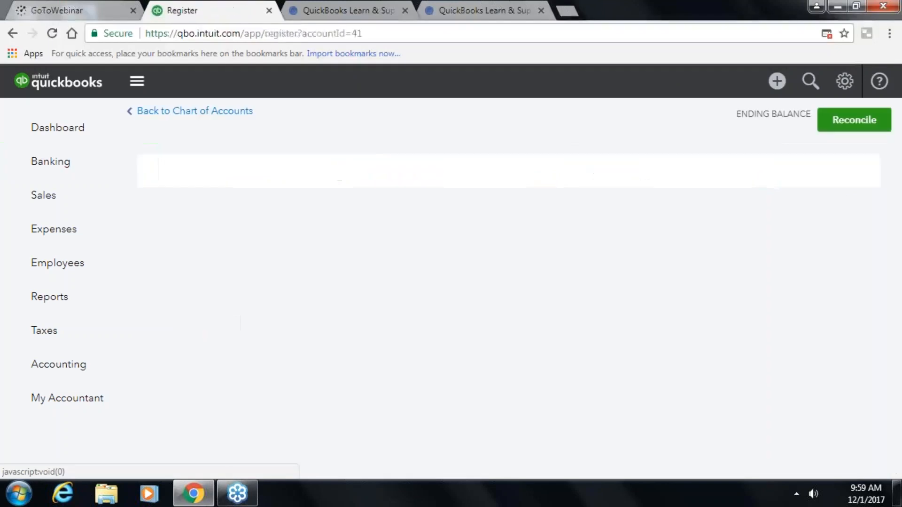
scroll(813, 264, "down", 2)
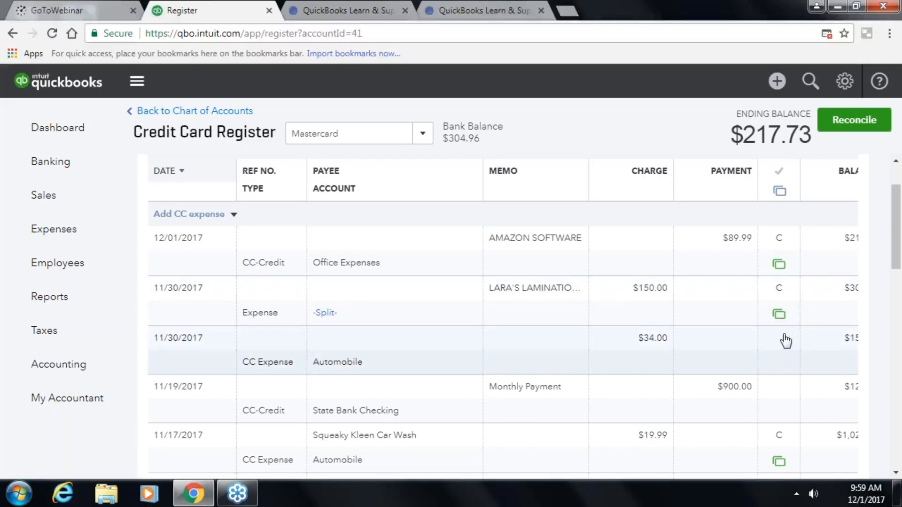
mouse_move(780, 322)
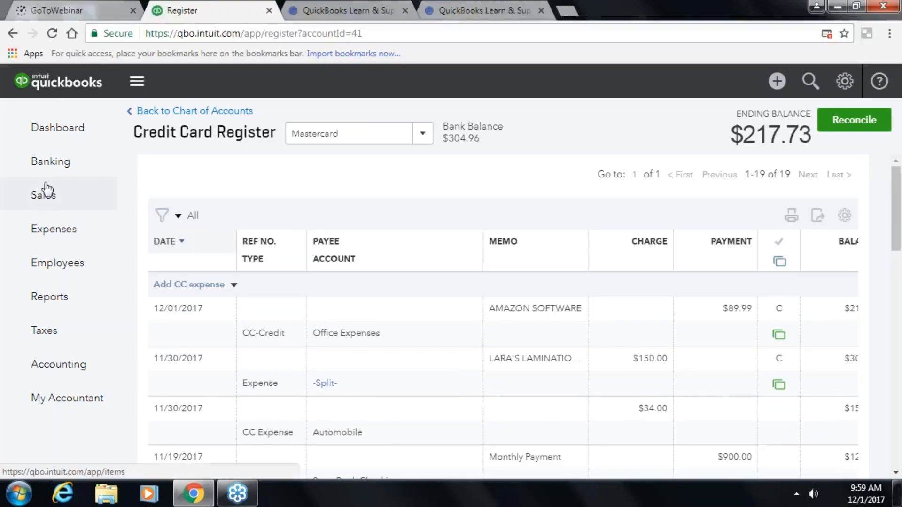
left_click(51, 165)
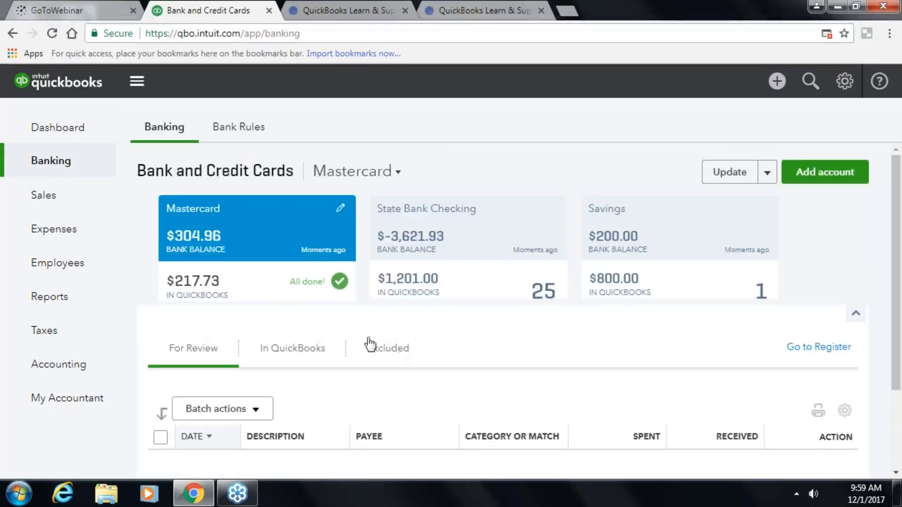
scroll(389, 400, "down", 3)
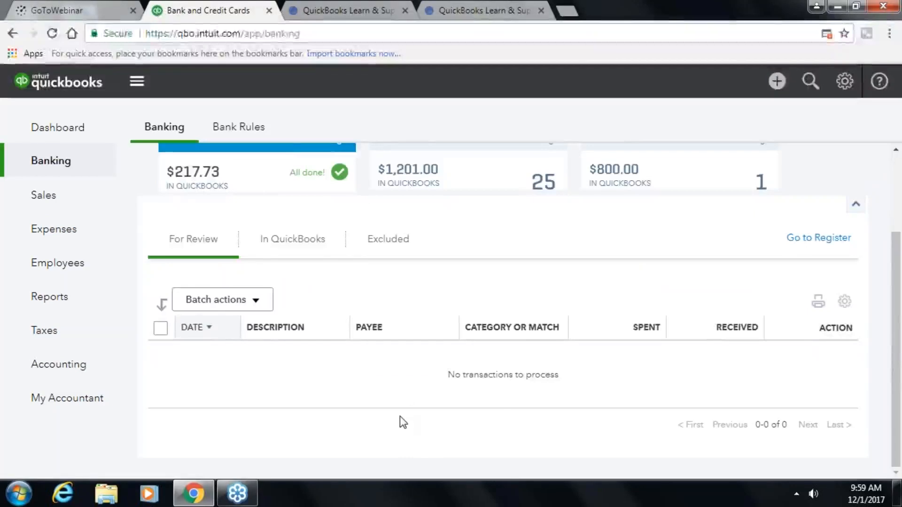
scroll(400, 418, "up", 3)
- Restore the Bob's Burger transaction from the Excluded list
left_click(404, 351)
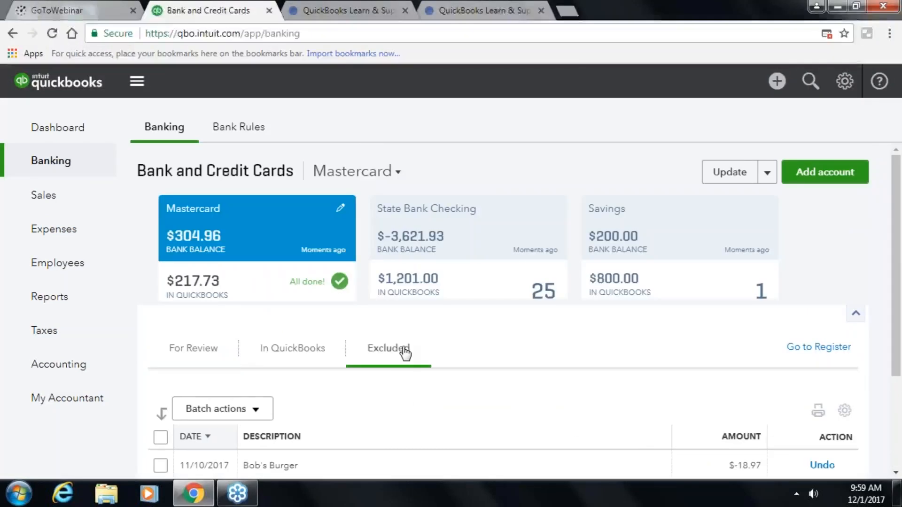
scroll(511, 416, "down", 3)
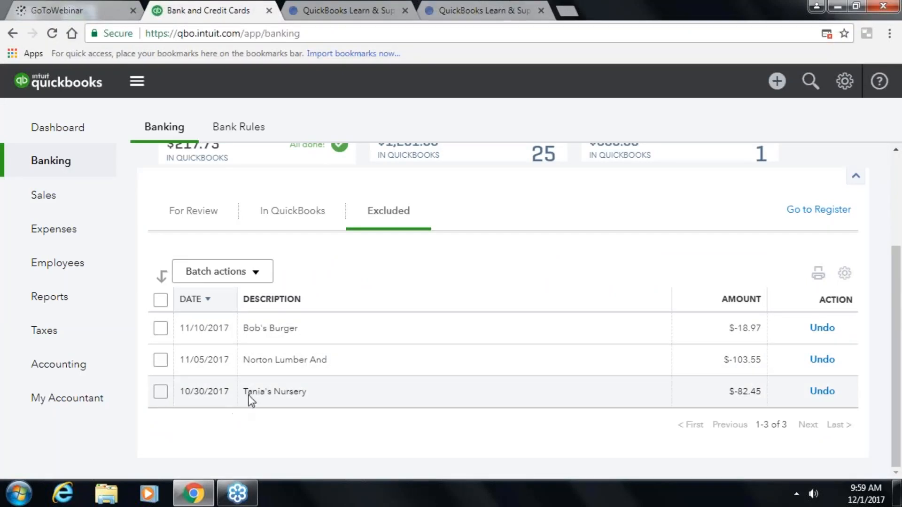
left_click(161, 328)
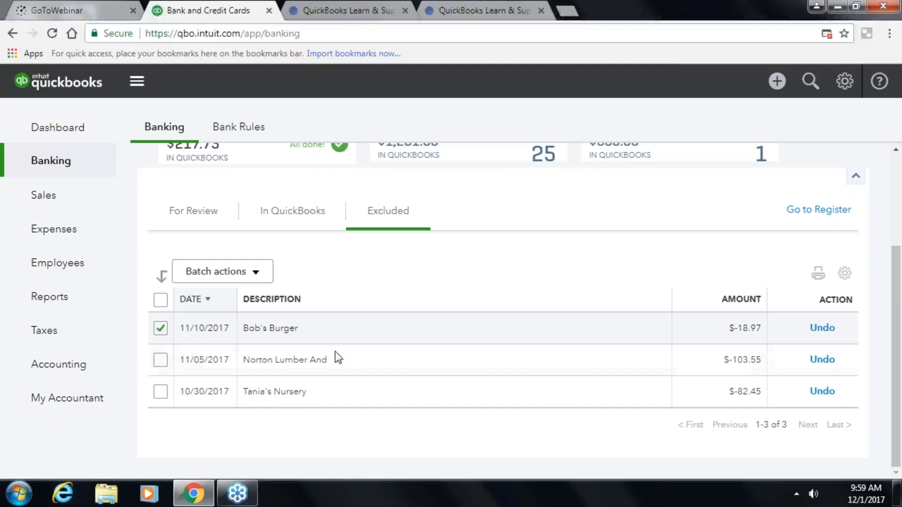
left_click(822, 329)
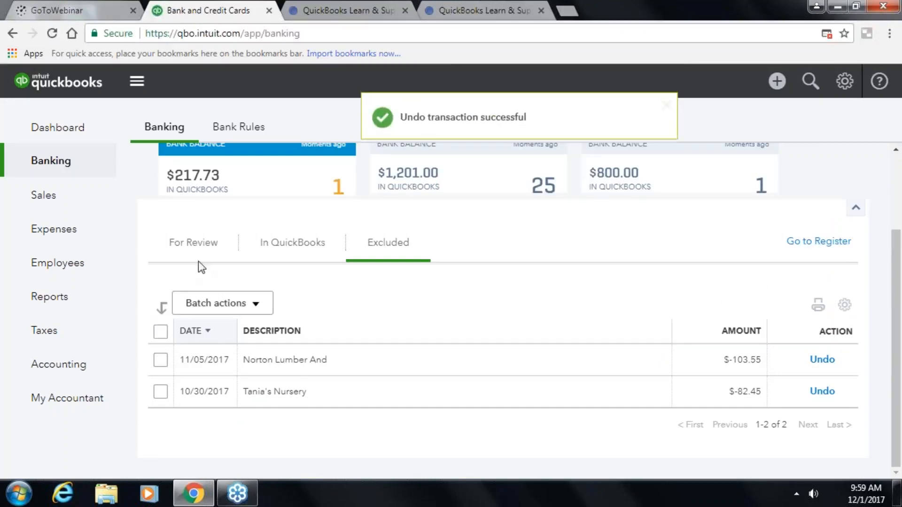
- Match Bob's Burger to its existing $18.97 CC Expense and view the In QuickBooks list
left_click(198, 246)
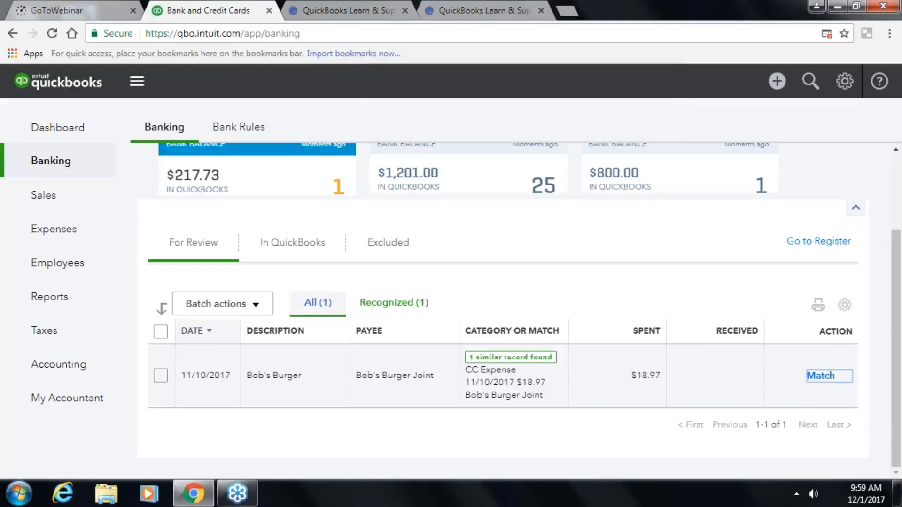
left_click(821, 376)
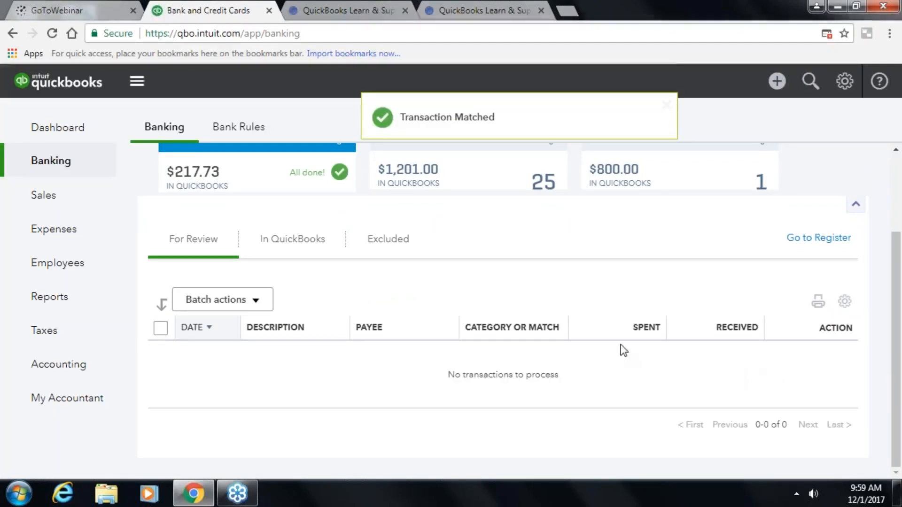
left_click(278, 242)
scroll(375, 332, "down", 1)
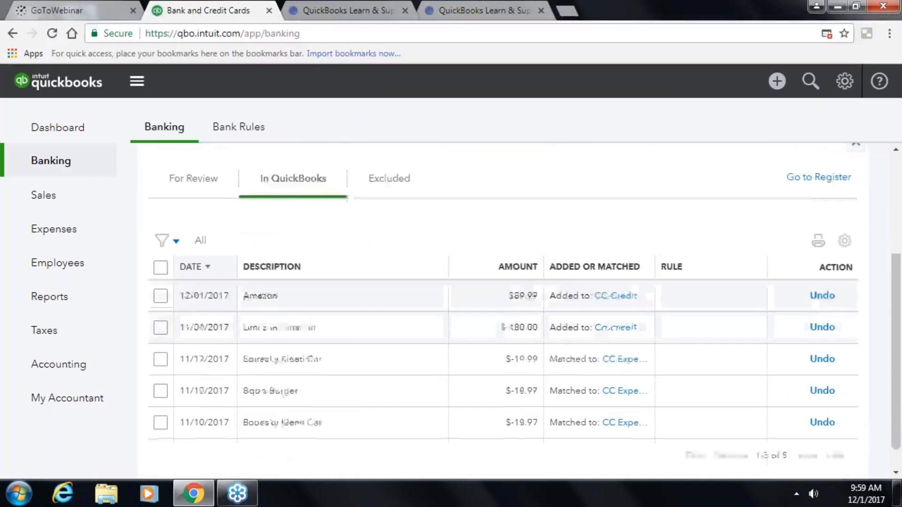
- Undo the added Amazon $89.99 credit, then exclude it from the For Review list
scroll(329, 362, "up", 4)
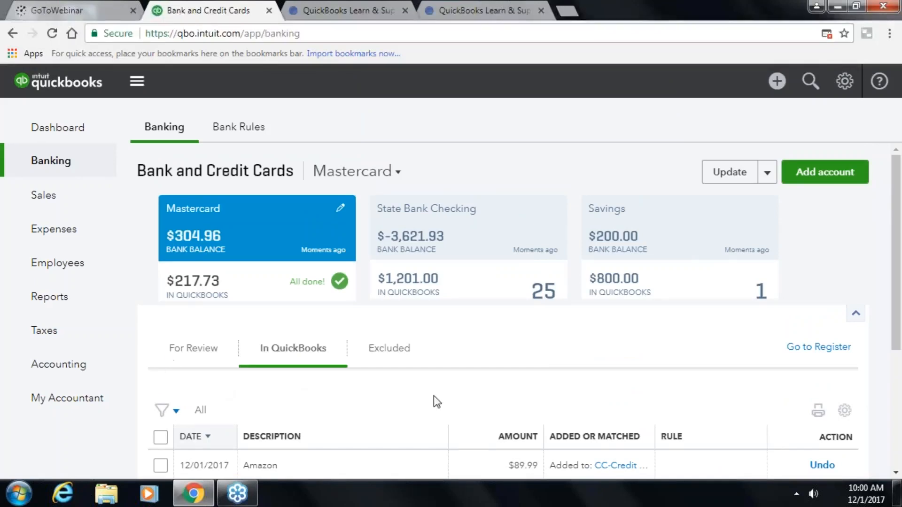
scroll(433, 395, "down", 1)
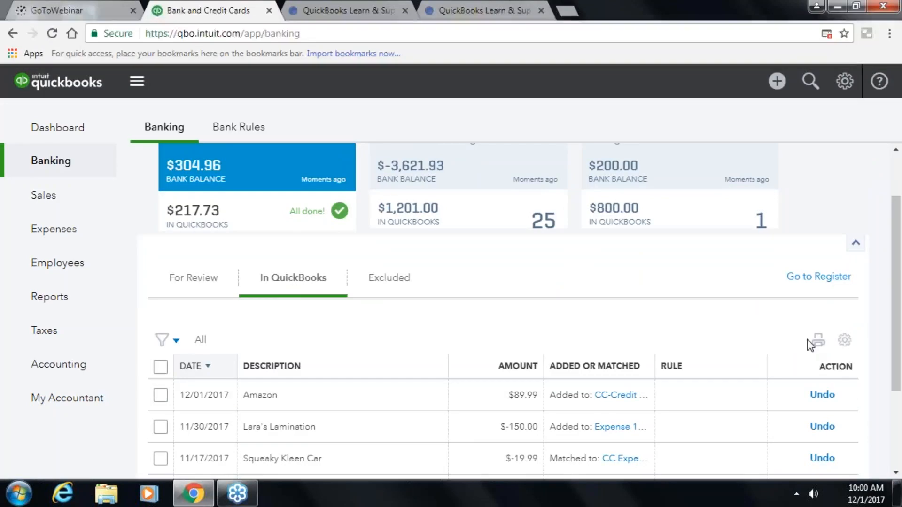
scroll(822, 387, "down", 2)
scroll(822, 387, "up", 3)
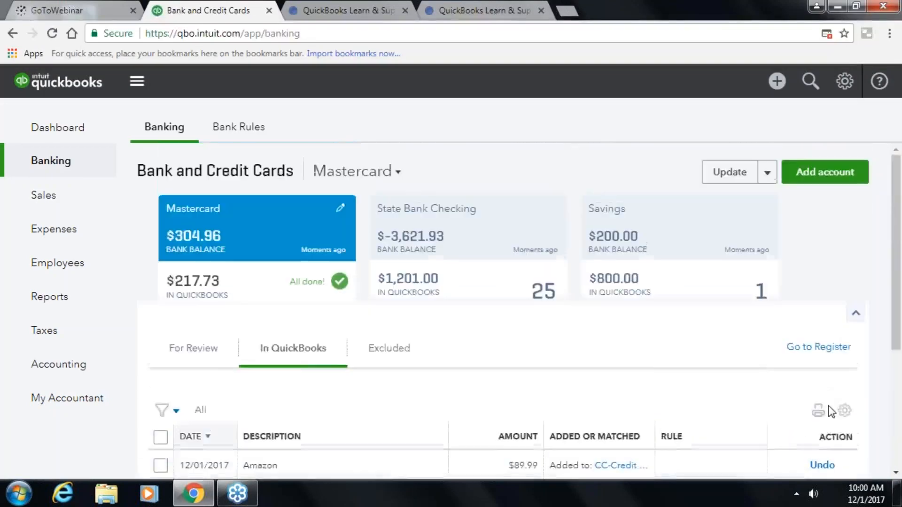
scroll(827, 404, "down", 1)
left_click(829, 400)
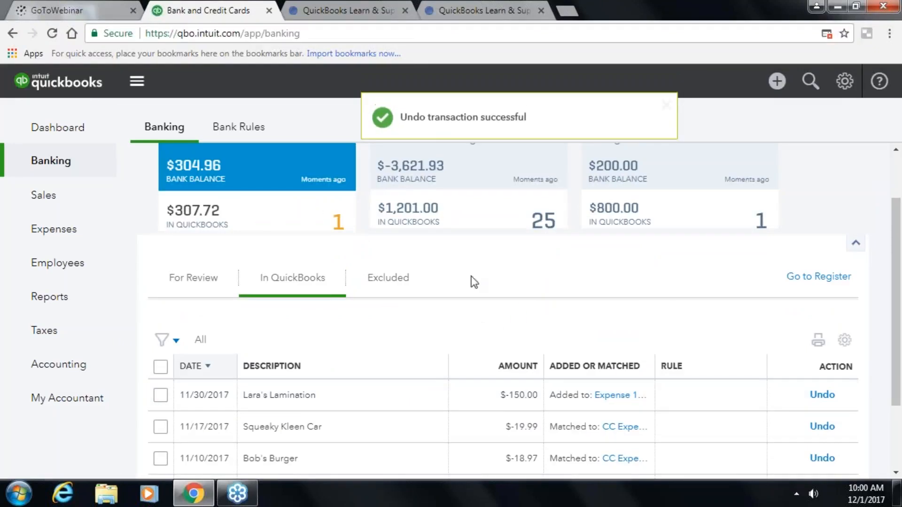
left_click(219, 287)
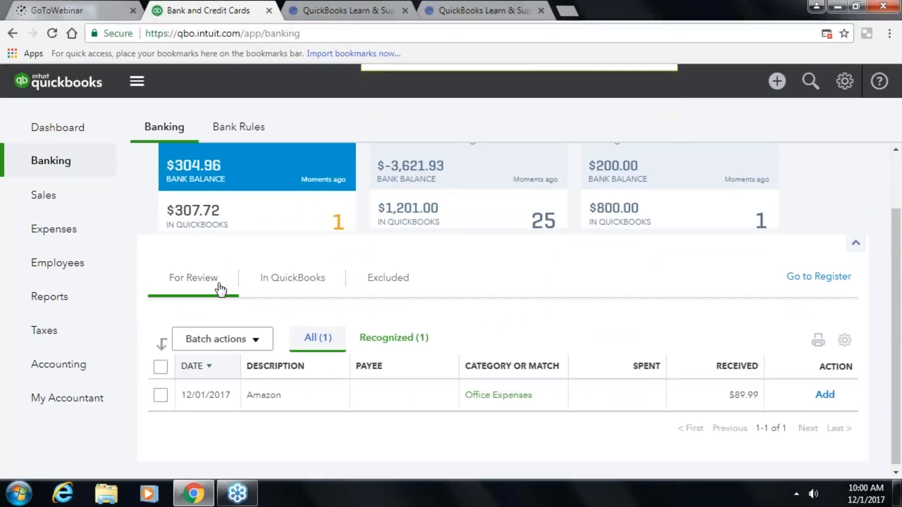
left_click(242, 339)
left_click(238, 388)
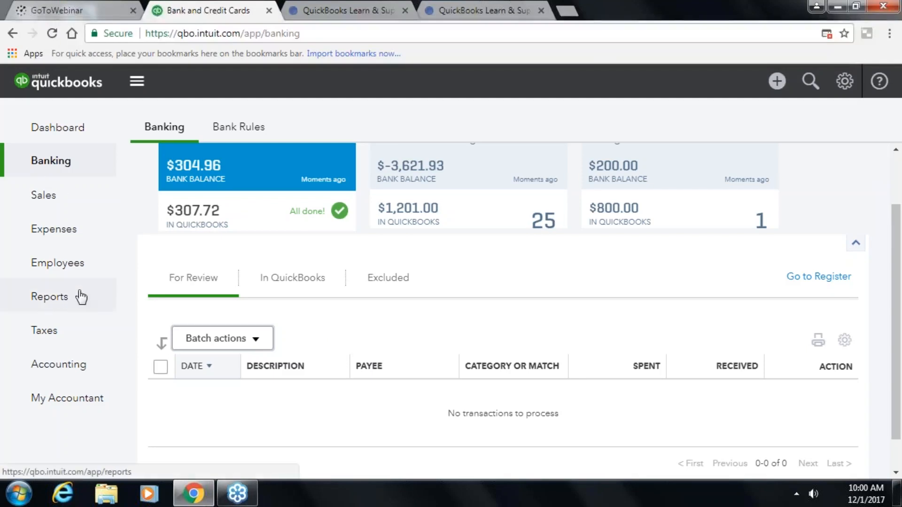
- Review the Mastercard register's 18 transactions ending at $307.72, then open the Create menu
left_click(799, 271)
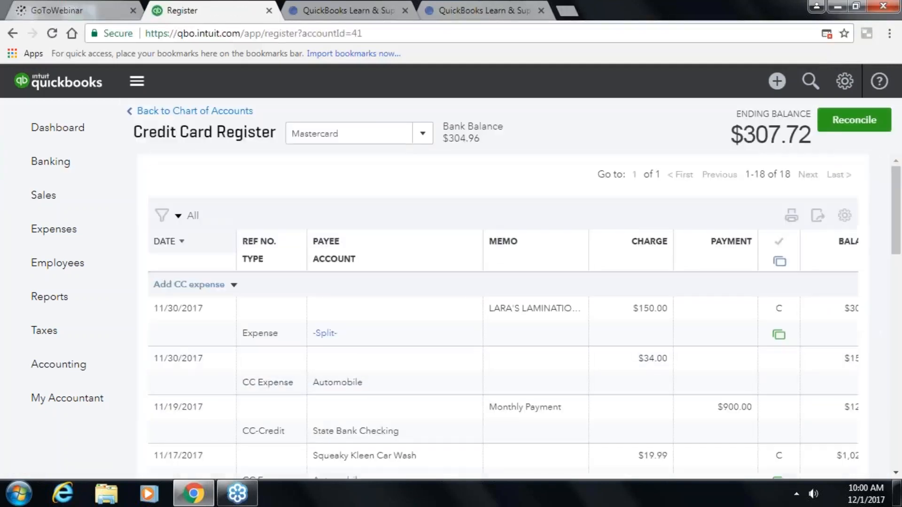
scroll(611, 365, "down", 1)
scroll(611, 366, "down", 3)
scroll(609, 366, "up", 4)
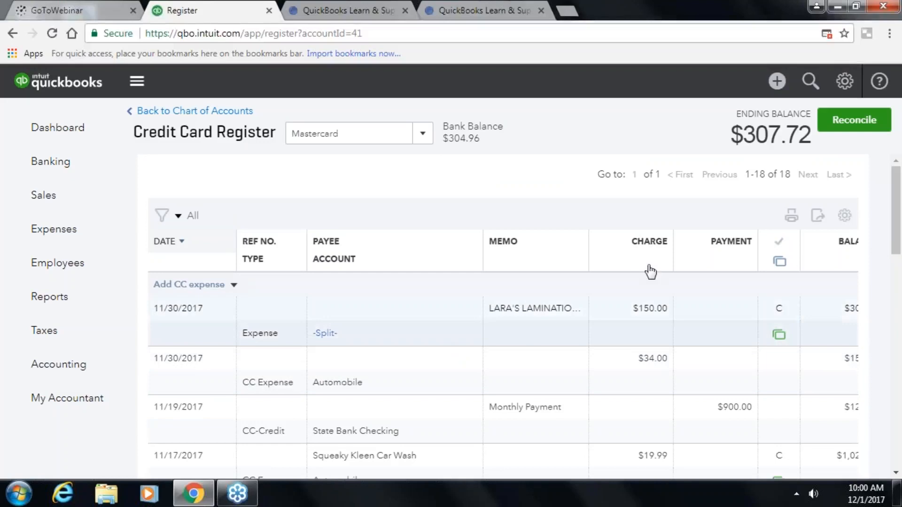
left_click(776, 92)
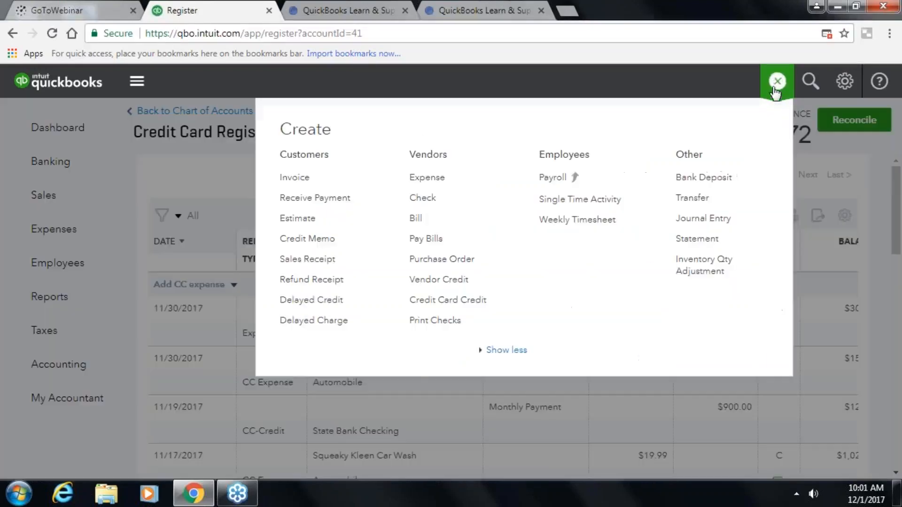
- Start a new check payable to Hicks Hardware with check number 5000
left_click(423, 197)
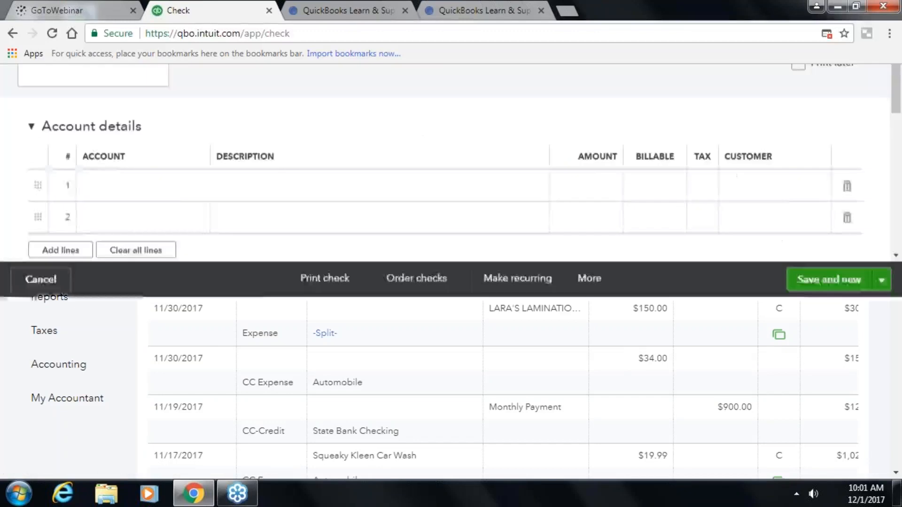
type("Hall Properties")
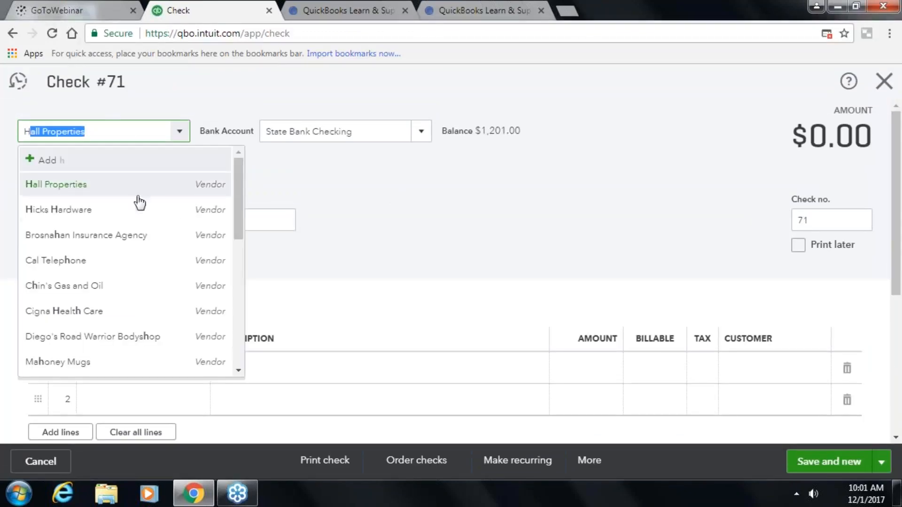
left_click(126, 215)
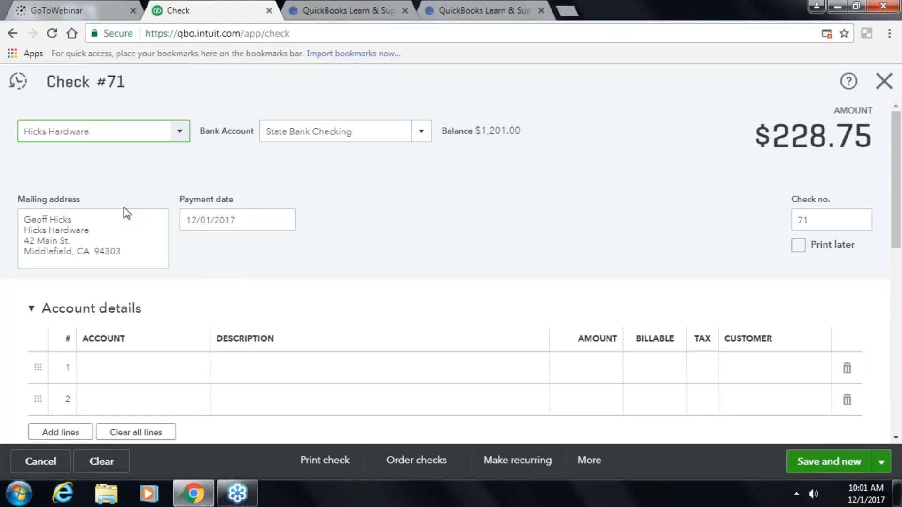
left_click(831, 220)
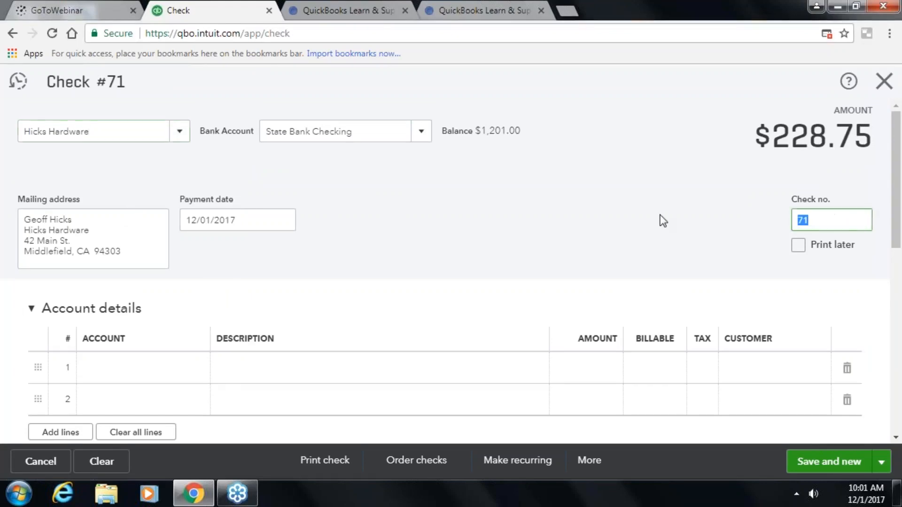
type("5000")
left_click(660, 216)
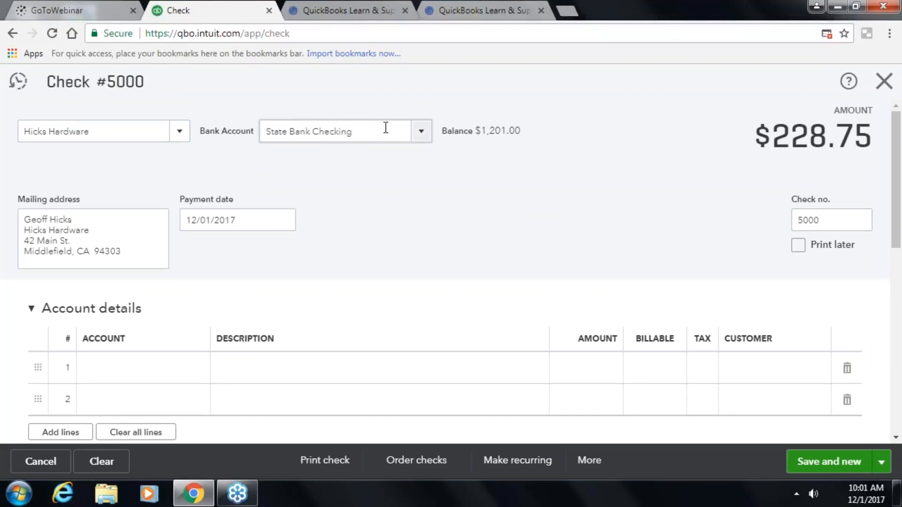
- Add a billable $500.00 Supplies line for light bulbs and save check 5000
scroll(489, 175, "down", 2)
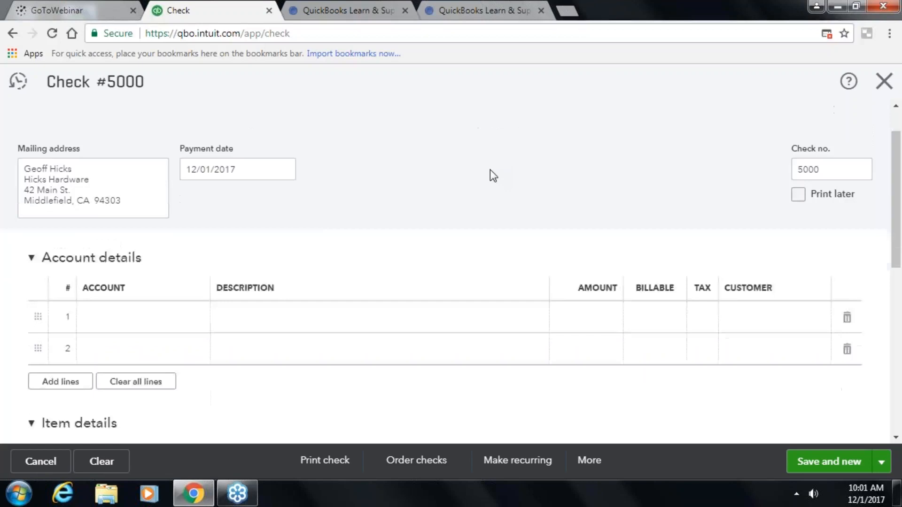
left_click(131, 291)
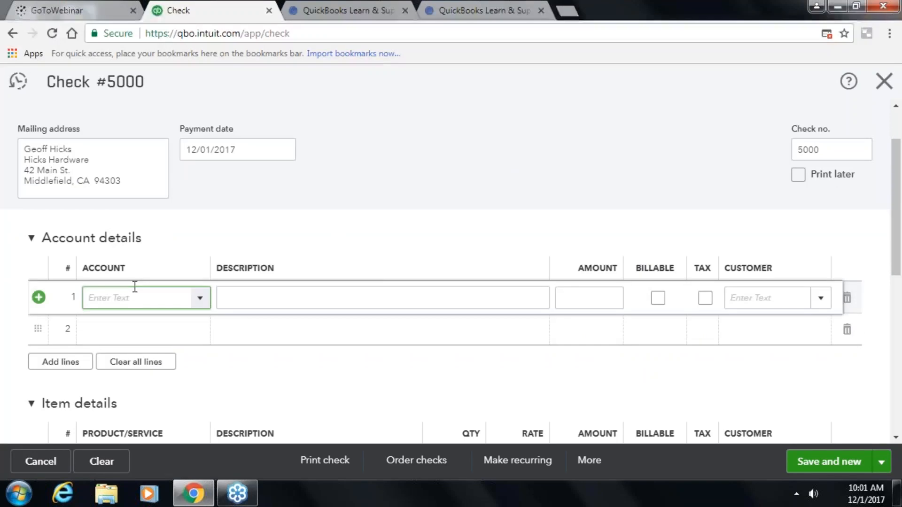
type("s")
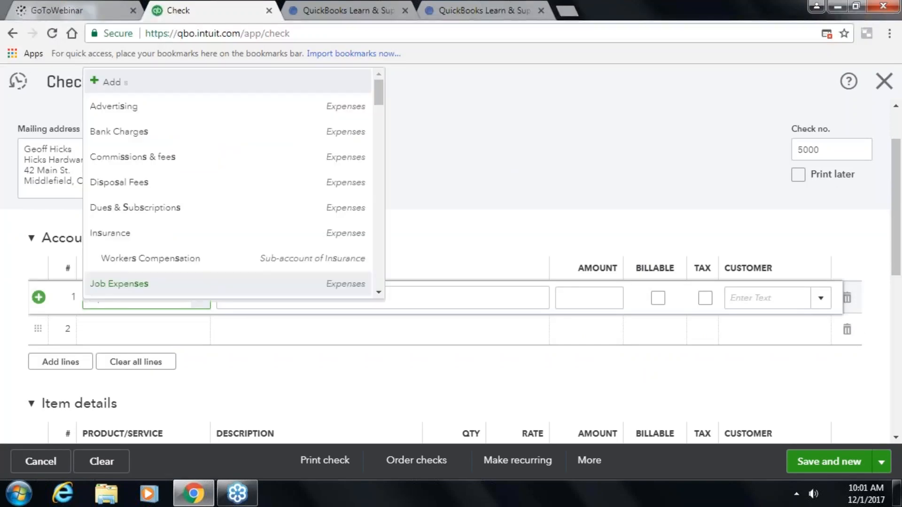
type("upplie")
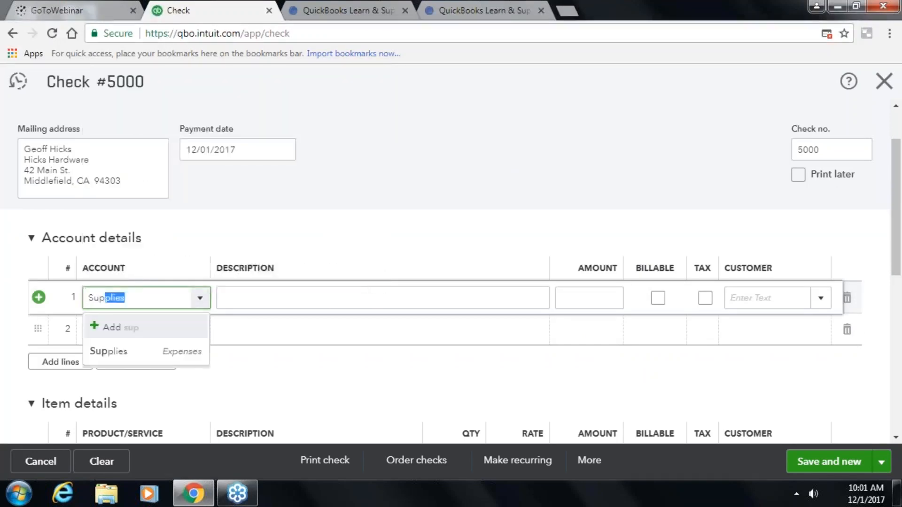
left_click(124, 352)
key("Tab")
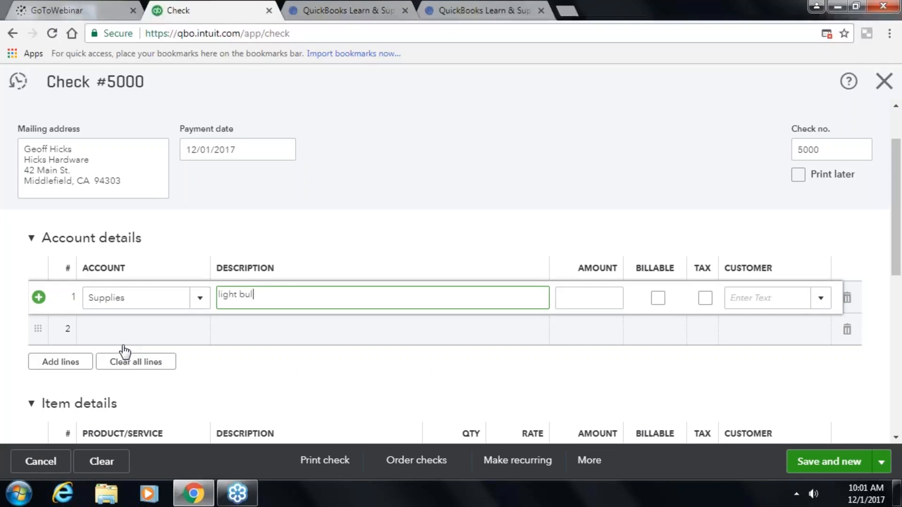
key("Tab")
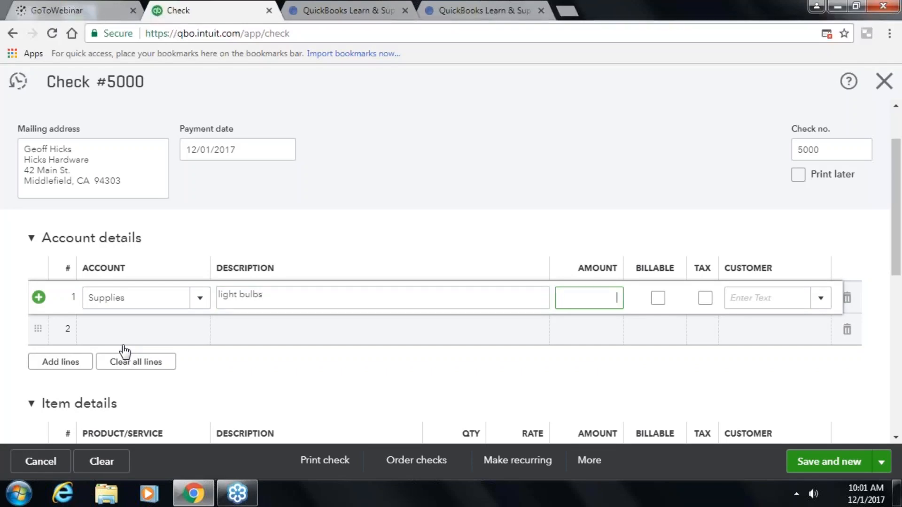
type("500.00")
key("Tab")
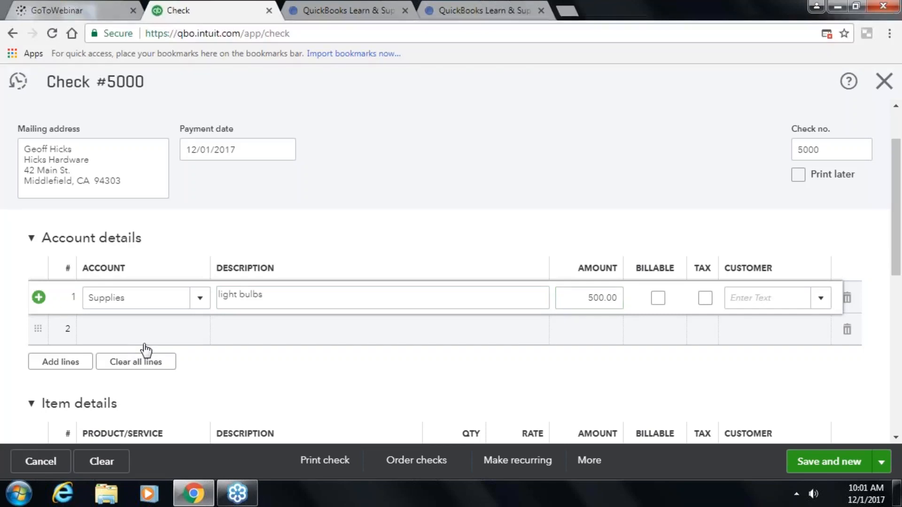
left_click(659, 301)
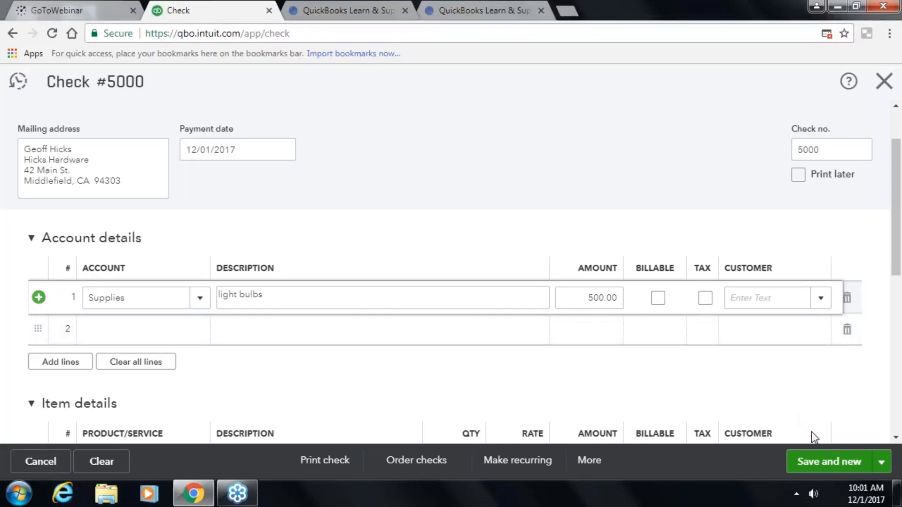
left_click(829, 462)
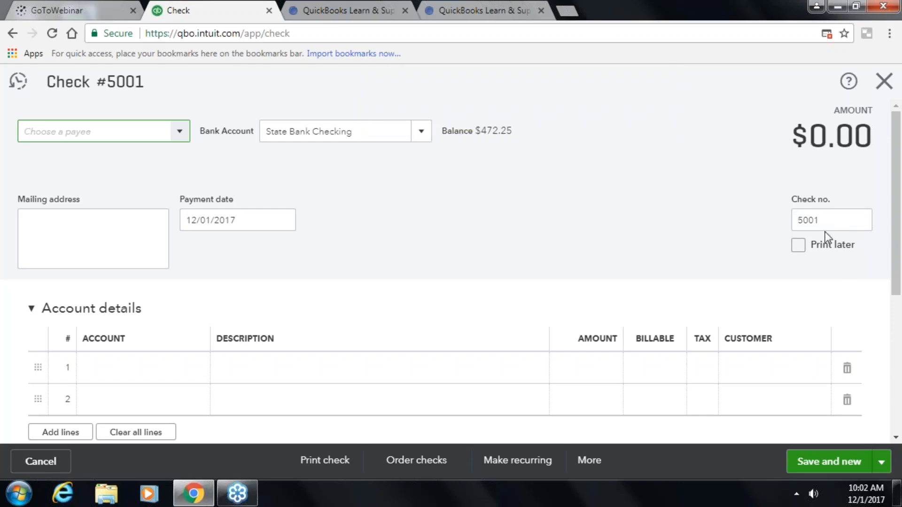
- Record check 5001 to Hicks Hardware with a $100.00 Office Expenses line for paper towels
type("Hicks Hardware")
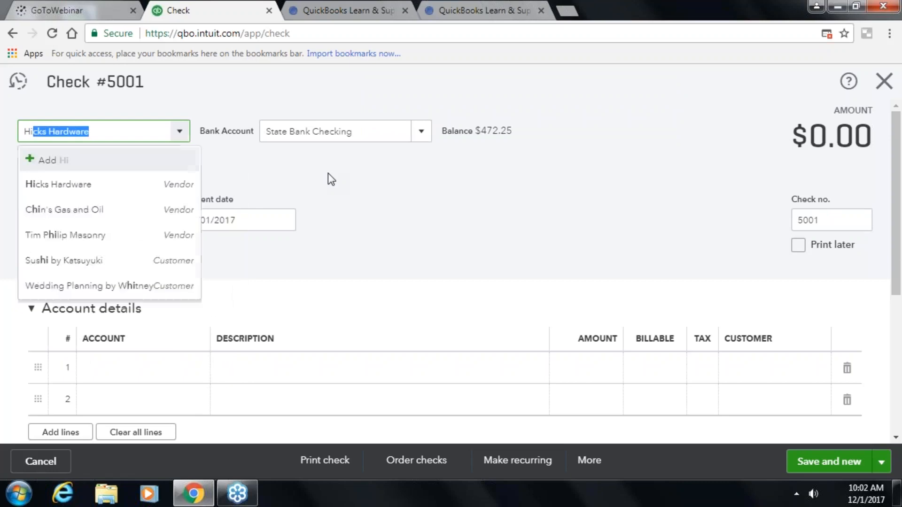
key("Tab")
key("Tab")
key("Tab")
key("Tab")
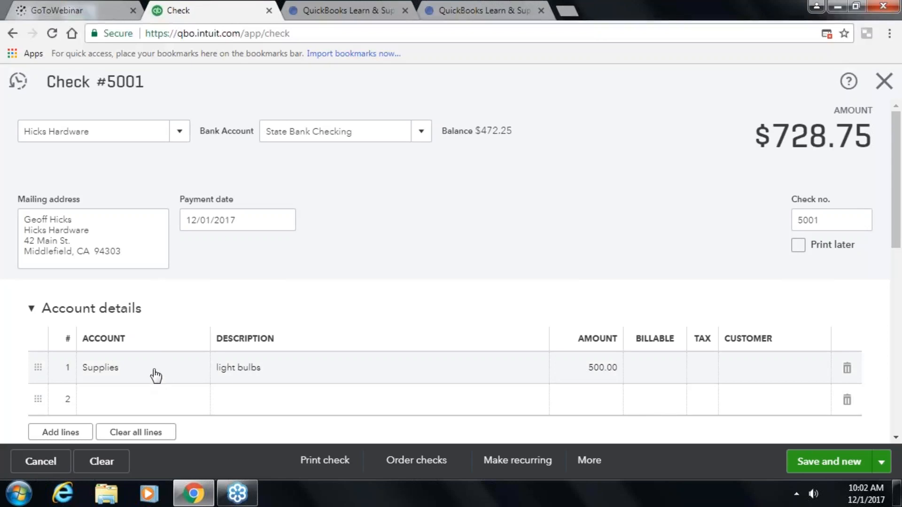
left_click(156, 373)
type("off")
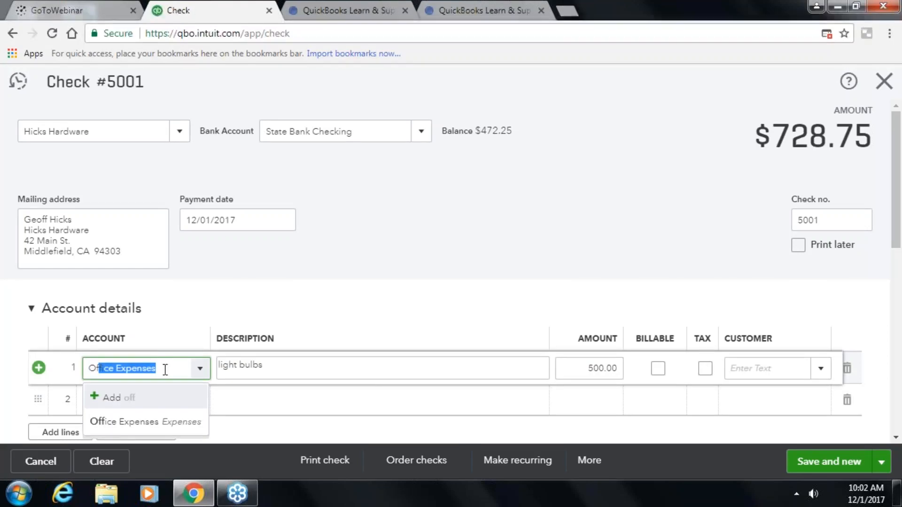
left_click(163, 426)
key("Tab")
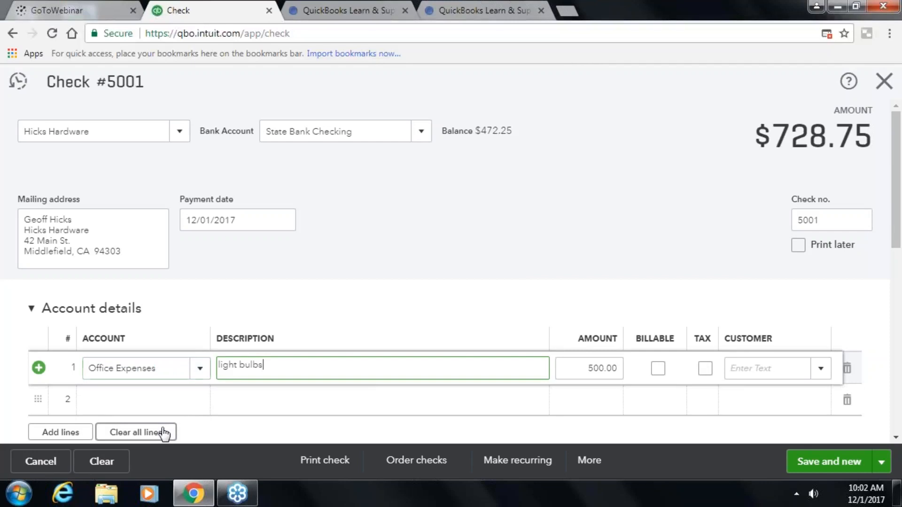
key("BackSpace")
key("BackSpace")
key("BackSpace")
key("BackSpace")
key("BackSpace")
key("BackSpace")
key("BackSpace")
key("BackSpace")
key("BackSpace")
key("BackSpace")
key("Tab")
type("100.00")
key("Tab")
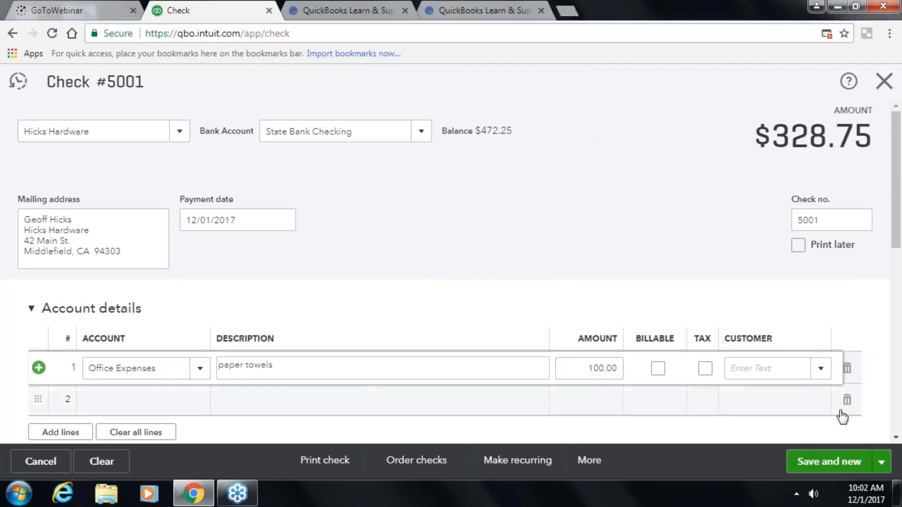
left_click(843, 464)
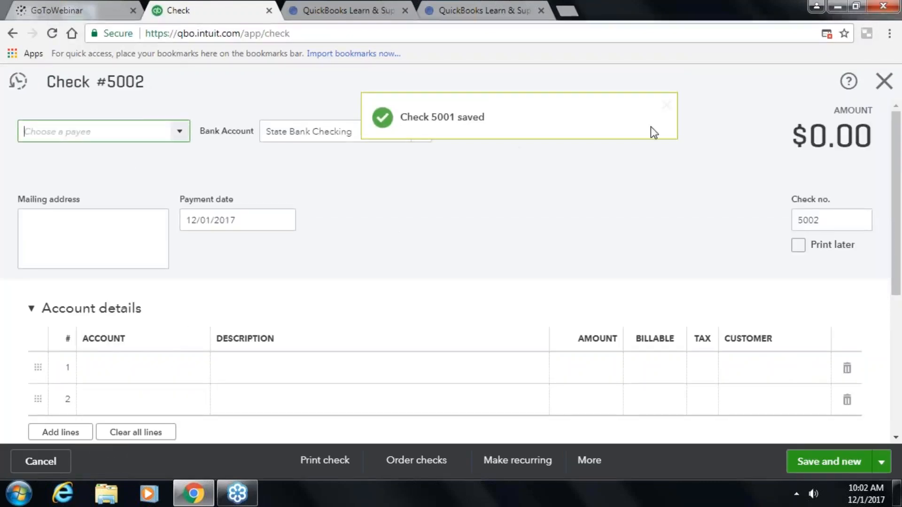
- Switch the register to State Bank Checking and open check 5000 to Hicks Hardware for editing
left_click(886, 83)
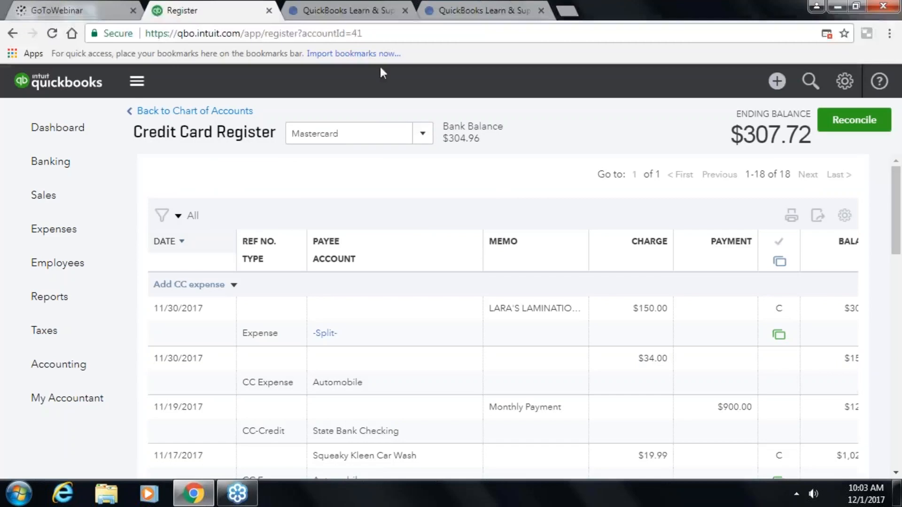
left_click(329, 137)
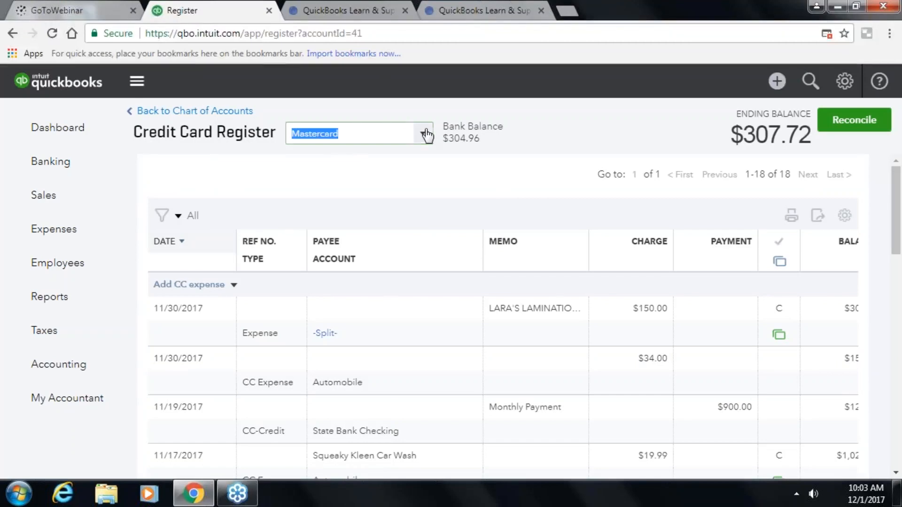
scroll(344, 207, "up", 5)
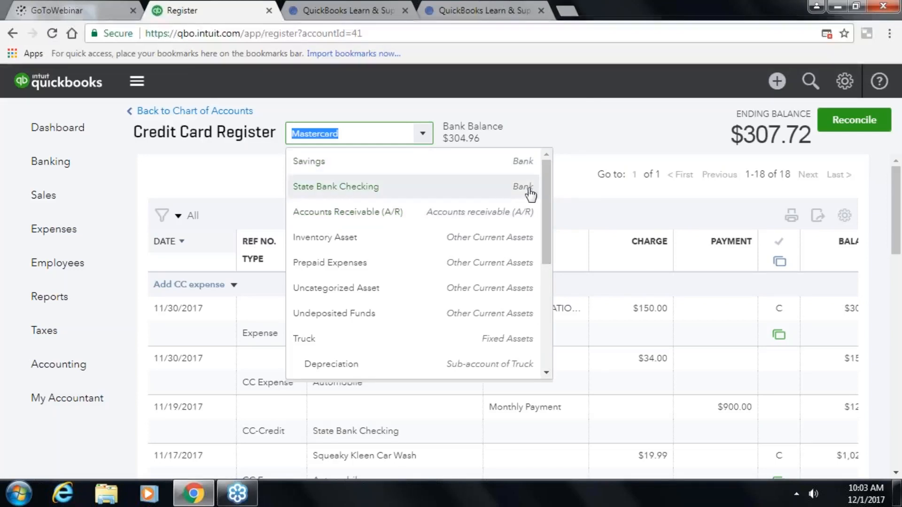
scroll(479, 301, "down", 3)
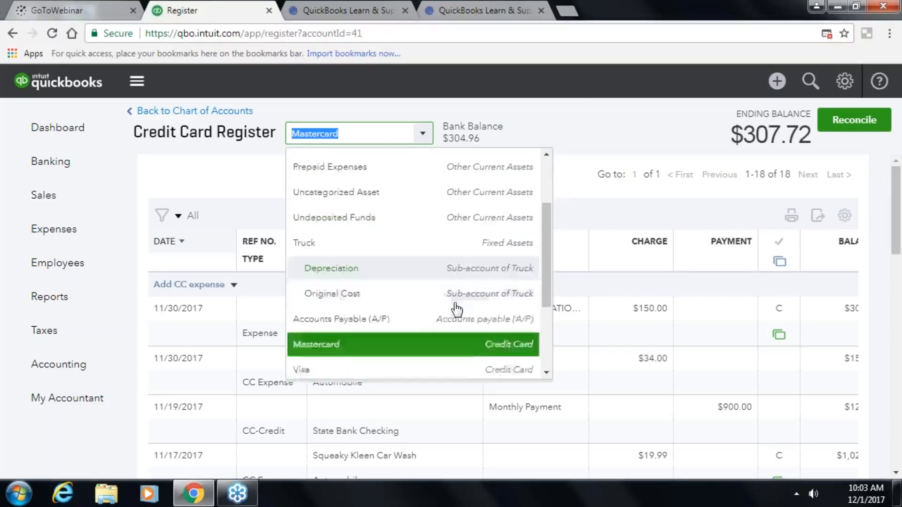
scroll(390, 332, "down", 1)
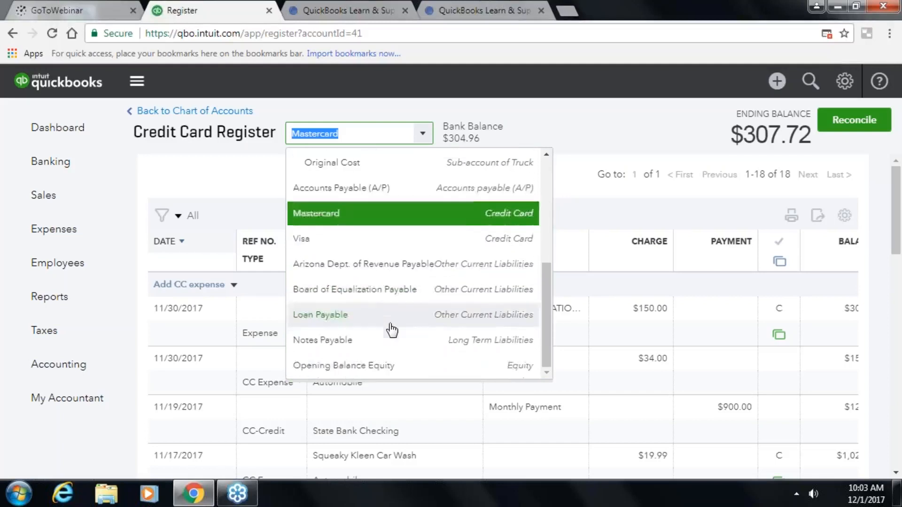
scroll(392, 339, "up", 3)
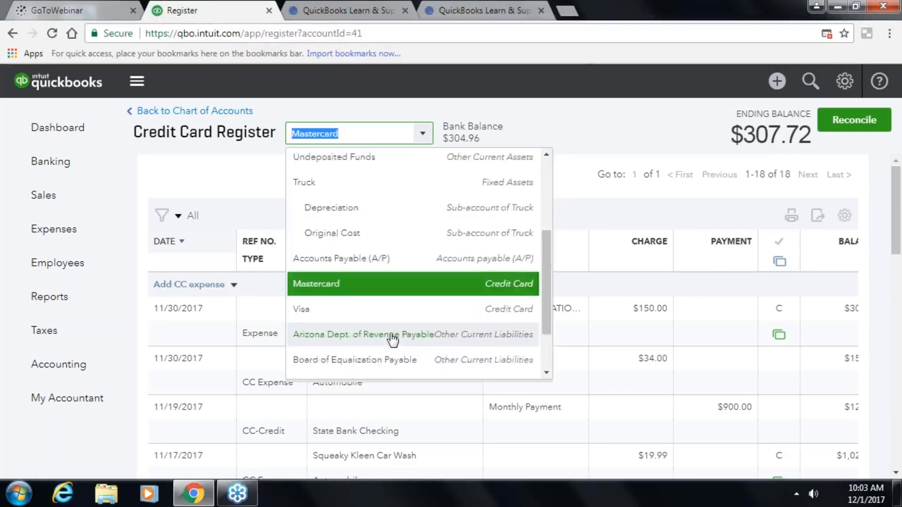
scroll(392, 338, "up", 3)
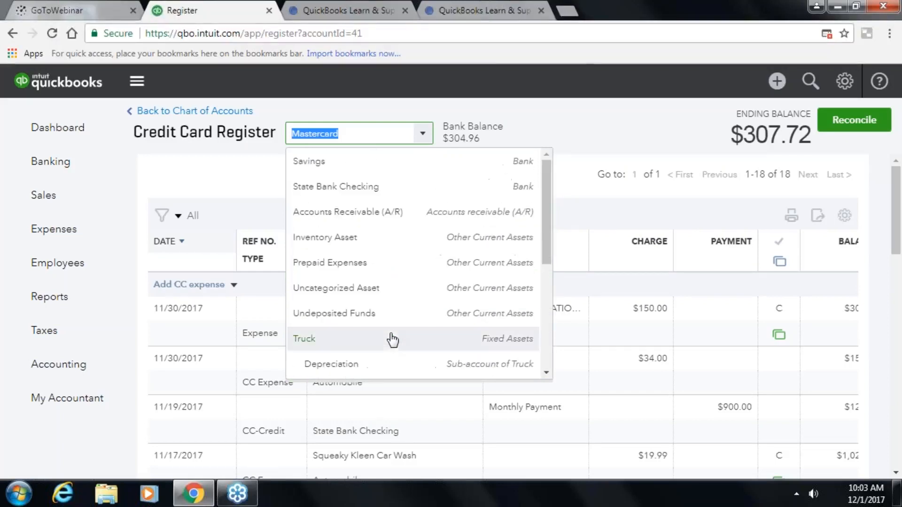
left_click(359, 187)
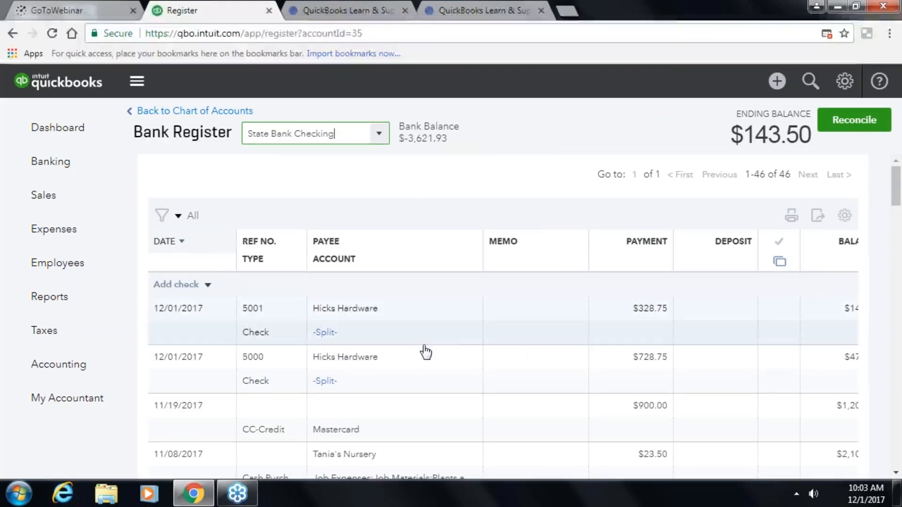
left_click(331, 381)
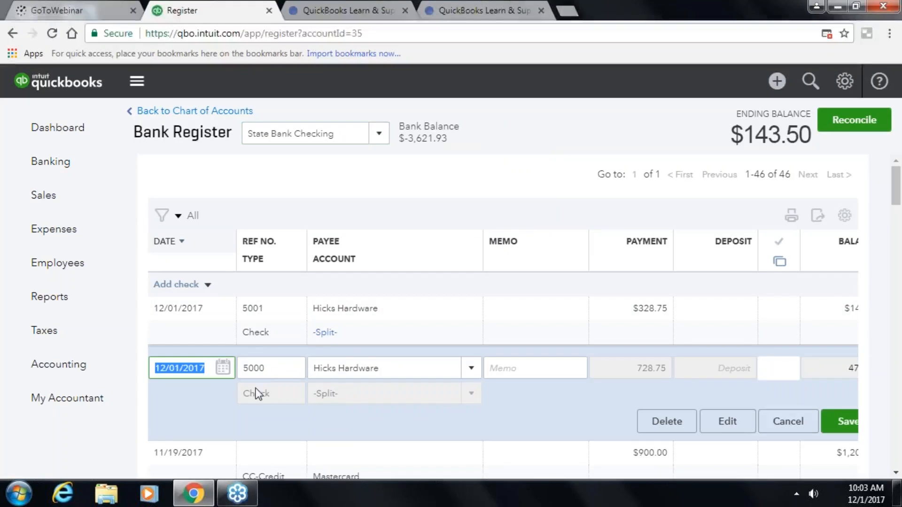
left_click(728, 422)
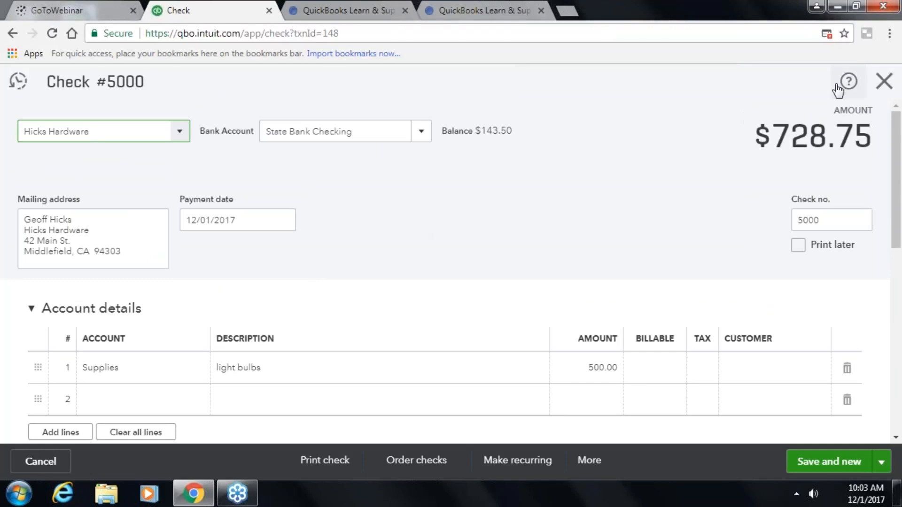
- Reopen check 5000 from the State Bank Checking register and review its lines
left_click(883, 80)
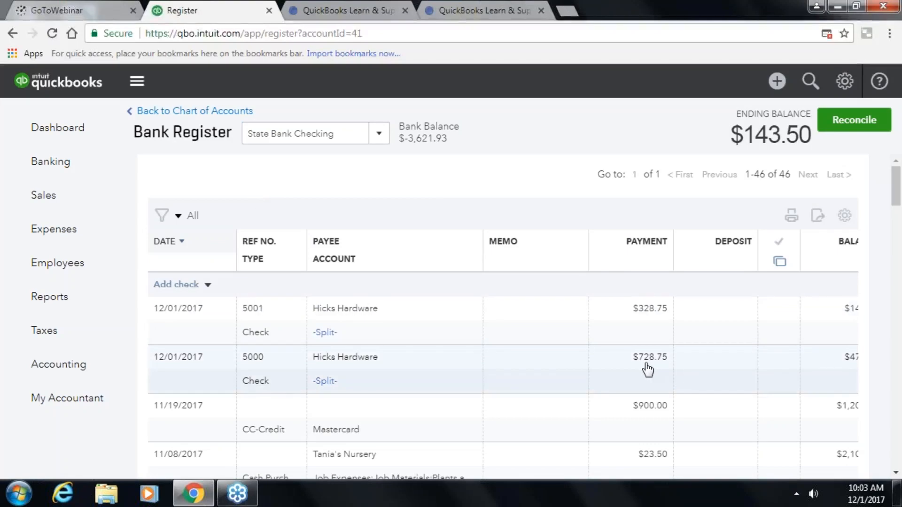
left_click(315, 387)
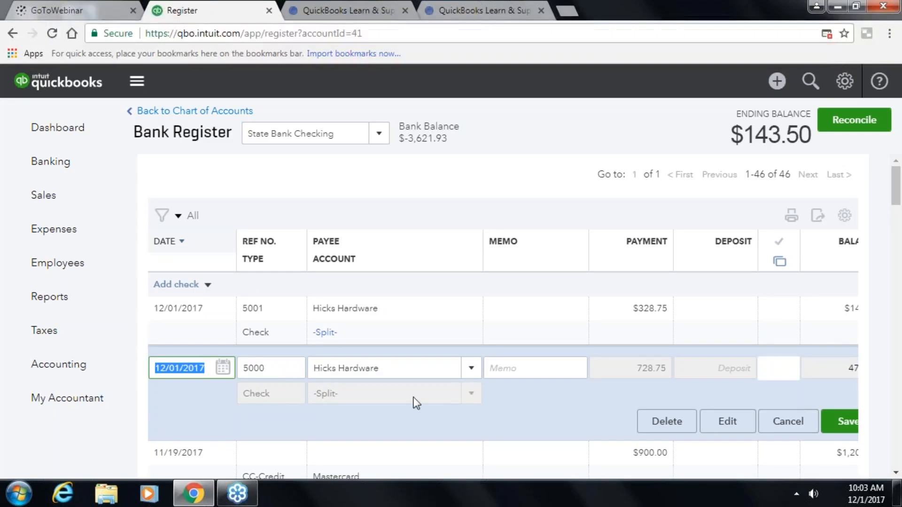
left_click(733, 431)
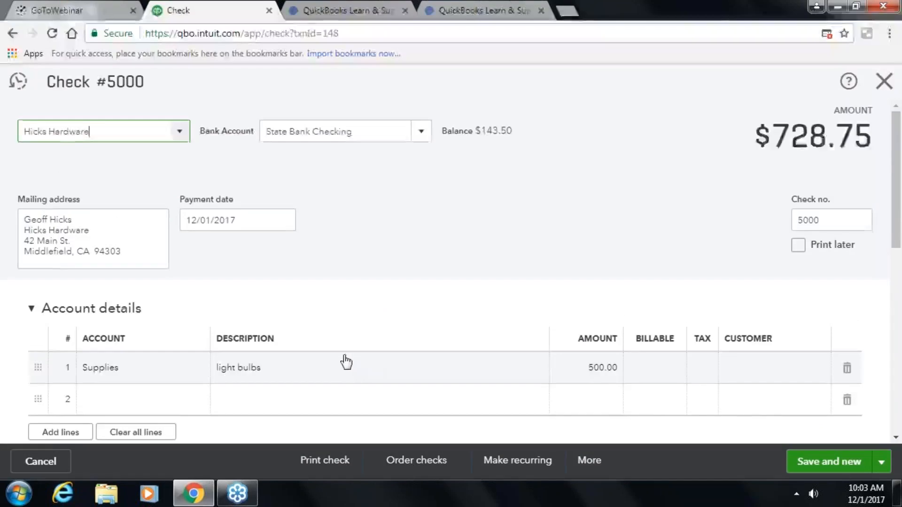
scroll(341, 357, "down", 7)
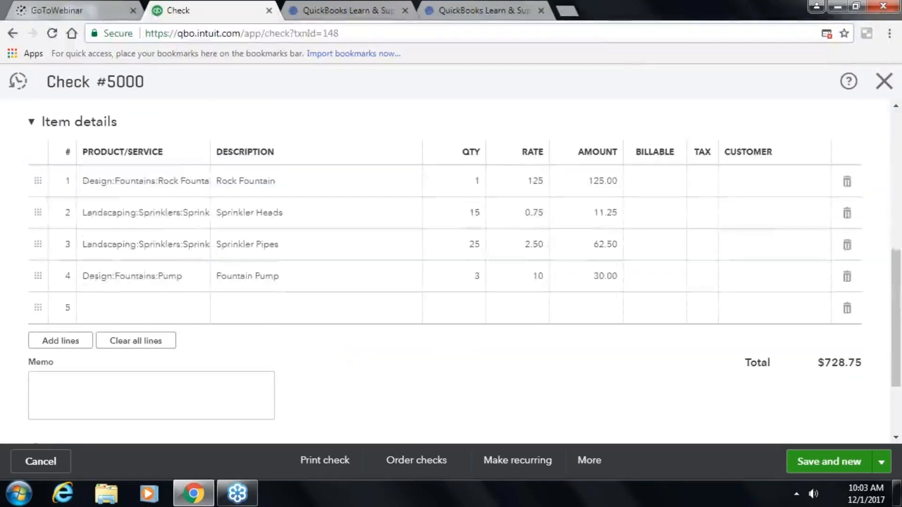
scroll(499, 334, "up", 8)
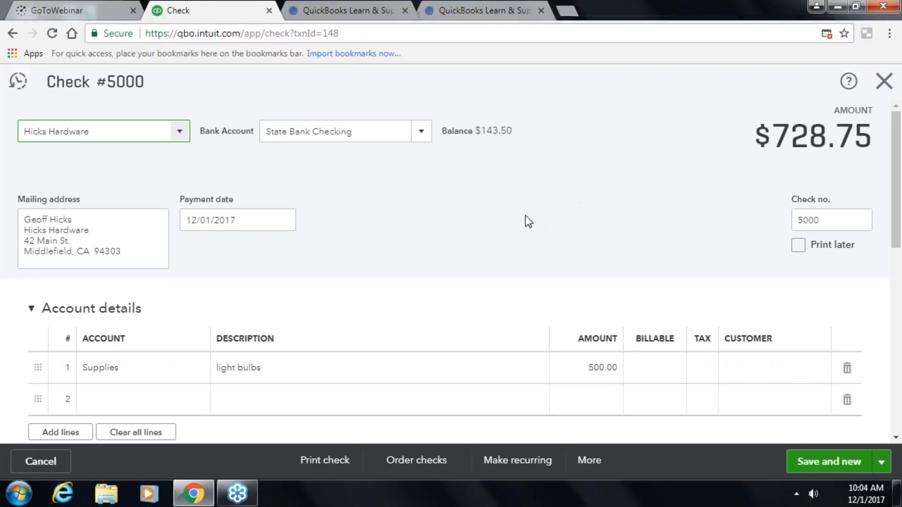
scroll(526, 217, "down", 3)
scroll(519, 242, "down", 3)
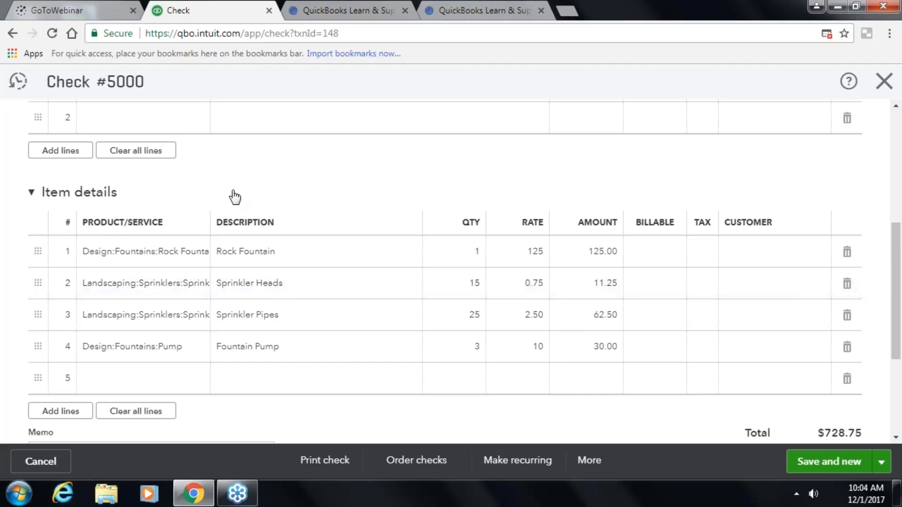
scroll(242, 207, "up", 6)
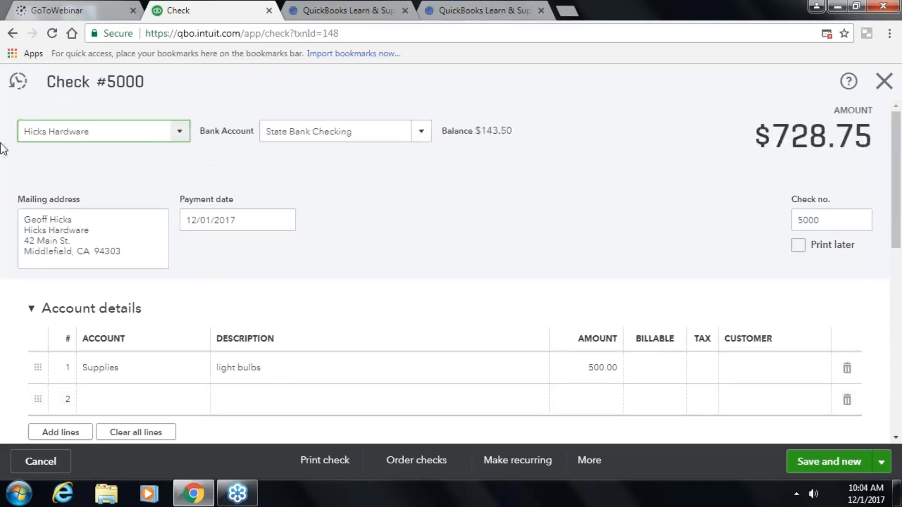
scroll(60, 166, "down", 1)
scroll(213, 263, "down", 10)
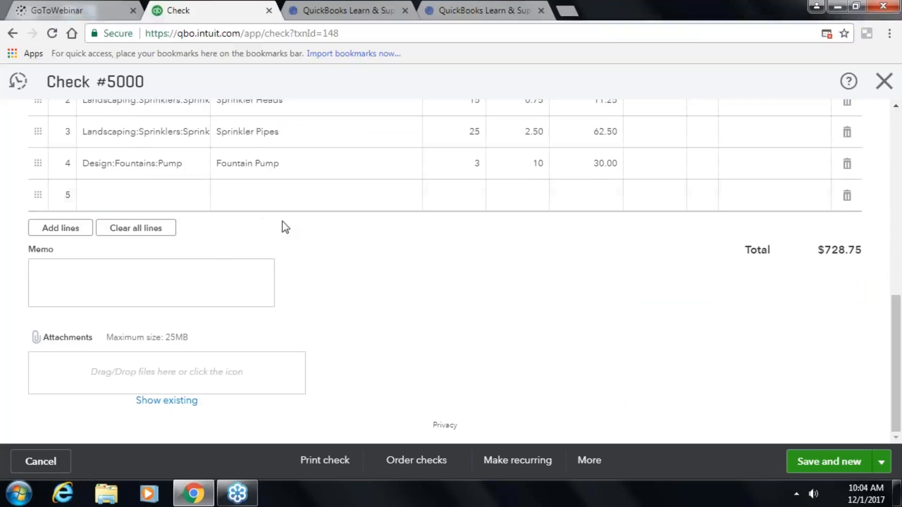
scroll(282, 226, "up", 3)
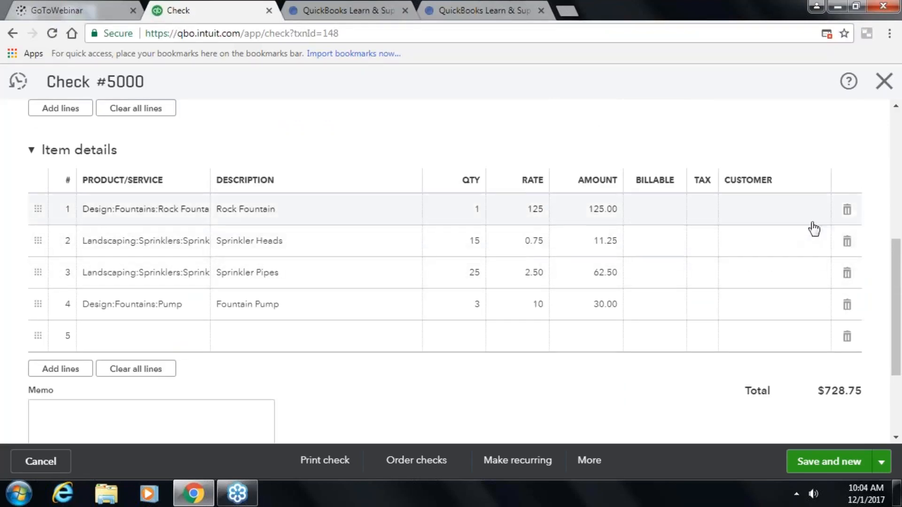
- Delete the Rock Fountain, Sprinkler Heads, Sprinkler Pipes and Fountain Pump lines and save check 5000
left_click(847, 209)
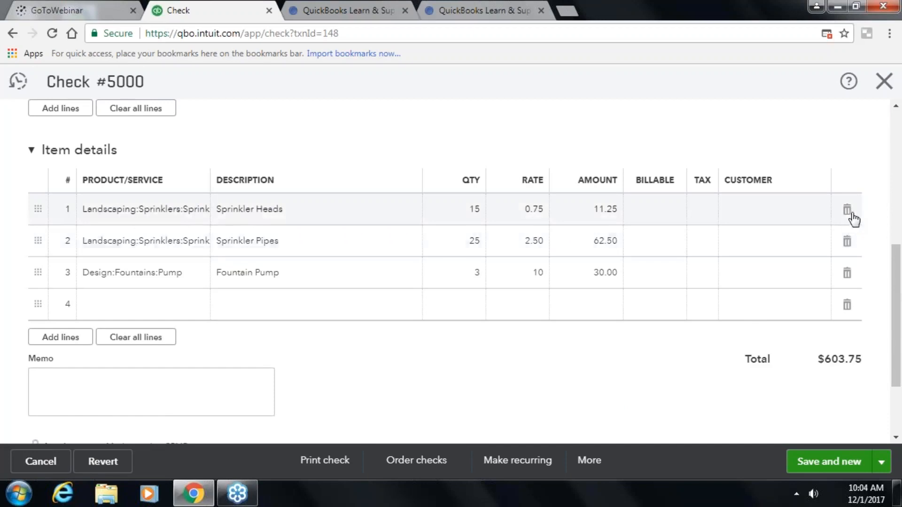
left_click(850, 214)
left_click(850, 214)
left_click(849, 215)
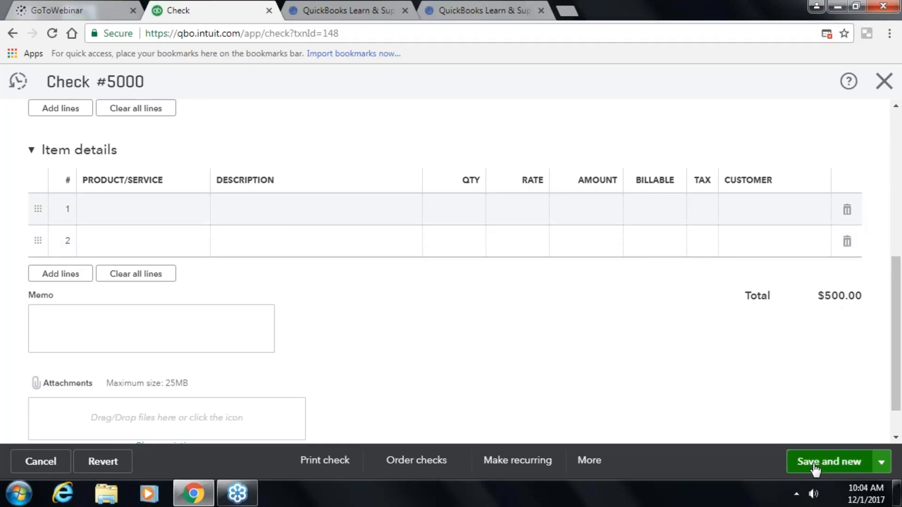
left_click(823, 470)
- Close the blank check and open check 5001 from the register for editing
left_click(884, 81)
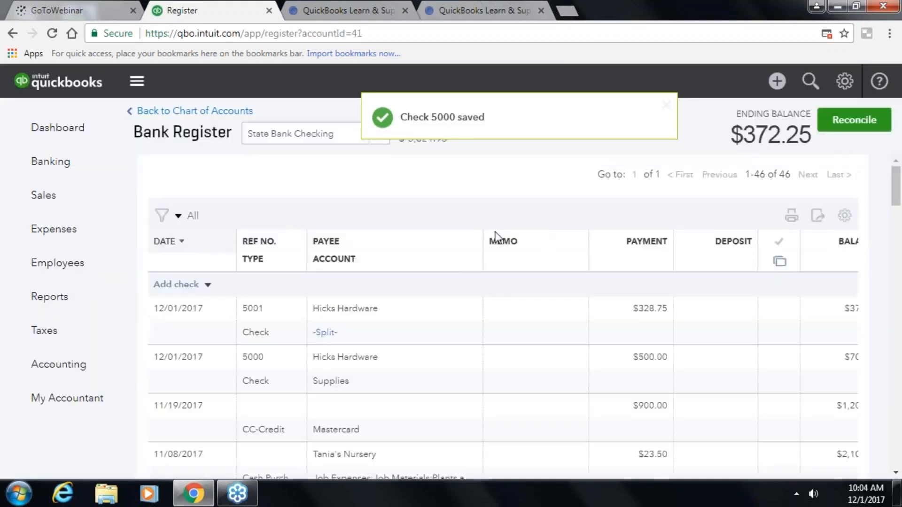
scroll(402, 338, "down", 1)
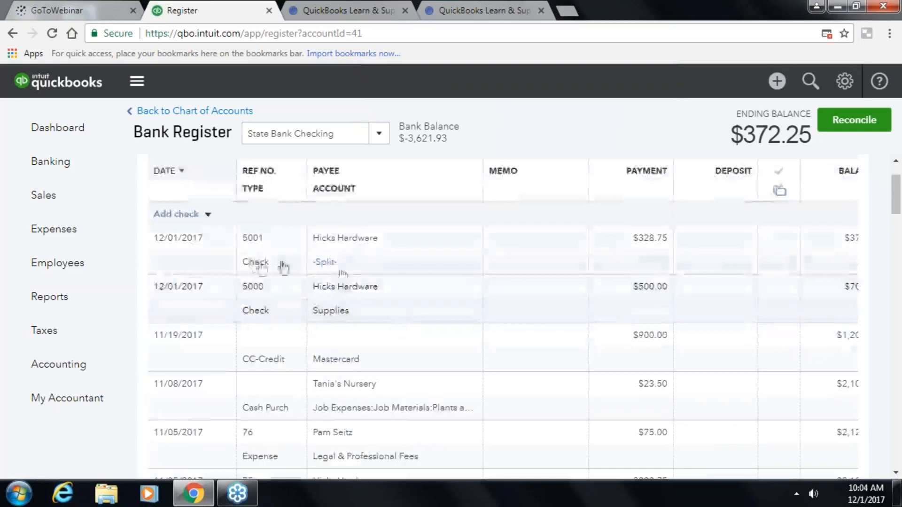
left_click(255, 264)
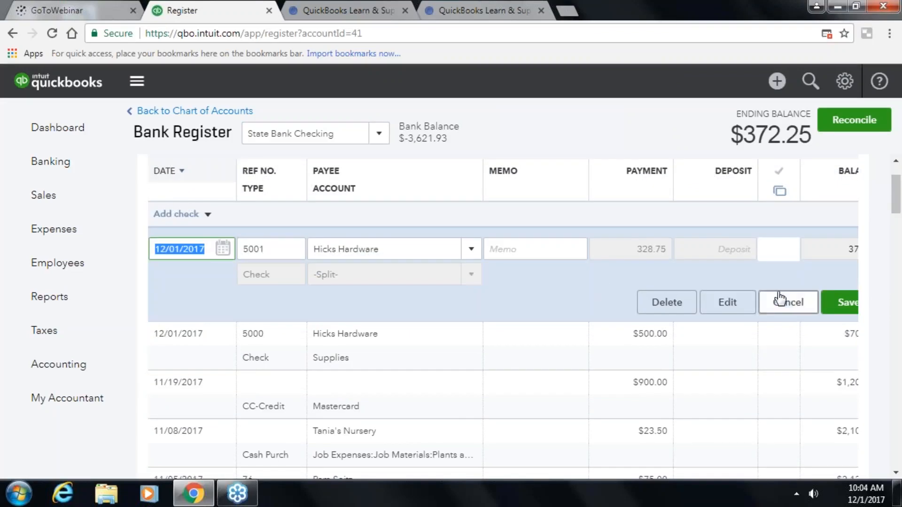
left_click(726, 302)
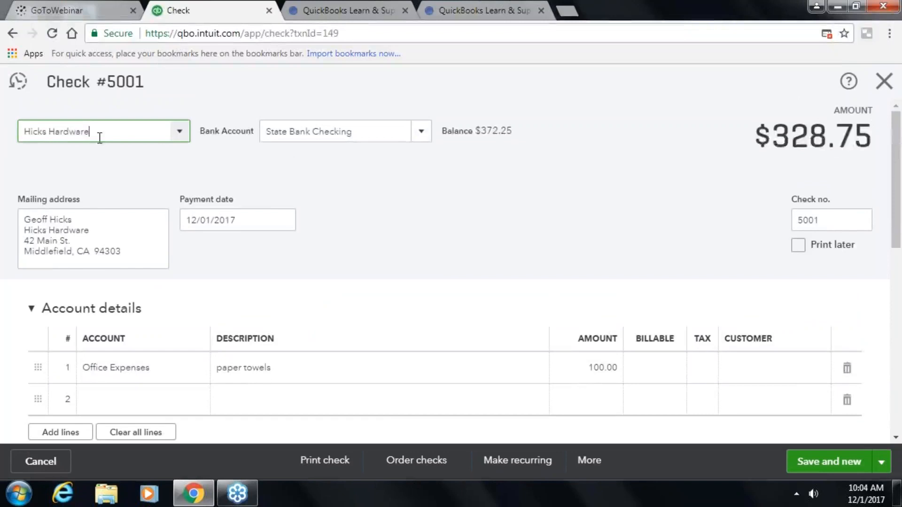
scroll(562, 323, "down", 2)
scroll(425, 318, "down", 3)
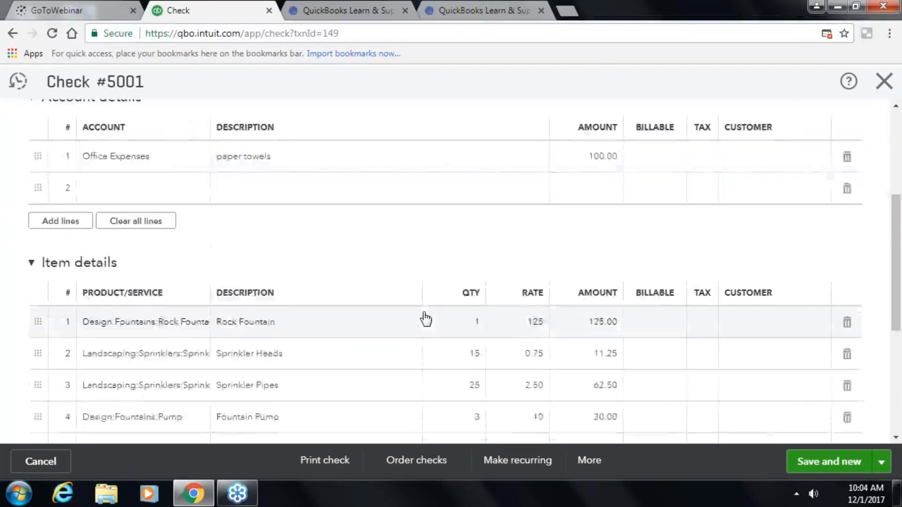
scroll(425, 318, "up", 3)
scroll(877, 383, "down", 2)
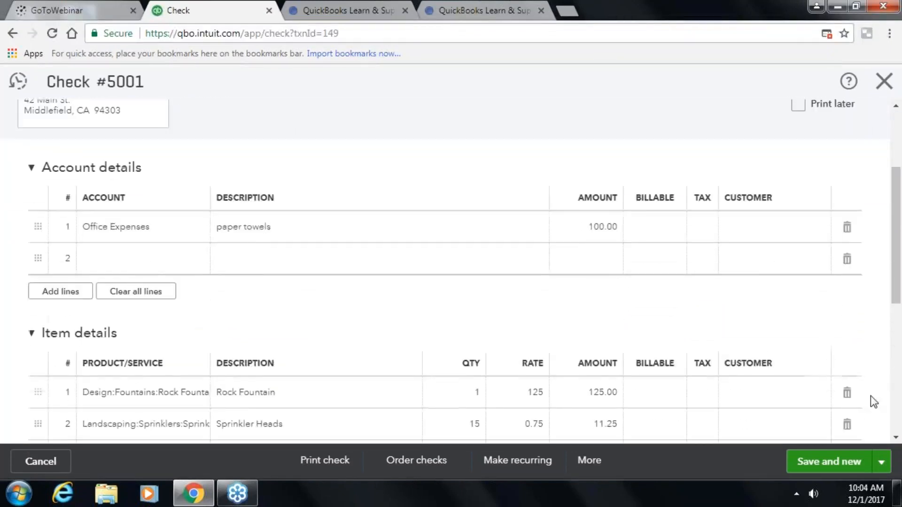
scroll(870, 402, "down", 3)
- Remove check 5001's four item lines, save and close it, and narrow the MEMO column
left_click(848, 254)
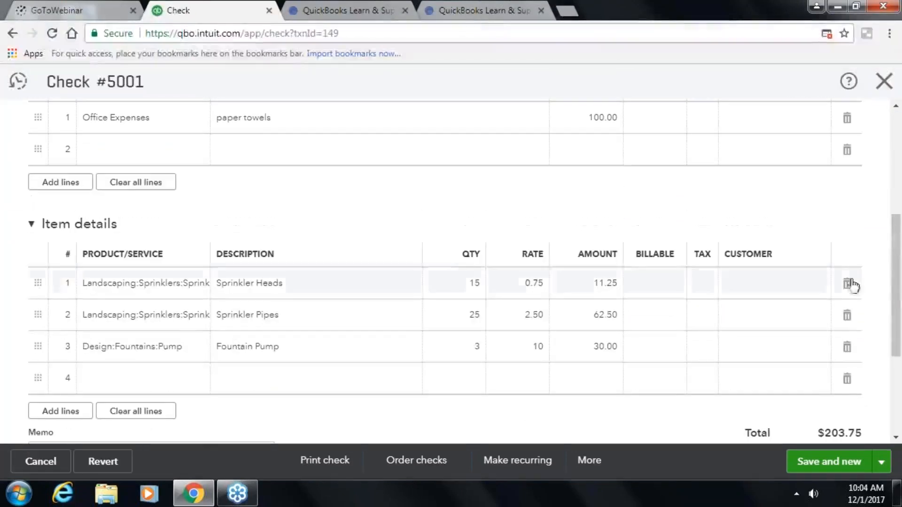
left_click(849, 284)
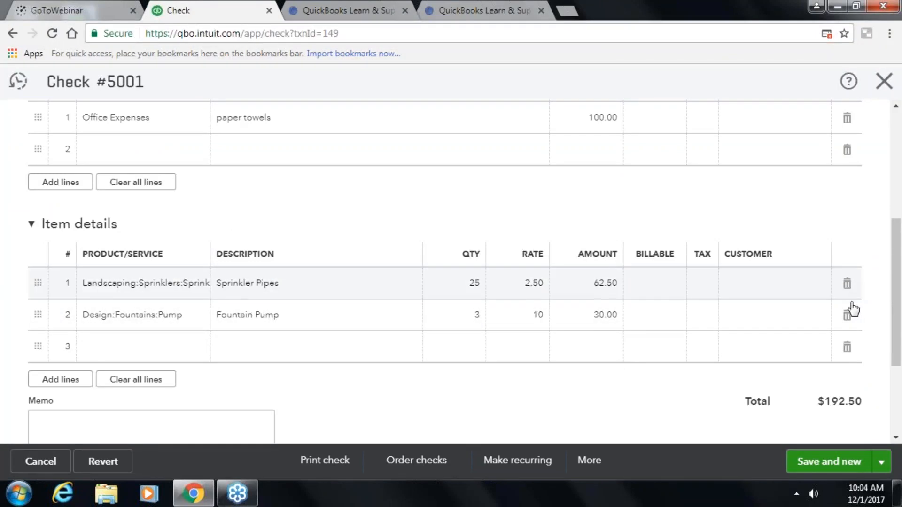
left_click(847, 284)
left_click(847, 285)
left_click(881, 462)
left_click(780, 437)
left_click(822, 461)
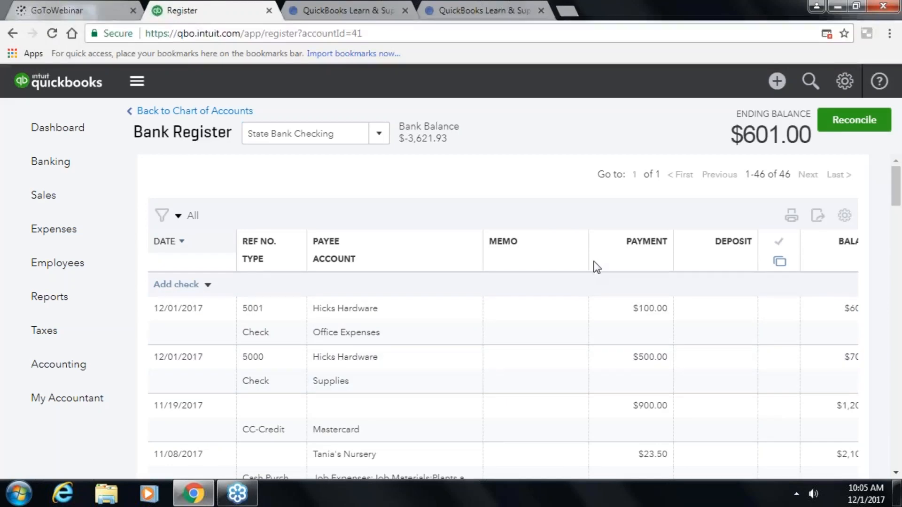
left_click_drag(588, 257, 541, 262)
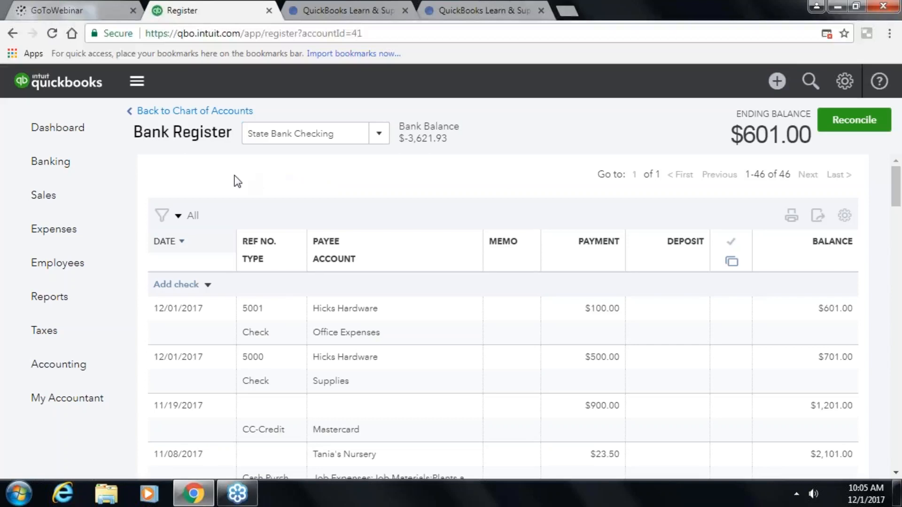
- Start a new bank deposit with Met Life Dental as the payer on line 1
left_click(774, 86)
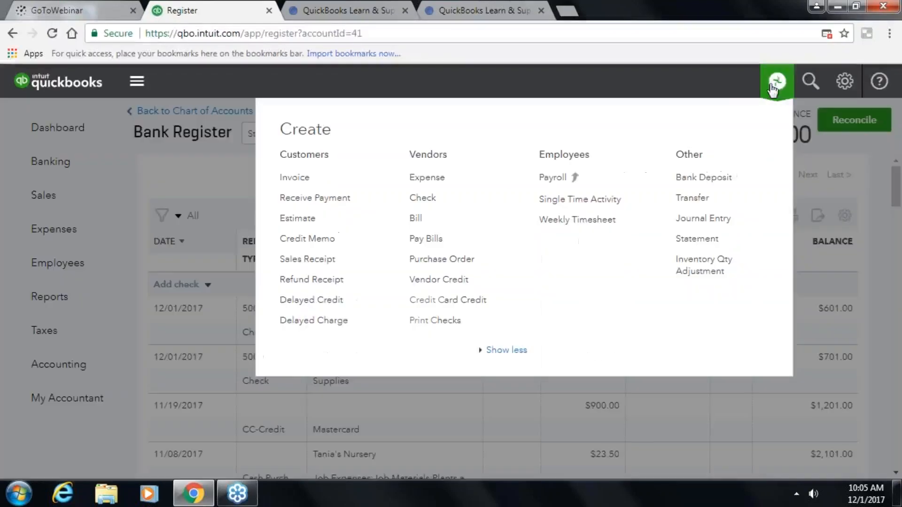
left_click(703, 183)
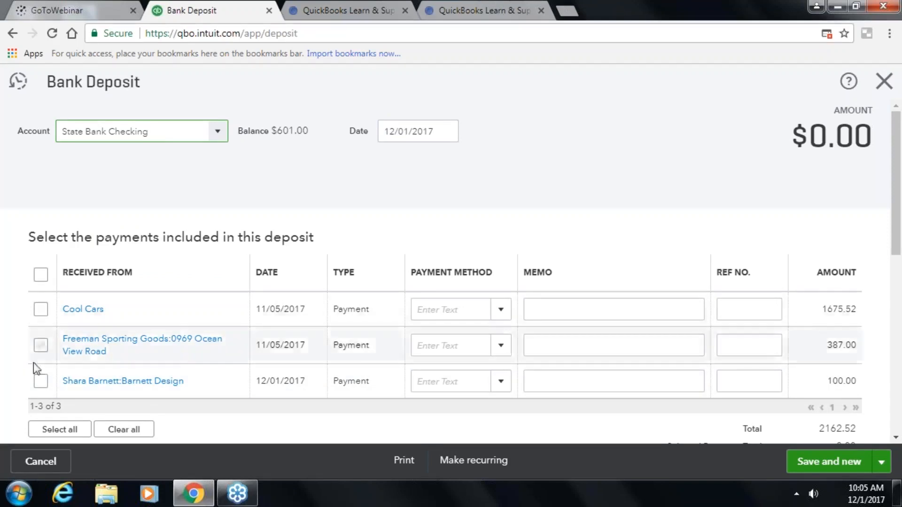
scroll(182, 348, "down", 5)
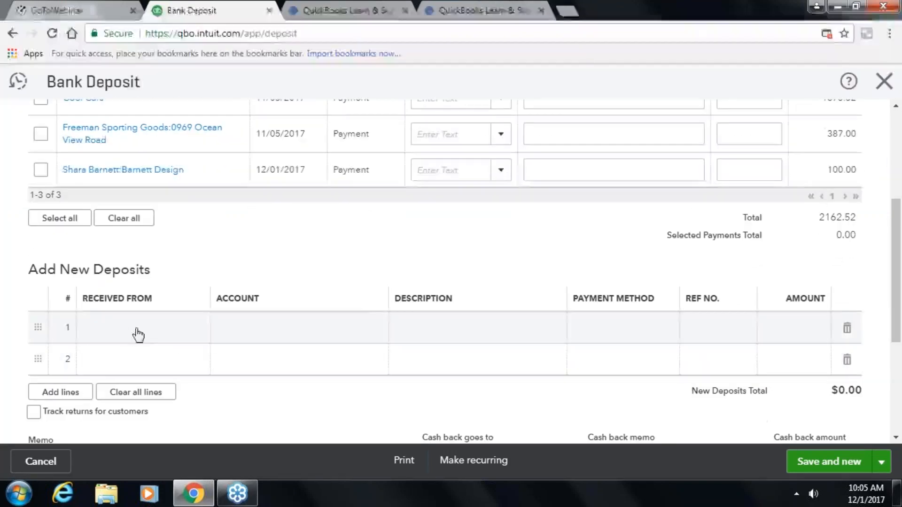
left_click(121, 331)
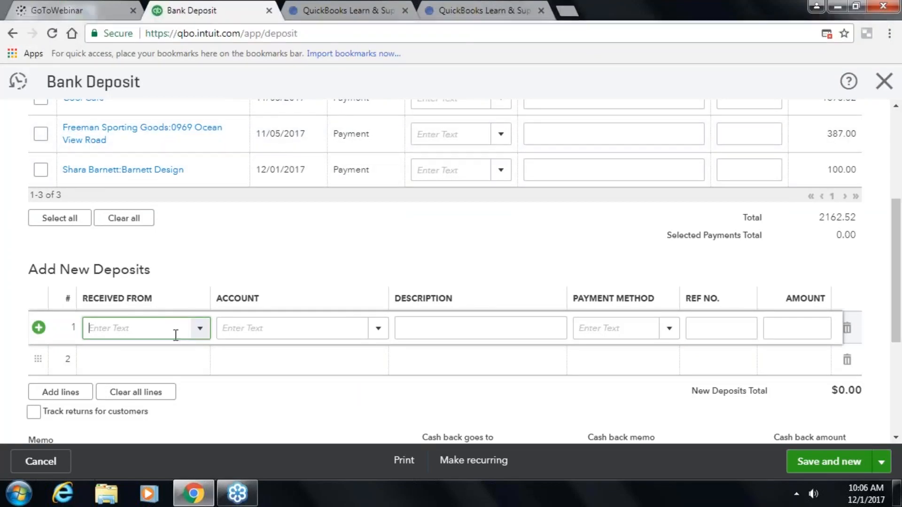
left_click(200, 328)
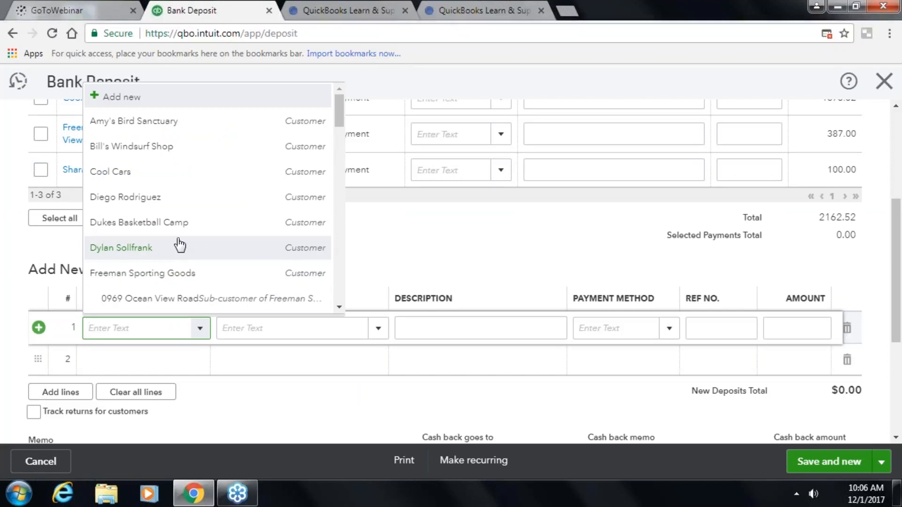
scroll(178, 244, "down", 15)
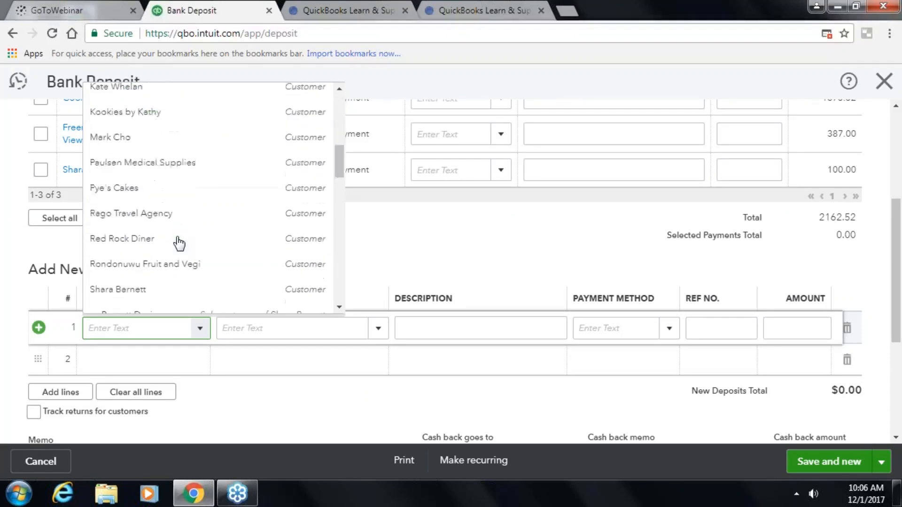
scroll(179, 244, "down", 3)
scroll(178, 244, "down", 2)
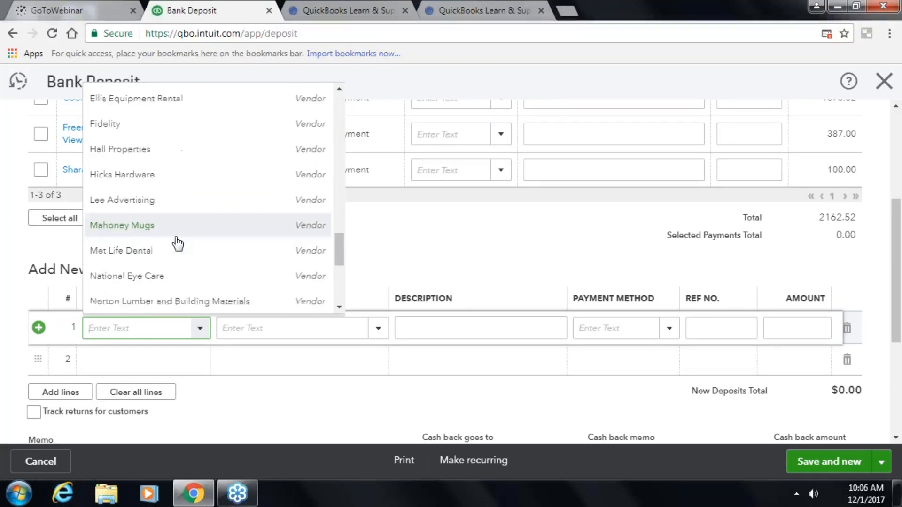
left_click(143, 252)
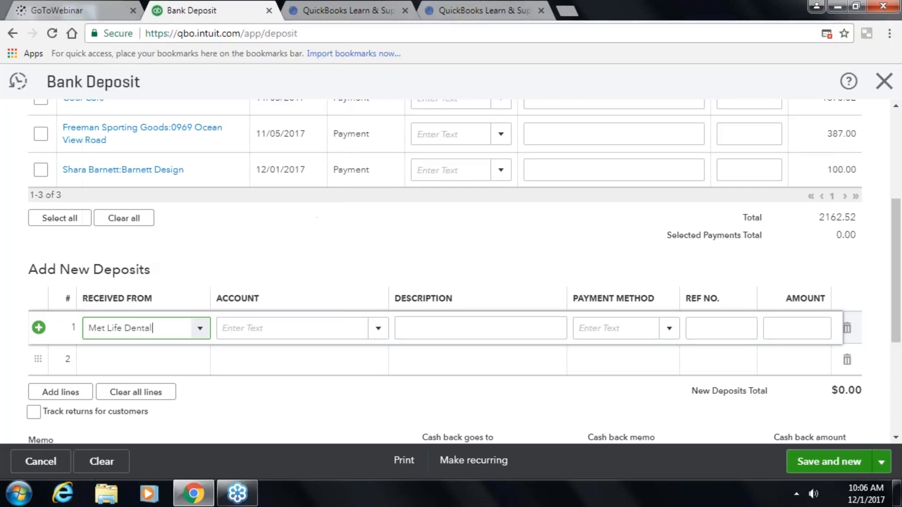
- Assign the line to Insurance with 'refund of premium' and a 250.00 amount
left_click(282, 328)
type("ins")
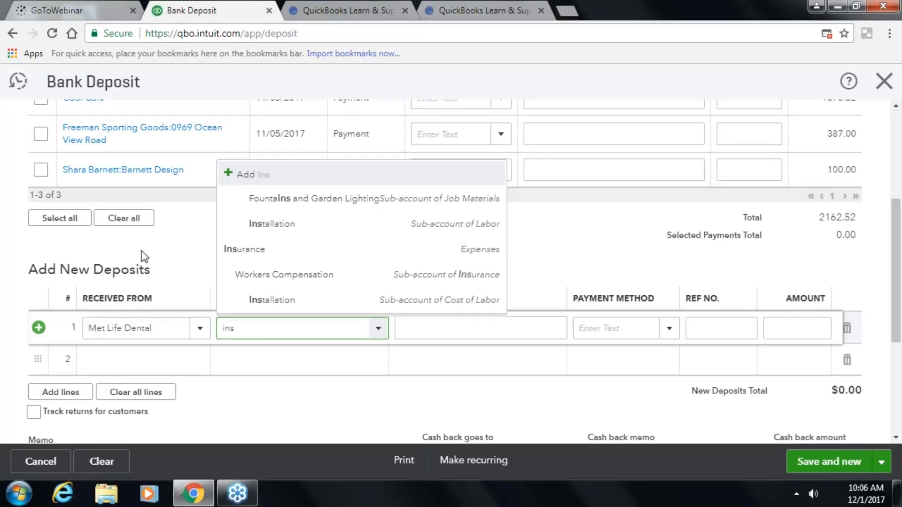
left_click(266, 250)
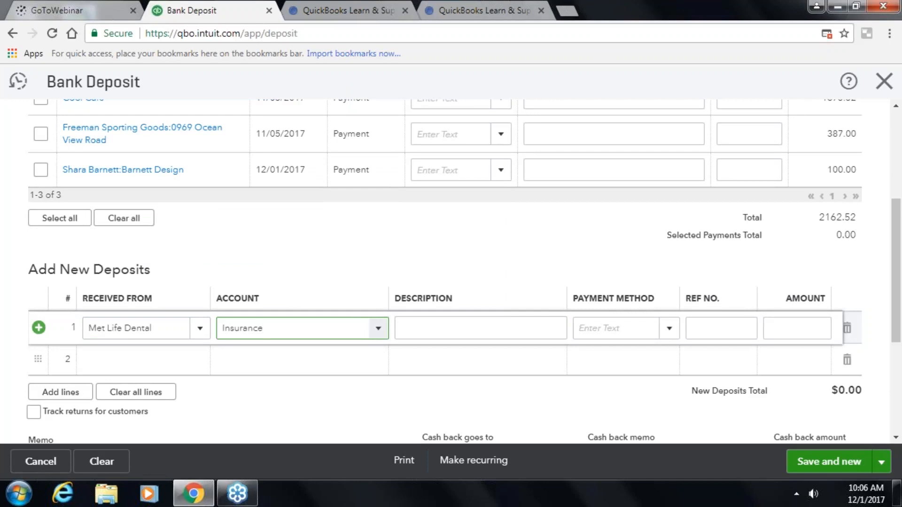
left_click(480, 328)
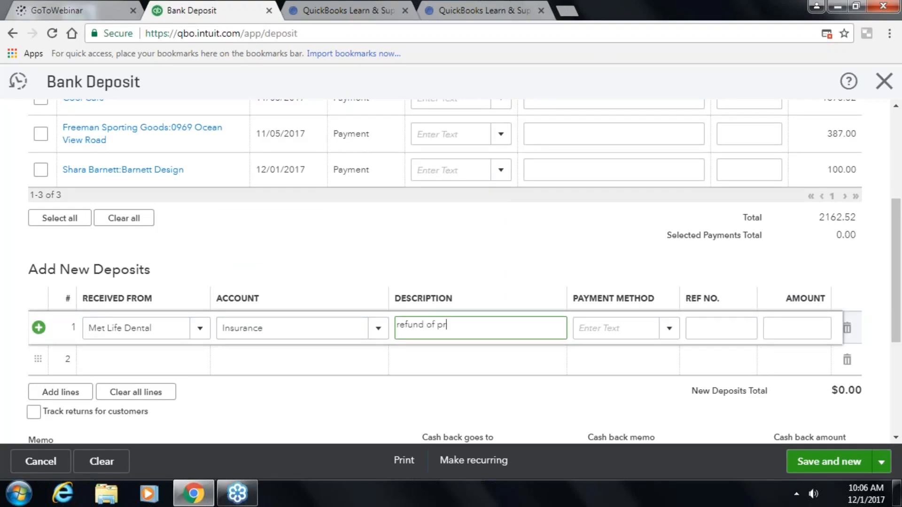
key("Tab")
type("2")
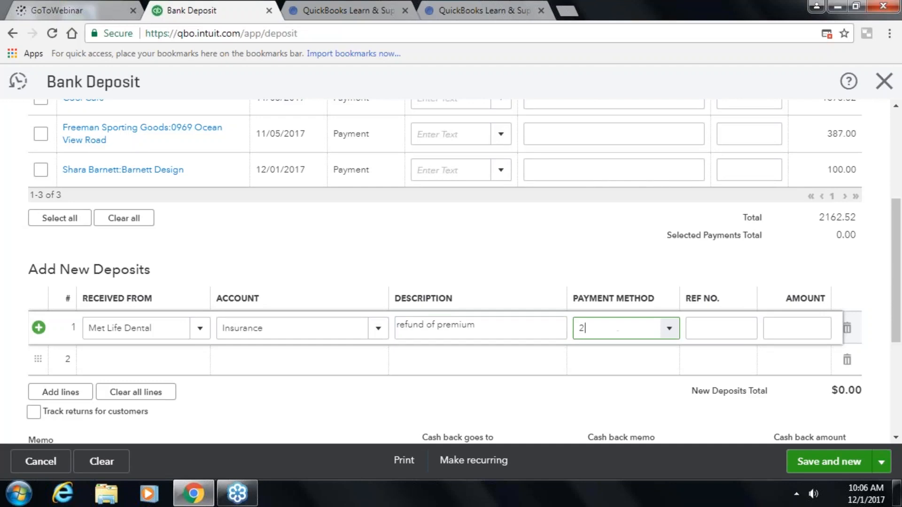
type("50.00")
key("Tab")
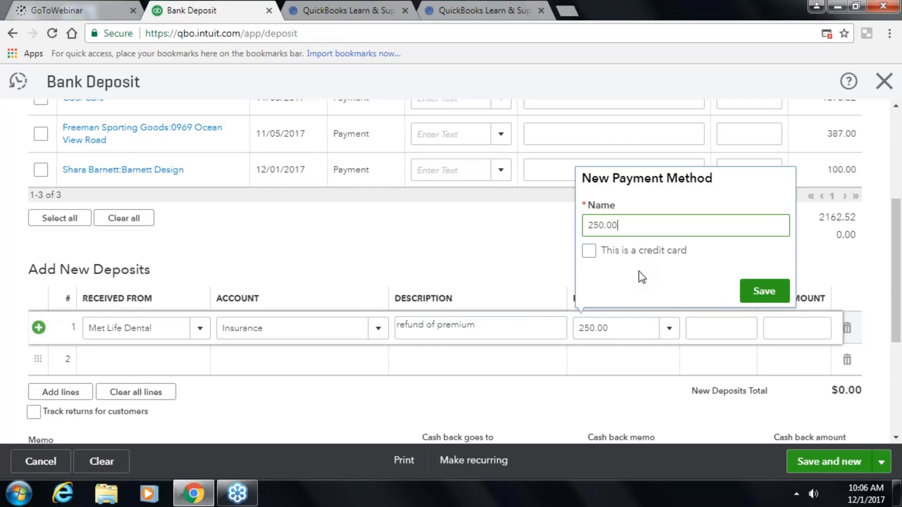
key("Escape")
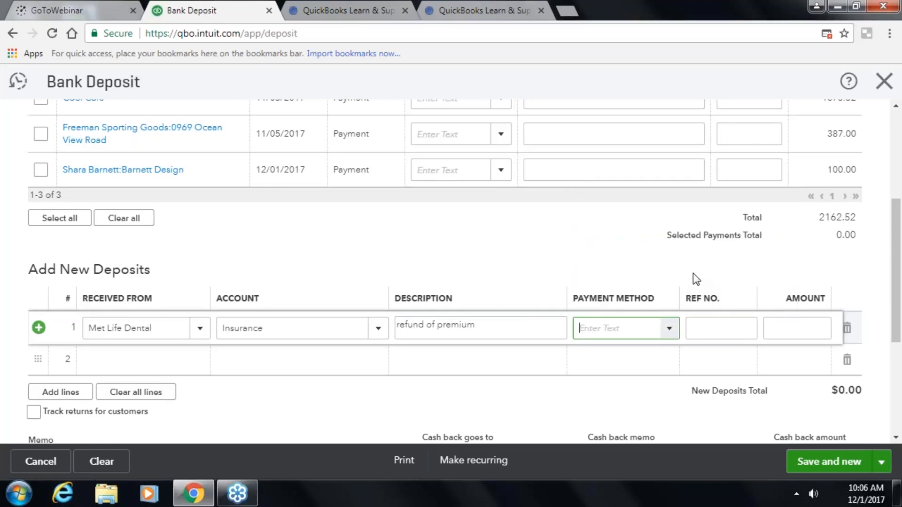
left_click(781, 327)
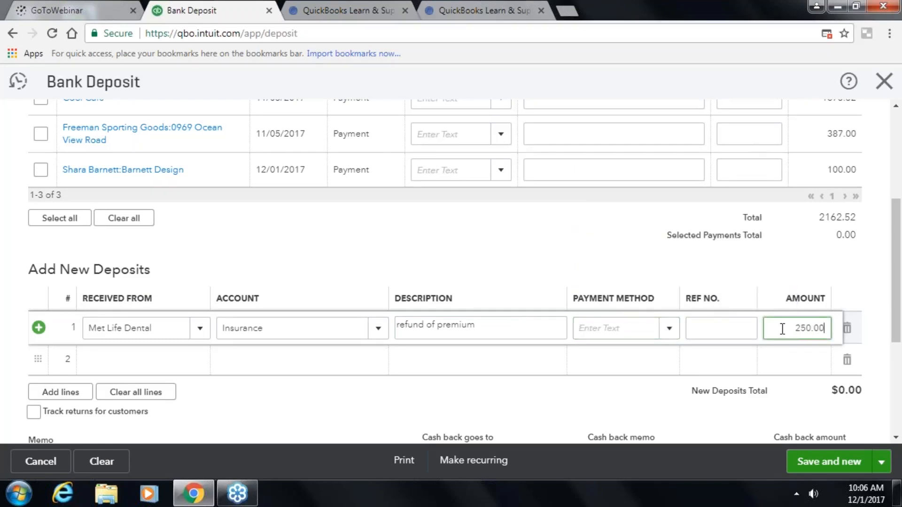
key("Escape")
left_click(384, 293)
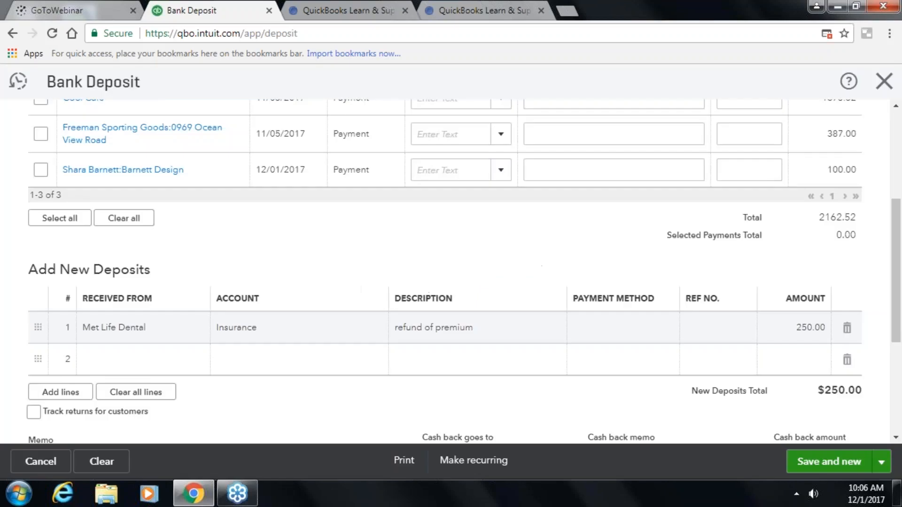
scroll(669, 300, "down", 1)
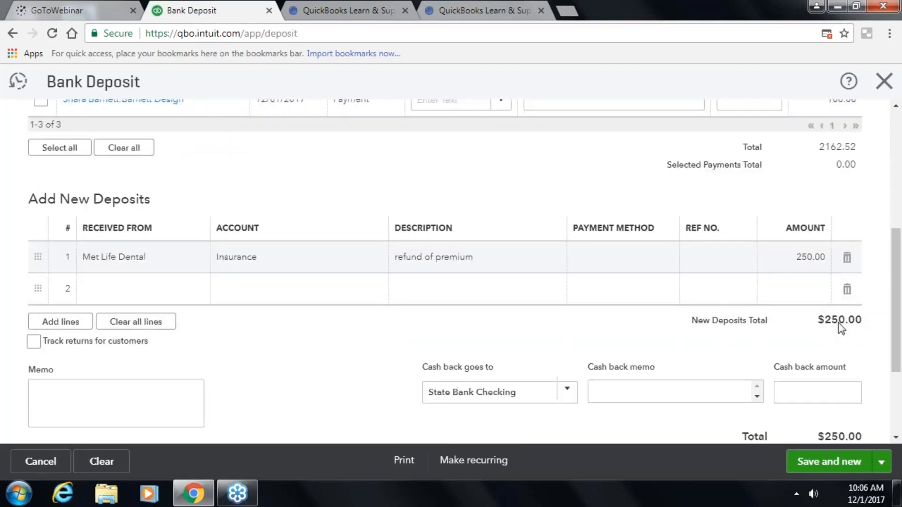
scroll(477, 376, "down", 2)
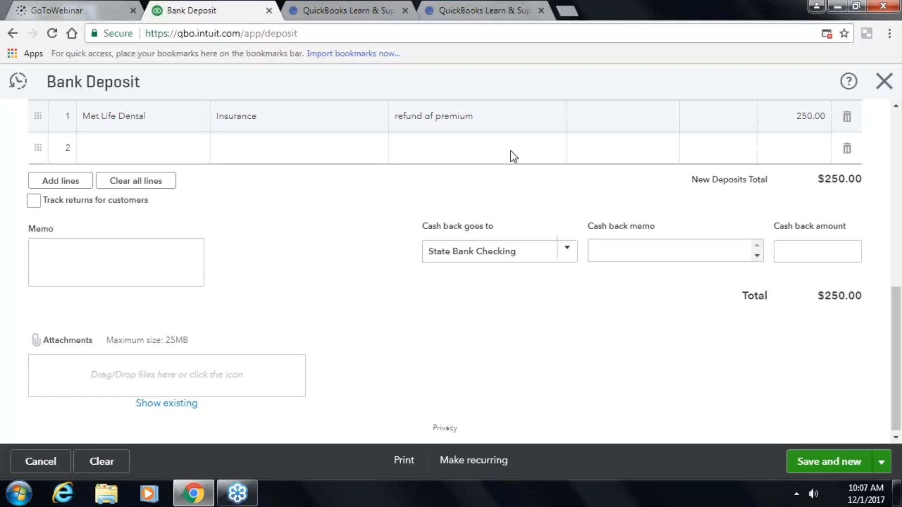
- Save the $250.00 Met Life Dental deposit and review the State Bank Checking register, ending at $851.00
left_click(826, 465)
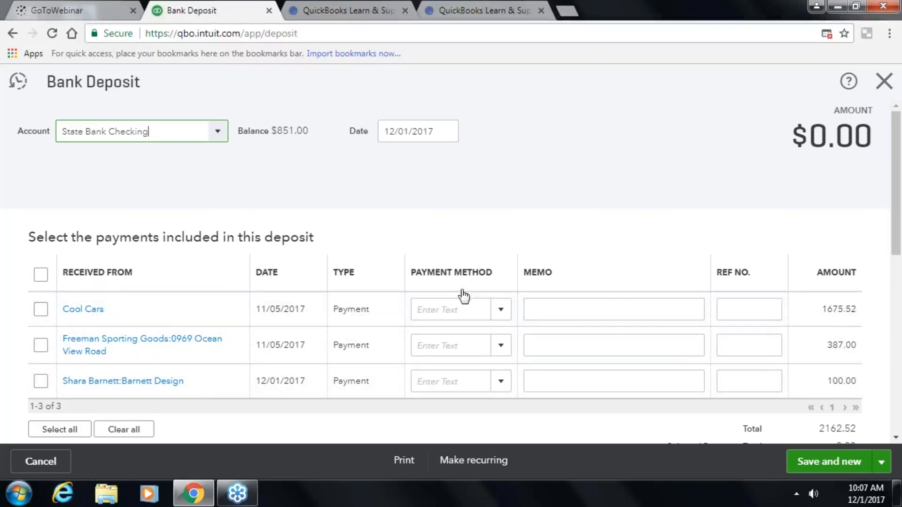
scroll(461, 296, "down", 7)
scroll(772, 118, "up", 7)
left_click(884, 84)
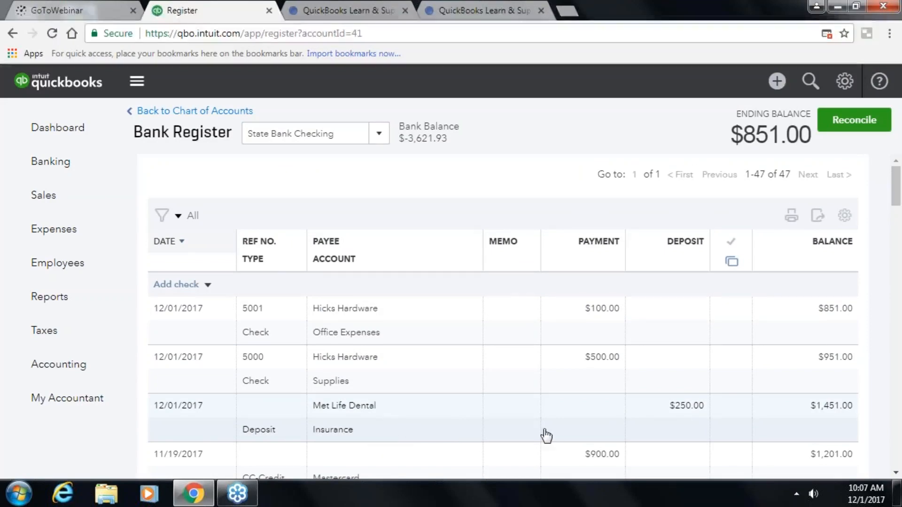
scroll(515, 377, "down", 4)
scroll(522, 328, "up", 4)
scroll(523, 330, "down", 3)
scroll(523, 330, "down", 2)
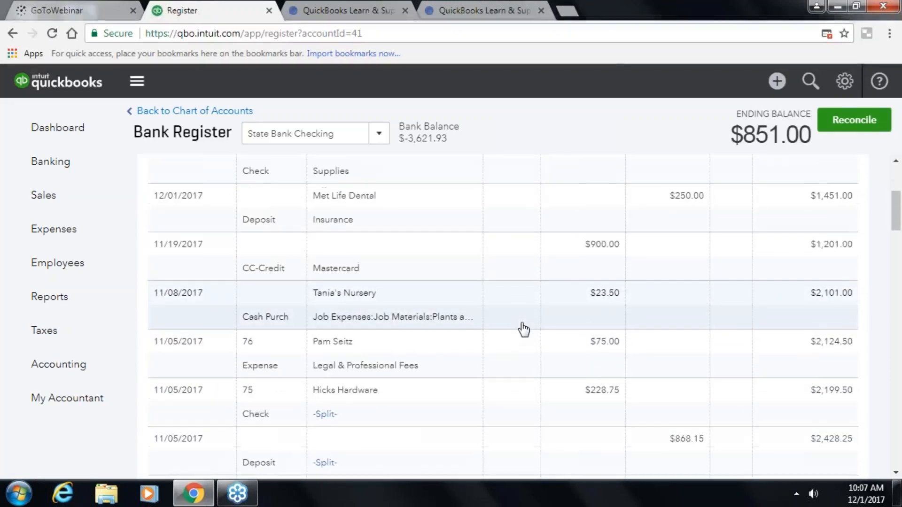
scroll(523, 330, "up", 4)
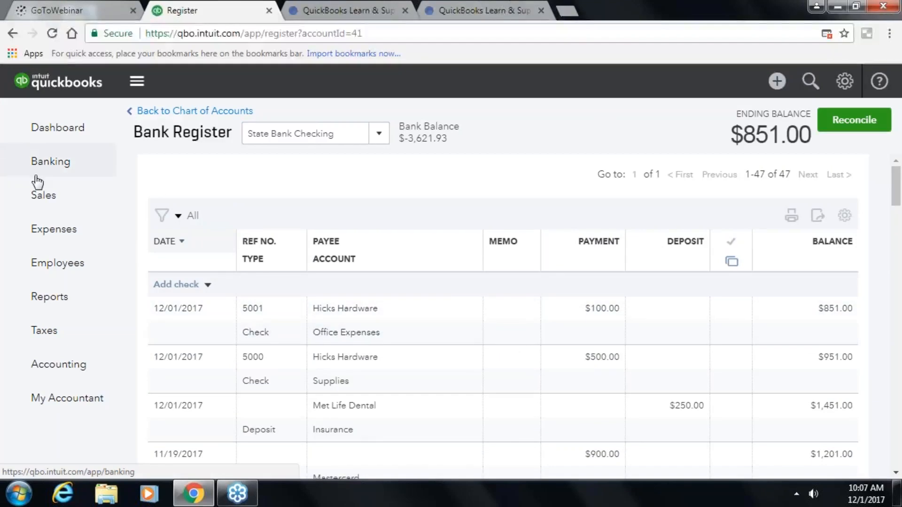
- Go to Sales > All Sales > Invoices with the stock panel collapsed, then bring up the Create menu
left_click(37, 195)
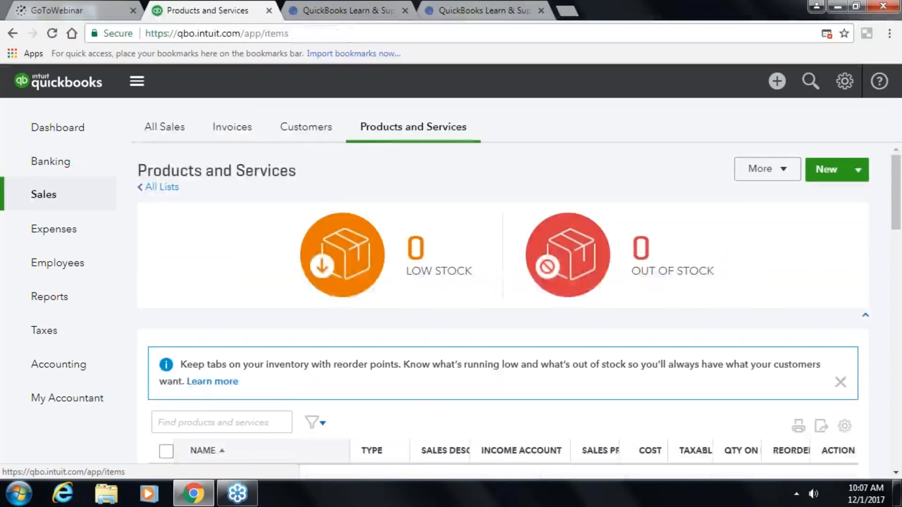
left_click(858, 312)
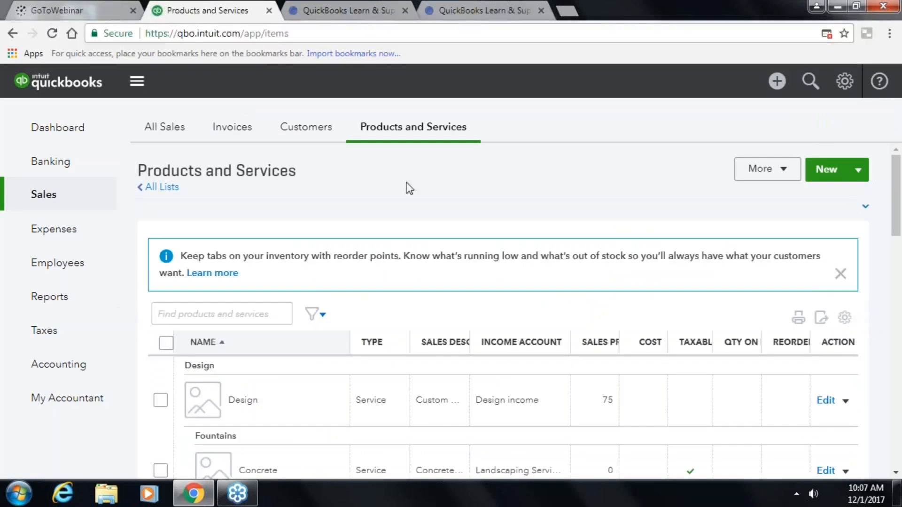
left_click(173, 139)
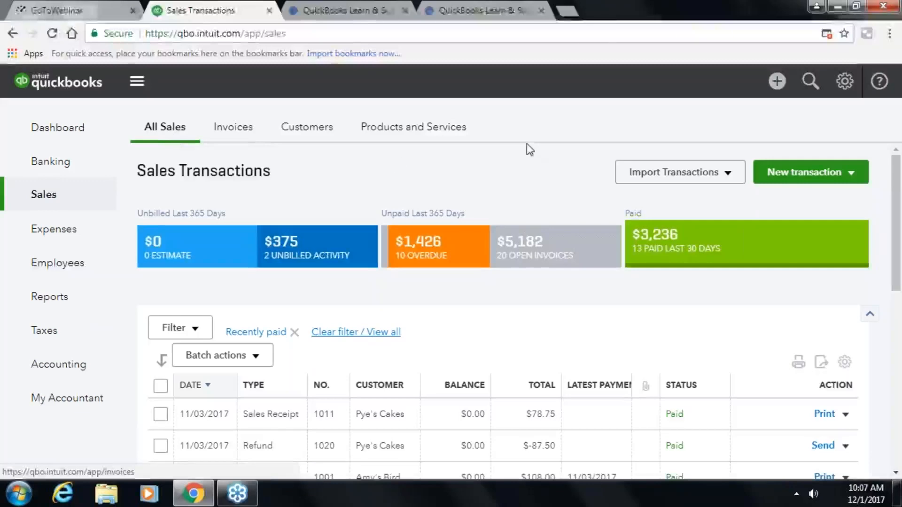
left_click(243, 132)
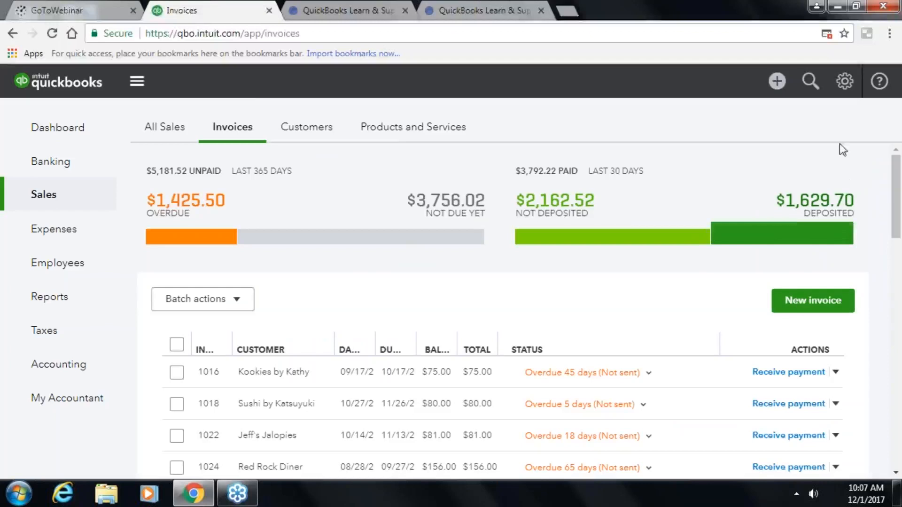
left_click(777, 85)
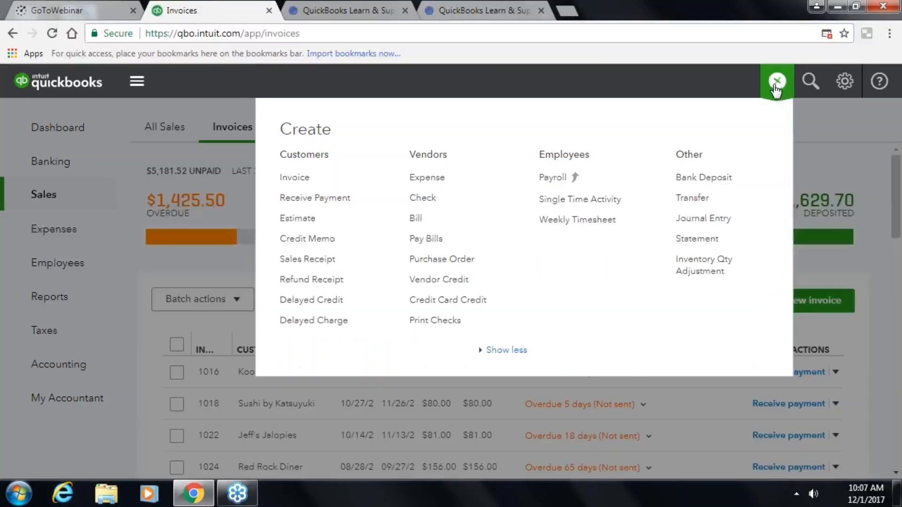
- Start a new invoice, replace the Cool Cars customer with the new customer's full name, and add them as new
left_click(294, 177)
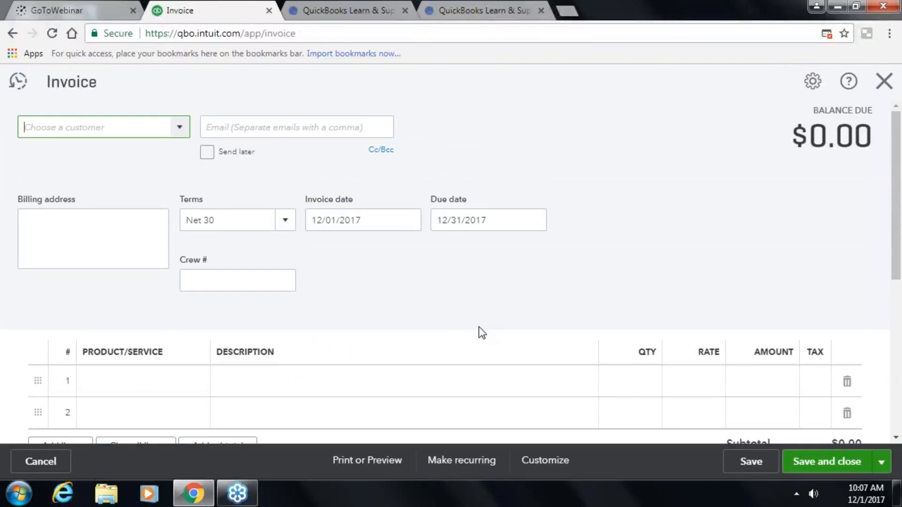
left_click(183, 133)
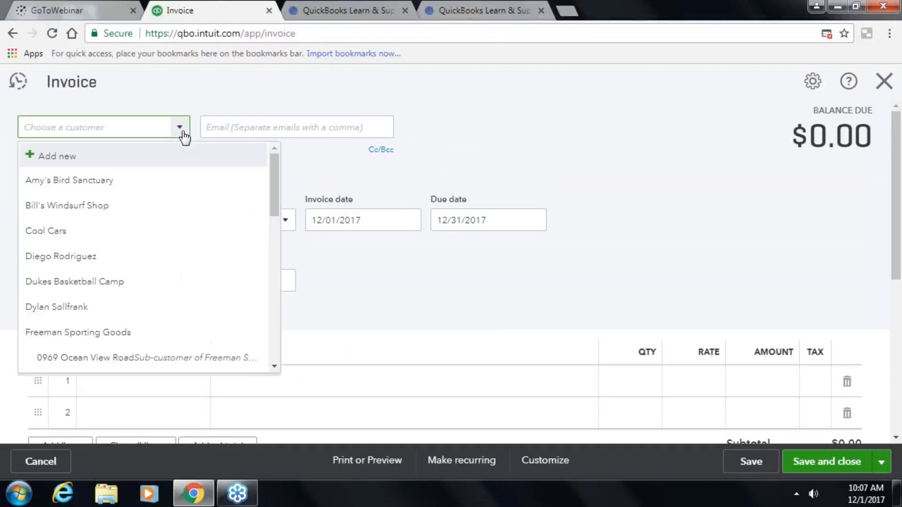
left_click(75, 233)
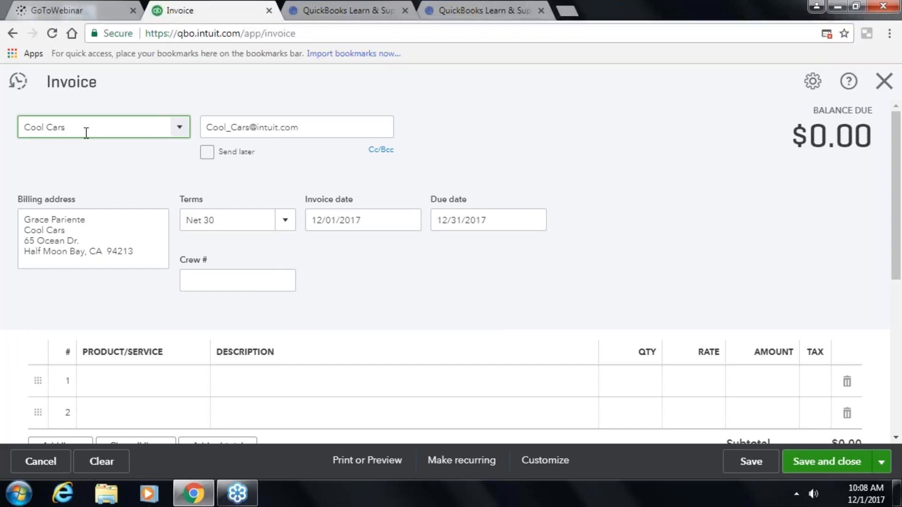
key("BackSpace")
key("BackSpace")
key("BackSpace")
key("BackSpace")
key("BackSpace")
key("BackSpace")
key("BackSpace")
key("BackSpace")
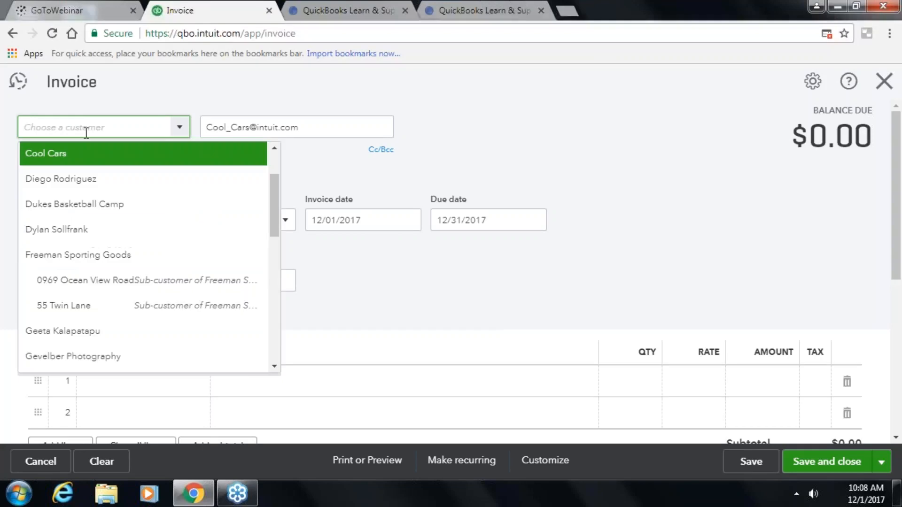
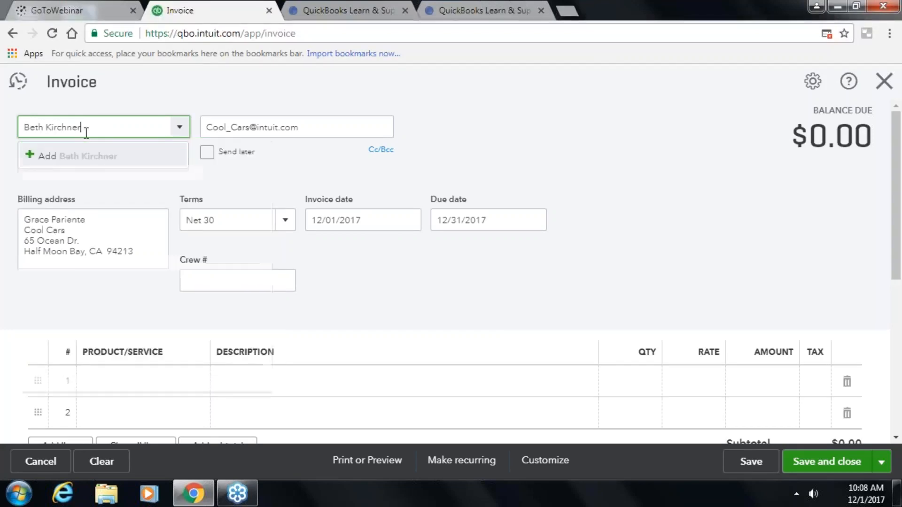
key("Return")
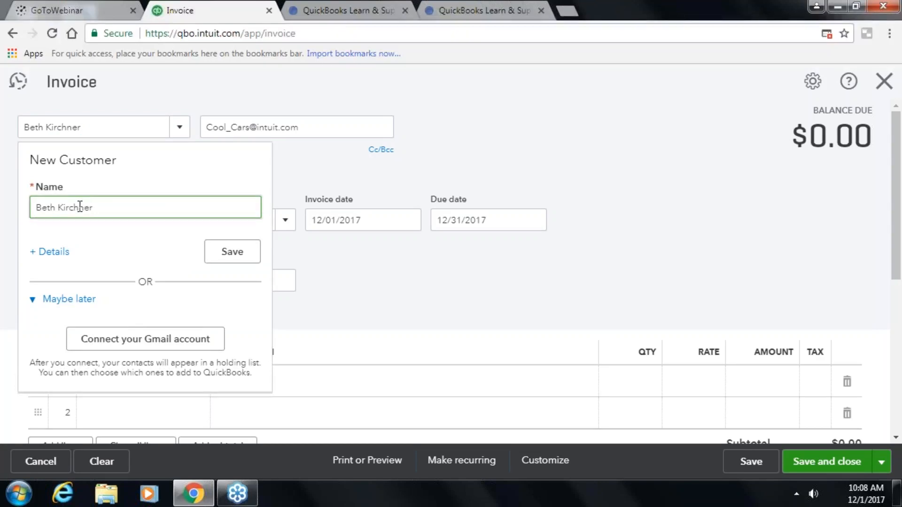
- Open the full customer form and enter the company name Hawkins Ash CPAs
left_click(39, 254)
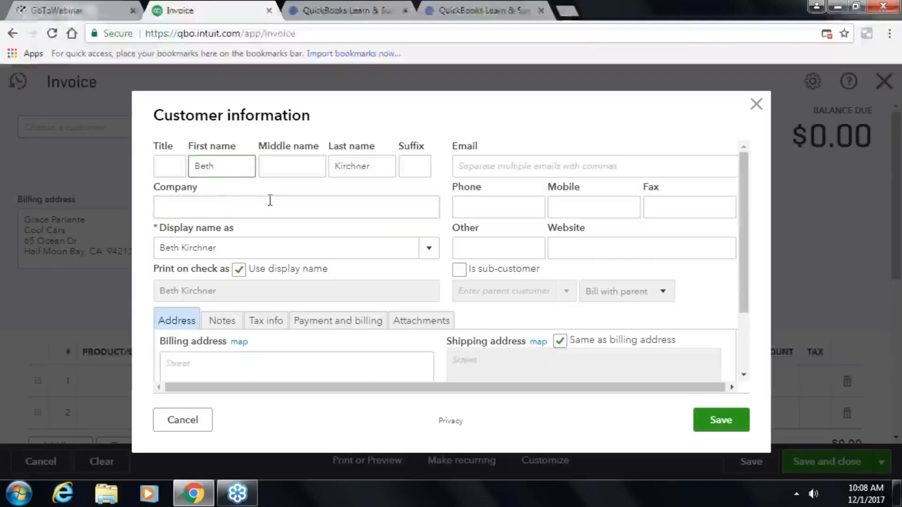
left_click(225, 212)
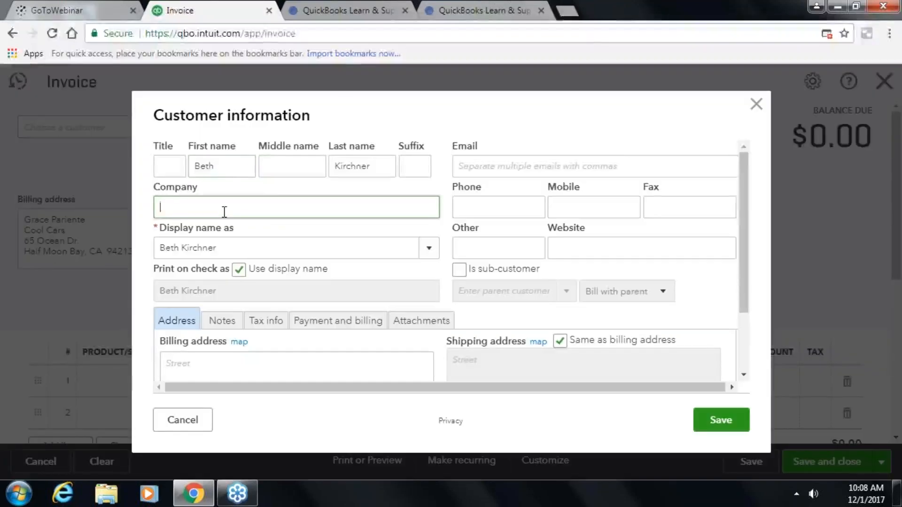
type("Hawkins Ash CPAs")
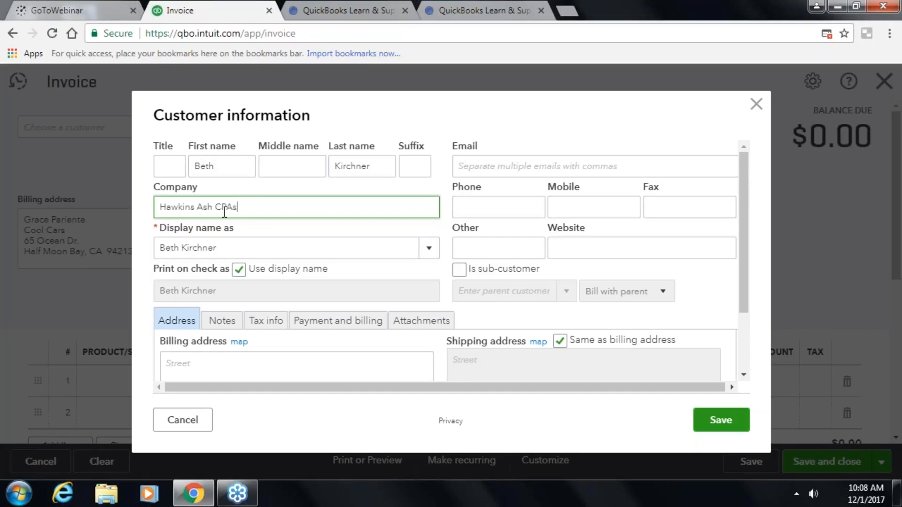
key("Tab")
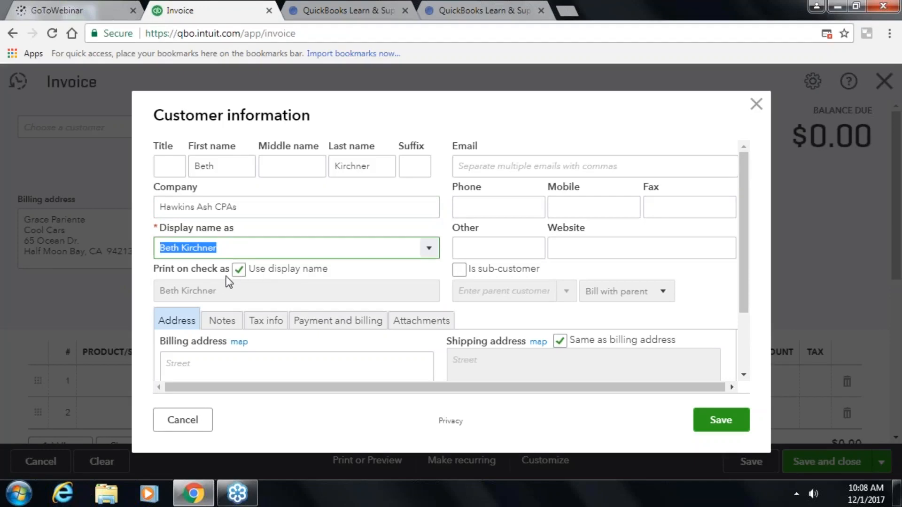
- Set the customer's preferred payment method to Cash and terms to Net 30
left_click(215, 322)
left_click(270, 262)
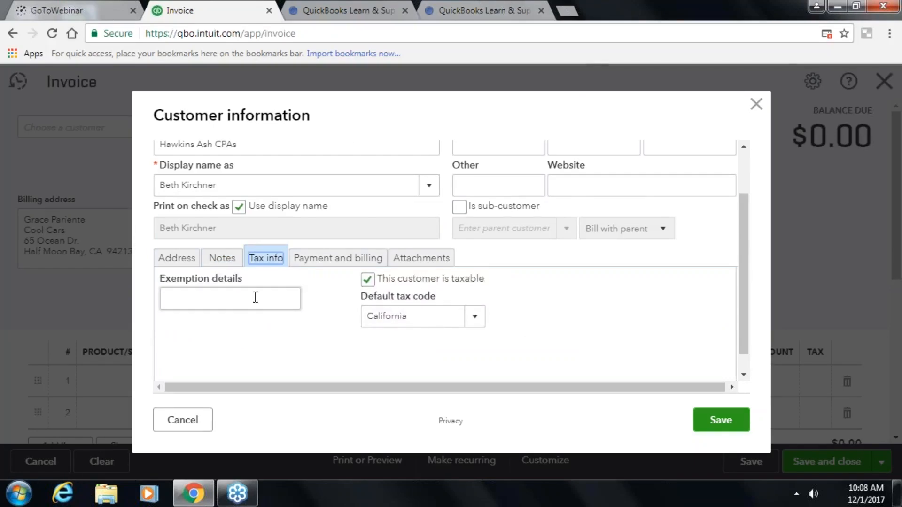
left_click(332, 259)
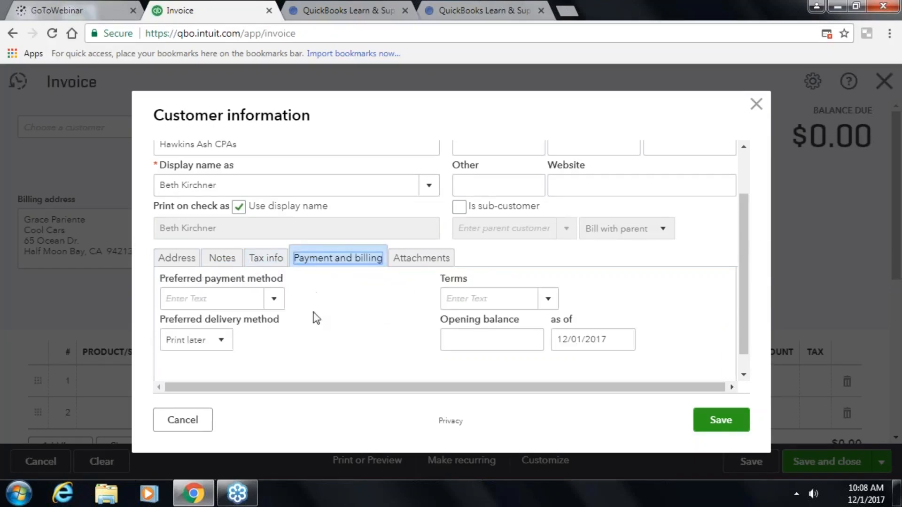
left_click(270, 300)
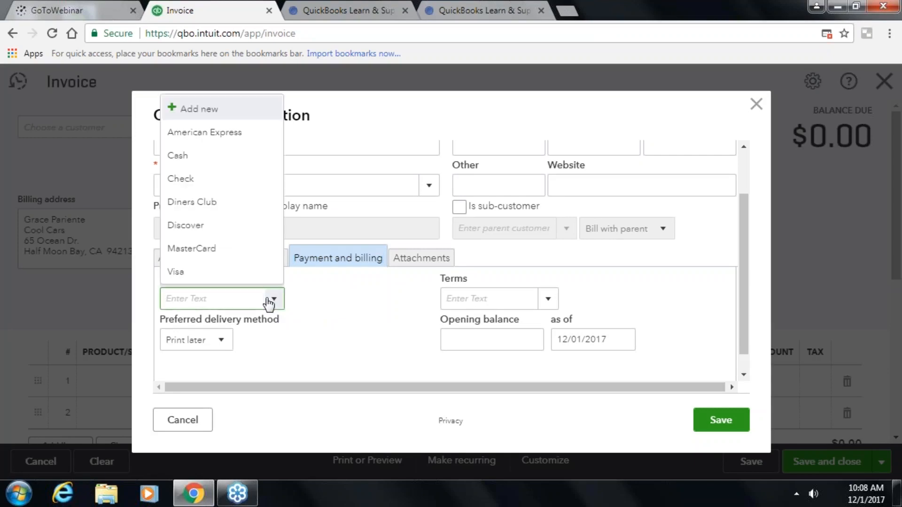
left_click(176, 157)
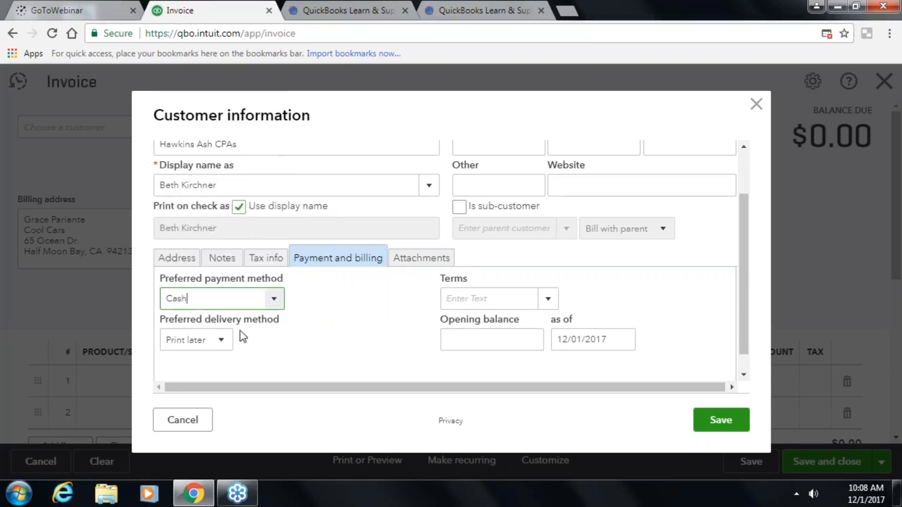
left_click(548, 299)
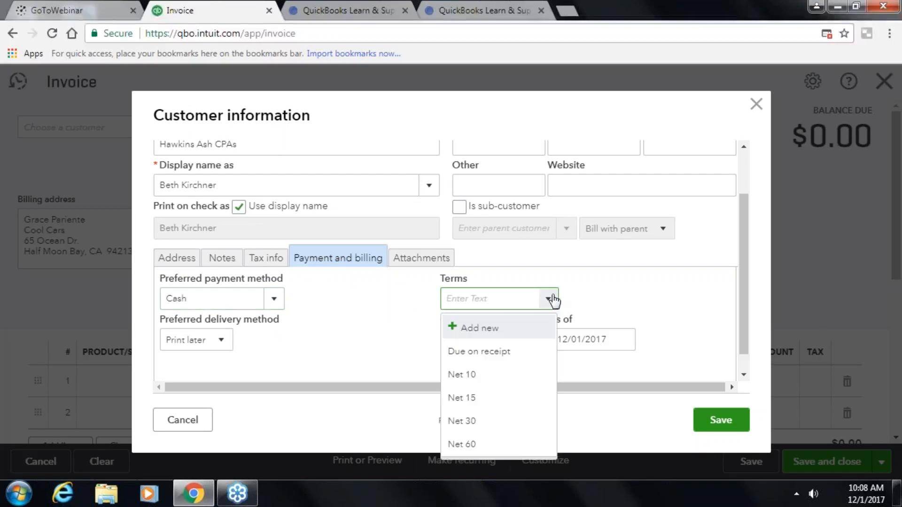
left_click(471, 420)
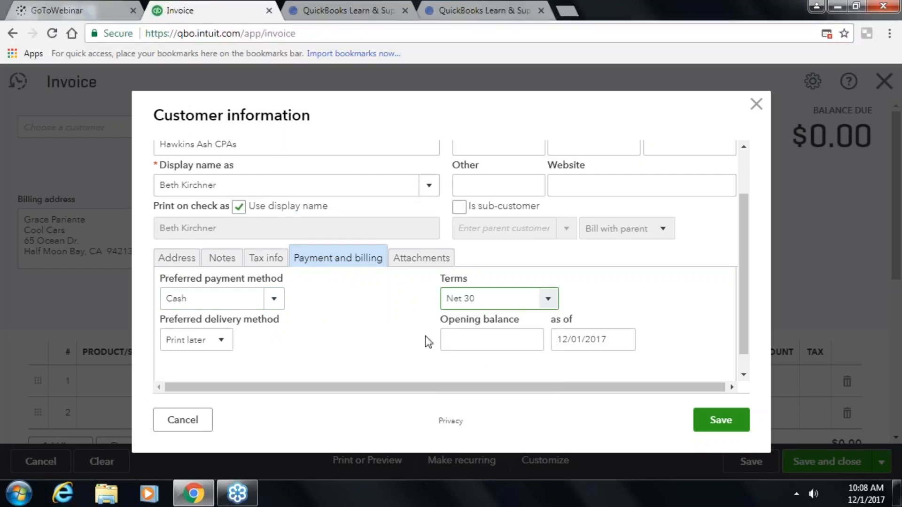
- Enter the customer's e-mail address and save the new customer record
left_click(407, 263)
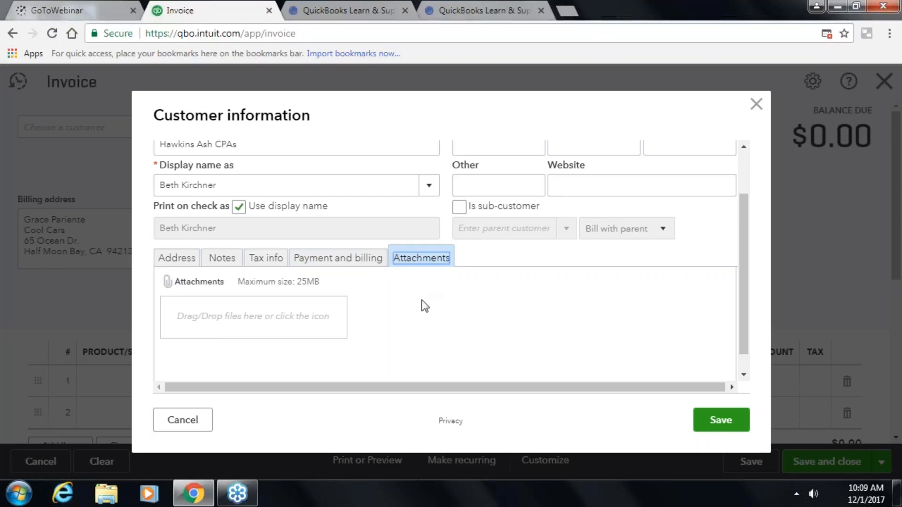
scroll(425, 307, "up", 2)
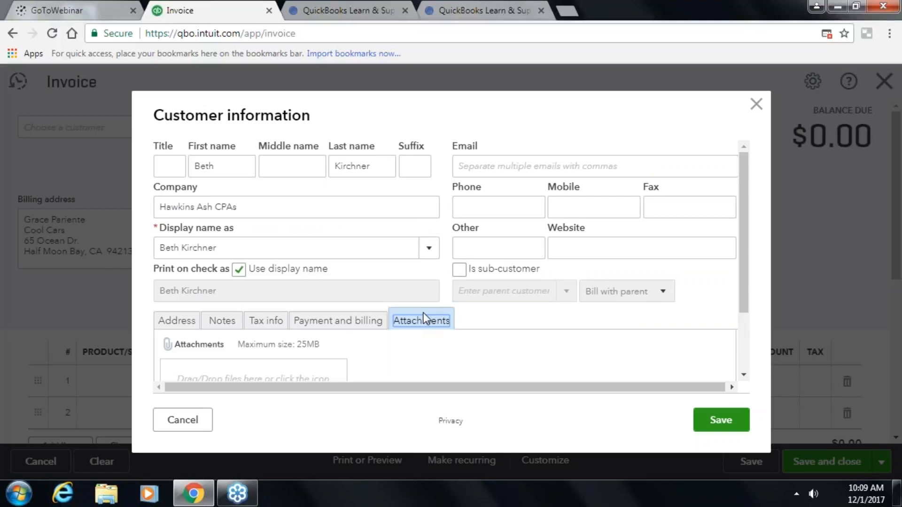
left_click(491, 164)
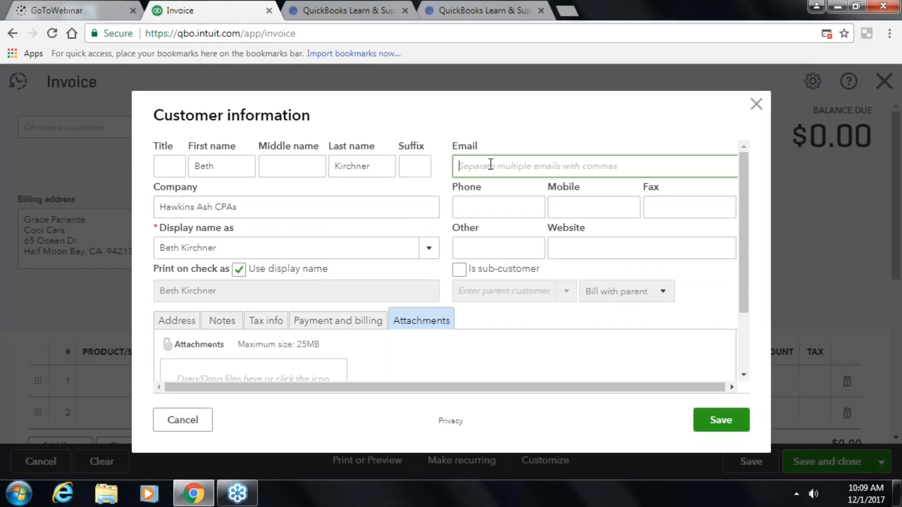
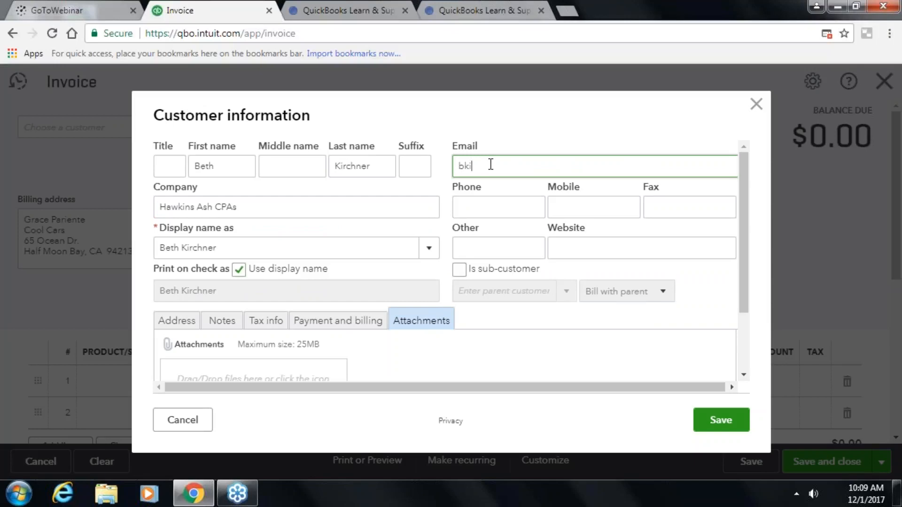
key("Tab")
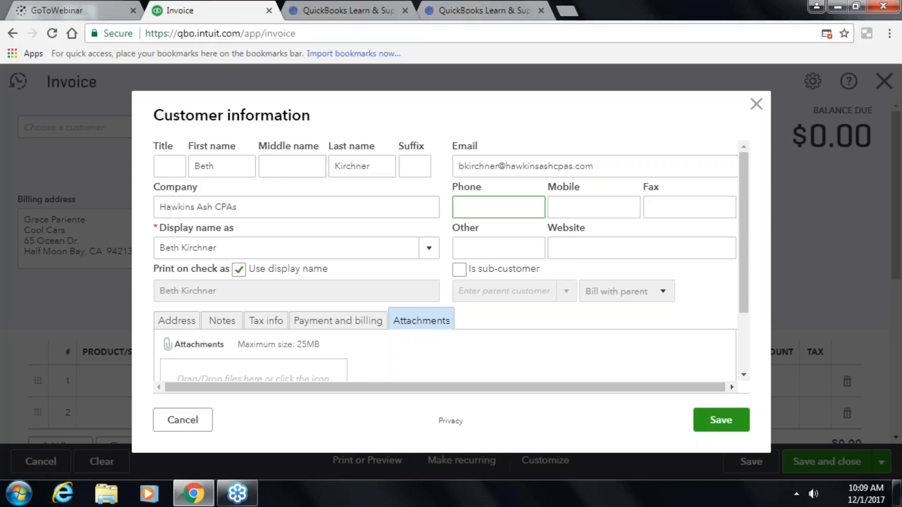
left_click(719, 419)
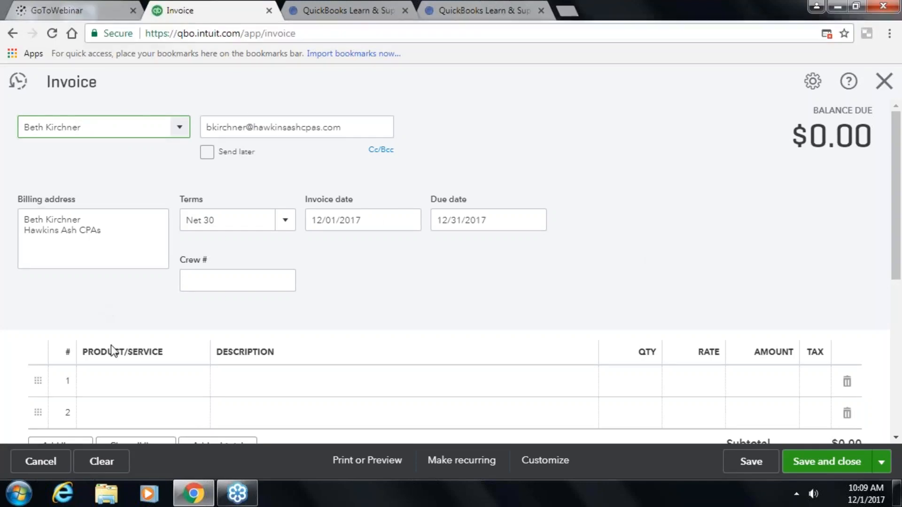
- Fill line 1 with the Gardening service, Weekly Gardening Service, 5 at 50.00 for $250.00
left_click(140, 381)
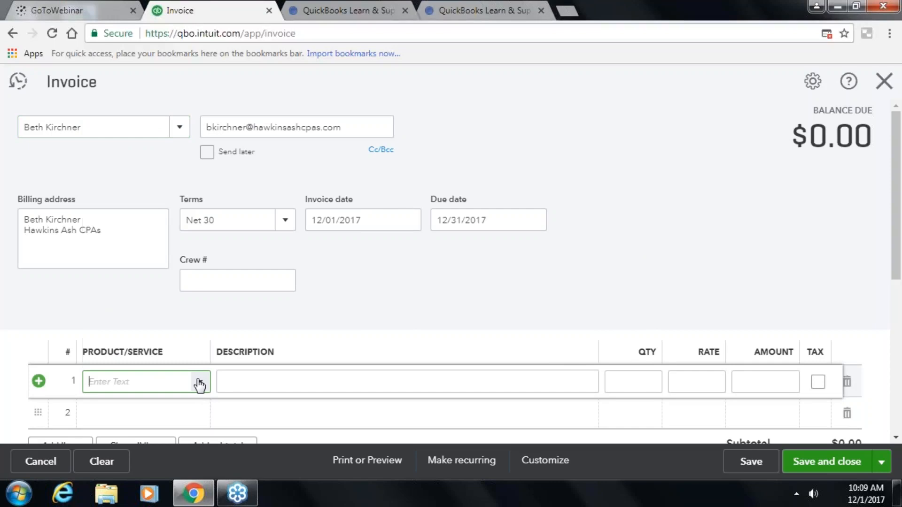
left_click(199, 382)
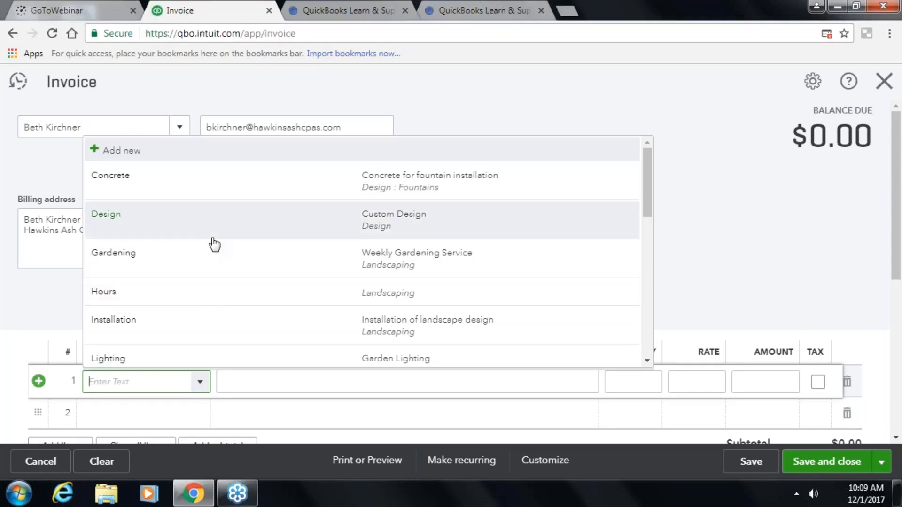
left_click(204, 257)
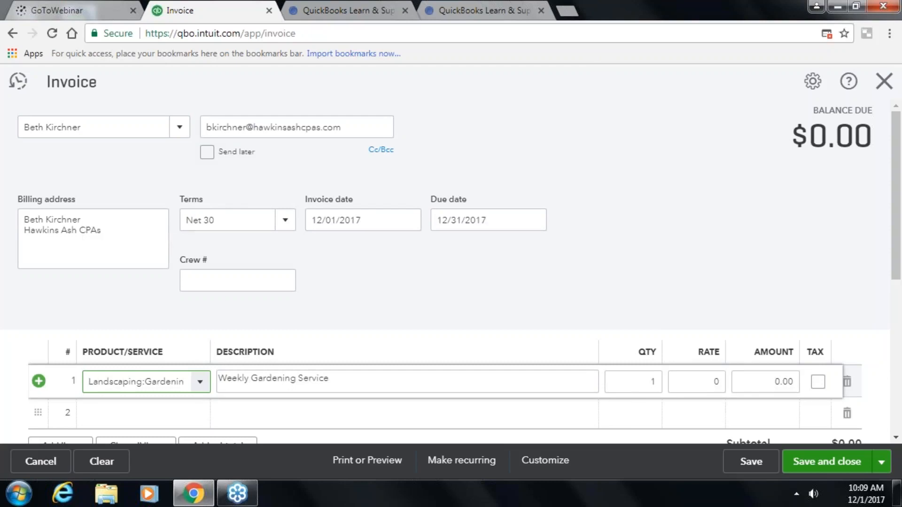
left_click(331, 379)
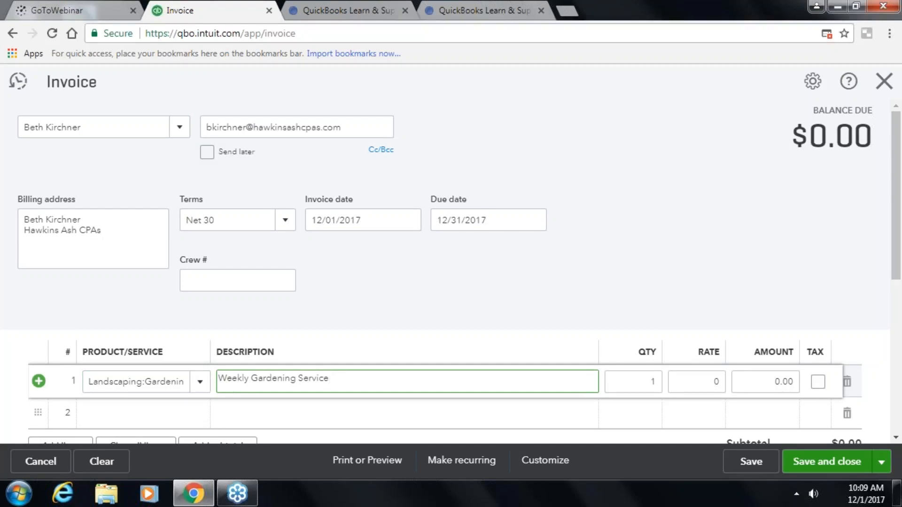
key("Tab")
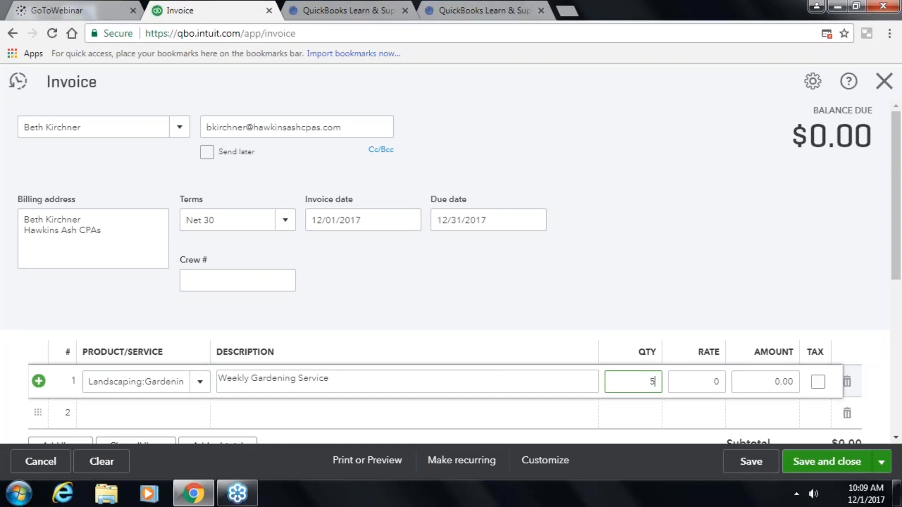
key("Tab")
type("50.0")
key("Tab")
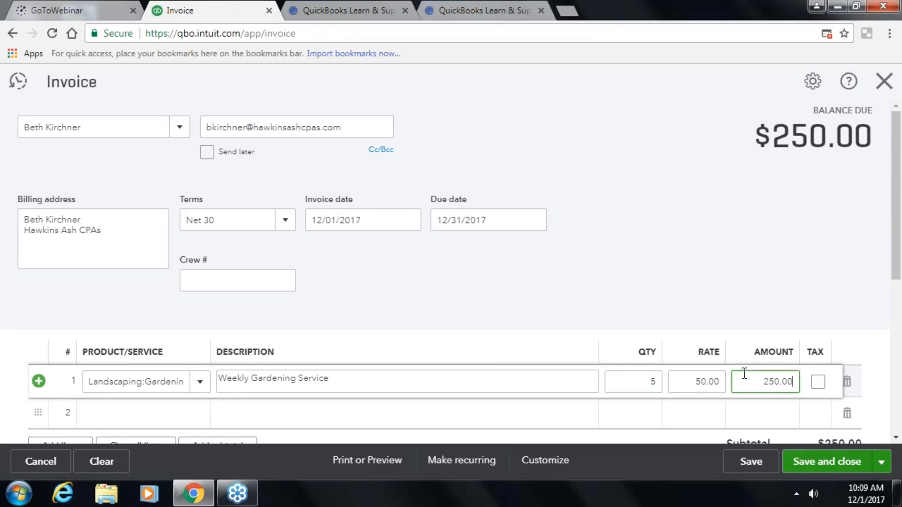
scroll(744, 373, "down", 3)
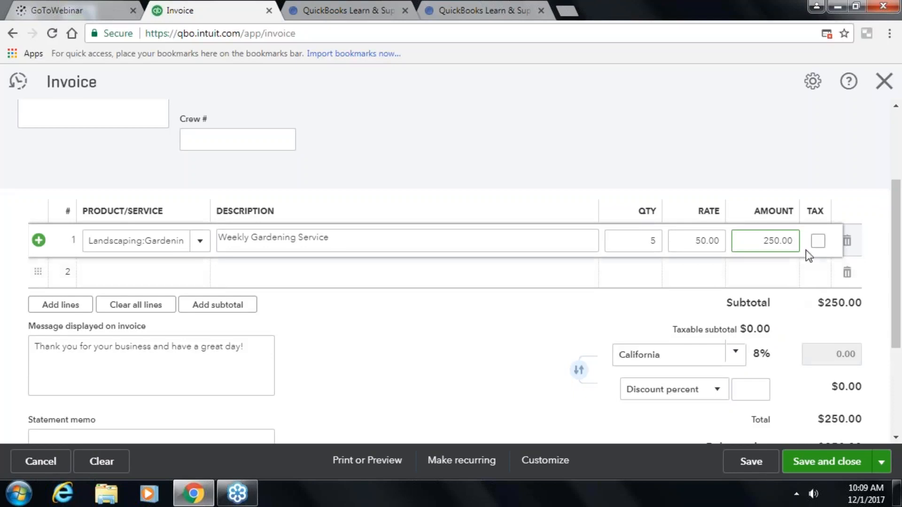
- Try the California tax rate on the gardening line, then leave it non-taxable
left_click(818, 241)
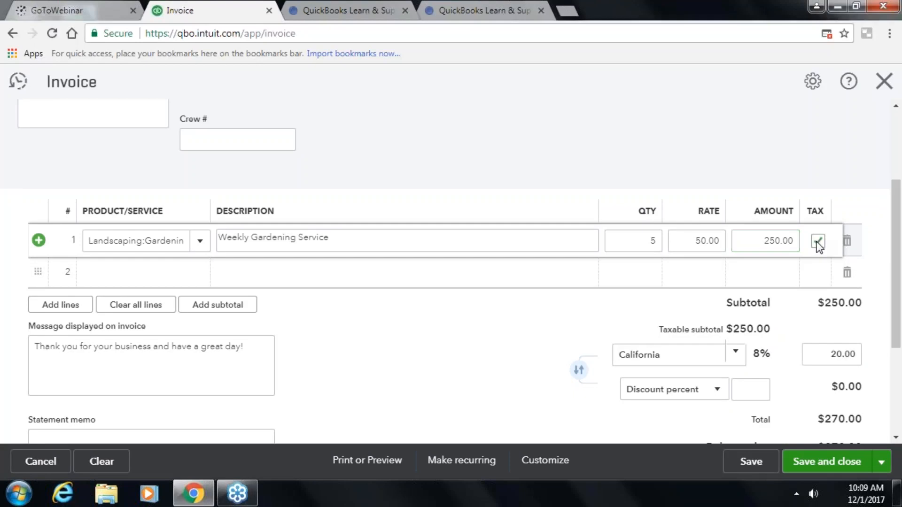
left_click(735, 353)
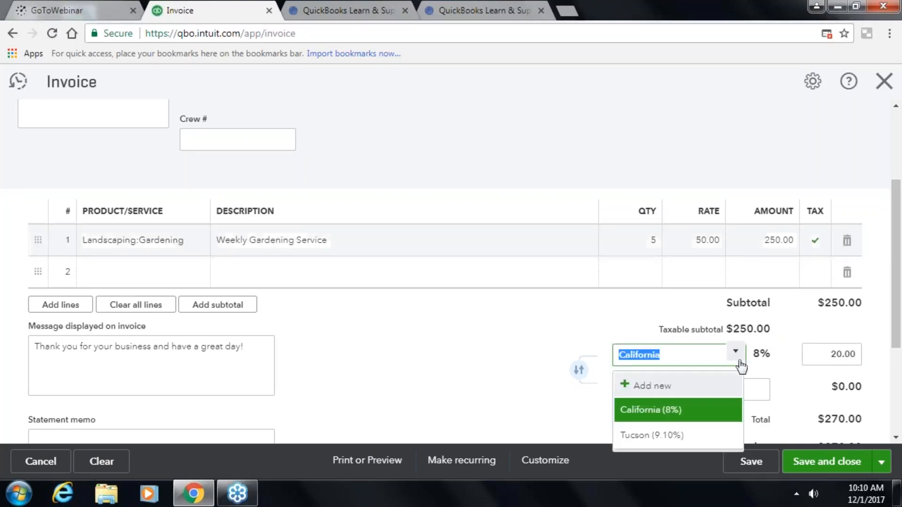
left_click(737, 401)
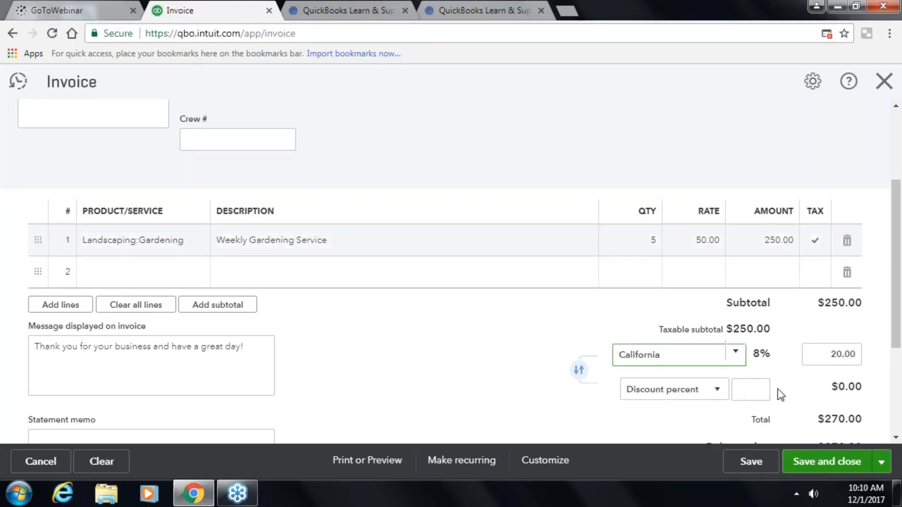
left_click(818, 253)
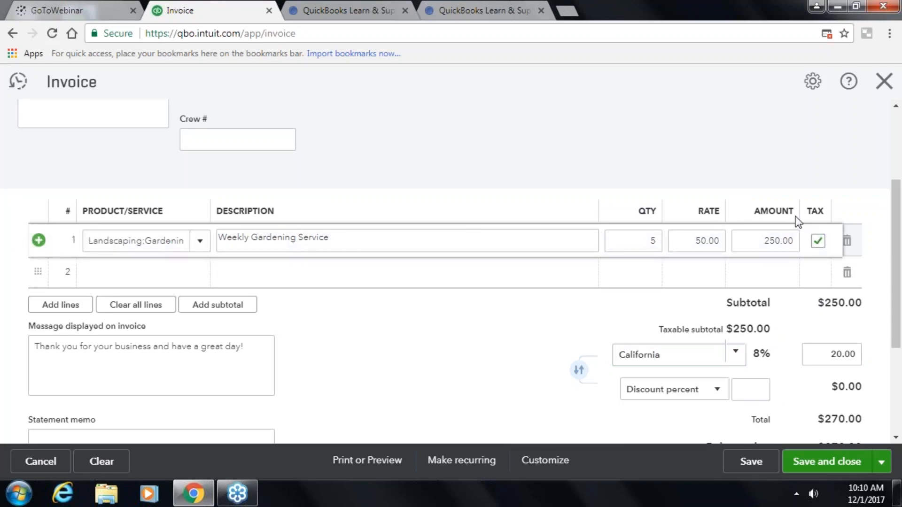
left_click(818, 241)
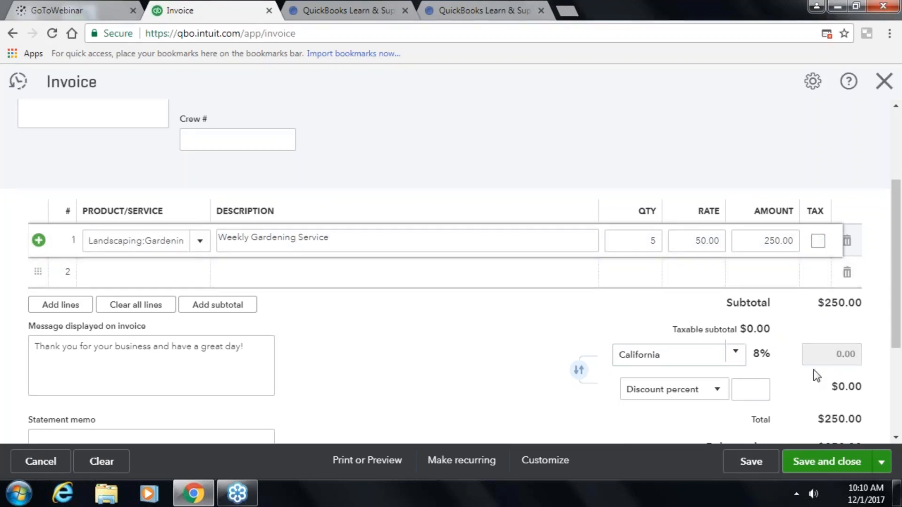
- Apply a 2% discount, cutting $5.00 so the invoice totals $245.00
left_click(720, 392)
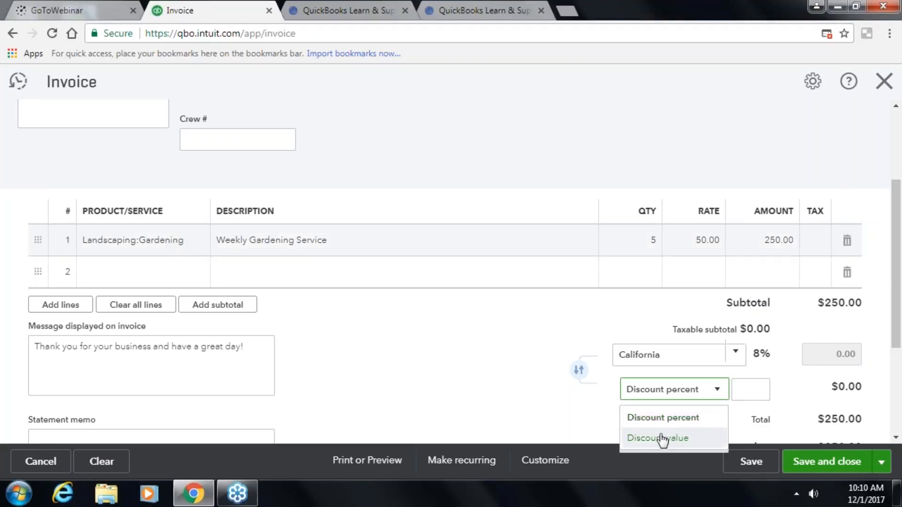
left_click(714, 417)
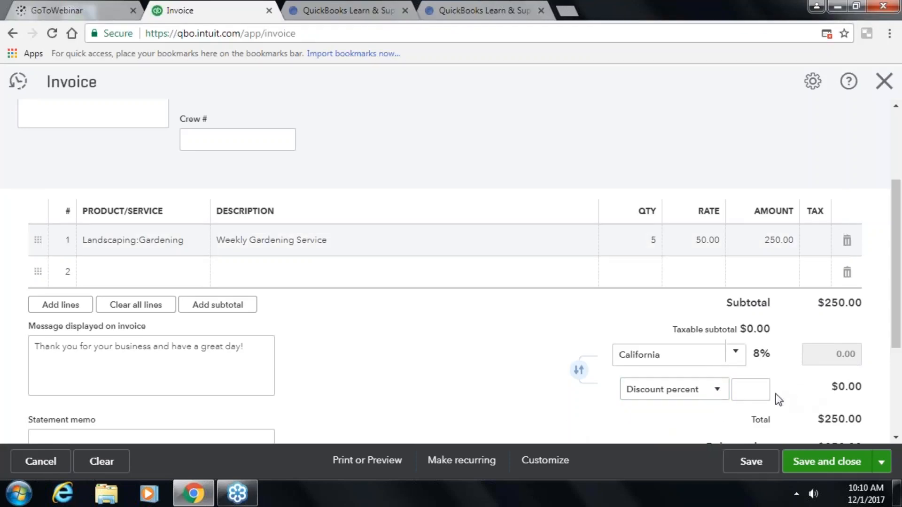
left_click(741, 391)
key("Tab")
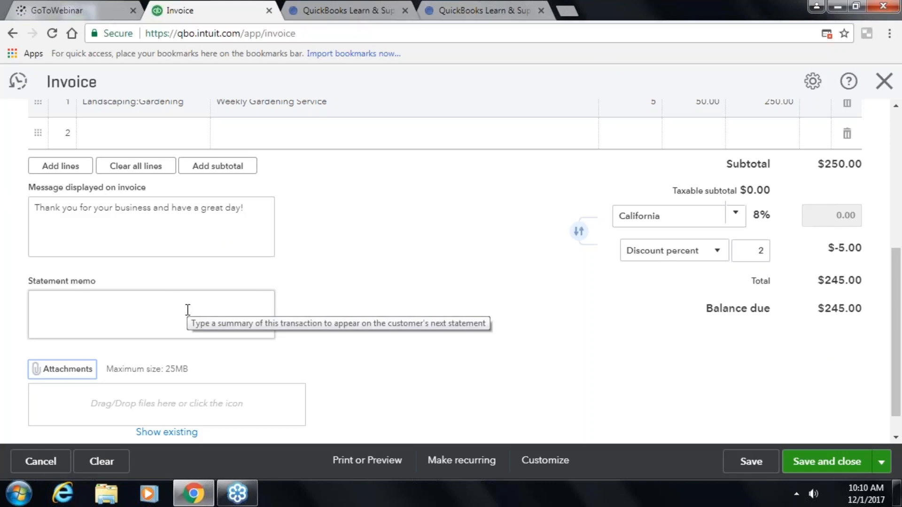
scroll(431, 284, "down", 1)
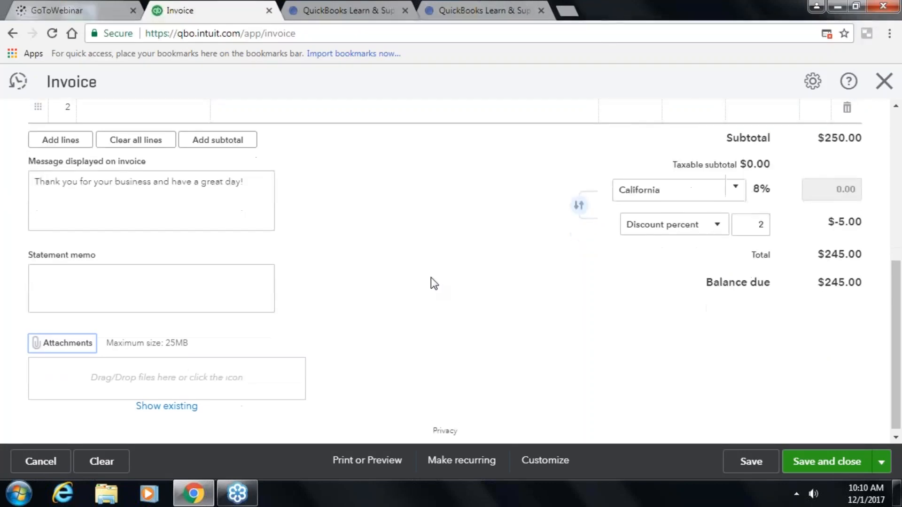
scroll(431, 284, "up", 5)
scroll(440, 278, "down", 2)
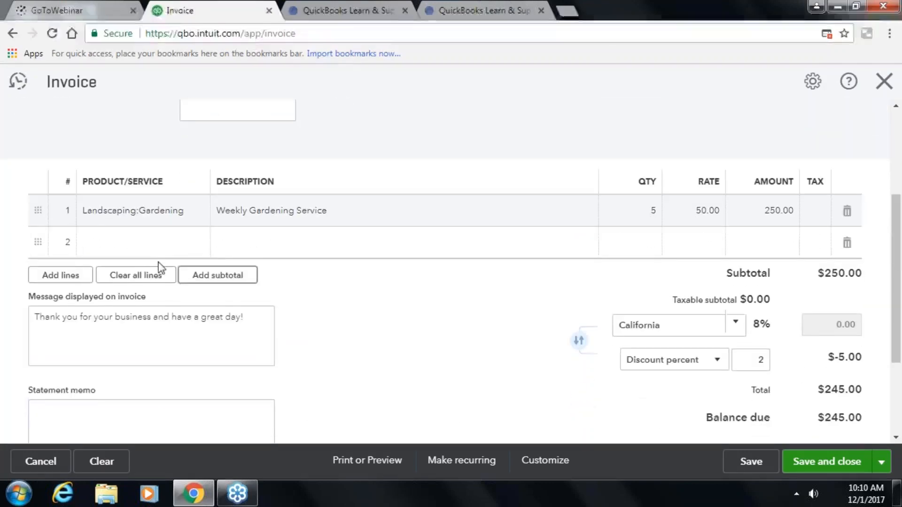
- Add a second line, Pest Control Services 1 at 35, making the subtotal $285.00 and total $279.30
left_click(74, 281)
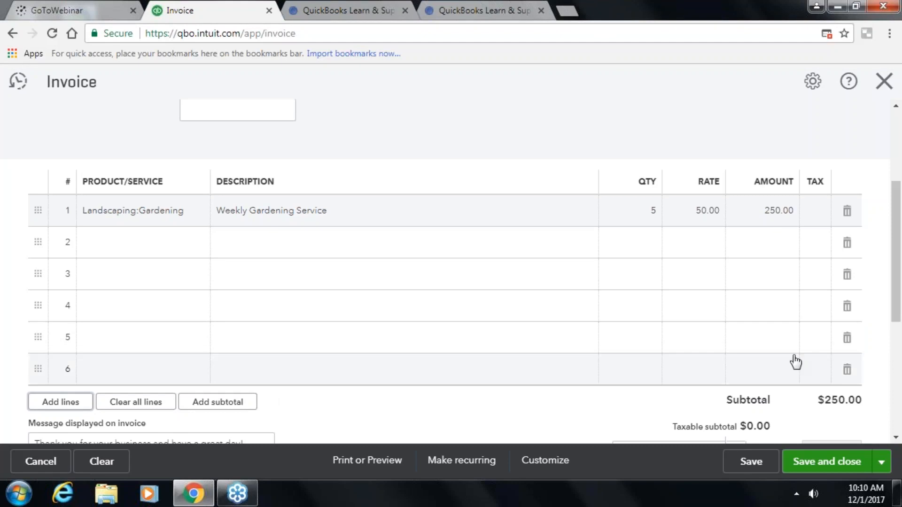
scroll(578, 199, "down", 6)
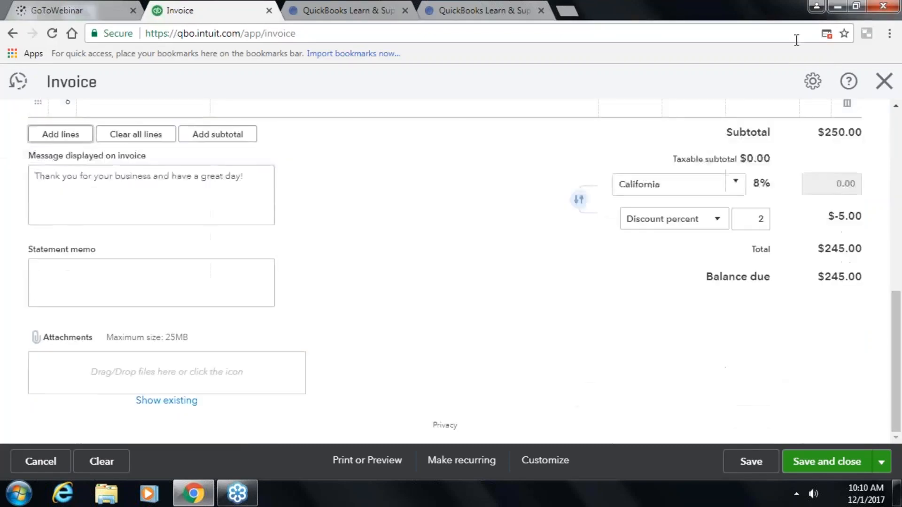
scroll(827, 237, "up", 5)
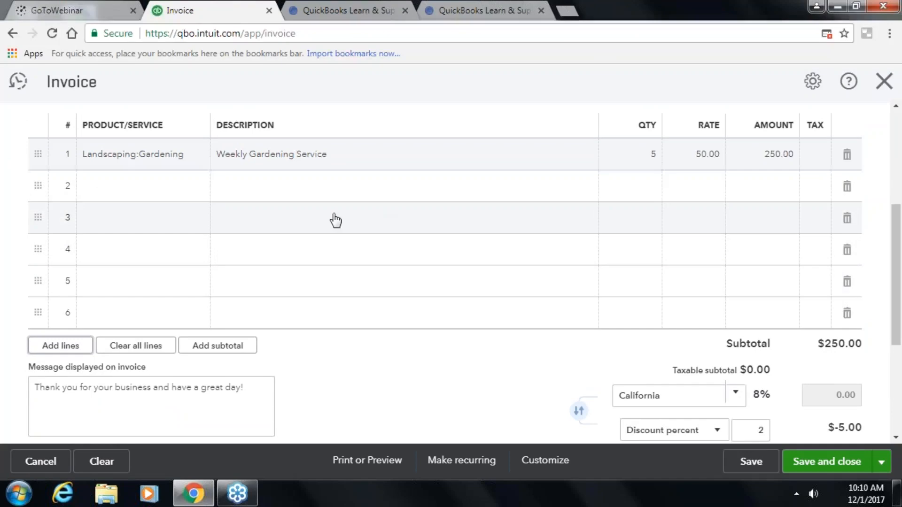
left_click(139, 190)
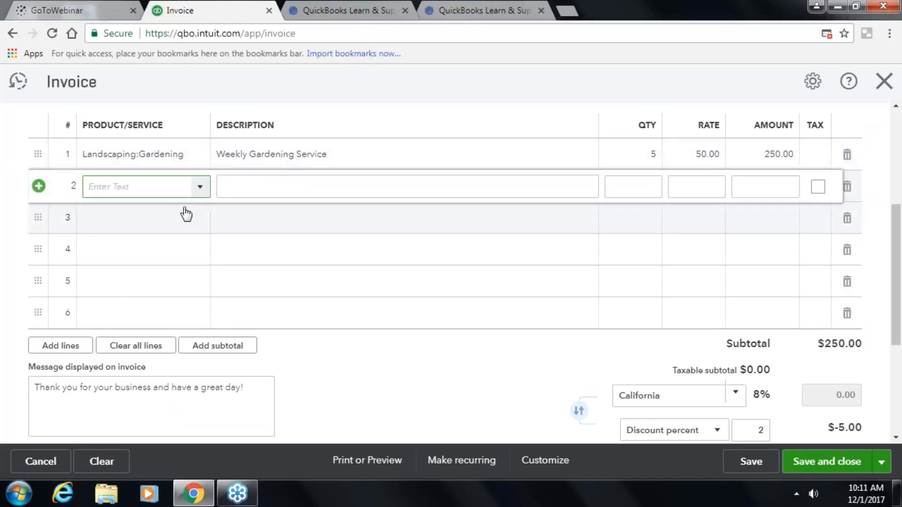
left_click(197, 193)
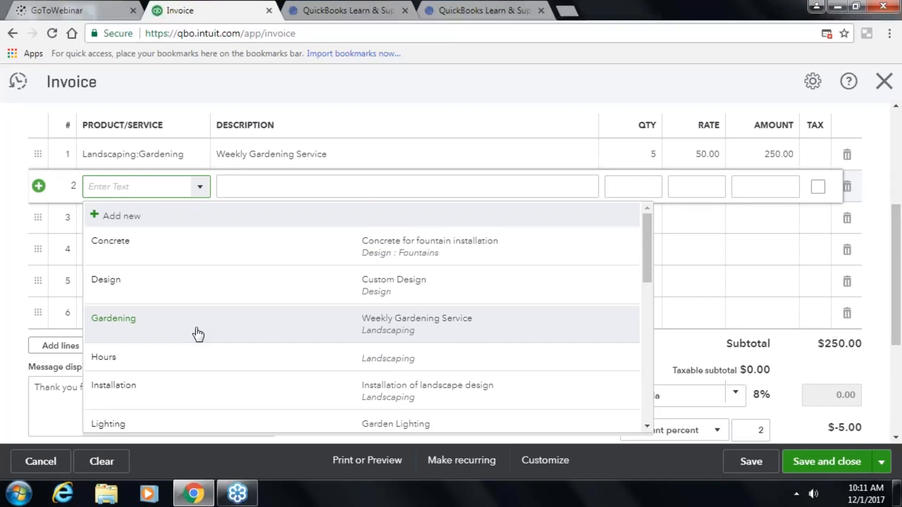
scroll(198, 334, "down", 3)
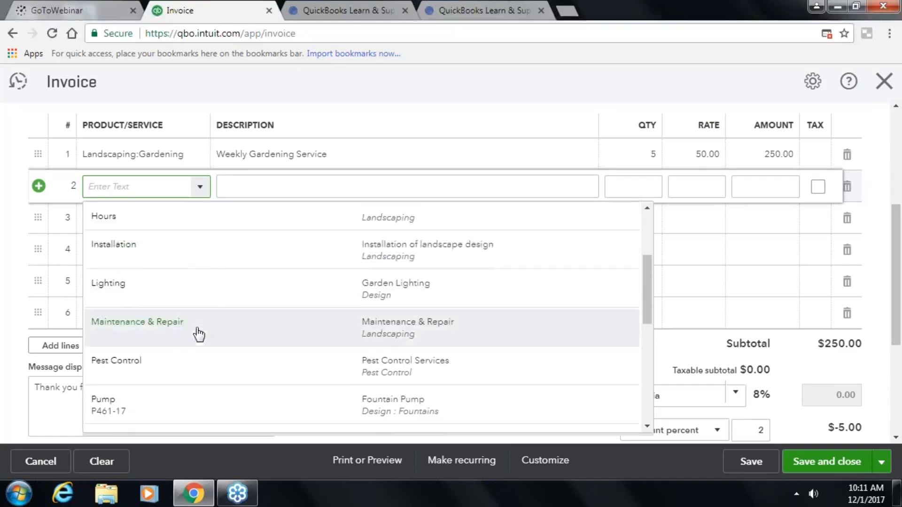
left_click(197, 365)
key("Tab")
key("Tab")
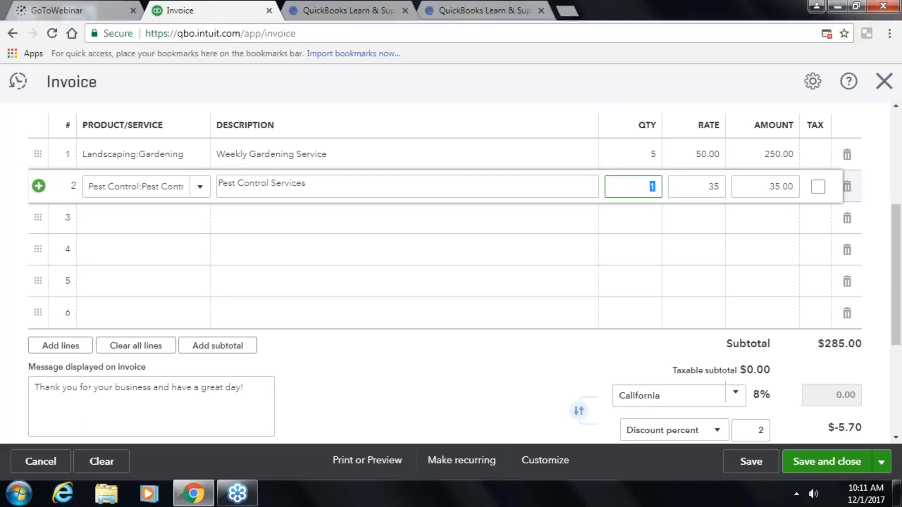
key("Tab")
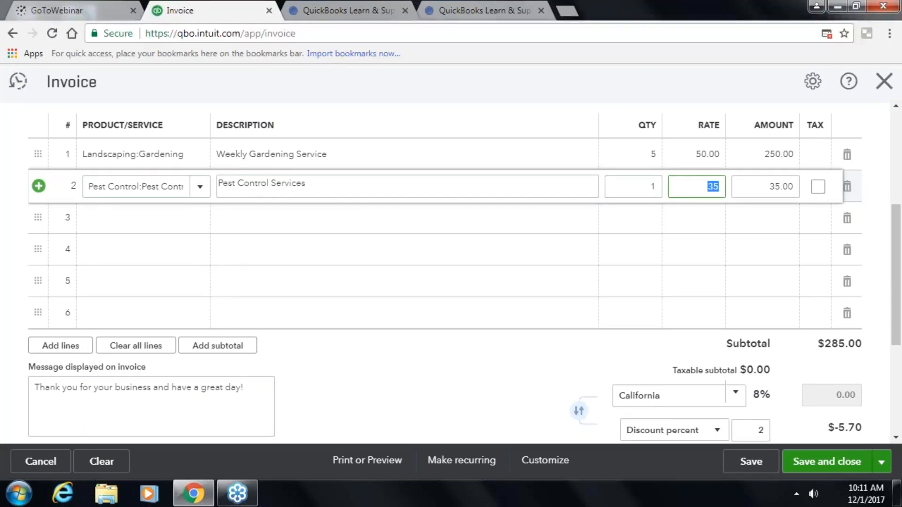
key("Tab")
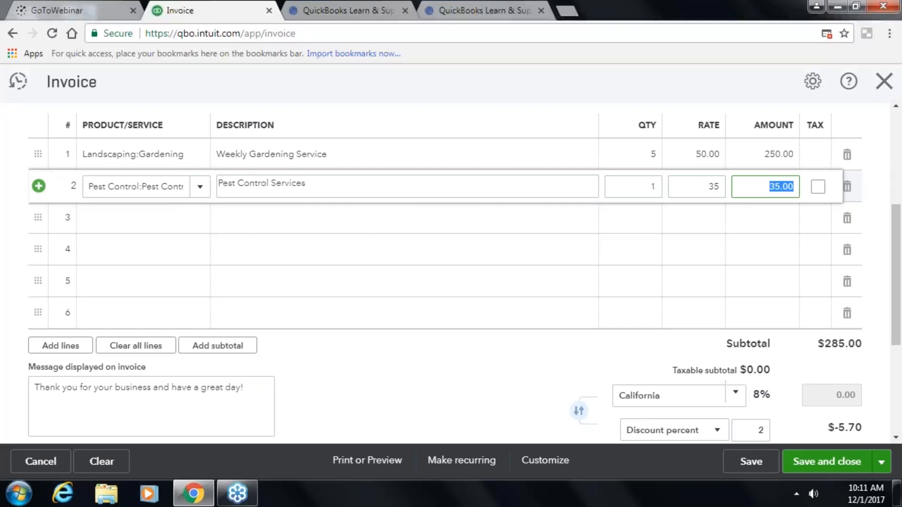
key("Tab")
key("Tab")
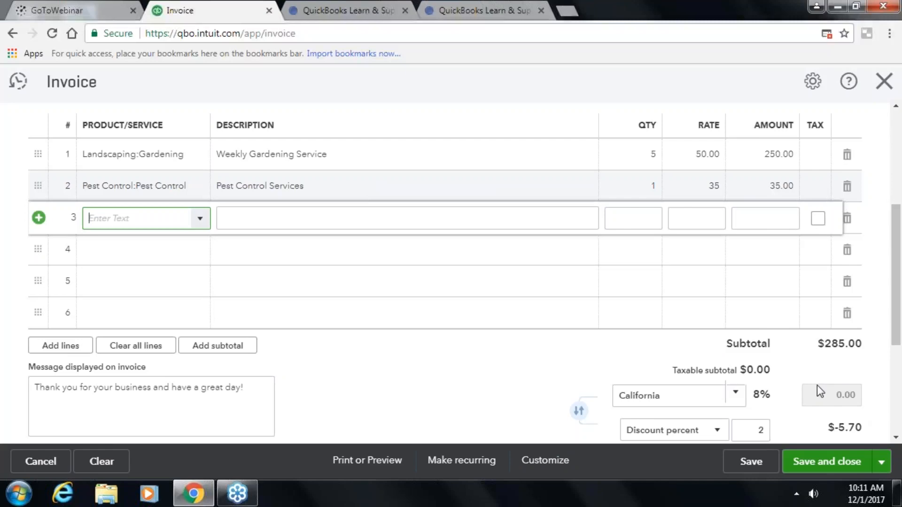
scroll(820, 391, "down", 3)
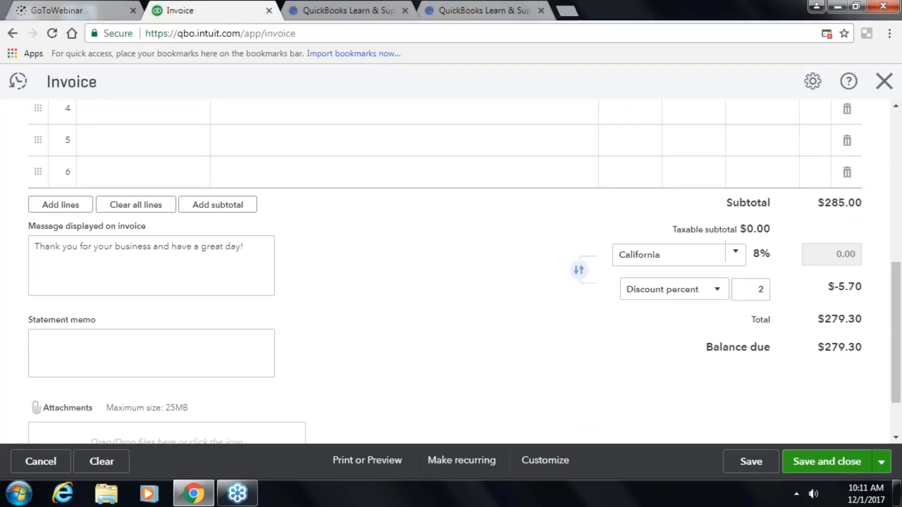
scroll(740, 338, "down", 2)
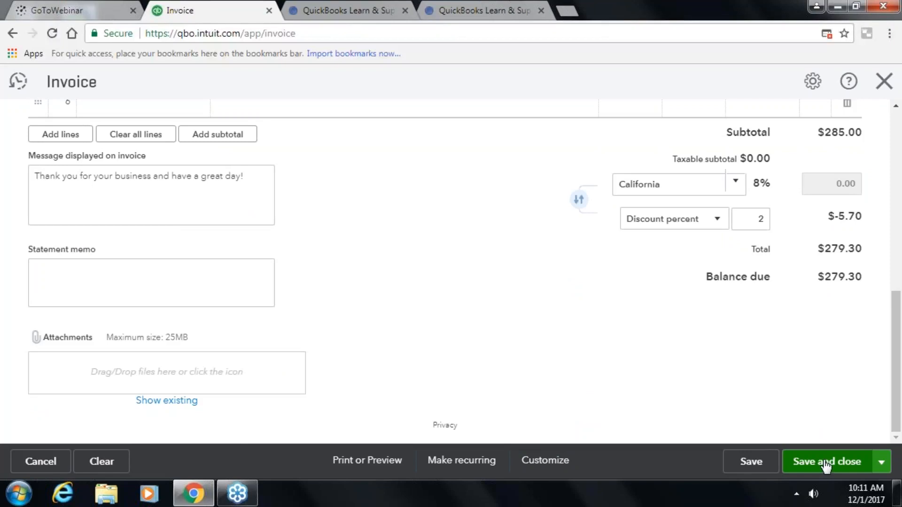
- Save Invoice 1038 and return to the Sales Invoices list, now $5,460.82 unpaid
left_click(880, 463)
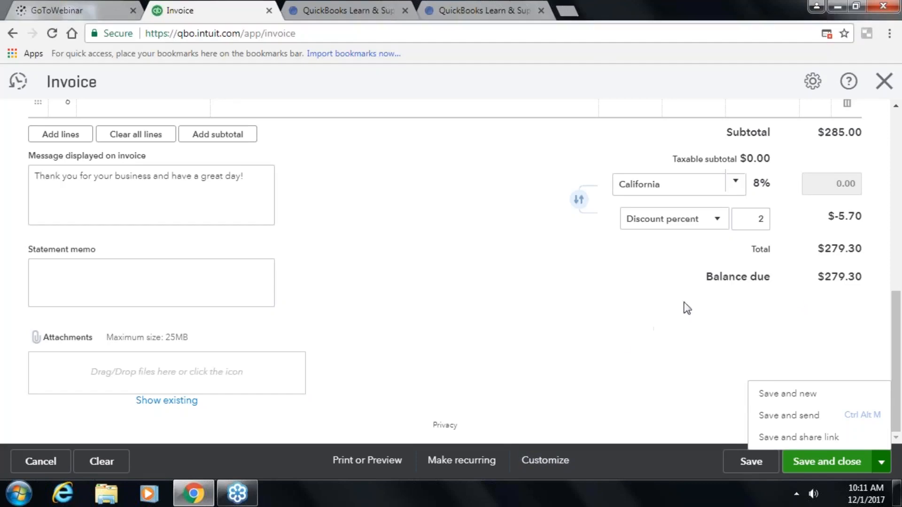
left_click(795, 396)
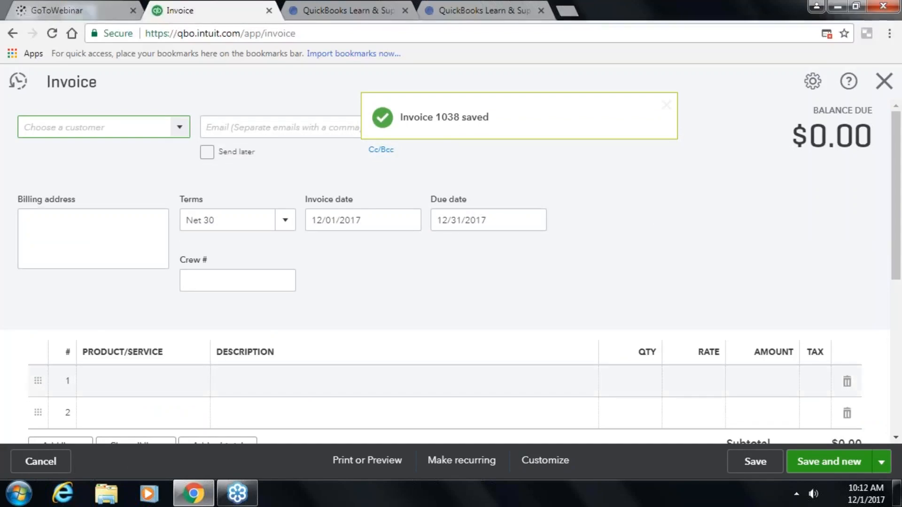
left_click(884, 82)
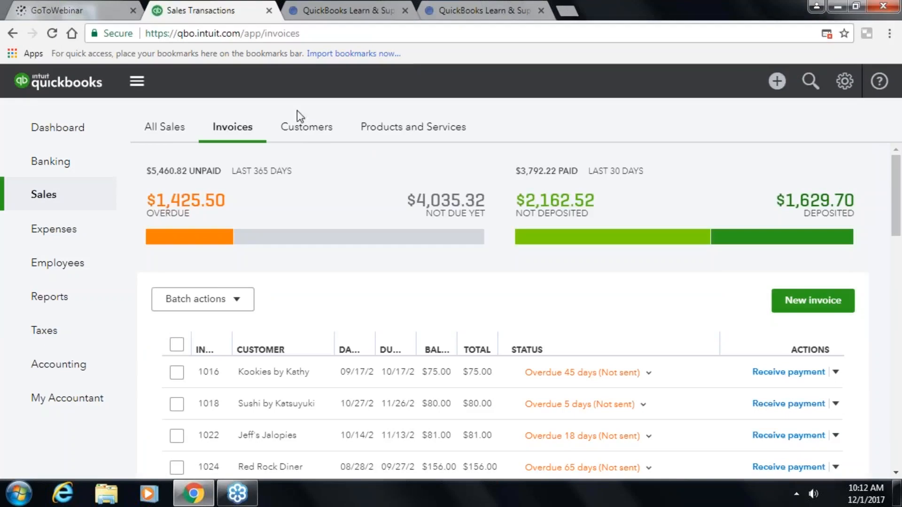
- Show the Customers list and inspect the actions for the customer owing $279.30
left_click(306, 126)
scroll(322, 376, "down", 5)
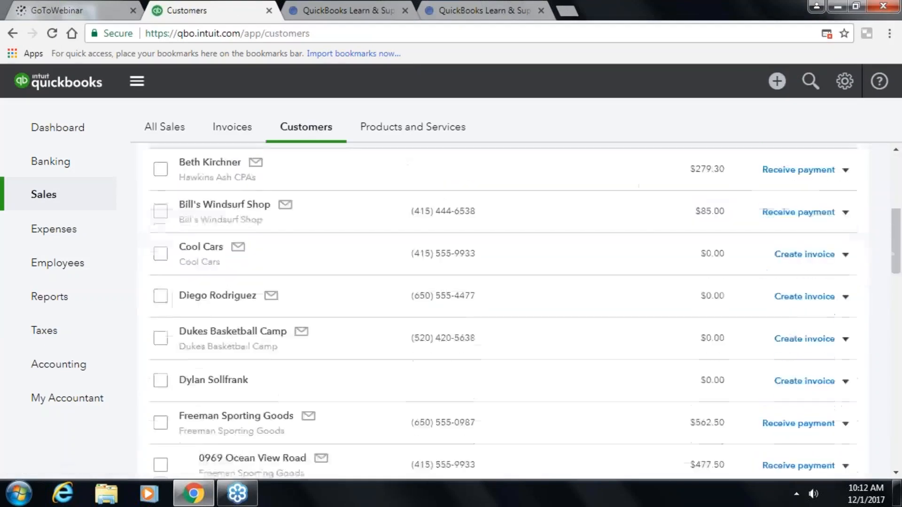
scroll(254, 364, "up", 5)
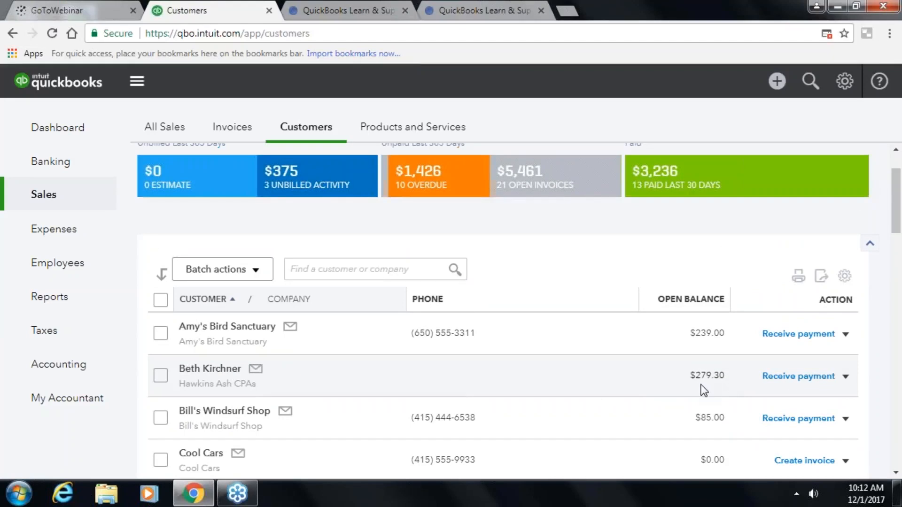
left_click(846, 377)
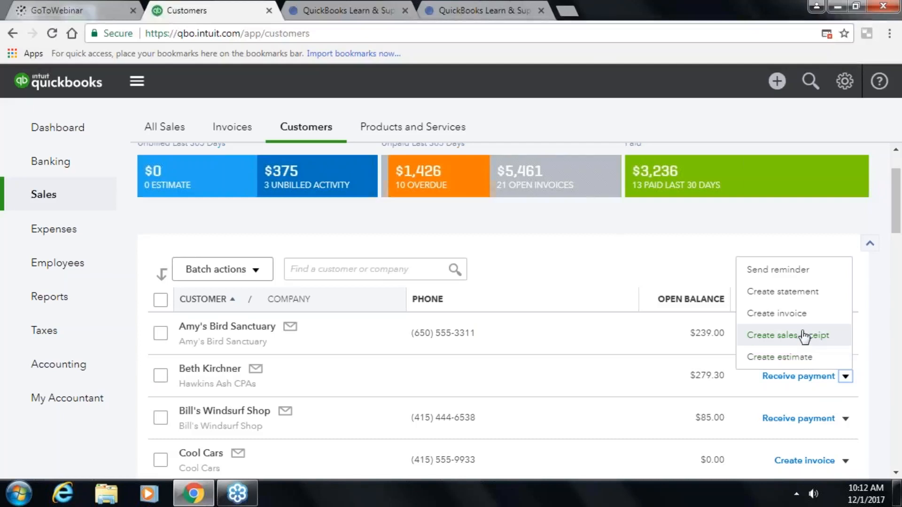
left_click(612, 237)
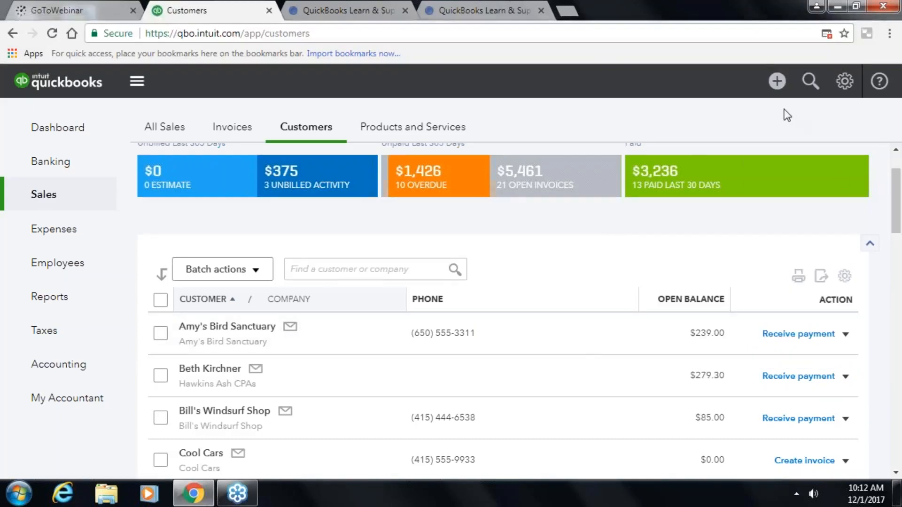
- Bring up the Create menu of new transactions
left_click(776, 84)
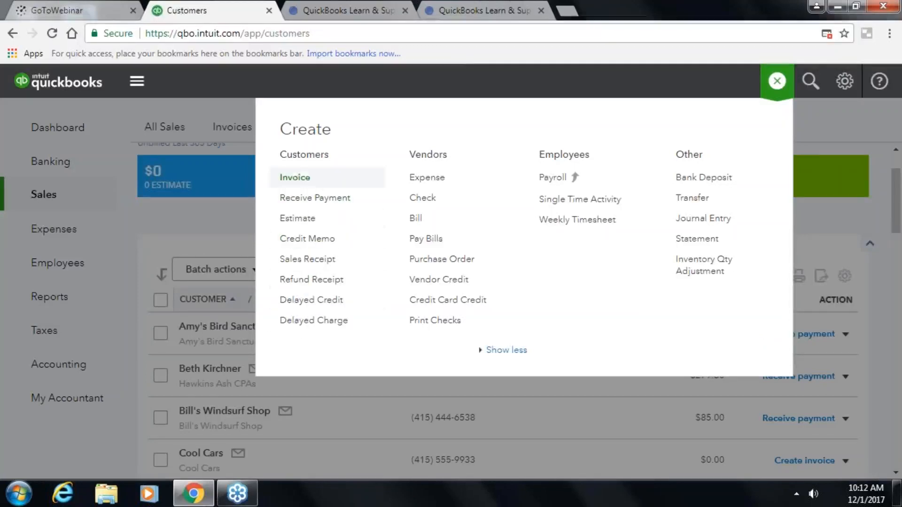
left_click(469, 79)
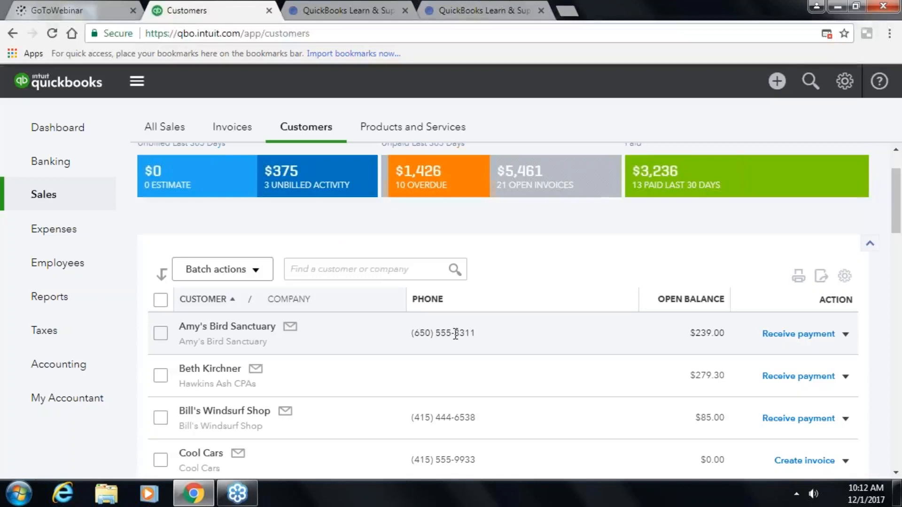
left_click(775, 85)
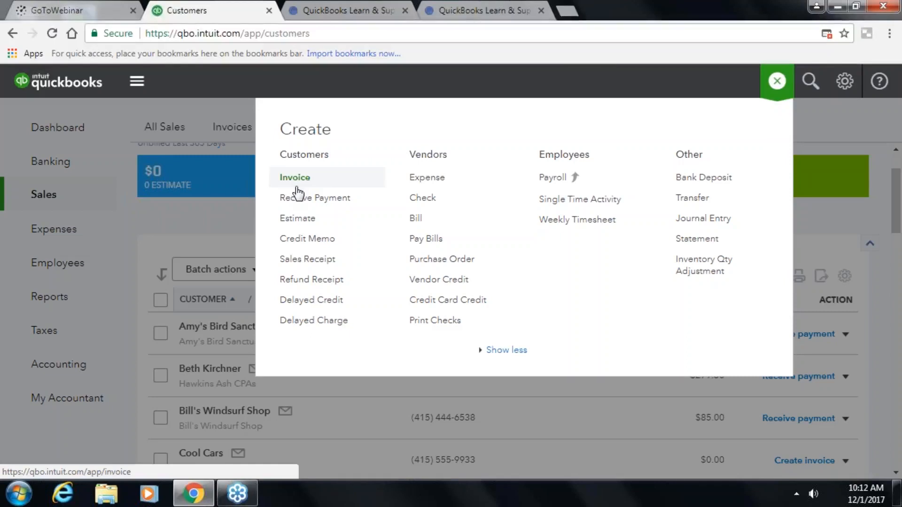
- Start a credit memo for the new customer with a Pest Control line
left_click(332, 242)
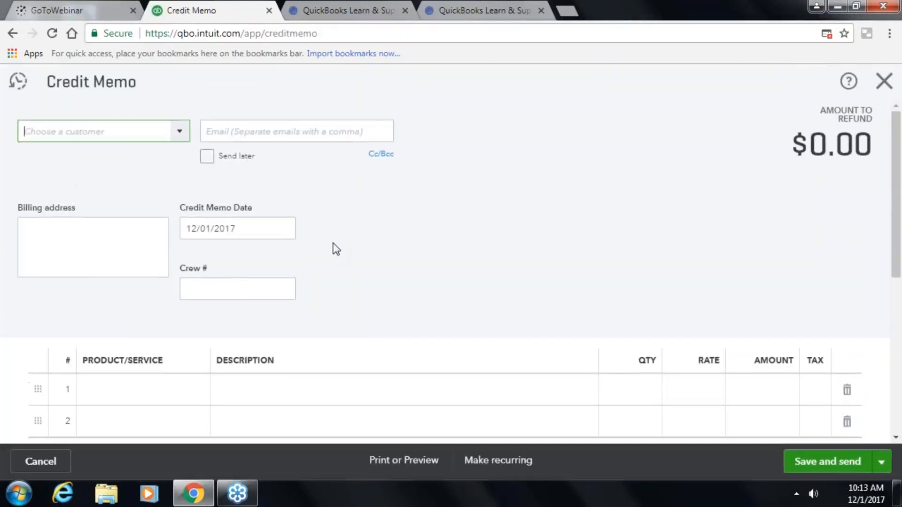
type("bet")
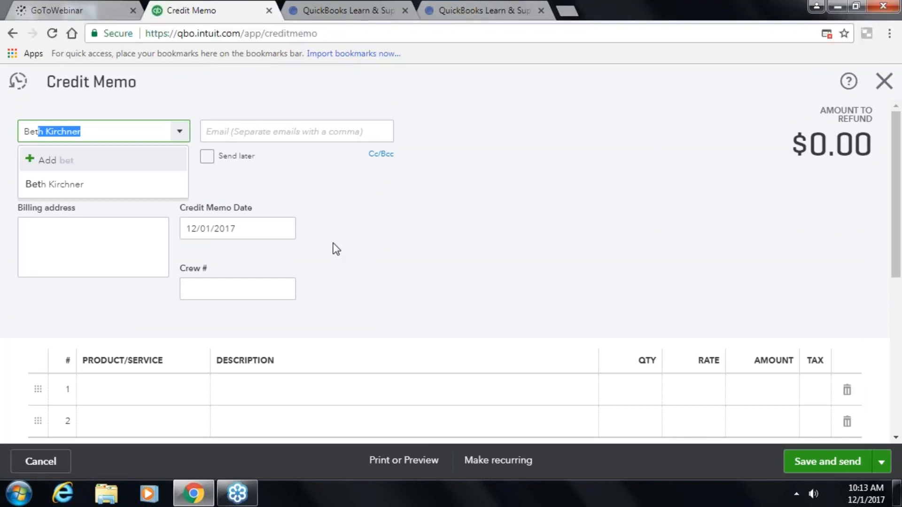
left_click(41, 187)
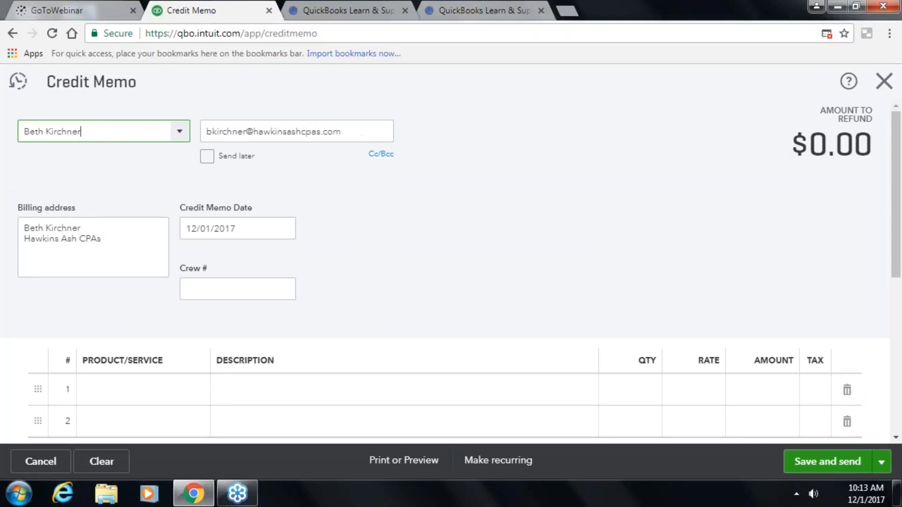
left_click(183, 390)
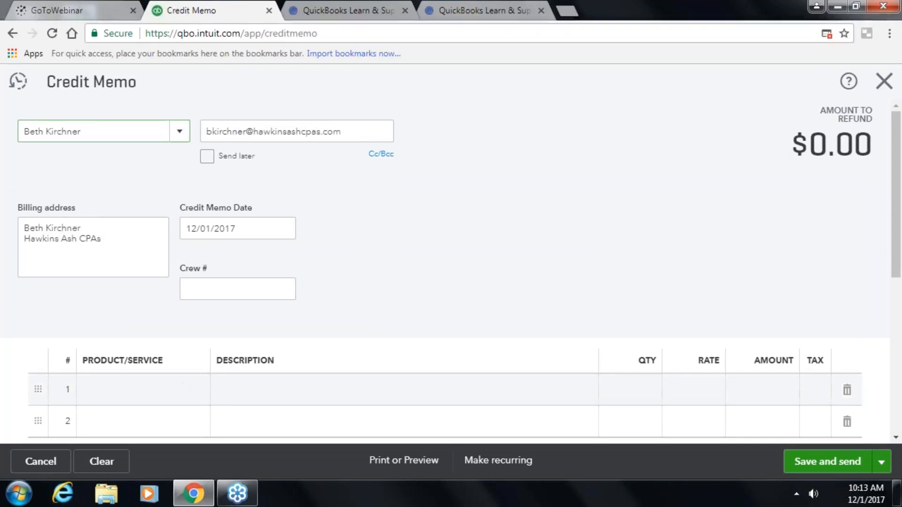
type("pes")
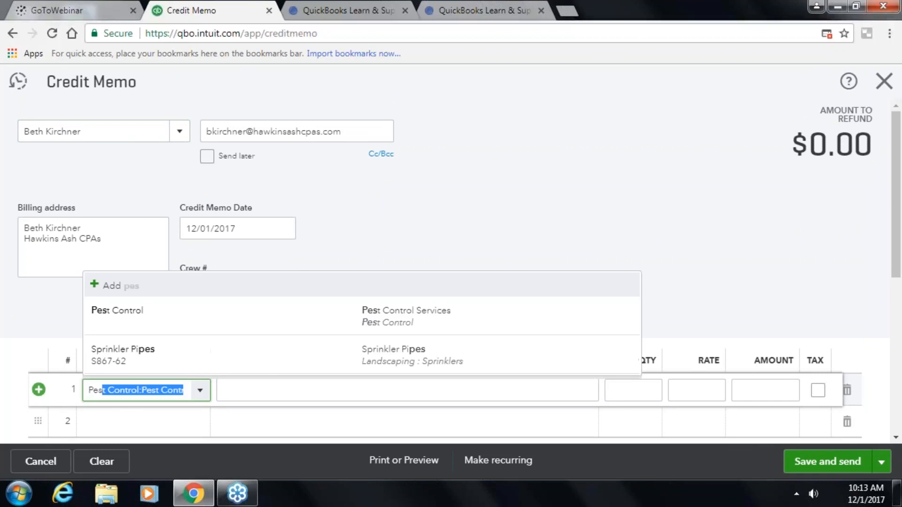
key("Tab")
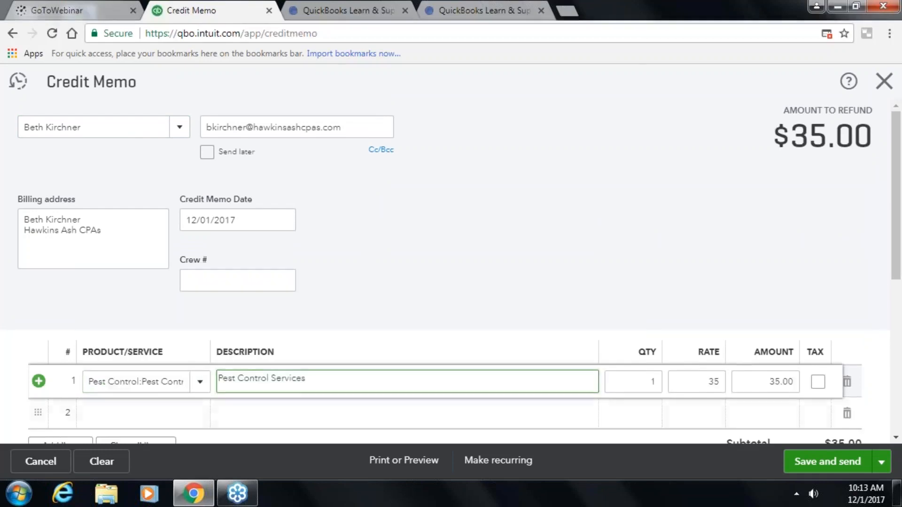
- Apply a 2% discount so the credit memo totals $34.30
scroll(714, 387, "down", 4)
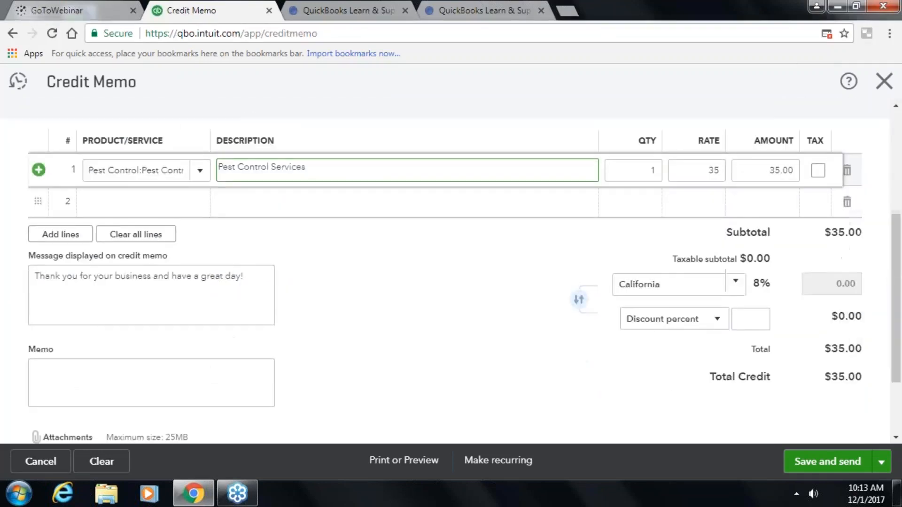
scroll(801, 425, "up", 1)
scroll(794, 380, "down", 1)
scroll(775, 397, "up", 2)
scroll(782, 408, "down", 1)
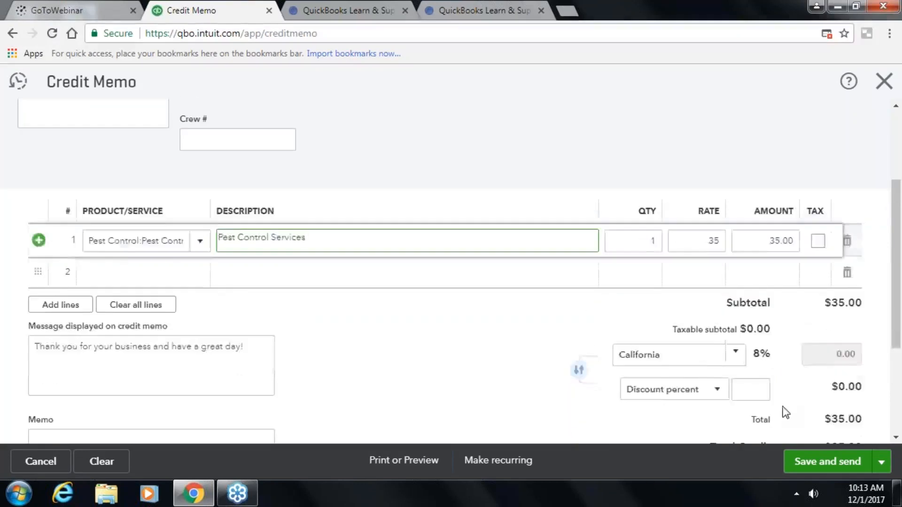
scroll(786, 413, "down", 2)
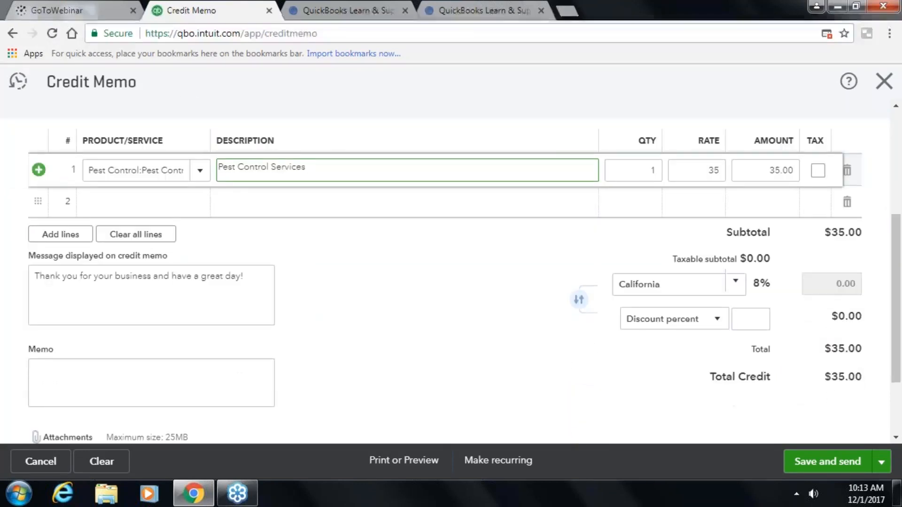
left_click(751, 316)
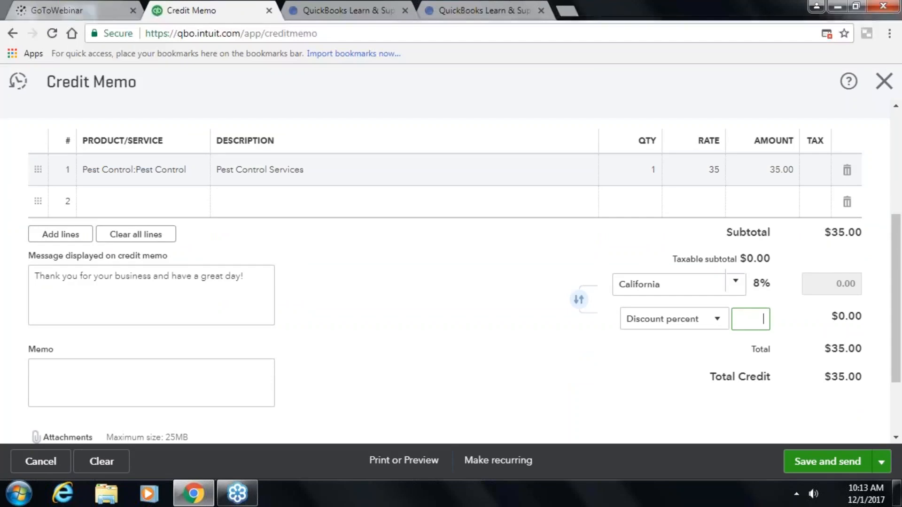
type("2")
key("Tab")
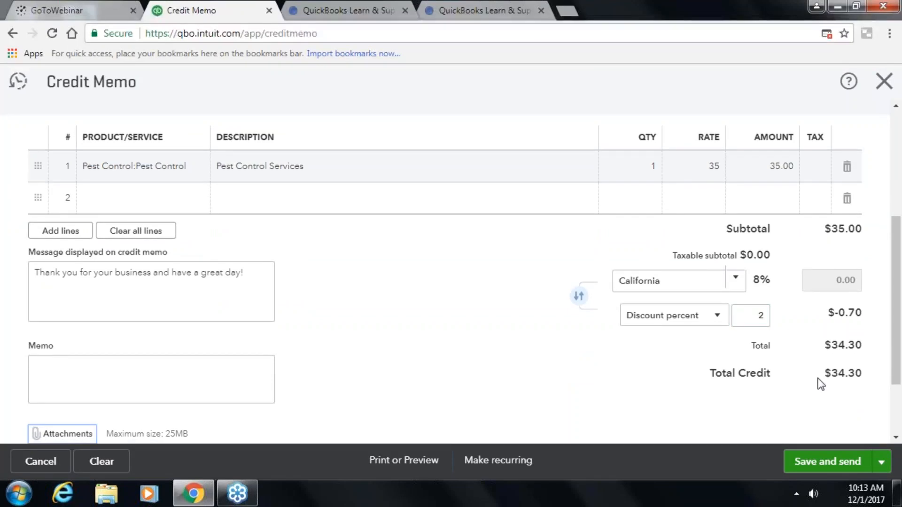
- Save and close Credit Memo 1039, returning to the Customers list
scroll(447, 347, "down", 2)
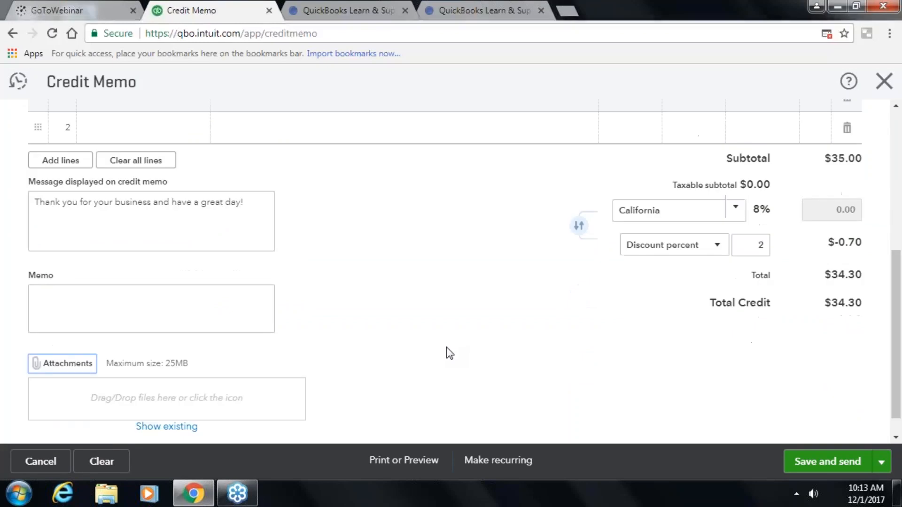
left_click(879, 464)
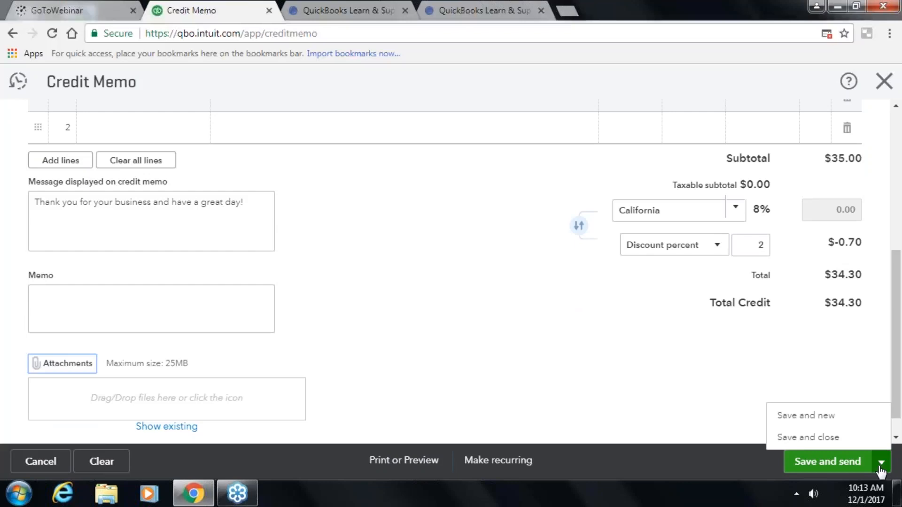
left_click(800, 437)
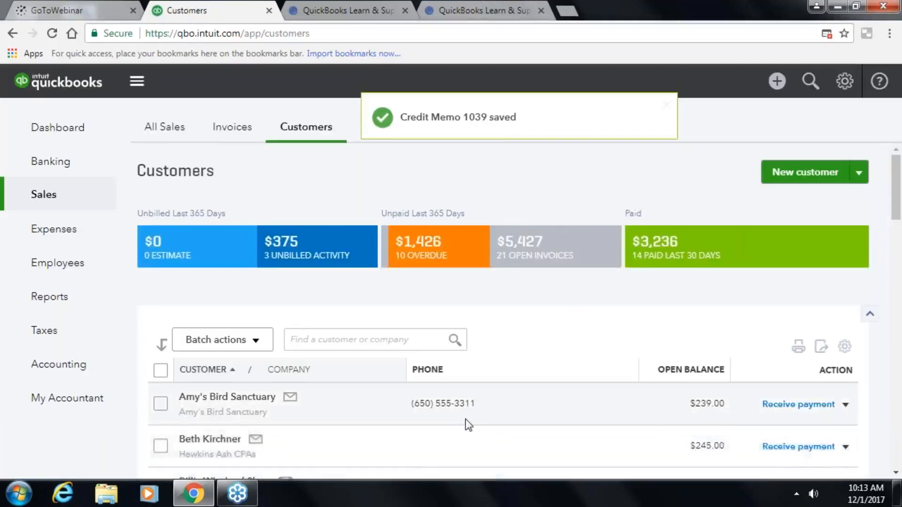
scroll(468, 426, "down", 2)
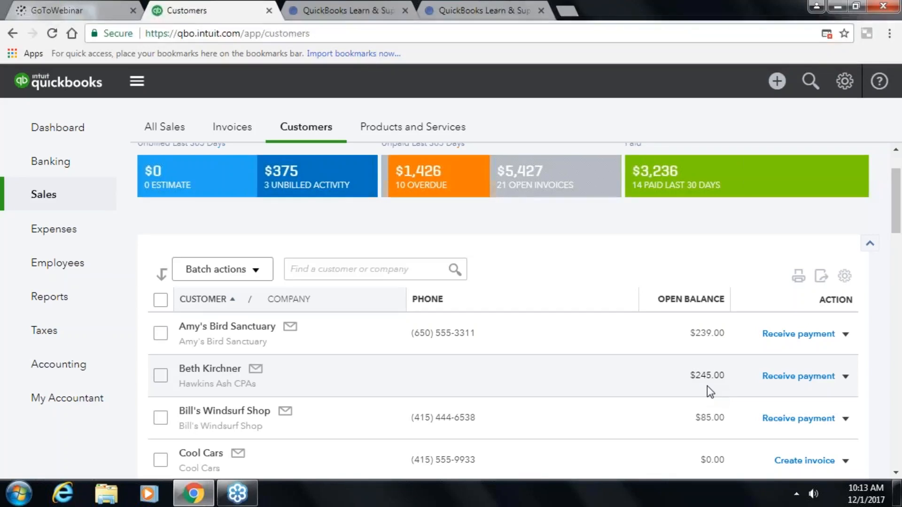
- Start receiving a payment from the customer with the $245.00 balance
left_click(780, 376)
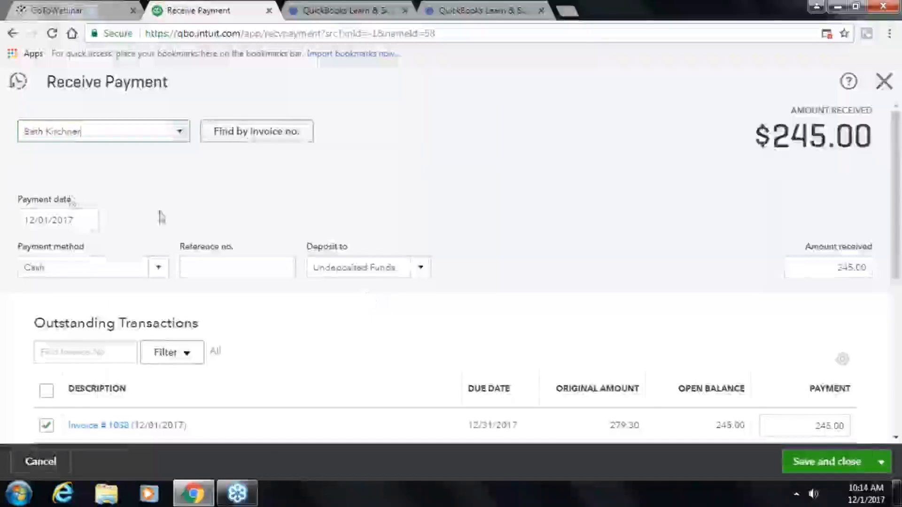
scroll(150, 395, "down", 2)
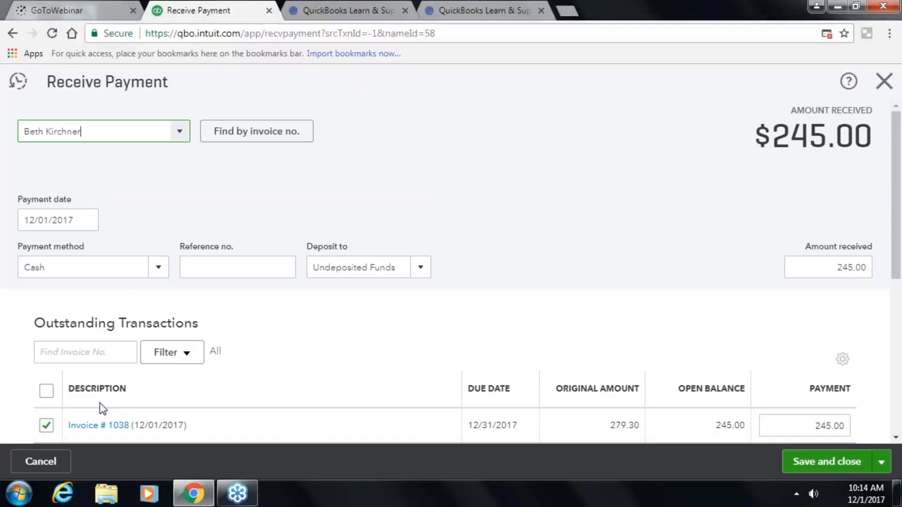
left_click(896, 438)
scroll(896, 439, "down", 3)
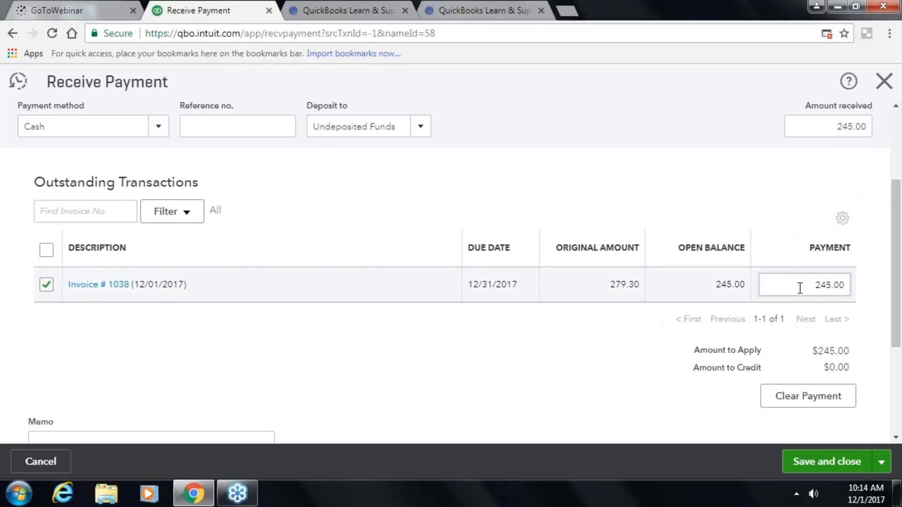
- Try 20.00, then 200.00, as the payment amount on Invoice # 1038
left_click_drag(785, 286, 848, 288)
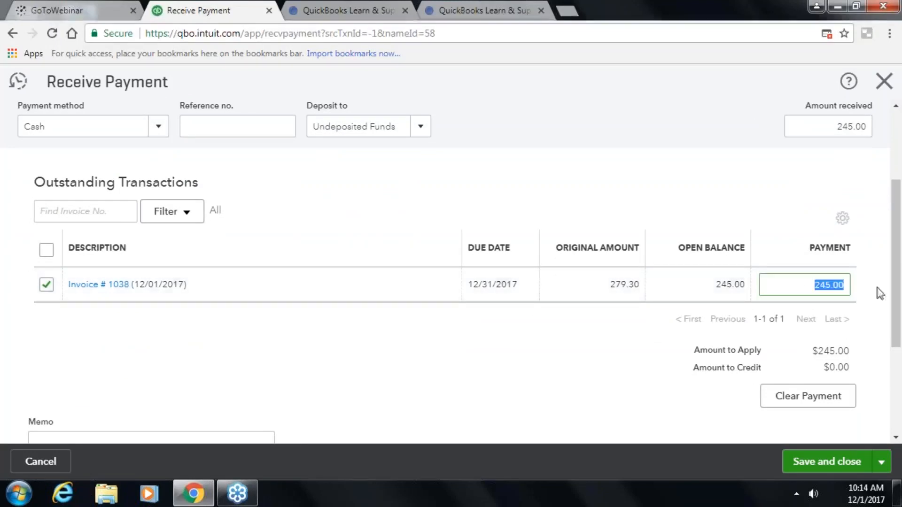
type("20.00")
key("Tab")
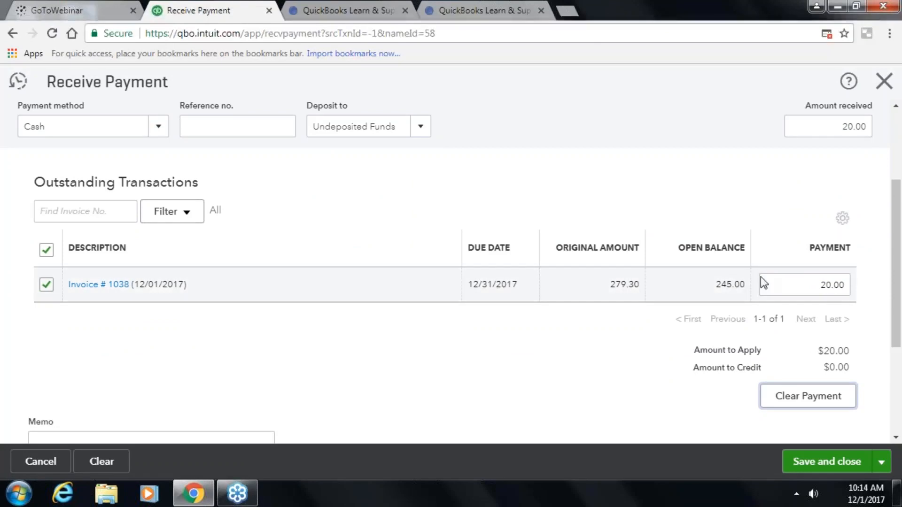
left_click(804, 280)
type("2")
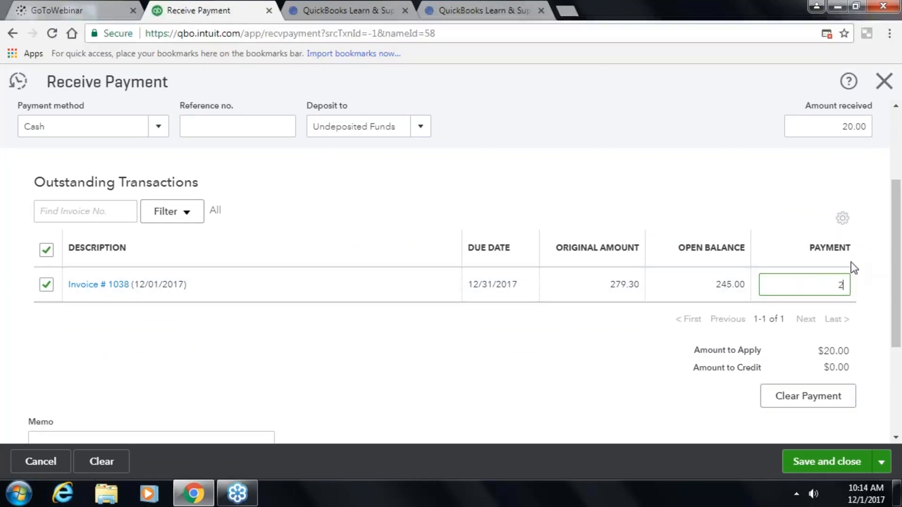
key("Tab")
- Set the Invoice # 1038 payment back to 245.00
scroll(627, 319, "down", 2)
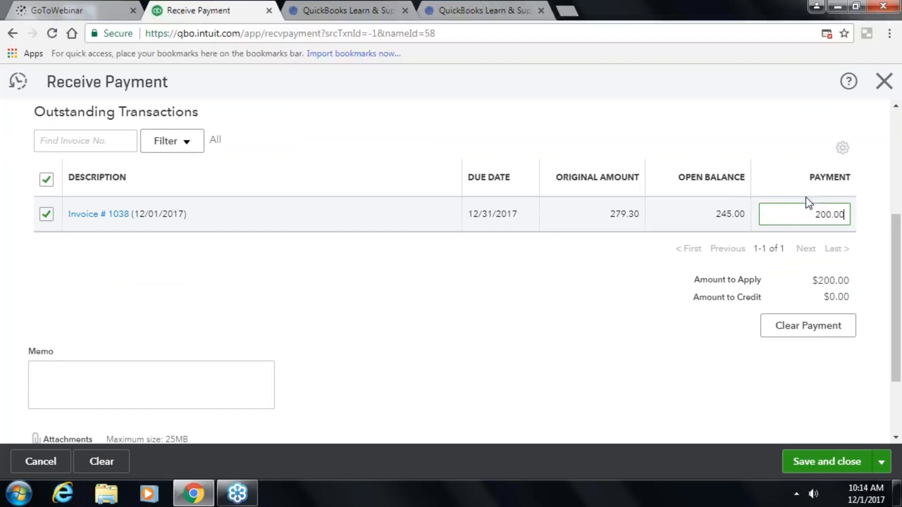
double_click(792, 214)
type("245")
key("Tab")
scroll(766, 325, "down", 3)
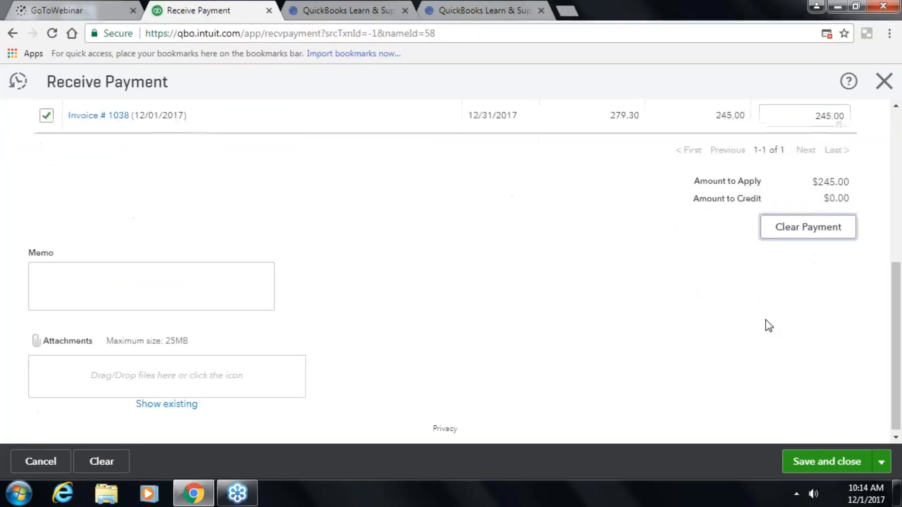
scroll(766, 324, "up", 3)
scroll(757, 322, "up", 4)
scroll(756, 322, "down", 1)
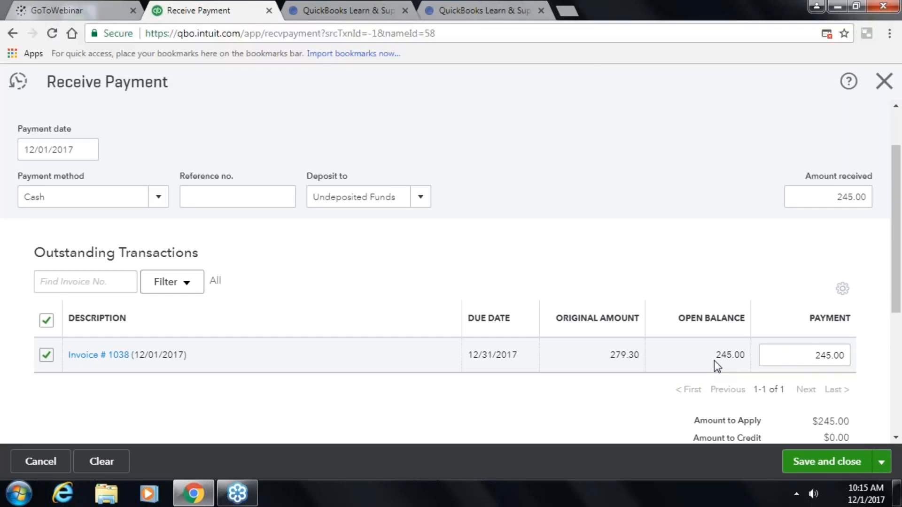
- Enter 279.30 as both the invoice payment and the amount received
left_click_drag(791, 355, 878, 357)
type("279.30")
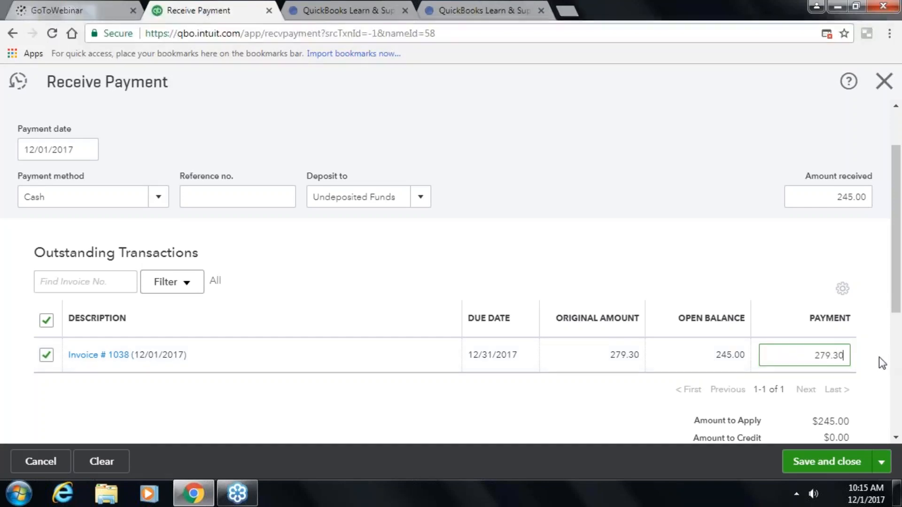
key("Tab")
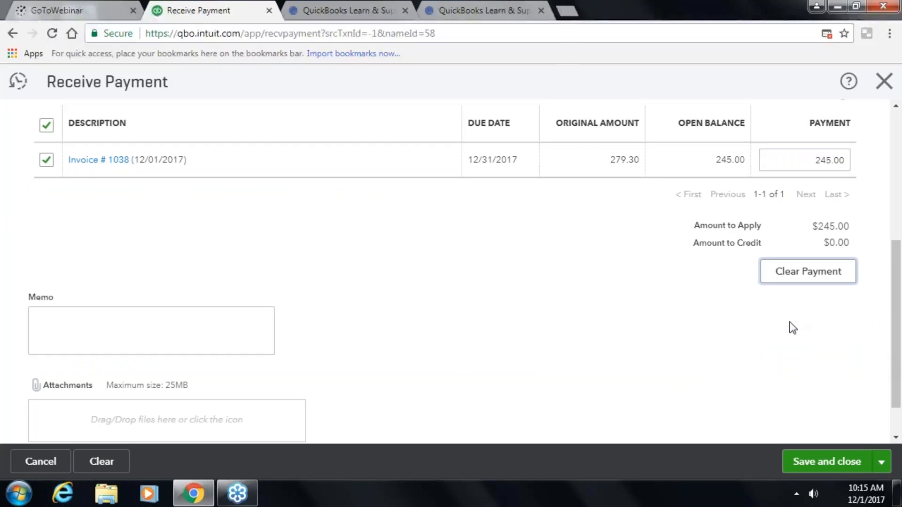
scroll(792, 328, "up", 5)
scroll(791, 323, "down", 3)
scroll(791, 325, "up", 1)
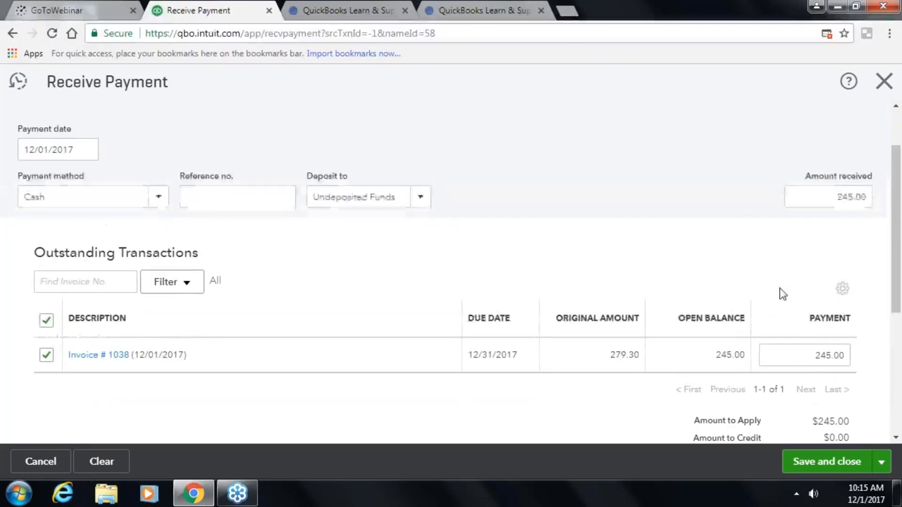
left_click(816, 196)
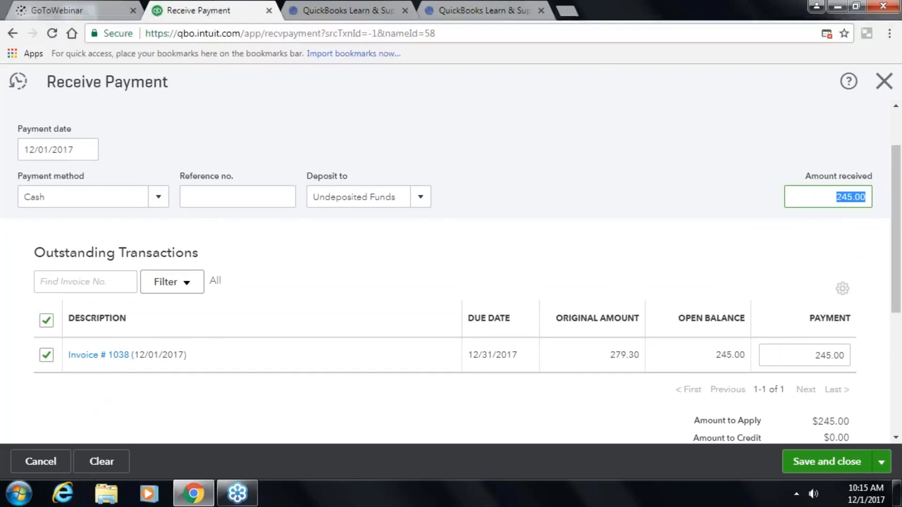
type("279.30")
key("Tab")
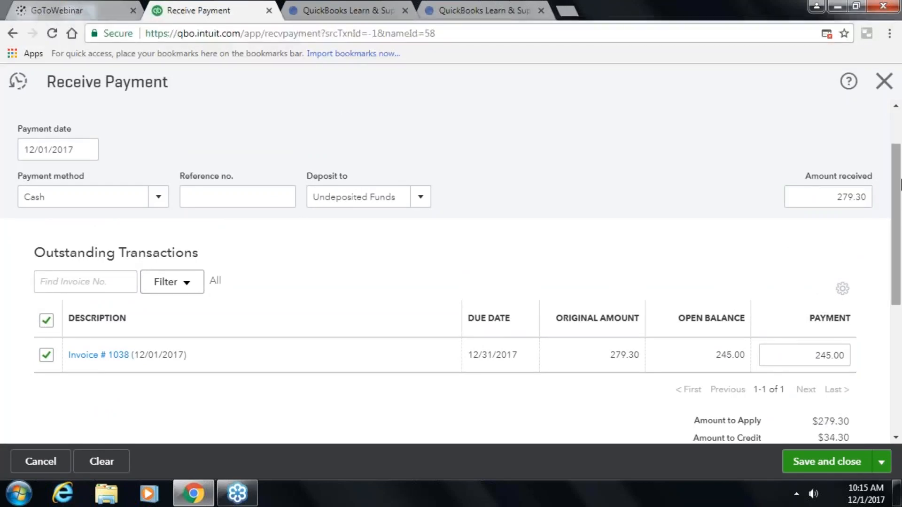
- Reset the amount received to 245.00 and save the payment
scroll(834, 257, "down", 3)
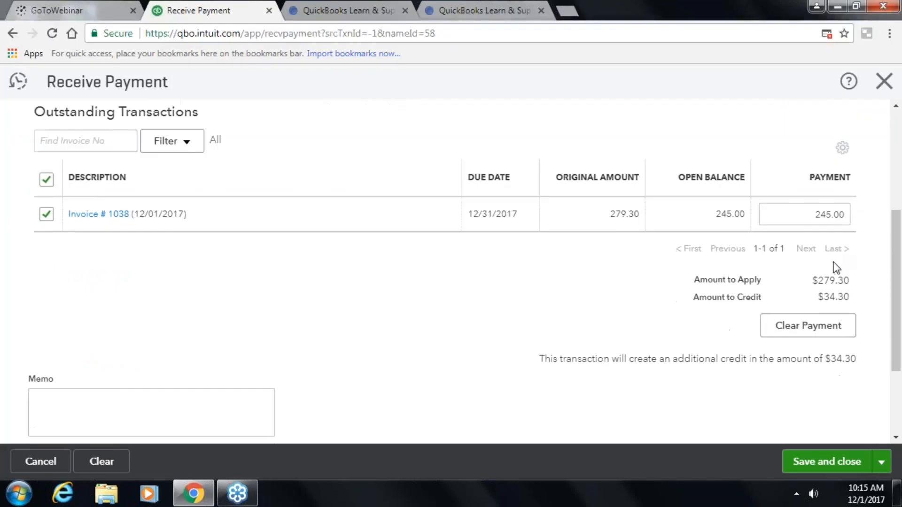
left_click(793, 212)
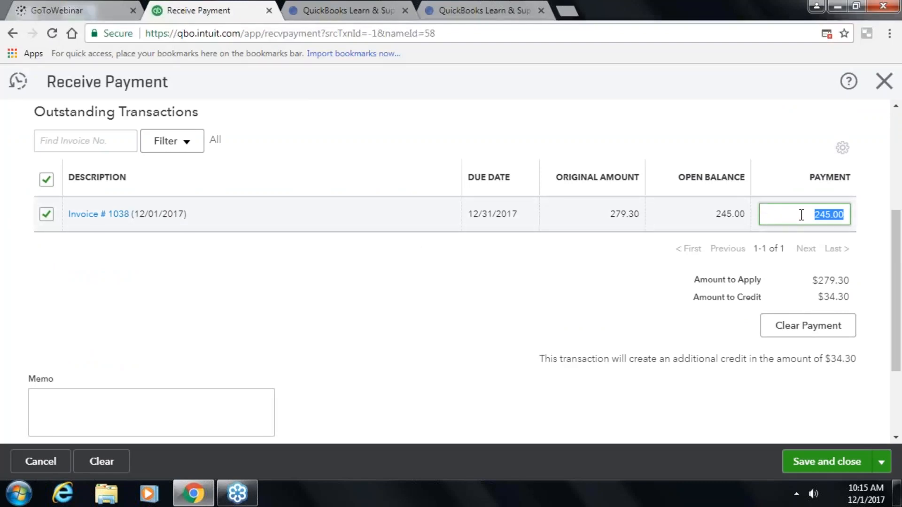
scroll(802, 219, "up", 5)
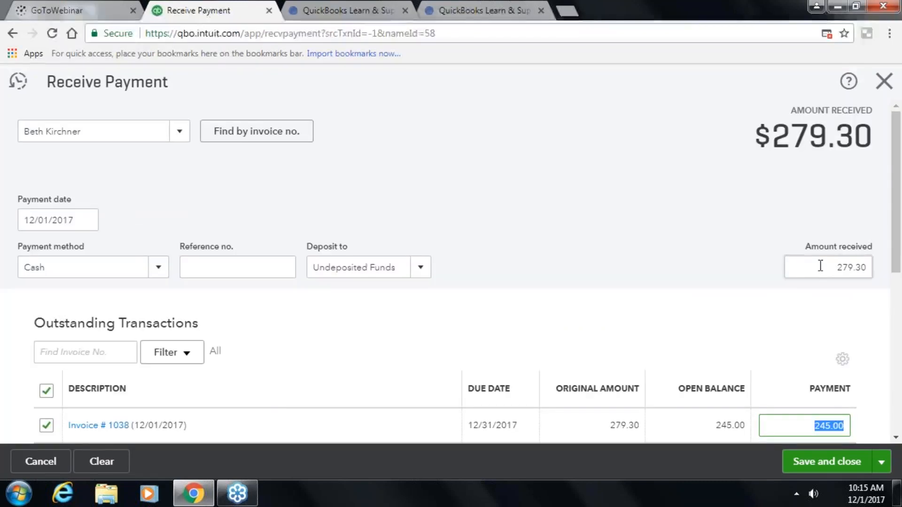
scroll(820, 301, "down", 5)
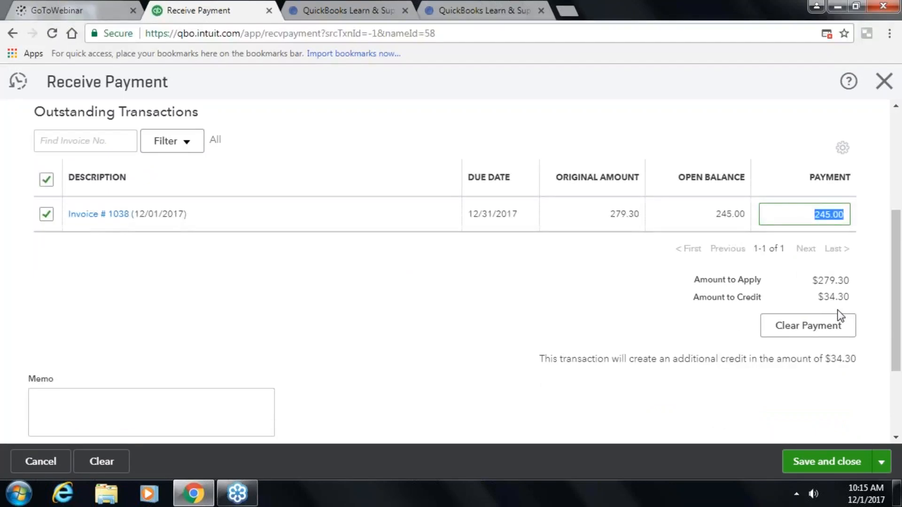
scroll(839, 319, "up", 5)
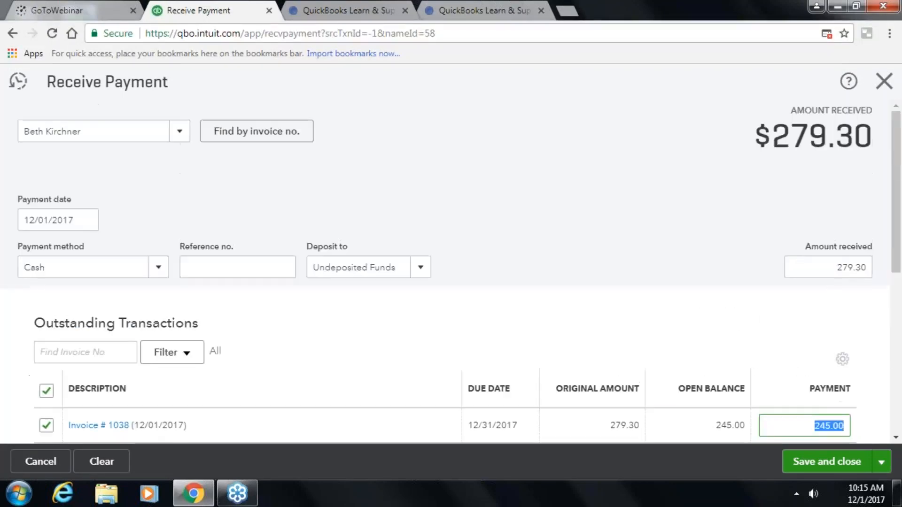
left_click(815, 267)
key("BackSpace")
type("245.00")
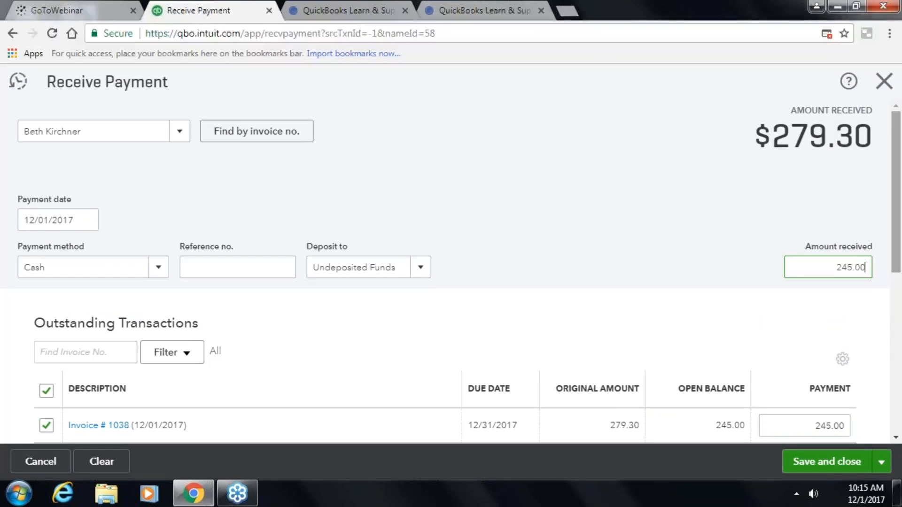
key("Tab")
scroll(866, 288, "down", 6)
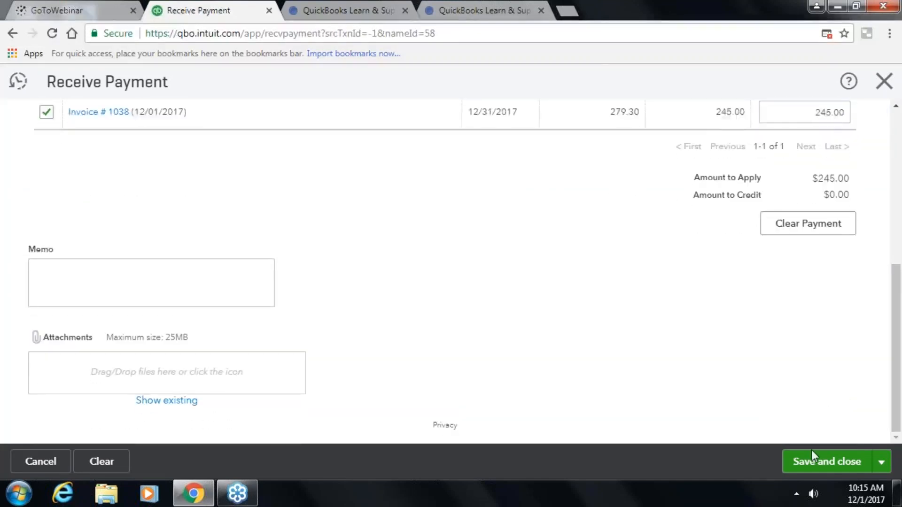
left_click(814, 463)
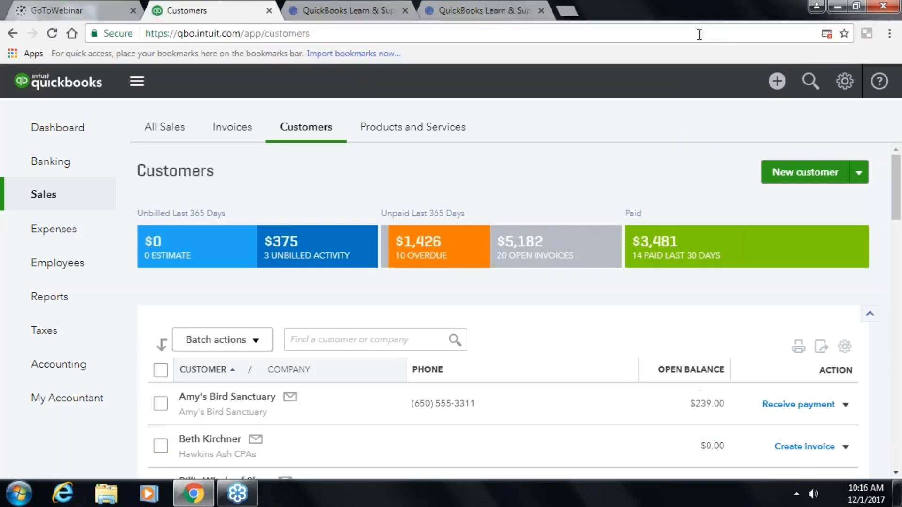
- In a new bank deposit, tick the Cool Cars, Freeman Sporting Goods, $100.00 and $245.00 payments
left_click(769, 85)
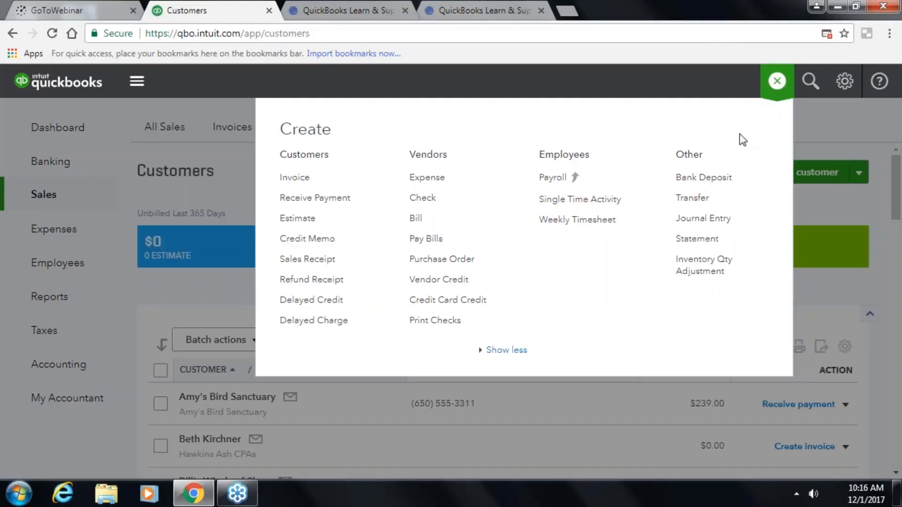
left_click(726, 185)
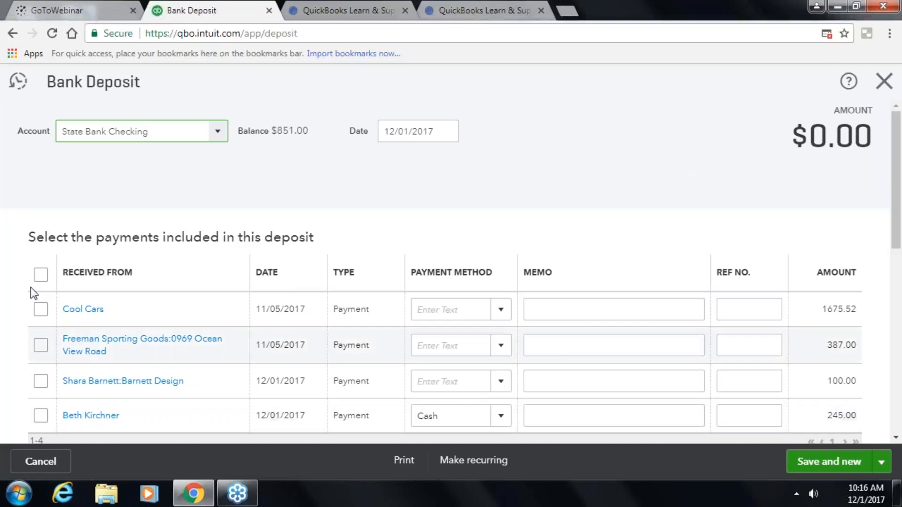
left_click(42, 311)
left_click(42, 346)
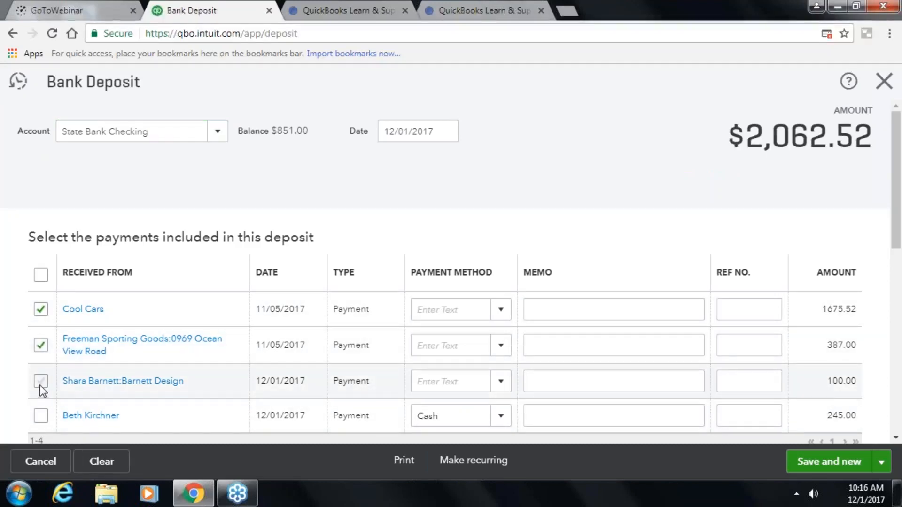
left_click(40, 383)
left_click(40, 416)
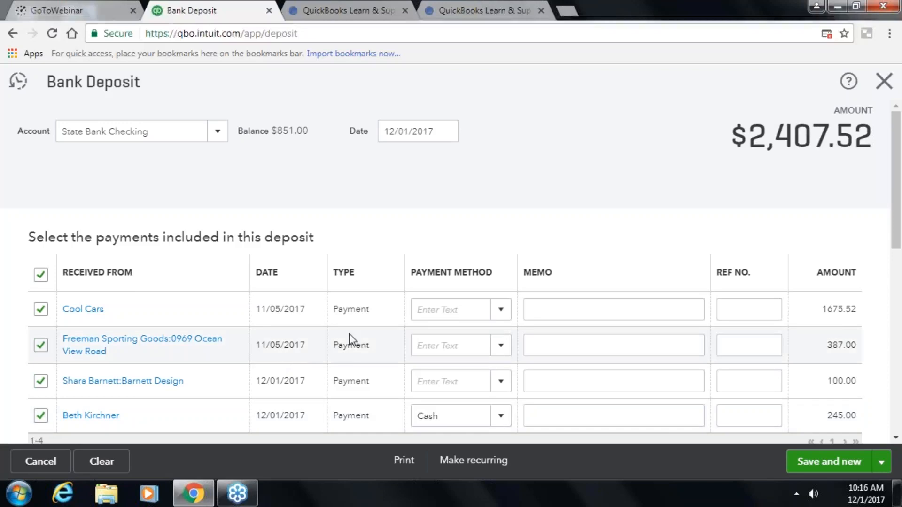
- Save and close the $2,407.52 deposit into State Bank Checking
scroll(505, 135, "down", 2)
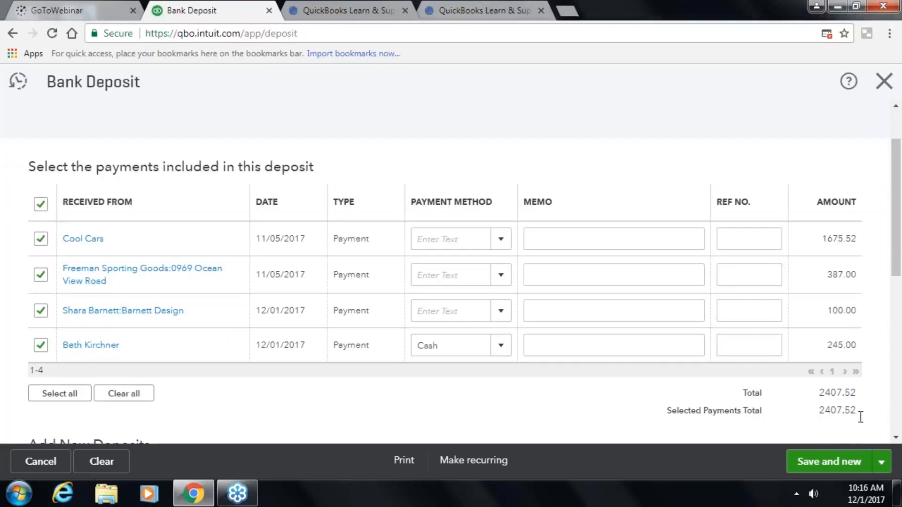
scroll(616, 269, "up", 2)
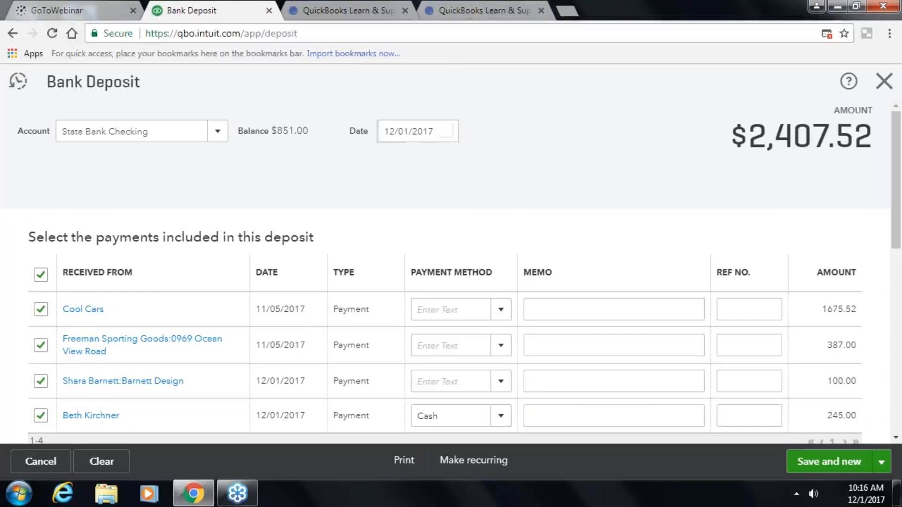
scroll(675, 228, "down", 6)
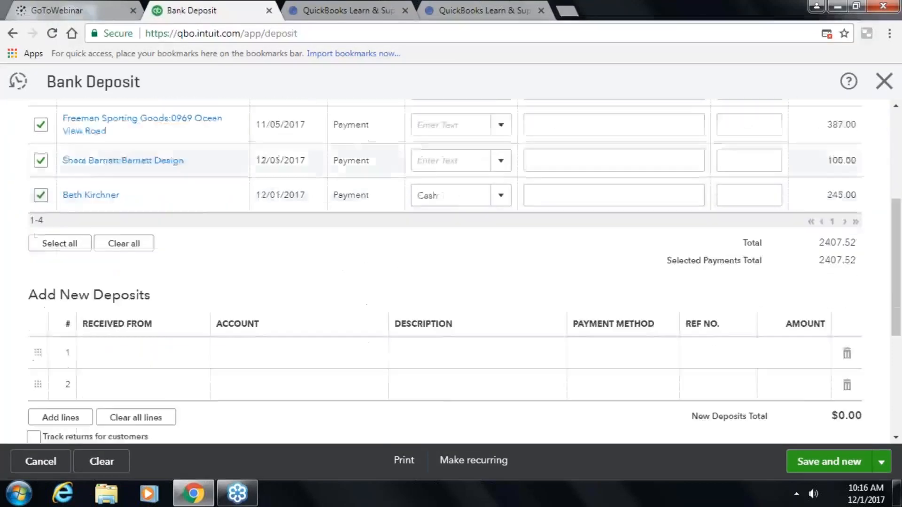
scroll(193, 179, "down", 3)
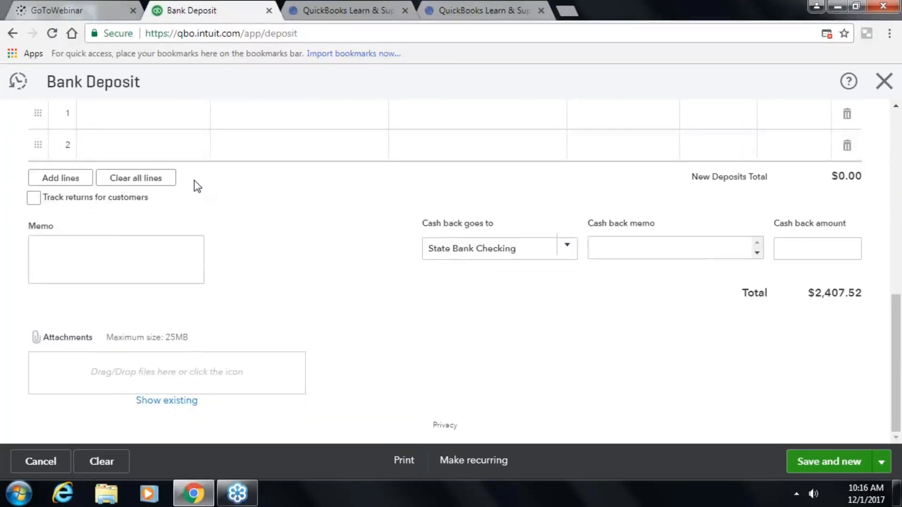
scroll(194, 179, "up", 2)
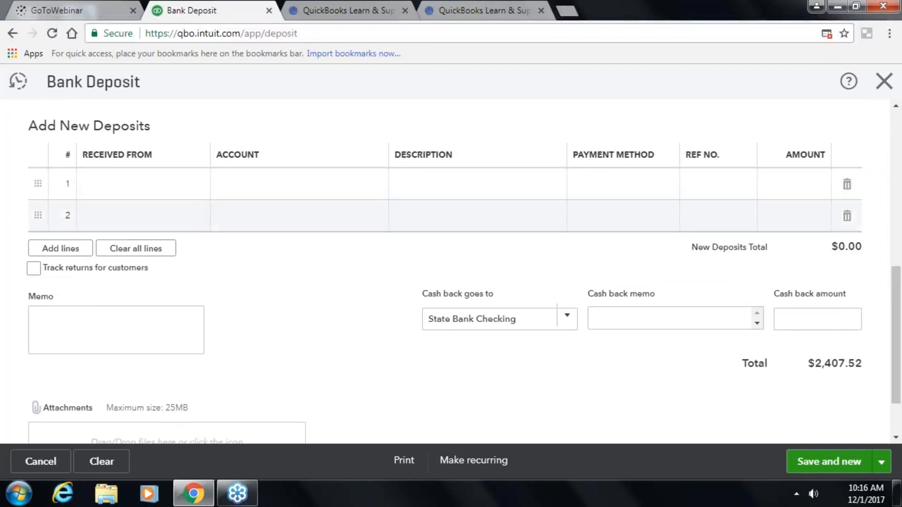
scroll(201, 226, "down", 2)
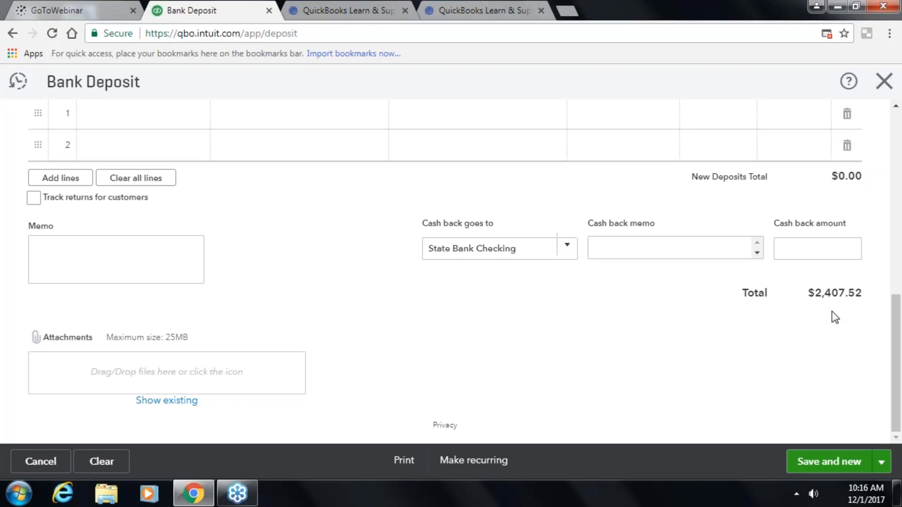
left_click(882, 463)
left_click(839, 438)
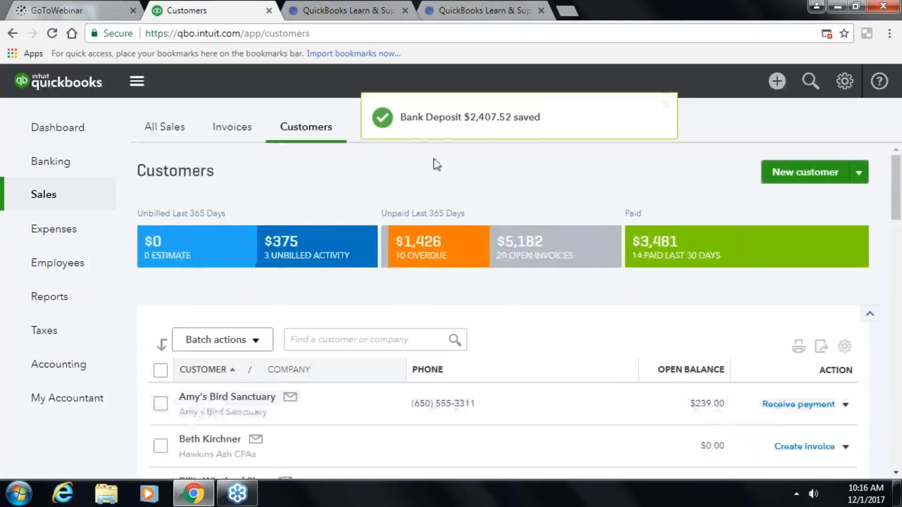
- Open the register from Banking and switch it to the State Bank Checking account
scroll(223, 242, "down", 2)
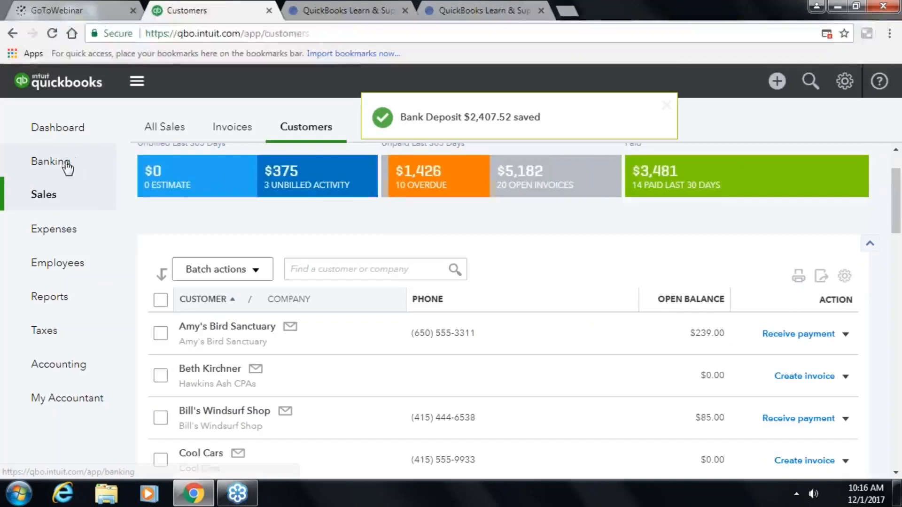
left_click(67, 167)
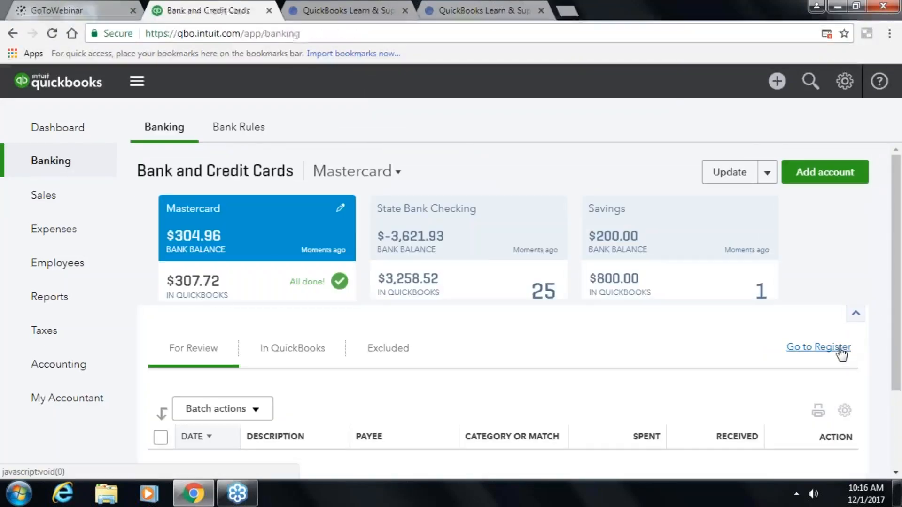
left_click(841, 353)
mouse_move(431, 339)
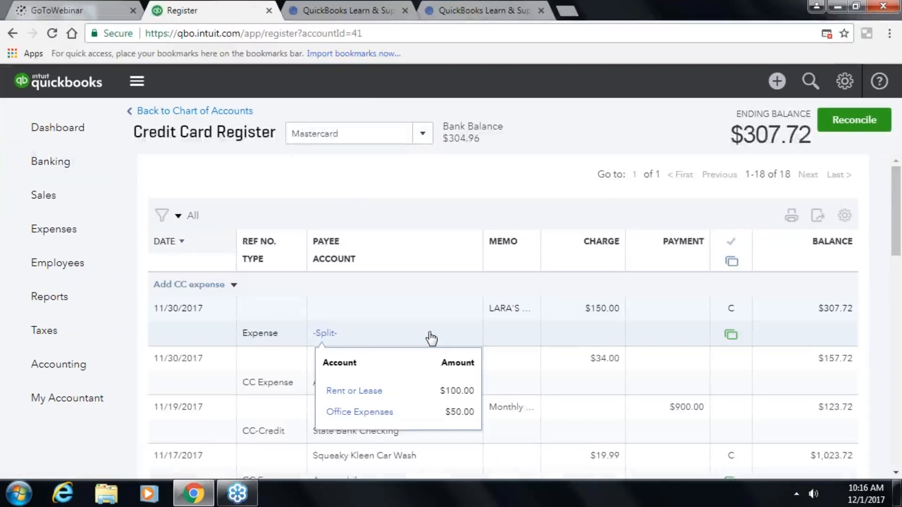
scroll(431, 338, "down", 2)
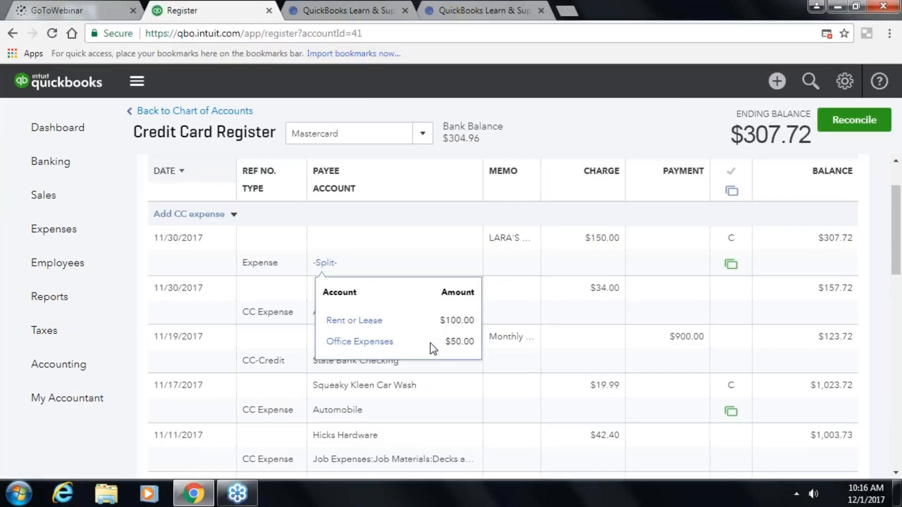
left_click(426, 135)
scroll(340, 213, "up", 3)
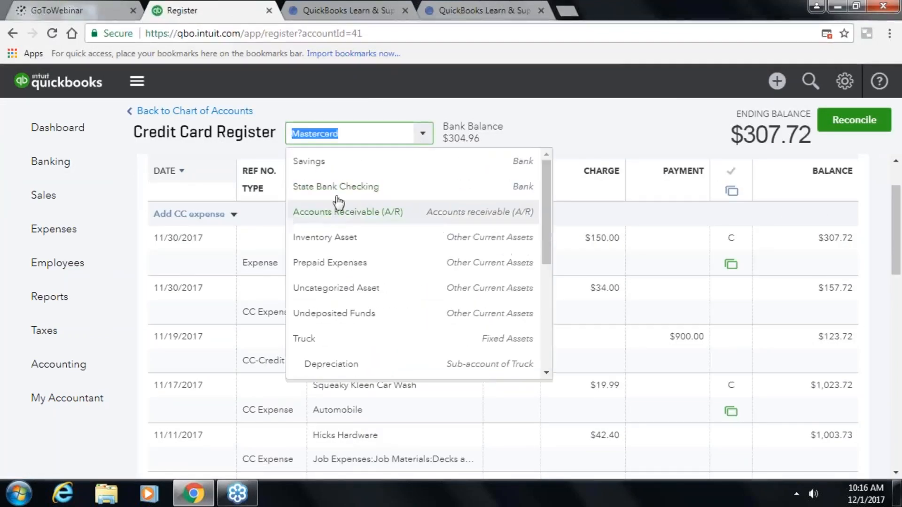
left_click(300, 189)
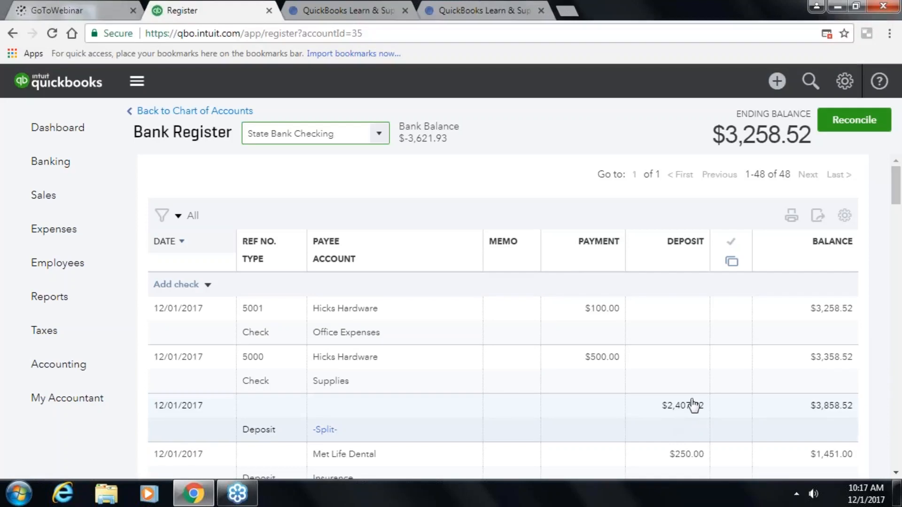
- Back on the Banking page, confirm State Bank Checking shows $3,258.52 with nothing for review
left_click(889, 335)
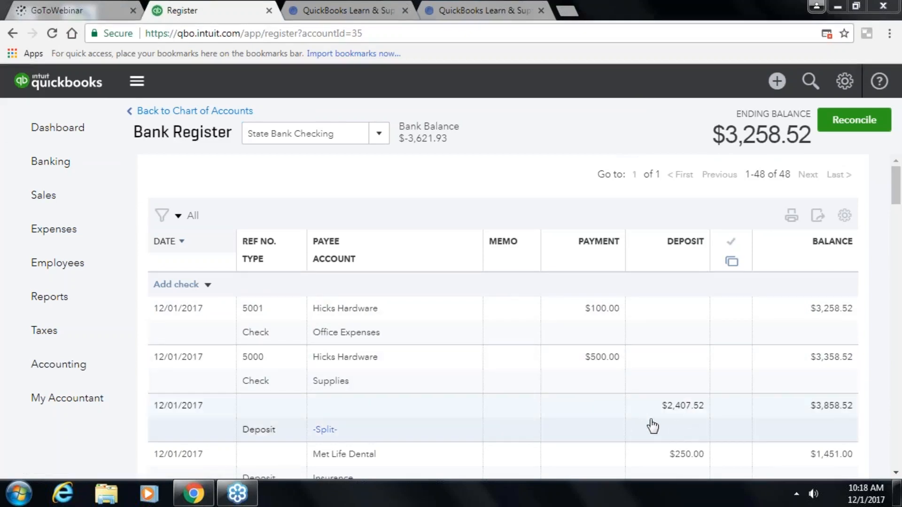
left_click(777, 81)
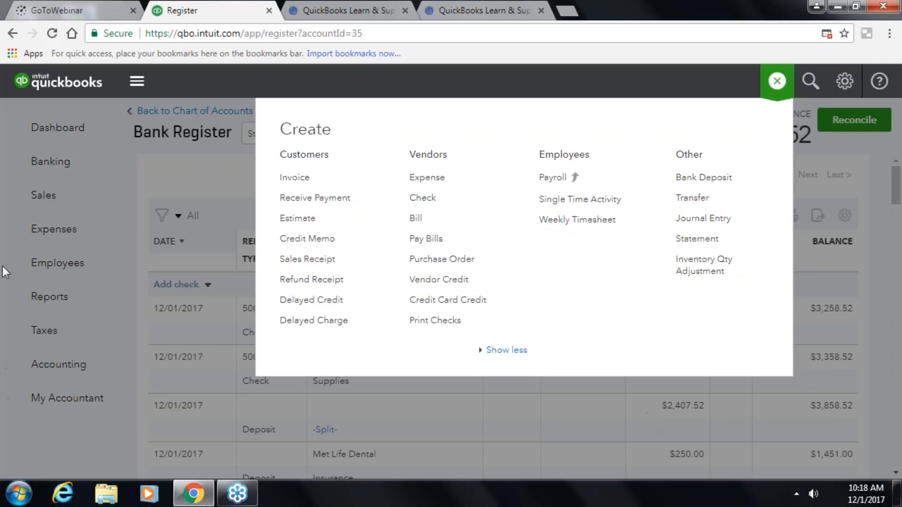
left_click(48, 161)
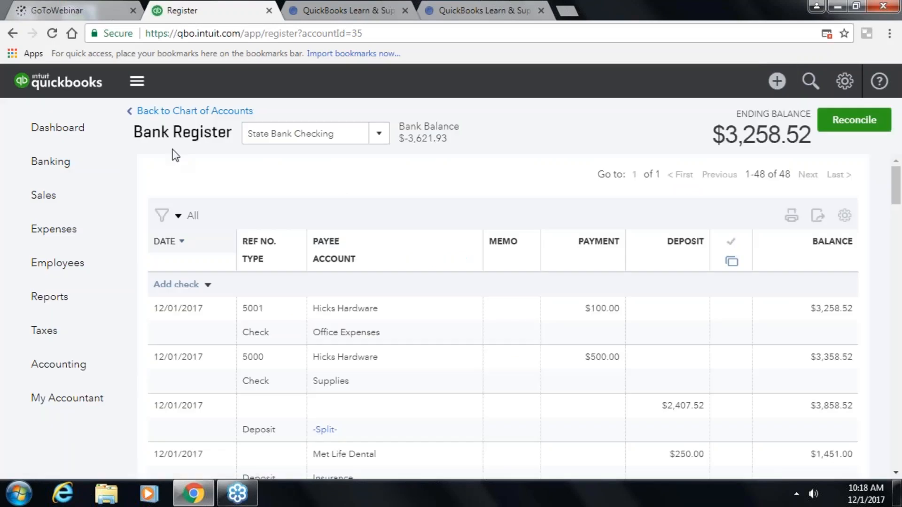
left_click(60, 178)
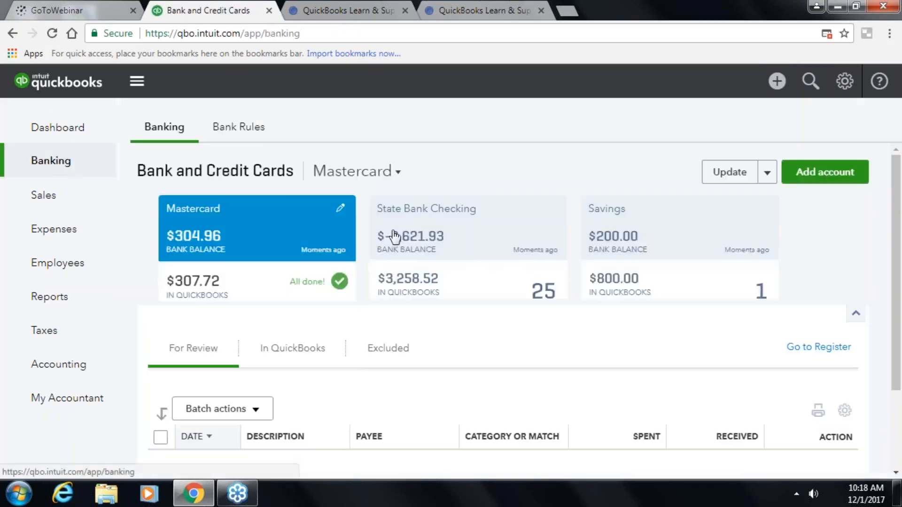
scroll(347, 372, "down", 3)
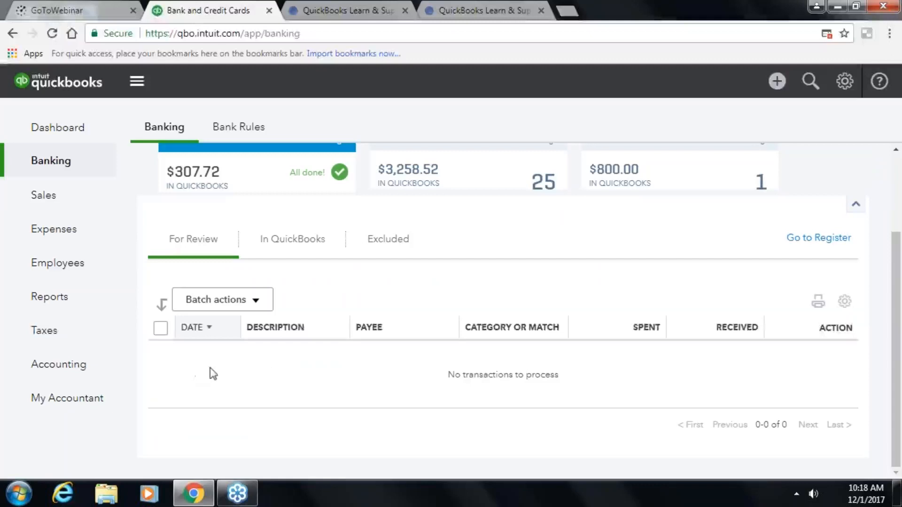
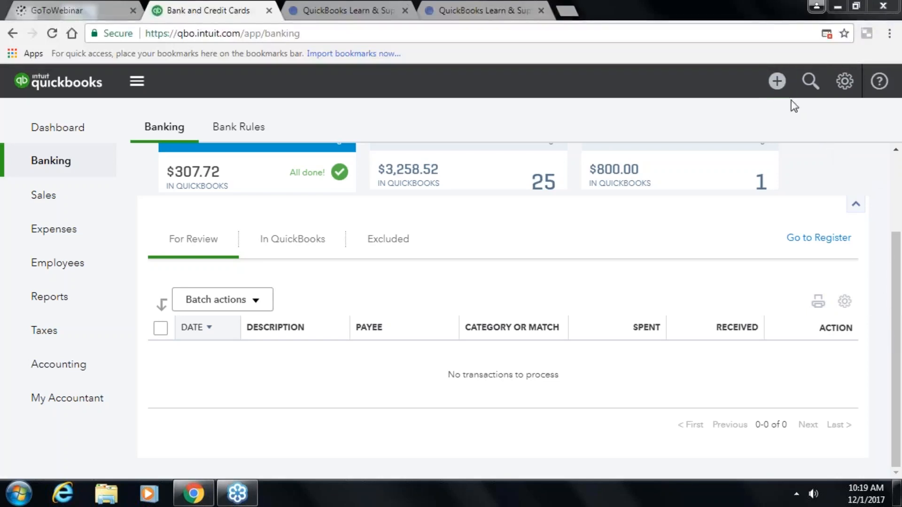
- Open the + Create menu listing the new transaction types
left_click(777, 82)
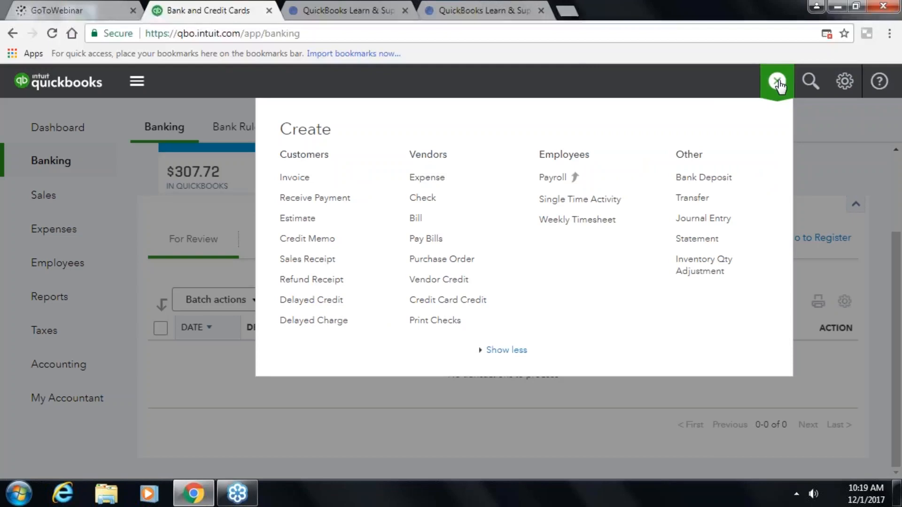
- Start a sales receipt for the customer, paid by Check with reference number 105487
left_click(332, 264)
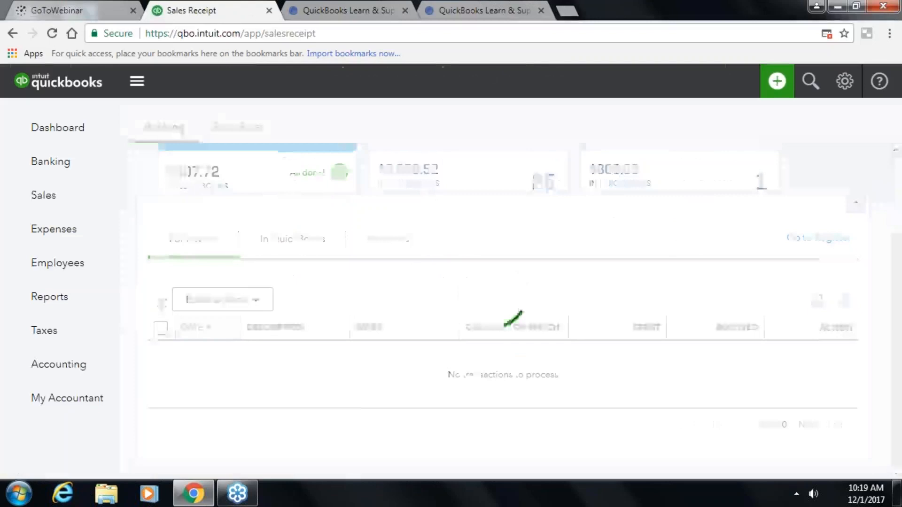
type("berh")
key("Tab")
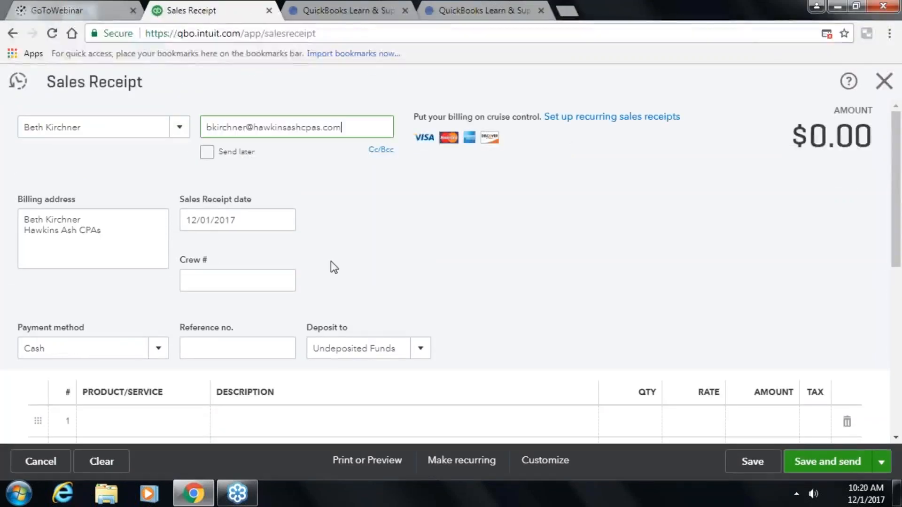
scroll(162, 282, "down", 2)
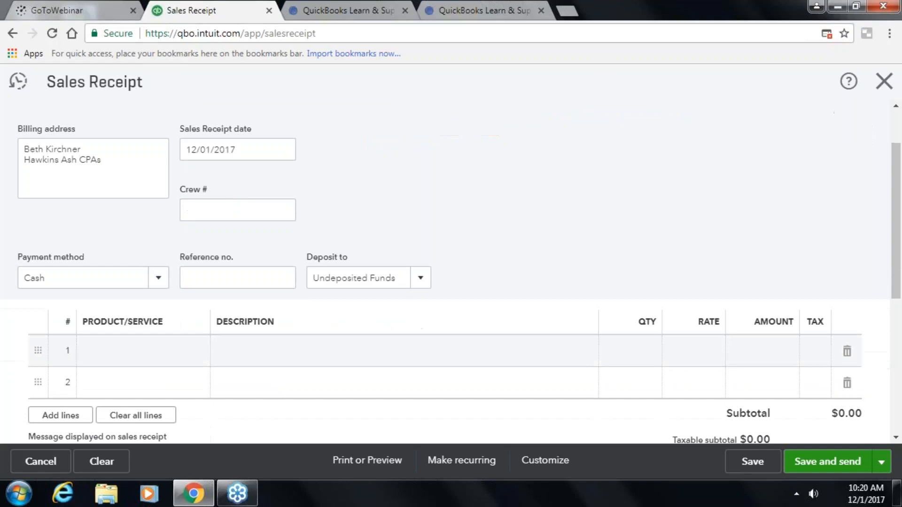
left_click(162, 283)
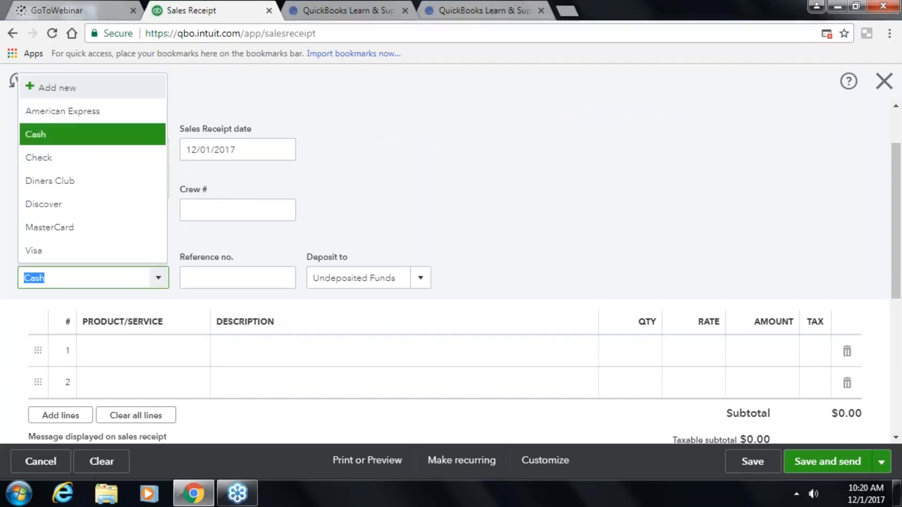
left_click(45, 156)
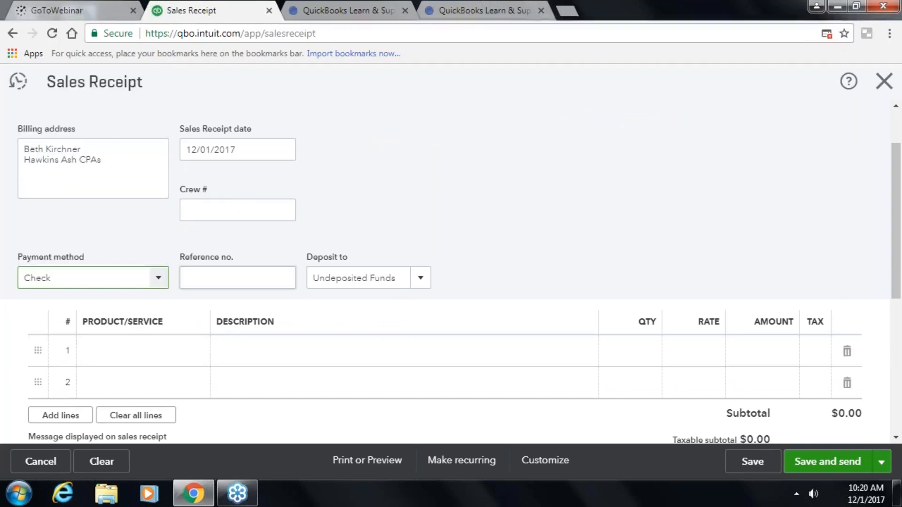
left_click(225, 284)
type("1")
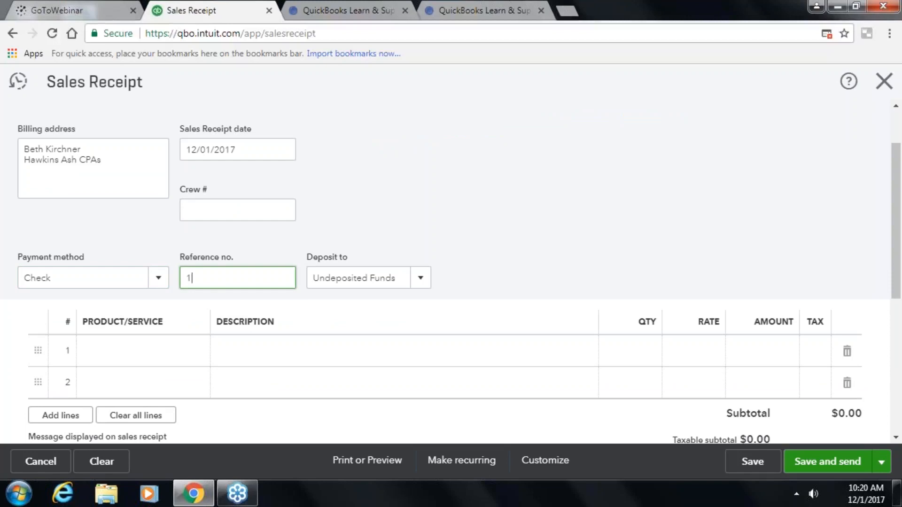
type("05487")
key("Tab")
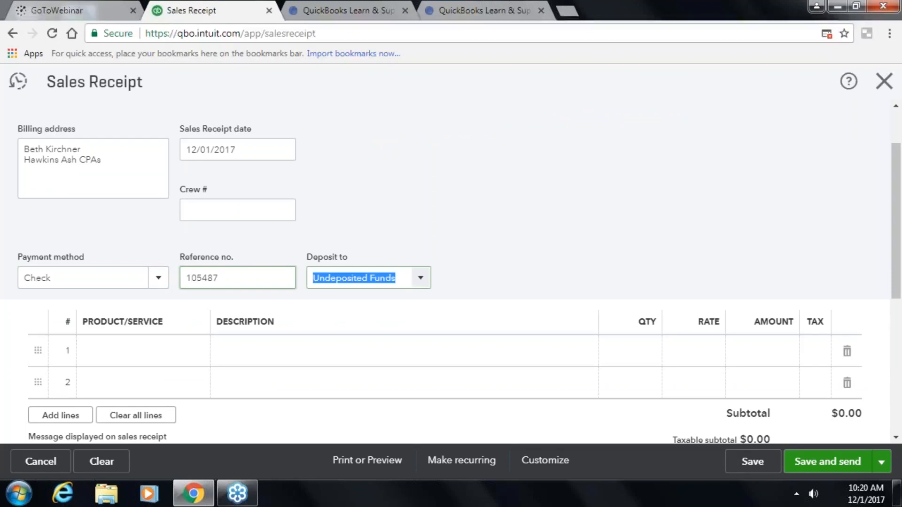
- Put Design:Fountains:Concrete on the first line, shortening its description to Concrete
left_click(108, 350)
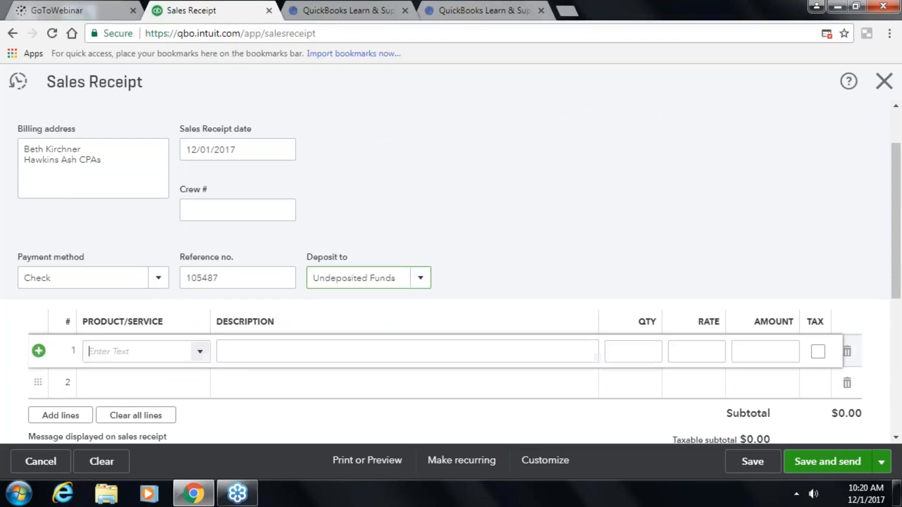
left_click(202, 354)
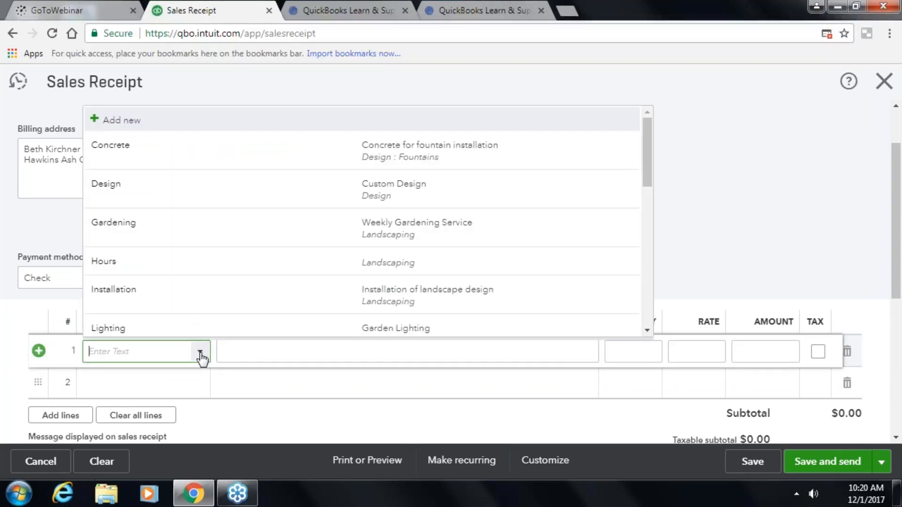
scroll(165, 235, "down", 2)
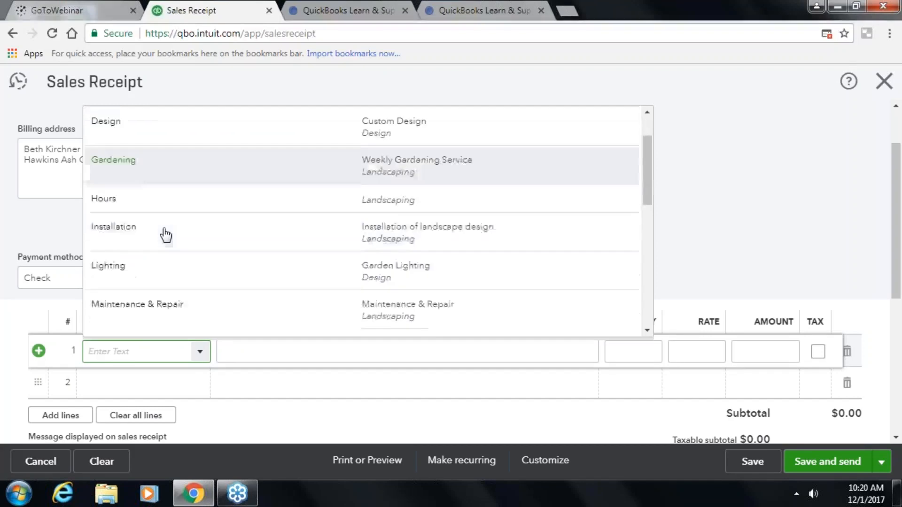
scroll(167, 216, "up", 2)
left_click(156, 152)
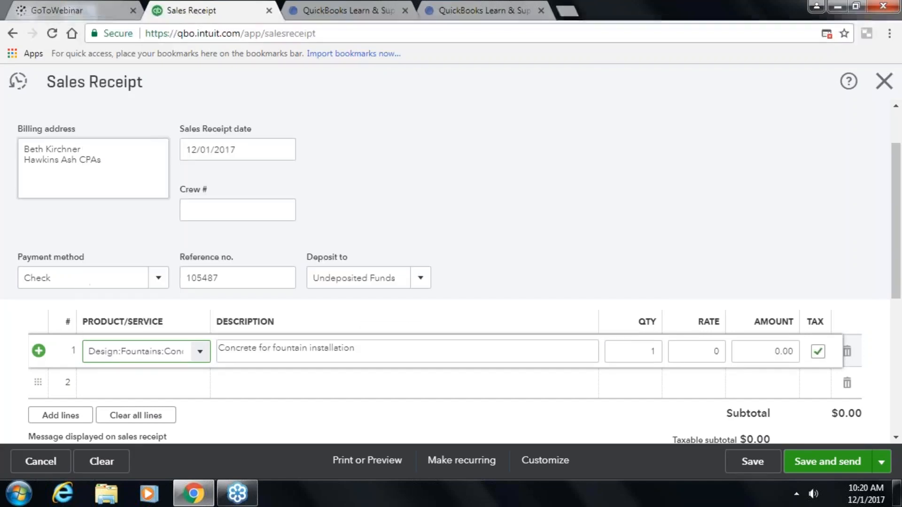
key("BackSpace")
key("BackSpace")
key("BackSpace")
key("BackSpace")
key("BackSpace")
key("BackSpace")
key("BackSpace")
key("BackSpace")
key("BackSpace")
key("BackSpace")
key("BackSpace")
key("BackSpace")
key("BackSpace")
key("BackSpace")
key("BackSpace")
key("BackSpace")
key("BackSpace")
key("BackSpace")
key("BackSpace")
key("BackSpace")
key("BackSpace")
key("BackSpace")
key("BackSpace")
key("BackSpace")
key("Tab")
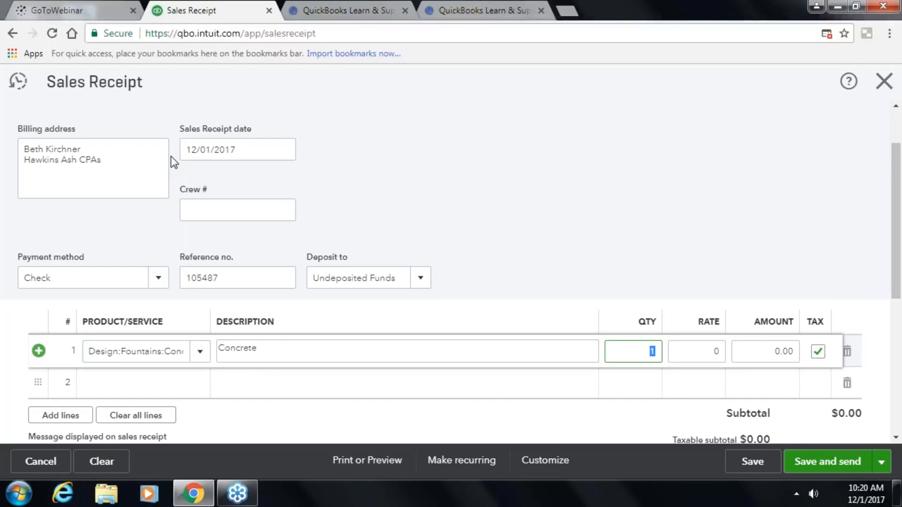
- Set the line rate to 75.00 and check the $81.00 total with California 8% tax
key("Tab")
type("75.00")
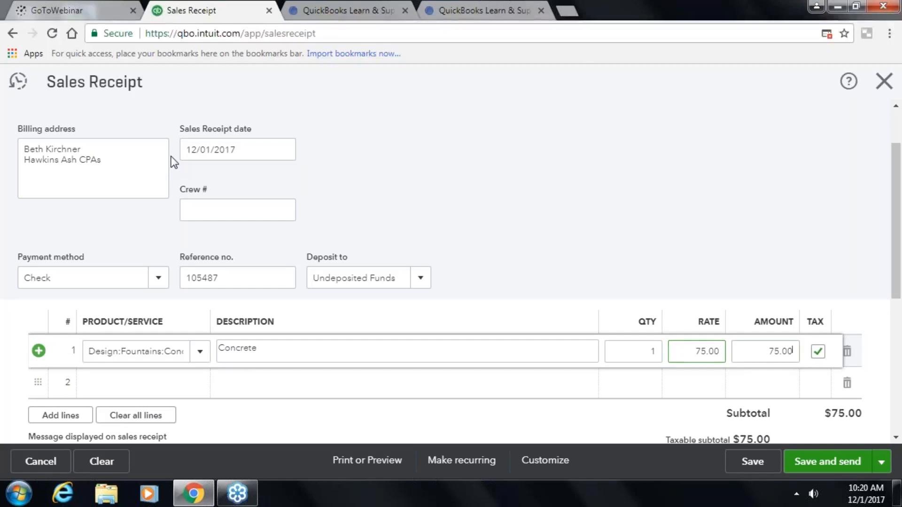
key("Tab")
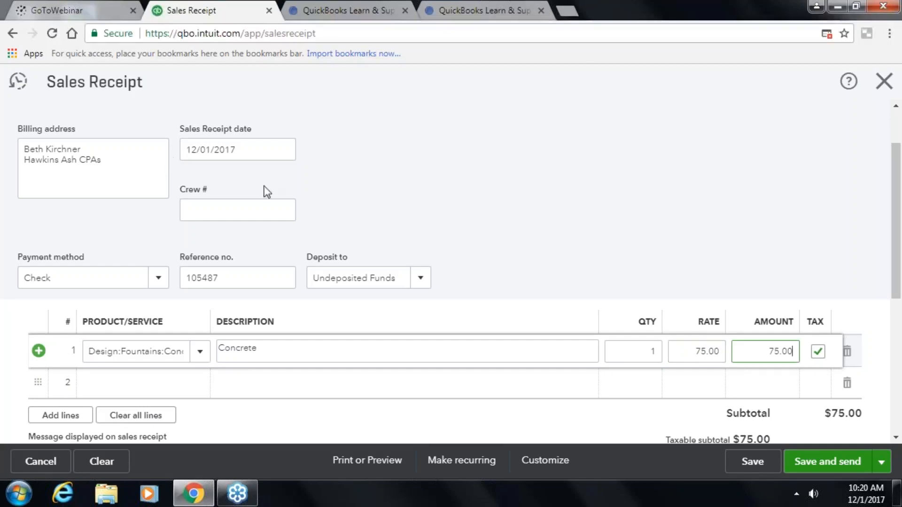
scroll(578, 366, "down", 3)
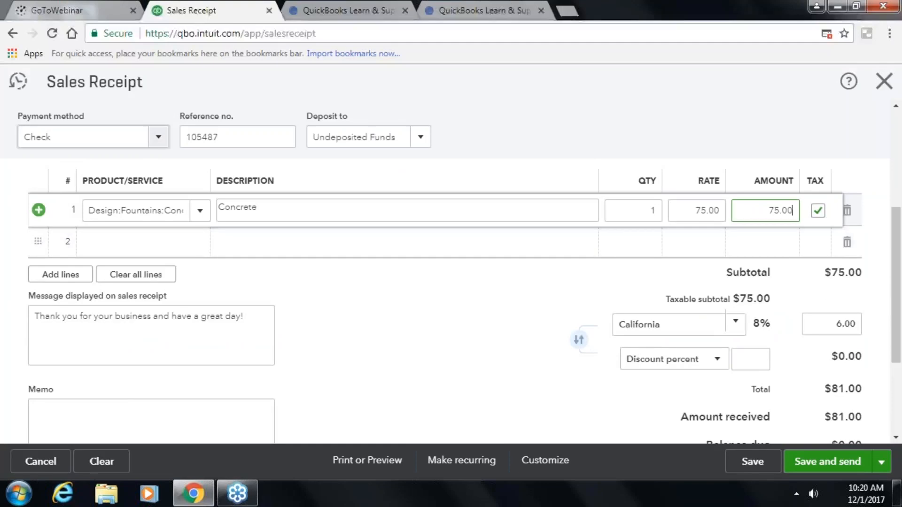
scroll(813, 346, "down", 2)
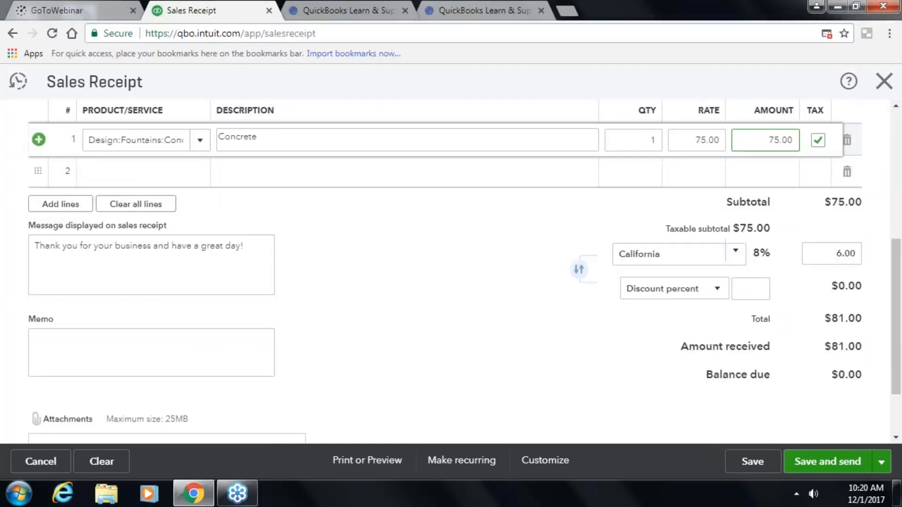
scroll(291, 243, "up", 6)
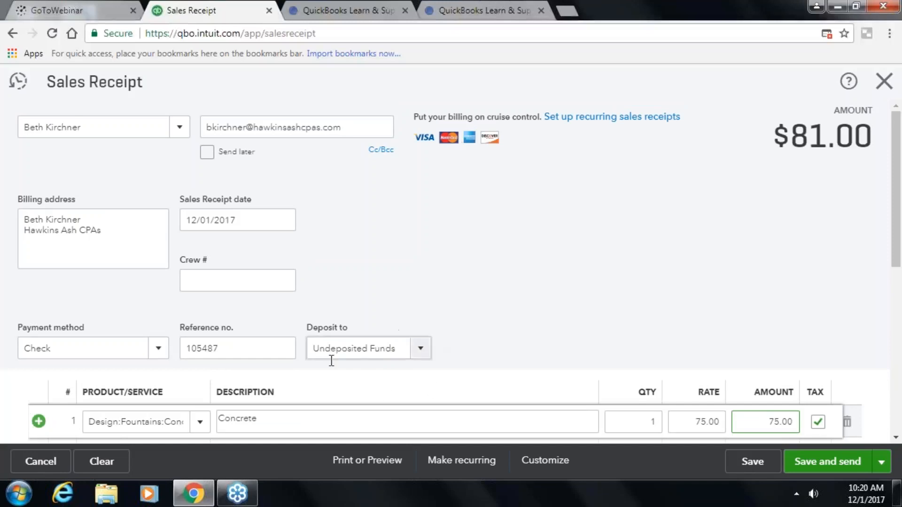
scroll(499, 360, "down", 2)
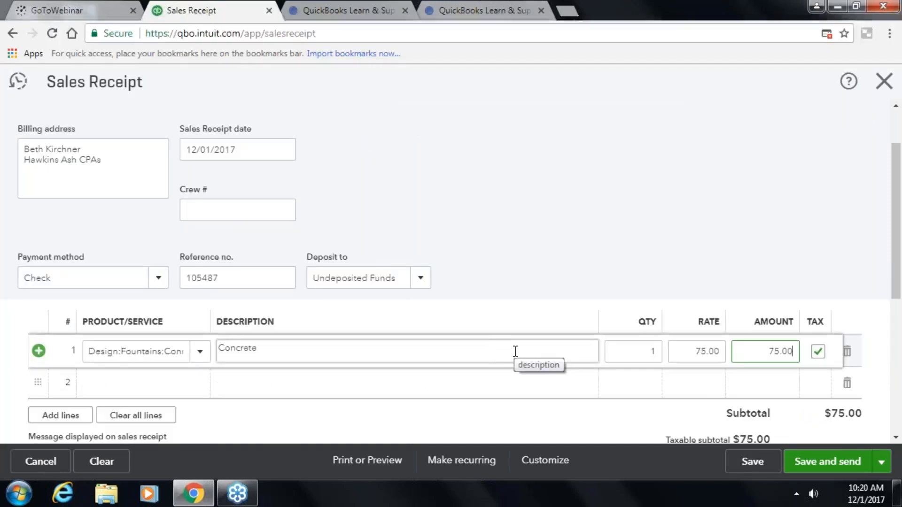
scroll(516, 355, "down", 3)
scroll(517, 357, "down", 3)
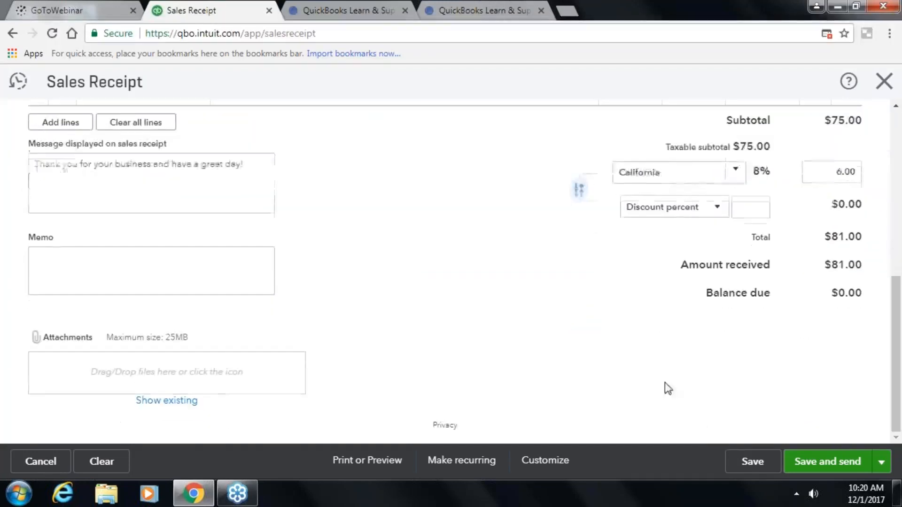
- Save and close Sales Receipt 1040 for $81.00 without emailing it
left_click(839, 466)
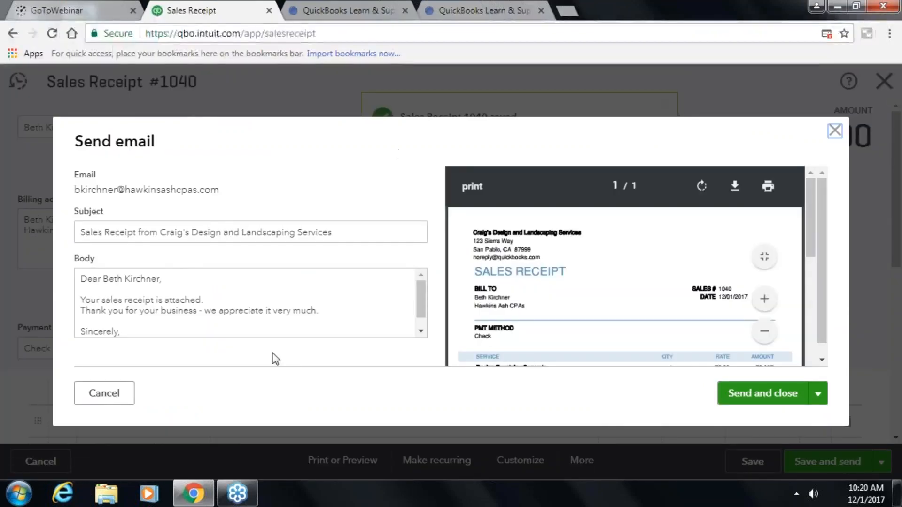
left_click(120, 399)
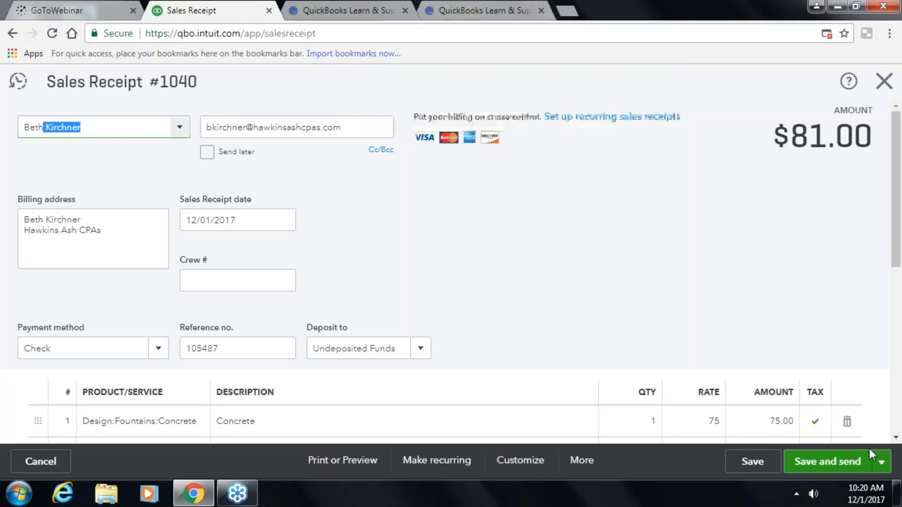
left_click(881, 461)
left_click(829, 437)
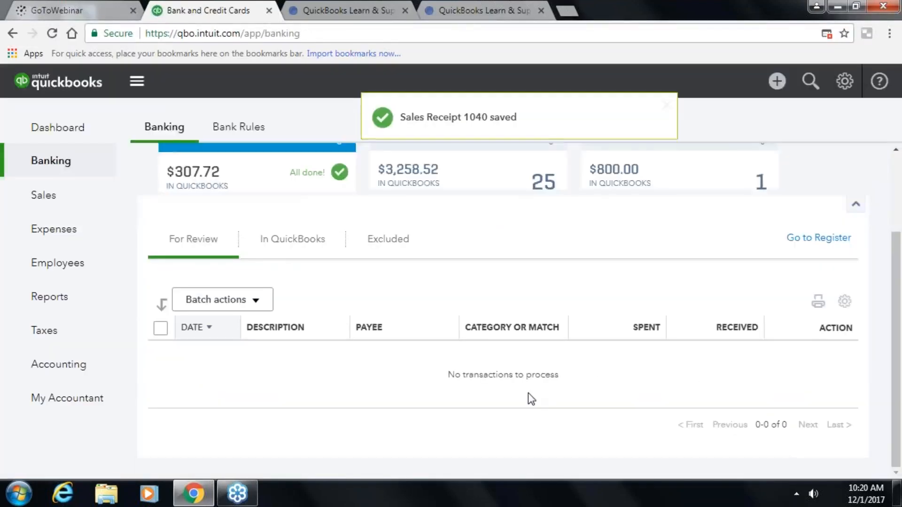
scroll(532, 400, "up", 2)
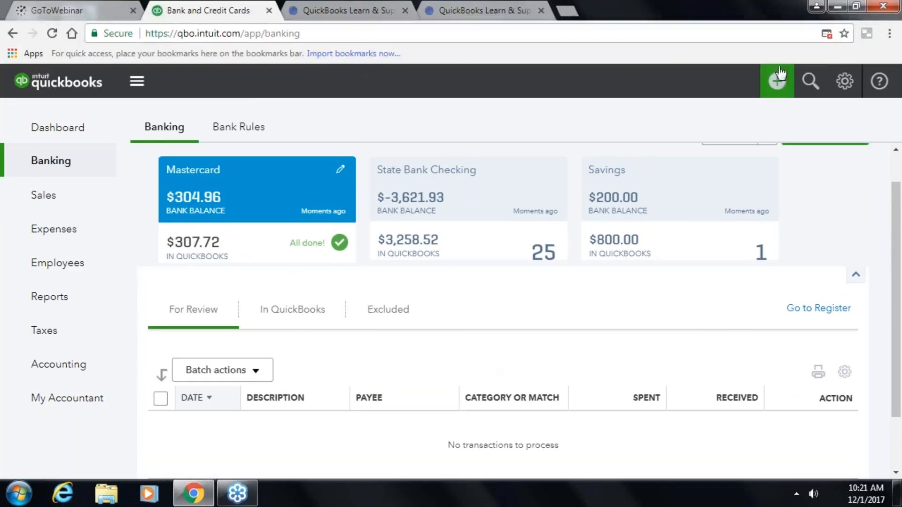
left_click(778, 83)
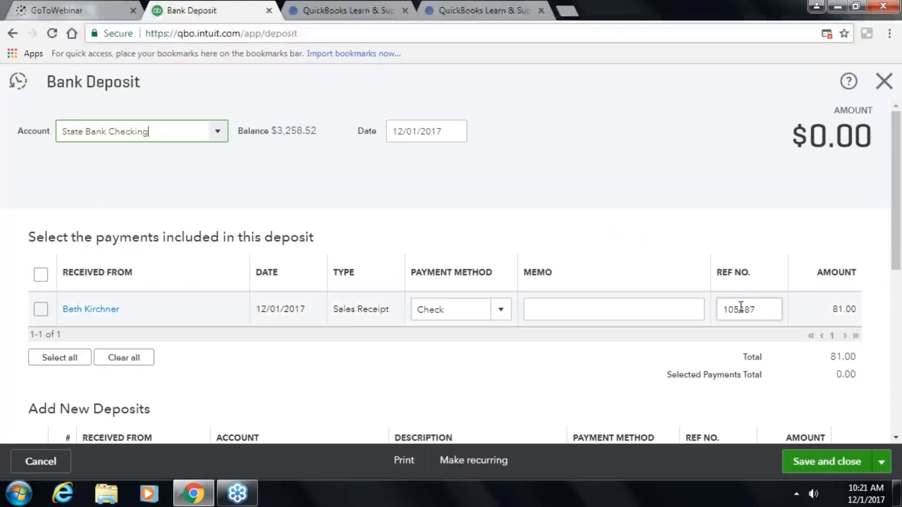
left_click(883, 81)
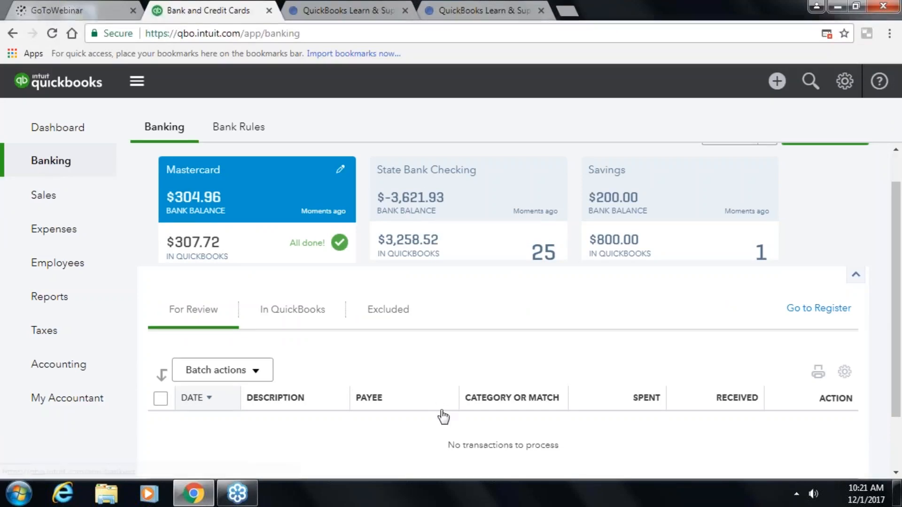
- Go to Expense Transactions, showing checks 5000 and 5001 to Hicks Hardware
scroll(176, 366, "down", 3)
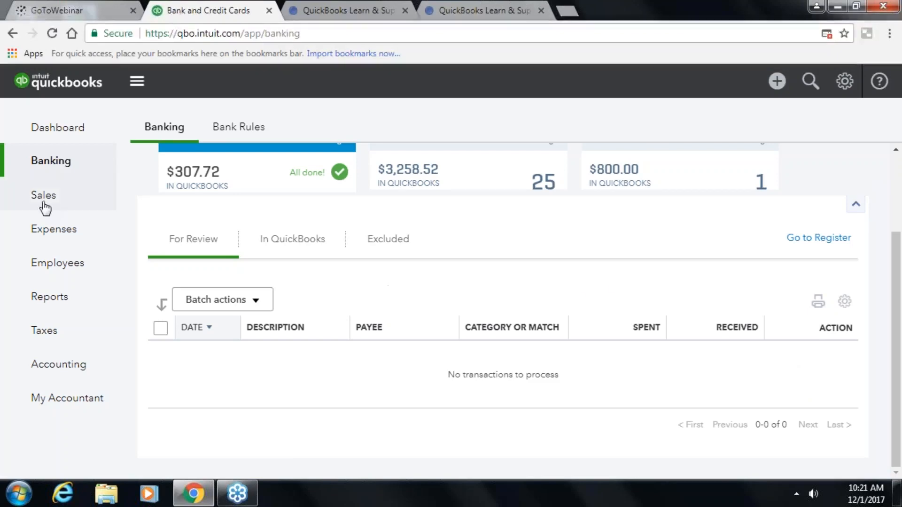
left_click(43, 203)
left_click(43, 240)
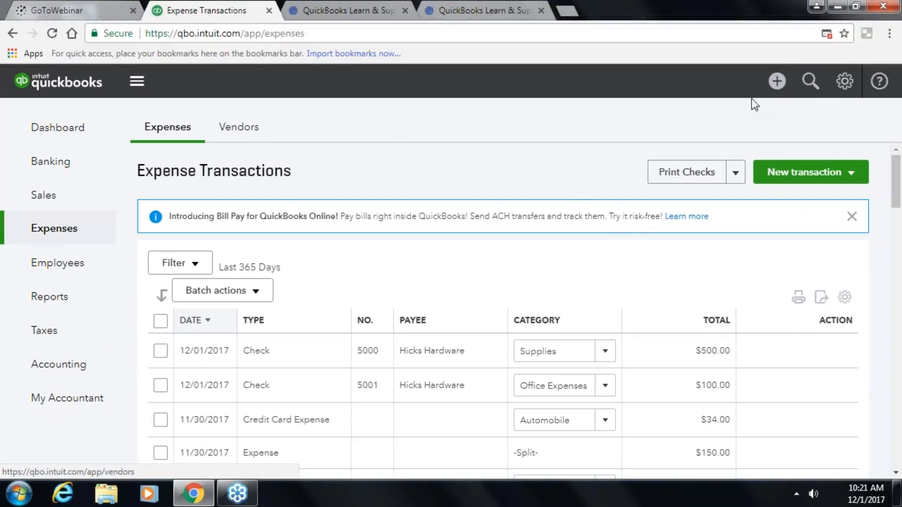
- Create a new blank vendor bill from the + menu
left_click(776, 83)
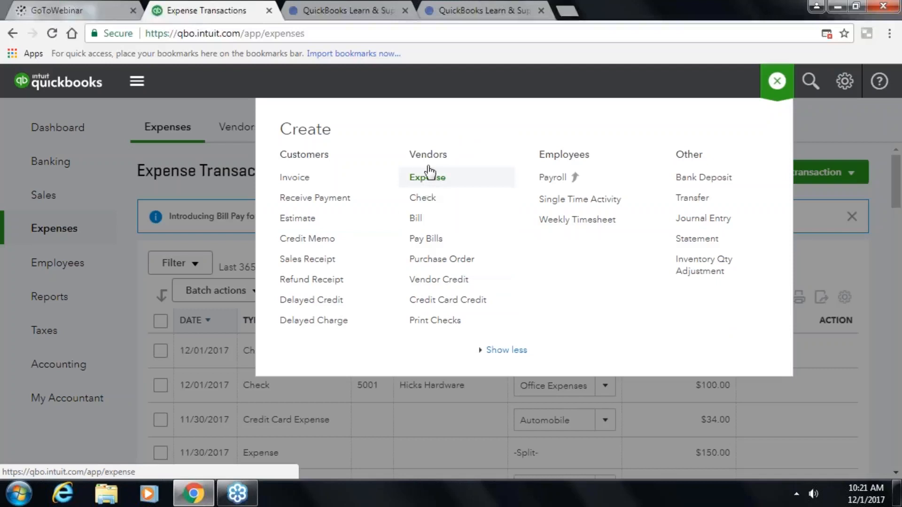
left_click(419, 222)
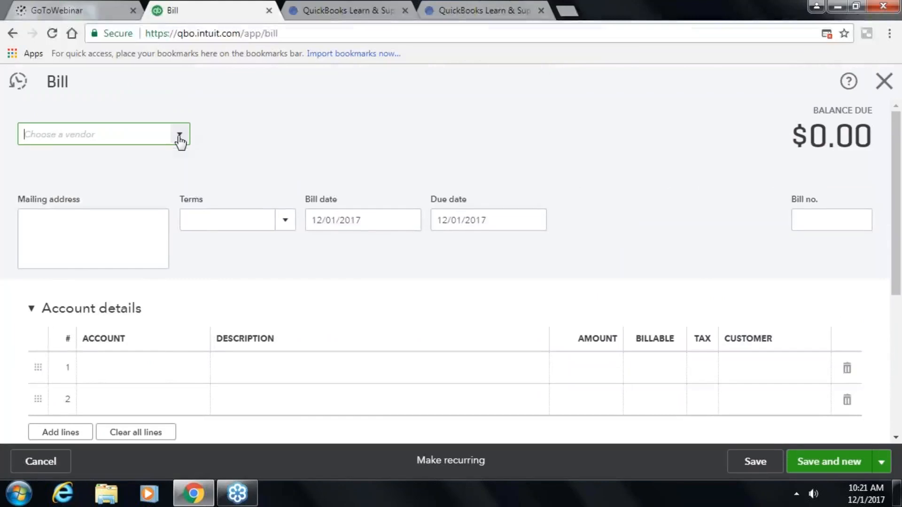
- Set the bill's vendor to Fidelity and its bill number to 687465
left_click(179, 134)
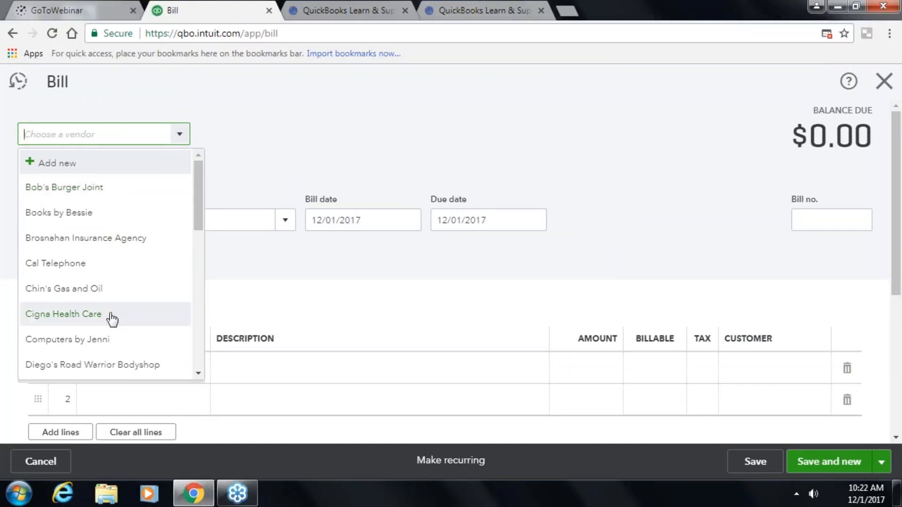
scroll(111, 318, "down", 6)
scroll(112, 318, "up", 4)
scroll(112, 319, "down", 2)
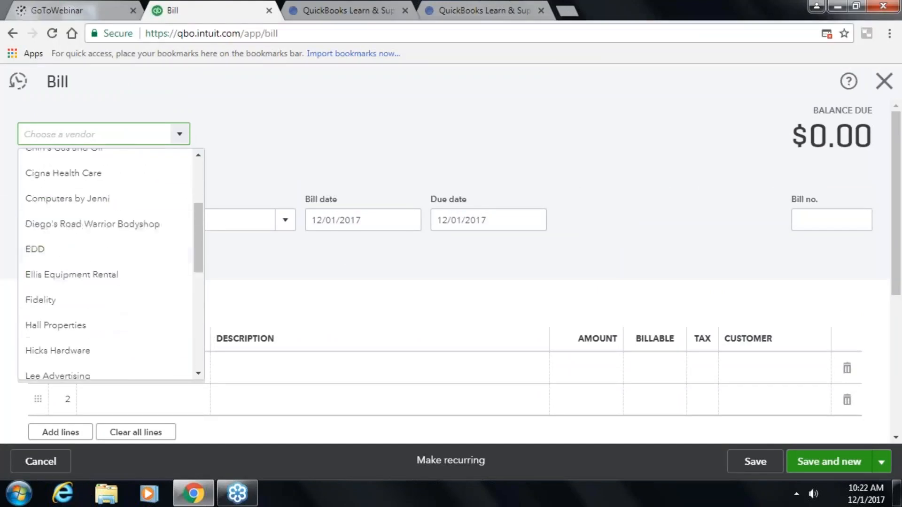
left_click(65, 303)
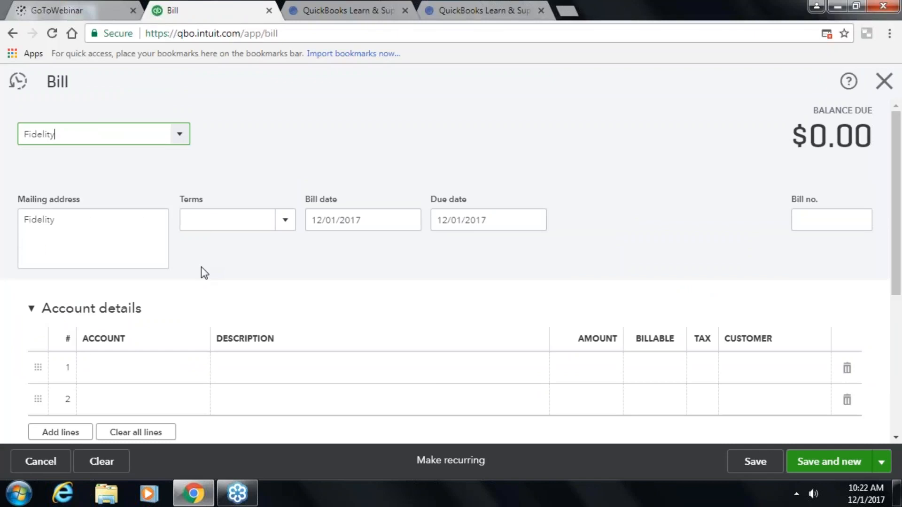
key("Tab")
key("Tab")
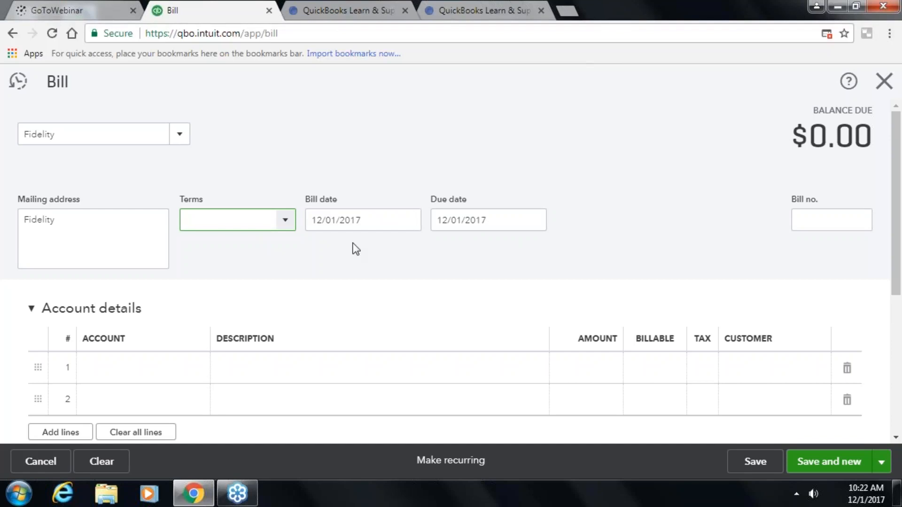
left_click(824, 220)
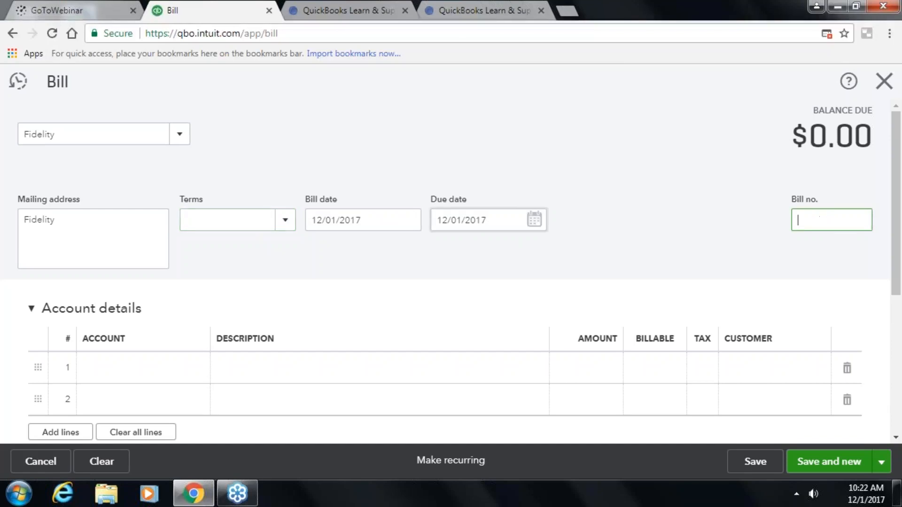
scroll(507, 193, "down", 2)
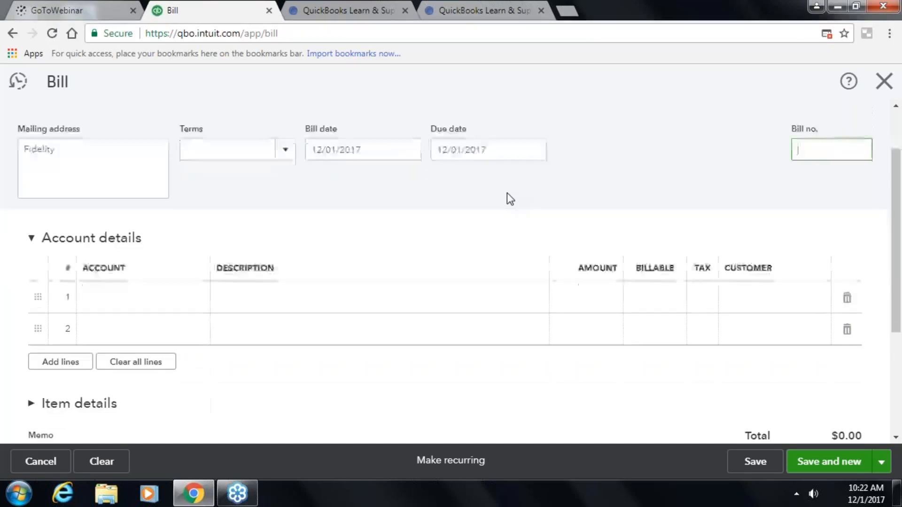
type("687465+")
key("Tab")
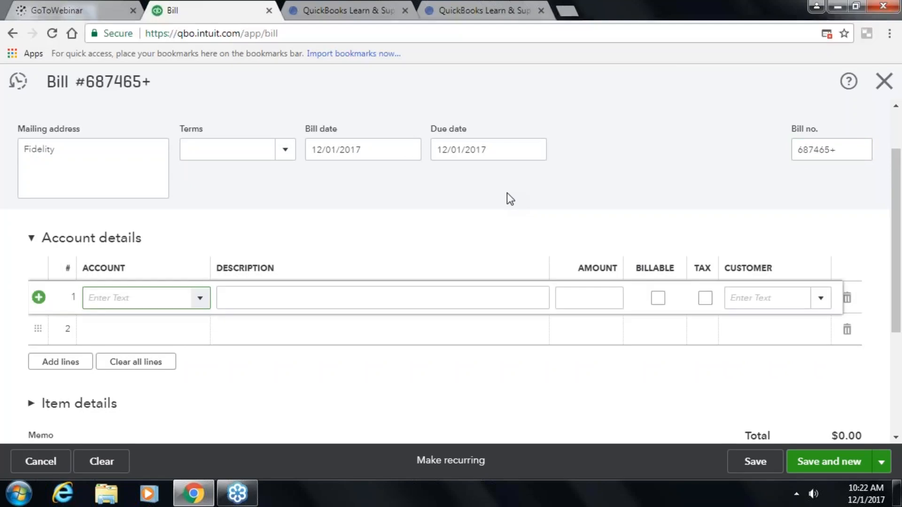
left_click(851, 145)
key("Tab")
- Charge 15,500.00 to Insurance:Workers Compensation for the June 2017–May 2018 policy
type("ins")
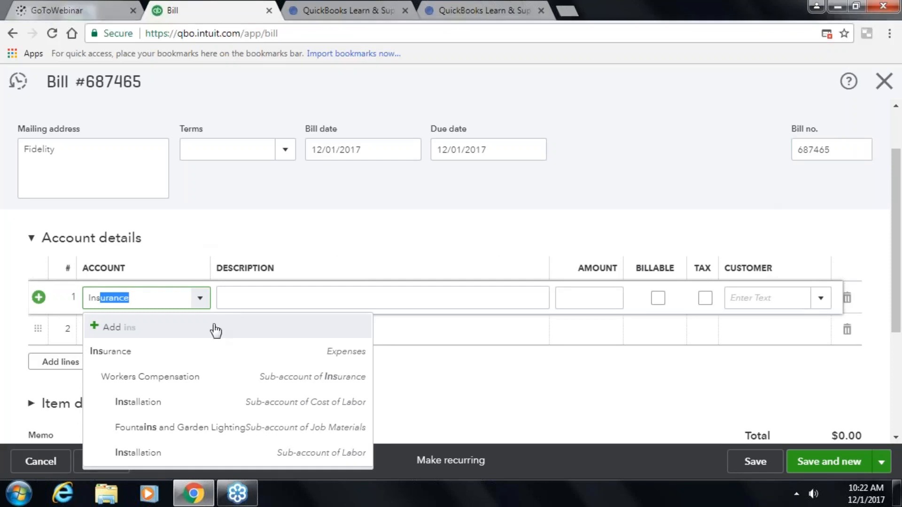
left_click(169, 376)
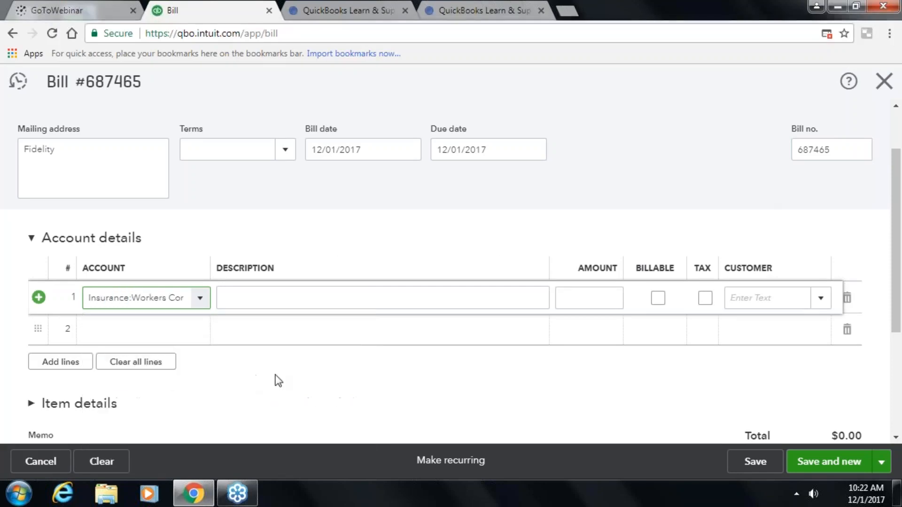
key("Tab")
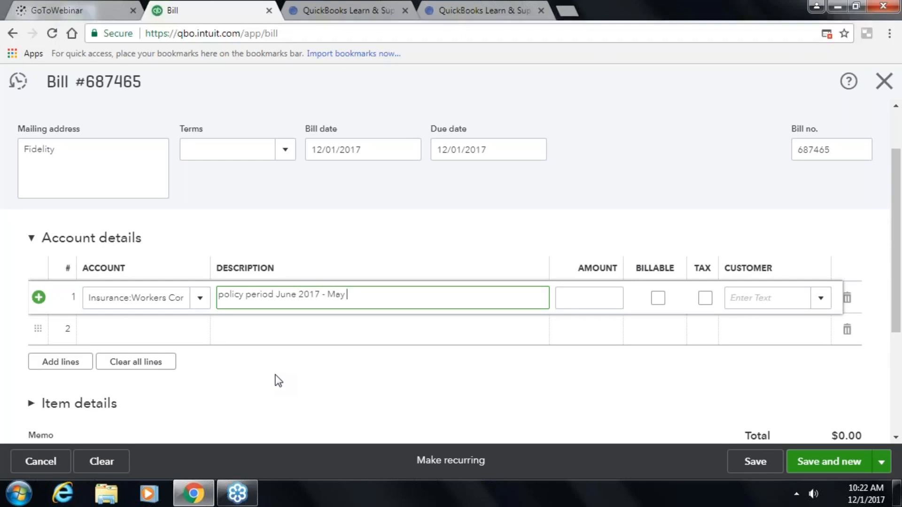
type("8")
key("Tab")
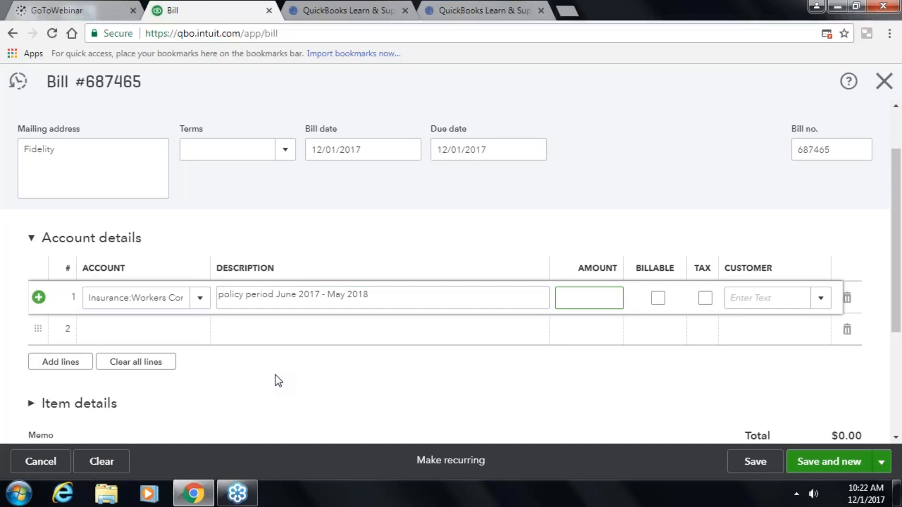
type("15,500.00")
key("Tab")
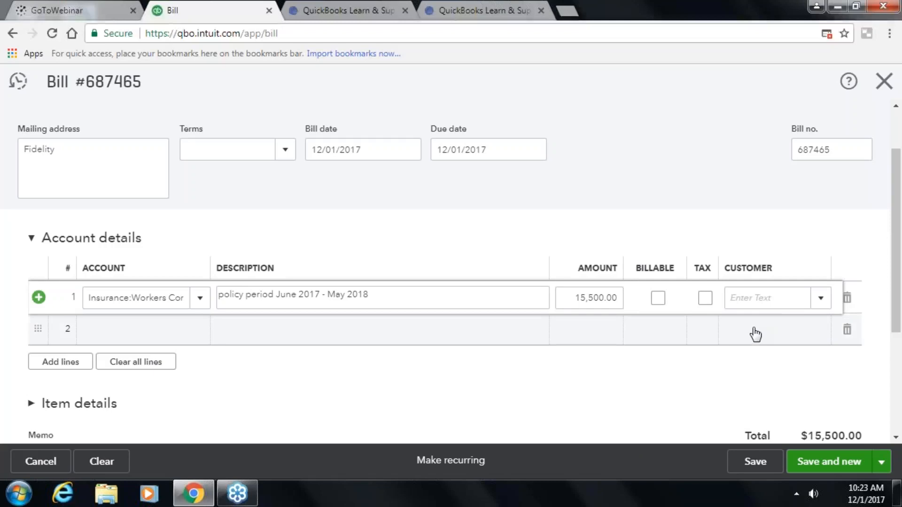
key("Tab")
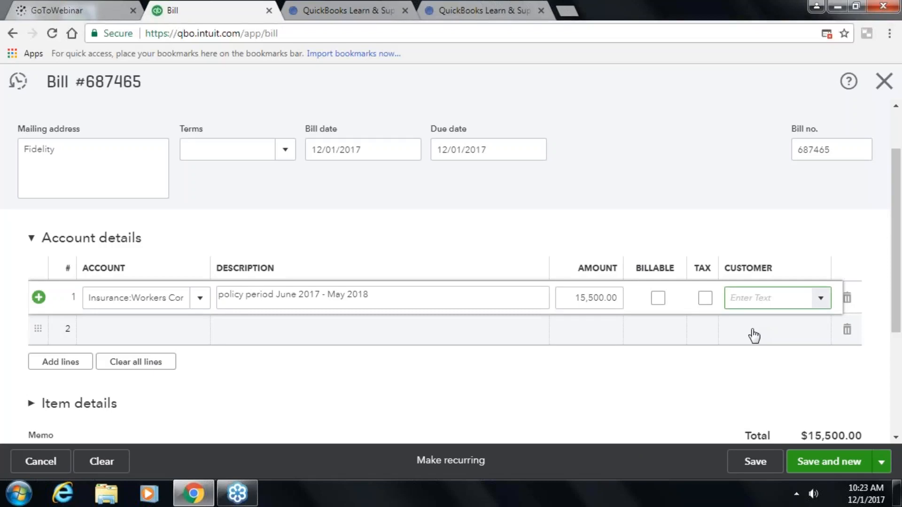
key("Tab")
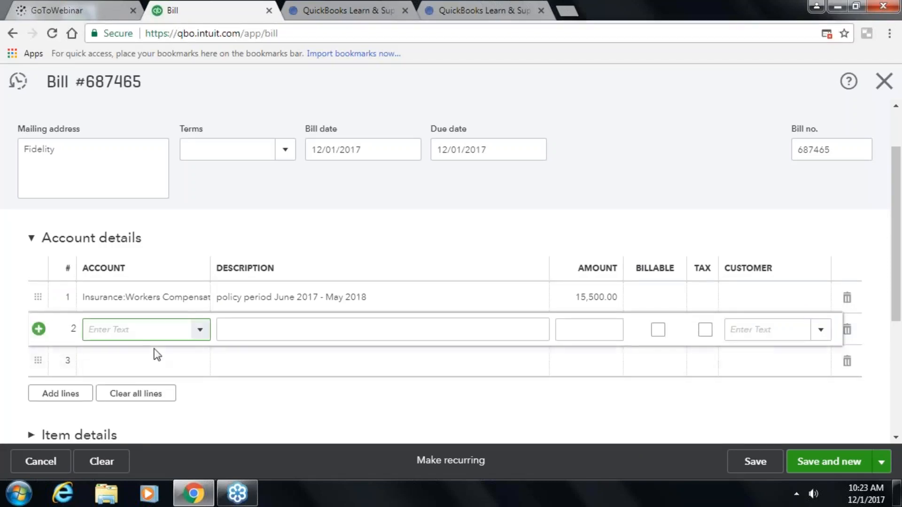
- Save the $15,500.00 Fidelity bill, decline the payment promotion, and close the blank new bill
left_click(182, 367)
left_click(170, 340)
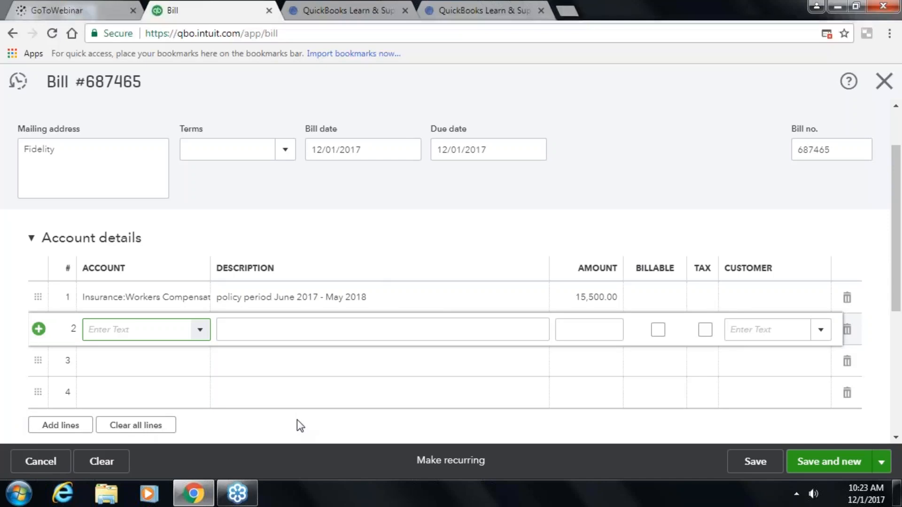
scroll(296, 422, "down", 1)
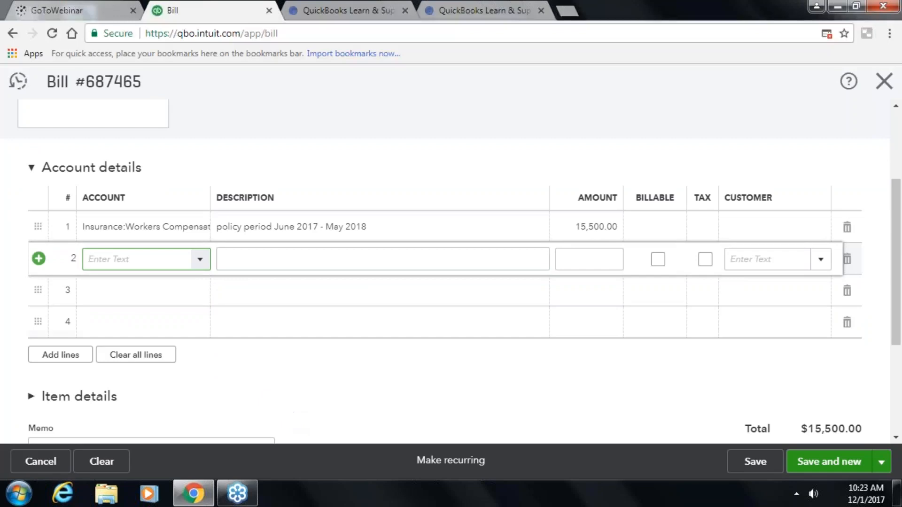
scroll(272, 197, "up", 2)
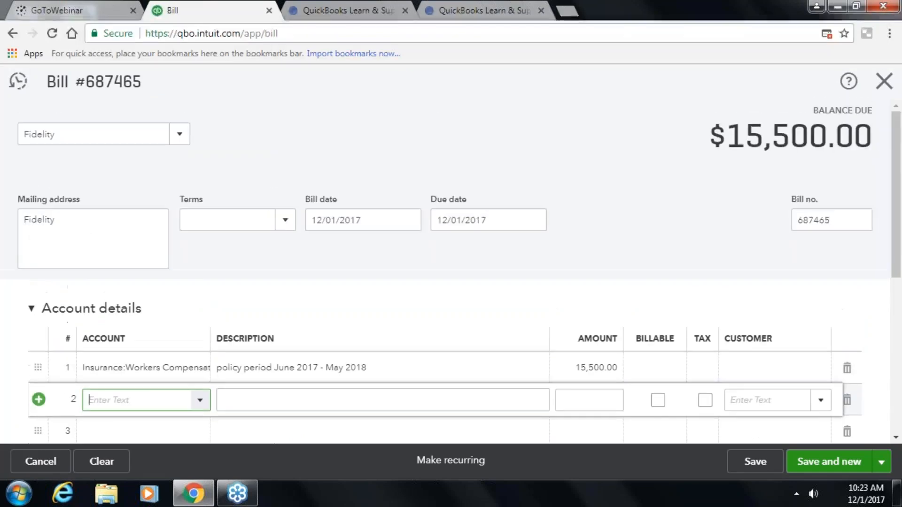
scroll(298, 310, "down", 1)
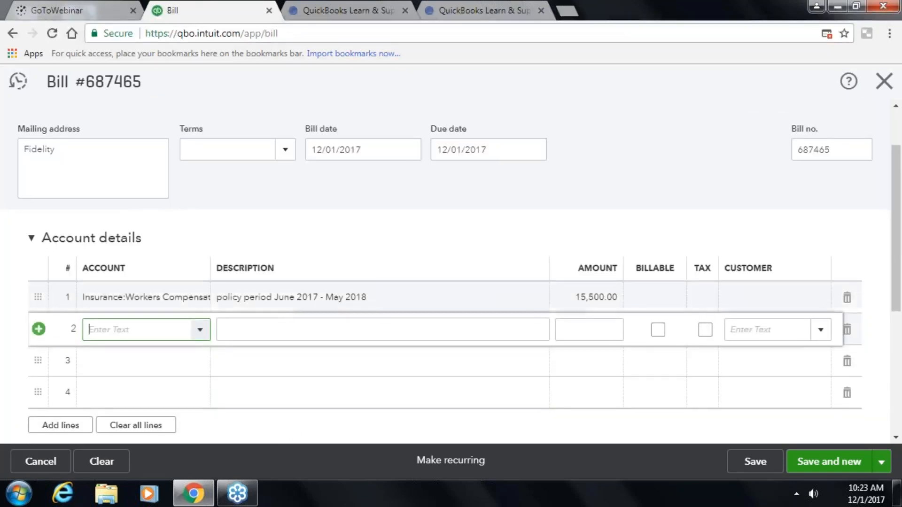
scroll(677, 318, "down", 3)
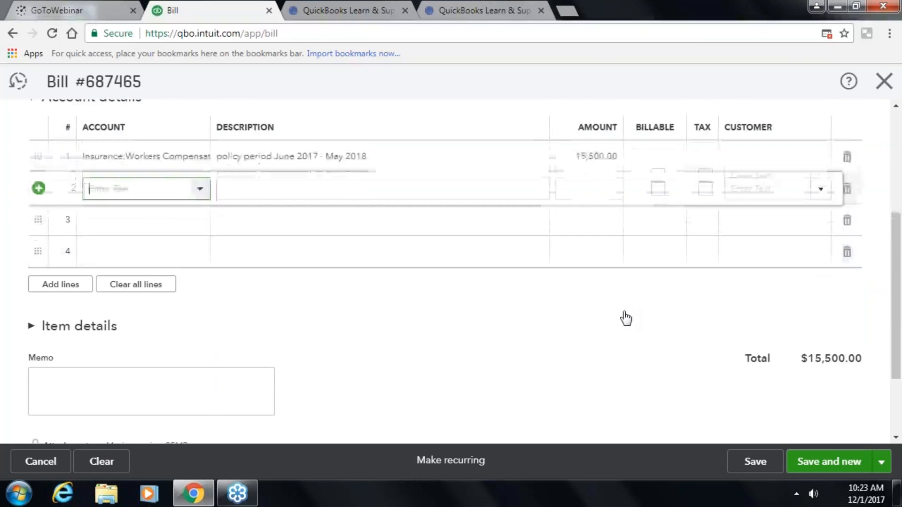
scroll(91, 352, "down", 3)
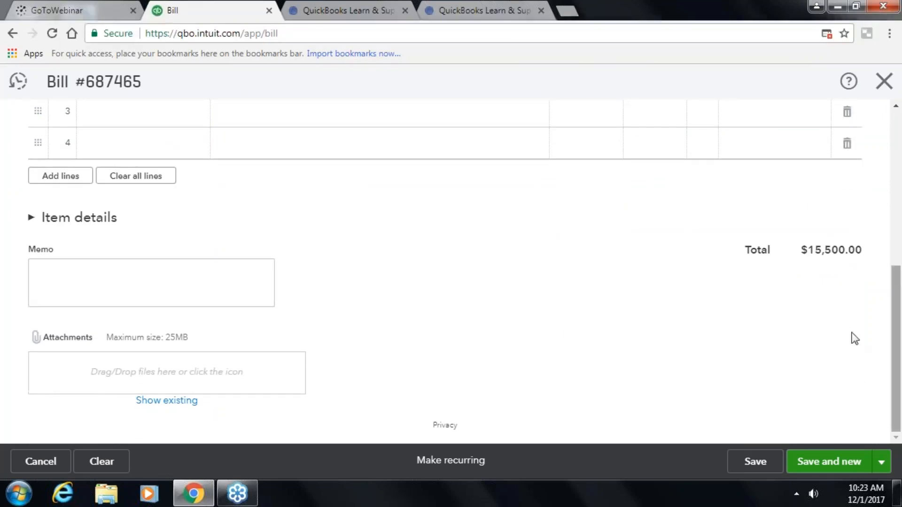
left_click(844, 464)
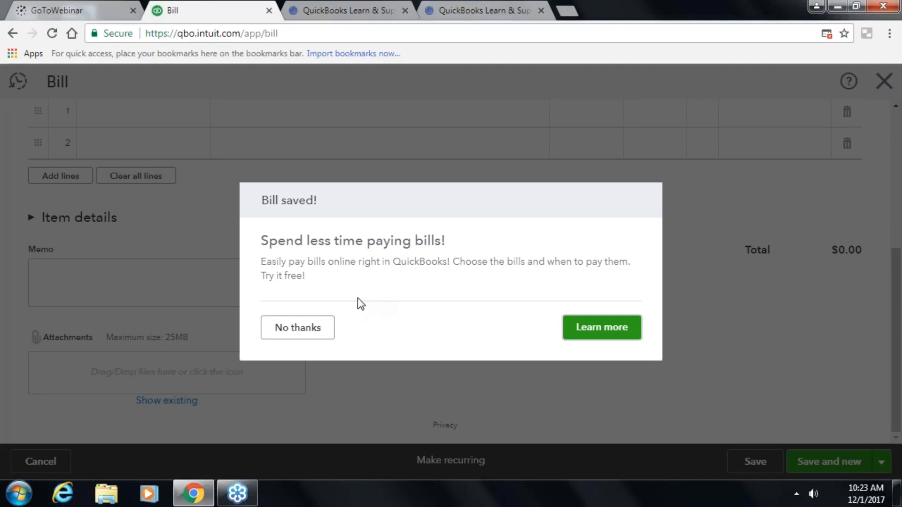
left_click(312, 331)
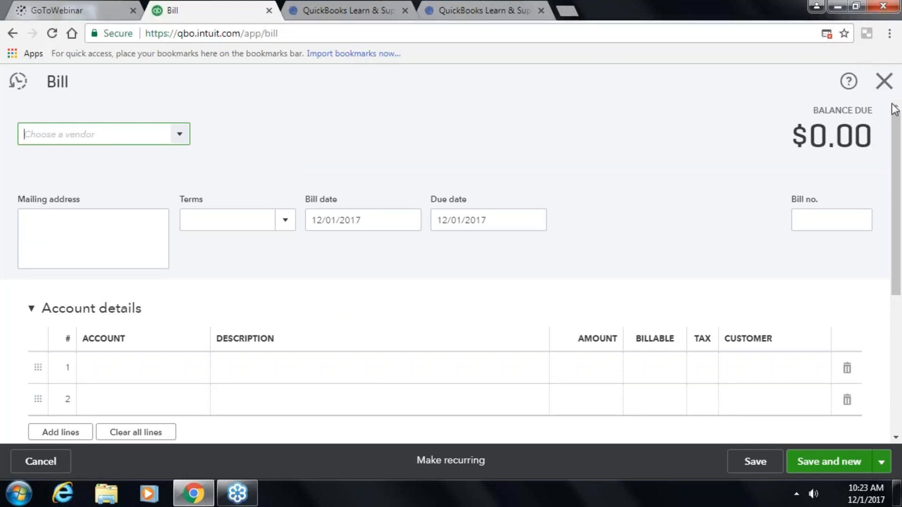
left_click(884, 81)
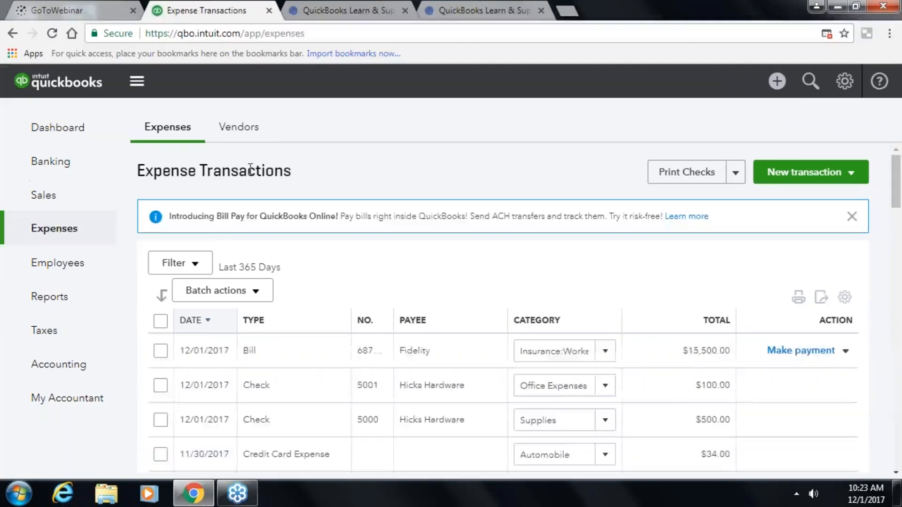
- Check Fidelity's $15,500.00 open balance on the Vendors page and open the + New menu
left_click(251, 133)
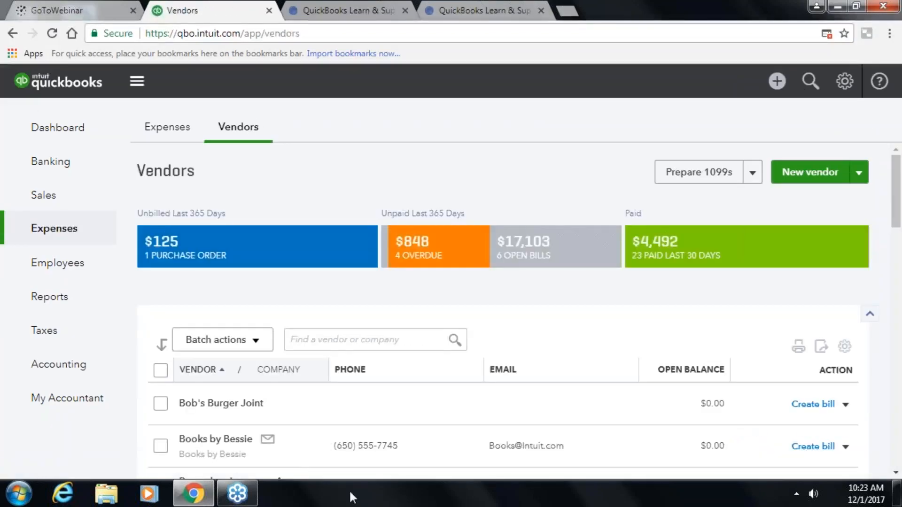
scroll(268, 440, "down", 5)
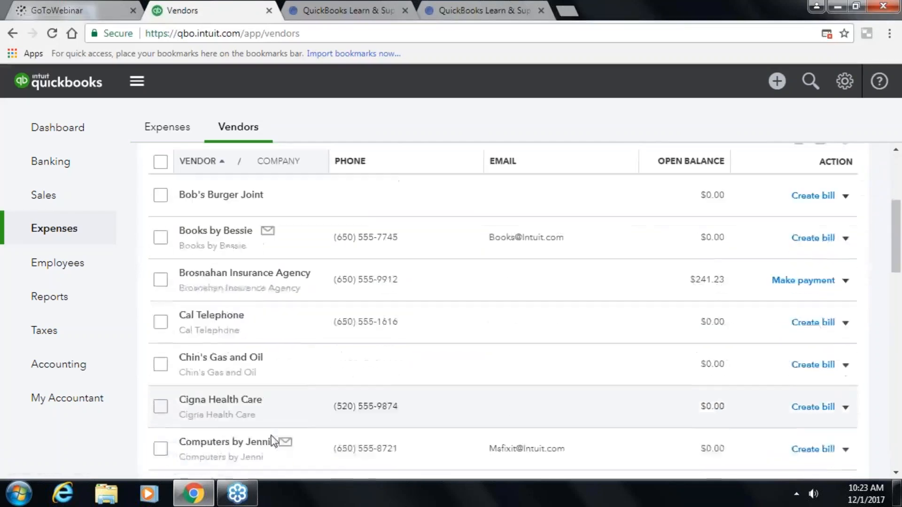
scroll(274, 436, "down", 5)
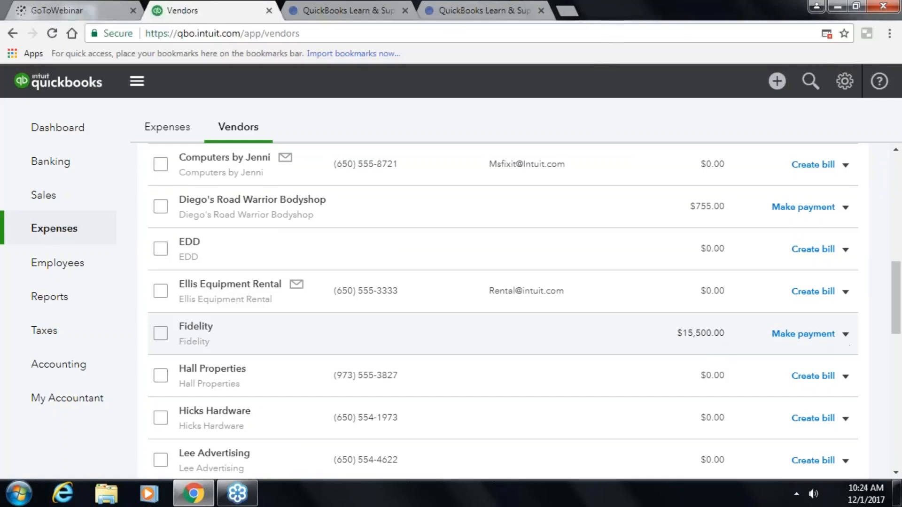
left_click(777, 81)
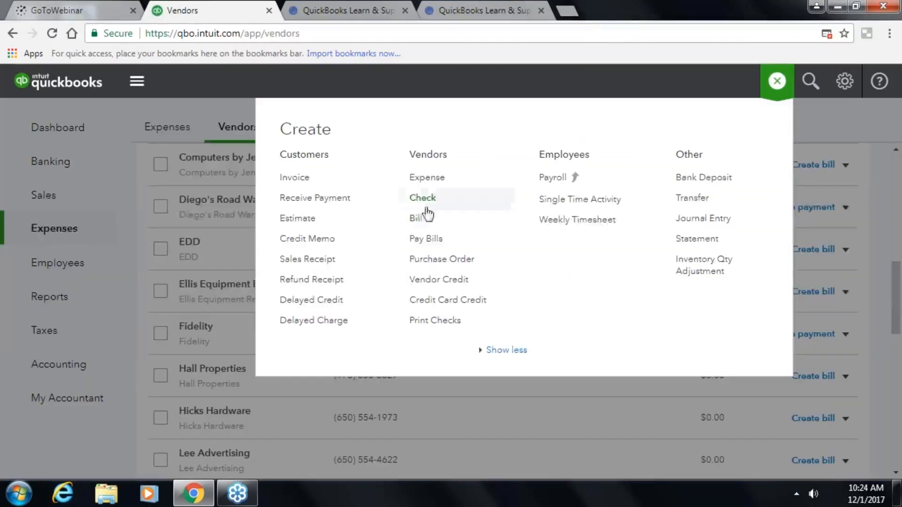
- Open Pay Bills, paying from State Bank Checking ($3,258.52) with Print later ticked
left_click(428, 240)
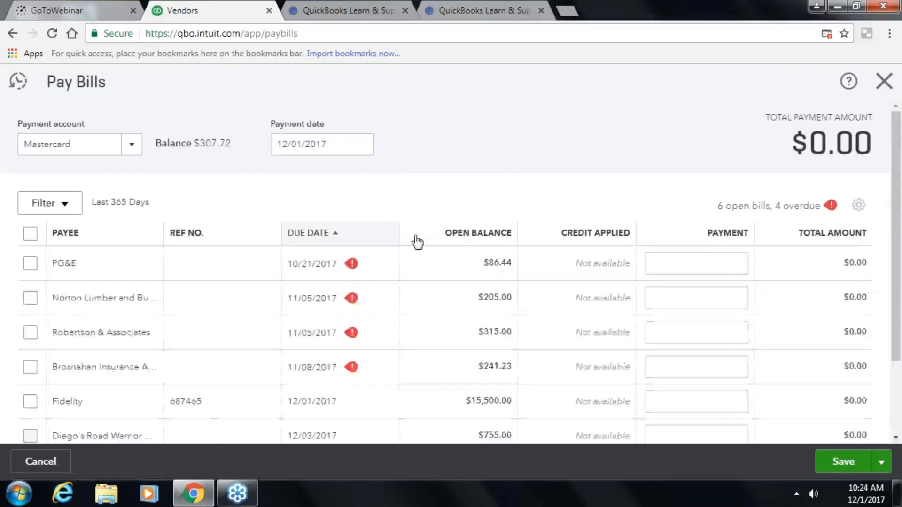
scroll(367, 290, "down", 3)
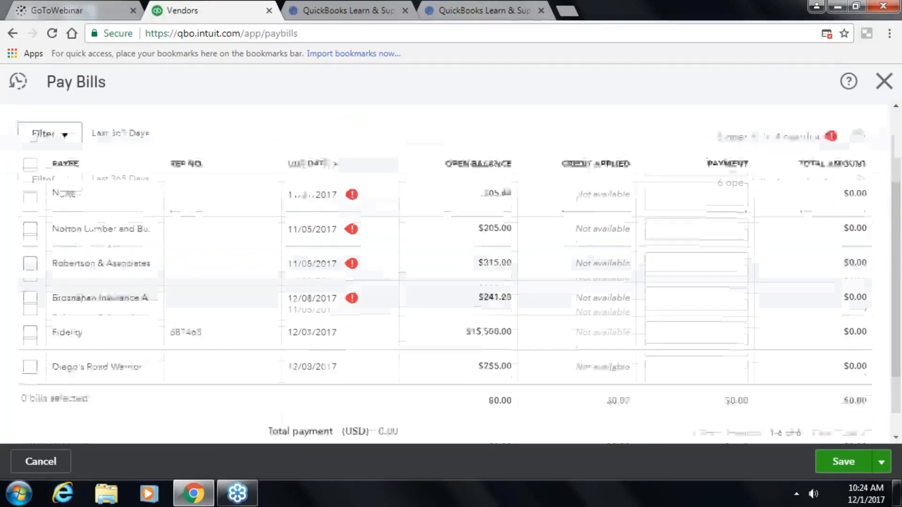
scroll(368, 300, "up", 3)
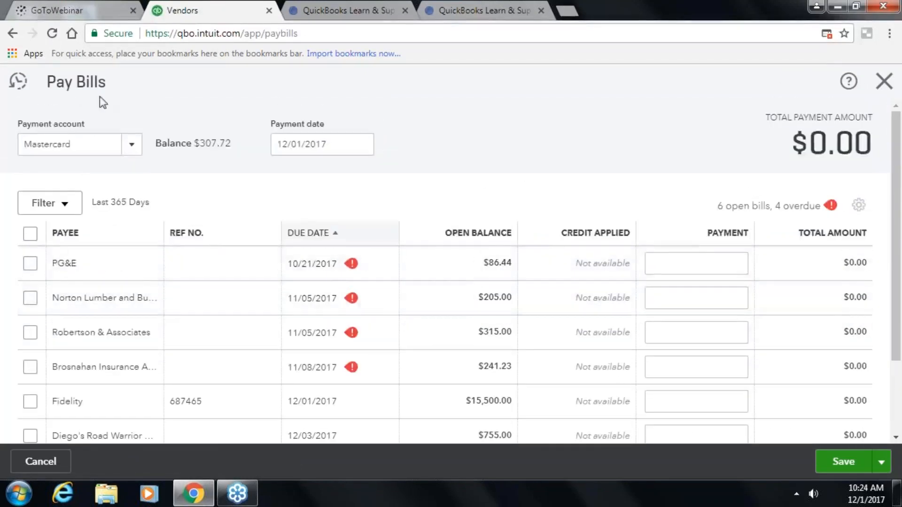
left_click(132, 149)
left_click(65, 232)
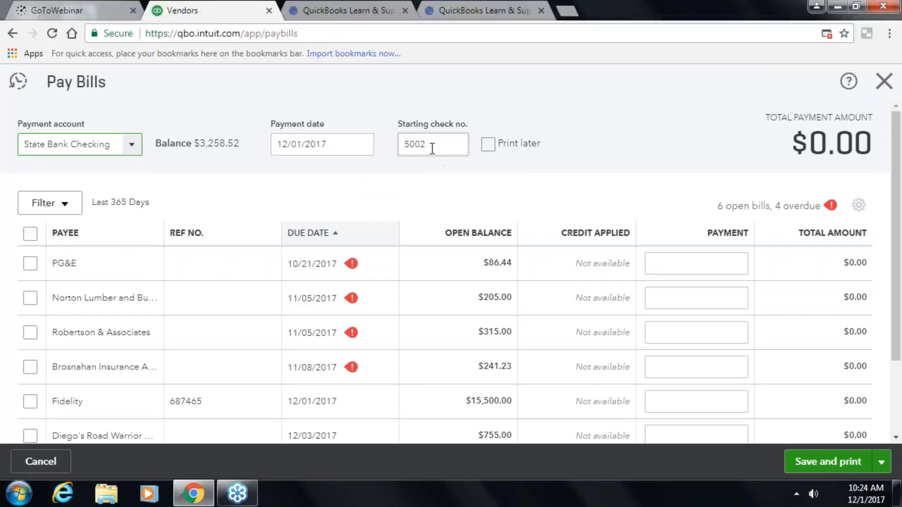
left_click(488, 145)
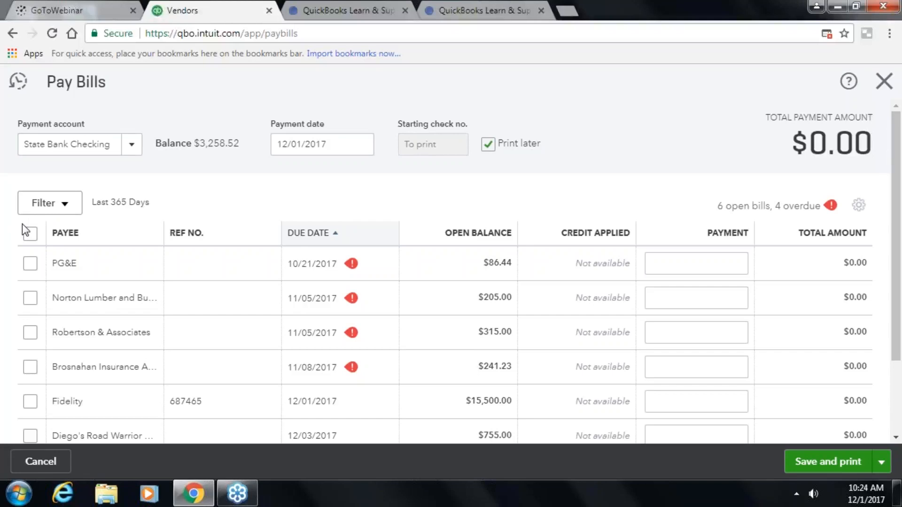
- Tick the PG&E, Brosnahan Insurance and Diego's Road Warrior bills for payment, totalling $1,082.67
scroll(23, 225, "down", 2)
left_click(30, 194)
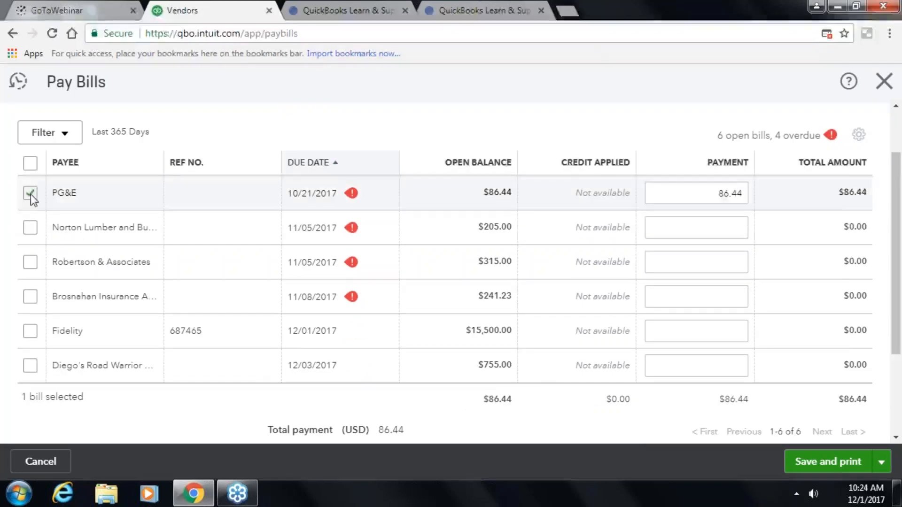
left_click(31, 296)
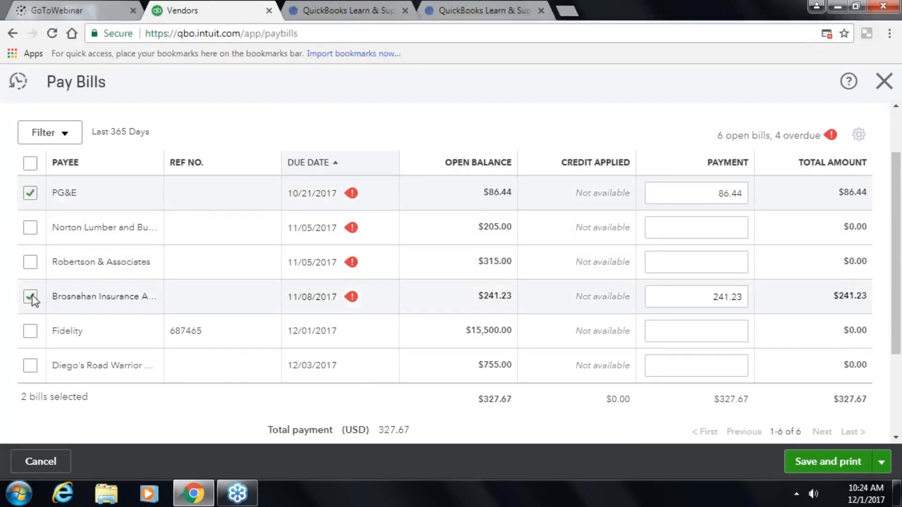
left_click(29, 369)
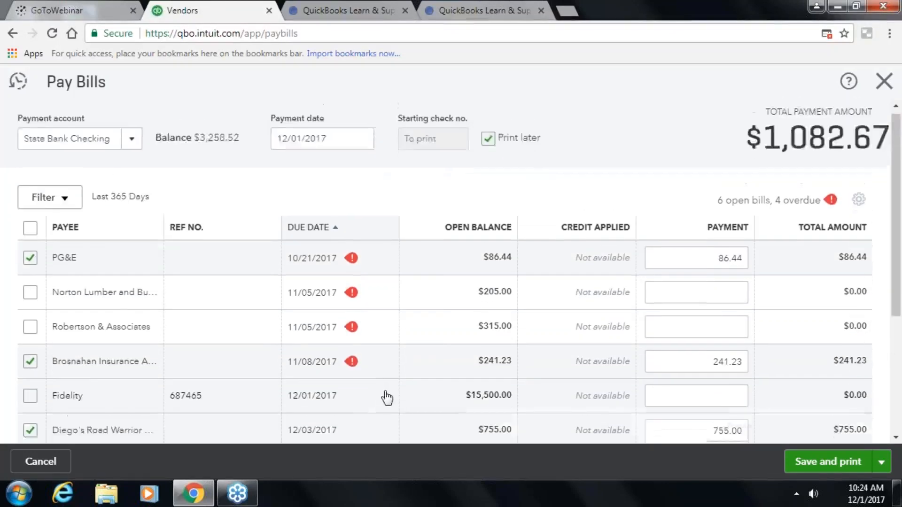
- Check the Pay Bills table's Rows setting and close it unchanged
scroll(443, 394, "down", 3)
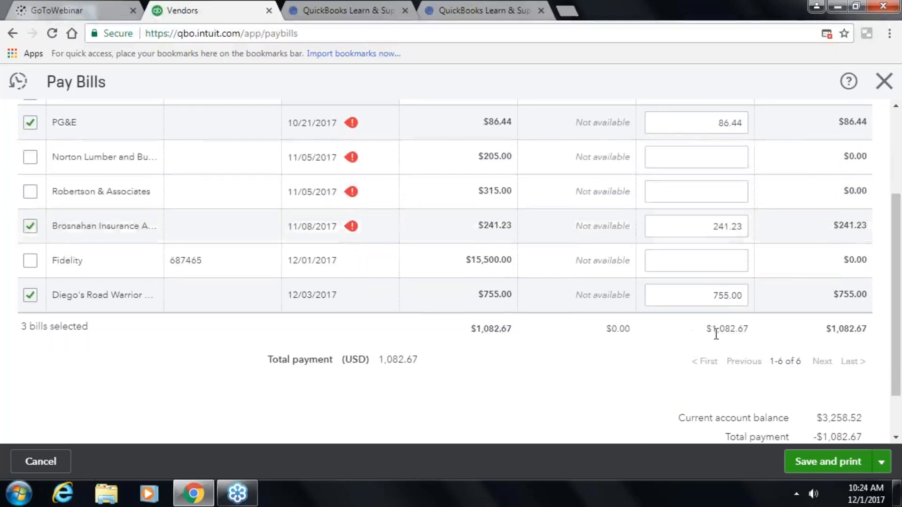
scroll(586, 343, "down", 2)
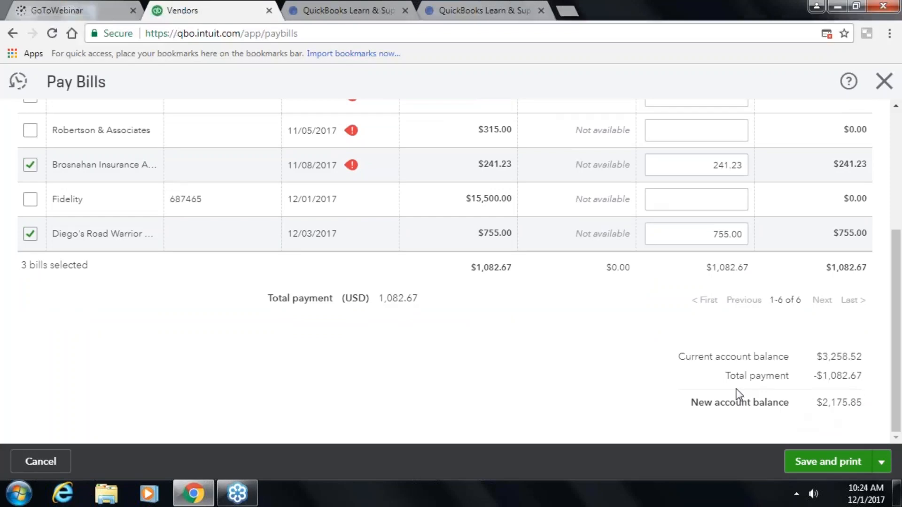
scroll(718, 353, "up", 5)
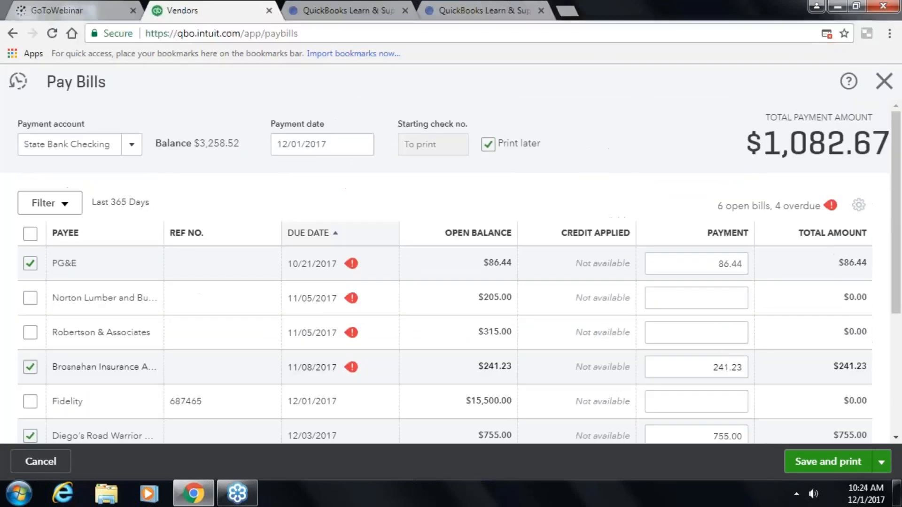
left_click(859, 212)
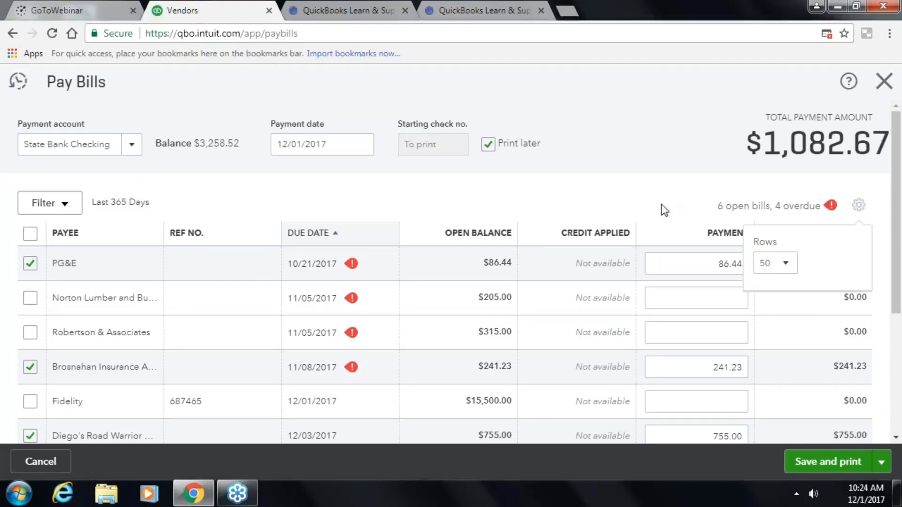
left_click(860, 206)
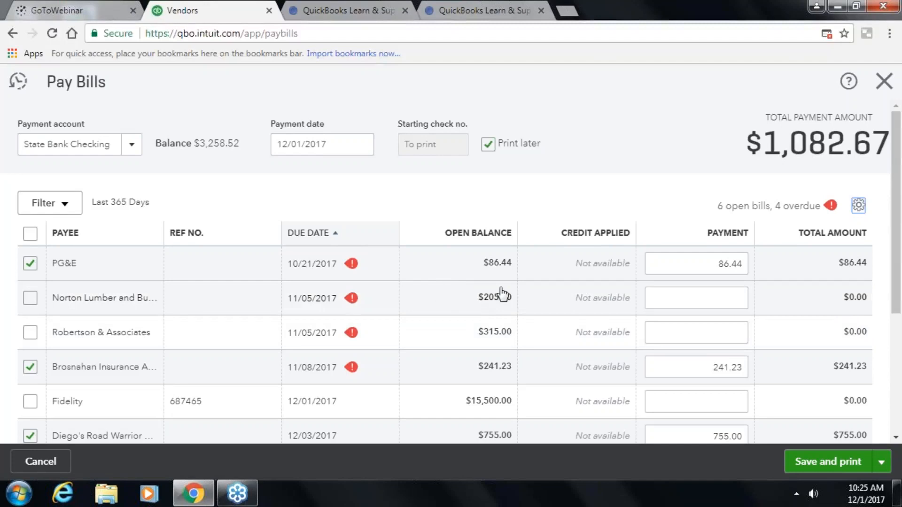
scroll(505, 295, "down", 2)
scroll(505, 295, "down", 2)
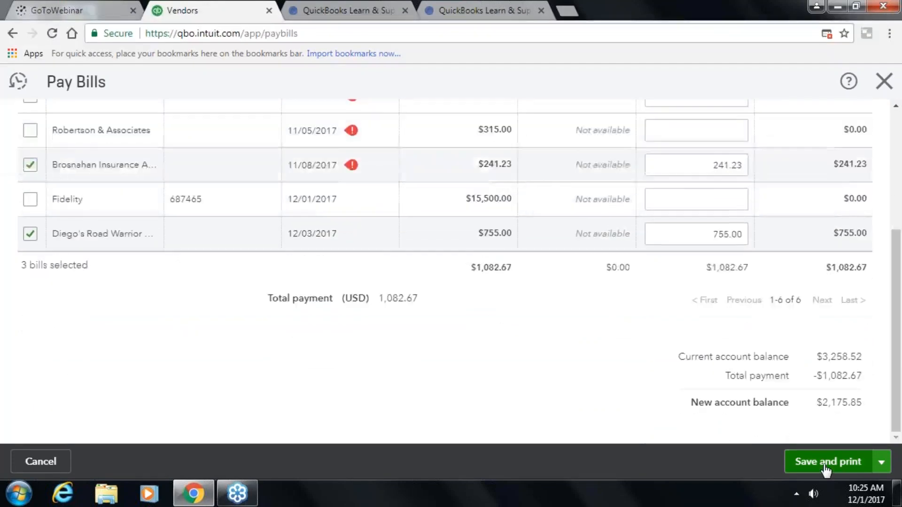
- Save and close the three bill payments, declining the online bill pay offer
left_click(882, 463)
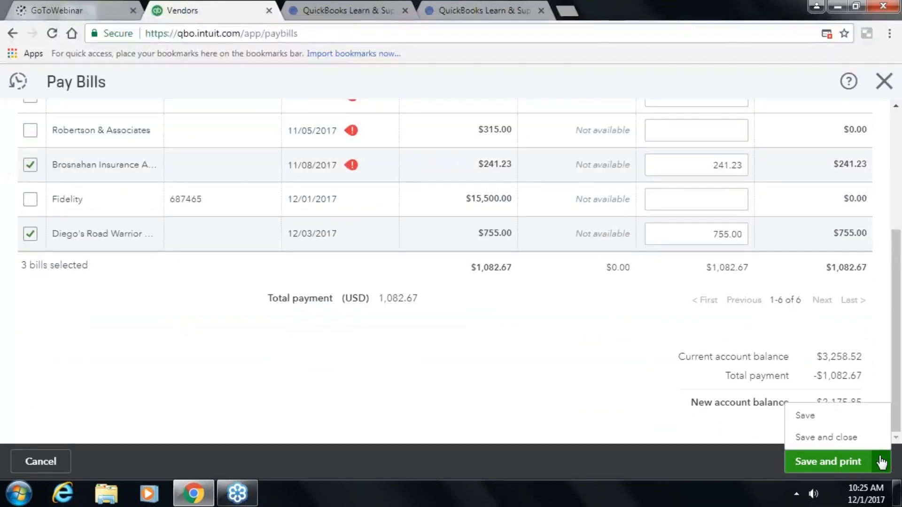
left_click(836, 440)
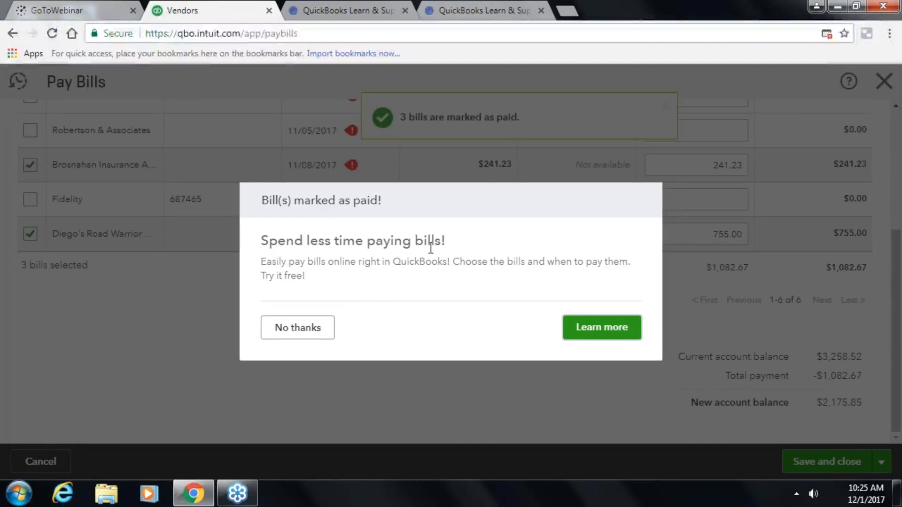
left_click(310, 327)
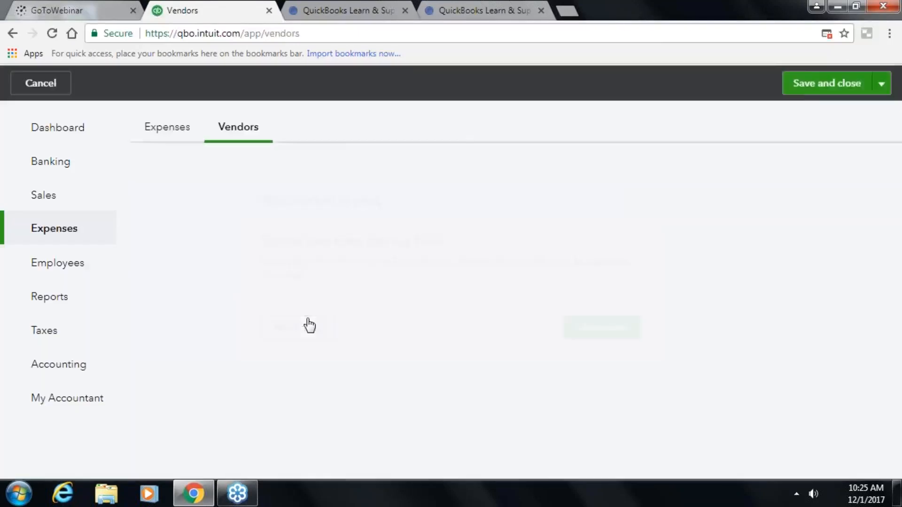
- Review the Vendors list balances: PG&E at $0.00, Norton Lumber still owing $205.00
scroll(473, 300, "down", 2)
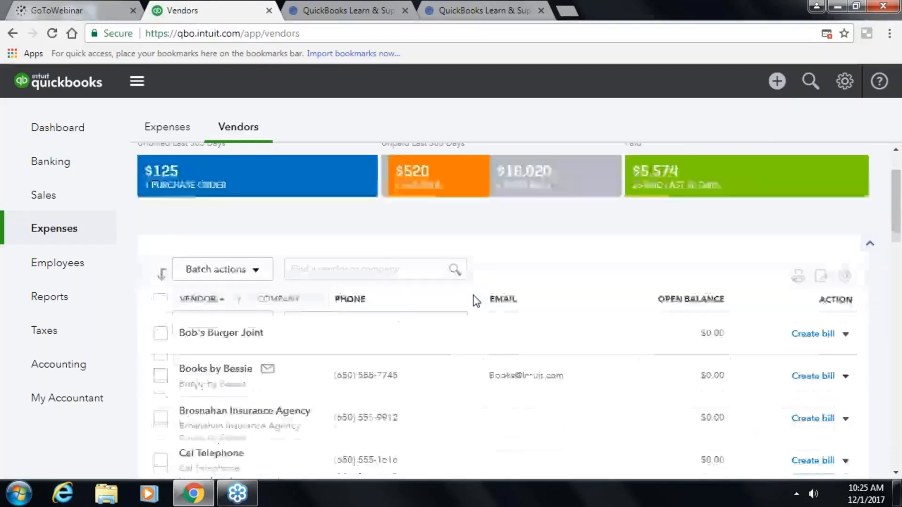
scroll(472, 296, "down", 10)
scroll(472, 295, "down", 12)
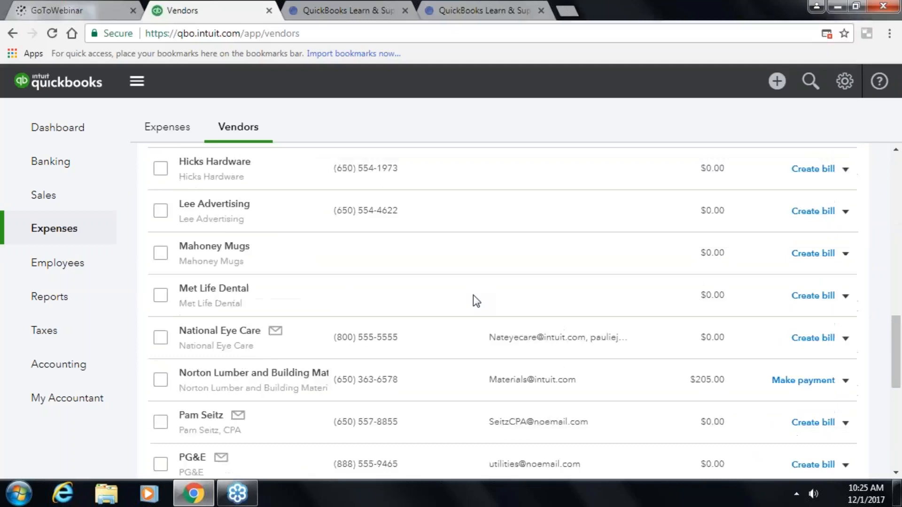
scroll(472, 295, "up", 3)
scroll(473, 296, "up", 15)
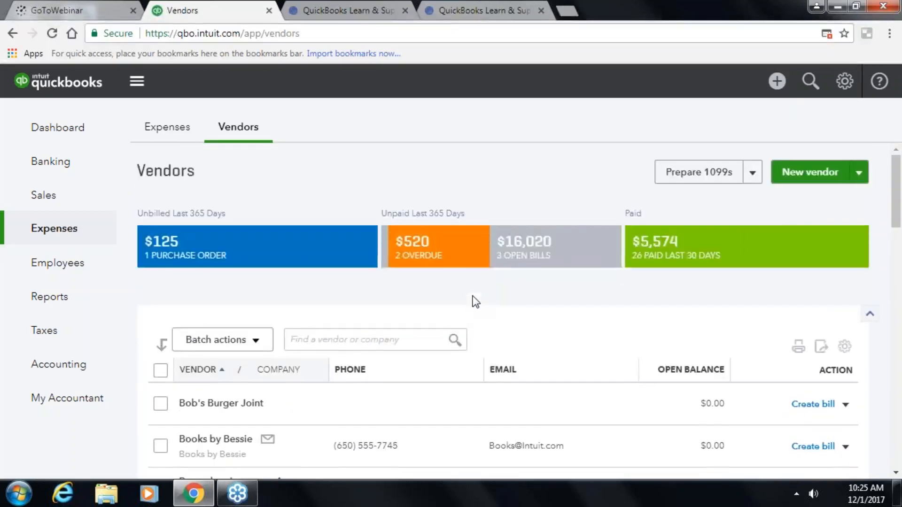
scroll(445, 310, "down", 4)
scroll(444, 313, "up", 4)
scroll(445, 314, "down", 5)
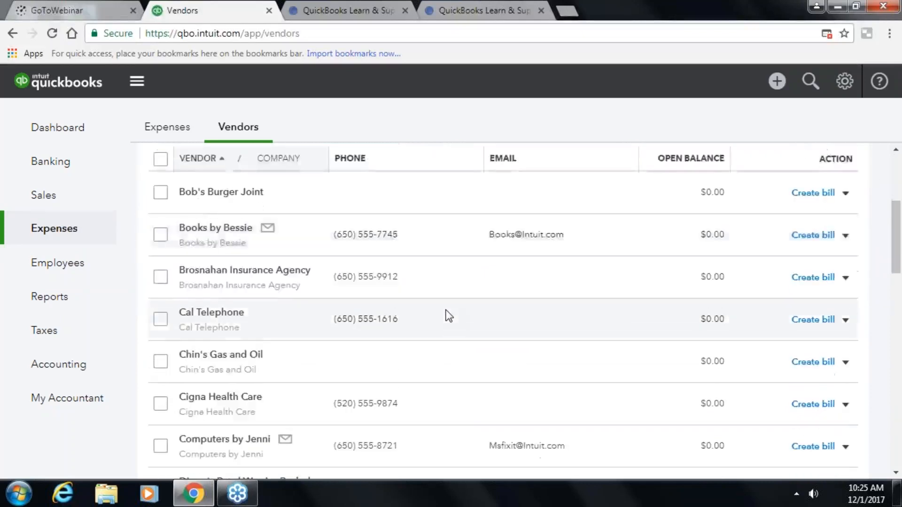
scroll(448, 316, "down", 5)
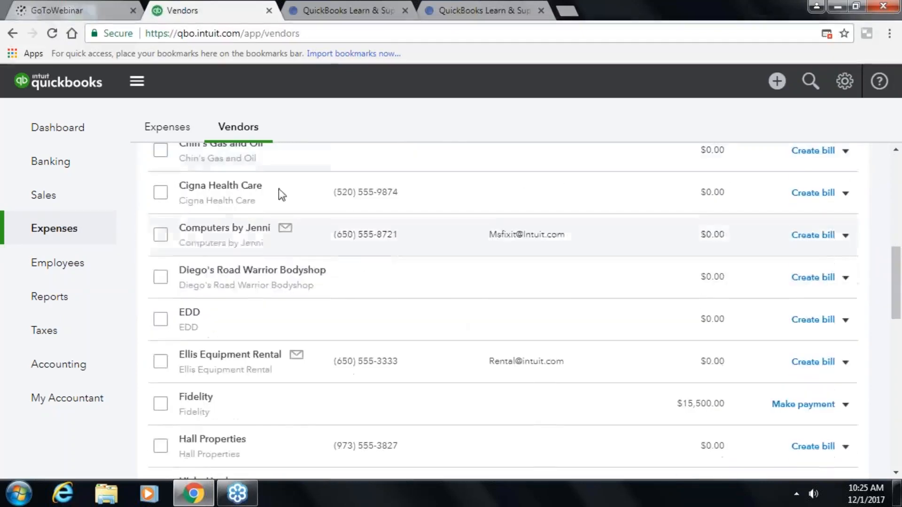
scroll(341, 371, "down", 6)
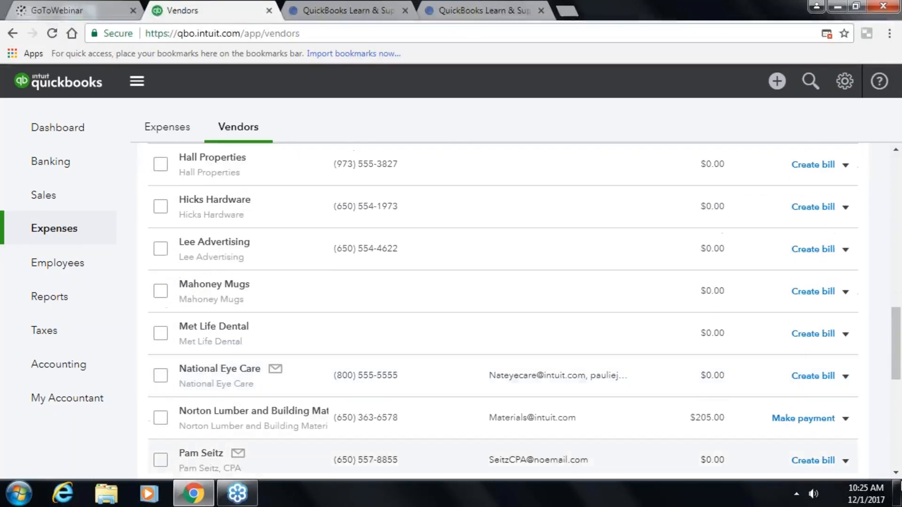
scroll(812, 414, "down", 2)
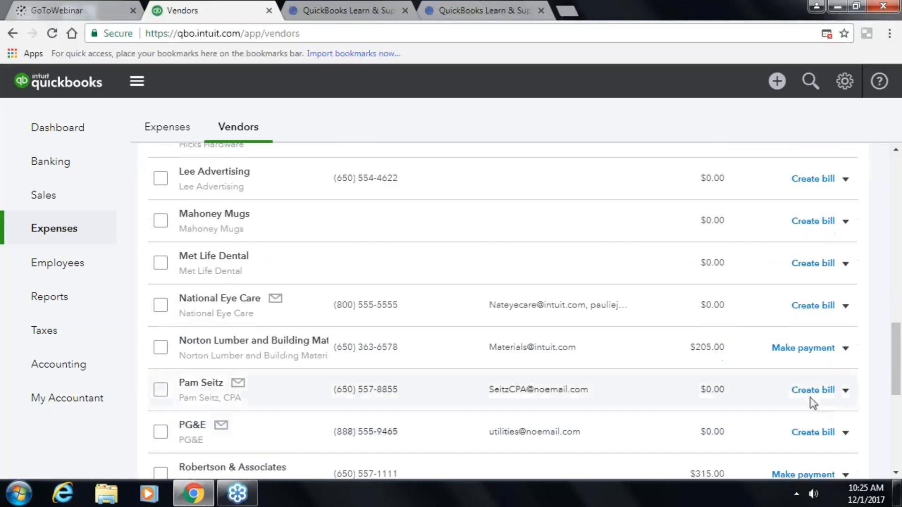
left_click(793, 349)
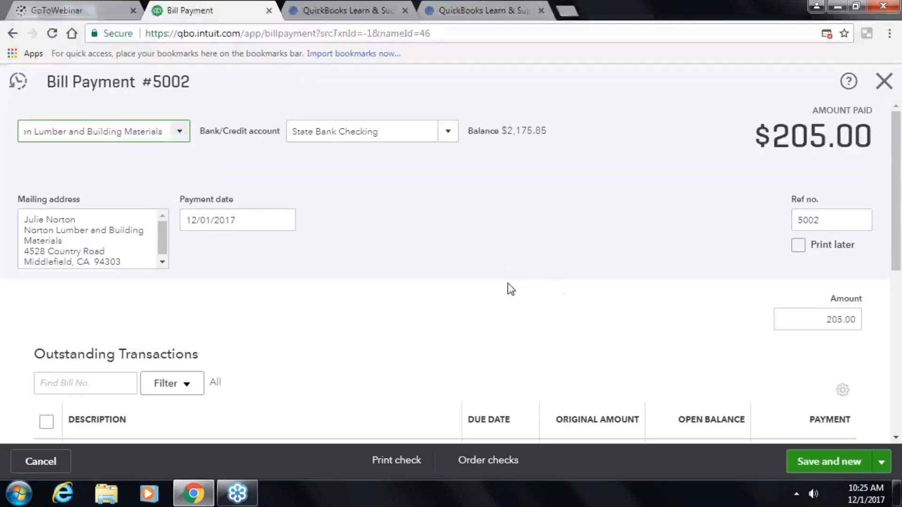
scroll(505, 289, "down", 3)
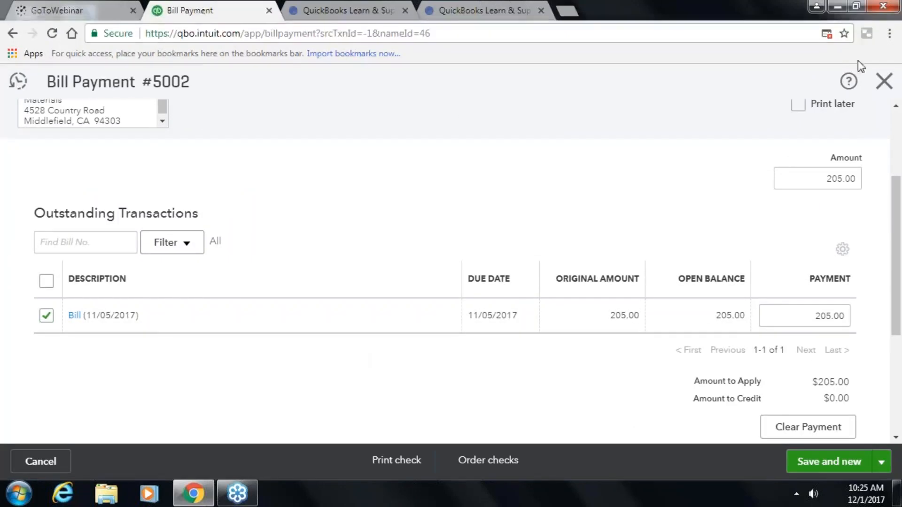
left_click(885, 81)
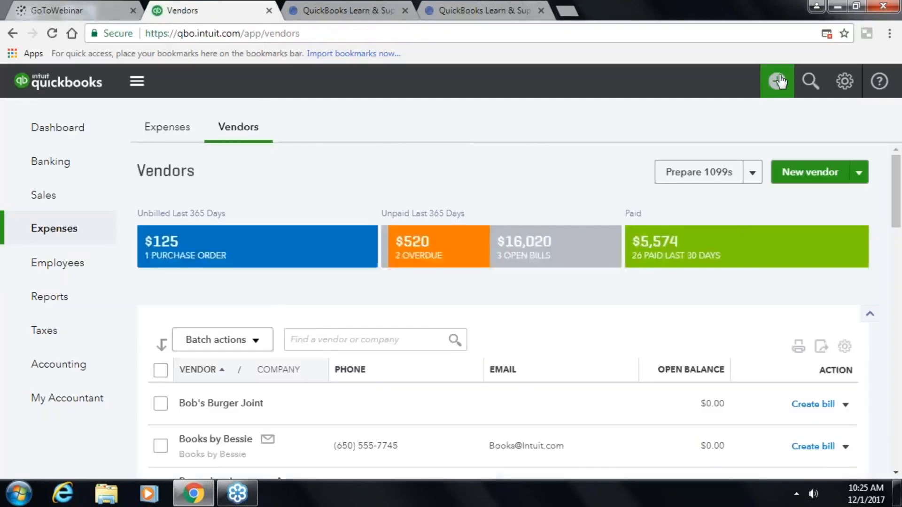
left_click(780, 82)
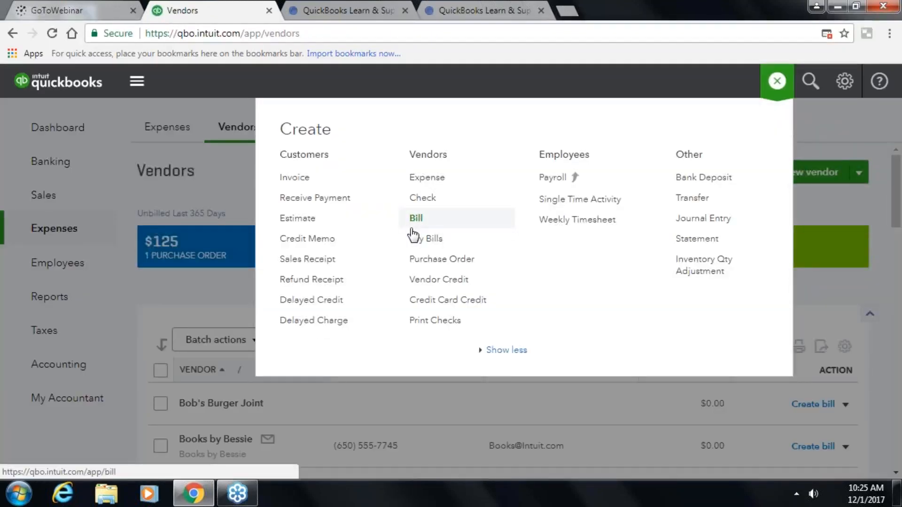
left_click(452, 166)
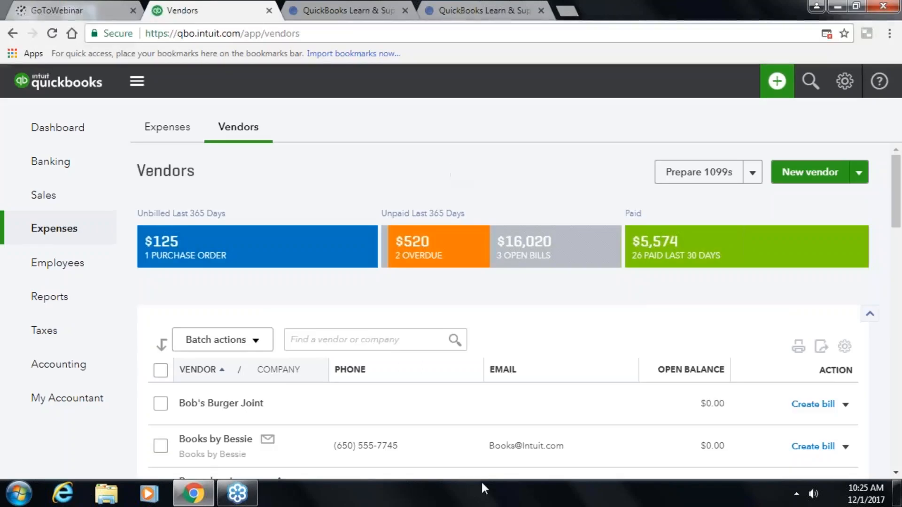
scroll(497, 411, "down", 2)
scroll(495, 405, "down", 9)
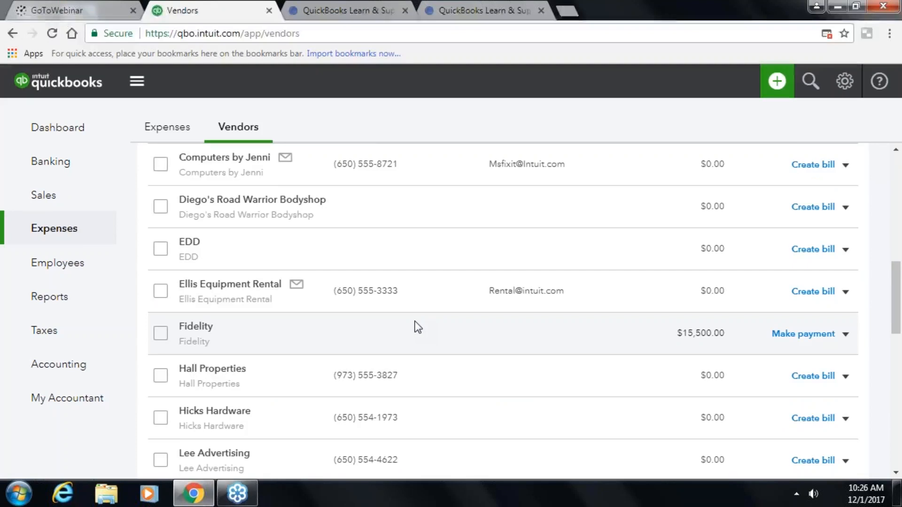
scroll(414, 321, "up", 10)
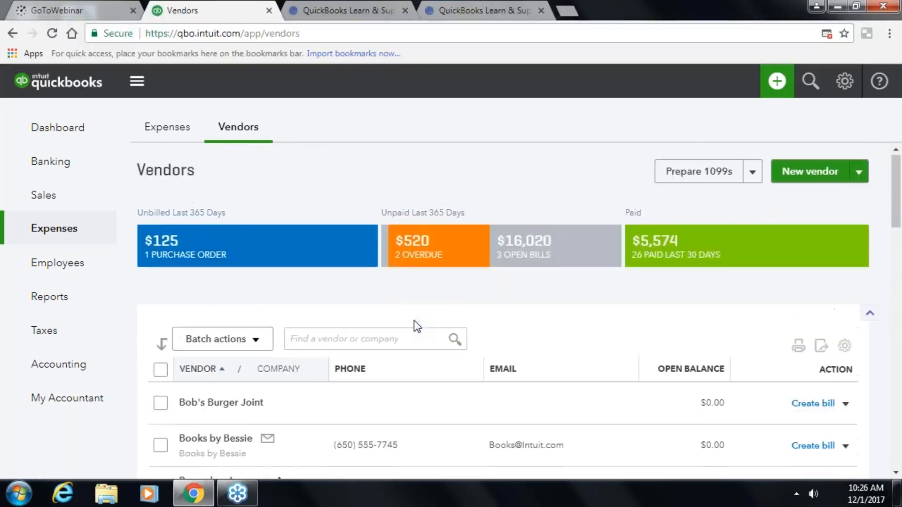
- Start a new vendor credit with Fidelity as the vendor
left_click(777, 82)
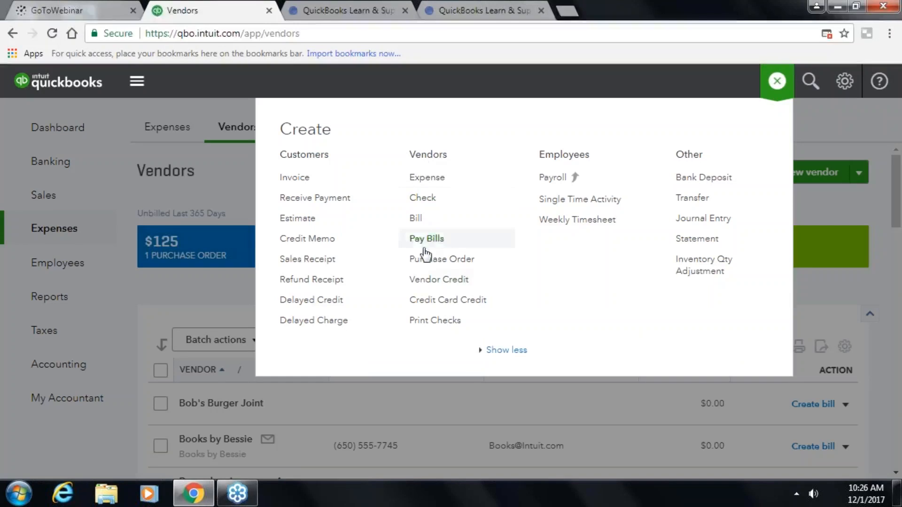
left_click(423, 283)
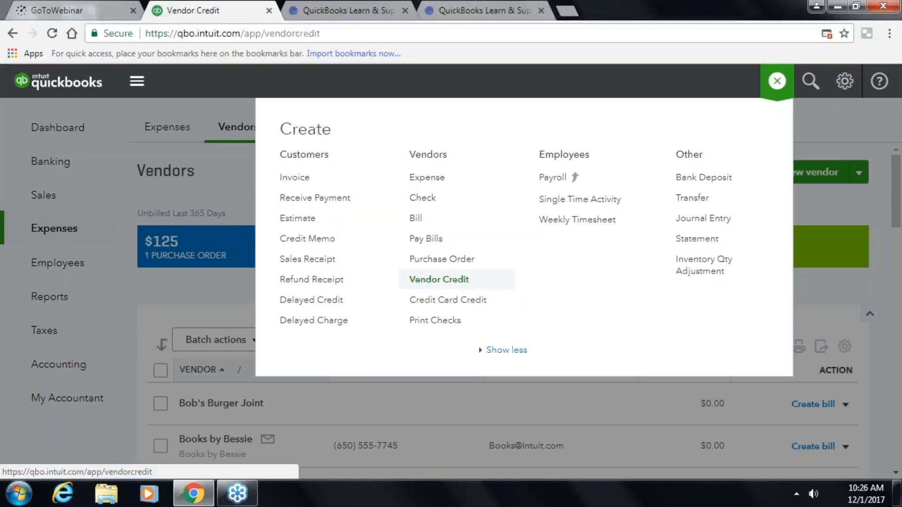
type("Fil")
key("Return")
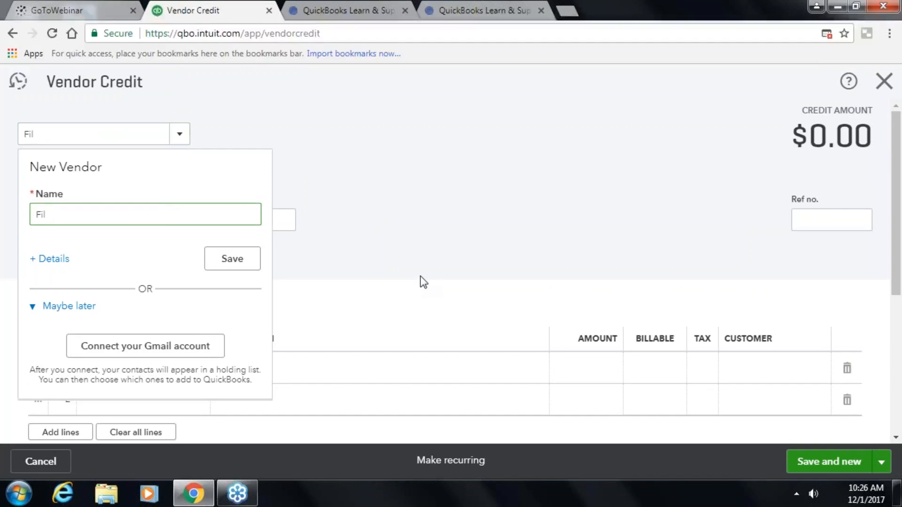
key("Escape")
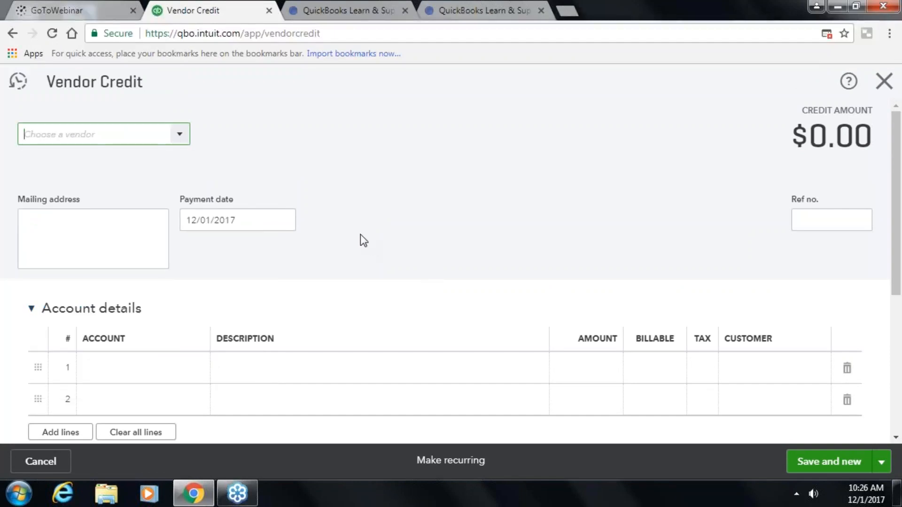
type("Fidelity")
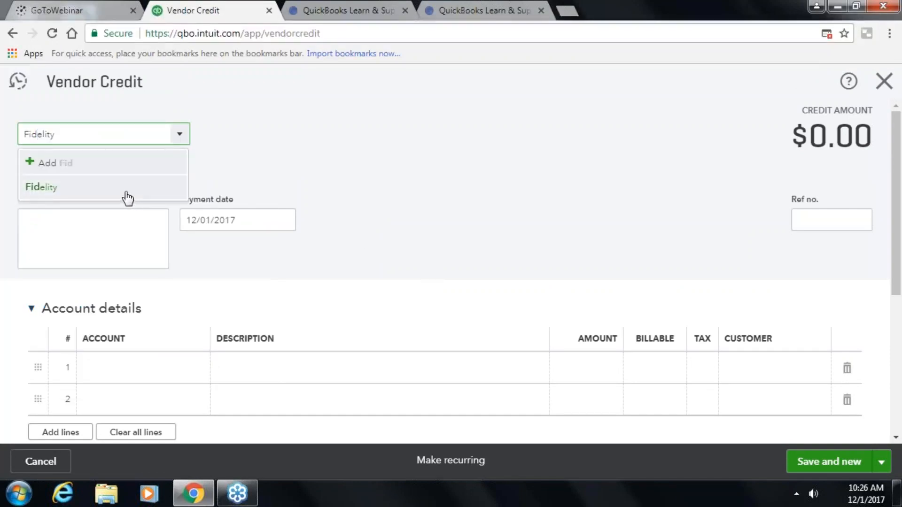
left_click(128, 198)
scroll(430, 263, "down", 3)
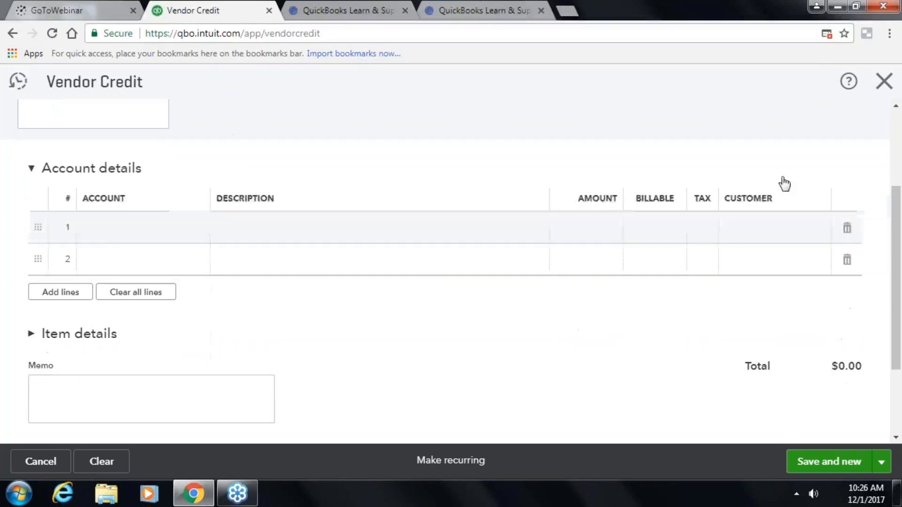
scroll(834, 177, "down", 1)
scroll(835, 212, "up", 5)
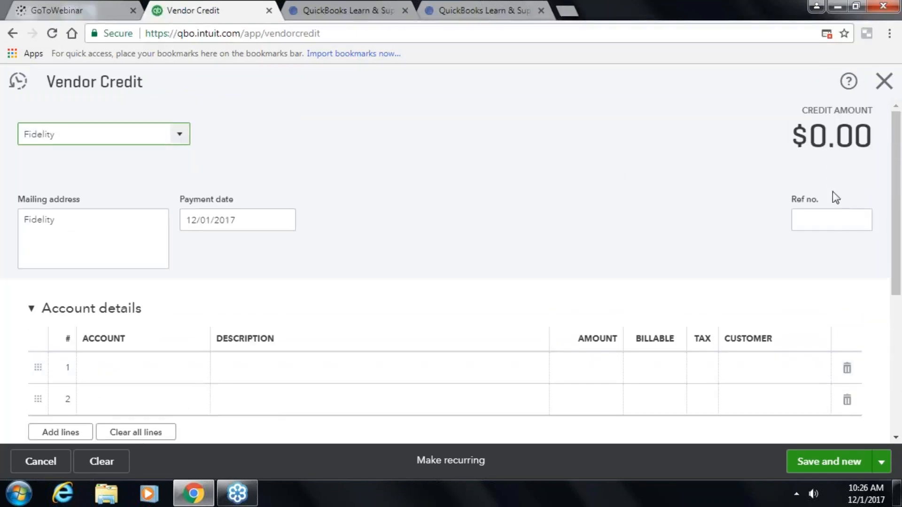
- Enter Ref no. 65468 with an $8,200.00 Insurance:Workers Compensation line, then save and close
left_click(835, 219)
type("65468")
key("Tab")
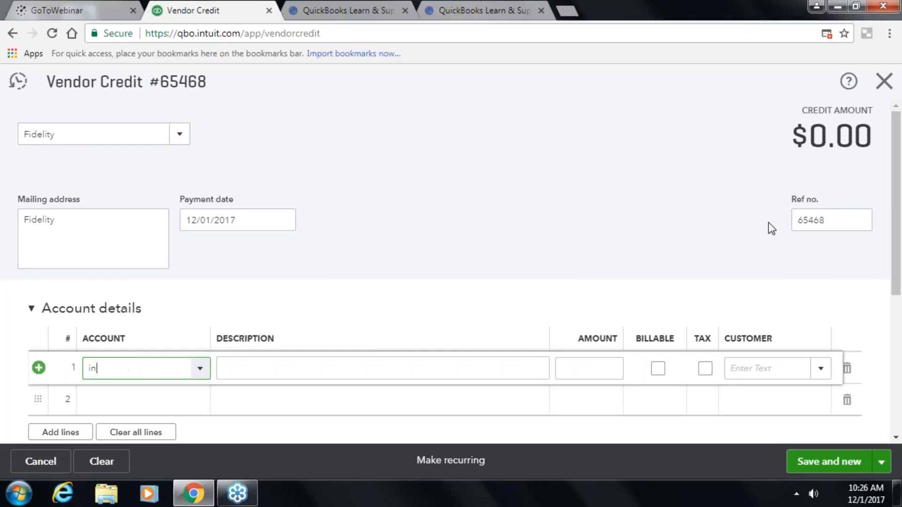
type("Insurance")
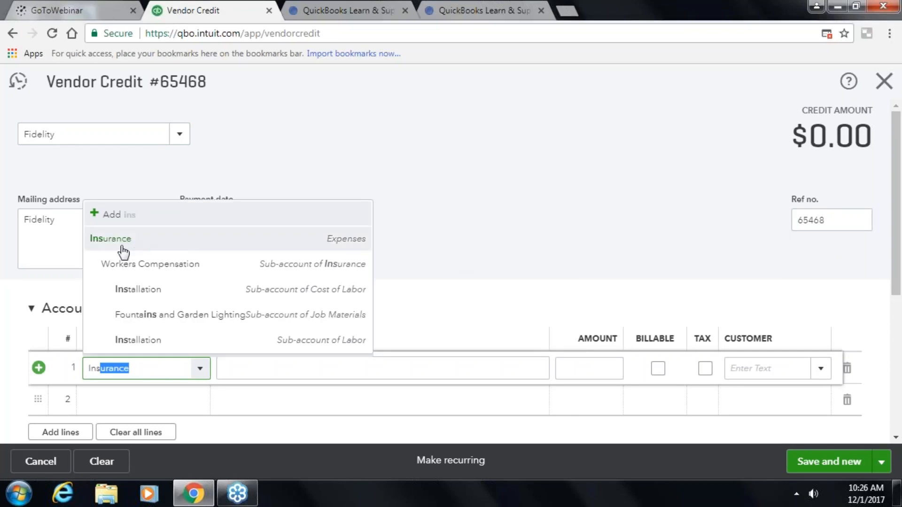
left_click(124, 263)
key("Tab")
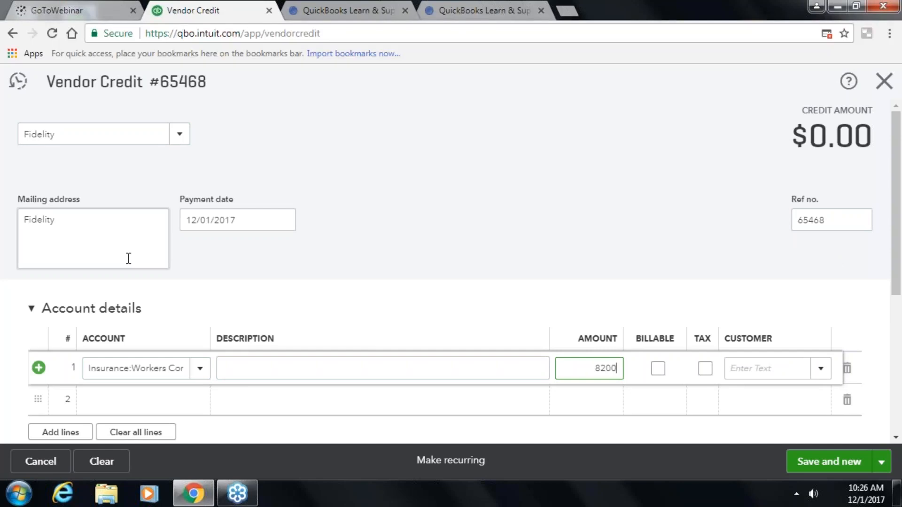
key("Tab")
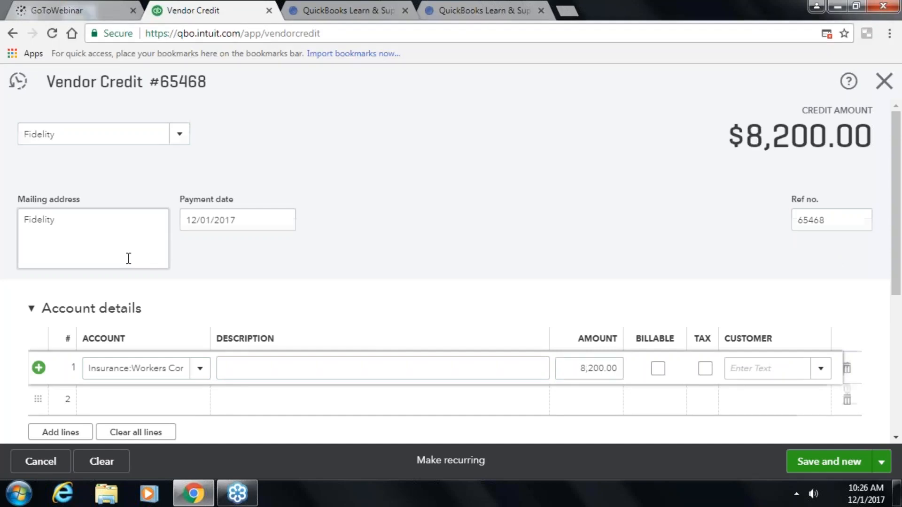
scroll(128, 259, "down", 3)
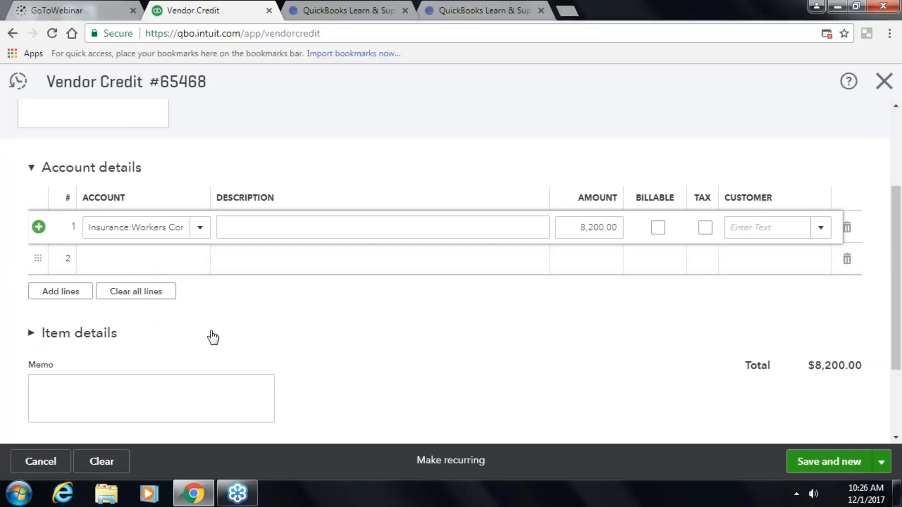
scroll(212, 336, "down", 2)
scroll(311, 334, "down", 1)
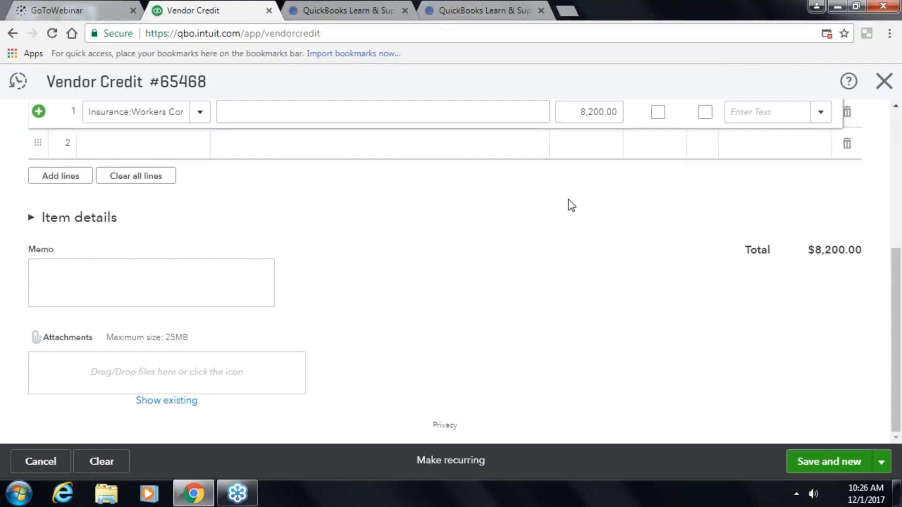
left_click(881, 462)
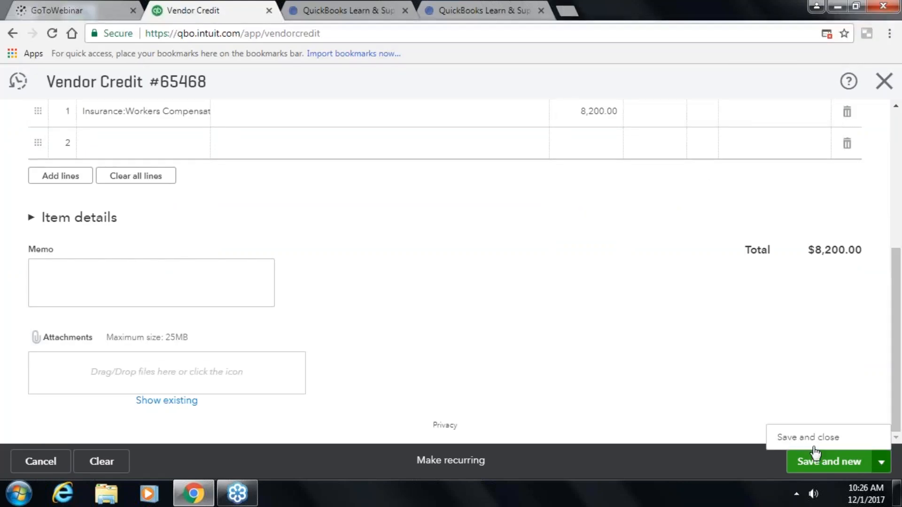
left_click(775, 436)
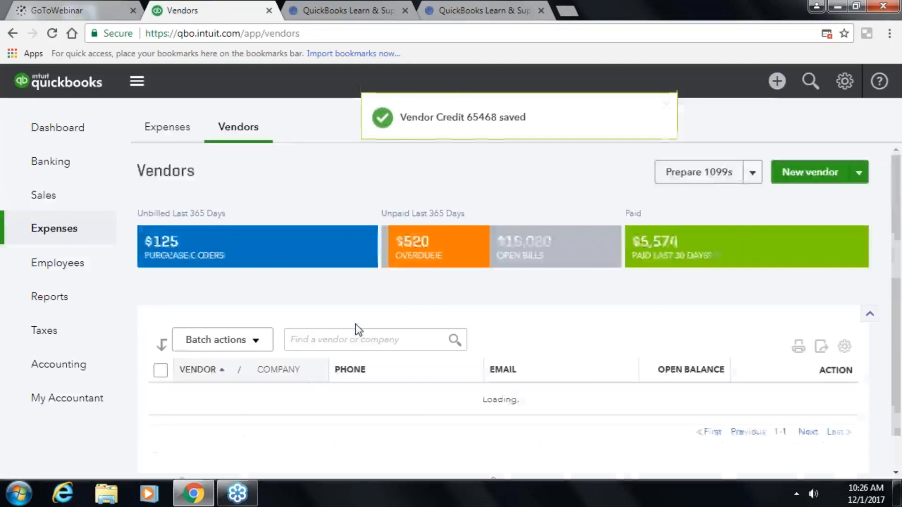
- Start a bill payment for Fidelity's open bill 687465 and review it
scroll(305, 385, "down", 8)
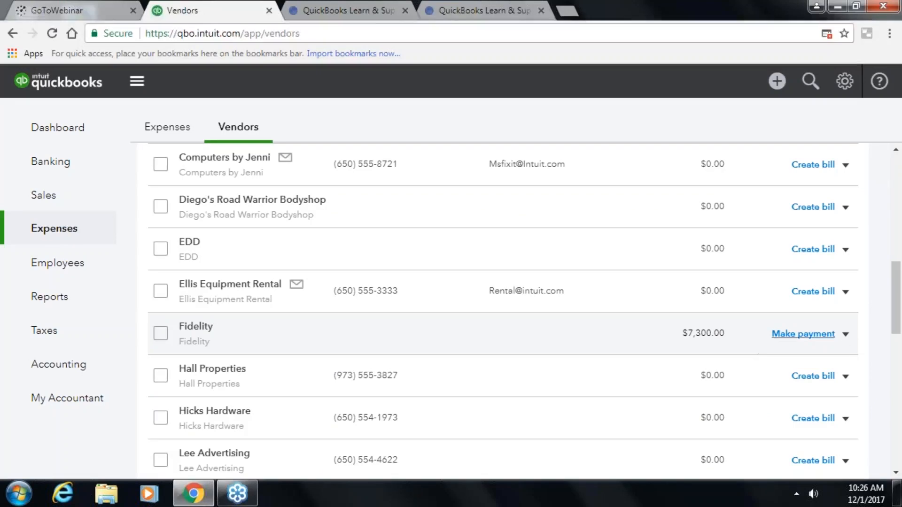
left_click(799, 335)
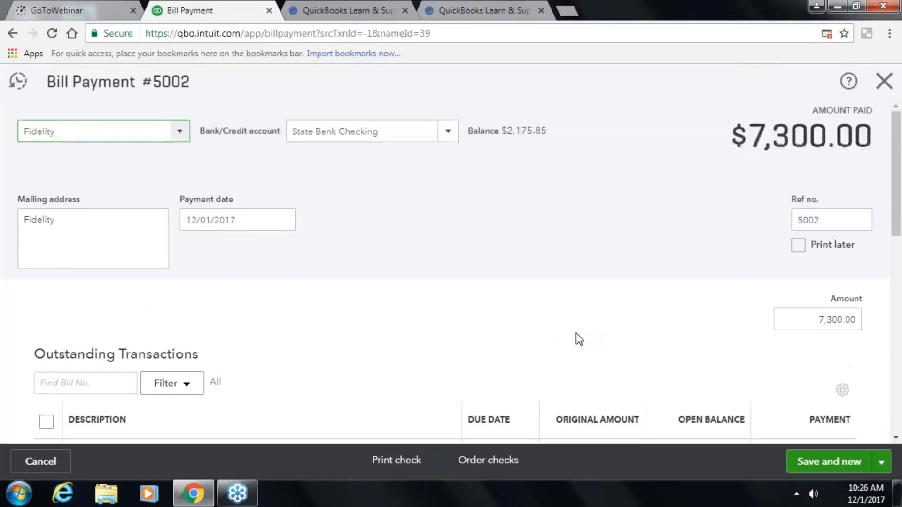
scroll(577, 336, "down", 3)
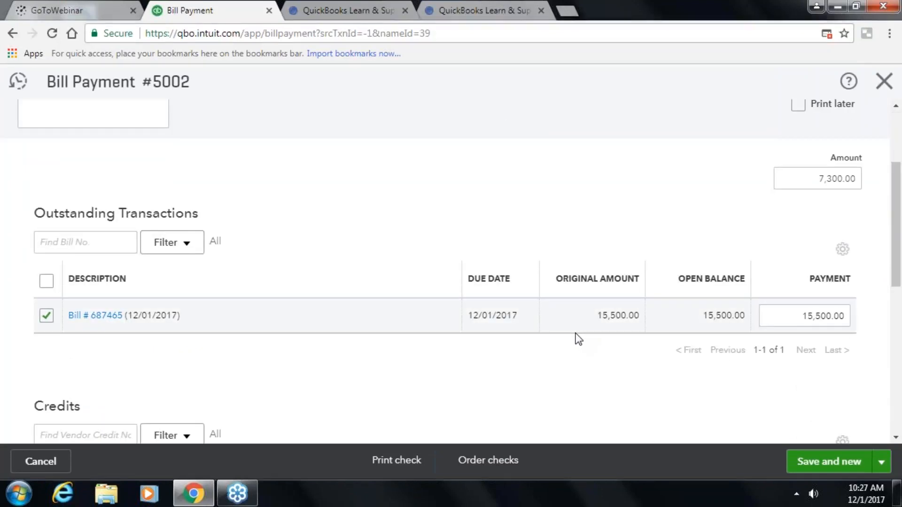
scroll(578, 338, "down", 2)
scroll(445, 300, "up", 3)
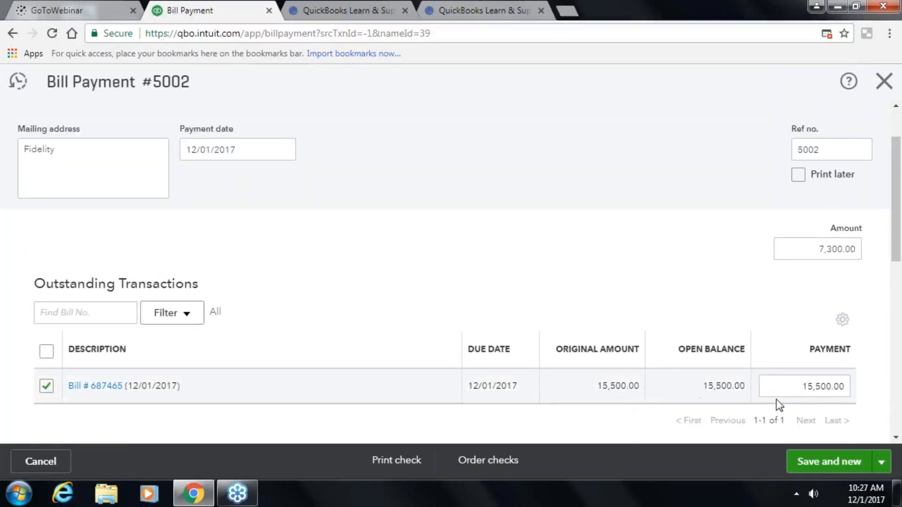
scroll(613, 380, "down", 5)
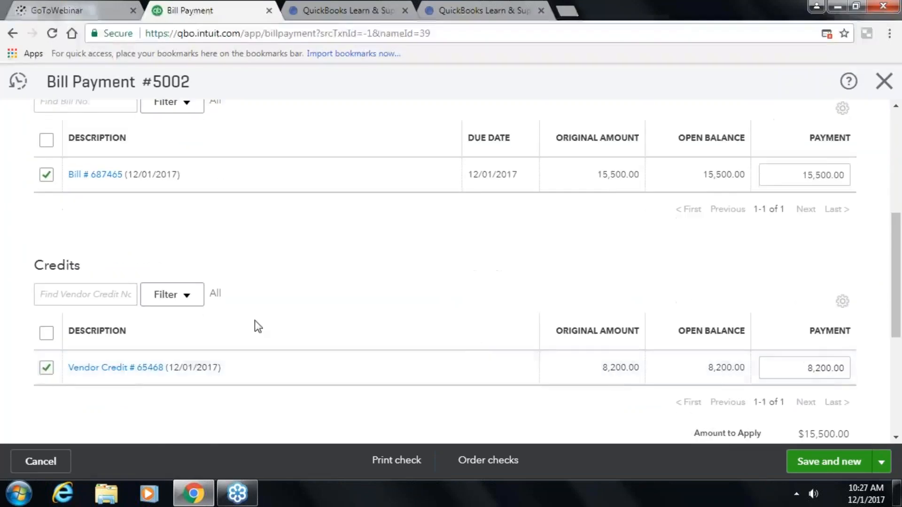
scroll(476, 346, "up", 2)
scroll(94, 376, "down", 2)
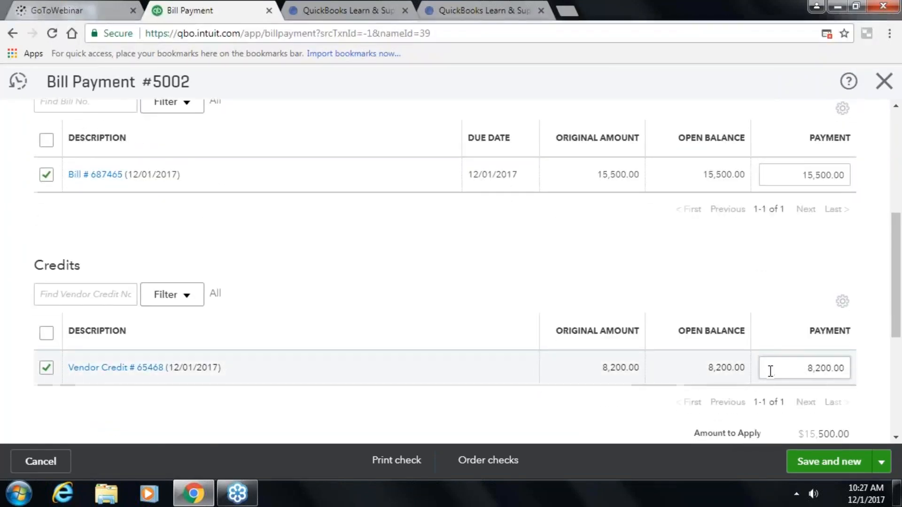
scroll(769, 372, "down", 3)
scroll(794, 198, "up", 6)
scroll(799, 131, "down", 2)
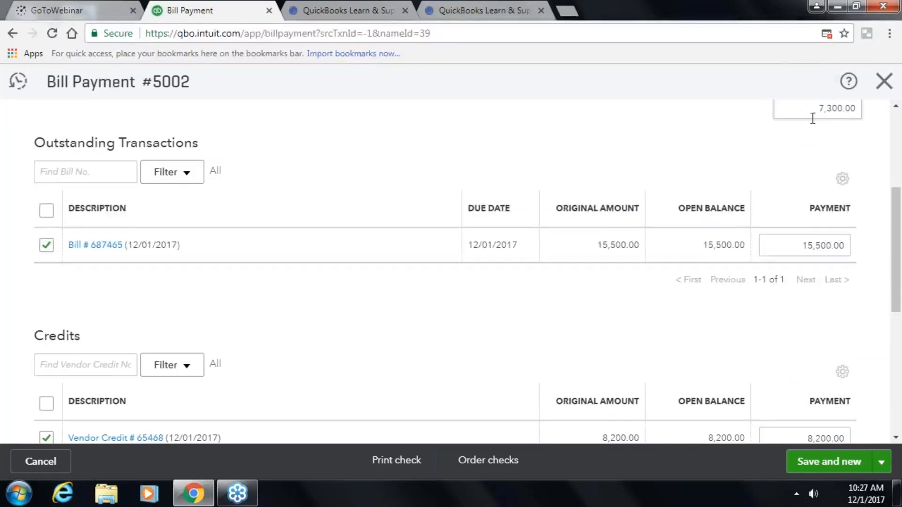
scroll(83, 223, "down", 3)
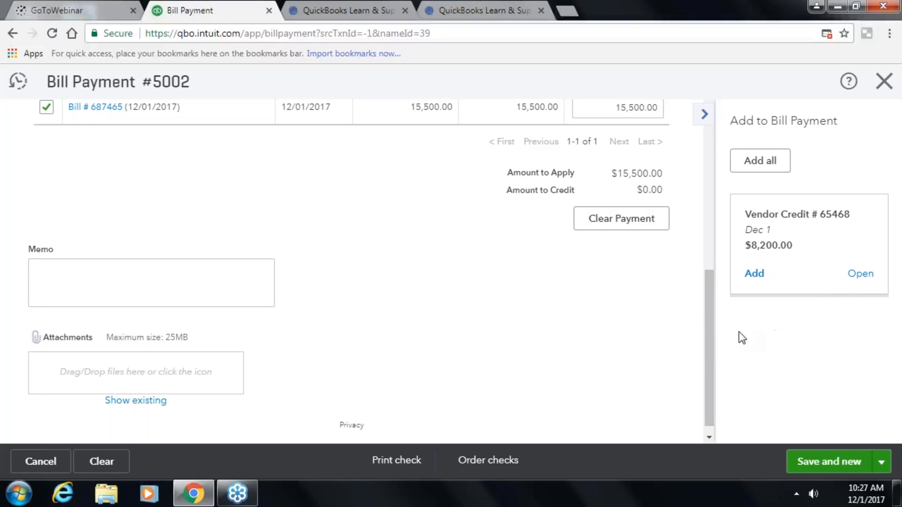
left_click_drag(707, 328, 706, 241)
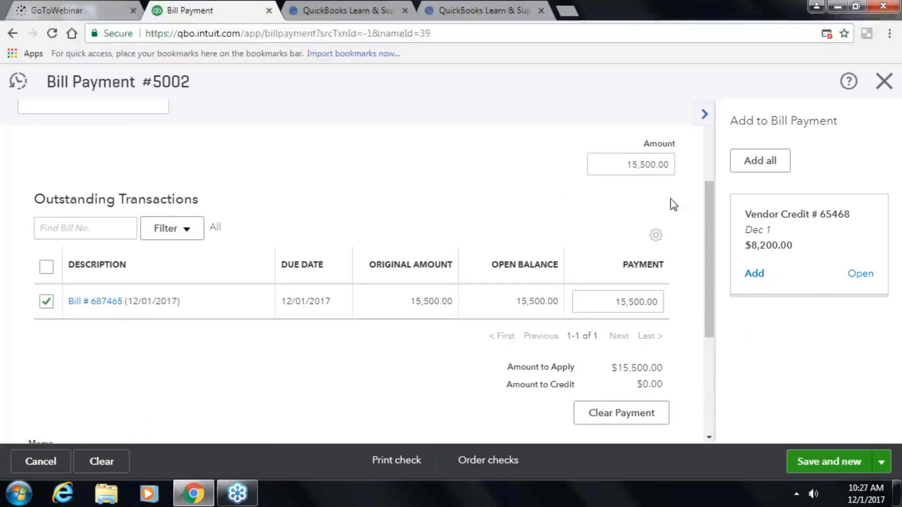
- Change the payment amount to 1,000.00 and save and close it as bill payment 5002
left_click(616, 162)
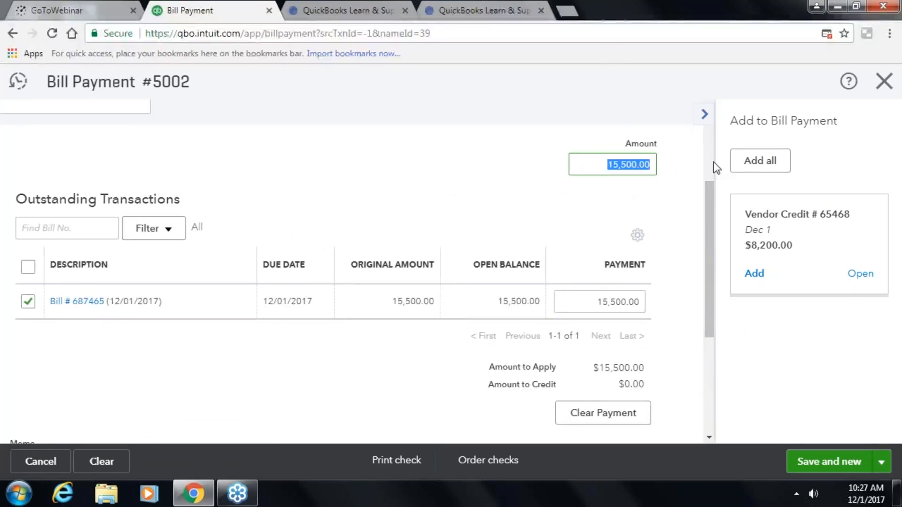
type("100.")
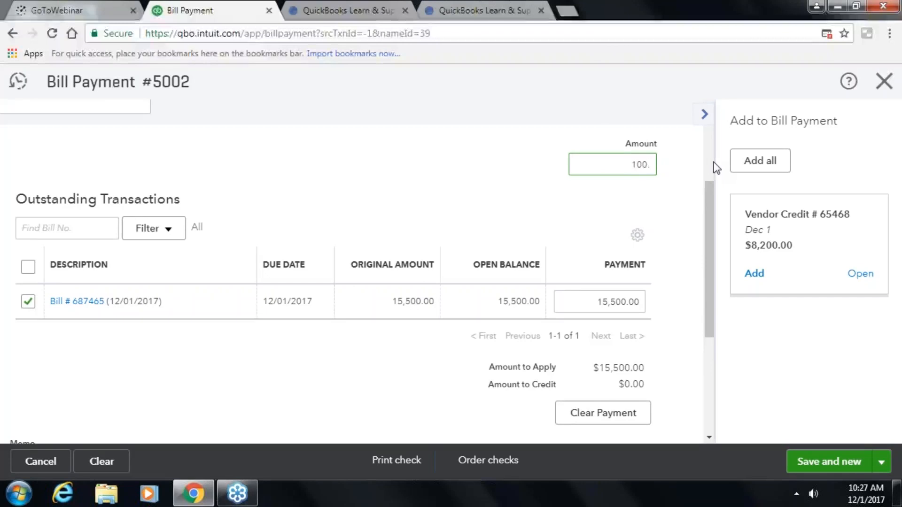
type("0.00")
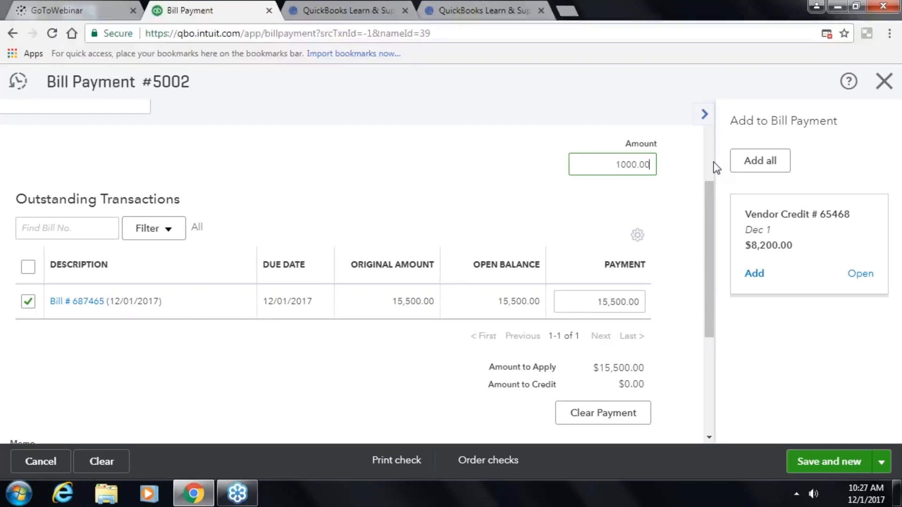
key("Tab")
scroll(575, 259, "down", 4)
left_click(884, 463)
left_click(827, 437)
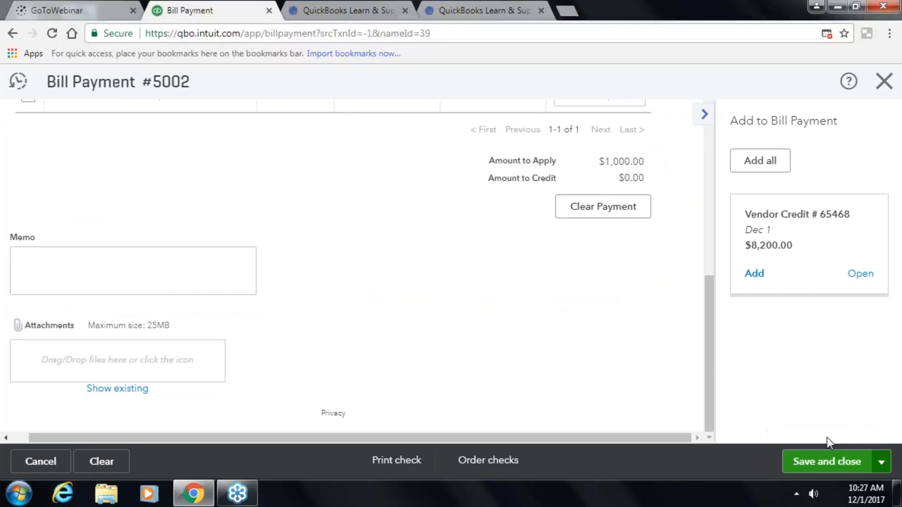
scroll(677, 357, "down", 8)
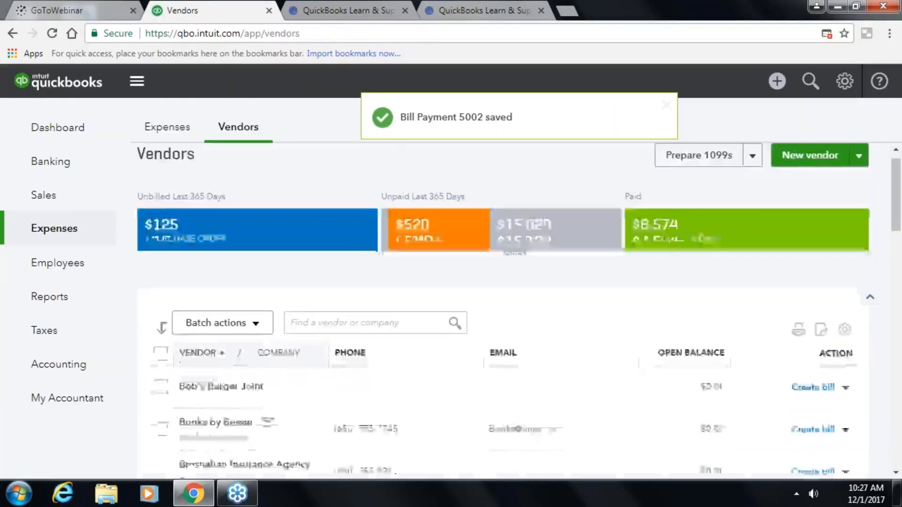
scroll(668, 378, "down", 2)
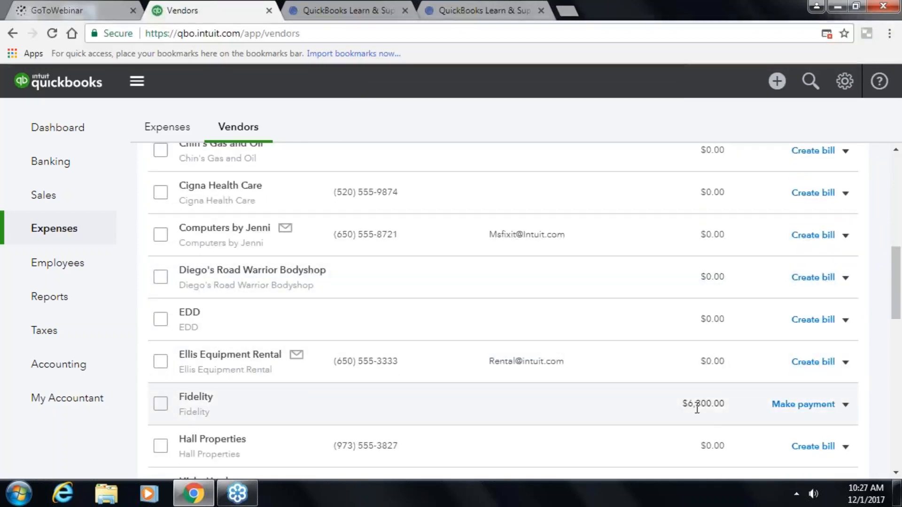
- Pay Fidelity's $14,500.00 balance with $6,300.00 plus vendor credit 65468, saving bill payment 5003
left_click(799, 408)
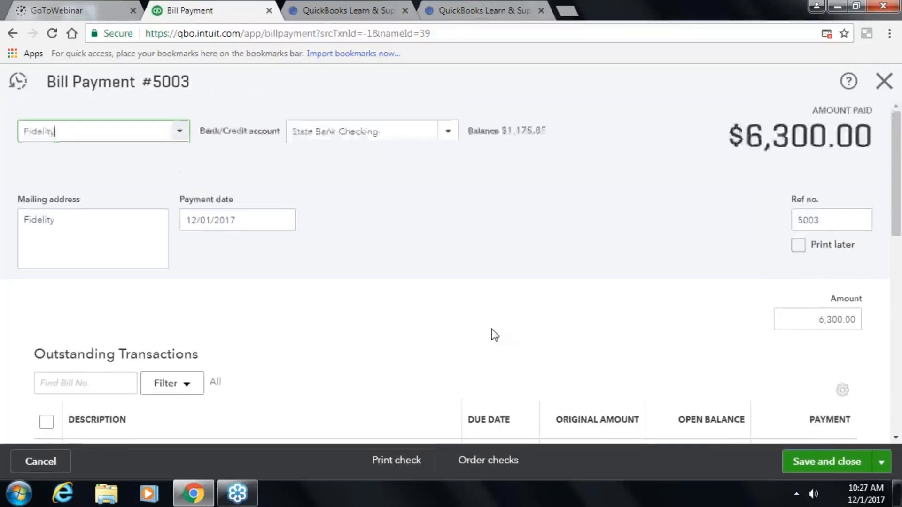
scroll(491, 334, "down", 3)
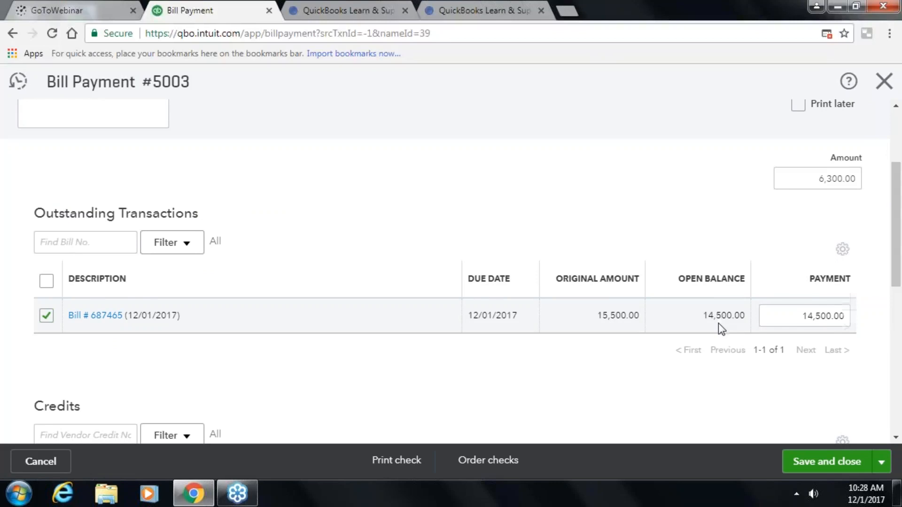
scroll(719, 324, "down", 3)
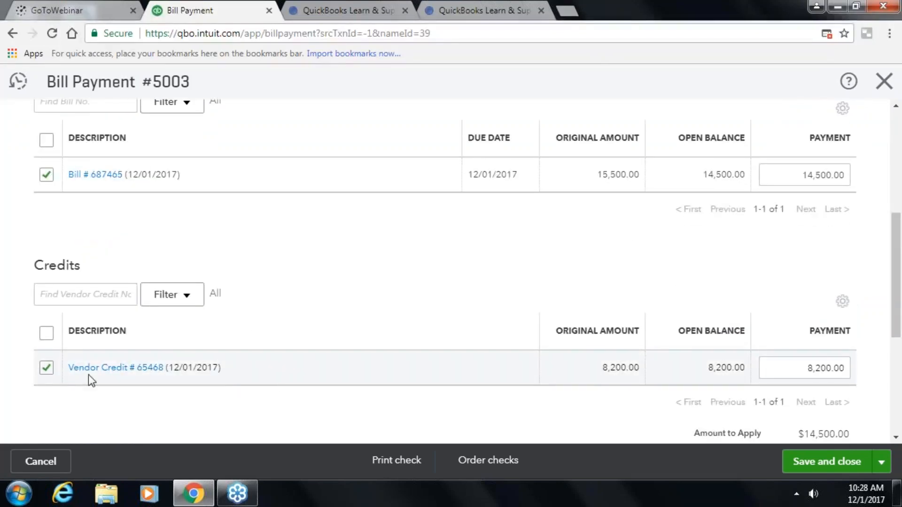
scroll(582, 347, "up", 5)
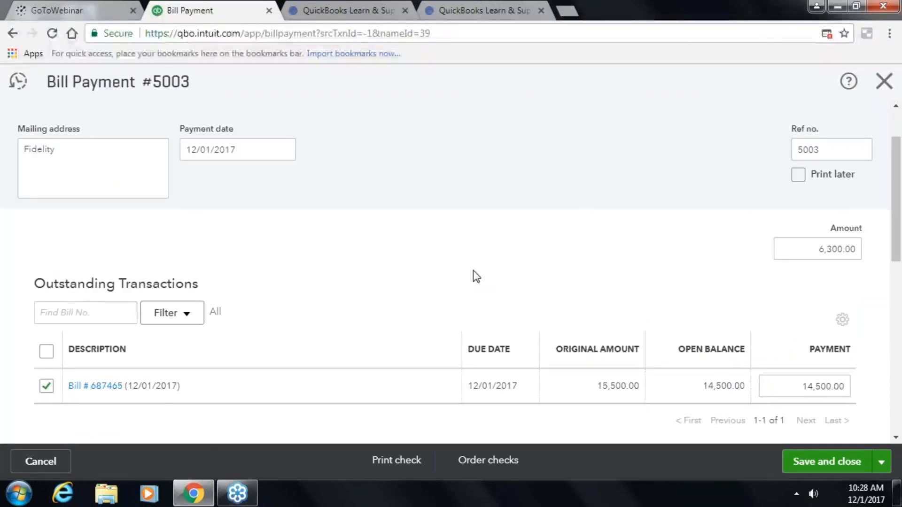
scroll(475, 290, "down", 5)
scroll(717, 350, "down", 3)
left_click(827, 465)
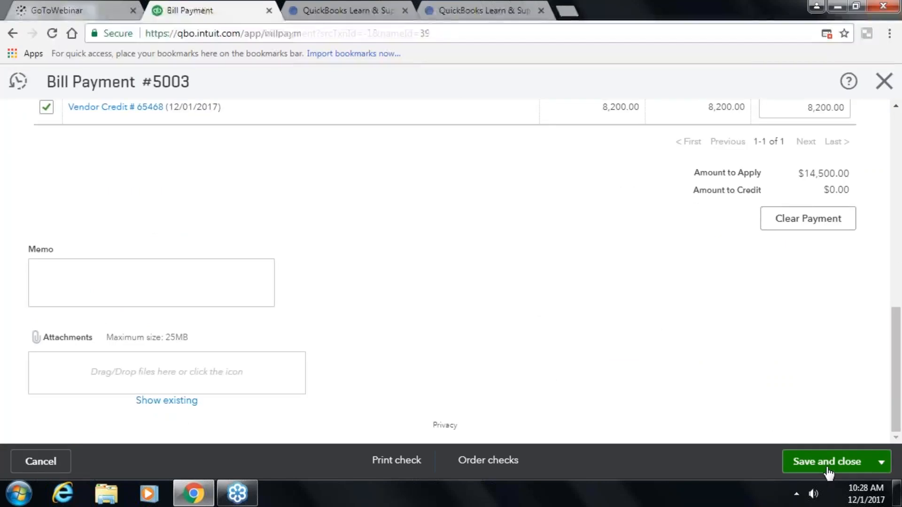
scroll(493, 372, "down", 10)
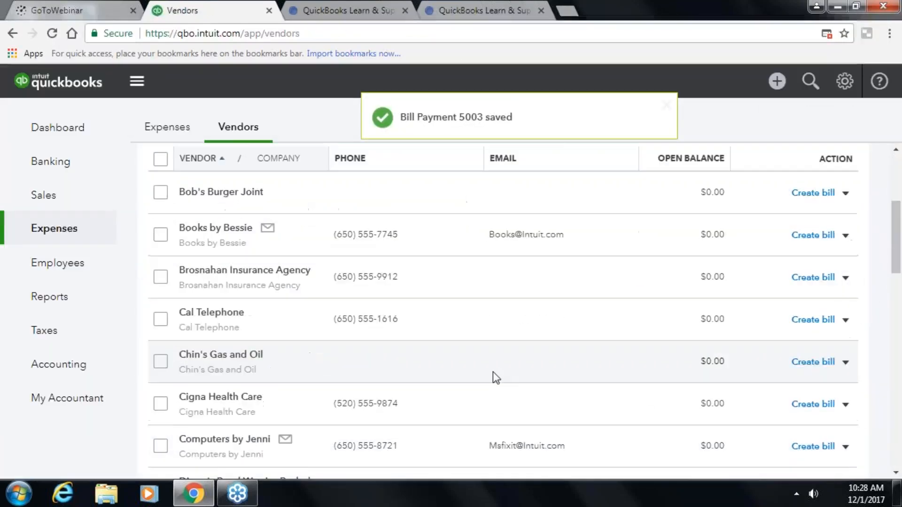
scroll(492, 373, "down", 2)
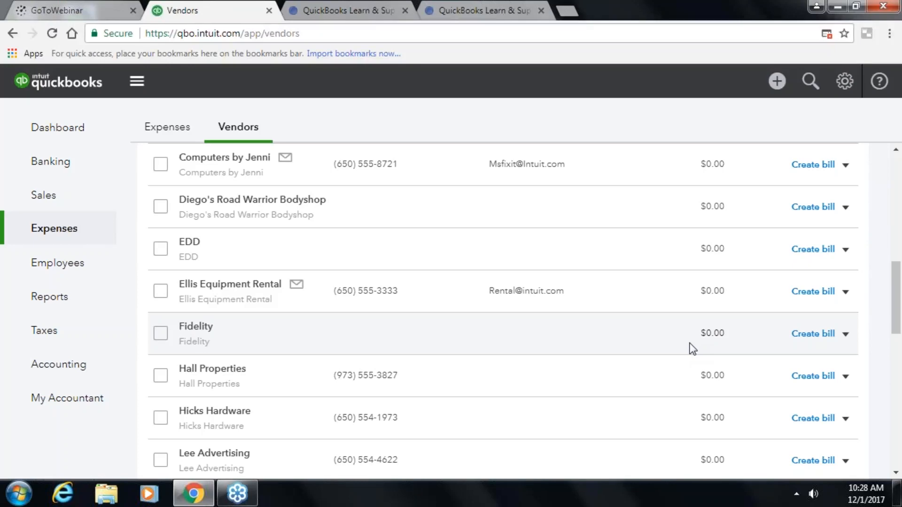
scroll(677, 342, "up", 5)
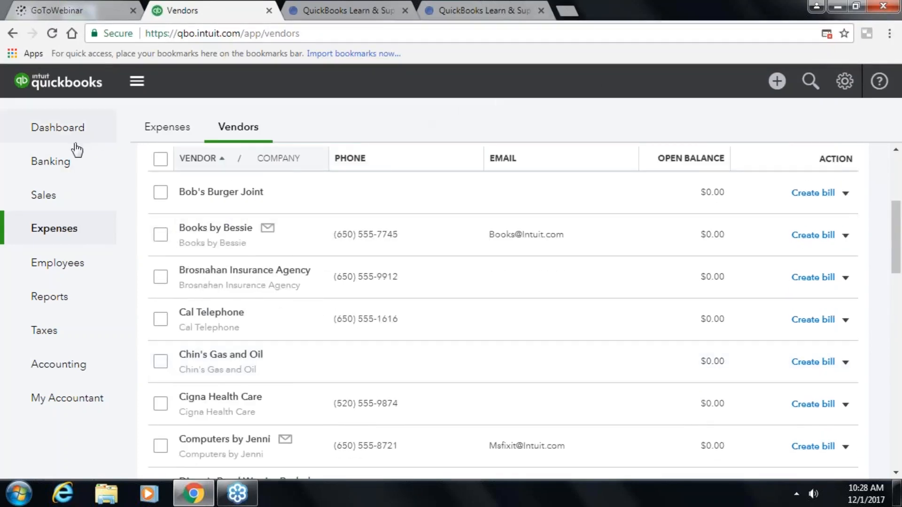
- Review Fidelity payments 5002 and 5003 in the State Bank Checking register, then open + New
left_click(67, 165)
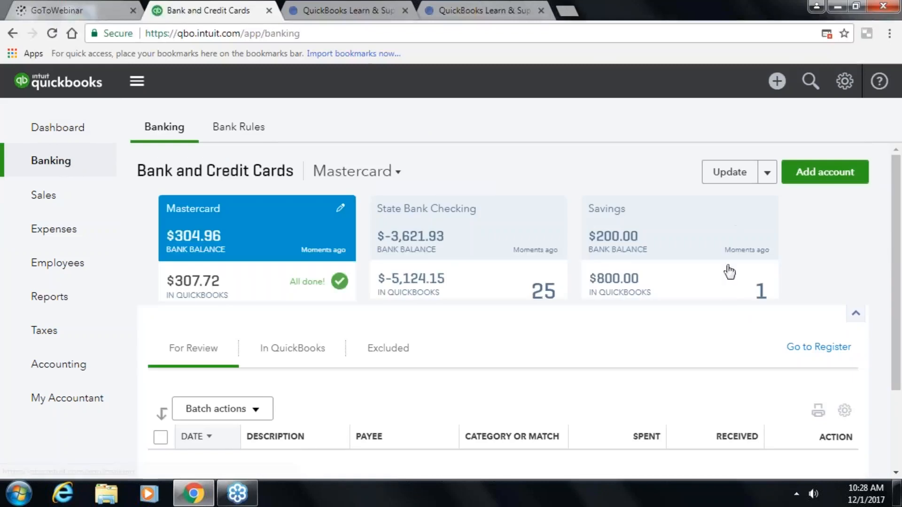
left_click(454, 269)
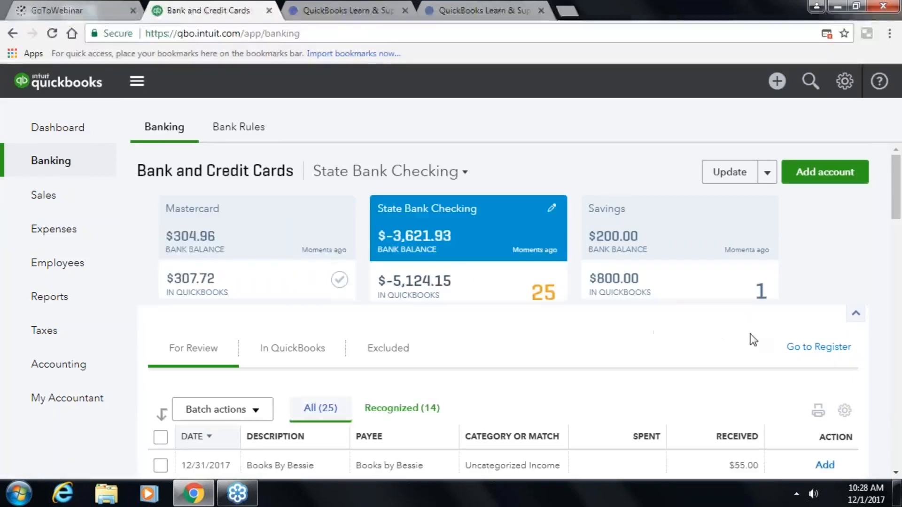
left_click(794, 347)
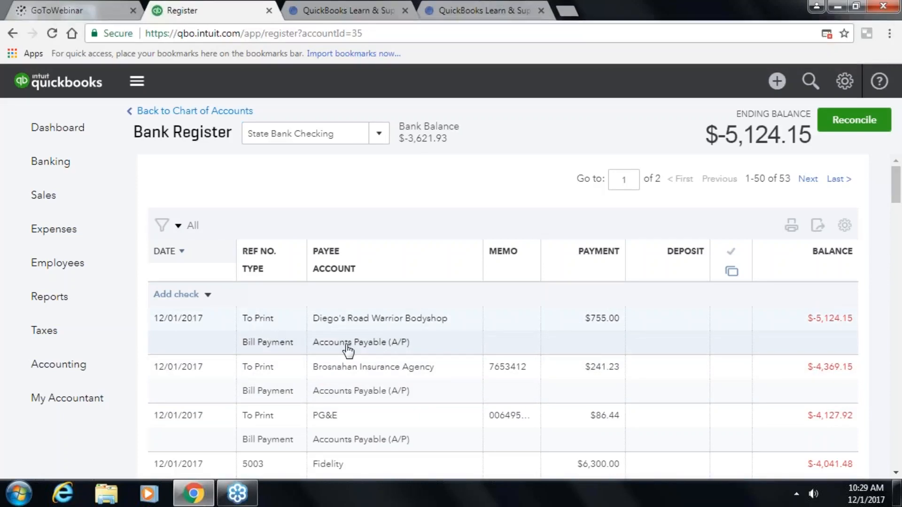
scroll(347, 351, "down", 3)
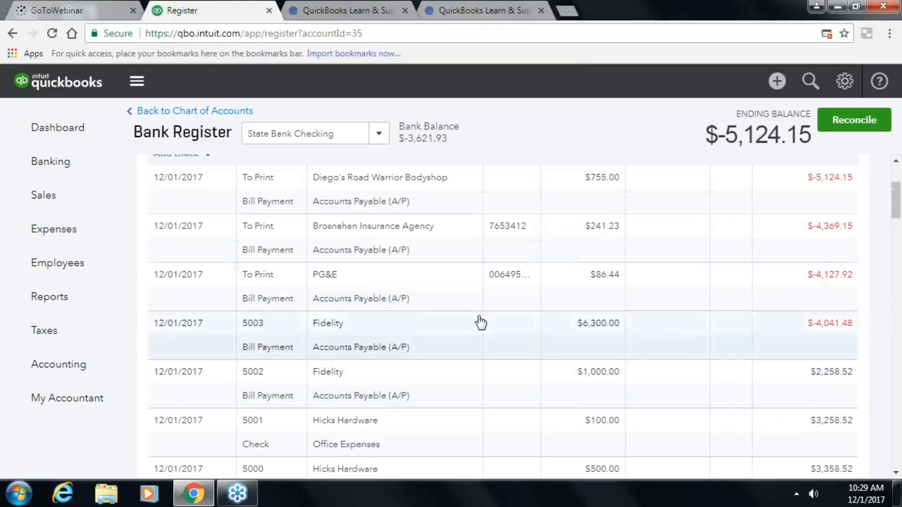
scroll(477, 322, "down", 2)
scroll(479, 314, "up", 2)
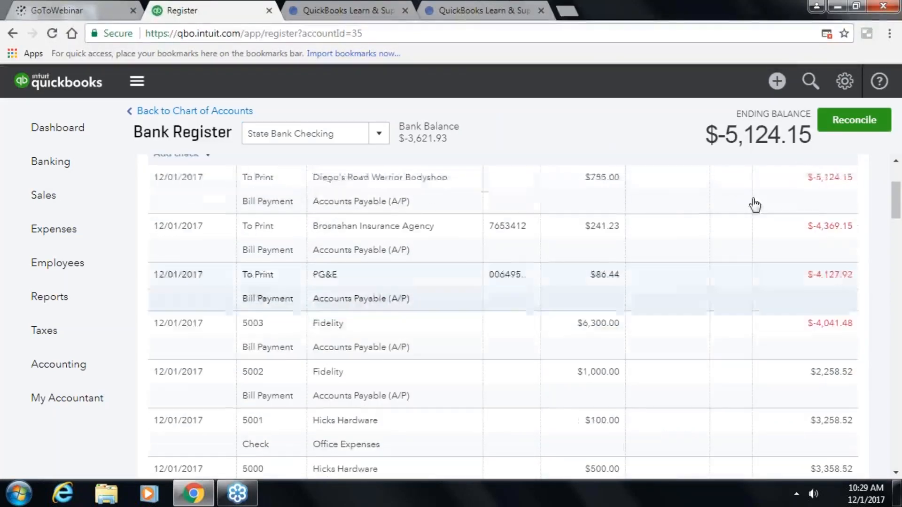
left_click(777, 83)
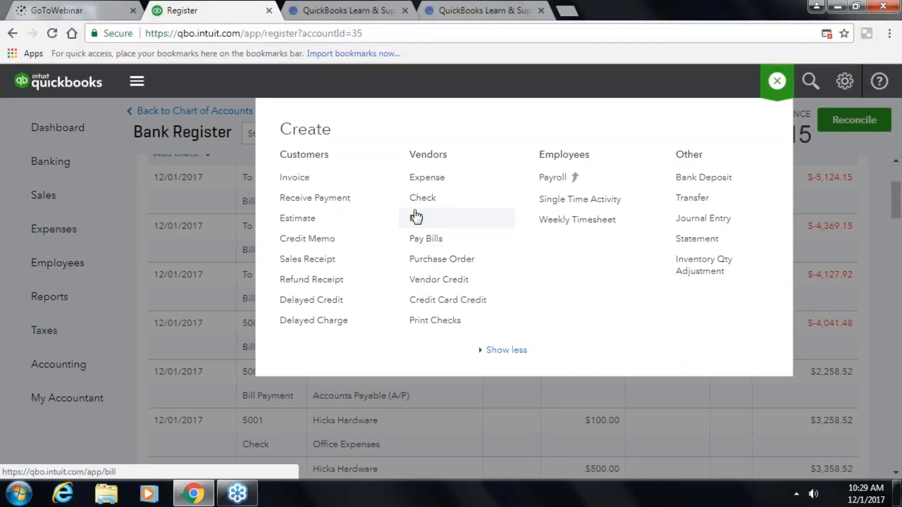
- Start a new expense and add Wal-Mart as a new vendor payee
left_click(431, 183)
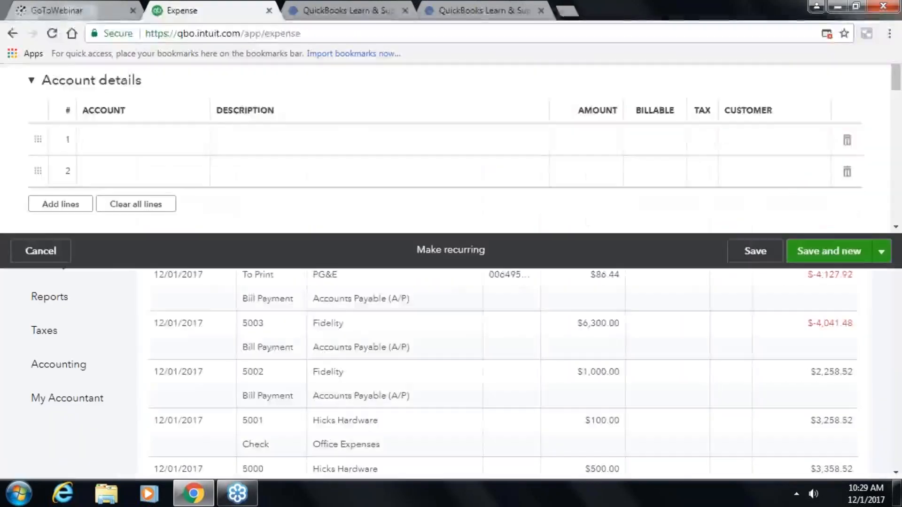
type("wal")
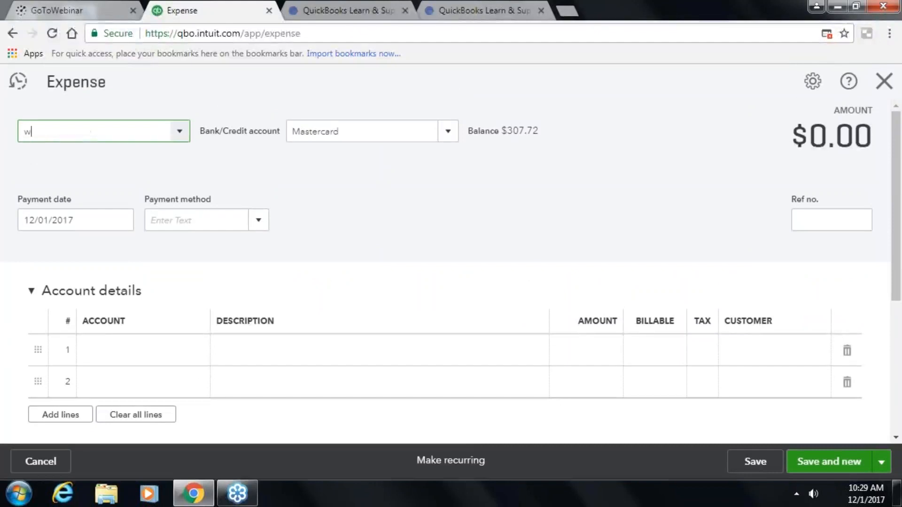
key("BackSpace")
key("BackSpace")
type("Wal-Mart")
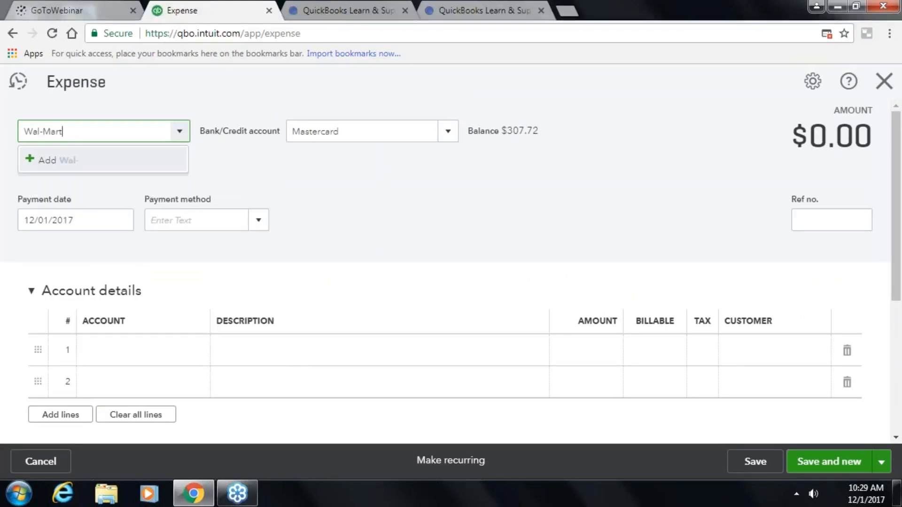
key("Return")
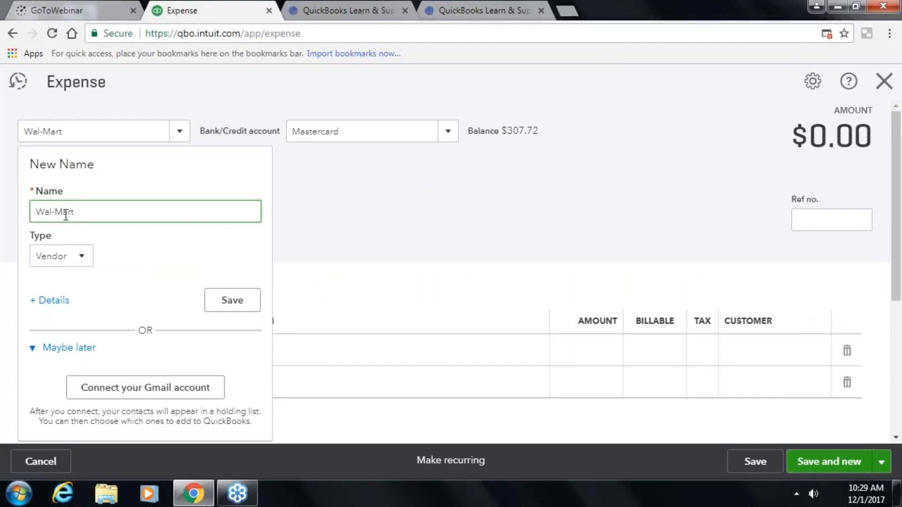
left_click(232, 300)
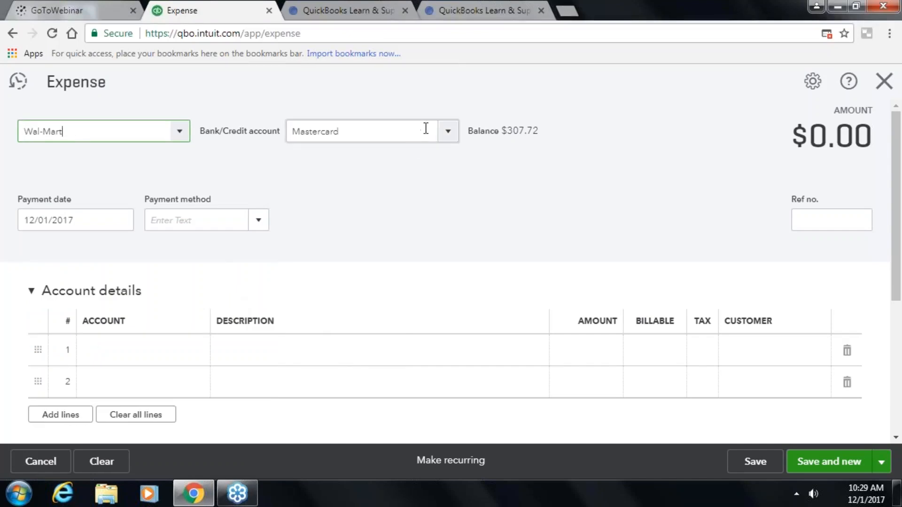
- Pay the expense from State Bank Checking with Cash as the payment method
left_click(451, 134)
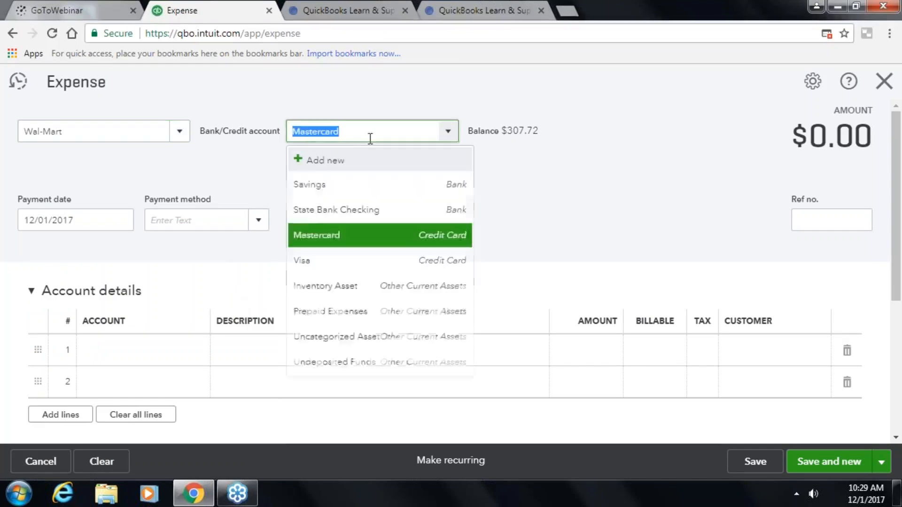
left_click(312, 216)
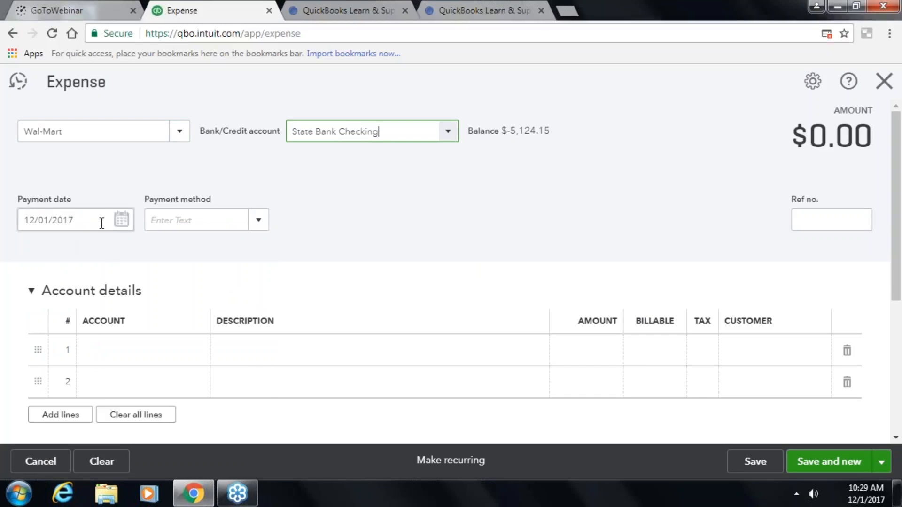
left_click(258, 229)
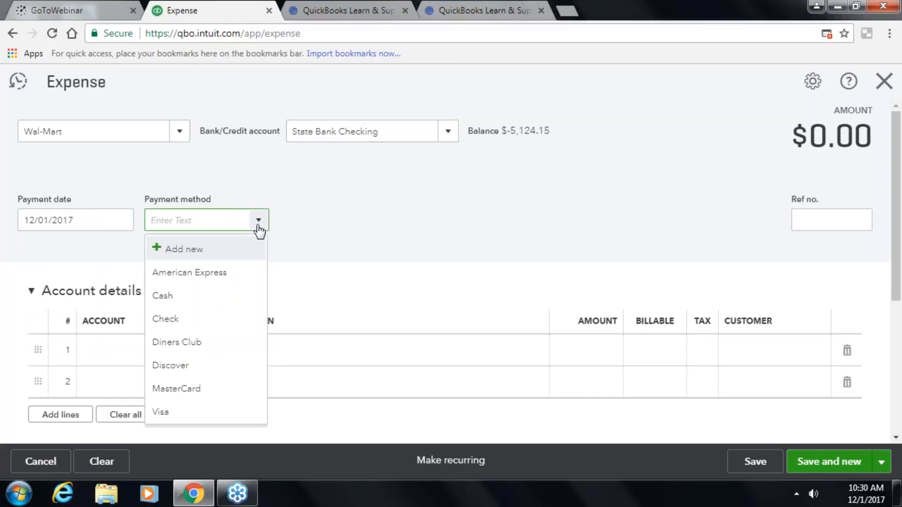
left_click(219, 295)
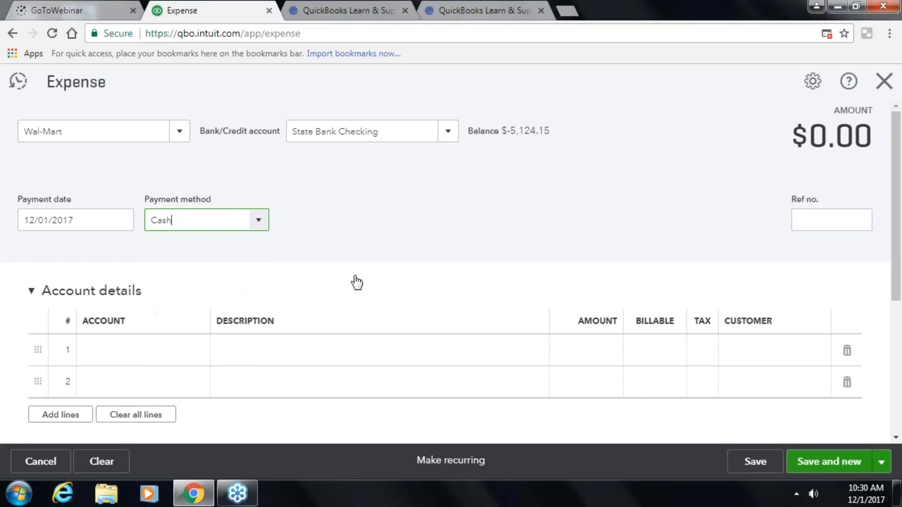
- Add an Office Expenses line for INK at $50.00
left_click(180, 348)
type("o")
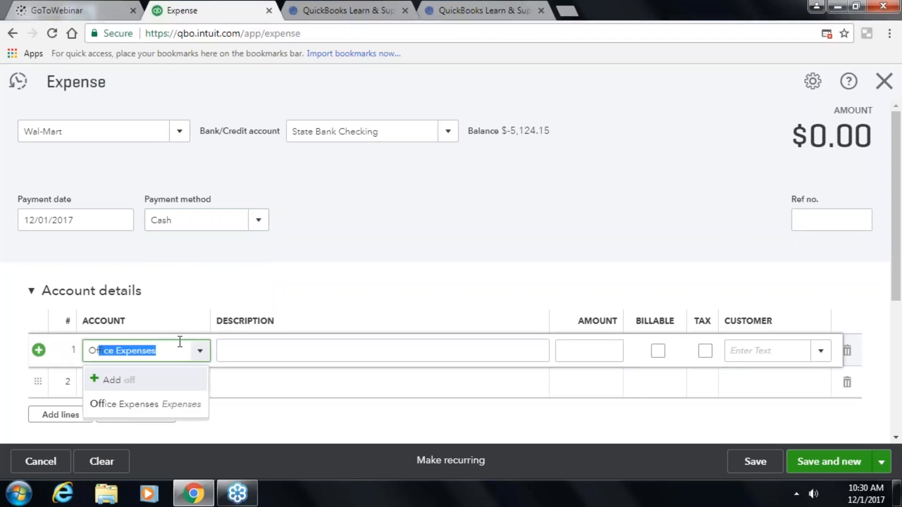
left_click(184, 404)
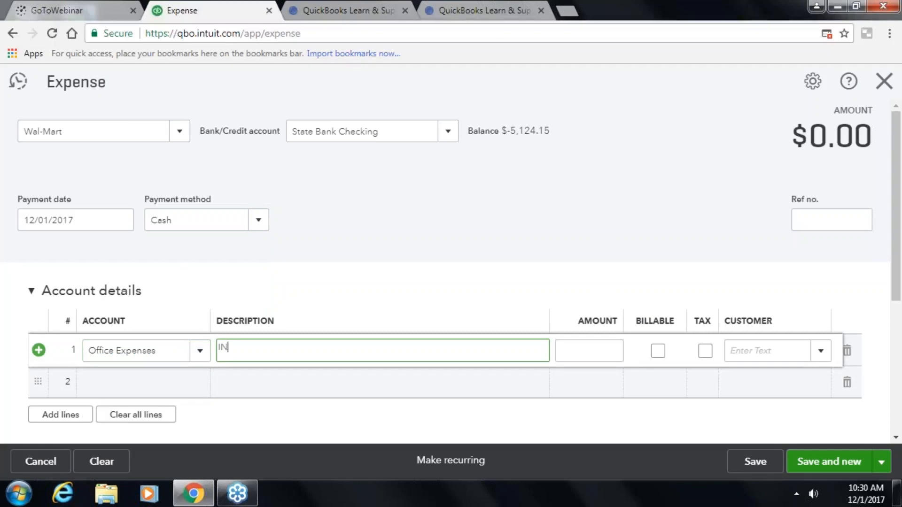
key("Tab")
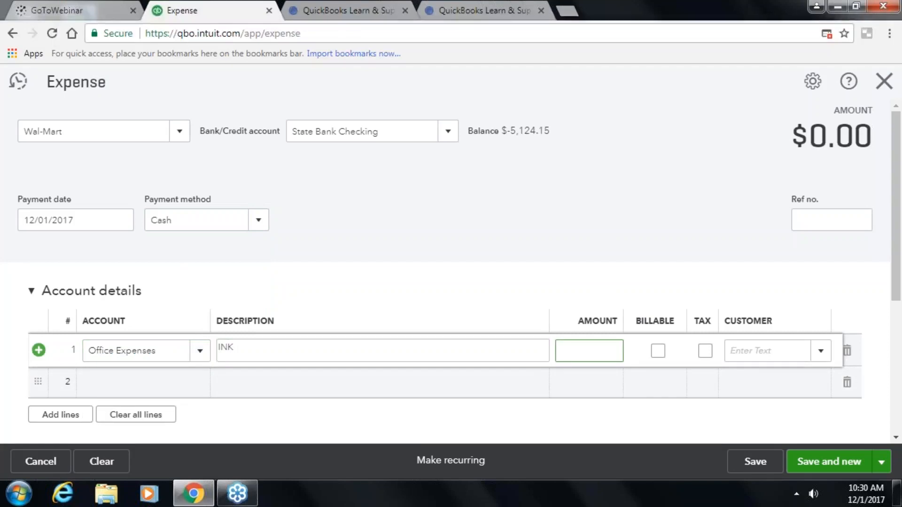
key("Tab")
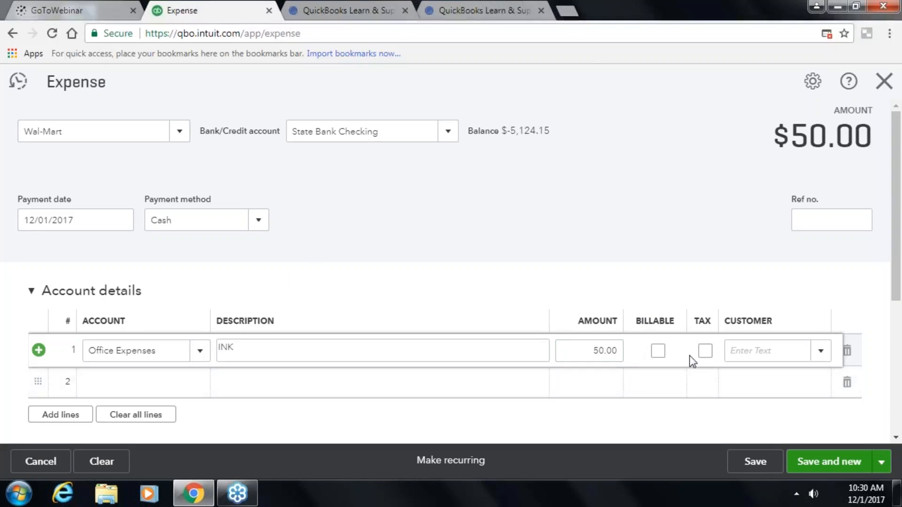
key("Tab")
key("Tab")
key("Tab")
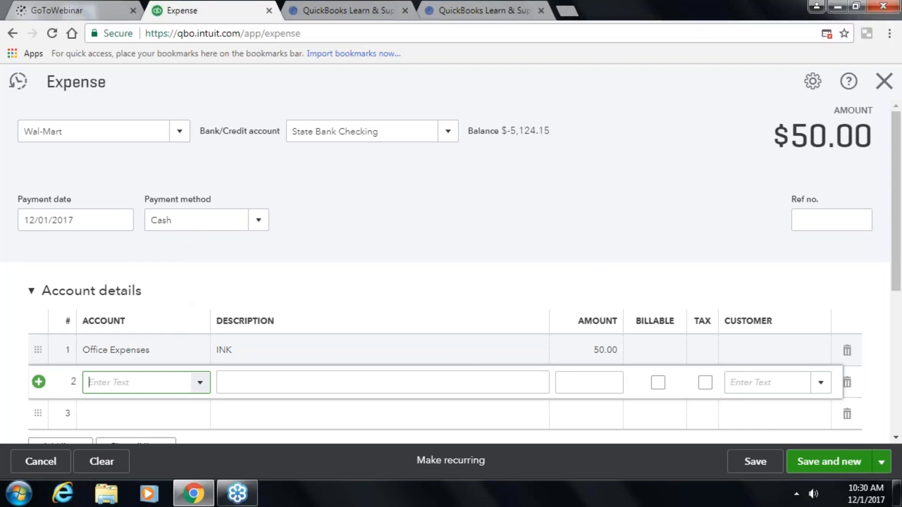
scroll(626, 369, "down", 3)
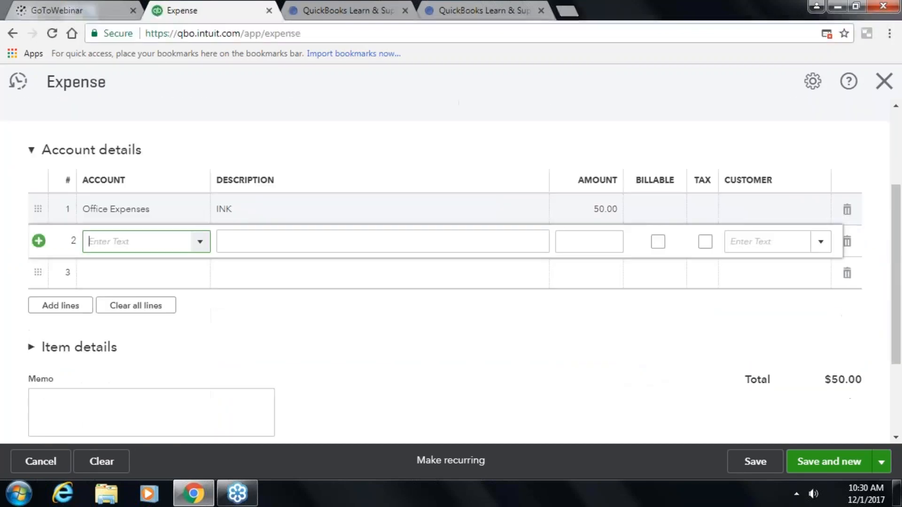
scroll(751, 367, "up", 2)
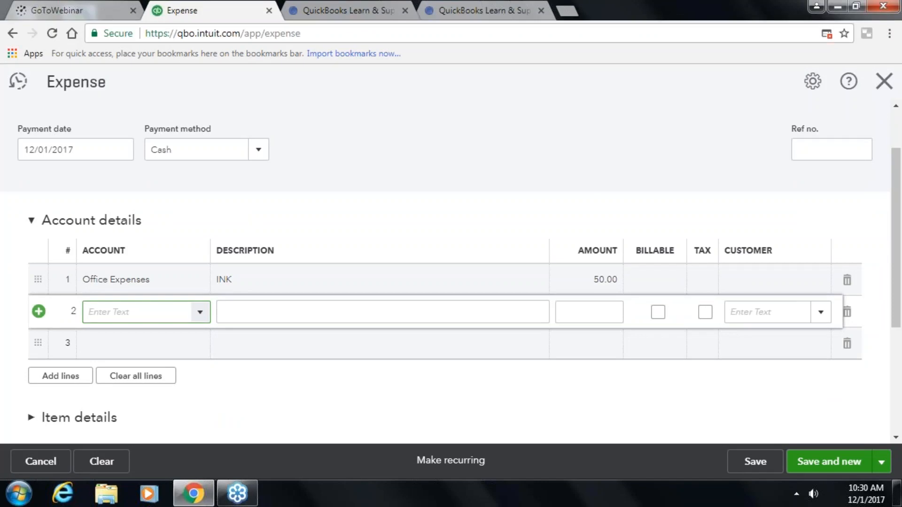
scroll(738, 425, "down", 3)
left_click(879, 470)
- Save and close the $50.00 Wal-Mart expense, then open the + New menu
left_click(802, 438)
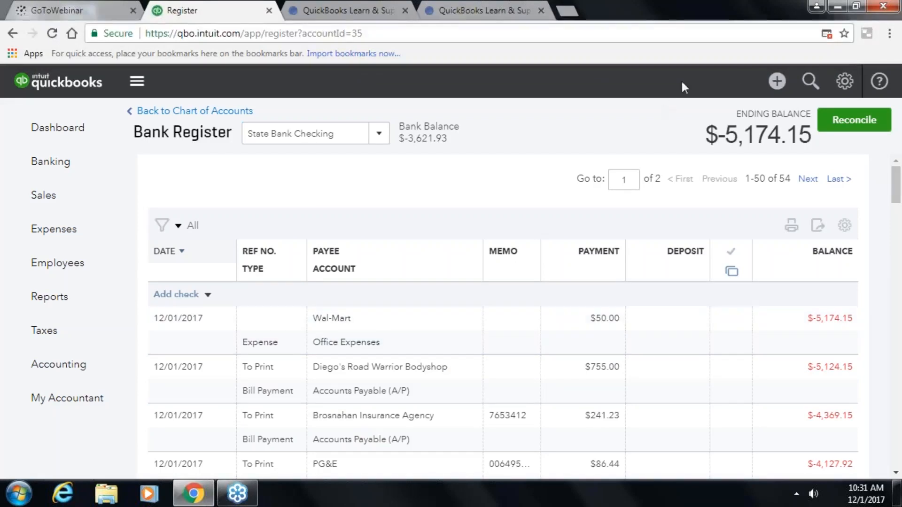
left_click(777, 81)
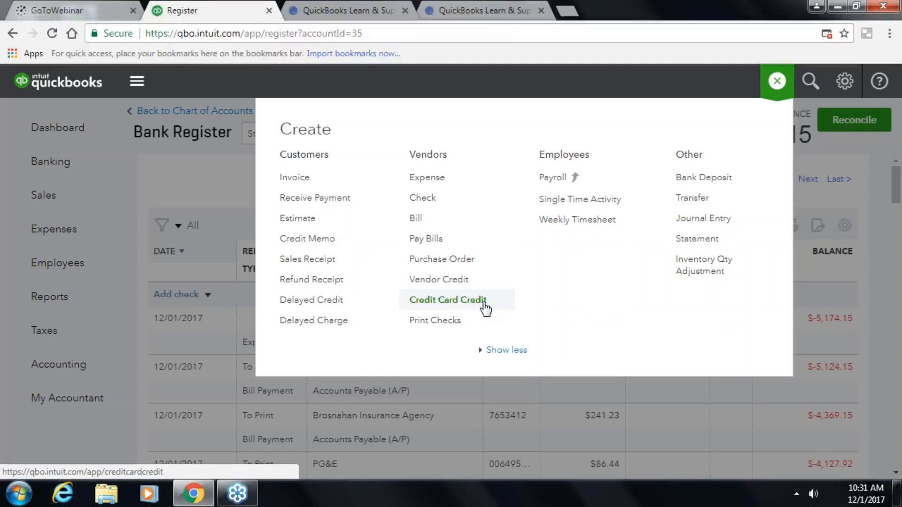
- Start the Print Checks setup from the Create menu, then cancel the wizard
left_click(447, 322)
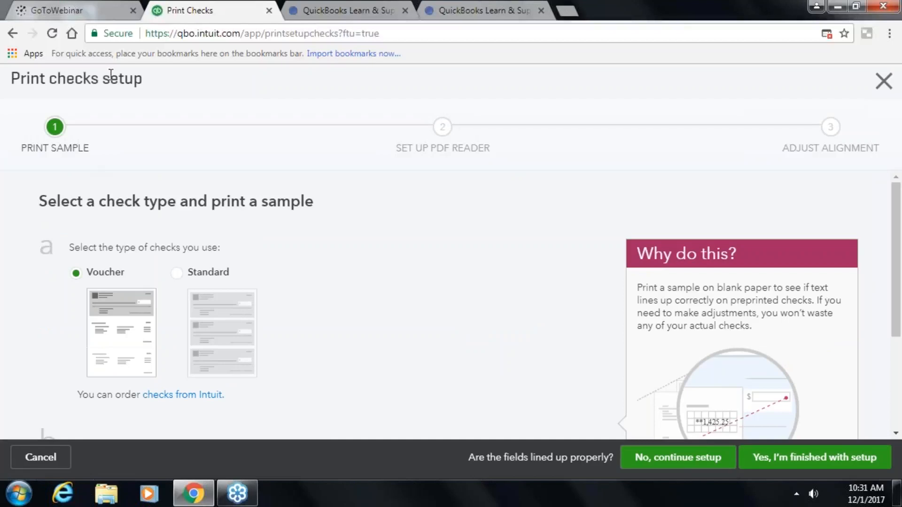
left_click(65, 469)
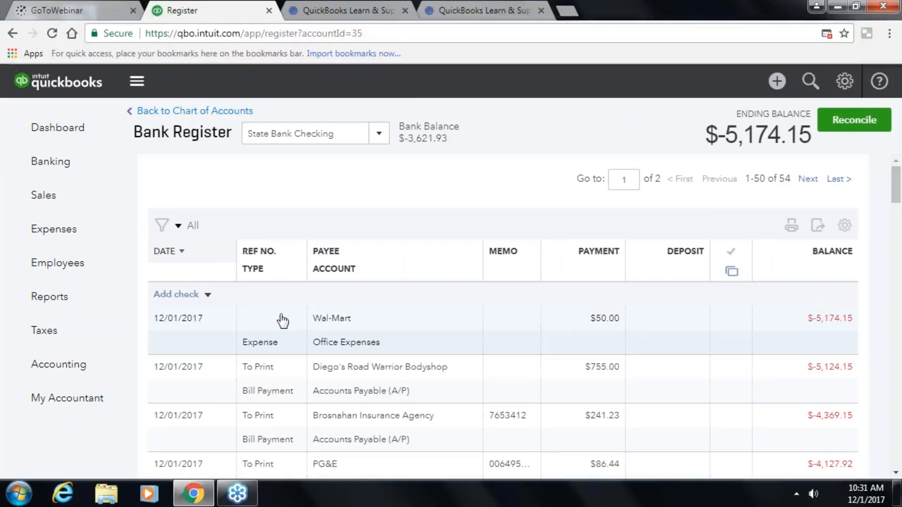
- Reopen the + New menu over the State Bank Checking register
left_click(777, 83)
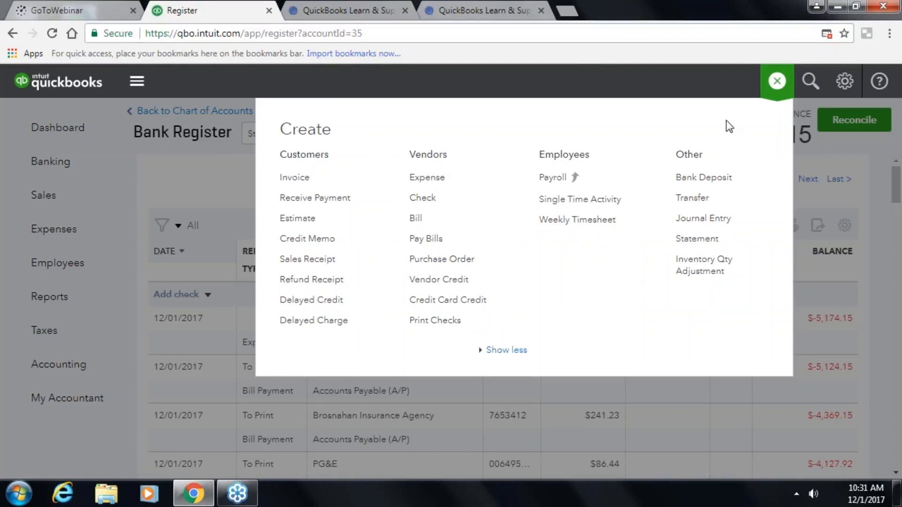
- Close the Create menu without choosing anything, leaving the State Bank Checking register visible
left_click(683, 75)
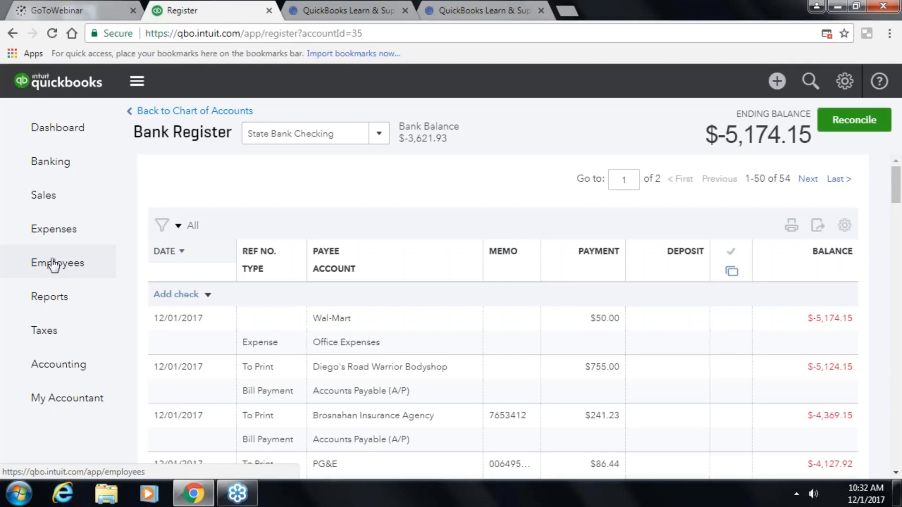
- Go to the Employees page and look over its two listed employees
left_click(54, 265)
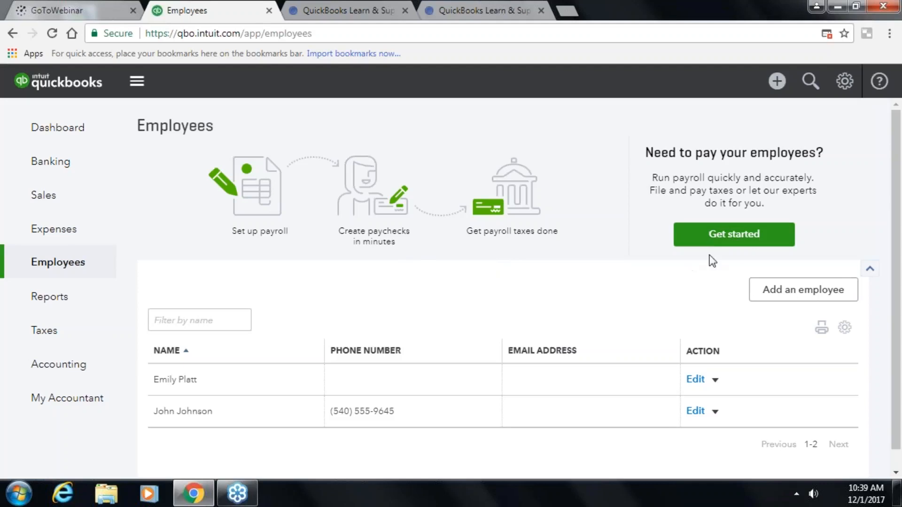
scroll(474, 284, "down", 1)
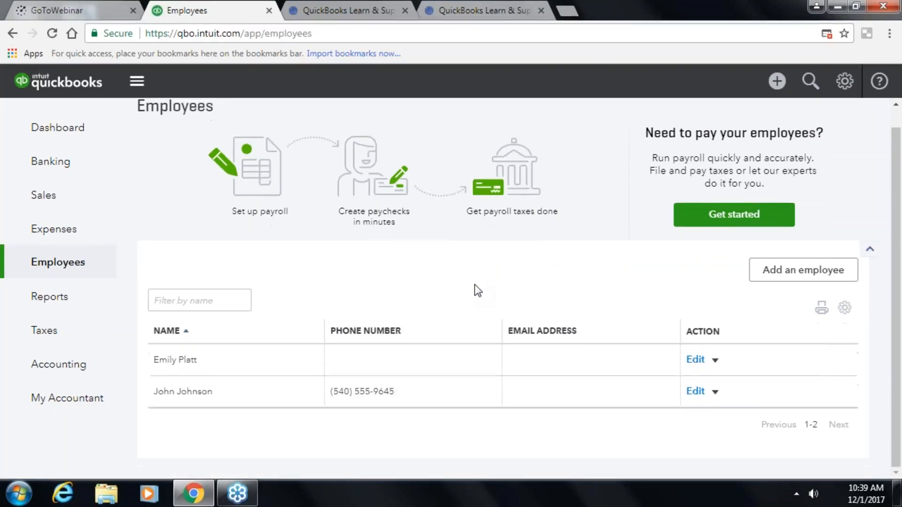
scroll(793, 294, "up", 1)
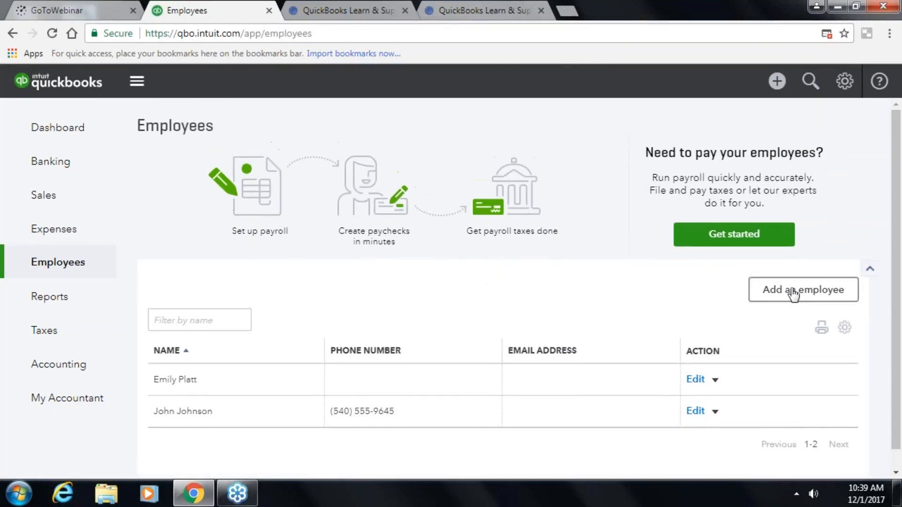
- Start adding an employee and turn on QuickBooks Payroll from the prompt
left_click(793, 292)
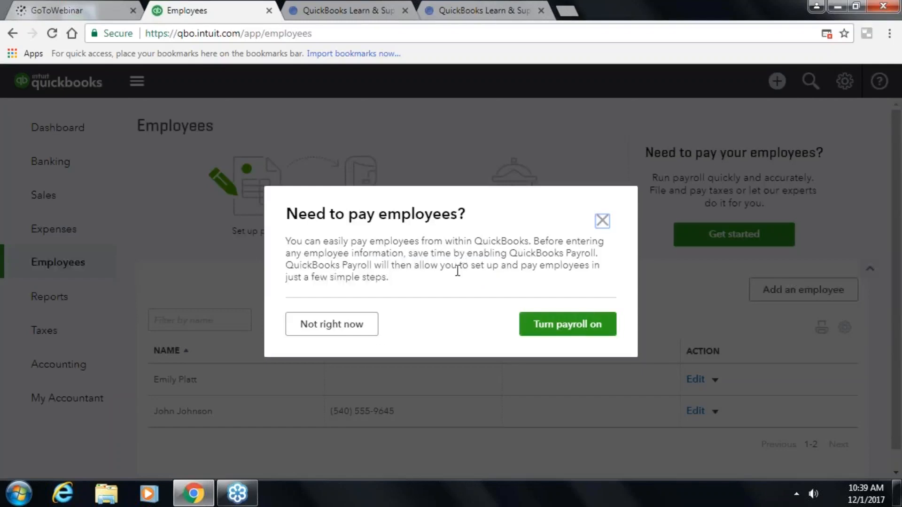
left_click(589, 329)
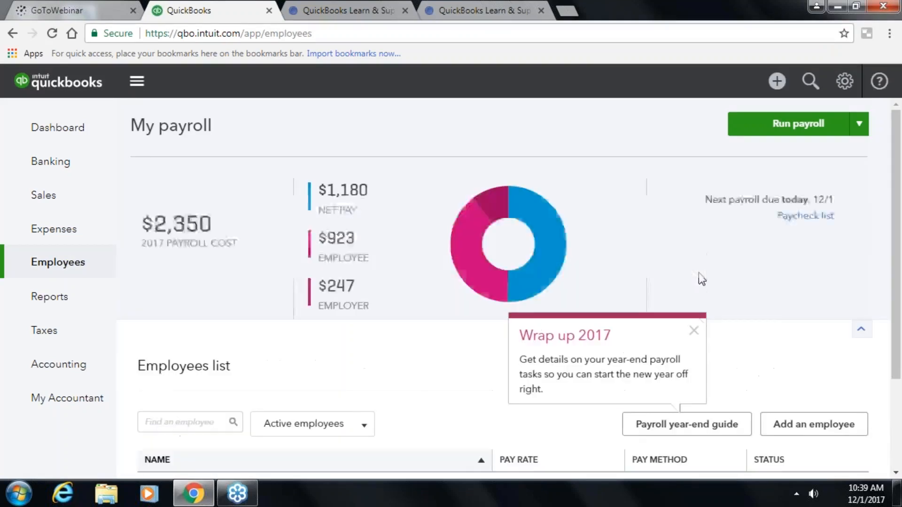
- Dismiss the Wrap up 2017 notice and look over the payroll summary
left_click(694, 331)
scroll(449, 331, "down", 3)
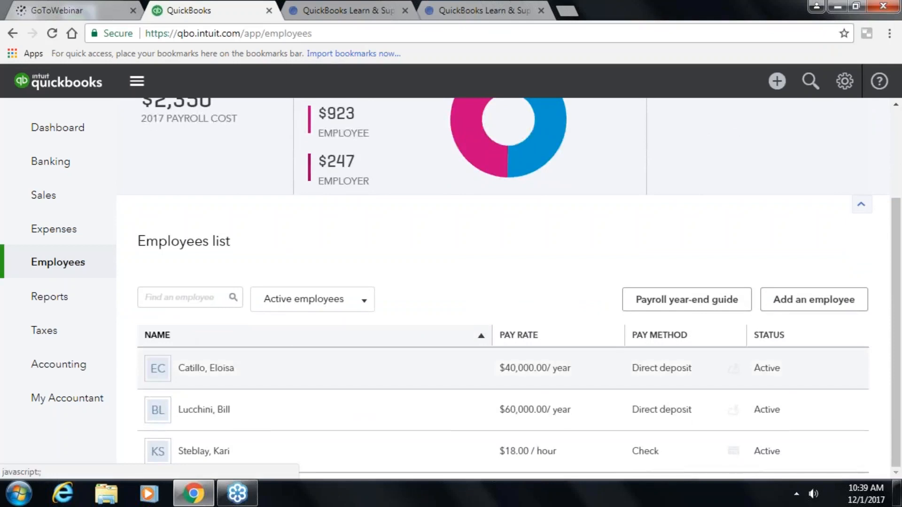
scroll(204, 396, "up", 2)
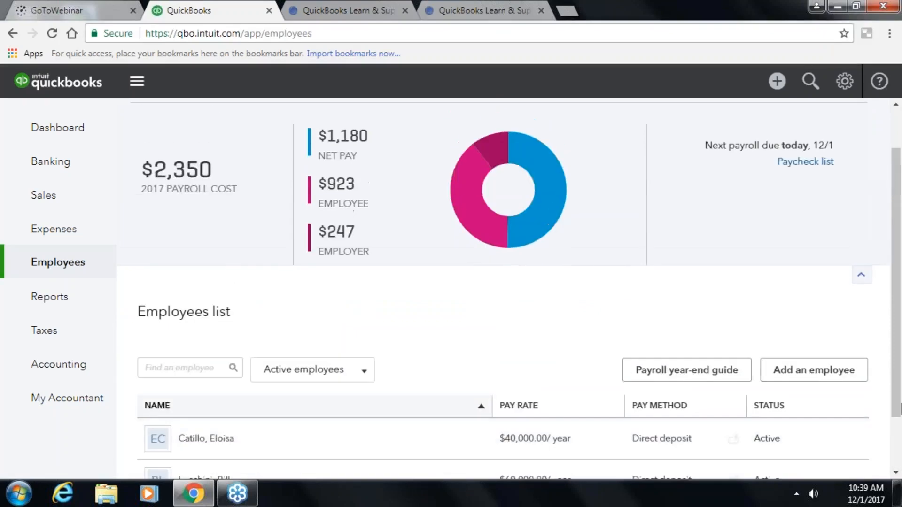
scroll(898, 383, "up", 2)
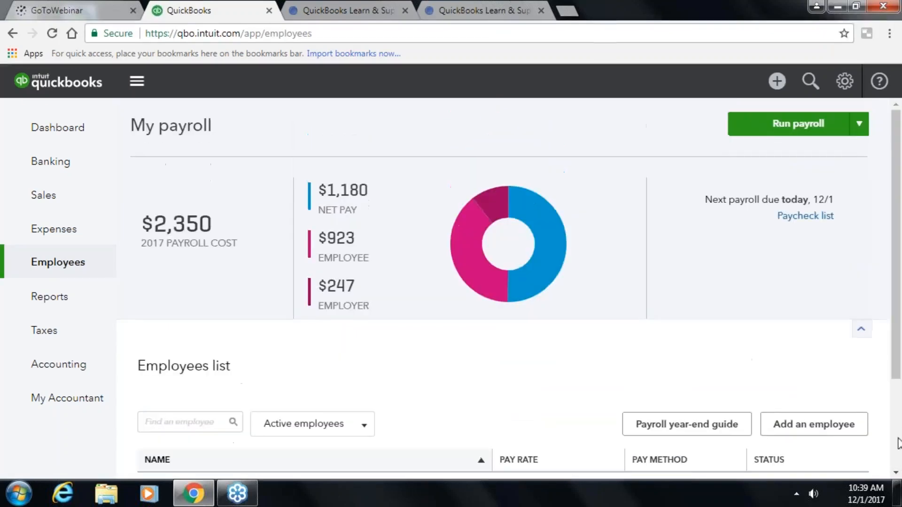
scroll(898, 402, "down", 1)
scroll(897, 402, "down", 2)
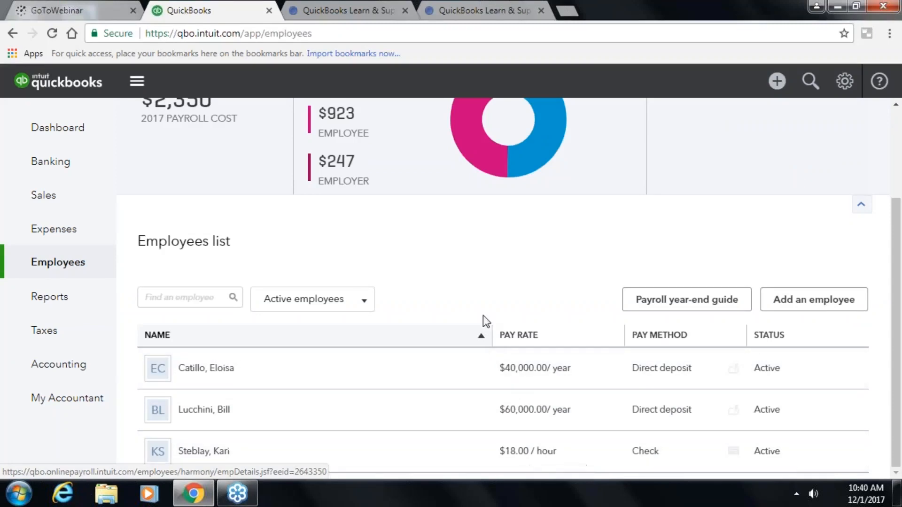
- Show all employees in the list, including those not on payroll
left_click(365, 305)
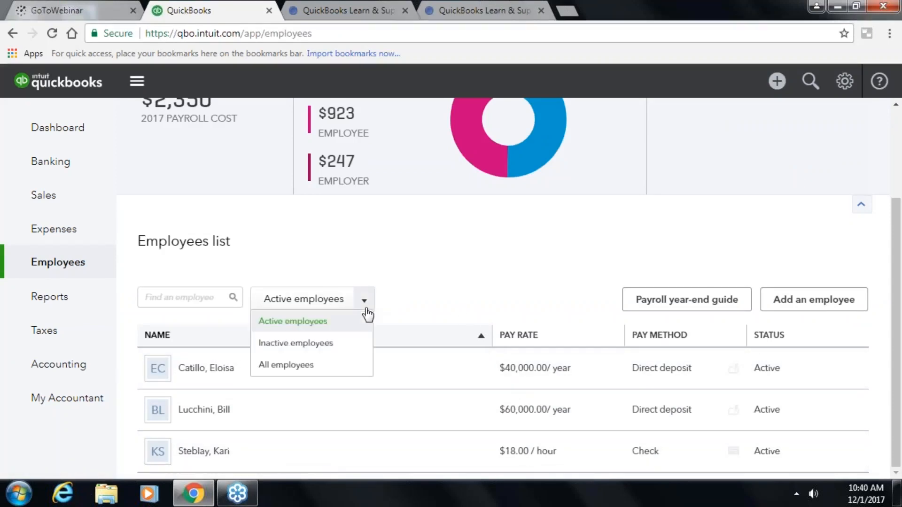
left_click(347, 365)
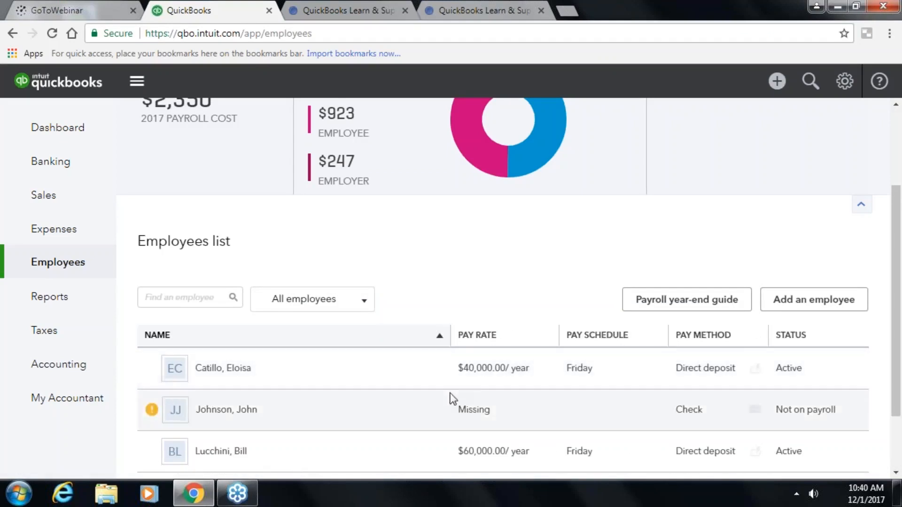
scroll(688, 383, "down", 2)
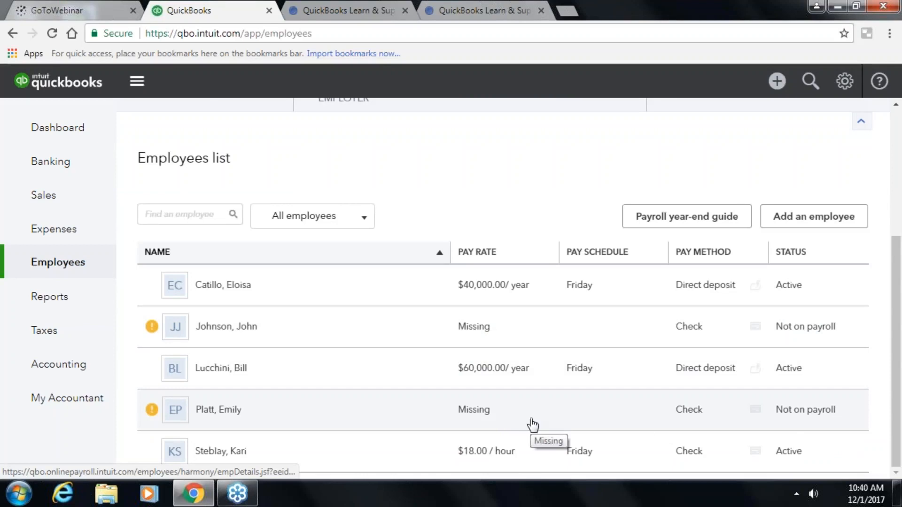
scroll(419, 382, "up", 5)
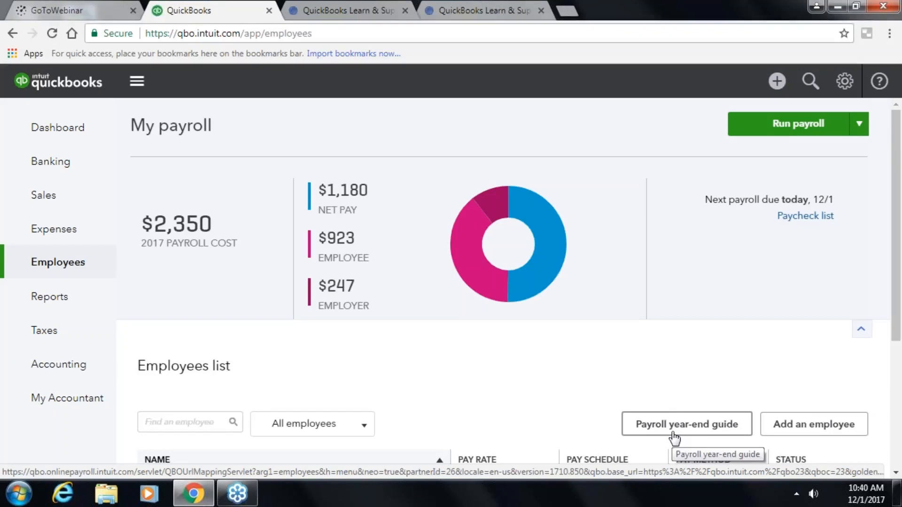
scroll(675, 439, "down", 1)
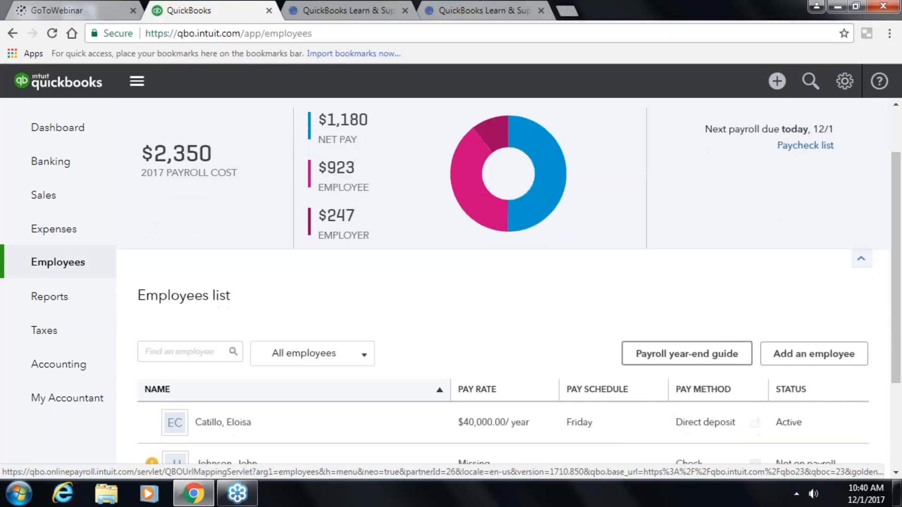
- Add a new employee with their first name, middle initial and last name, then open the W-4 form
left_click(764, 354)
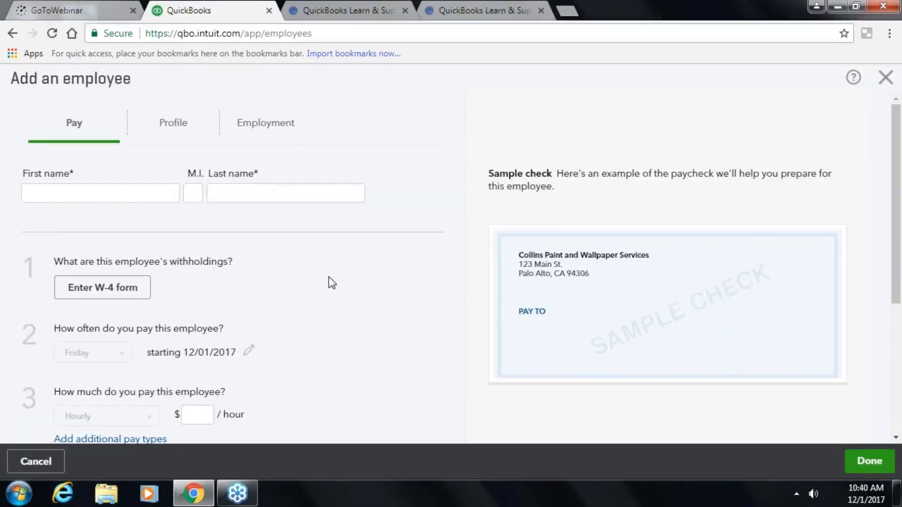
left_click(111, 194)
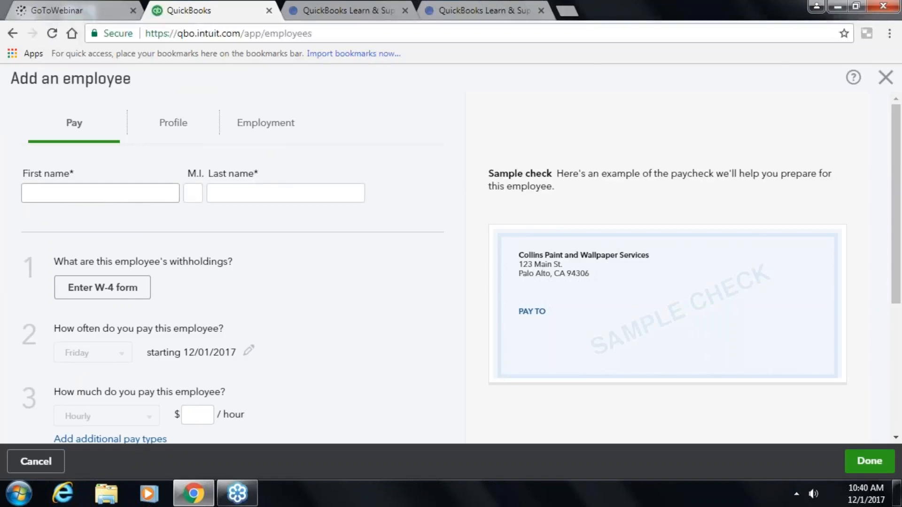
key("Tab")
key("Tab")
key("Tab")
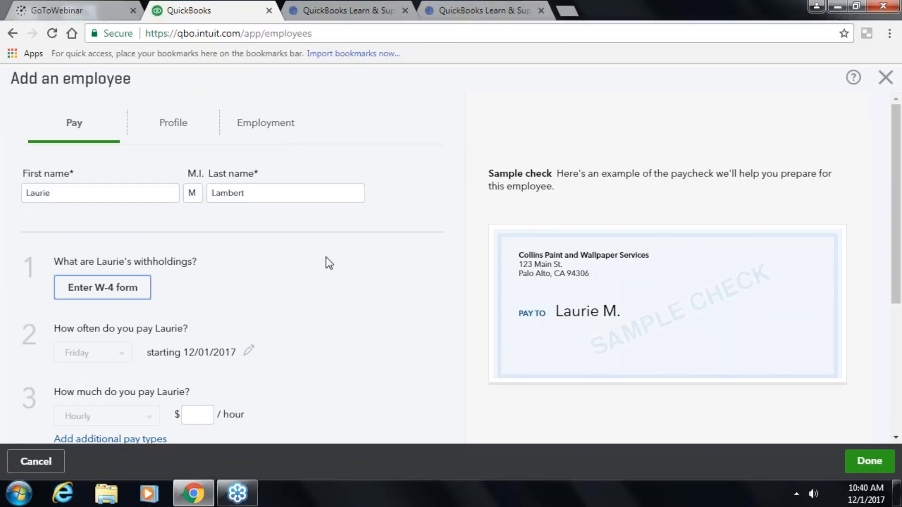
left_click(111, 298)
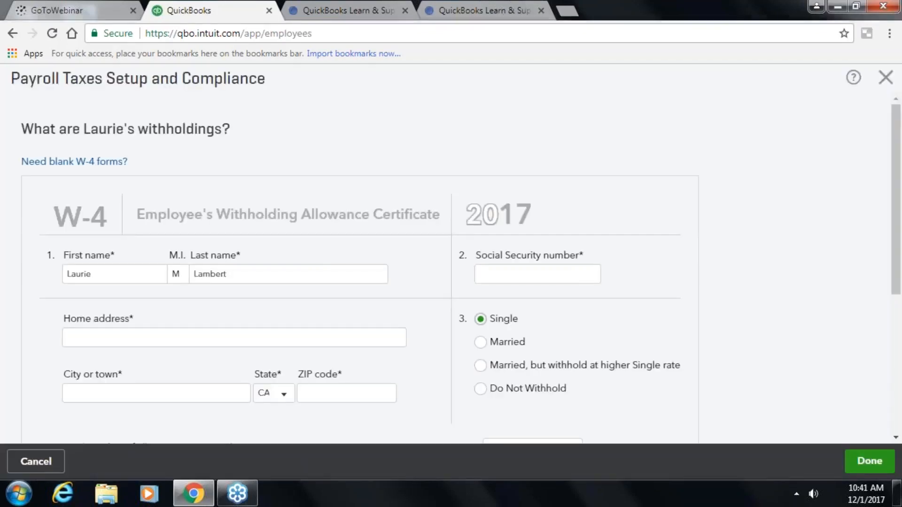
- Enter the employee's Social Security number, street address and ZIP code on the W-4
left_click(513, 271)
type("3")
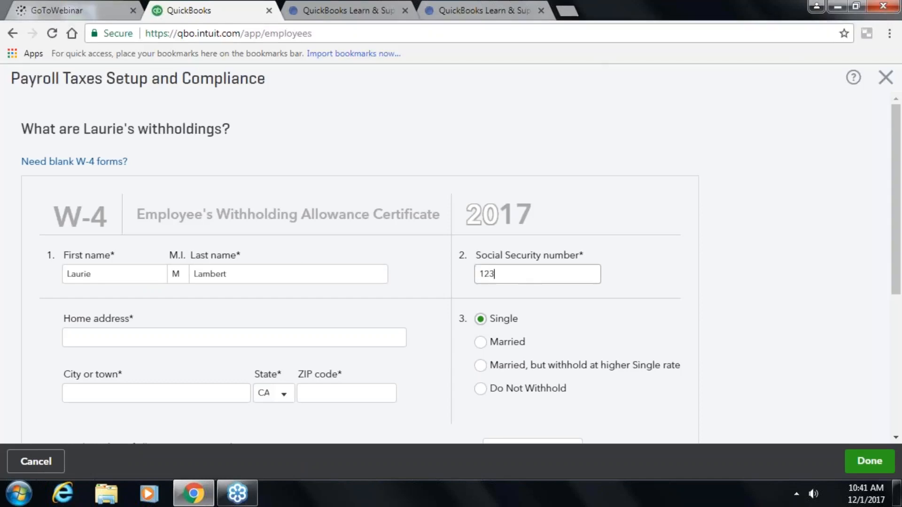
type("-45-6789")
key("Tab")
type("123")
key("Tab")
key("shift+Tab")
type("123 Main St")
key("Tab")
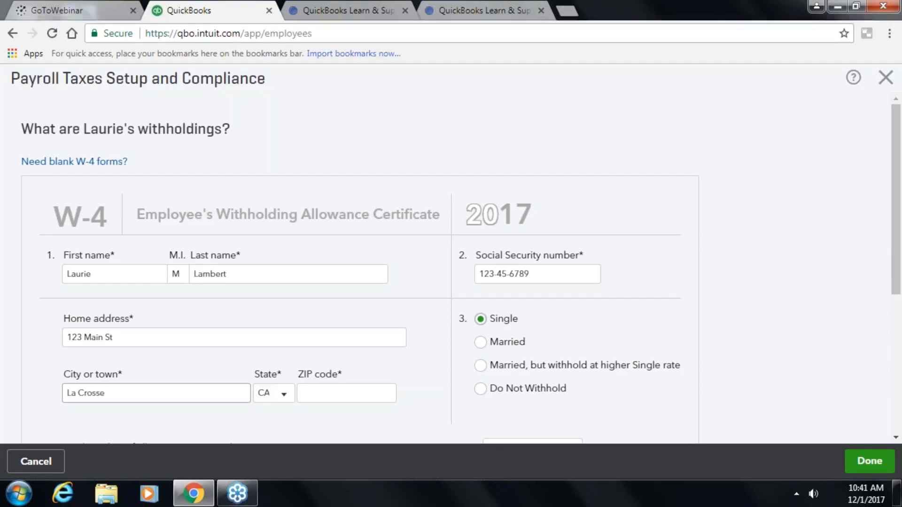
key("Tab")
key("Tab")
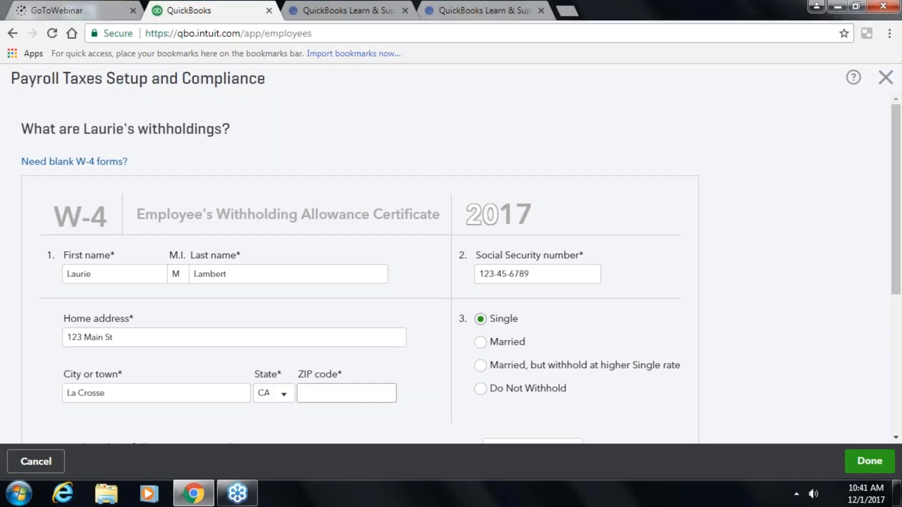
type("55555")
key("Tab")
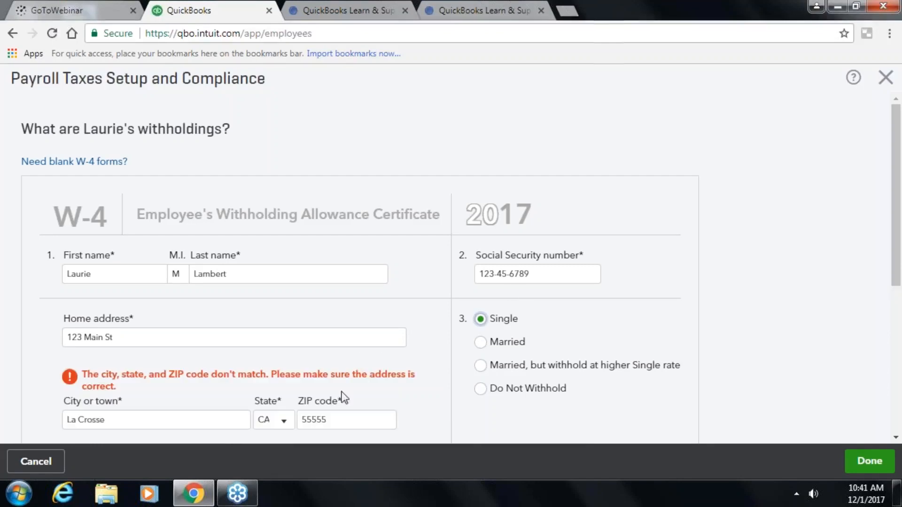
- Set the state to WI and retype the matching ZIP code to clear the address error
double_click(337, 422)
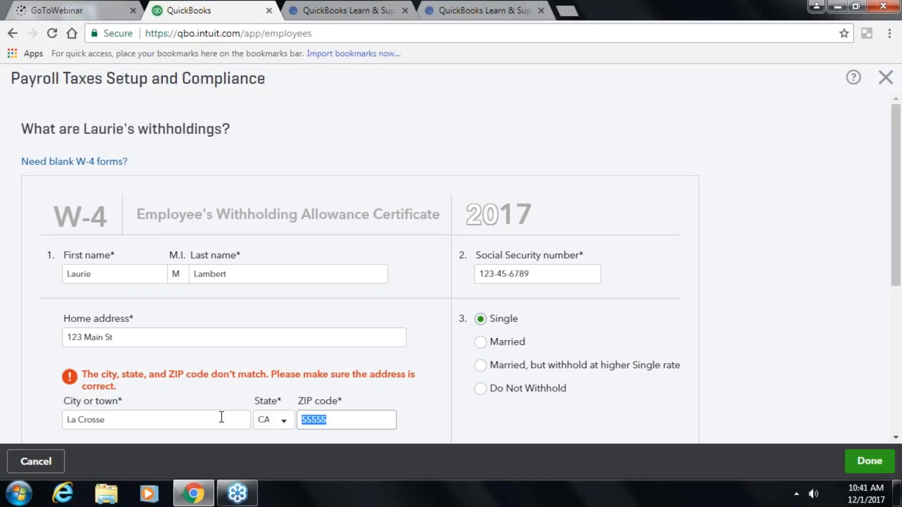
left_click(221, 417)
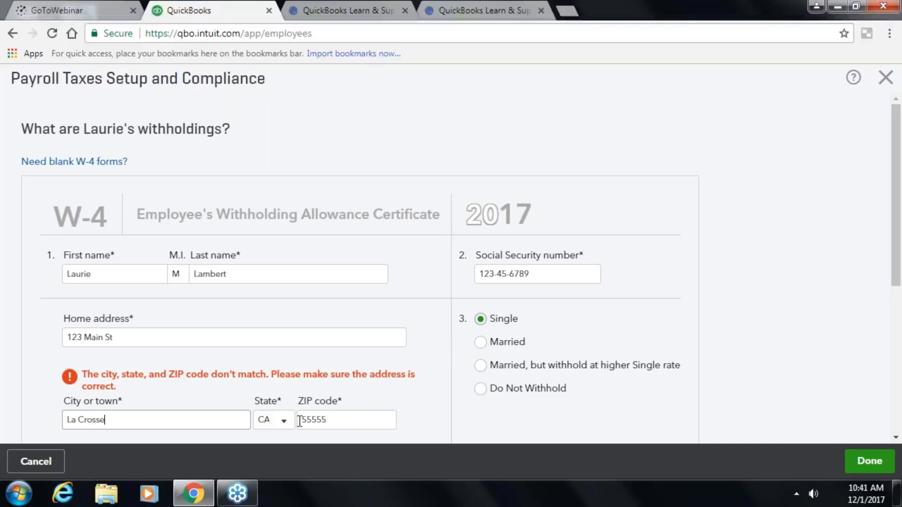
left_click(286, 422)
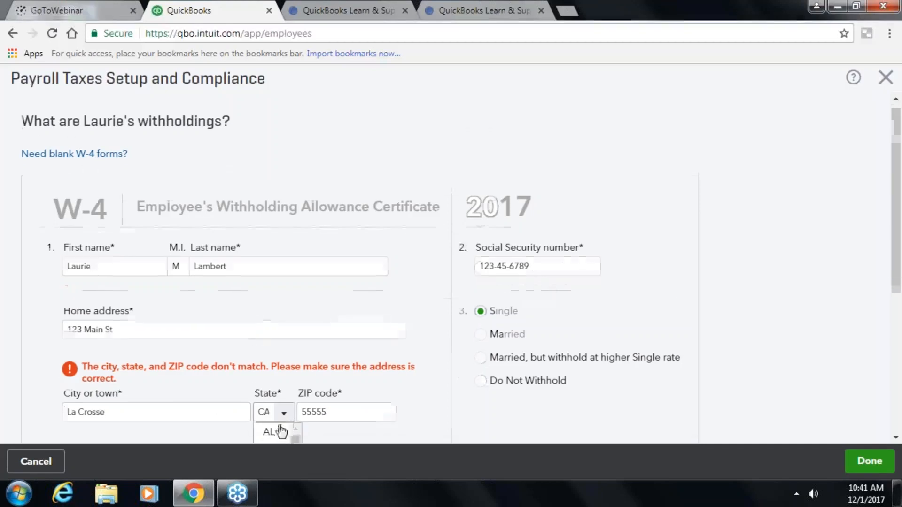
scroll(280, 428, "down", 10)
scroll(274, 396, "down", 4)
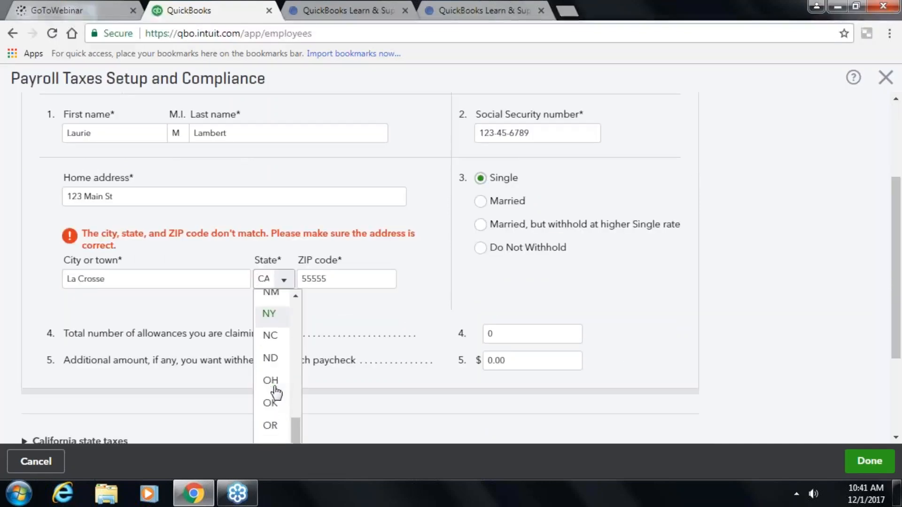
scroll(276, 393, "down", 3)
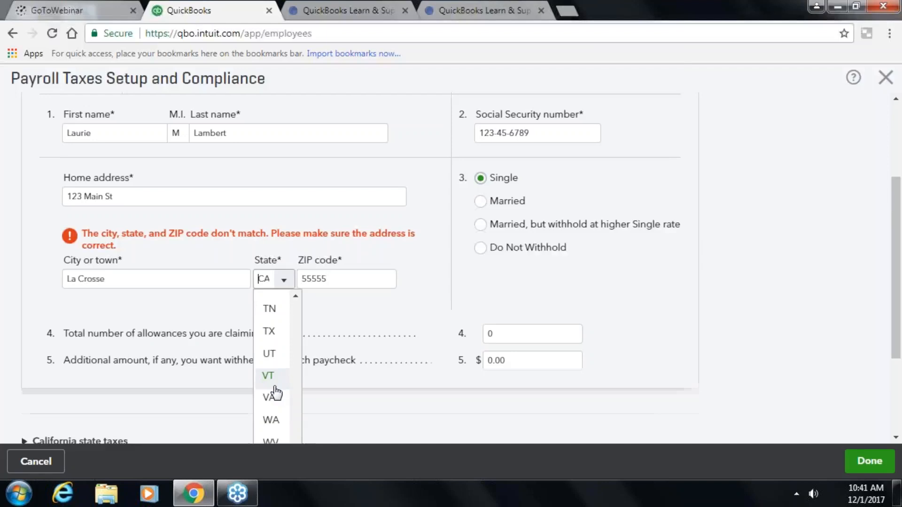
scroll(276, 393, "down", 2)
left_click(272, 394)
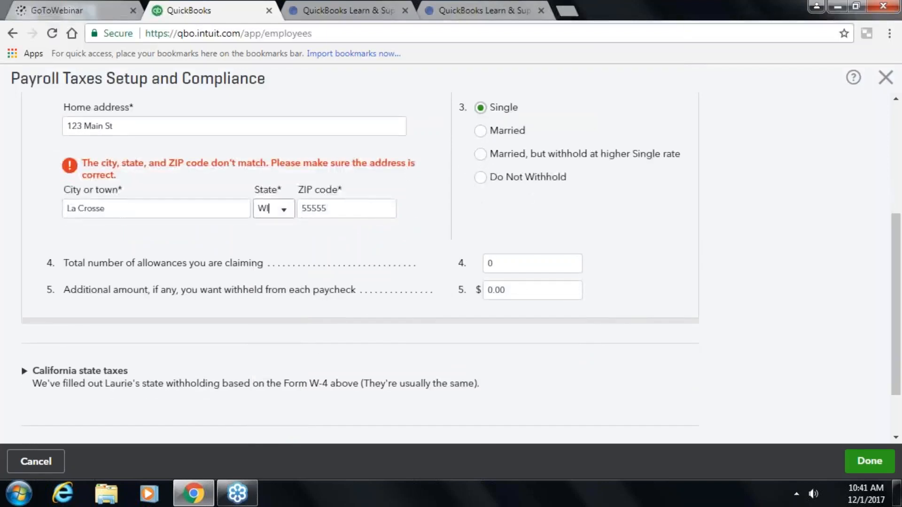
key("Tab")
type("54601")
key("Tab")
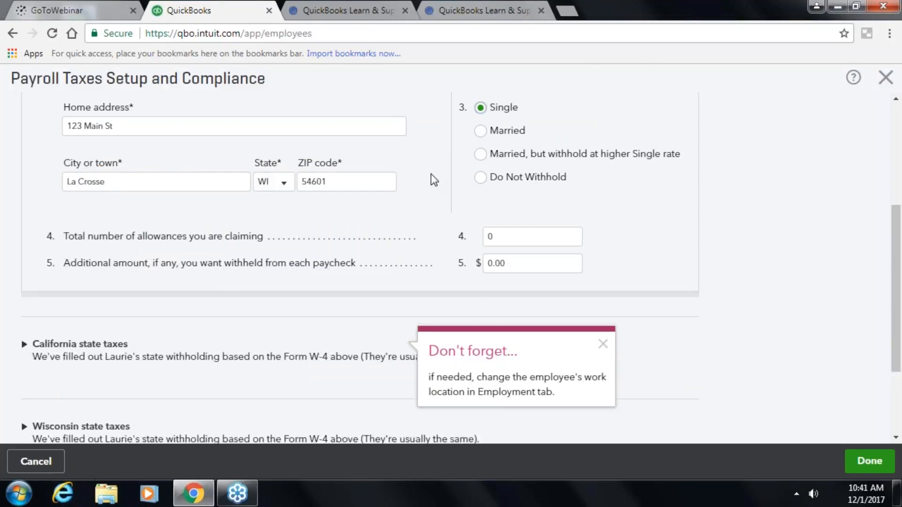
left_click(487, 136)
left_click(503, 236)
double_click(490, 236)
type("2")
key("Tab")
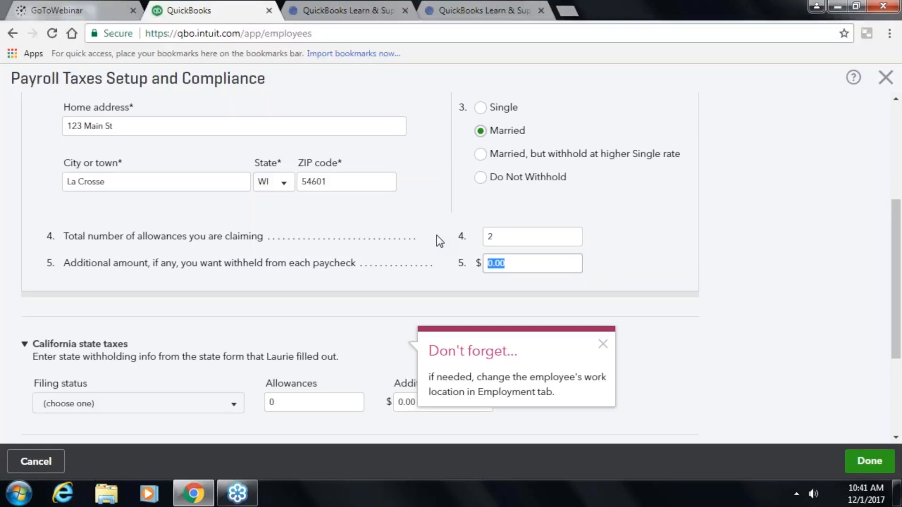
type("0.00")
key("BackSpace")
key("BackSpace")
key("BackSpace")
key("BackSpace")
type("10.00")
key("Tab")
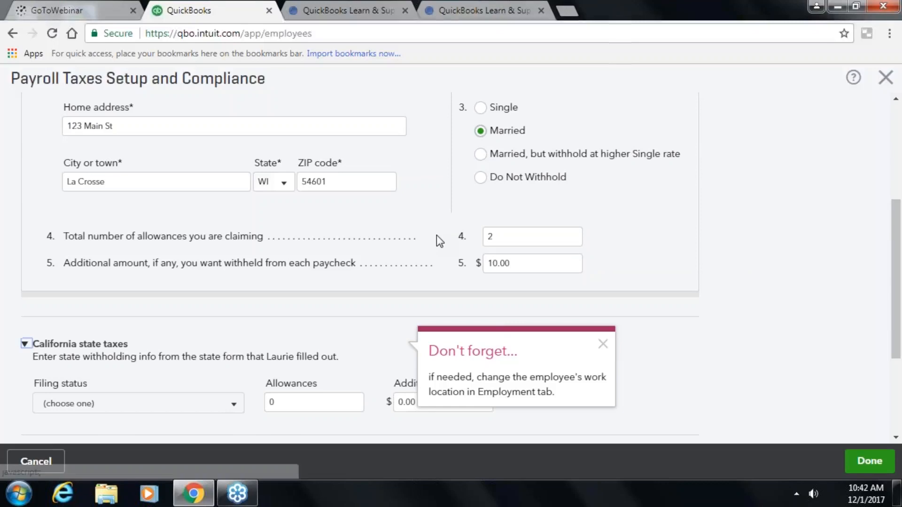
left_click(603, 345)
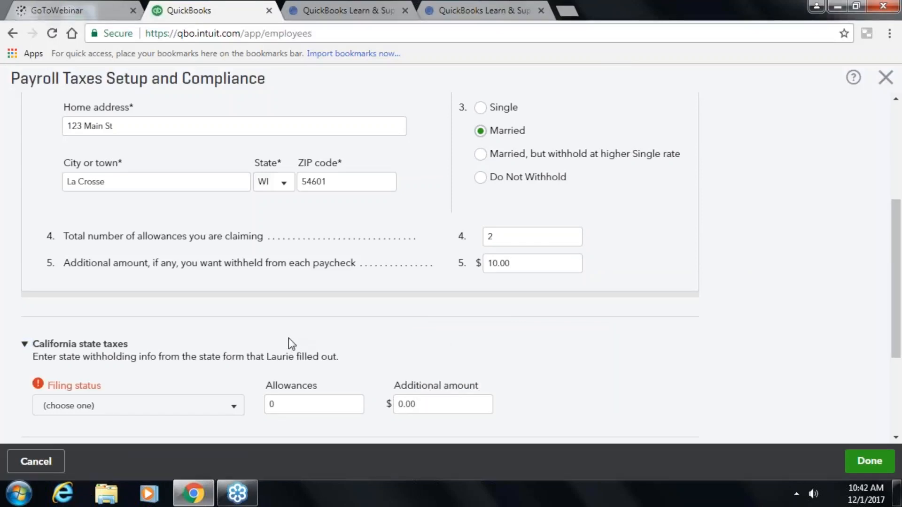
scroll(190, 342, "down", 2)
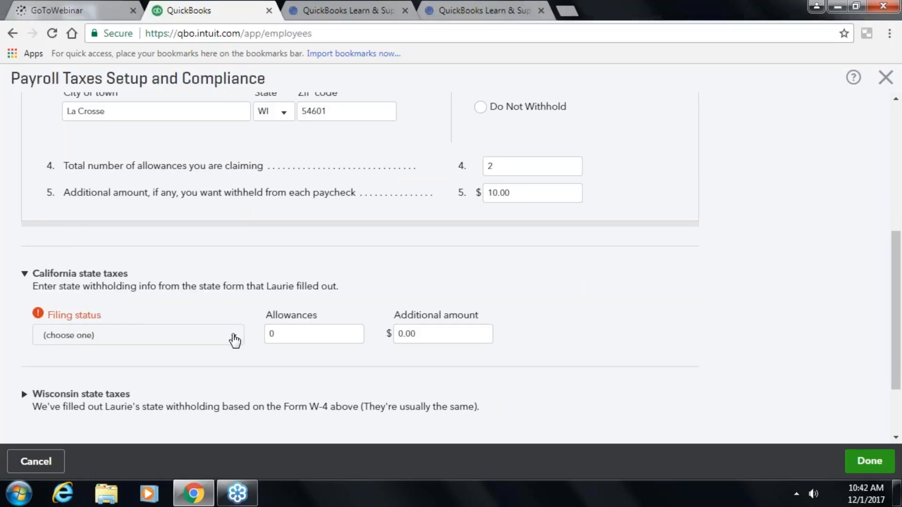
left_click(207, 339)
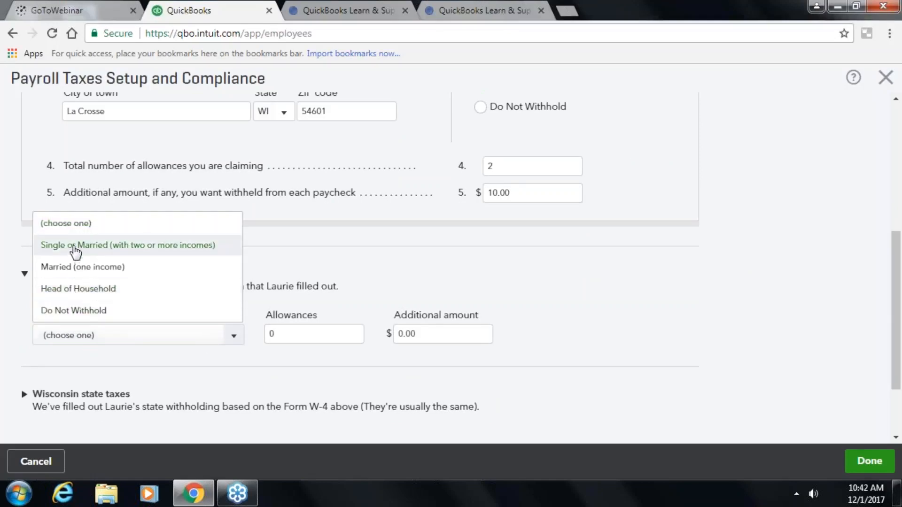
left_click(77, 249)
left_click(272, 332)
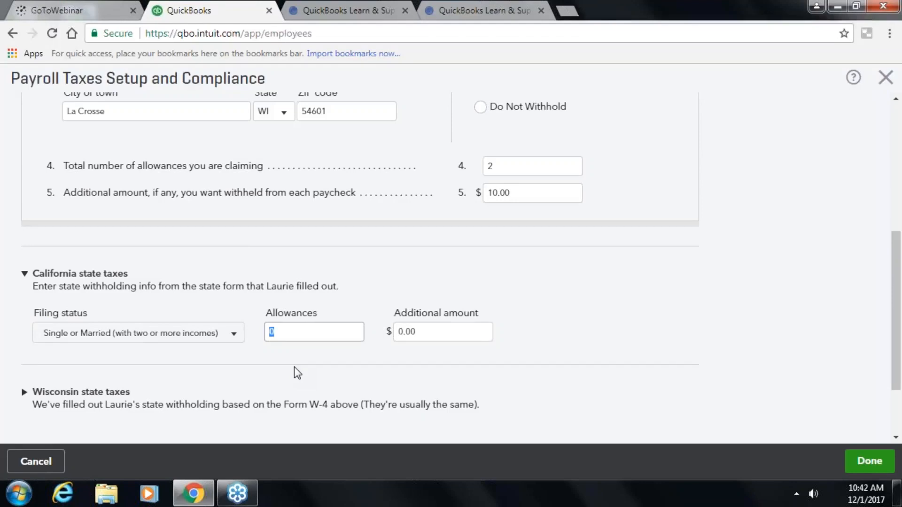
left_click(428, 332)
left_click(328, 332)
left_click(232, 336)
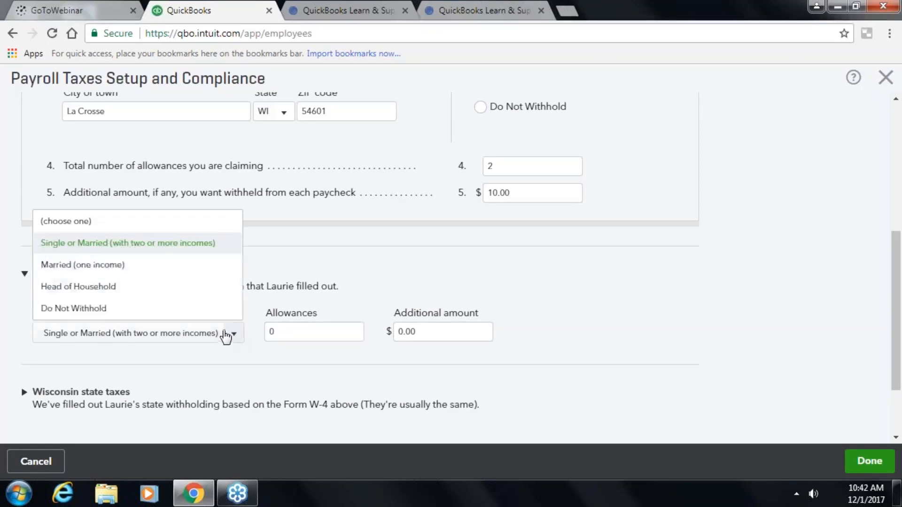
left_click(125, 266)
left_click(296, 331)
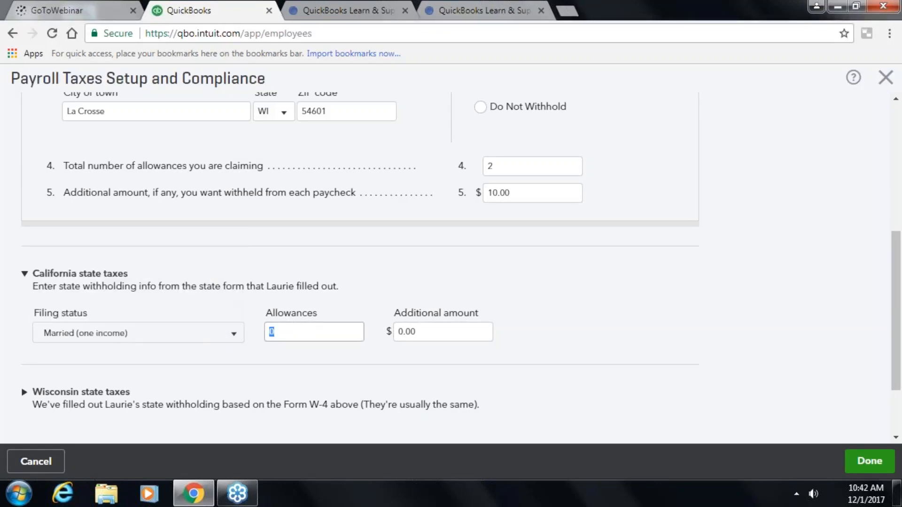
left_click(233, 334)
scroll(183, 238, "up", 1)
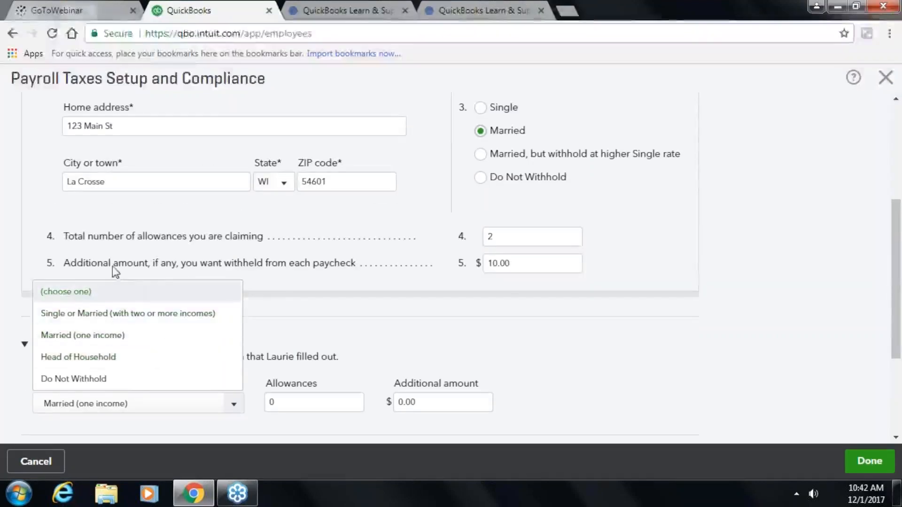
left_click(123, 337)
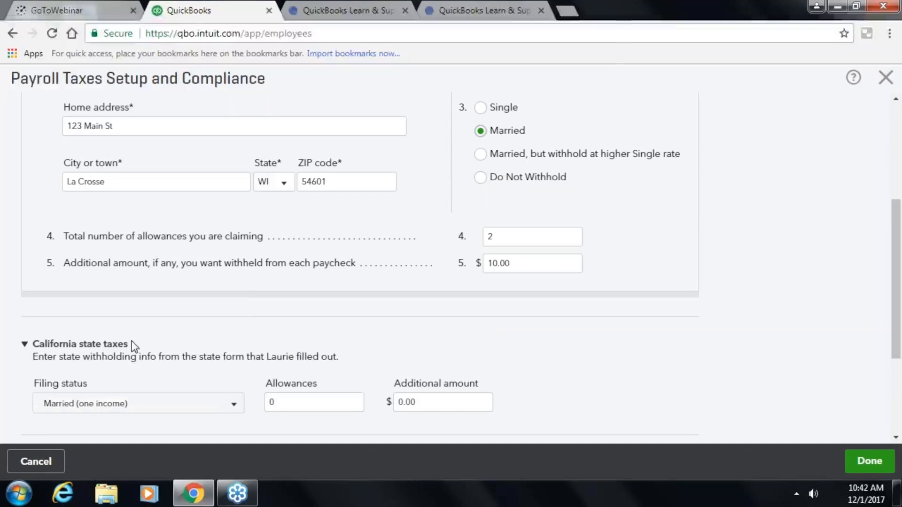
double_click(431, 398)
type("5.00")
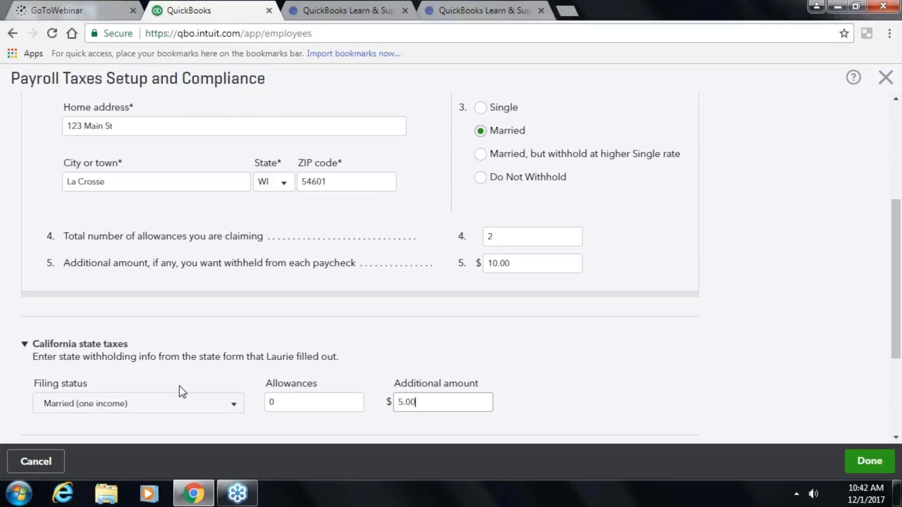
key("Tab")
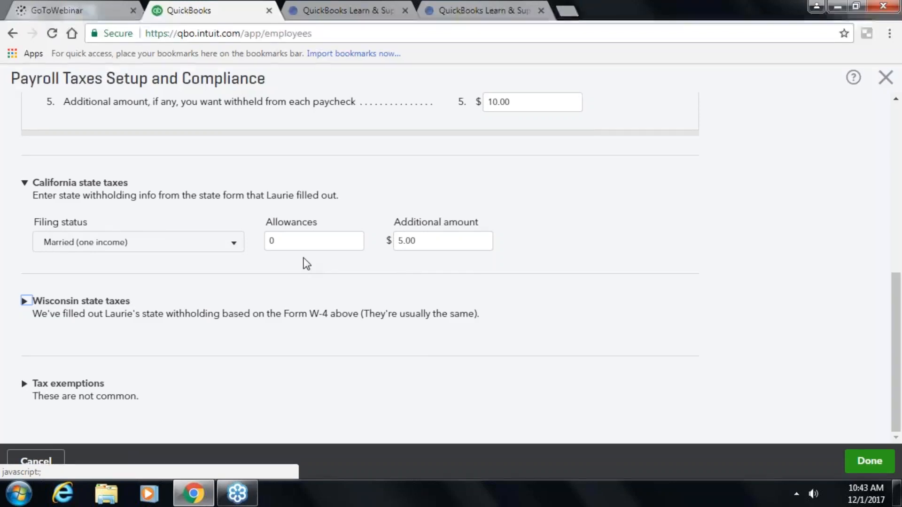
scroll(306, 263, "up", 6)
scroll(303, 262, "down", 4)
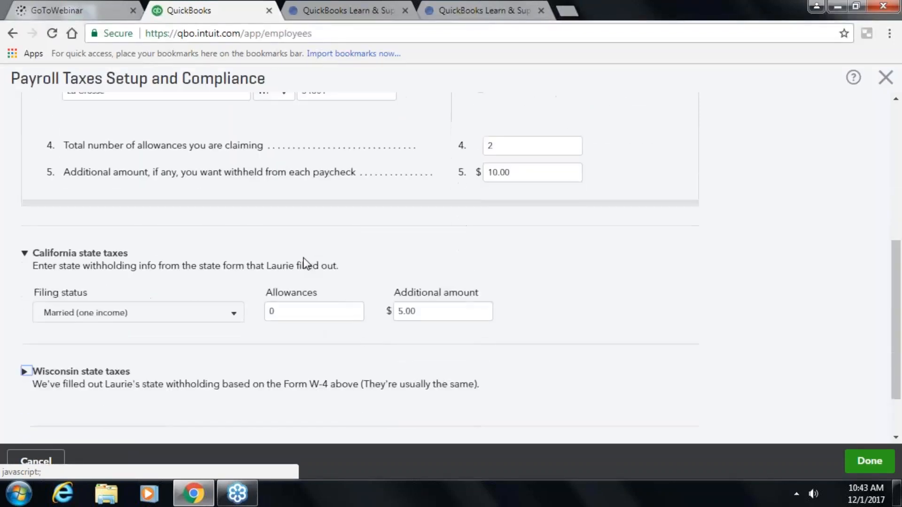
scroll(303, 263, "down", 2)
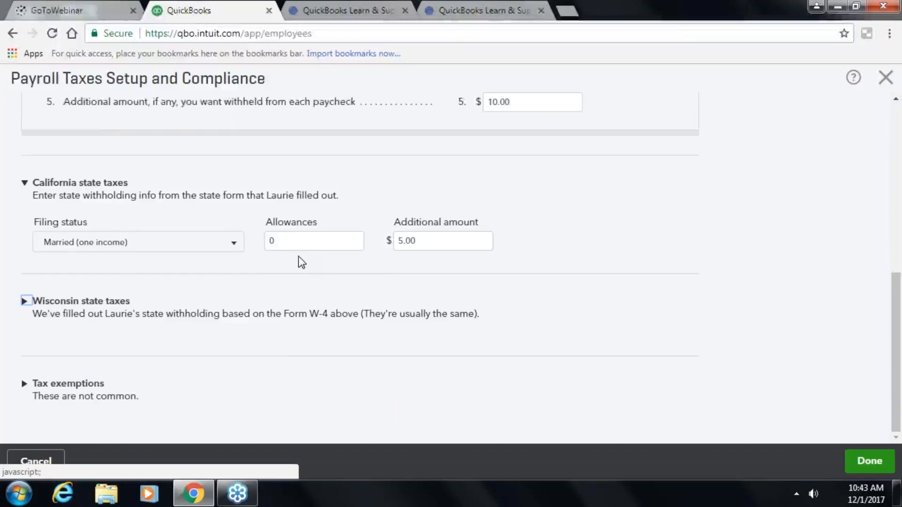
scroll(298, 261, "up", 6)
scroll(296, 260, "down", 1)
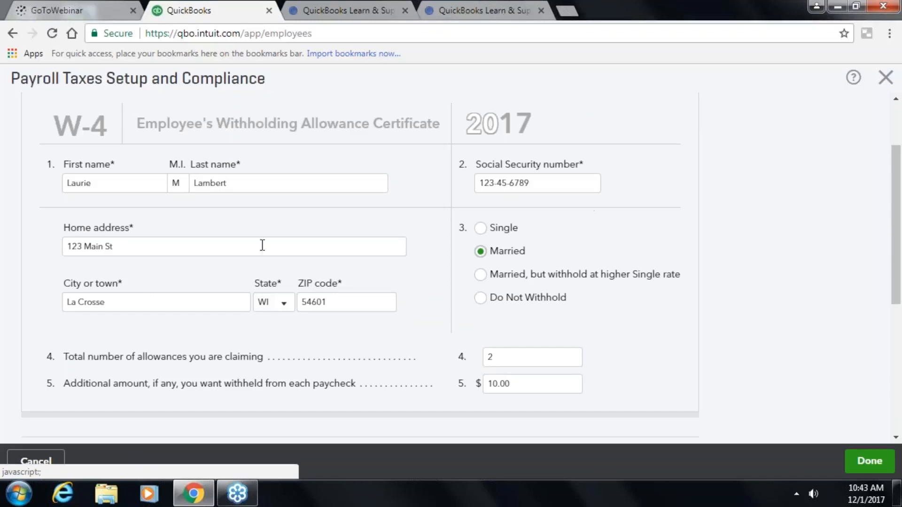
scroll(262, 245, "down", 6)
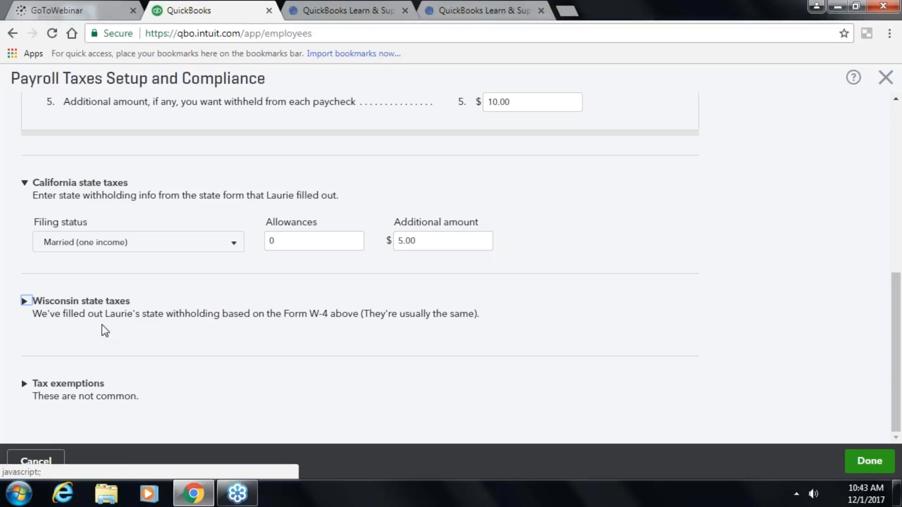
- Give Wisconsin state withholding 1 allowance and submit the payroll tax details
left_click(29, 306)
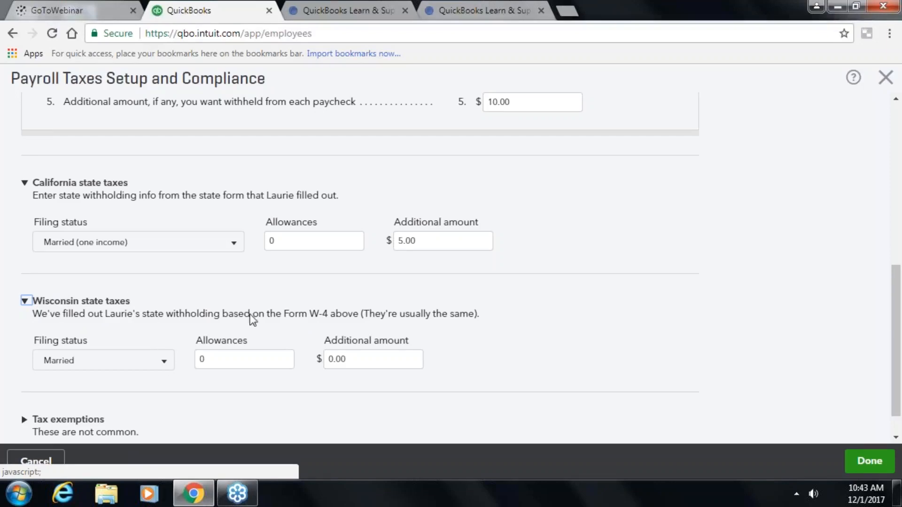
left_click(218, 363)
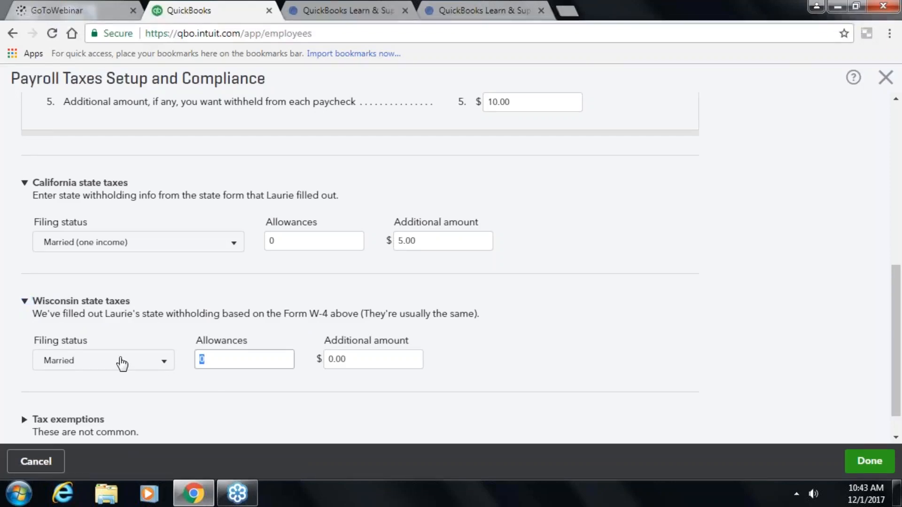
type("1")
key("Tab")
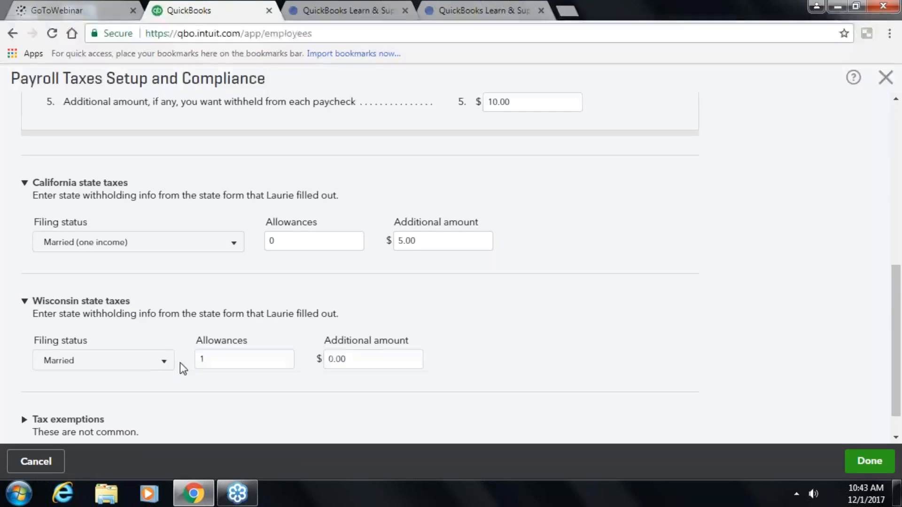
scroll(176, 365, "down", 1)
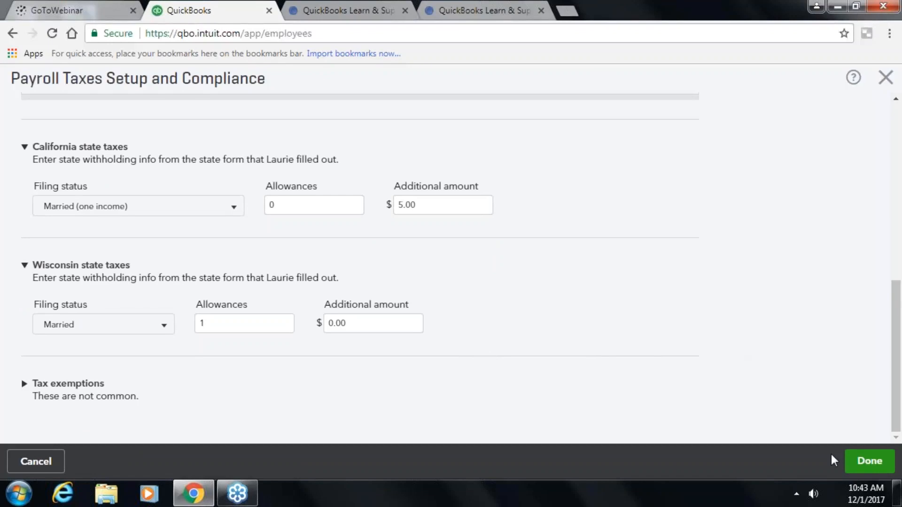
left_click(869, 462)
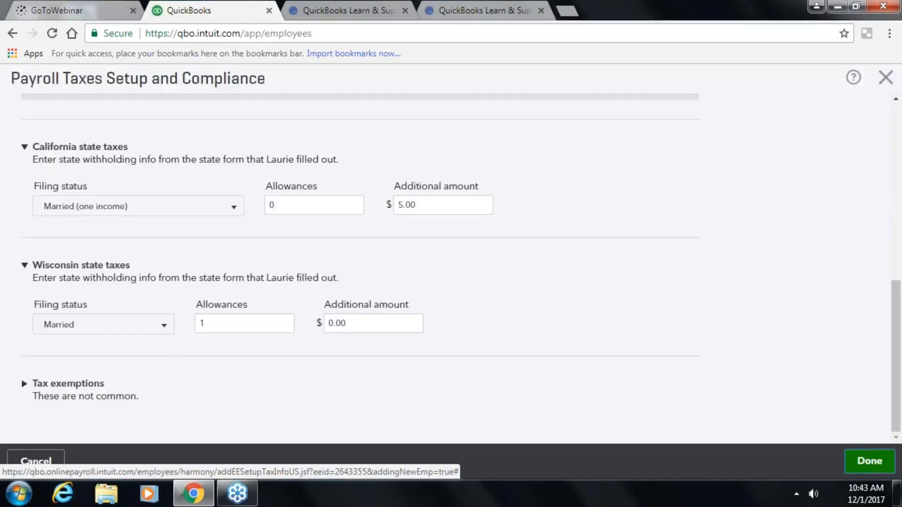
- Enter a Social Security number on the W-4 and try submitting the tax details
left_click(869, 462)
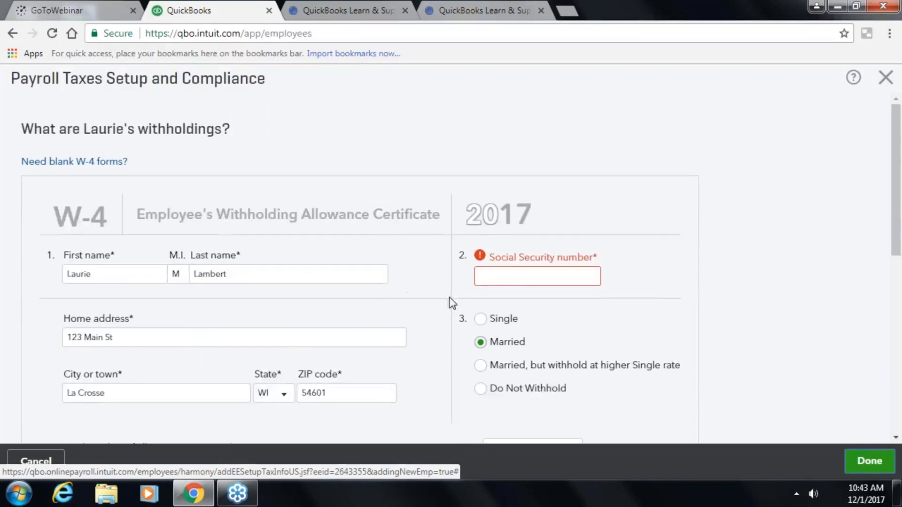
left_click(514, 276)
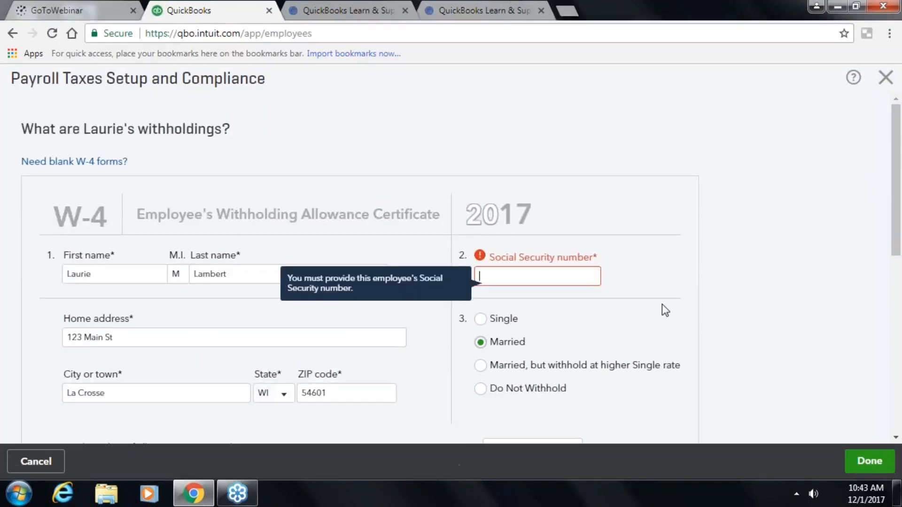
type("123-45-6789")
scroll(753, 315, "down", 2)
left_click(869, 463)
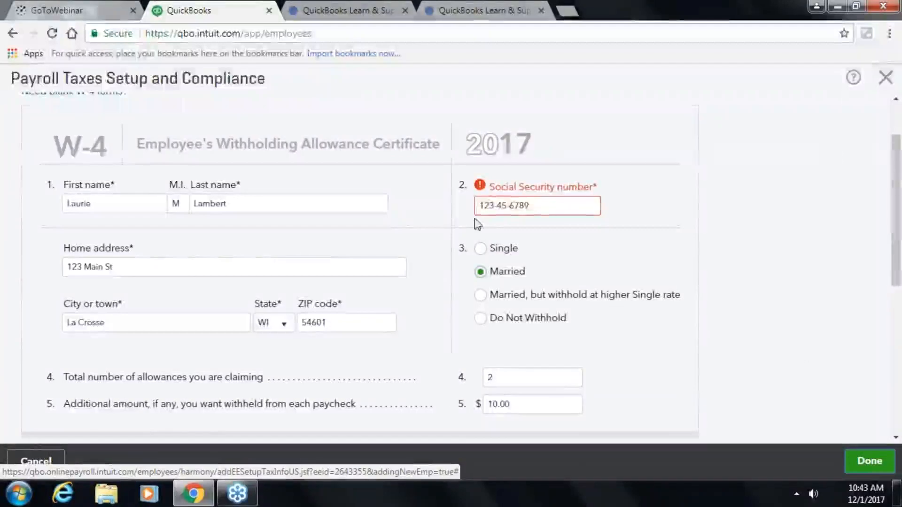
- Overwrite the invalid number with a valid Social Security number and save the withholdings
left_click_drag(531, 207, 475, 207)
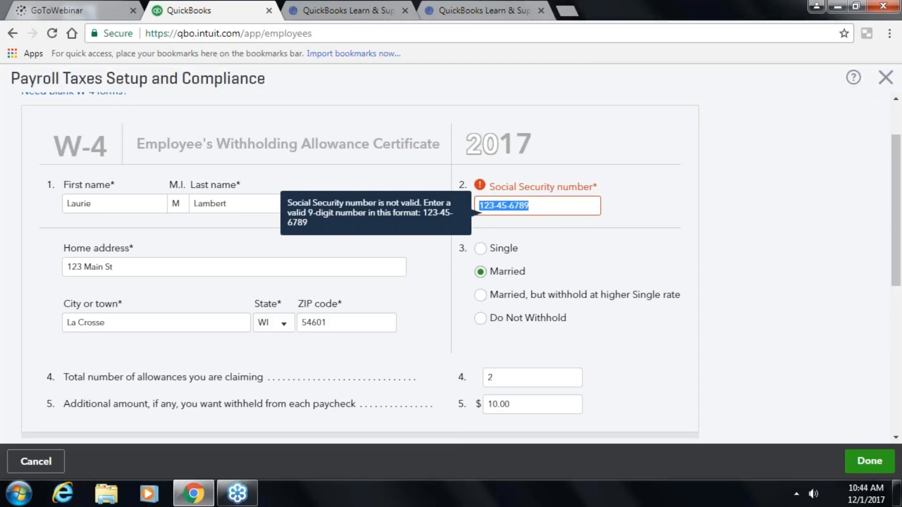
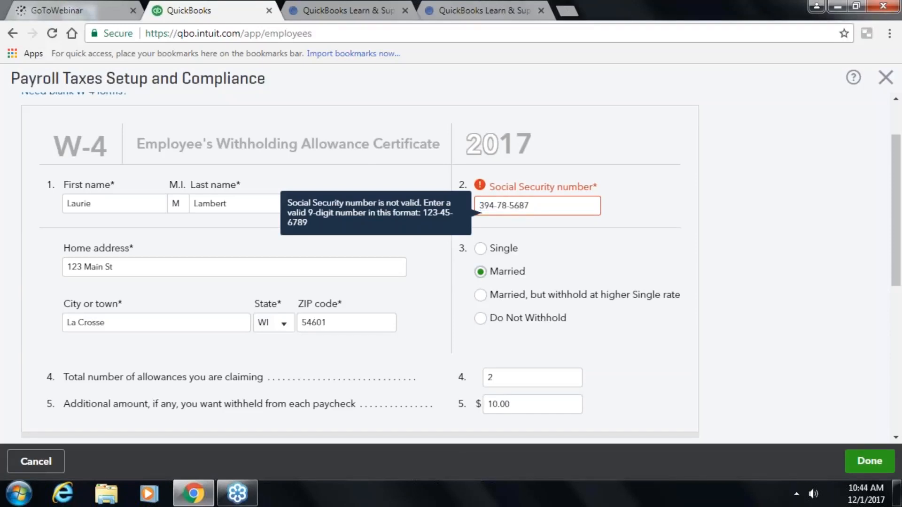
key("Tab")
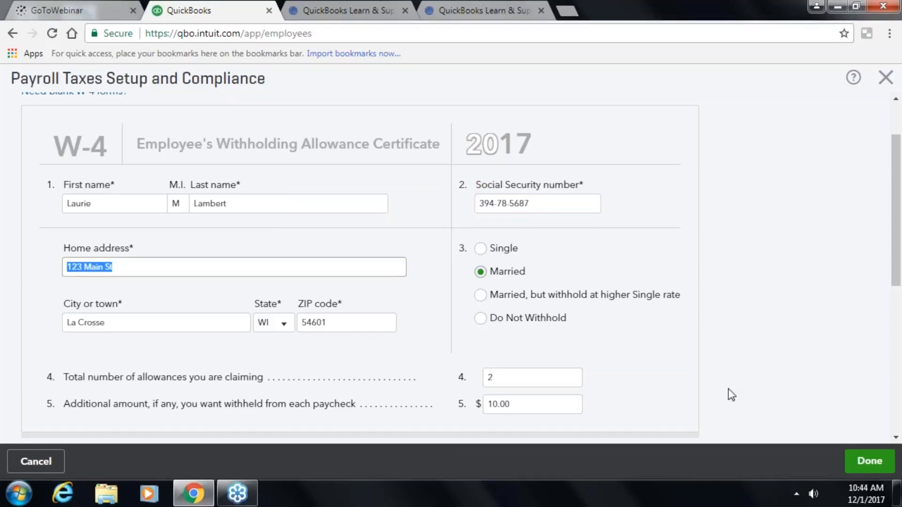
left_click(866, 463)
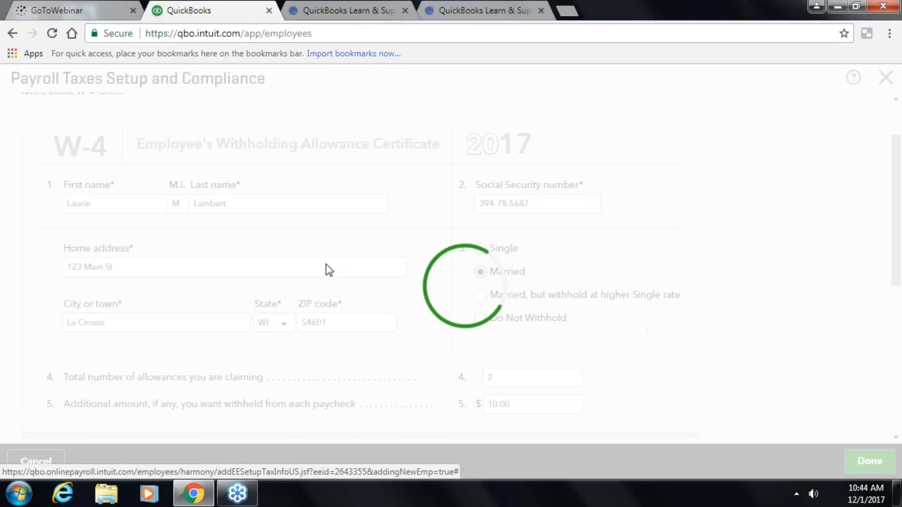
- Review the saved Married, 2-allowance withholdings and close Payroll Taxes Setup and Compliance
scroll(377, 219, "down", 1)
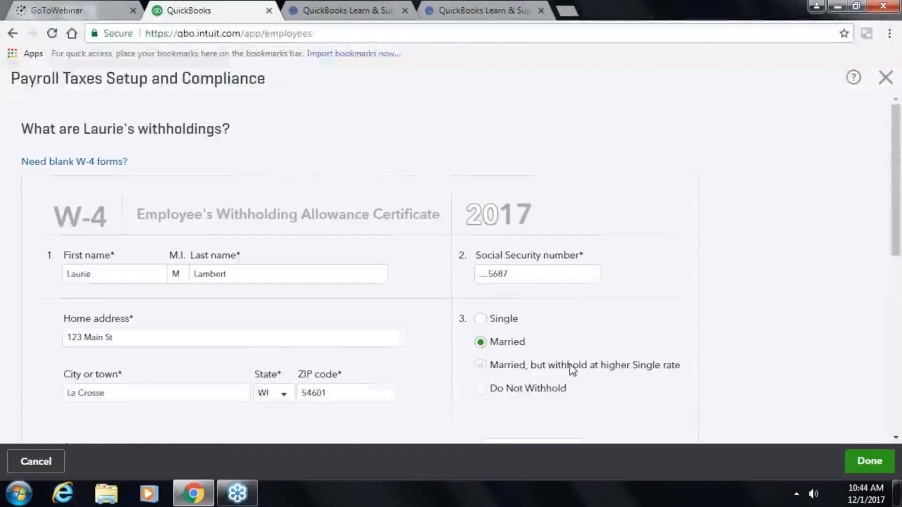
scroll(570, 368, "down", 4)
scroll(282, 352, "down", 3)
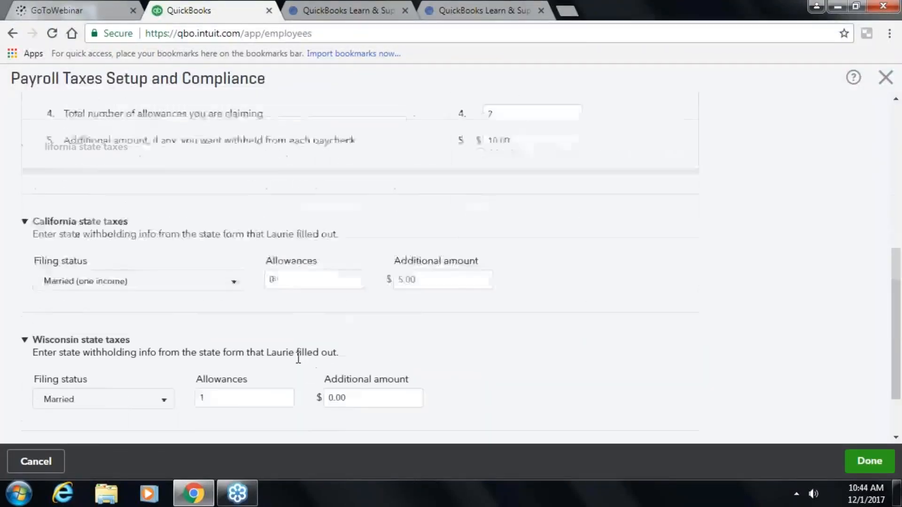
scroll(329, 371, "up", 7)
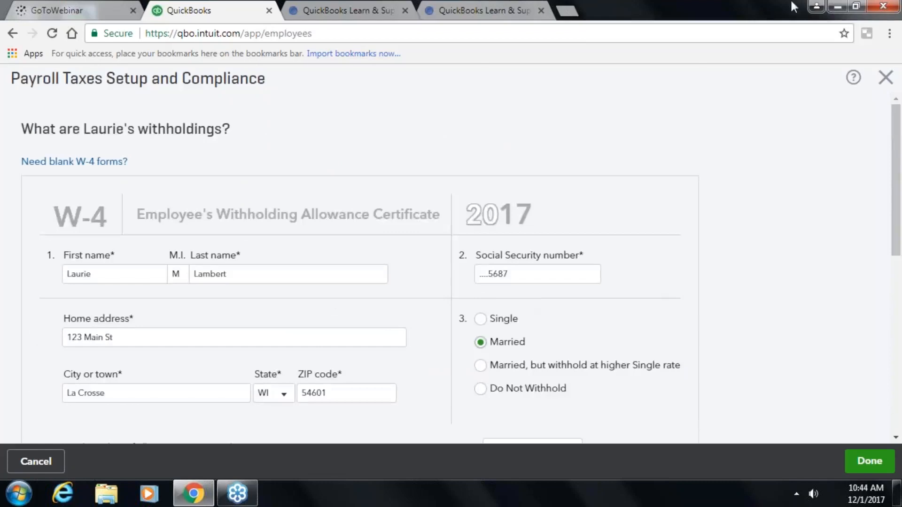
left_click(885, 77)
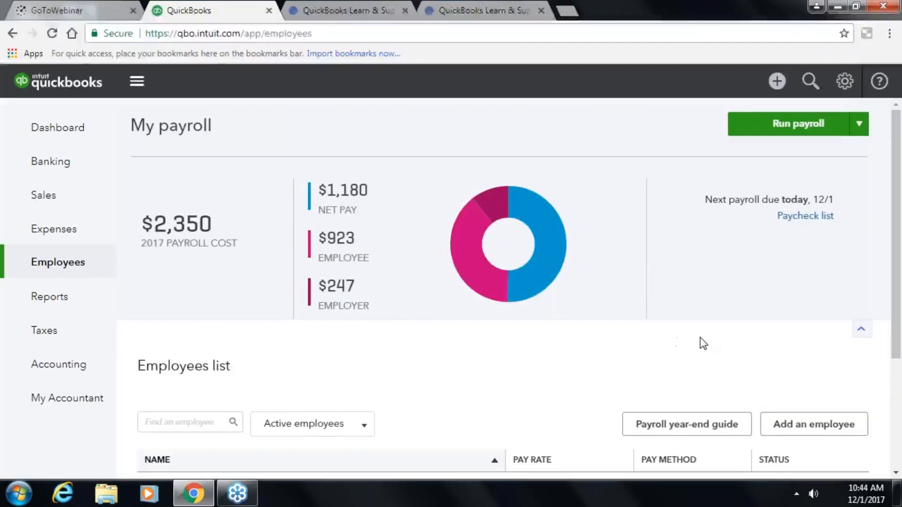
- Open the new employee's record from the Employees list and edit their pay settings
scroll(694, 343, "down", 3)
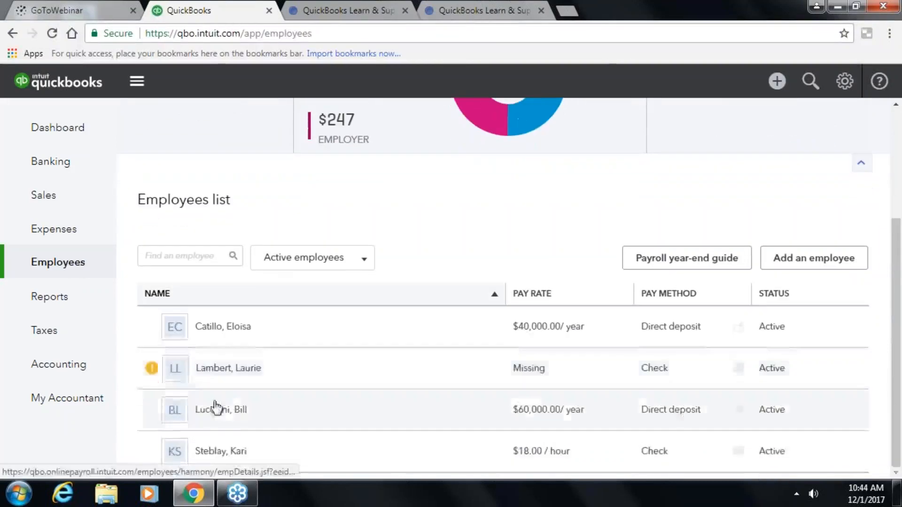
left_click(221, 369)
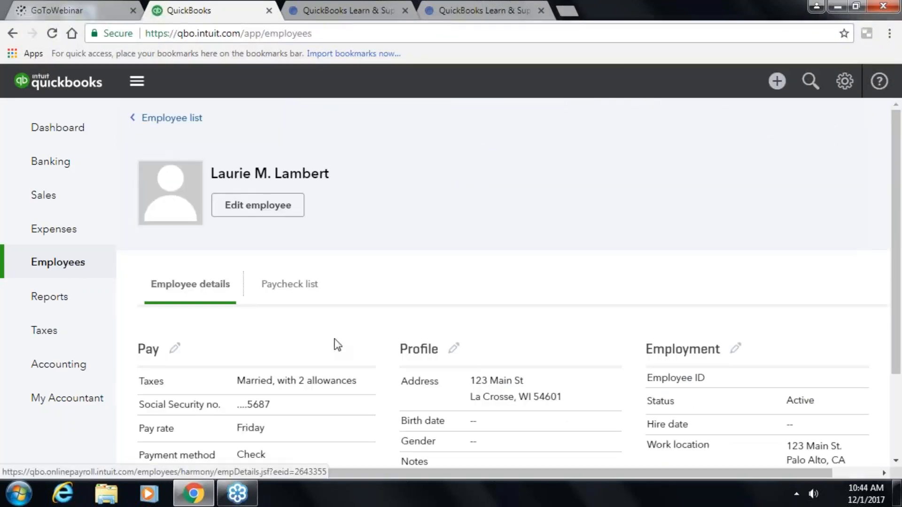
scroll(263, 333, "down", 2)
left_click(174, 234)
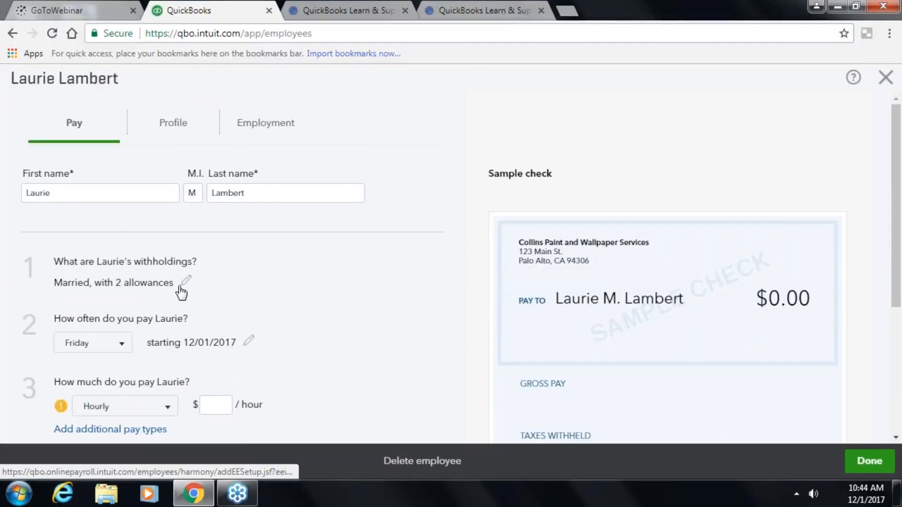
- Choose Add new from the employee's pay schedule dropdown to create a new schedule
scroll(137, 302, "down", 3)
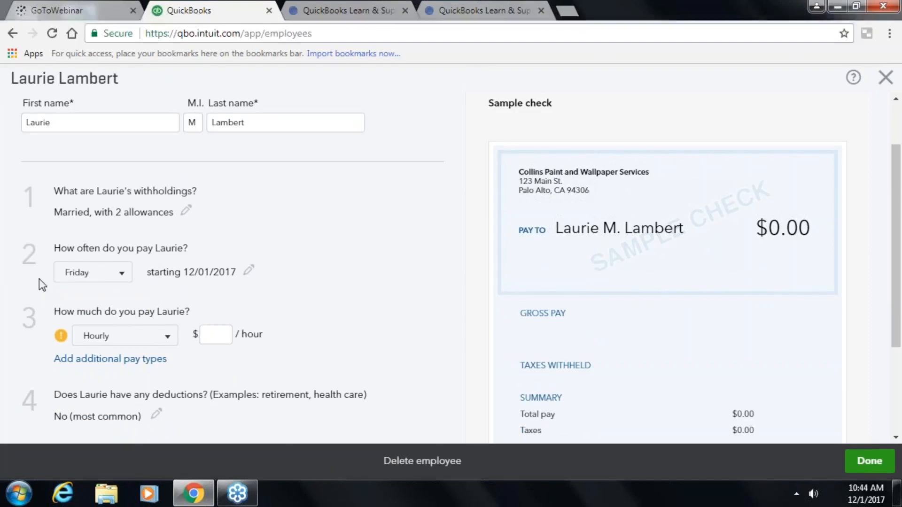
left_click(123, 281)
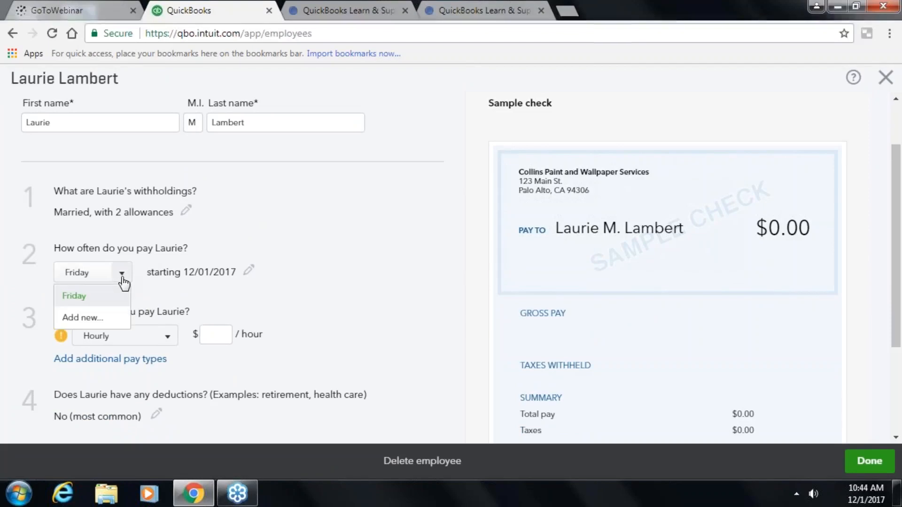
left_click(113, 319)
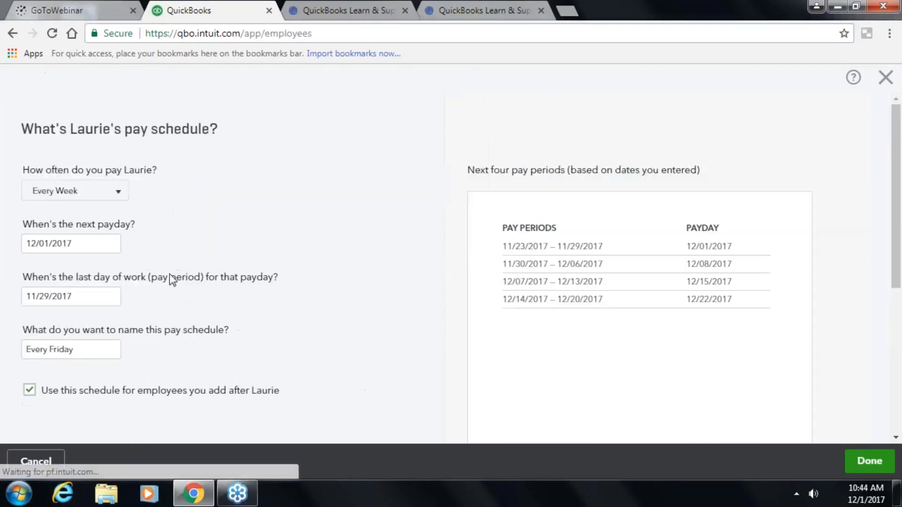
- Set the new pay schedule's frequency to Every Other Week
left_click(120, 192)
left_click(59, 216)
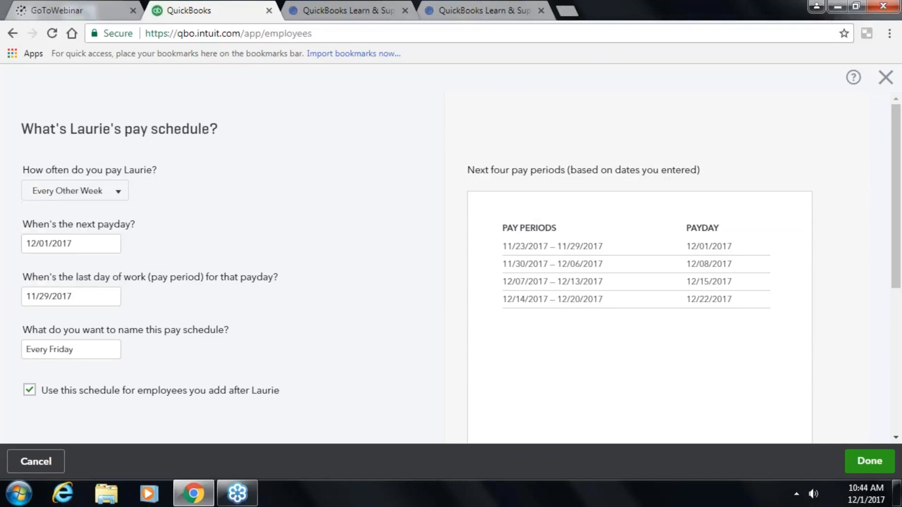
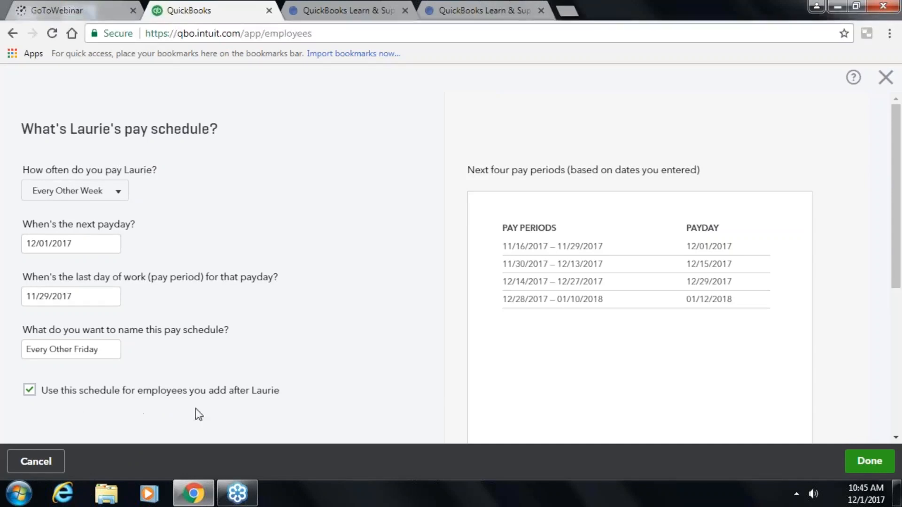
- Save the Every Other Friday pay schedule, keeping it as the default for new hires
left_click(31, 391)
left_click(30, 391)
left_click(871, 461)
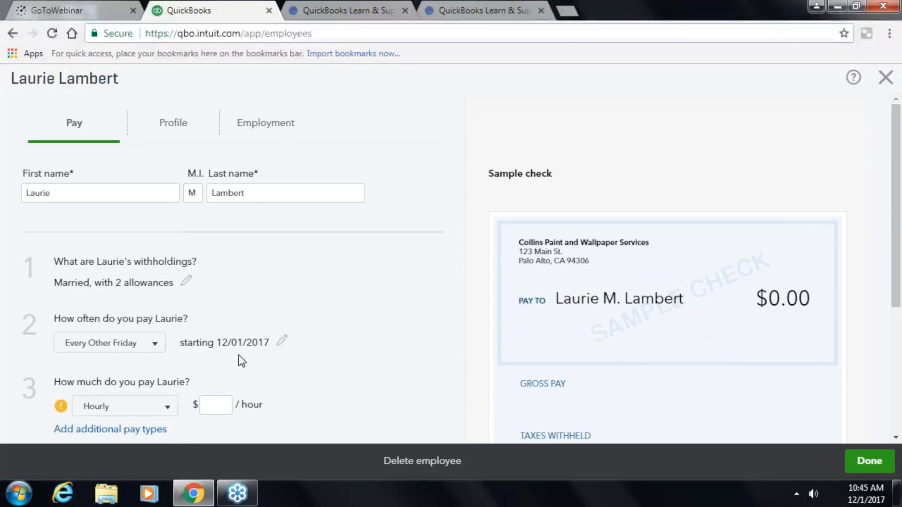
- Set the employee's hourly pay rate to $15.00
scroll(230, 360, "down", 1)
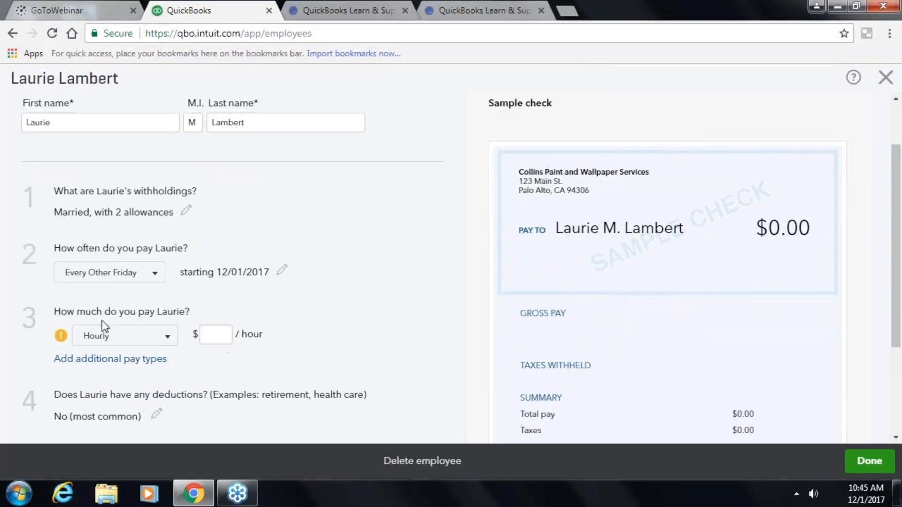
left_click(214, 341)
key("Tab")
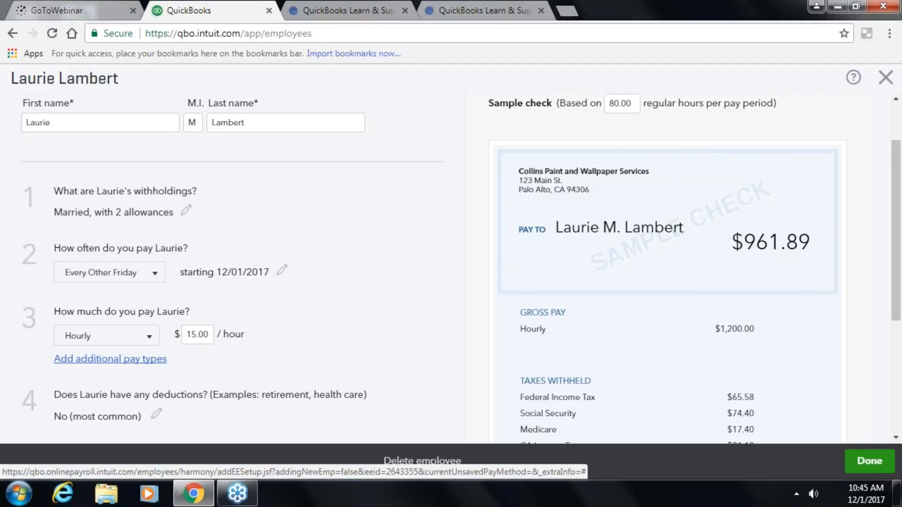
left_click(108, 360)
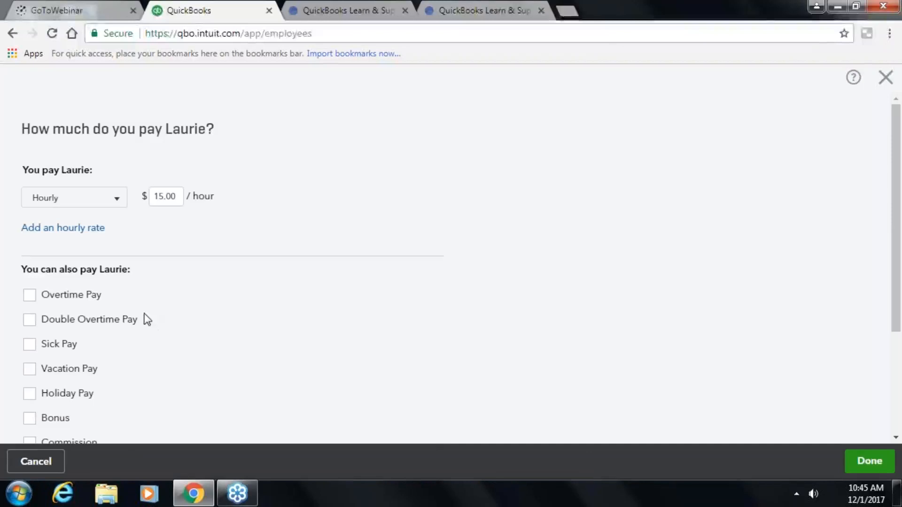
- Add Overtime Pay and Vacation Pay on the Vacation policy with a 40.00-hour balance
left_click(30, 296)
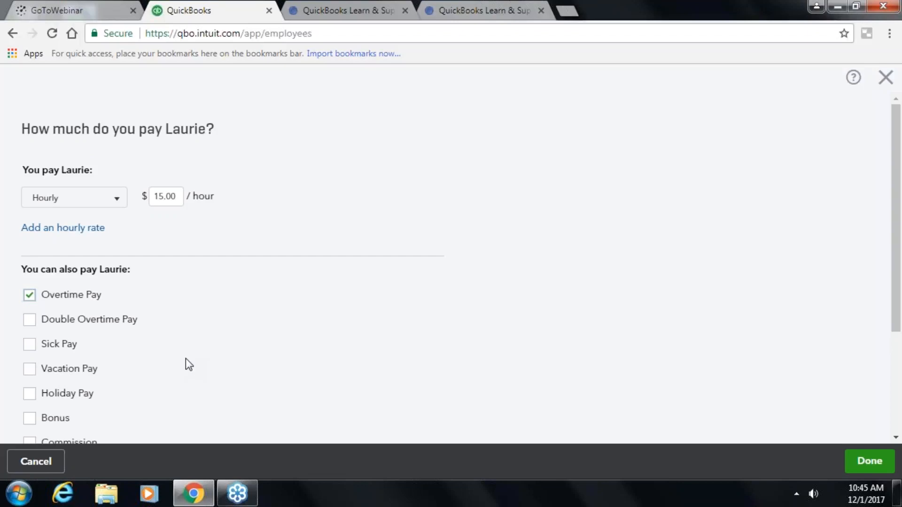
scroll(186, 359, "down", 2)
left_click(26, 303)
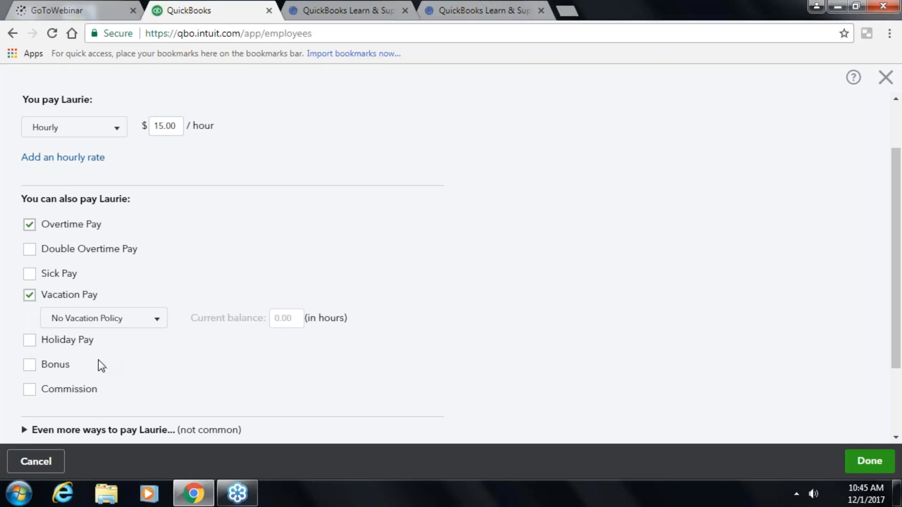
left_click(152, 324)
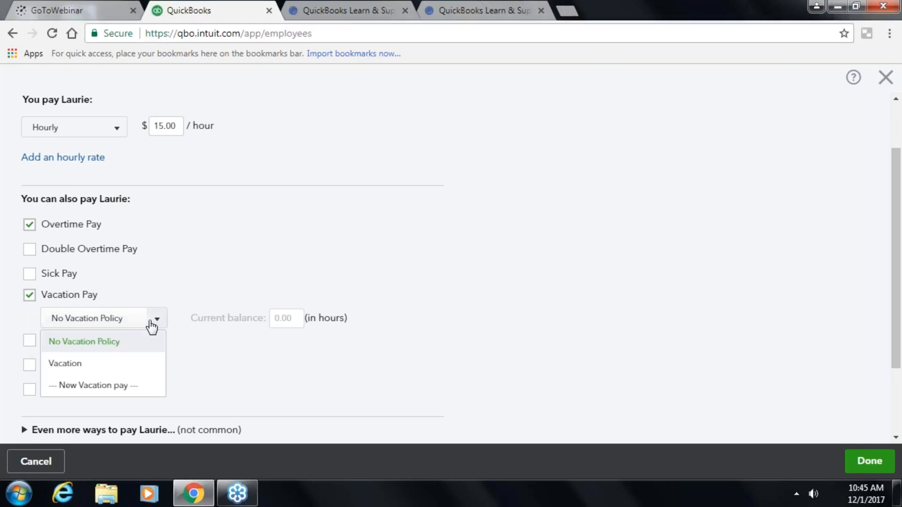
left_click(112, 364)
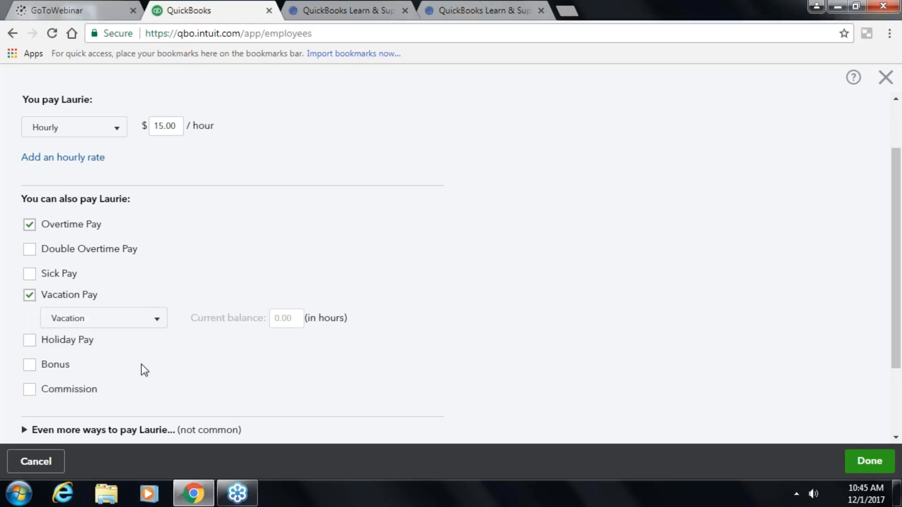
left_click(316, 320)
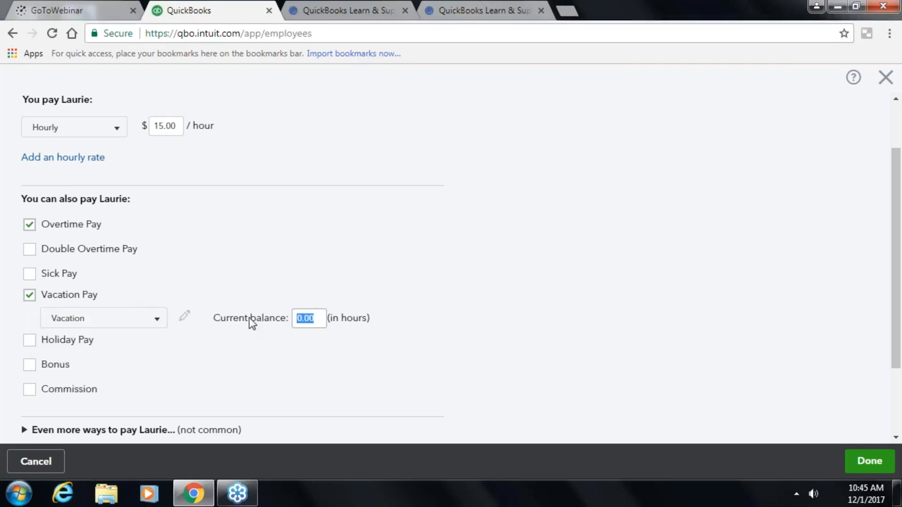
type("40.00")
- Add Bonus pay, look through the less common pay types, and save the selection
left_click(29, 365)
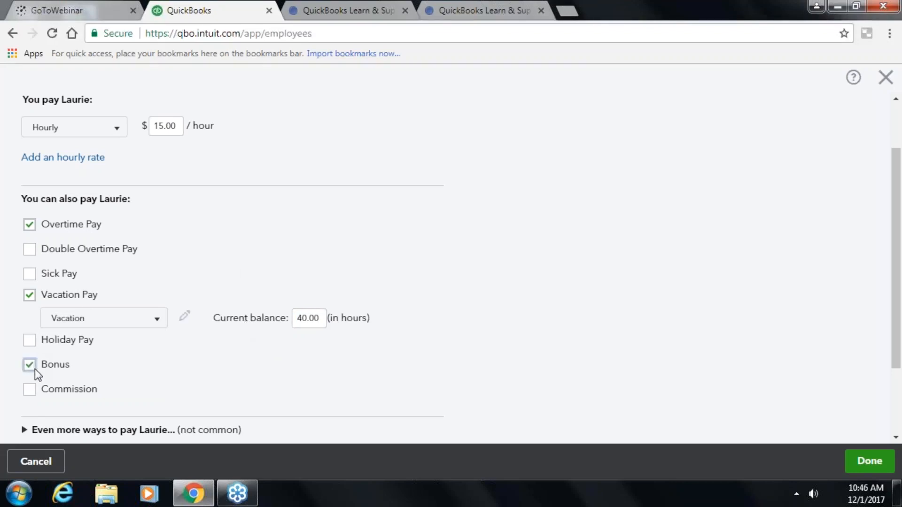
scroll(474, 369, "up", 2)
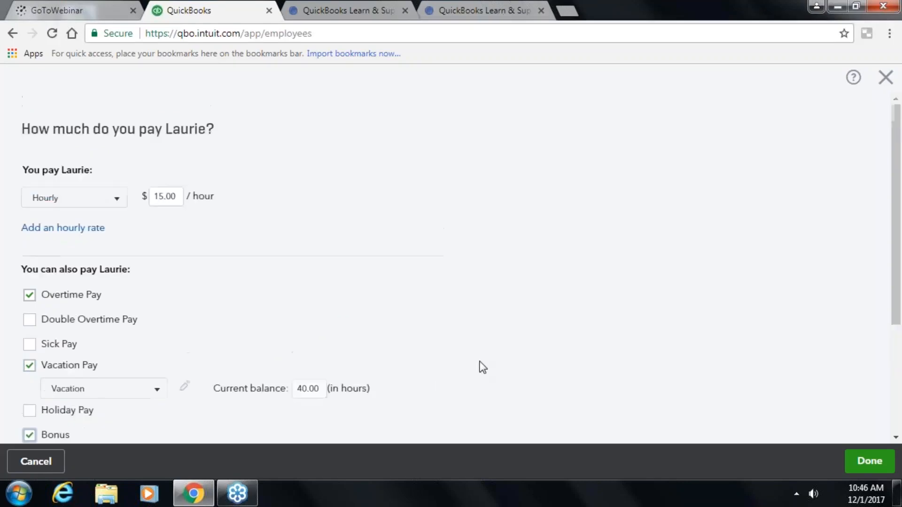
scroll(484, 362, "down", 4)
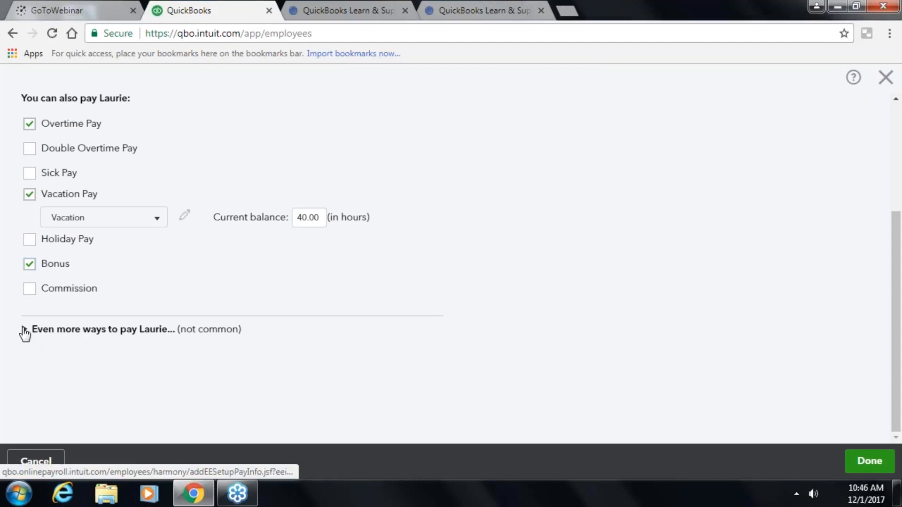
left_click(25, 331)
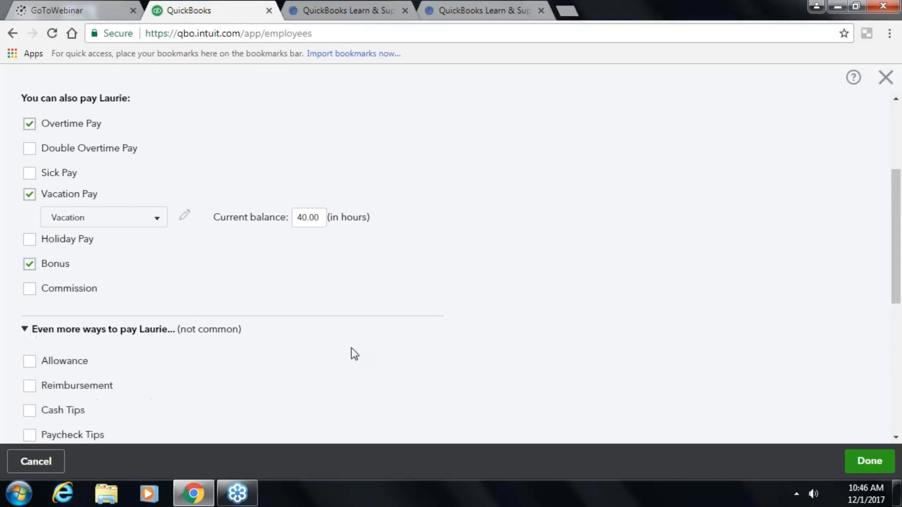
scroll(359, 352, "down", 5)
left_click(63, 193)
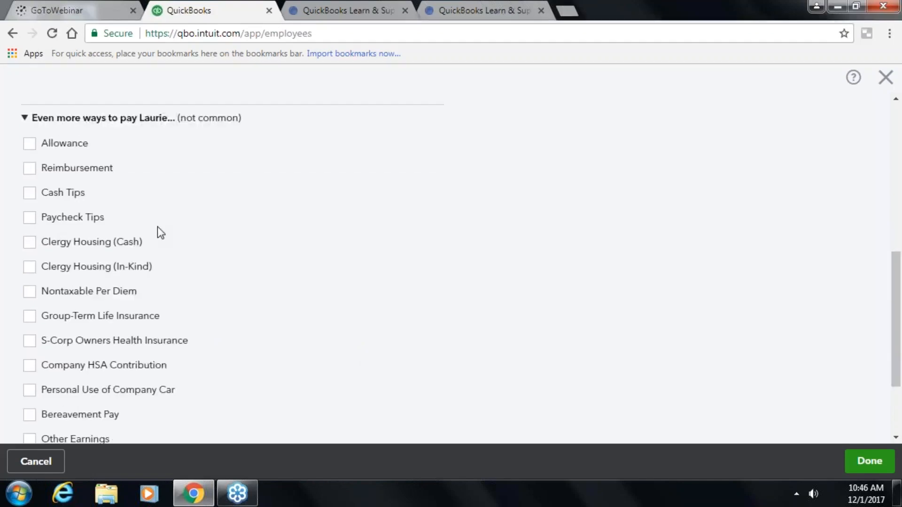
left_click(150, 315)
scroll(329, 301, "down", 3)
scroll(154, 282, "up", 3)
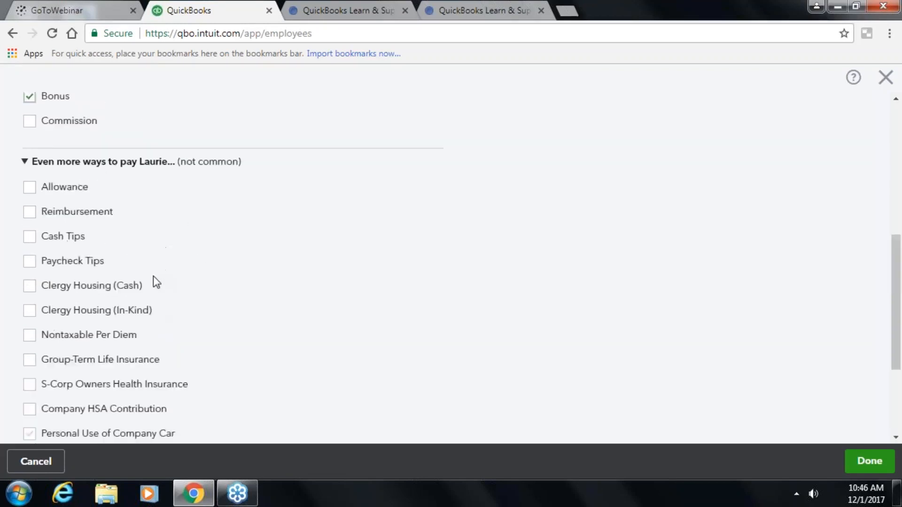
scroll(161, 288, "down", 3)
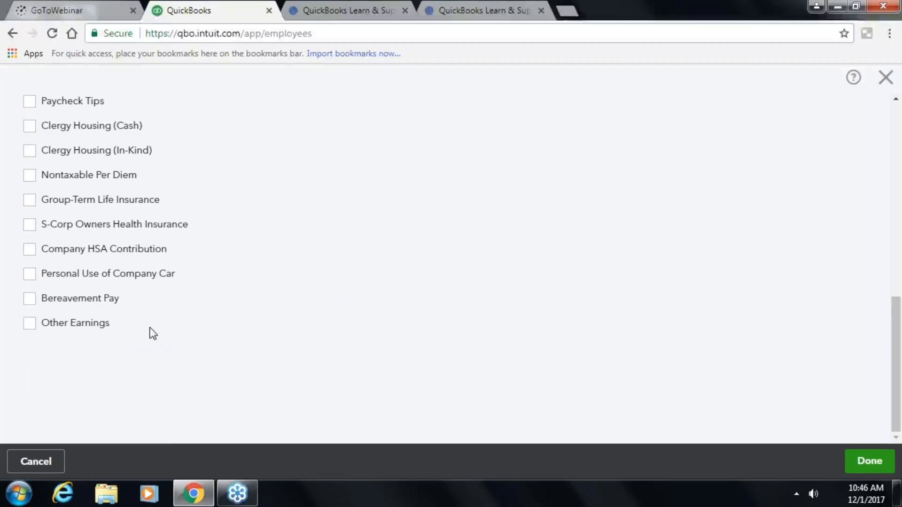
scroll(579, 345, "up", 3)
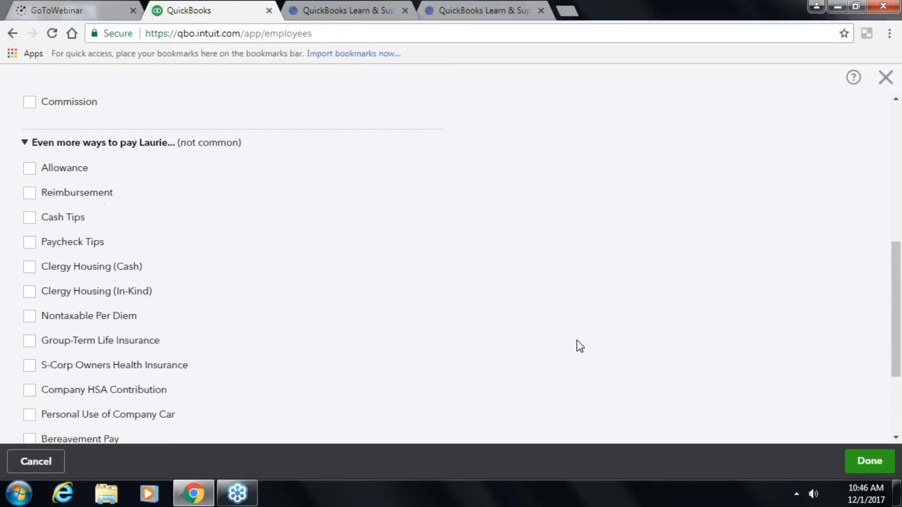
scroll(580, 347, "down", 1)
scroll(579, 352, "up", 1)
scroll(581, 357, "down", 3)
left_click(868, 461)
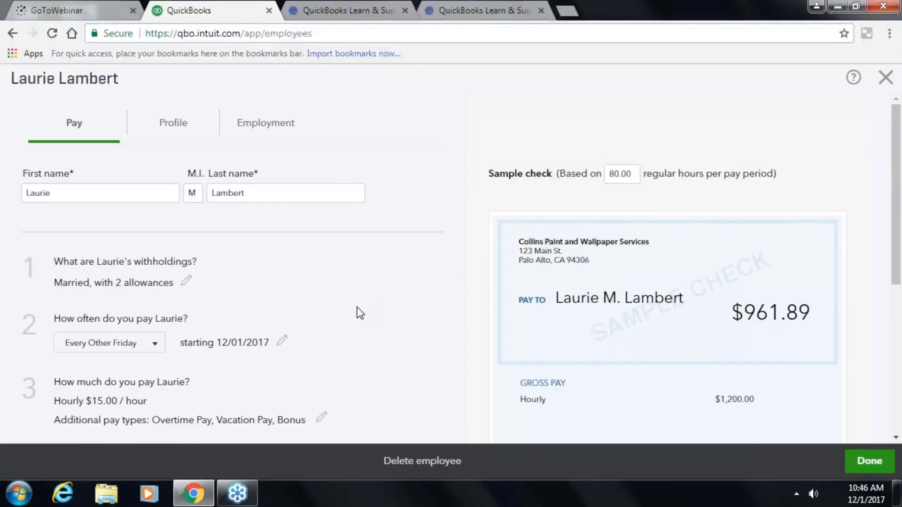
- Add a Garnishment deduction of type Federal Tax Levy
scroll(358, 305, "down", 1)
scroll(360, 312, "down", 1)
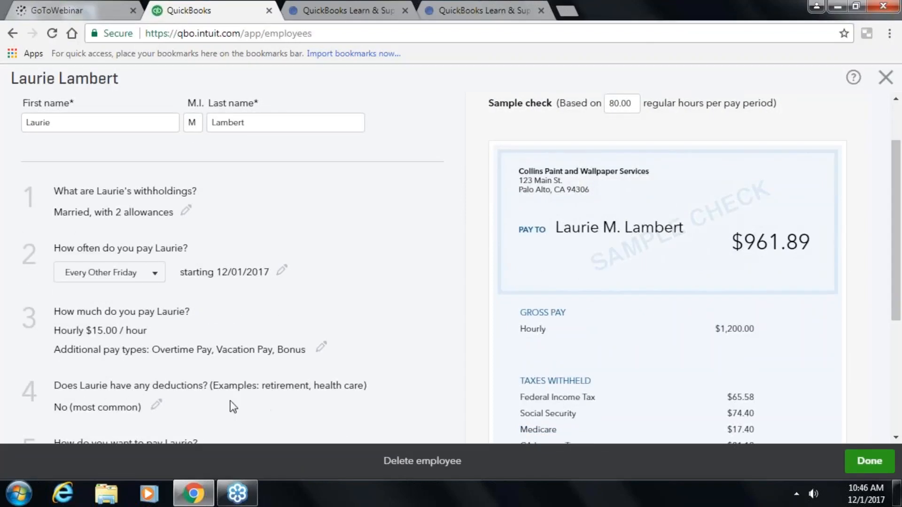
left_click(156, 405)
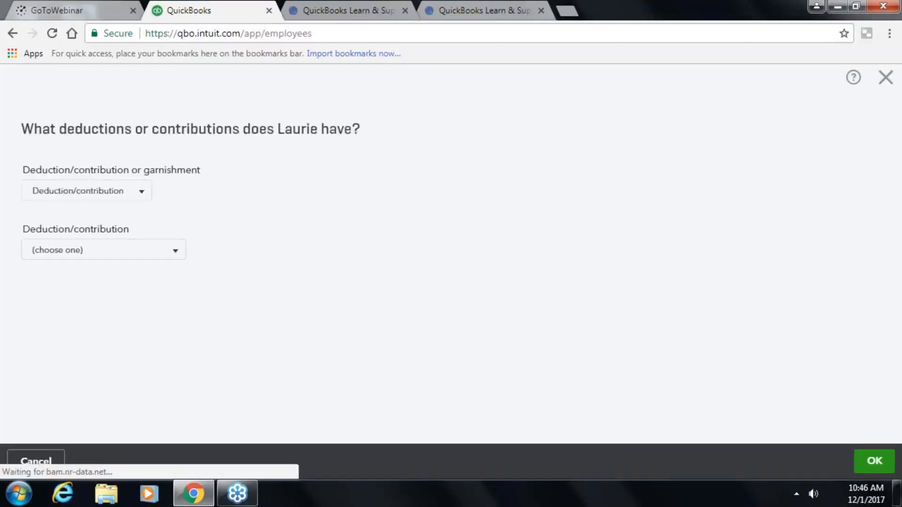
left_click(139, 193)
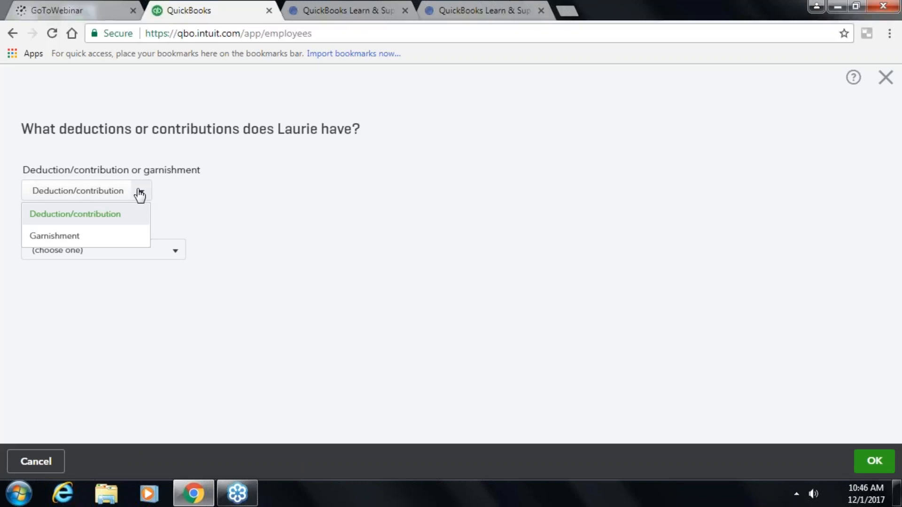
left_click(73, 237)
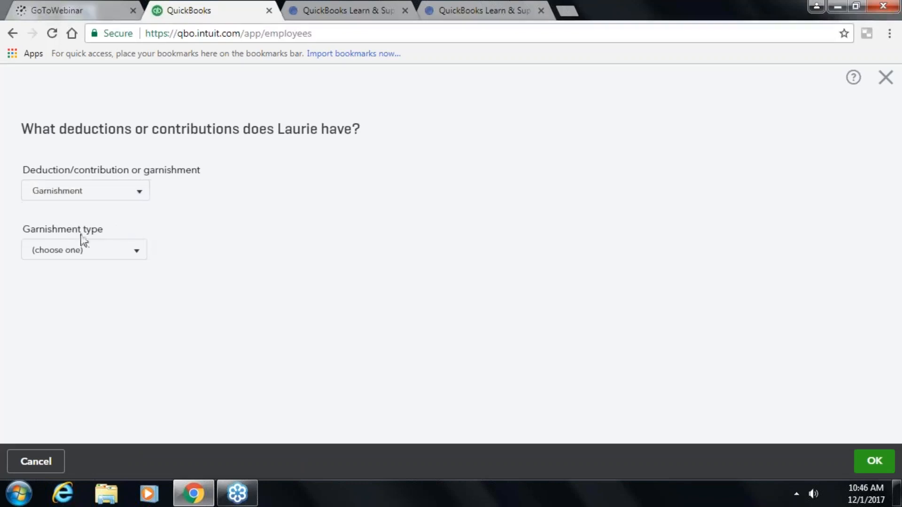
left_click(137, 256)
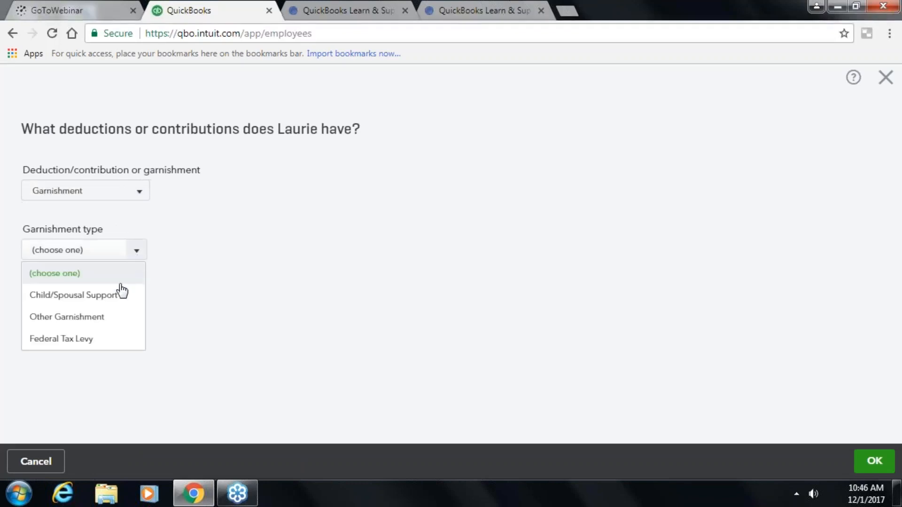
left_click(100, 339)
- Describe the garnishment as Federal Tax Levy with $100.00 exempt and save it
left_click(85, 308)
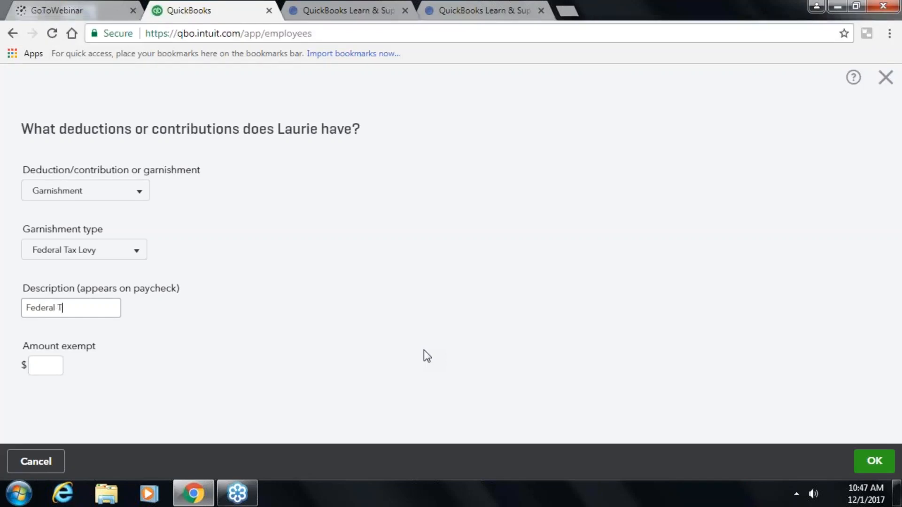
type("Levy")
key("Tab")
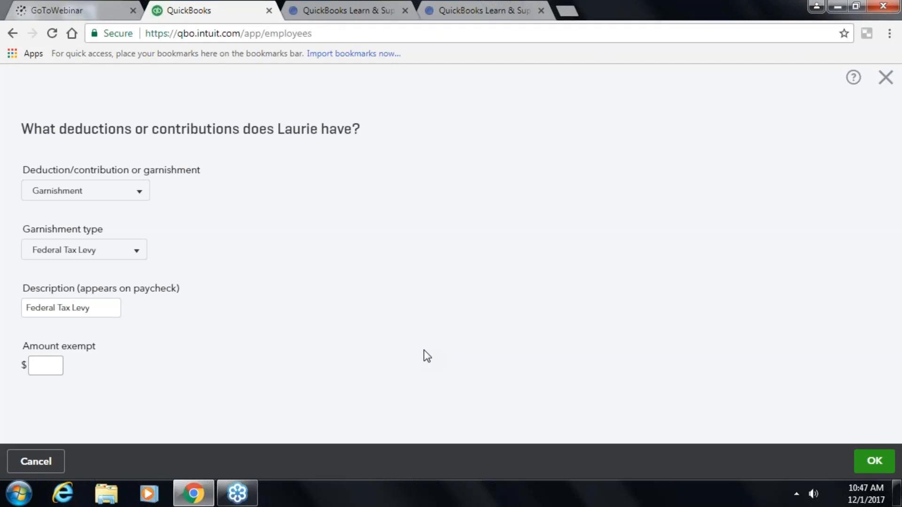
type("100.00")
key("Tab")
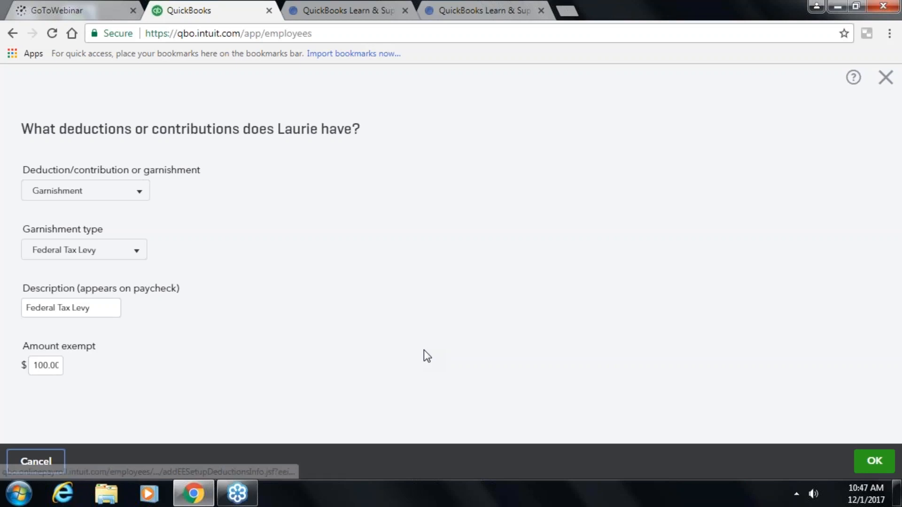
left_click(875, 461)
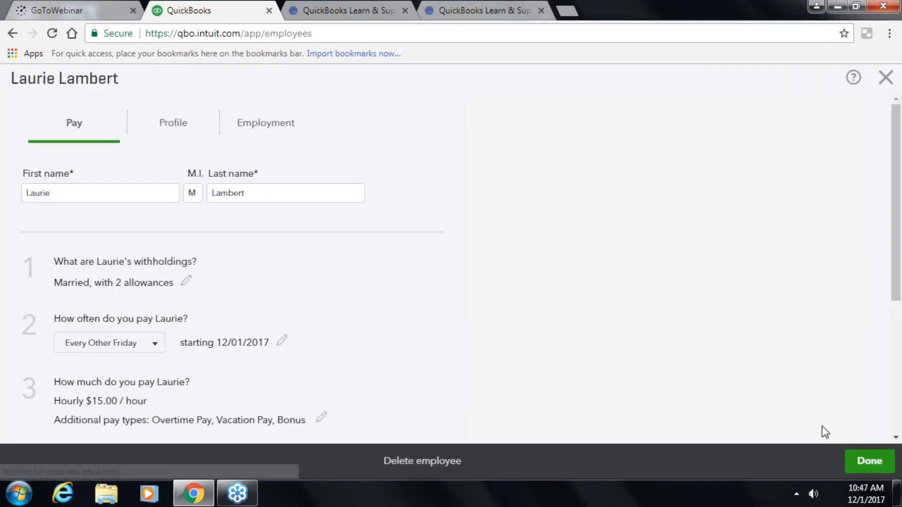
- Review the sample paycheck netting $85.00 after the levy and save the employee's pay setup
scroll(207, 318, "down", 6)
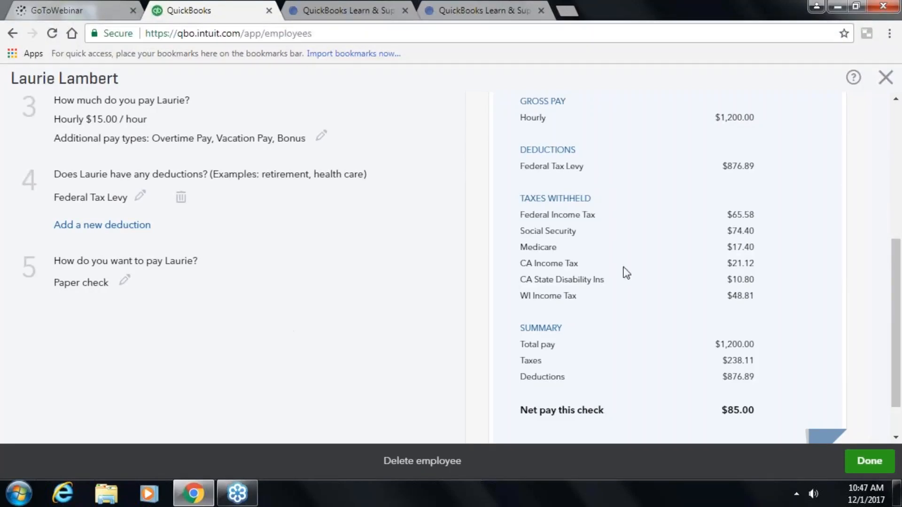
scroll(644, 197, "up", 5)
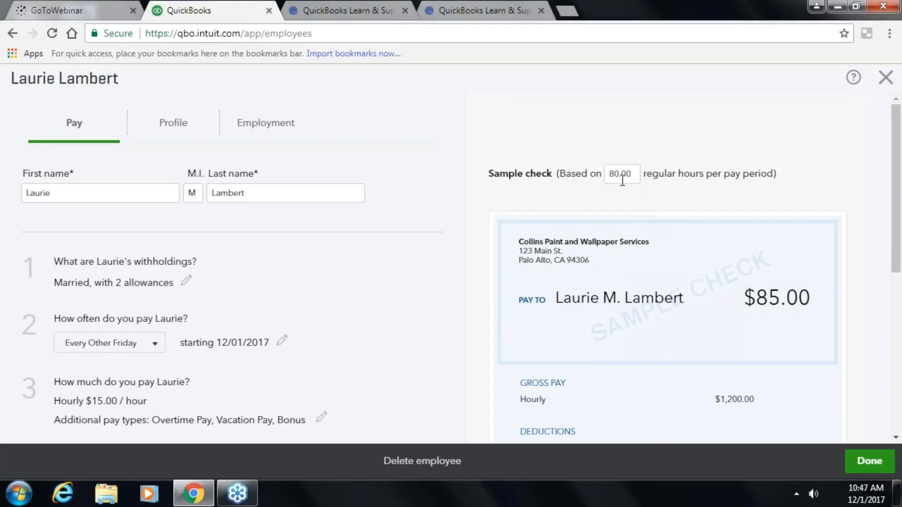
scroll(629, 221, "down", 5)
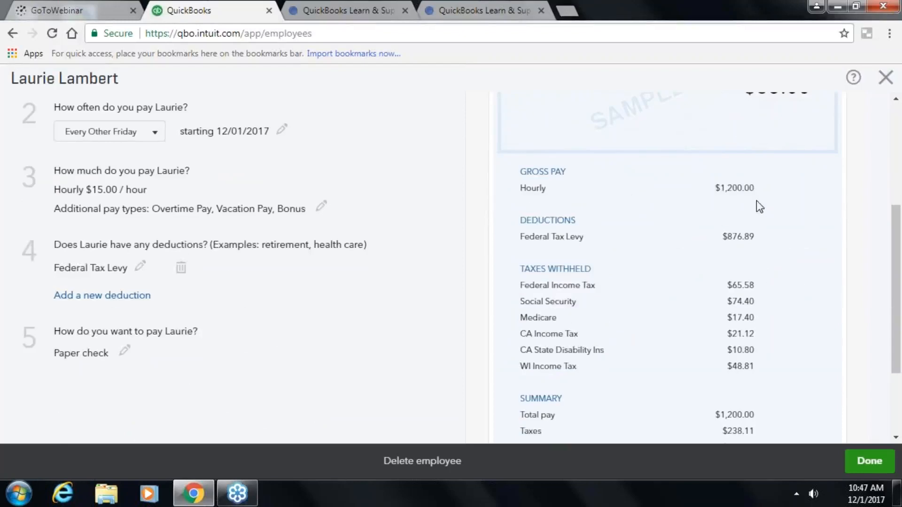
scroll(761, 268, "up", 3)
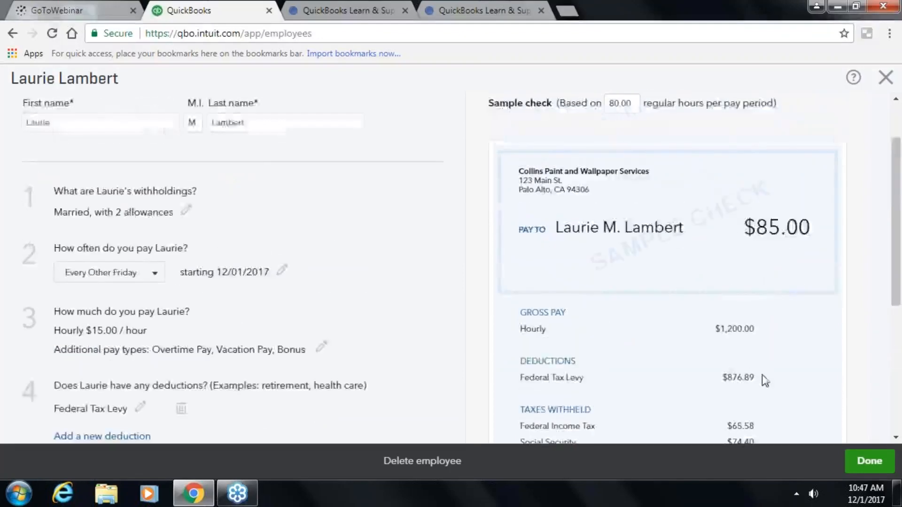
scroll(762, 376, "down", 3)
scroll(762, 376, "down", 3)
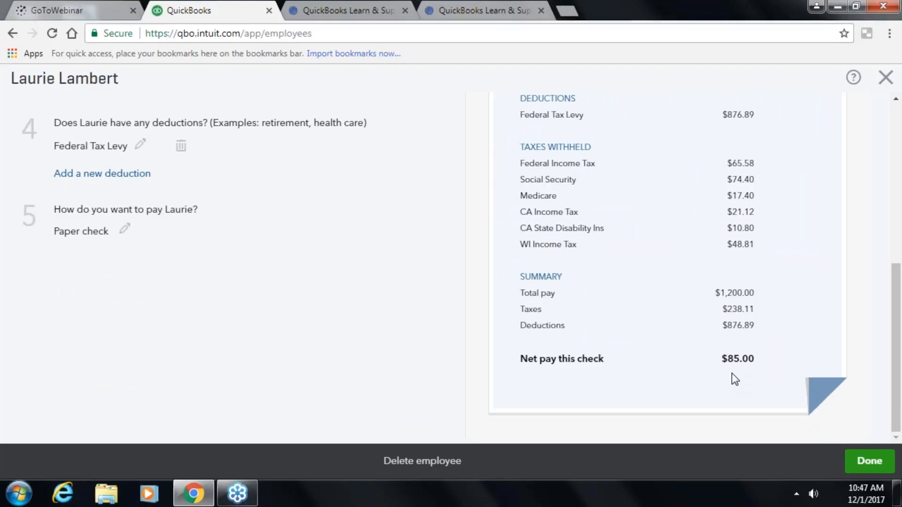
scroll(735, 379, "up", 3)
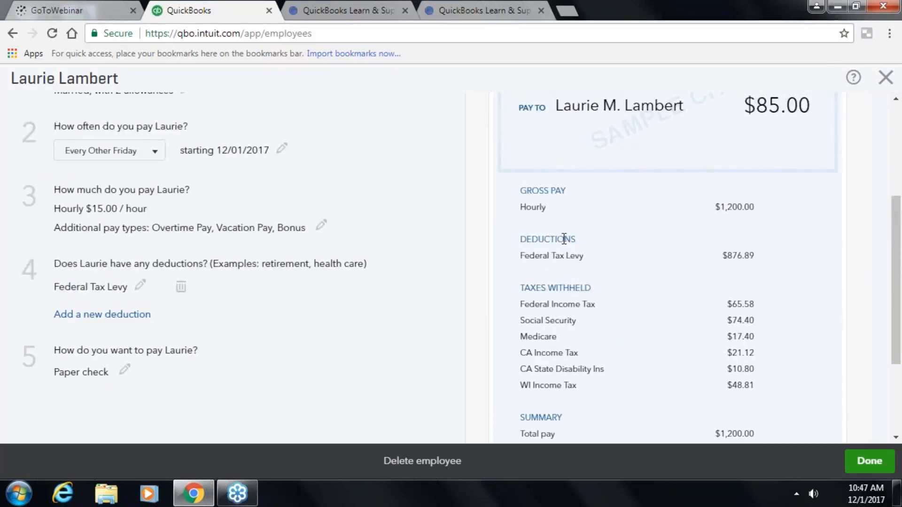
scroll(764, 283, "down", 3)
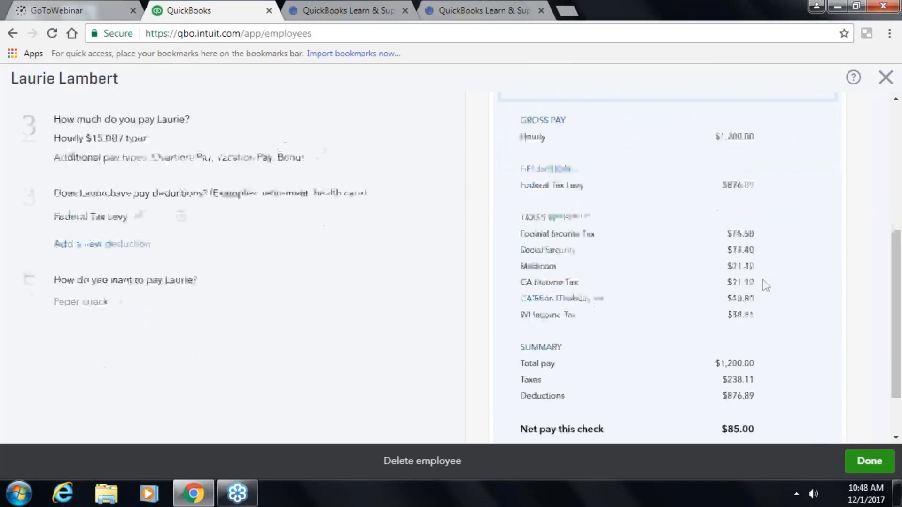
left_click(876, 467)
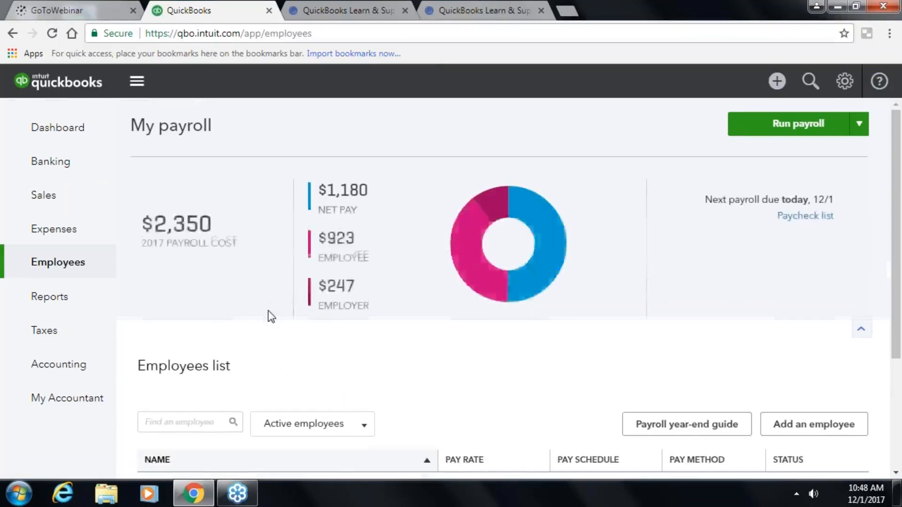
- Open the $15.00/hour employee's details page and edit the Employment section
scroll(269, 313, "down", 1)
scroll(269, 312, "down", 2)
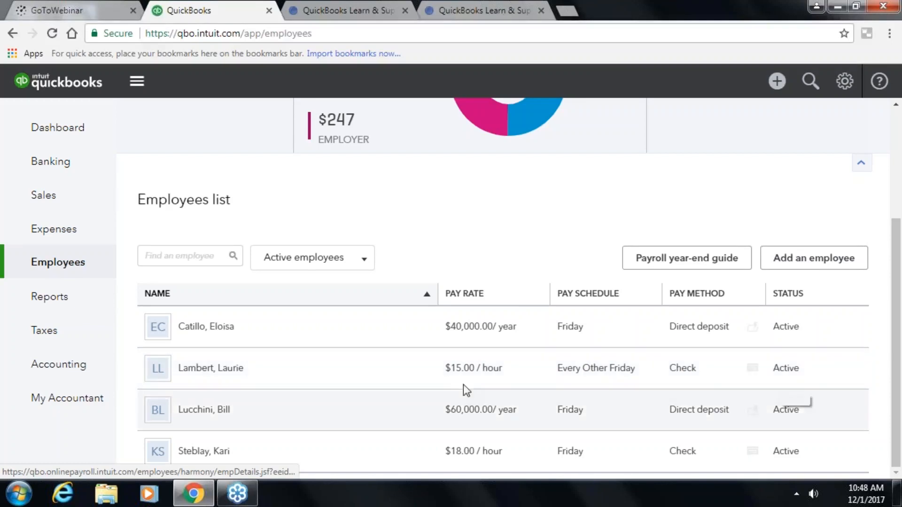
left_click(272, 371)
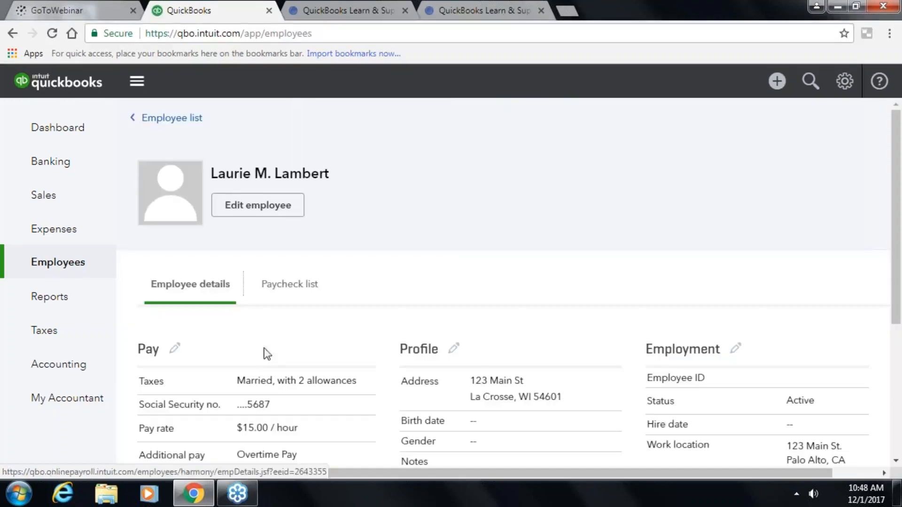
scroll(254, 297, "down", 2)
scroll(447, 185, "down", 1)
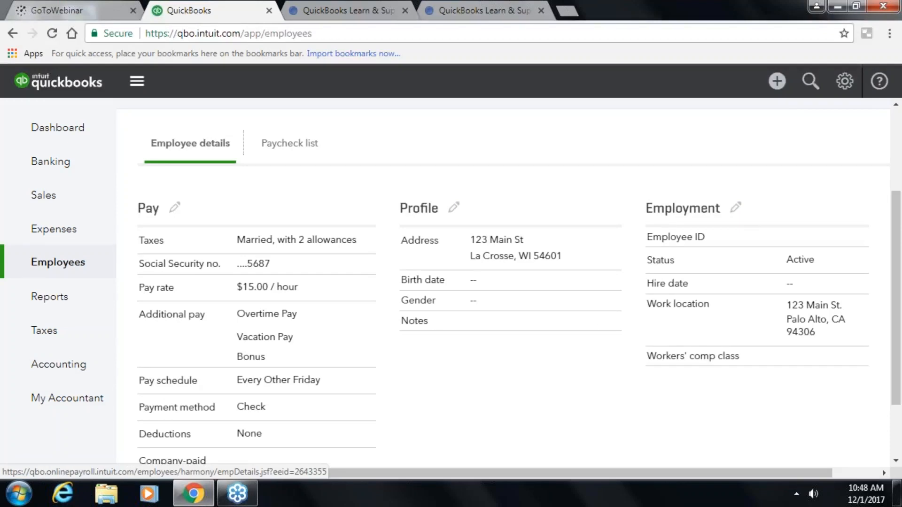
left_click(738, 209)
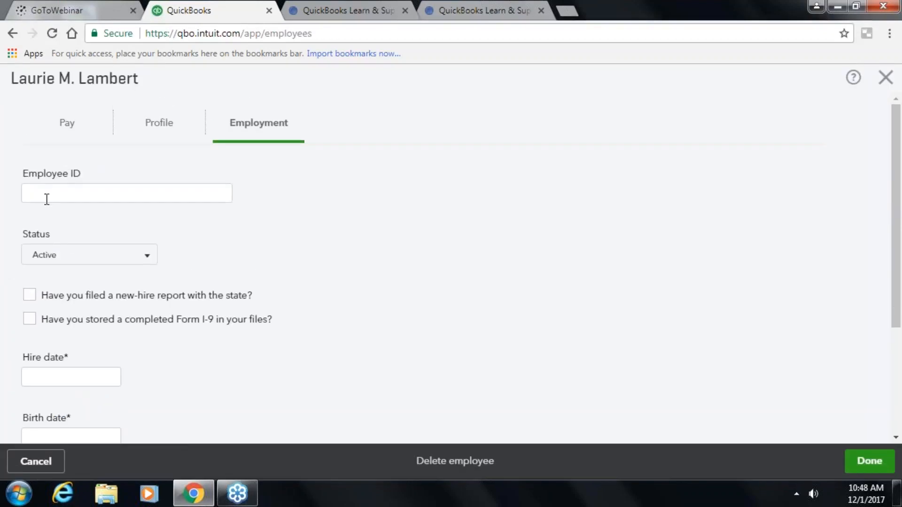
left_click(151, 260)
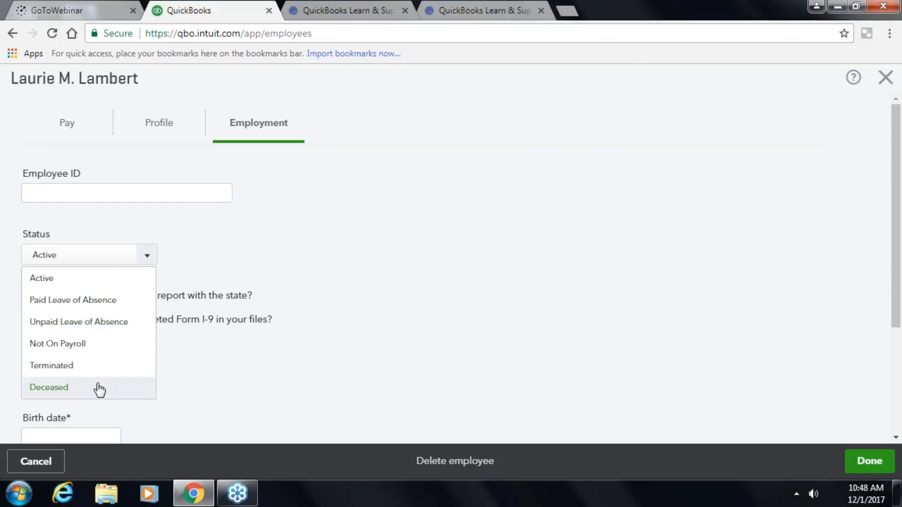
left_click(303, 366)
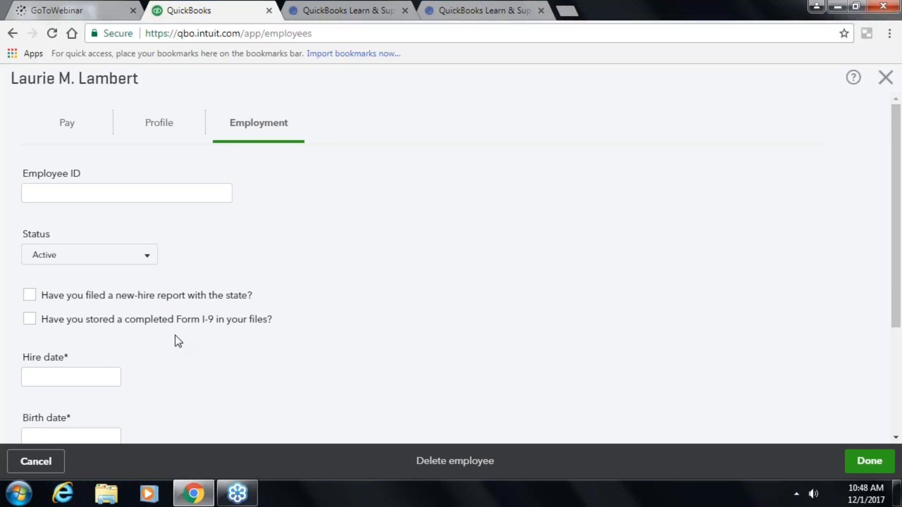
scroll(147, 334, "down", 2)
left_click(73, 308)
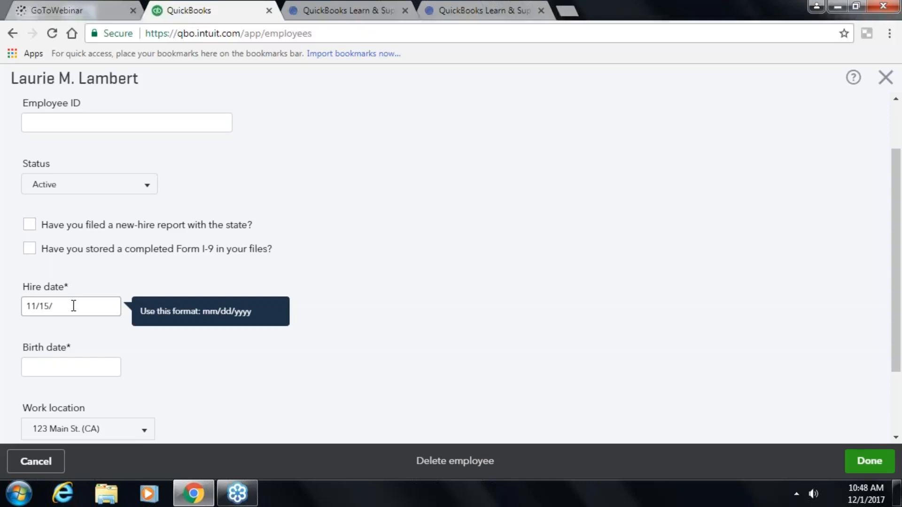
key("Tab")
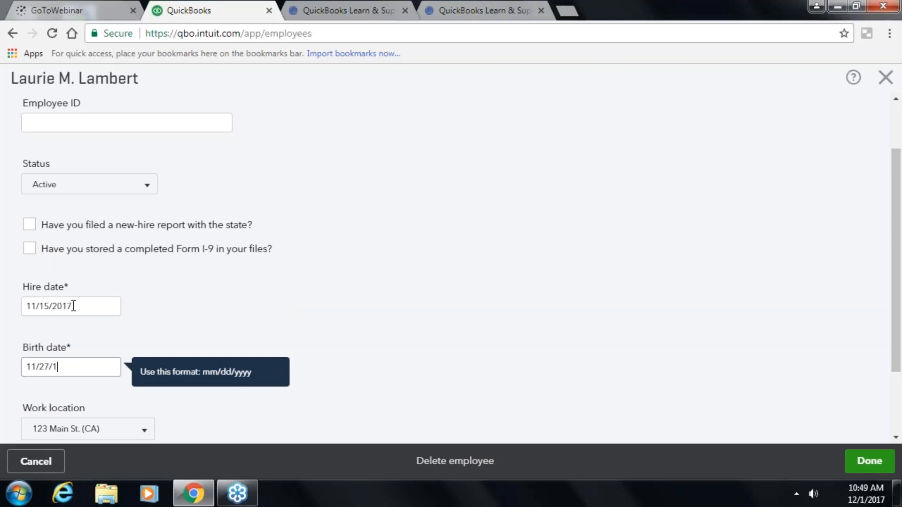
key("Tab")
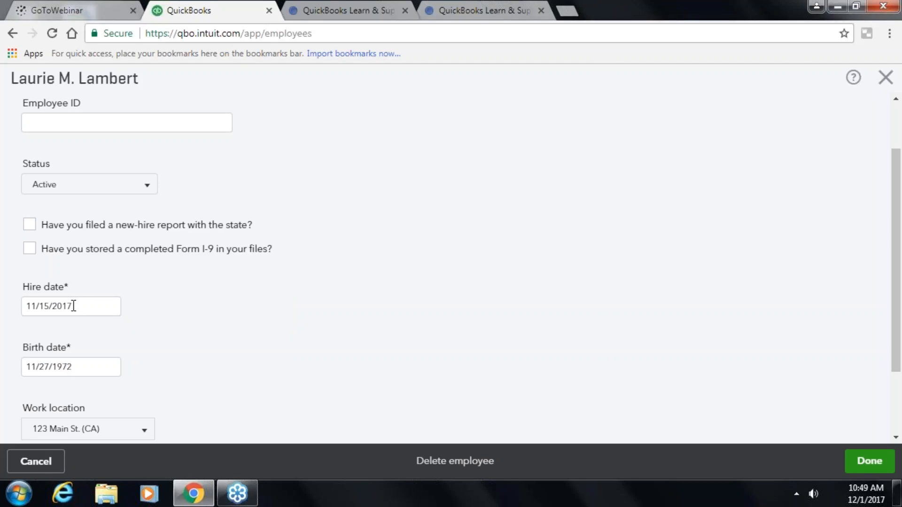
- Confirm 123 Main St. (CA) as the work location and save the employment details
scroll(74, 306, "down", 2)
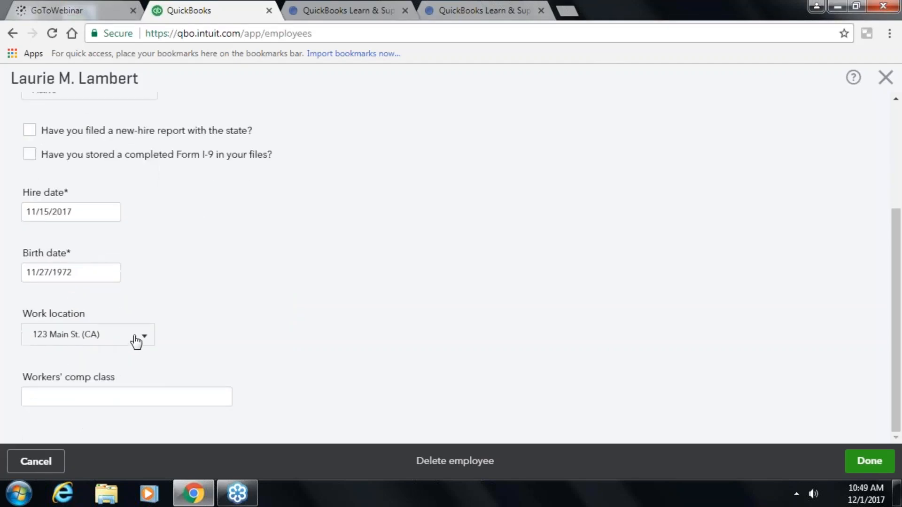
left_click(148, 343)
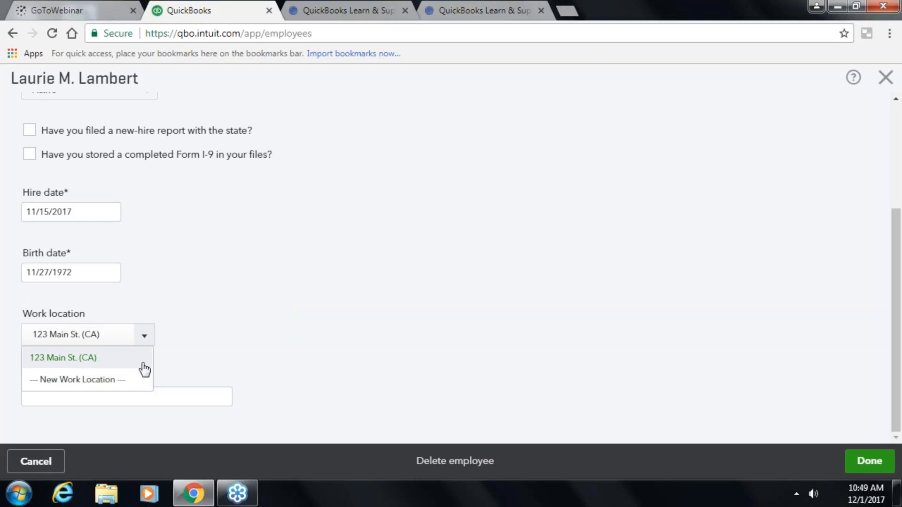
left_click(143, 365)
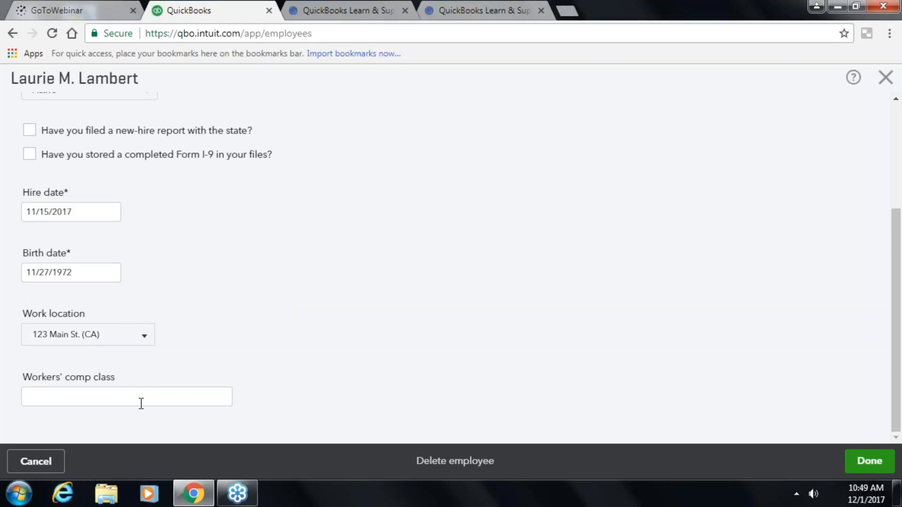
scroll(762, 346, "up", 2)
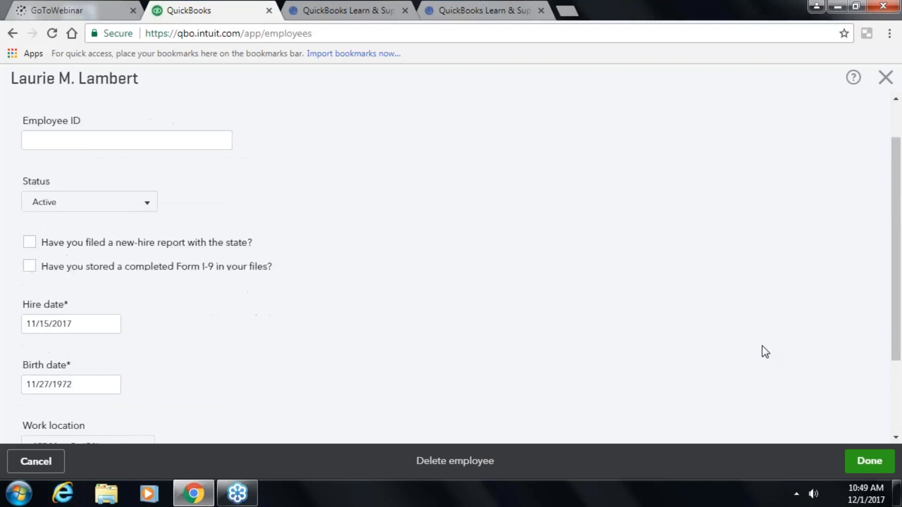
scroll(762, 346, "down", 2)
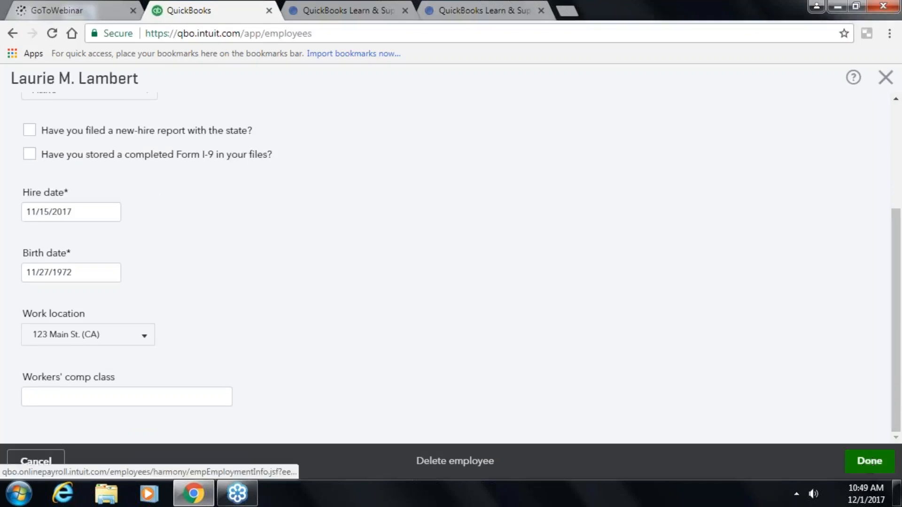
left_click(867, 461)
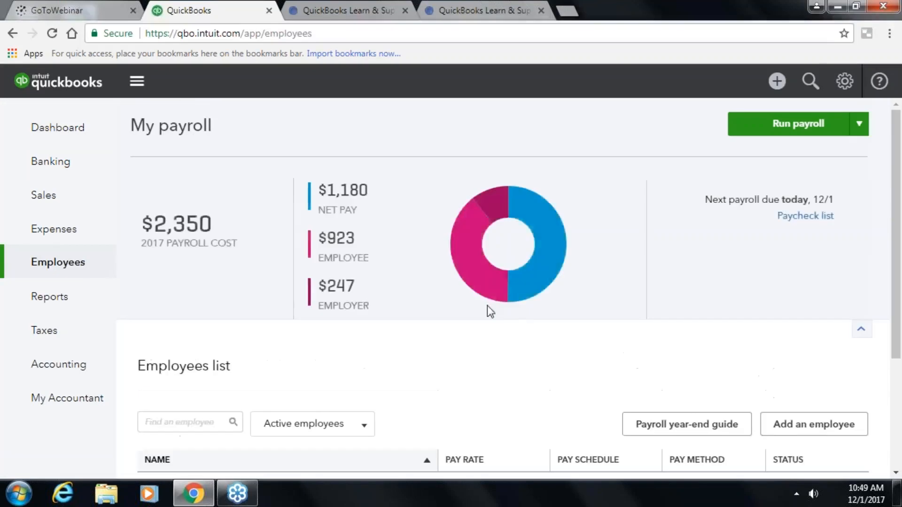
scroll(485, 323, "down", 3)
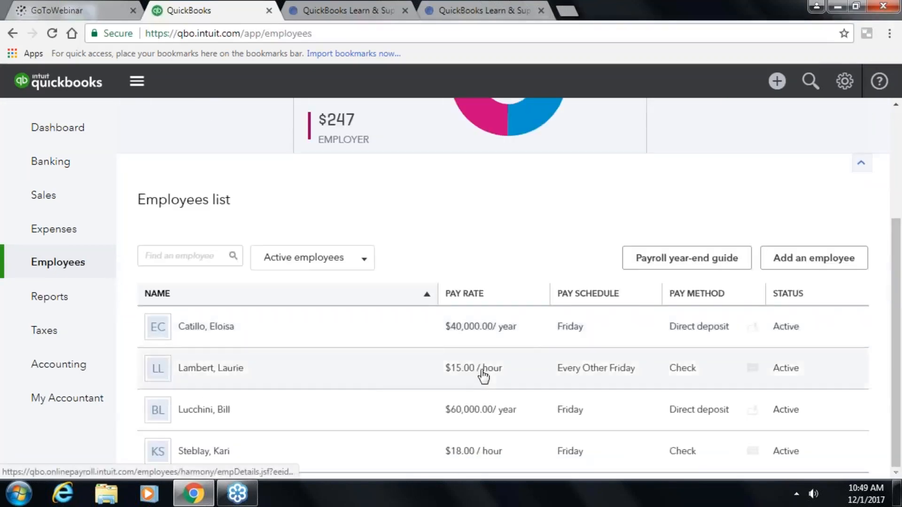
- Edit the employee's profile, set Gender to Female, and save it
left_click(484, 371)
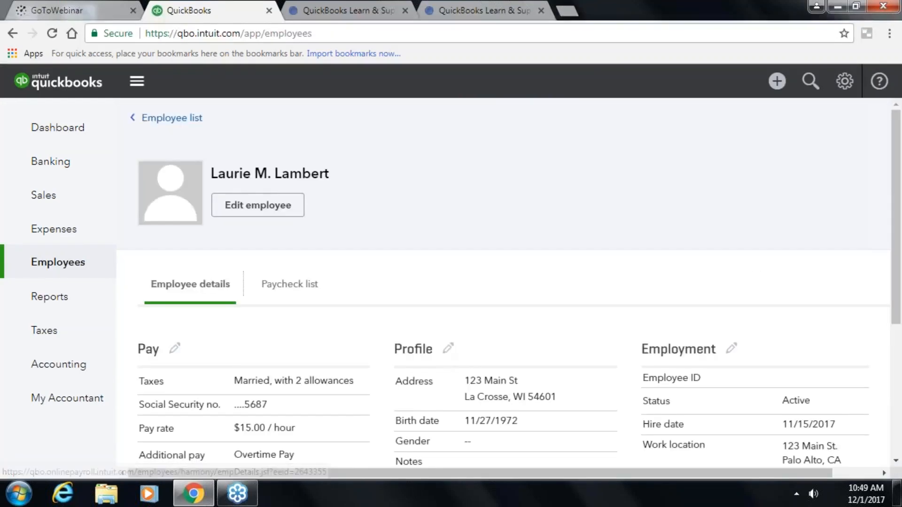
left_click(448, 348)
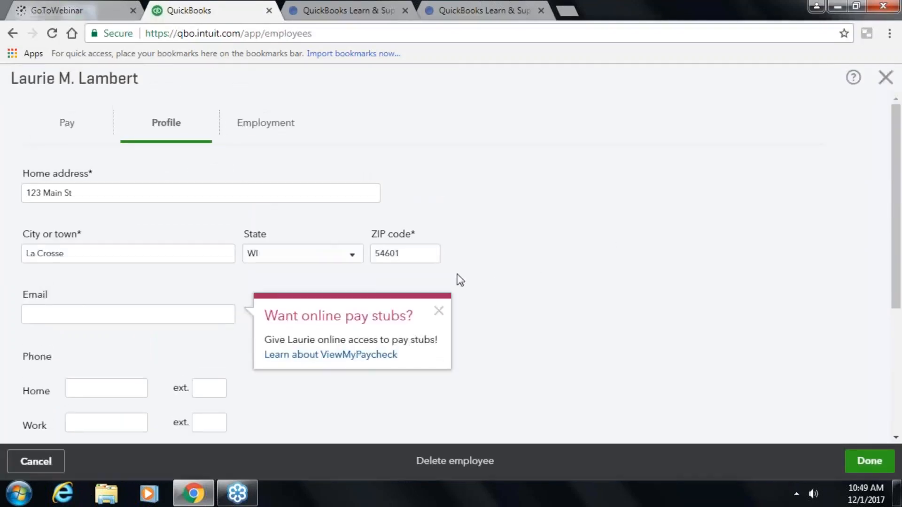
left_click(438, 312)
left_click(130, 322)
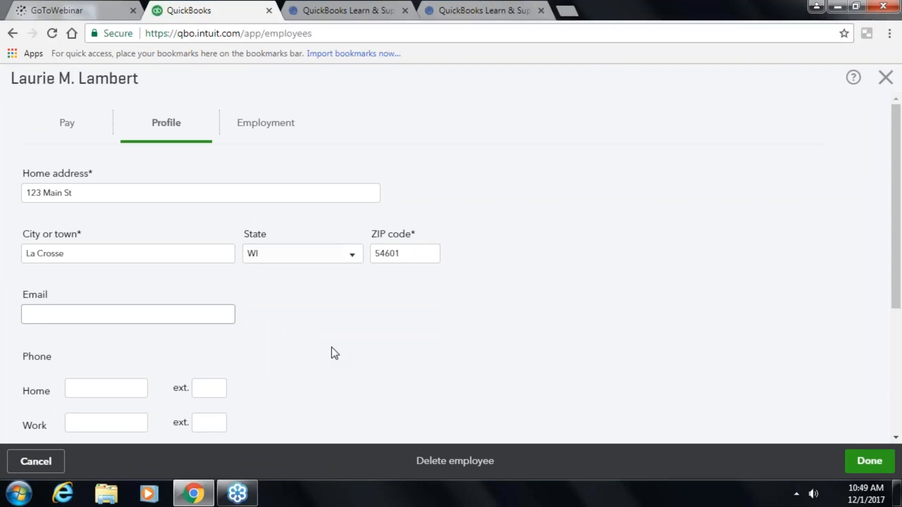
scroll(331, 348, "down", 3)
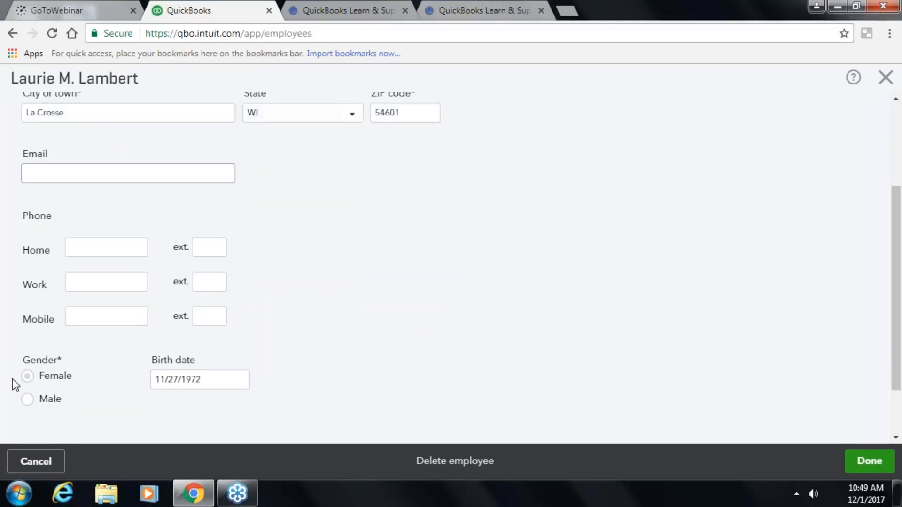
left_click(26, 377)
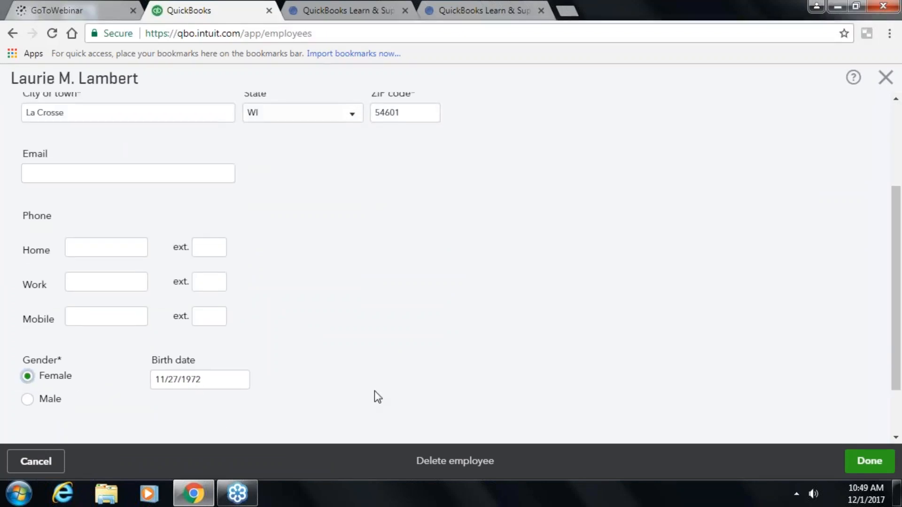
scroll(374, 392, "down", 2)
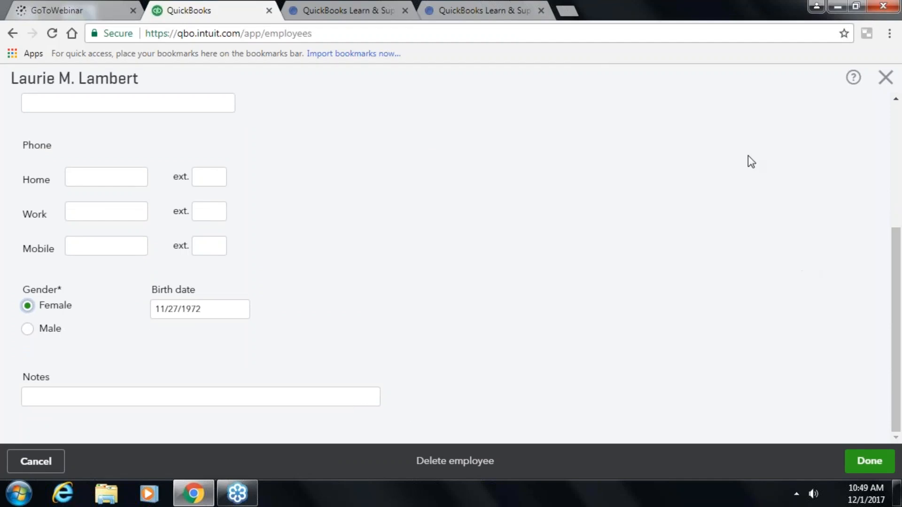
scroll(753, 179, "up", 5)
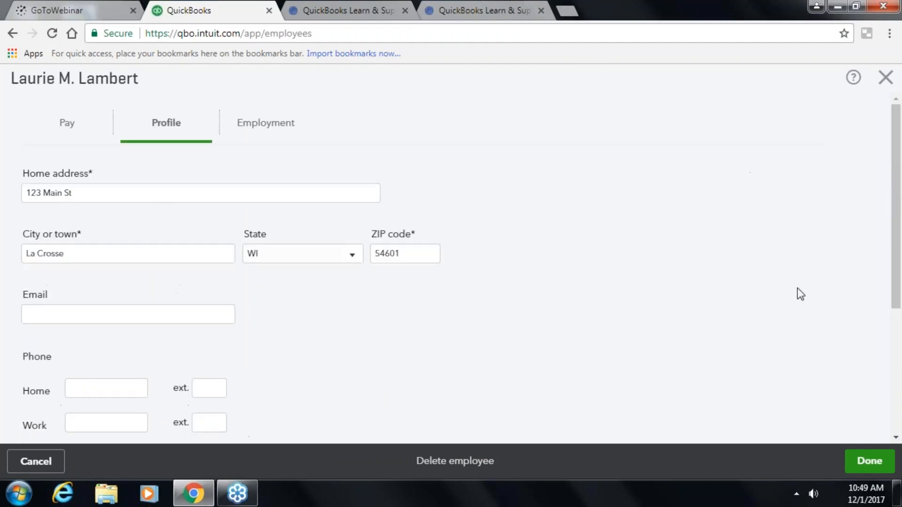
left_click(861, 462)
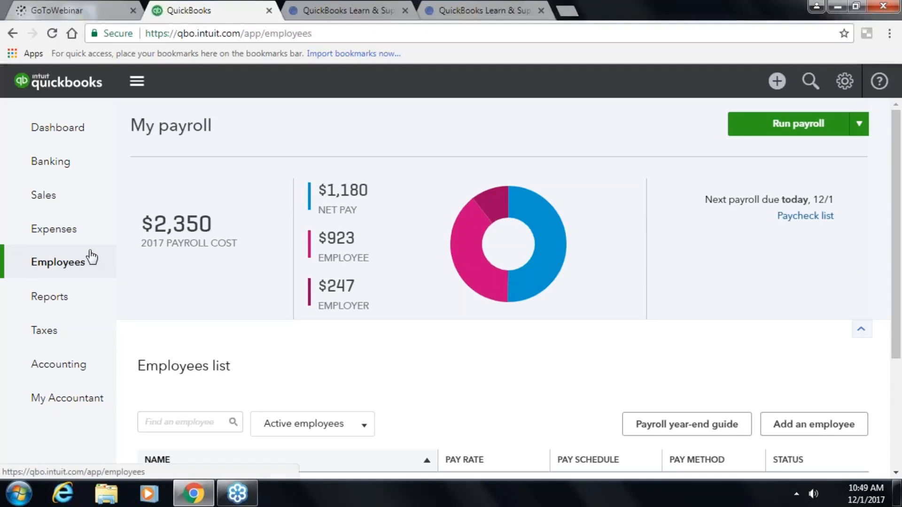
- Start a regular payroll for Every Other Friday, then follow the WI state tax warning link
left_click(860, 126)
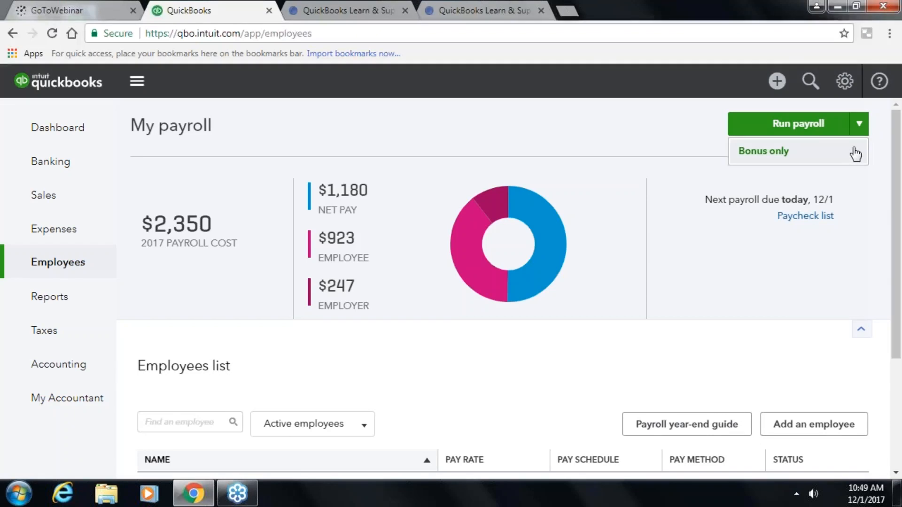
left_click(804, 125)
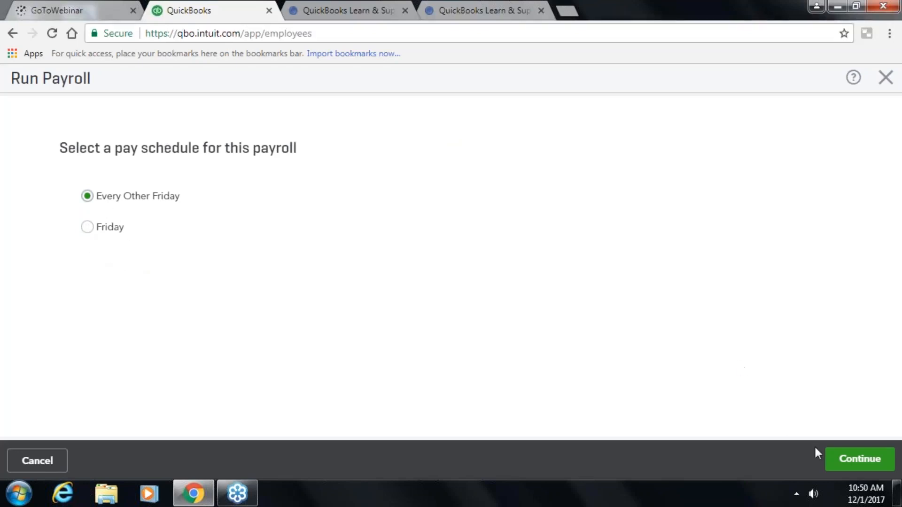
left_click(860, 459)
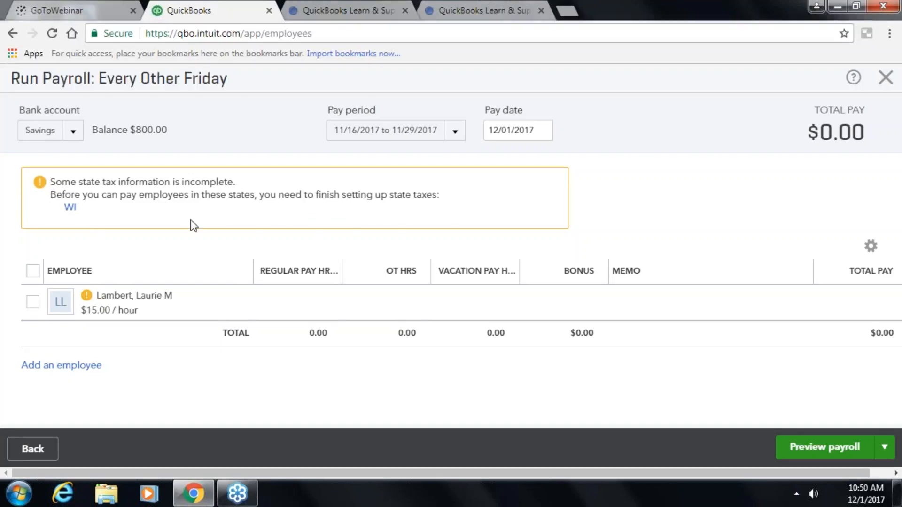
left_click(70, 208)
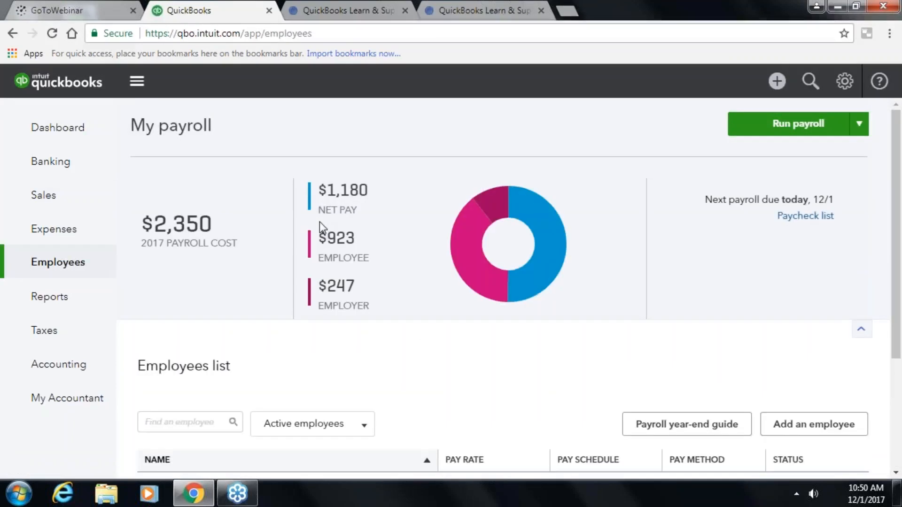
- Go to Taxes > Payroll Tax and open the tax setup to its state section
scroll(397, 263, "down", 3)
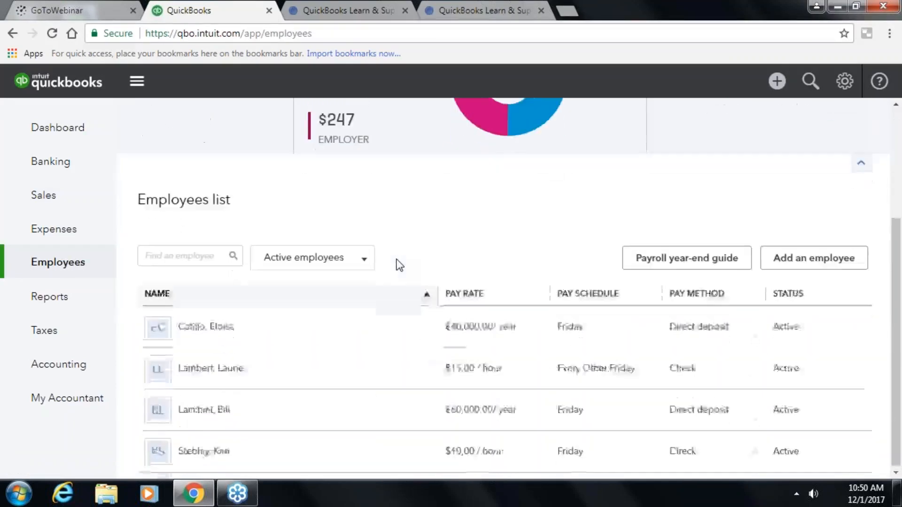
scroll(396, 260, "up", 3)
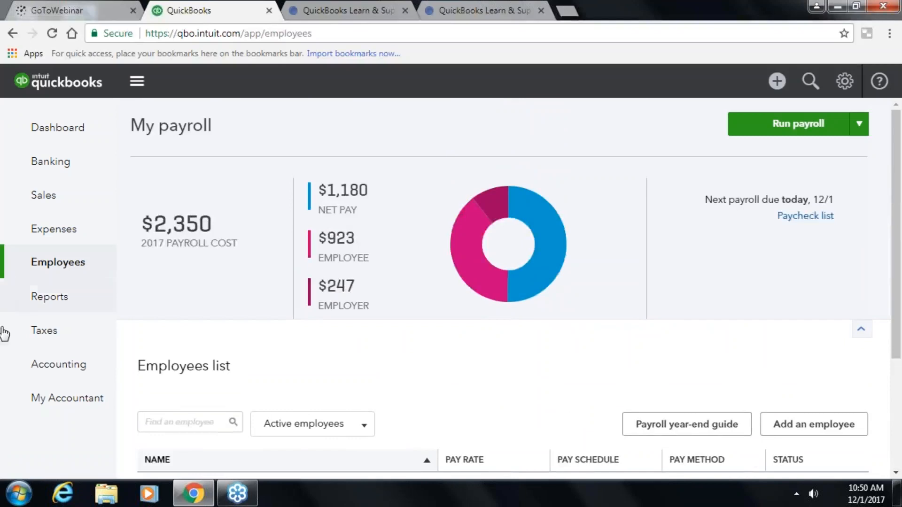
left_click(50, 337)
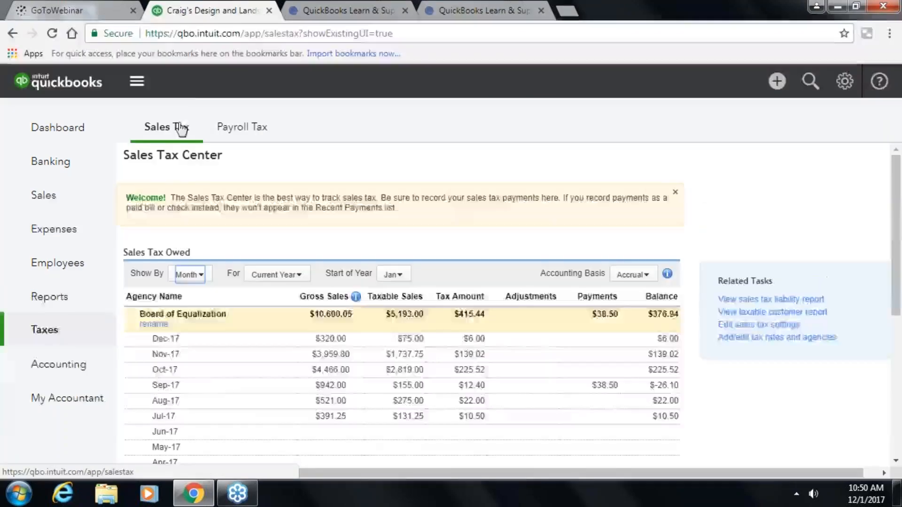
left_click(261, 136)
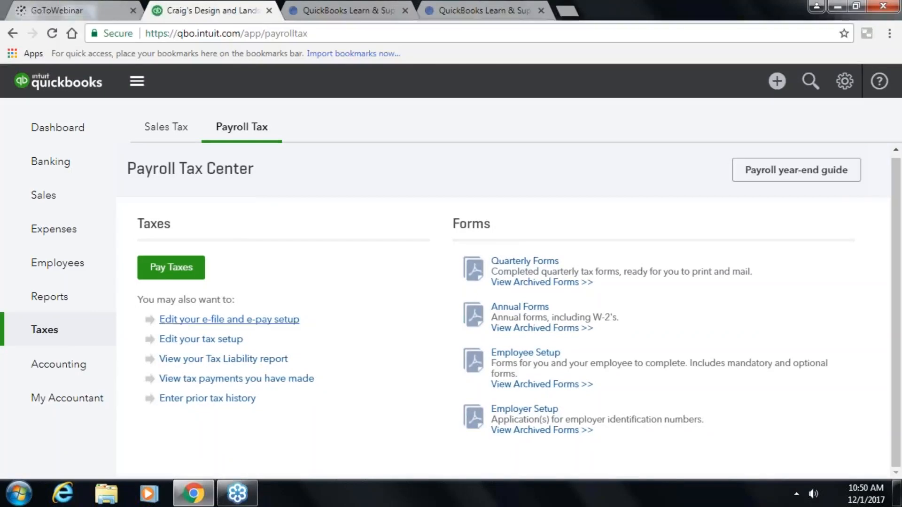
left_click(181, 346)
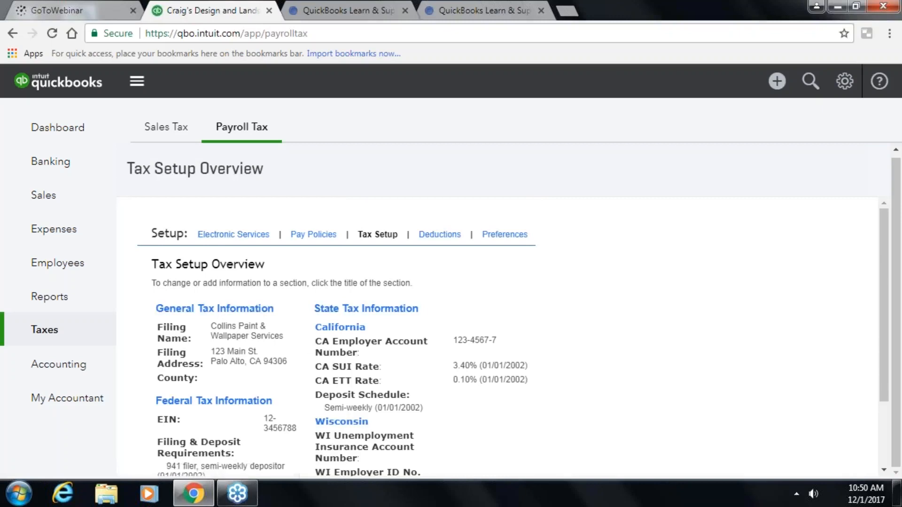
scroll(305, 342, "down", 2)
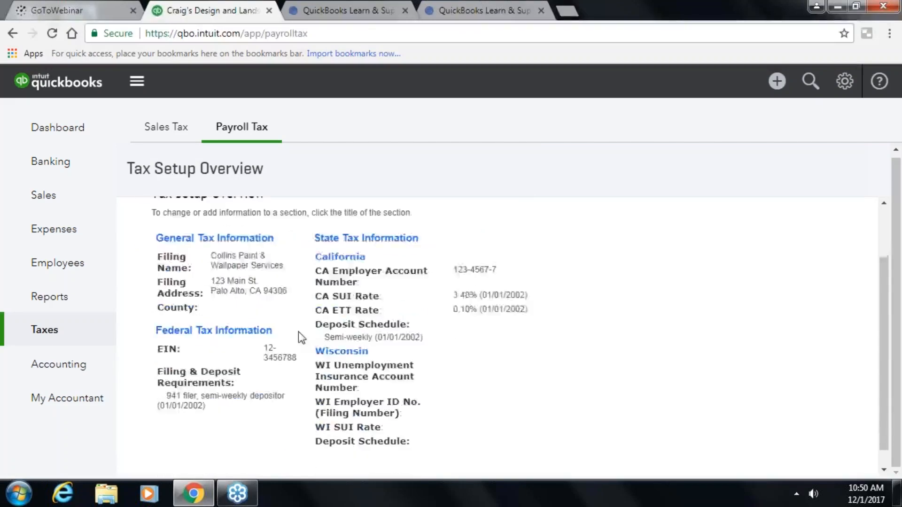
- Enter Wisconsin's employer ID, Monthly deposit schedule, UI account number and 3.5% SUI rate
left_click(346, 343)
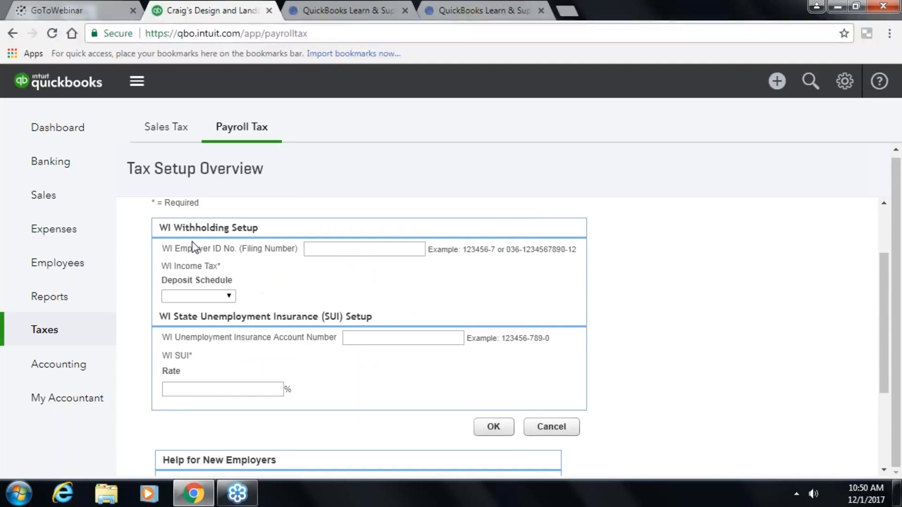
left_click(376, 251)
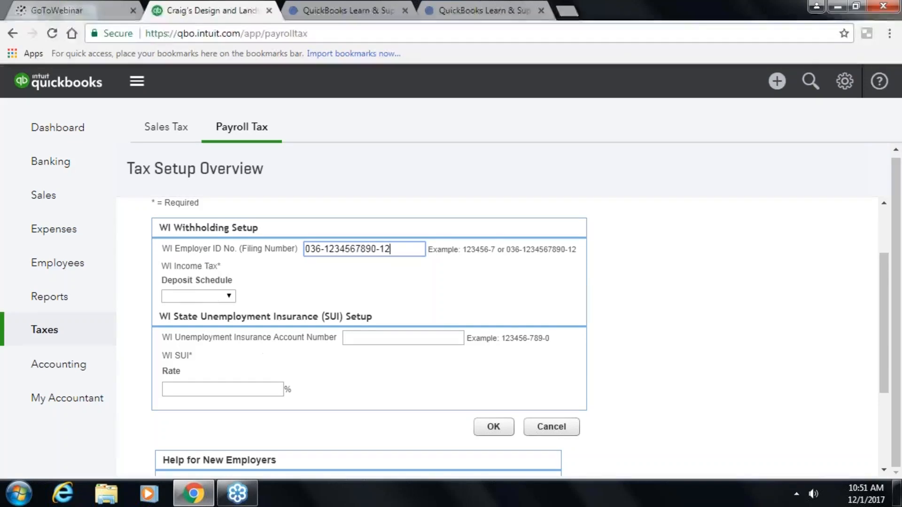
left_click(225, 297)
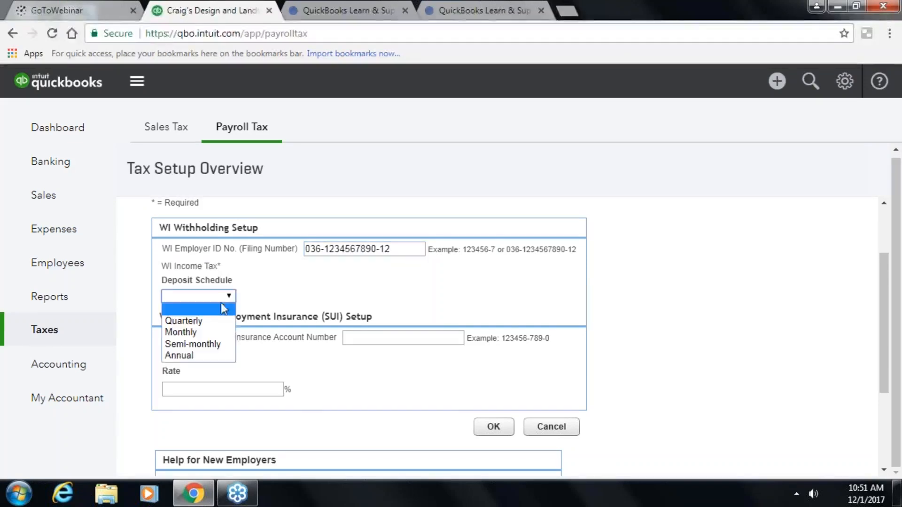
left_click(205, 336)
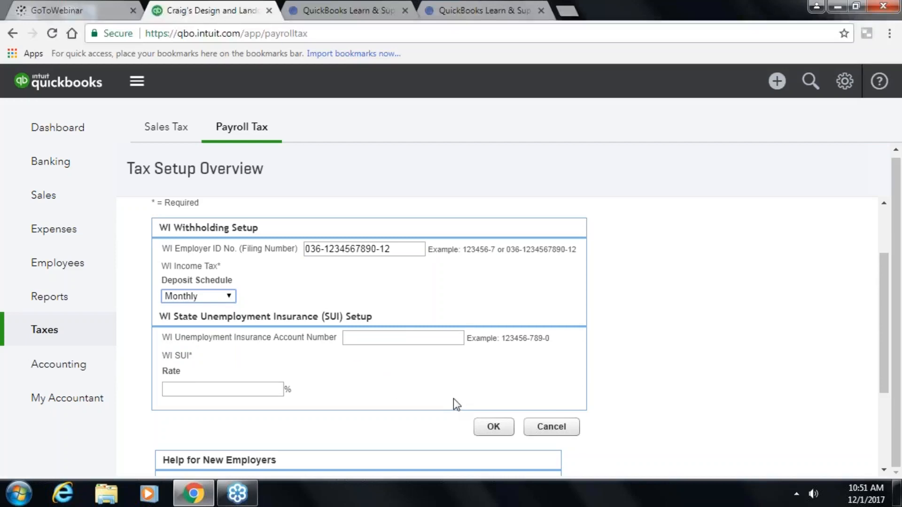
left_click(400, 335)
type("1")
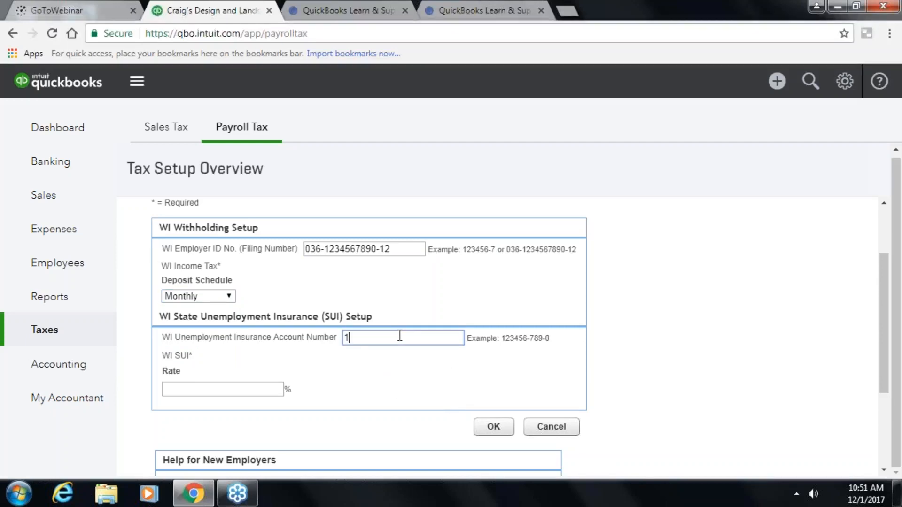
type("23456-789-0")
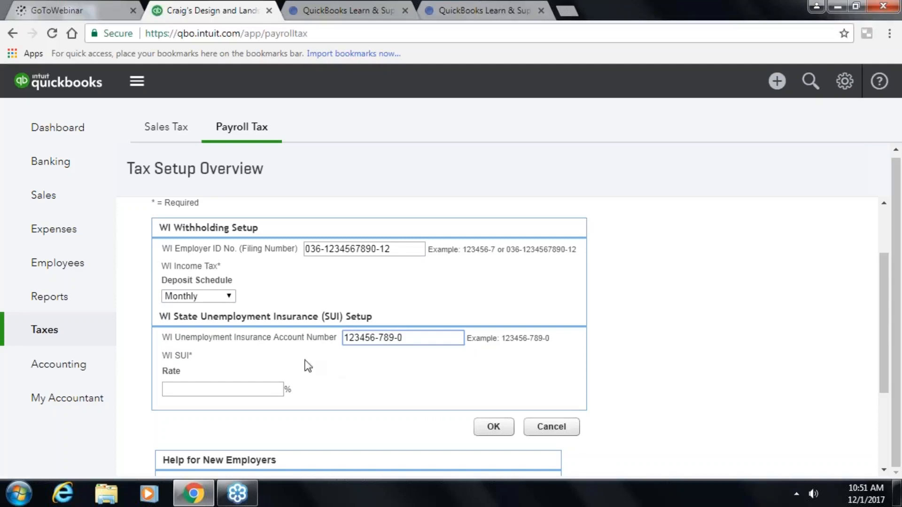
left_click(266, 389)
type("3.5")
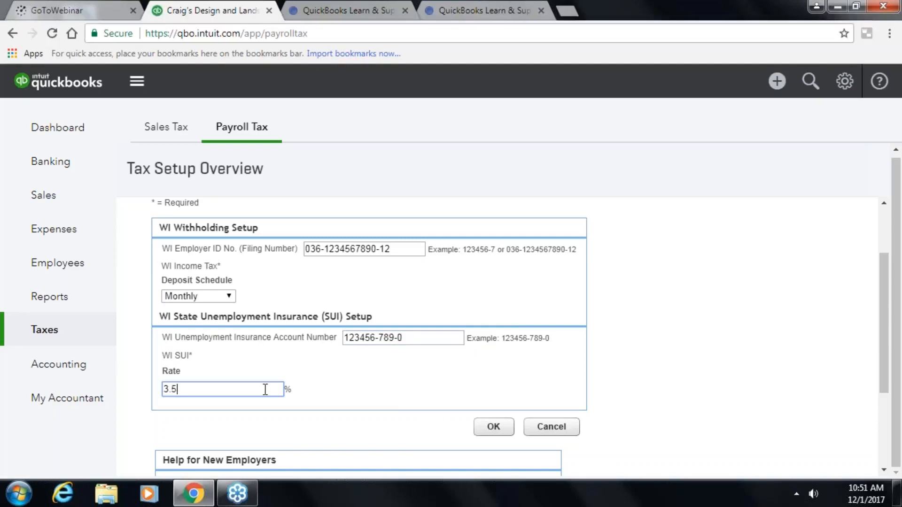
left_click(494, 427)
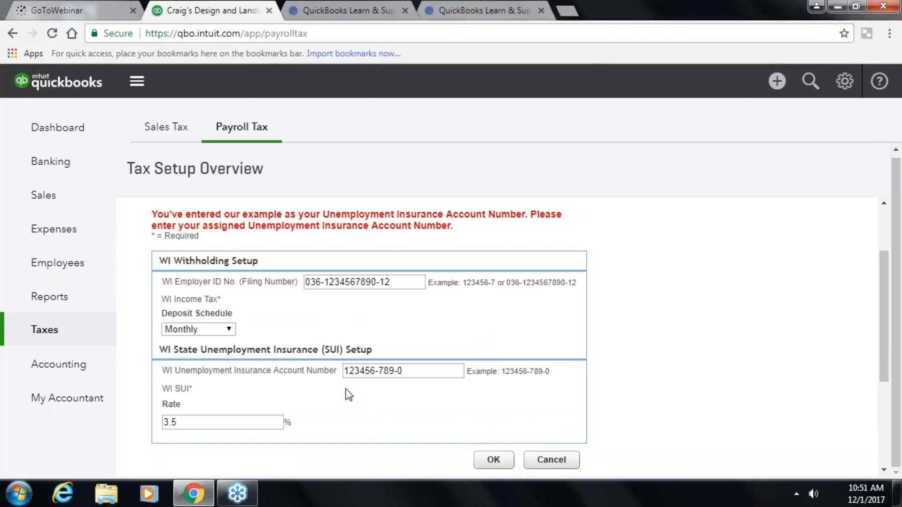
- Fix a digit in the UI account number and employer ID, then save the Wisconsin setup
left_click(359, 375)
key("BackSpace")
type("6")
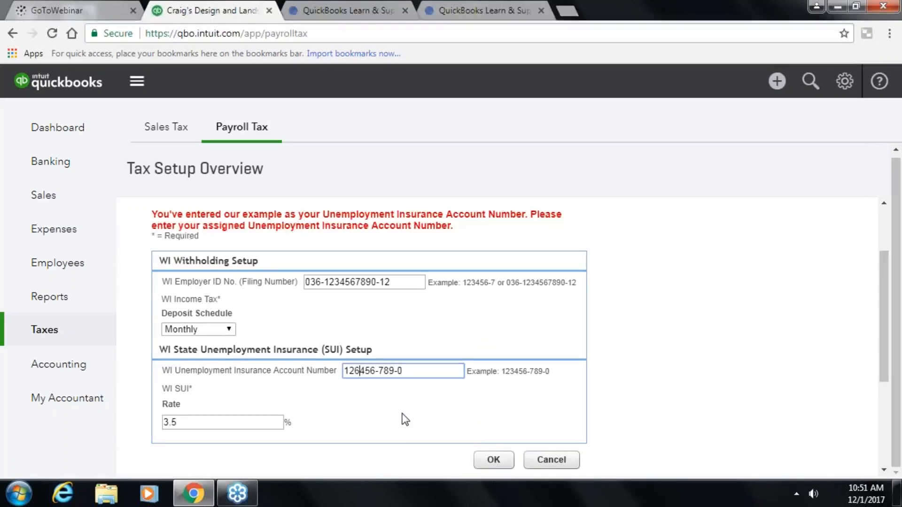
left_click(488, 463)
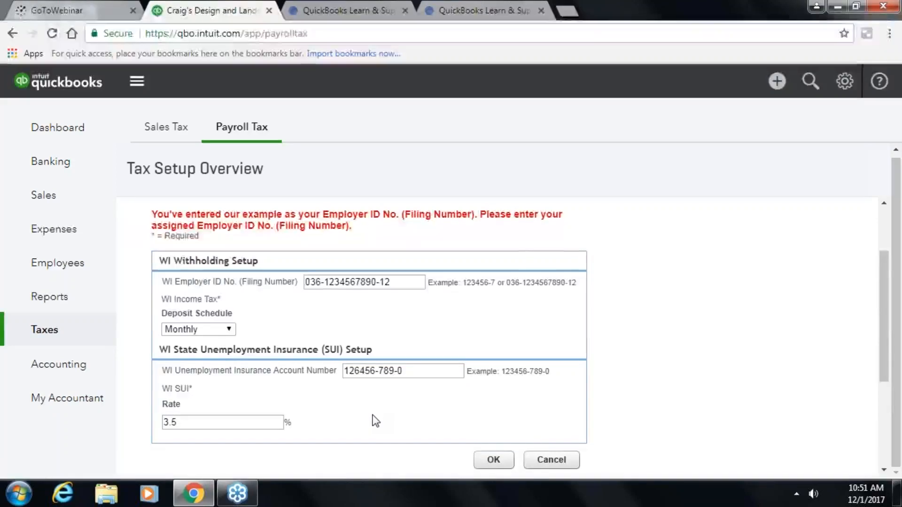
left_click(361, 282)
key("BackSpace")
type("6")
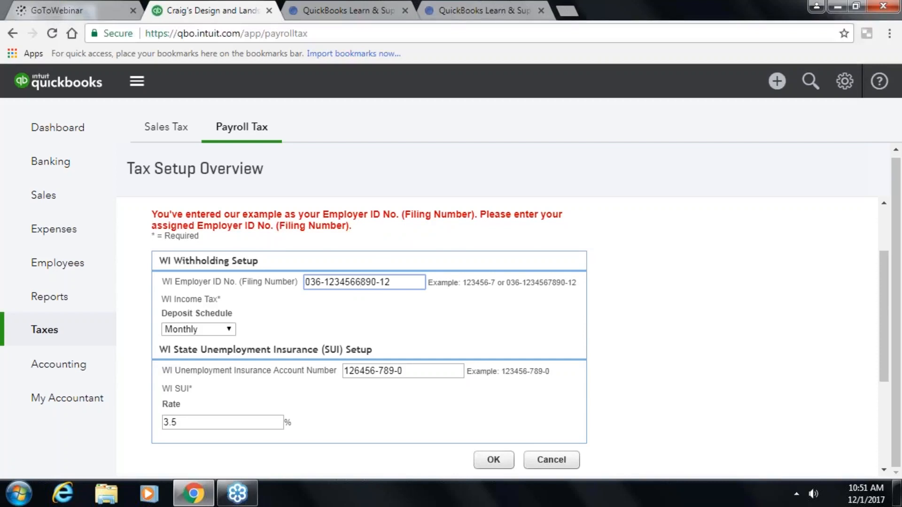
left_click(486, 459)
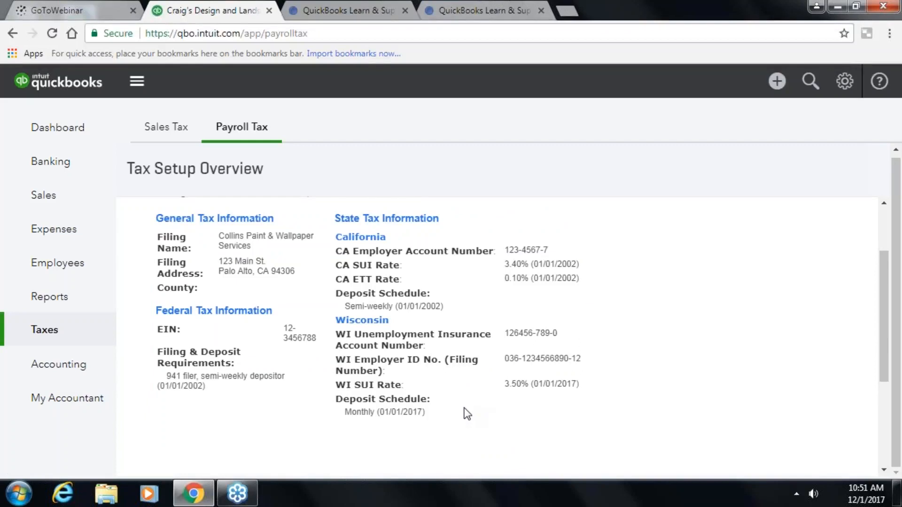
scroll(464, 413, "down", 3)
scroll(651, 421, "up", 3)
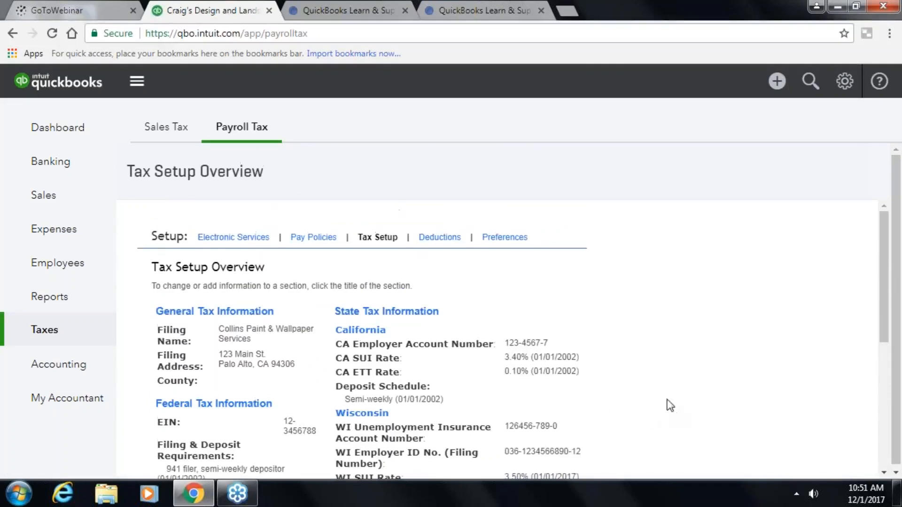
left_click(52, 262)
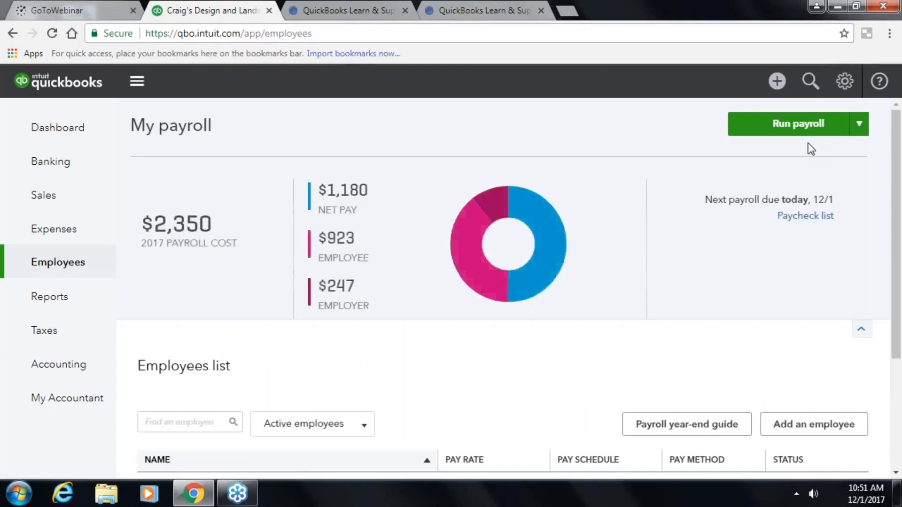
- Start an Every Other Friday payroll with 80 regular hours, 4 overtime hours and a $250.00 bonus
left_click(790, 131)
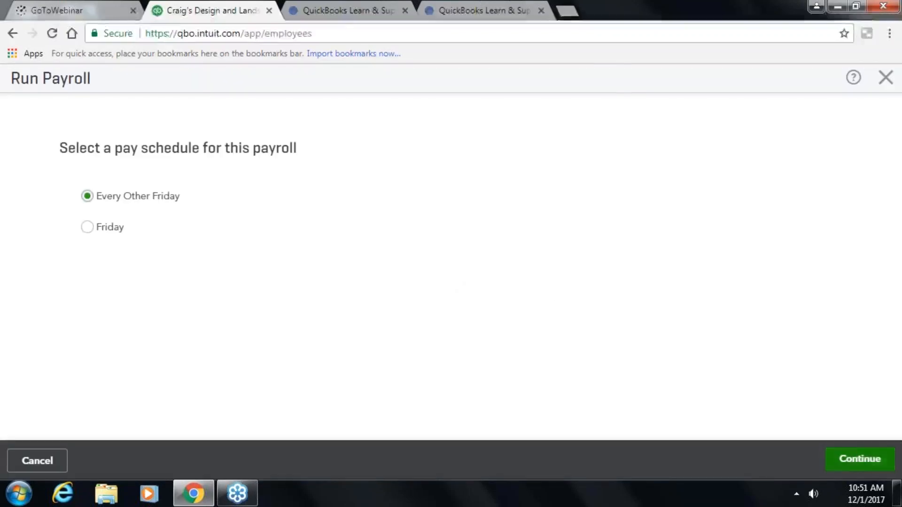
left_click(859, 458)
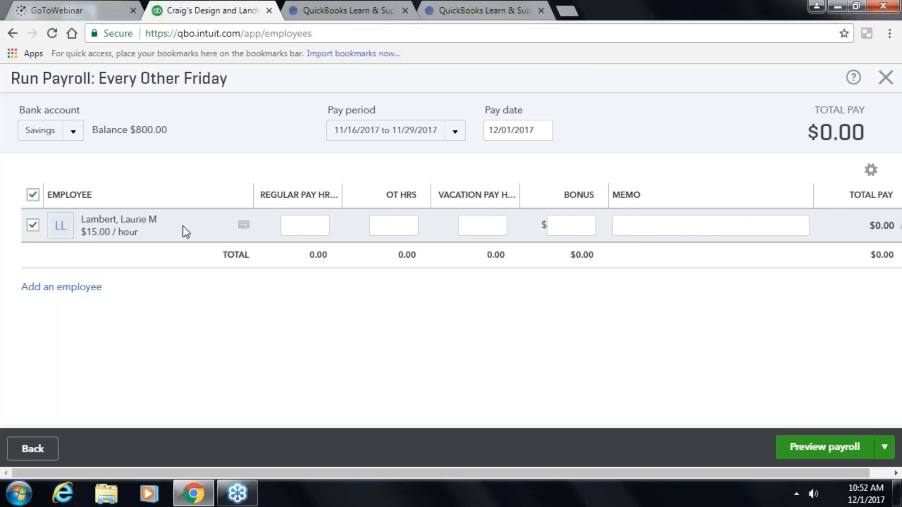
left_click(303, 224)
type("80")
key("Tab")
type("4")
key("Tab")
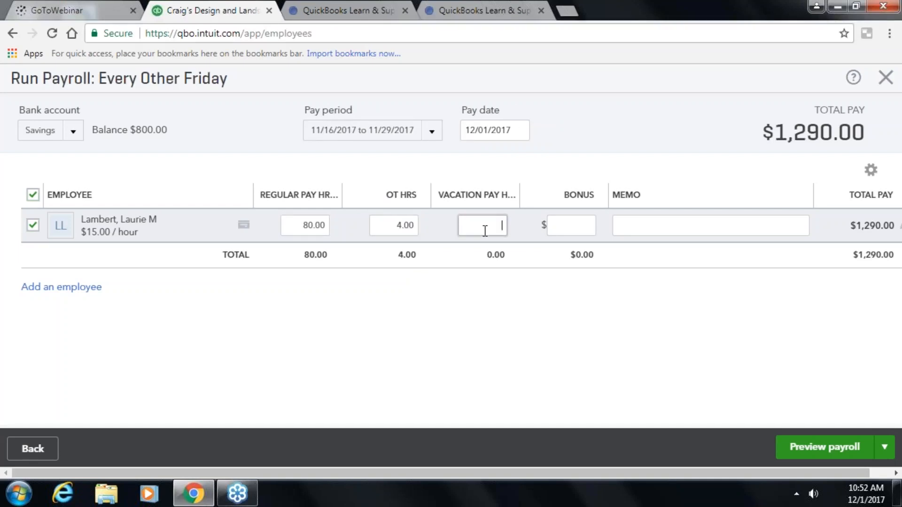
key("Tab")
type("250.00")
key("Tab")
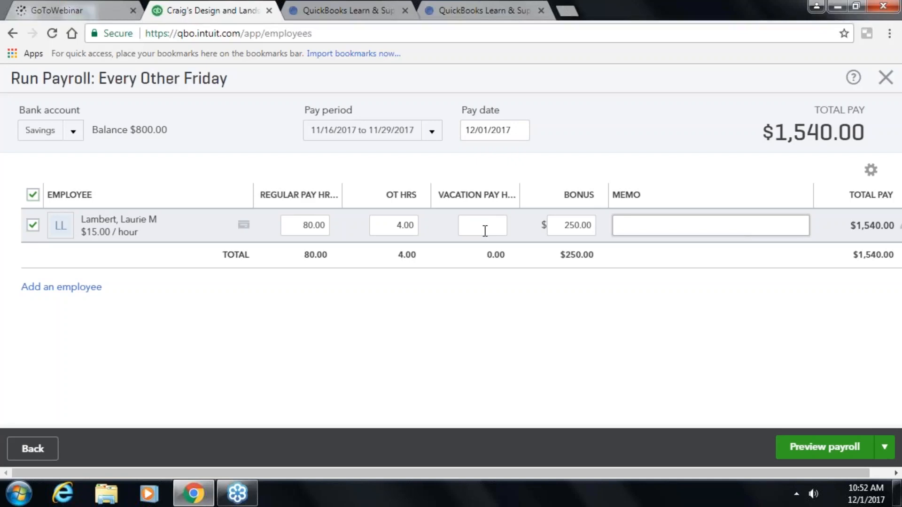
- Add the memo 'Great Job!' and pay from State Bank Checking instead of Savings
type("Gret")
type("at Job")
type("!")
key("Tab")
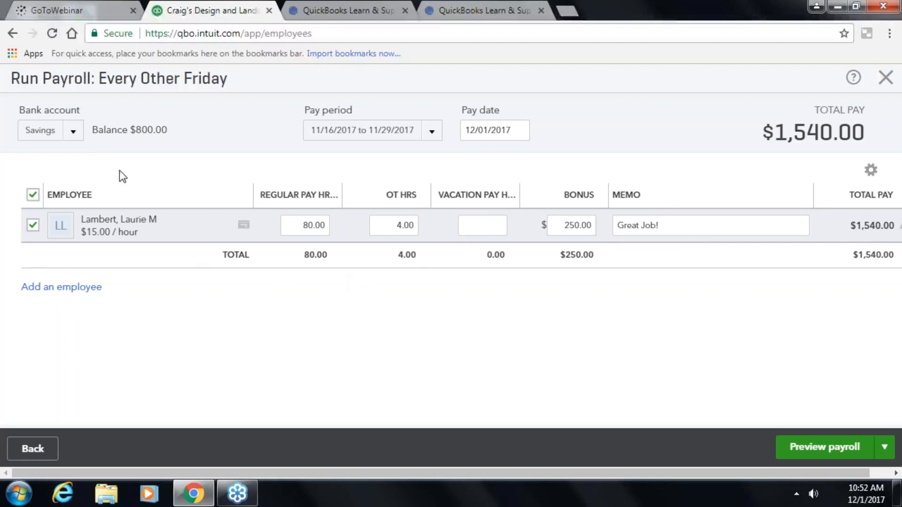
left_click(72, 131)
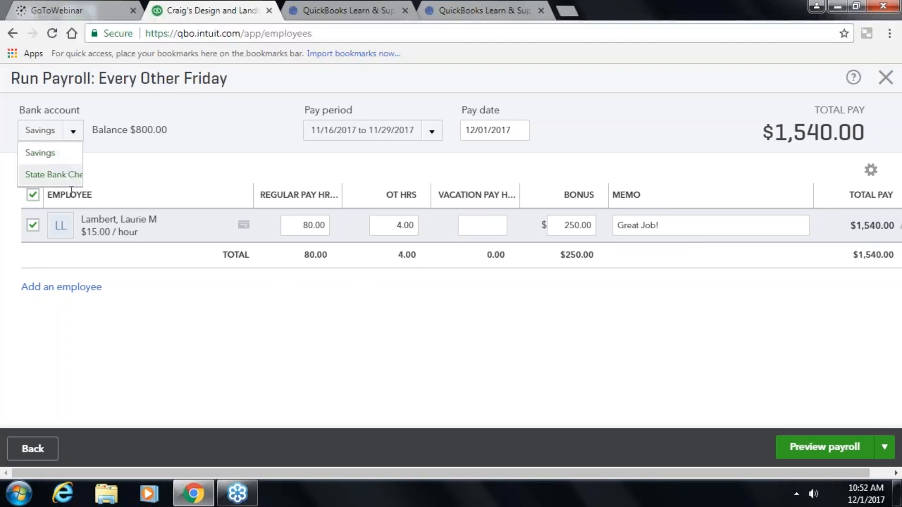
left_click(71, 177)
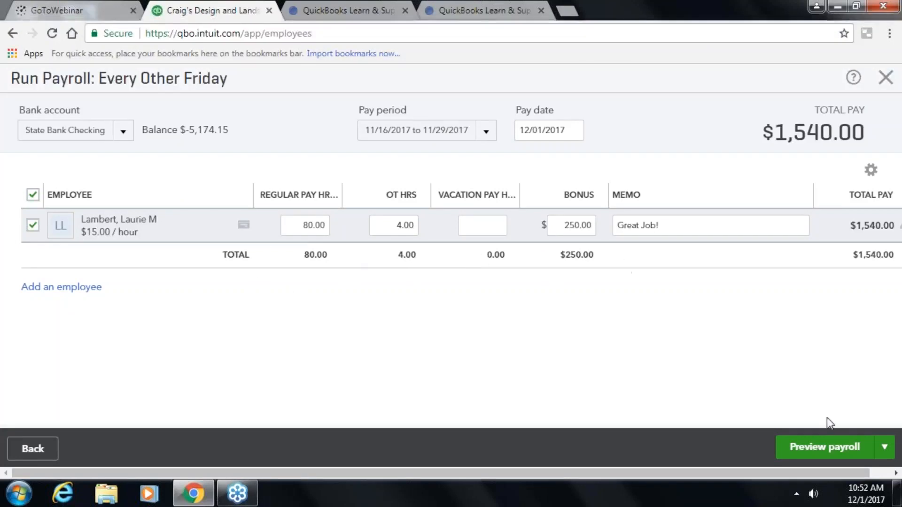
- Preview the payroll to see the $1,720.95 total cost and one $85.00 paper check
left_click(836, 450)
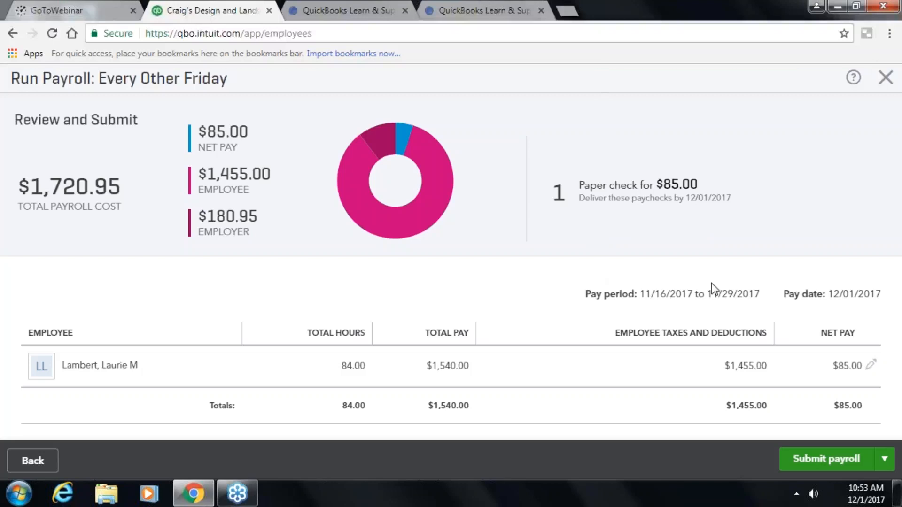
left_click(873, 370)
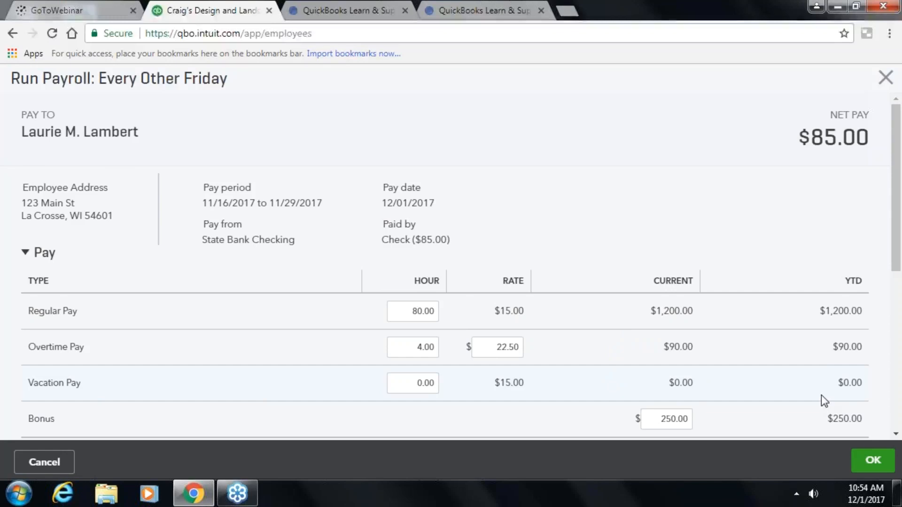
scroll(821, 354, "down", 3)
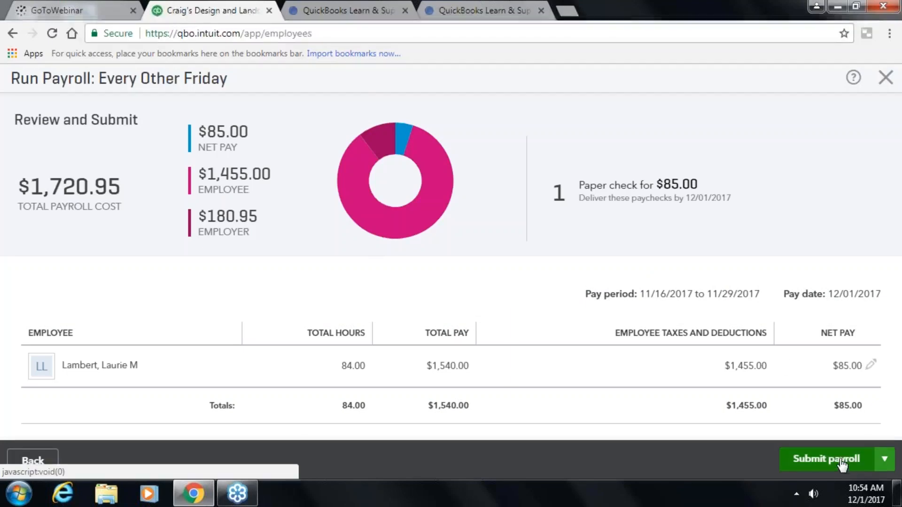
left_click(892, 461)
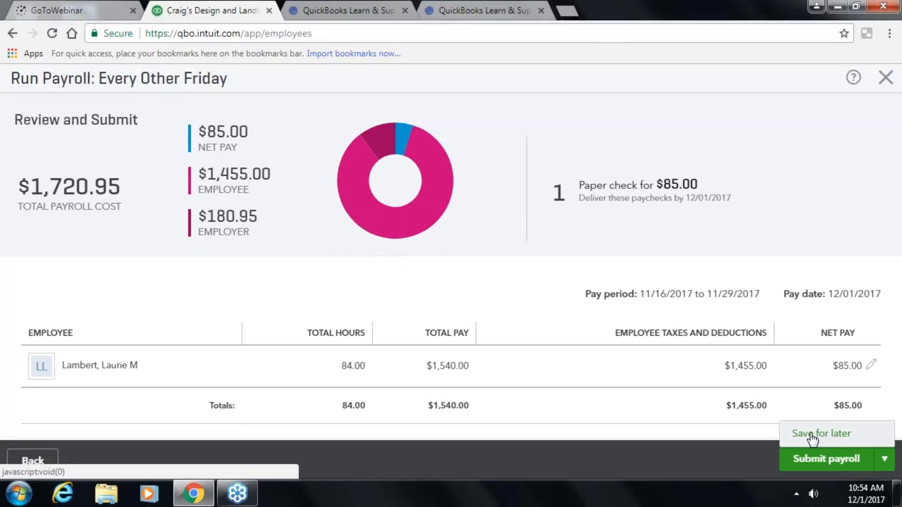
- Submit the payroll's $85.00 paper check and dismiss the tax payments reminder without paying
left_click(809, 460)
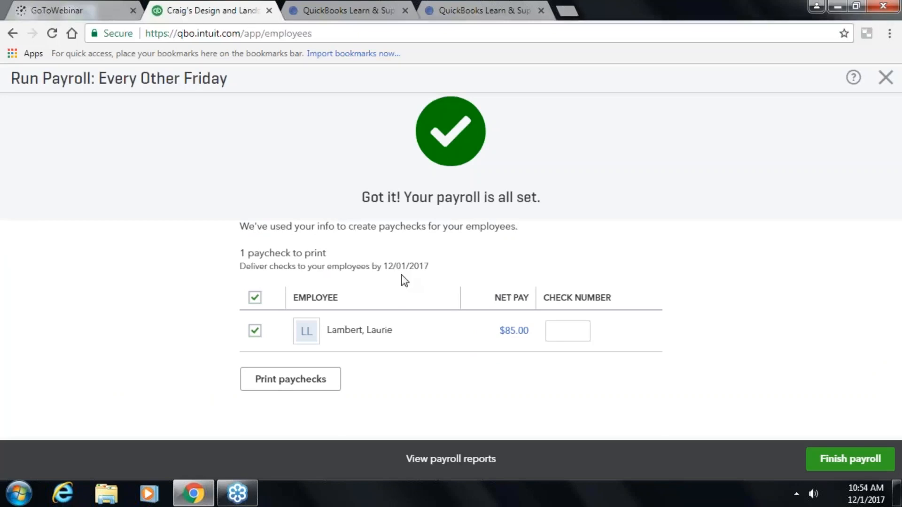
left_click(557, 329)
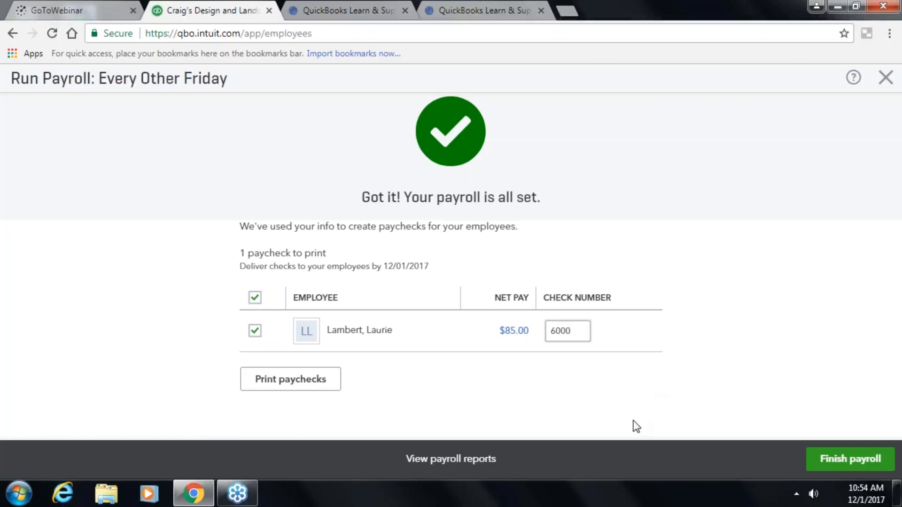
left_click(827, 458)
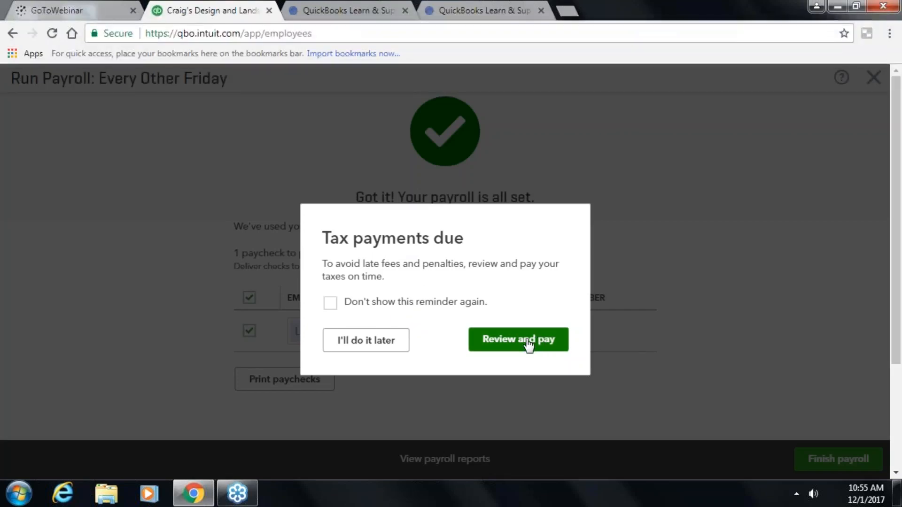
left_click(372, 347)
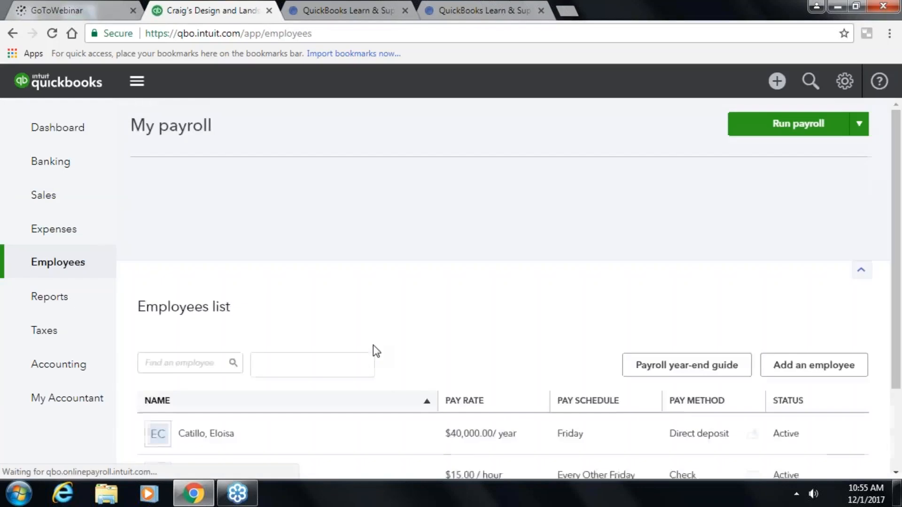
- Open Reports and show the Manage Payroll group with Paycheck List, Payroll Summary and Tax Liability
scroll(375, 359, "down", 3)
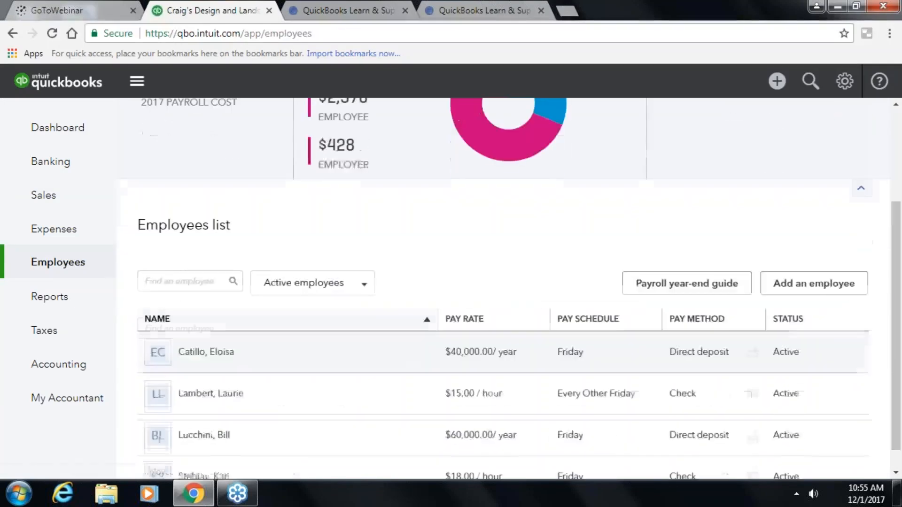
scroll(375, 359, "up", 1)
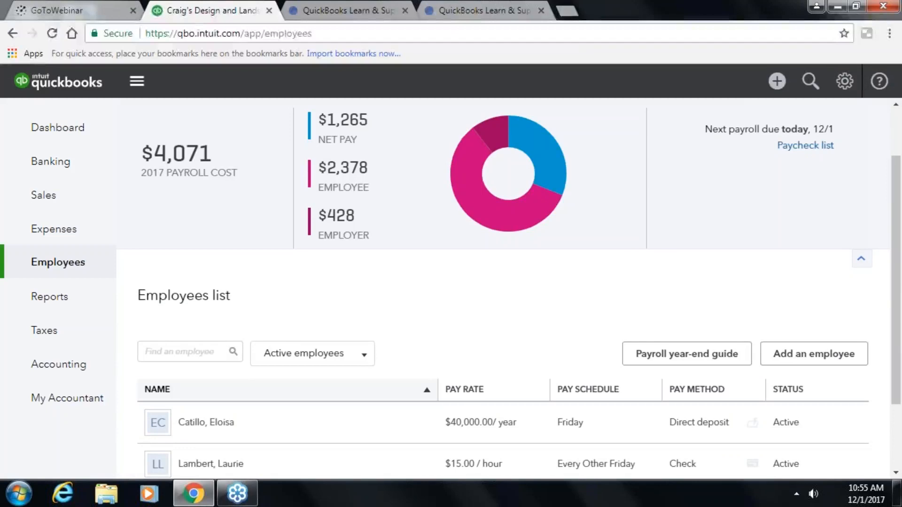
left_click(46, 298)
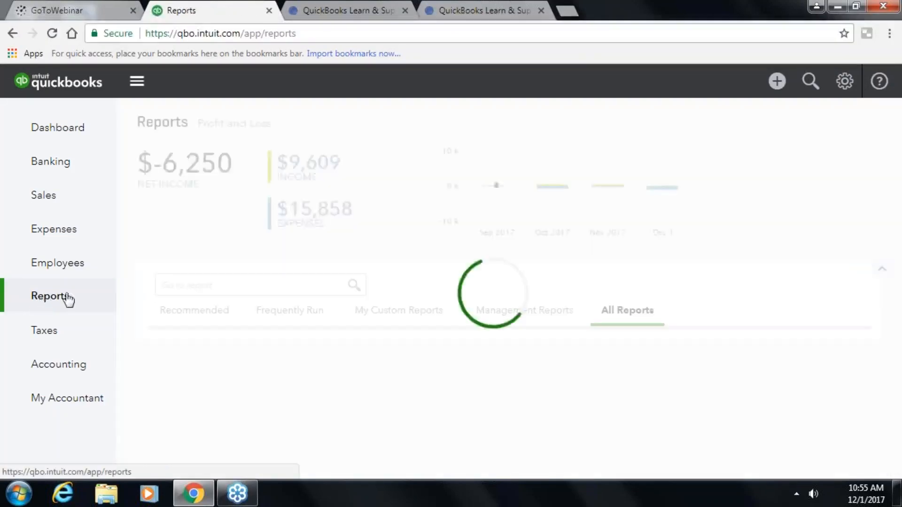
scroll(392, 285, "down", 2)
scroll(370, 299, "up", 1)
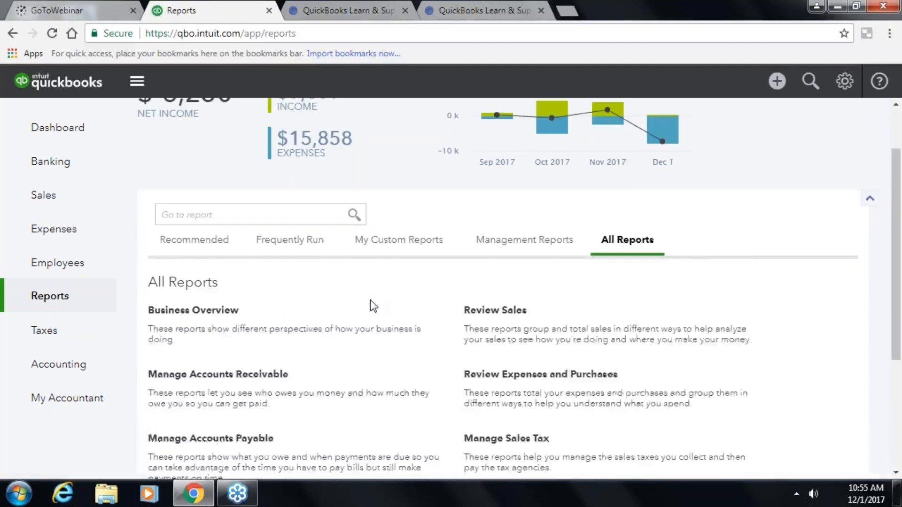
scroll(373, 306, "down", 1)
scroll(372, 306, "down", 1)
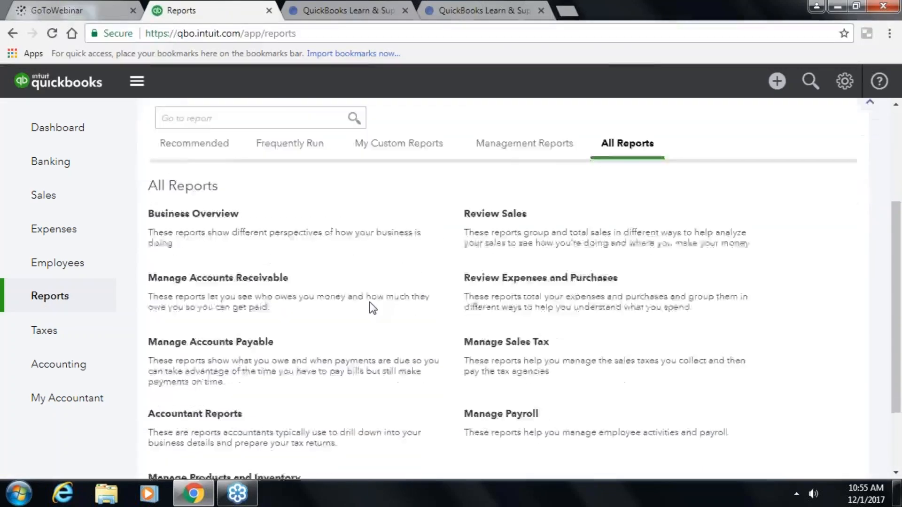
left_click(515, 374)
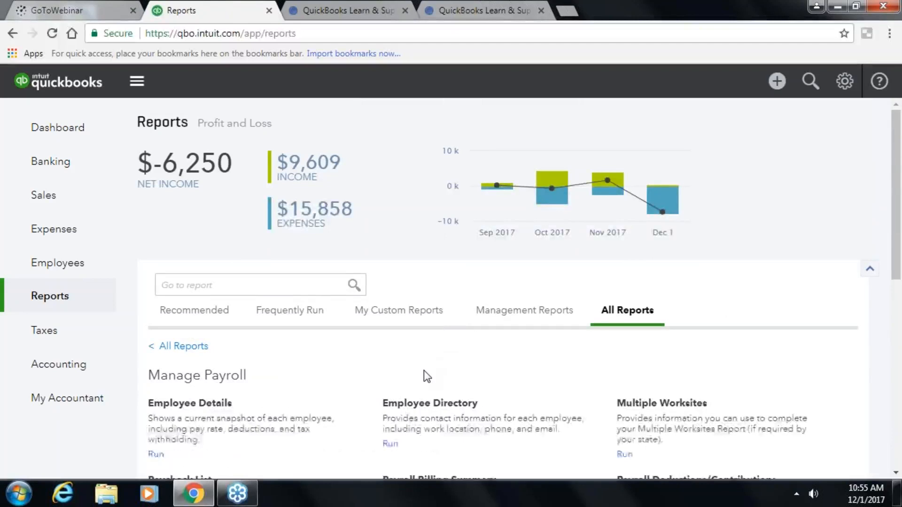
scroll(424, 371, "down", 2)
scroll(424, 371, "up", 2)
scroll(884, 362, "down", 4)
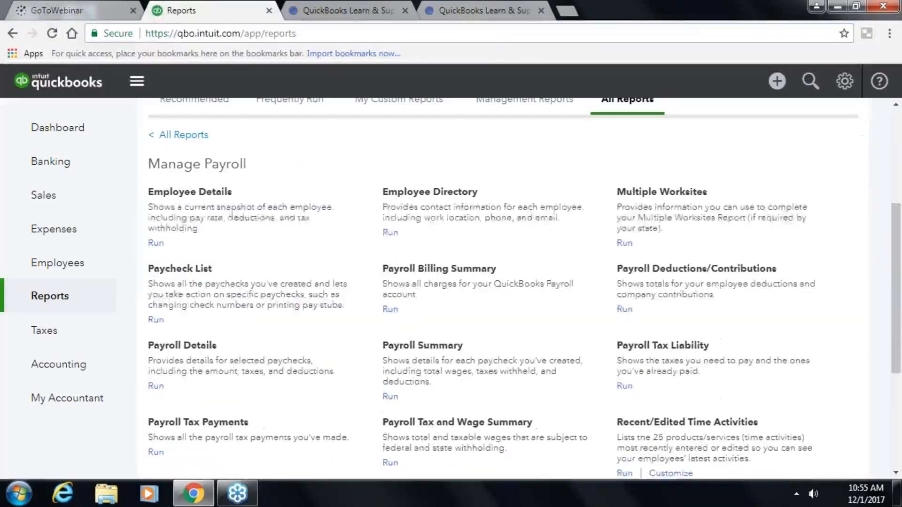
left_click(435, 350)
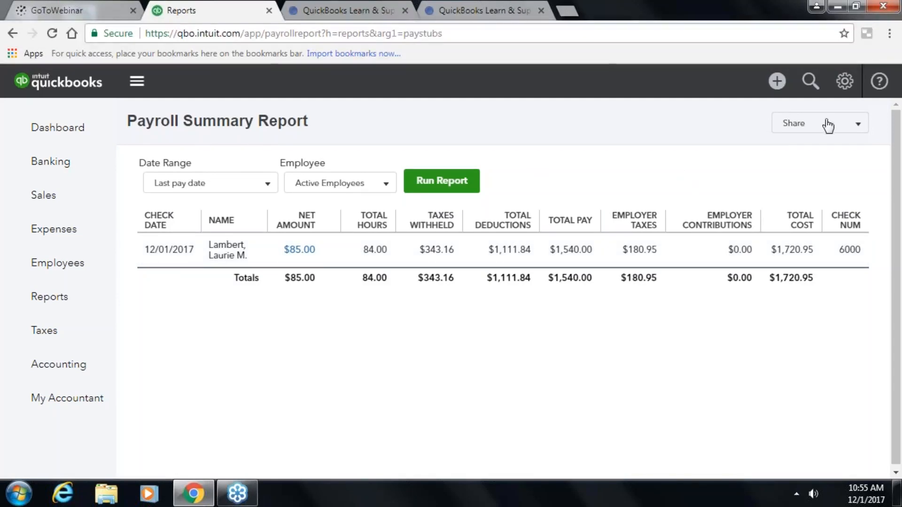
left_click(857, 130)
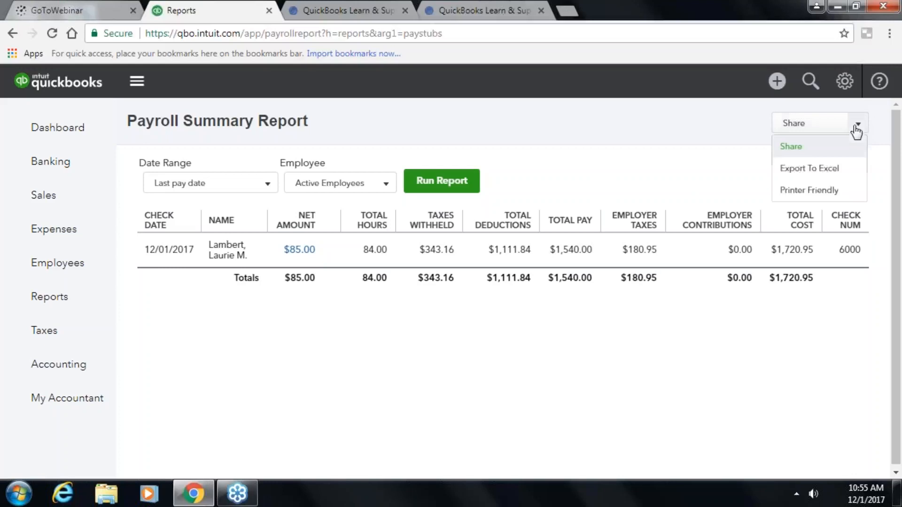
left_click(840, 195)
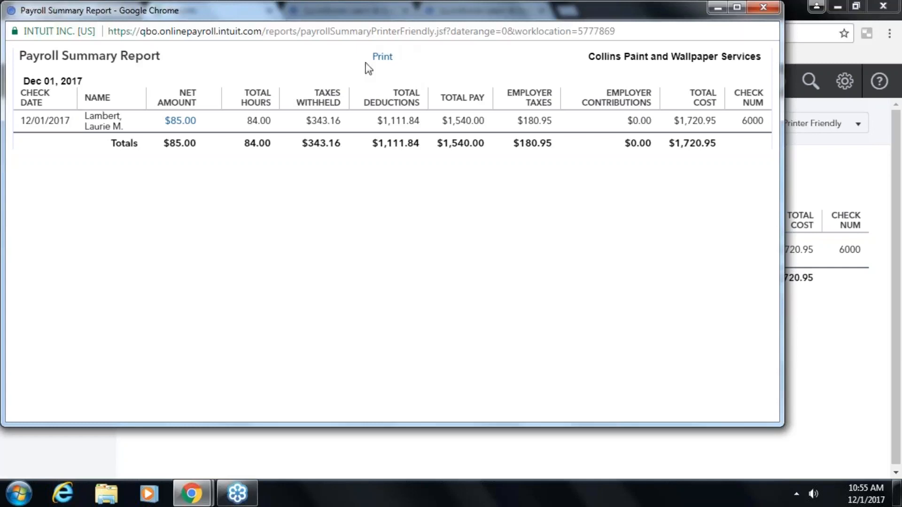
left_click(774, 14)
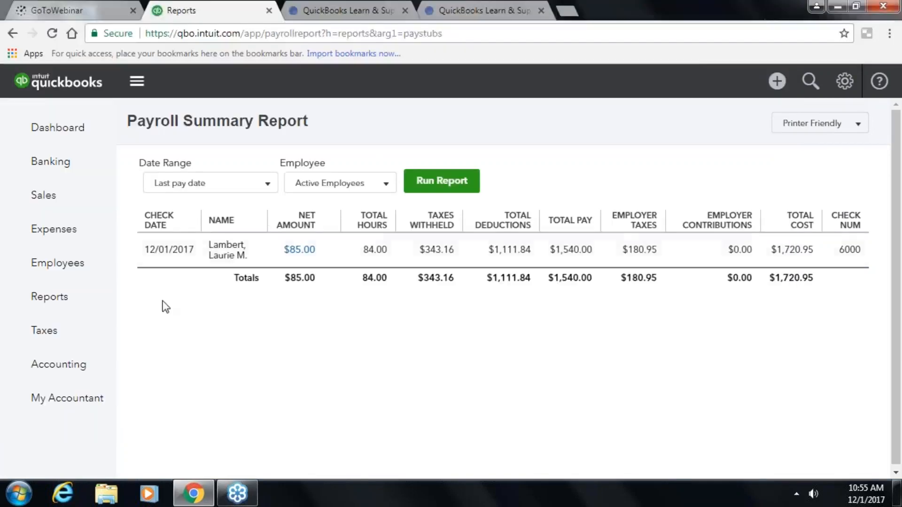
left_click(61, 299)
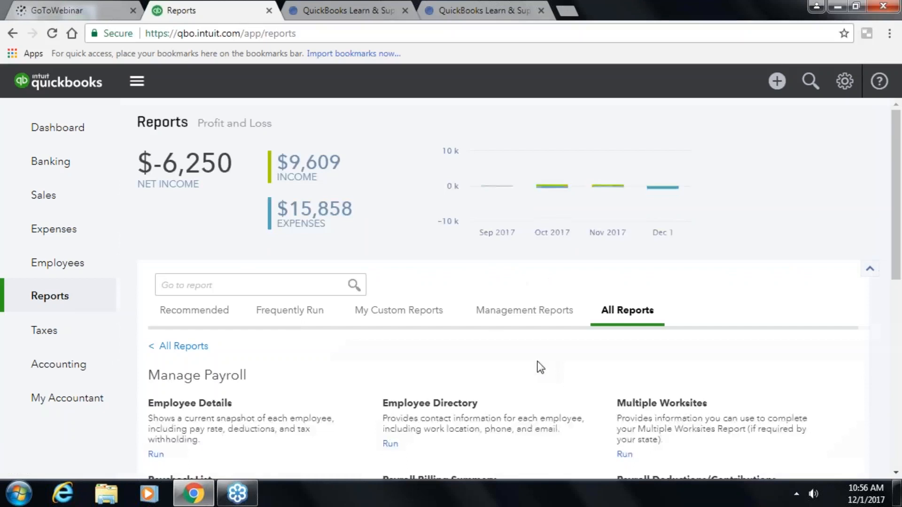
- Run and scroll through the Payroll Tax Liability report, then go to the Payroll Tax Center
scroll(530, 360, "down", 5)
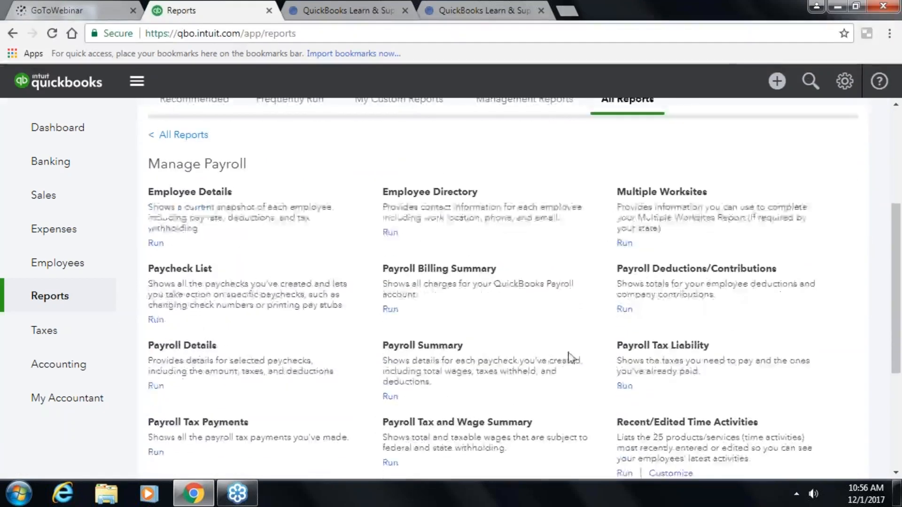
left_click(668, 347)
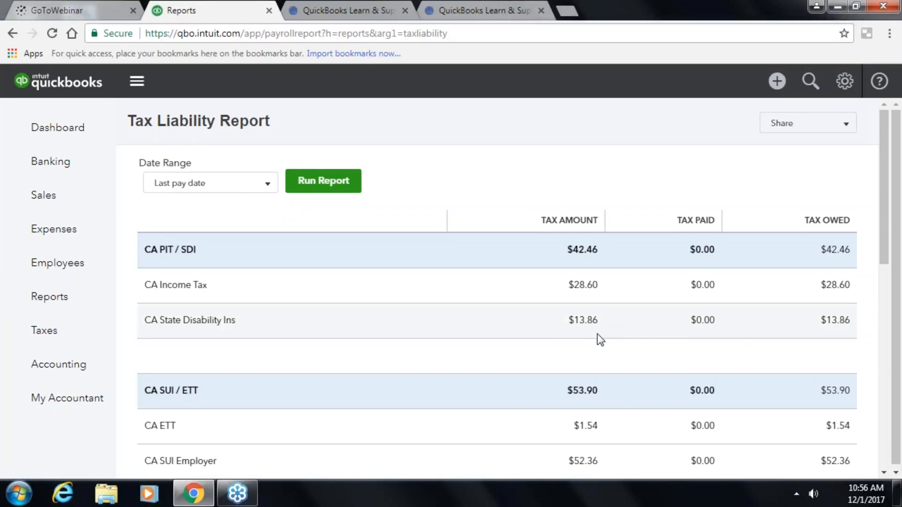
scroll(595, 330, "down", 2)
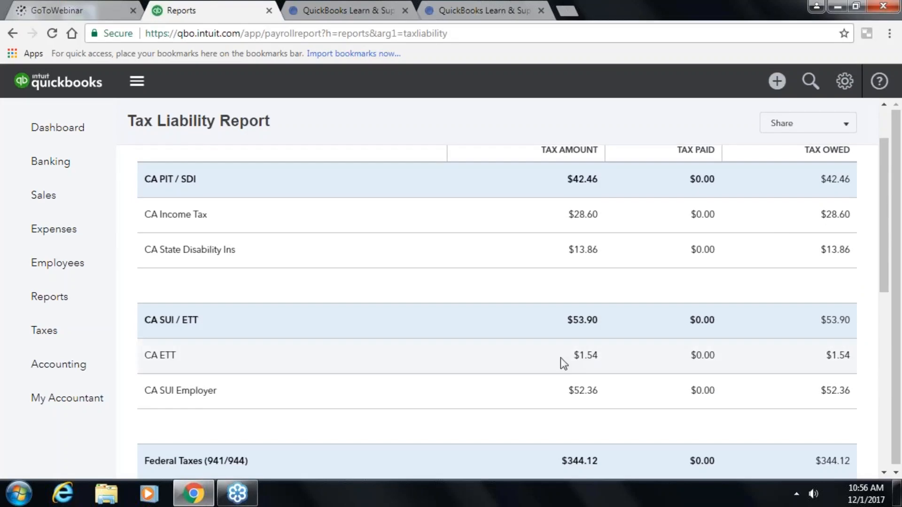
scroll(552, 395, "down", 2)
scroll(548, 384, "down", 4)
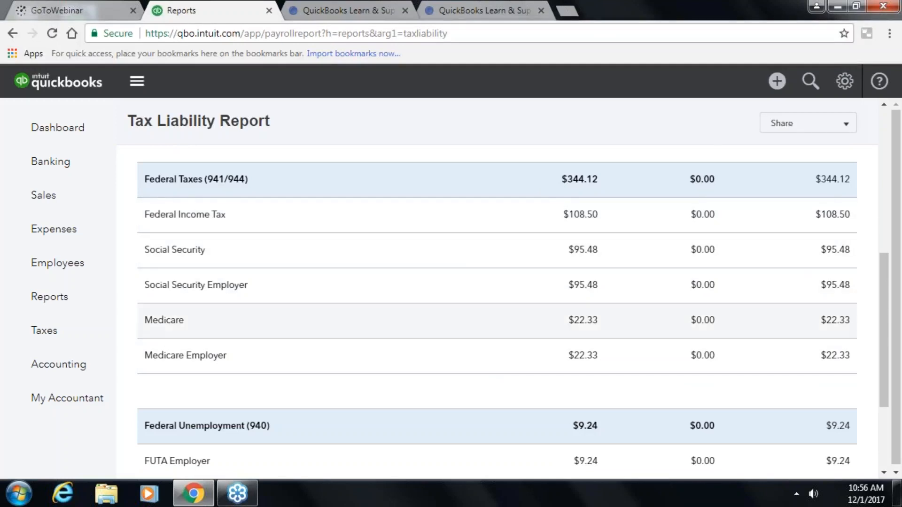
scroll(569, 349, "down", 1)
scroll(571, 360, "up", 1)
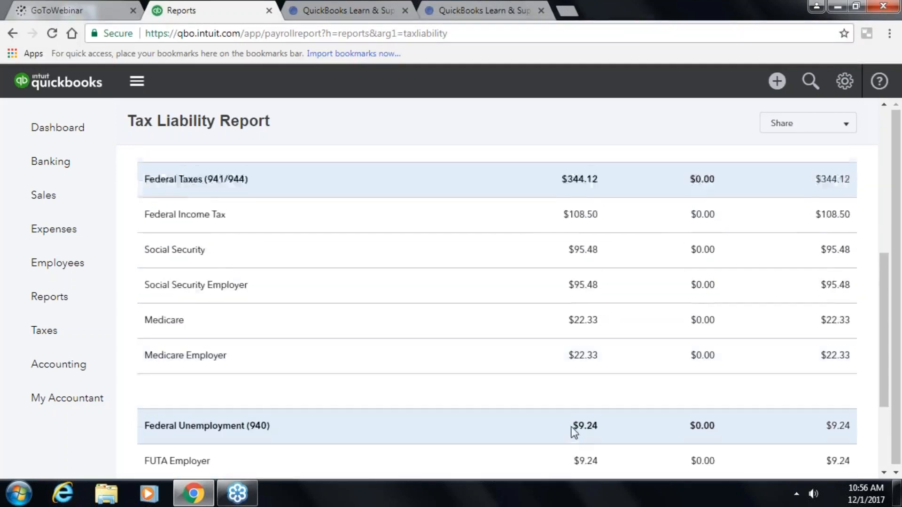
scroll(574, 432, "down", 1)
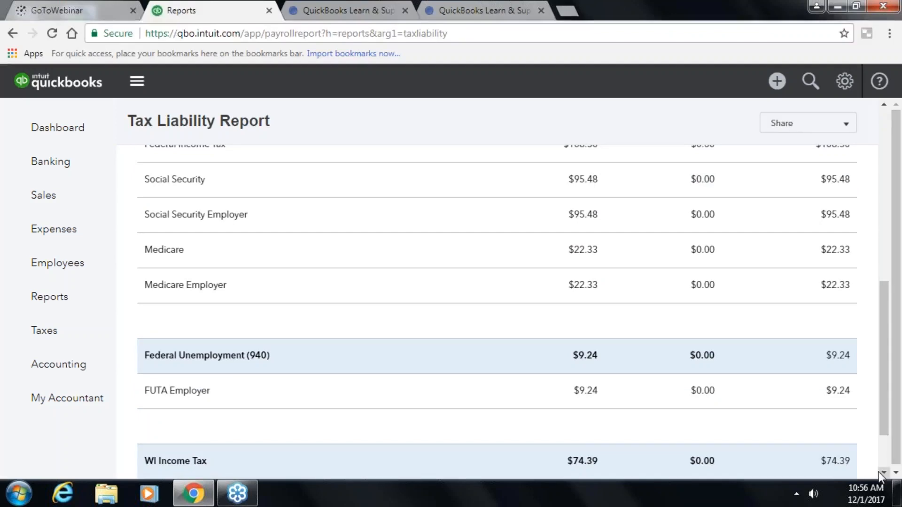
scroll(879, 472, "down", 1)
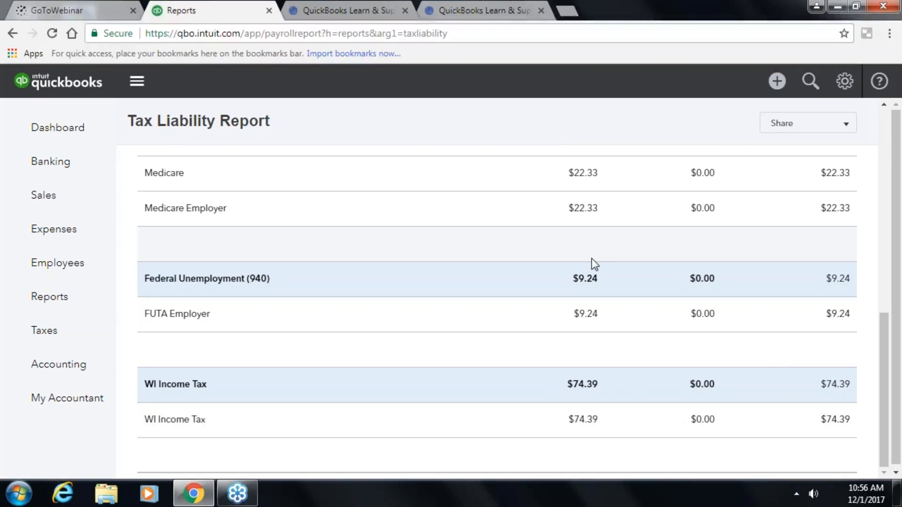
scroll(557, 250, "up", 12)
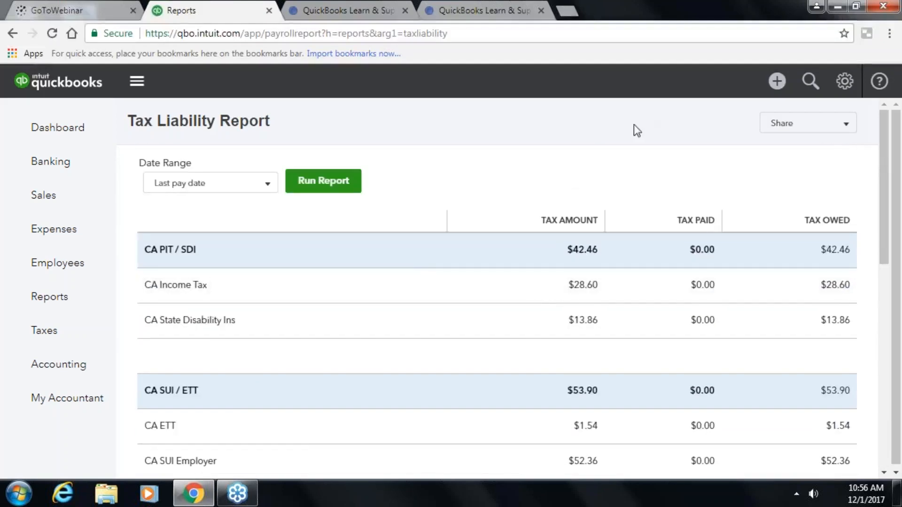
left_click(43, 331)
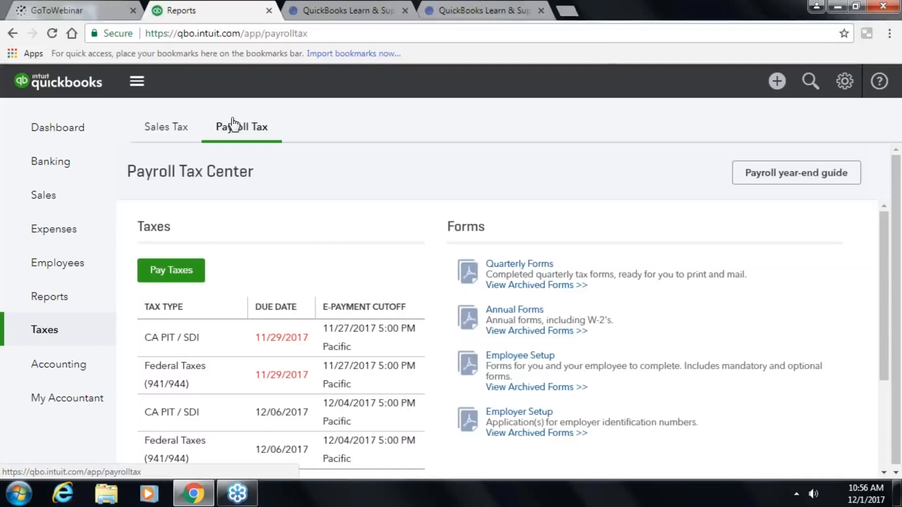
- Scroll through the Tax Setup Overview's general, federal and state sections, including Wisconsin's 3.50% SUI rate
scroll(284, 254, "down", 3)
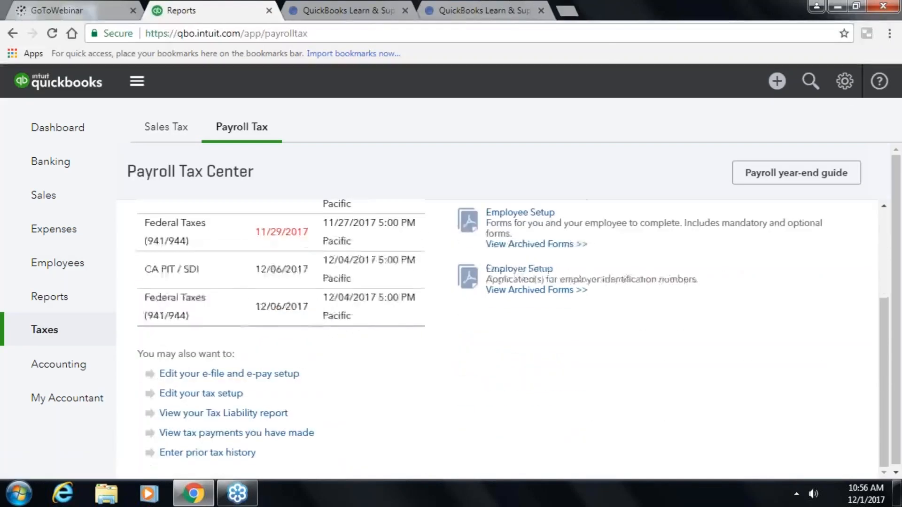
scroll(284, 254, "up", 3)
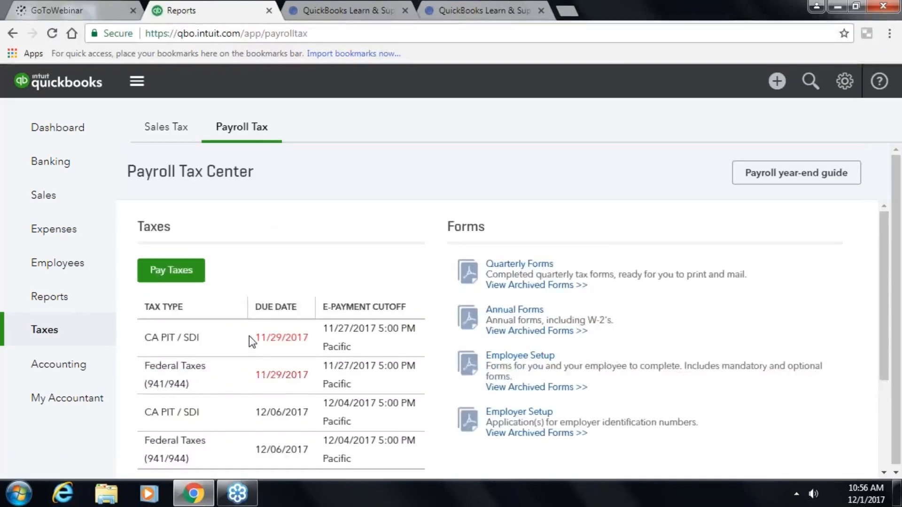
scroll(249, 339, "down", 2)
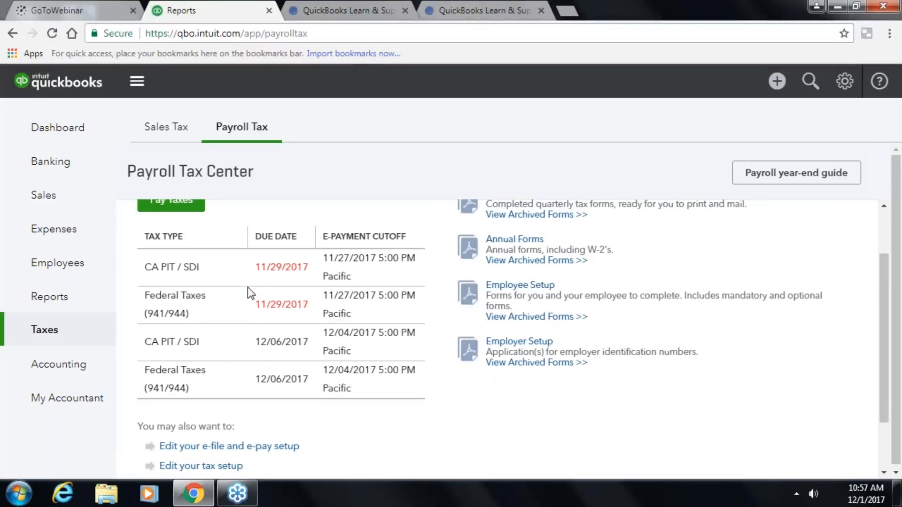
scroll(249, 288, "down", 2)
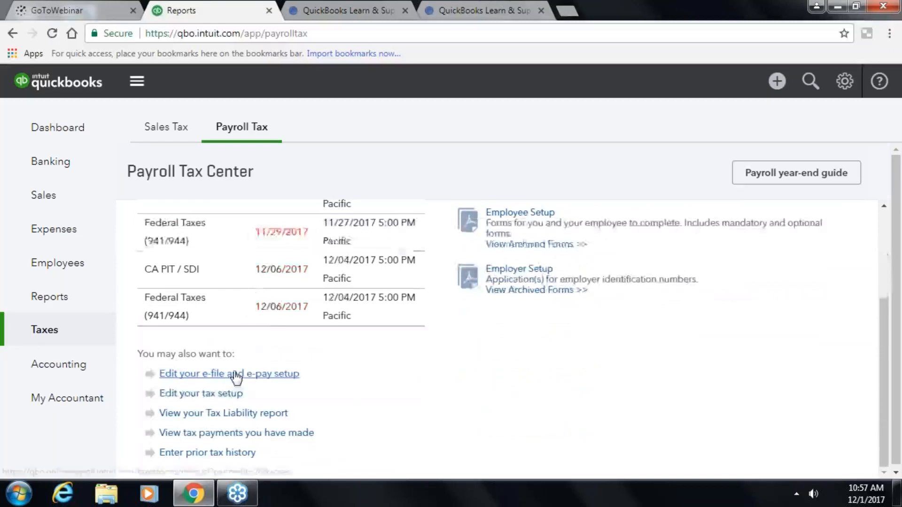
left_click(217, 396)
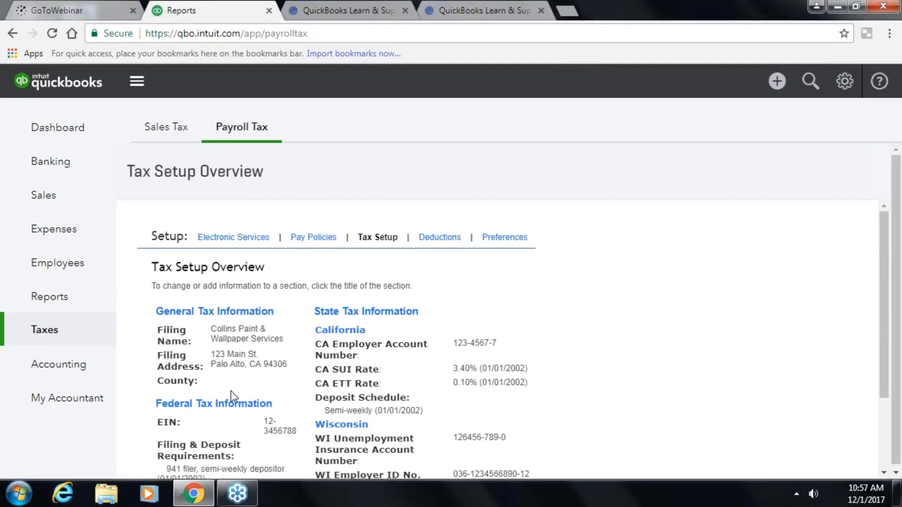
scroll(232, 399, "down", 1)
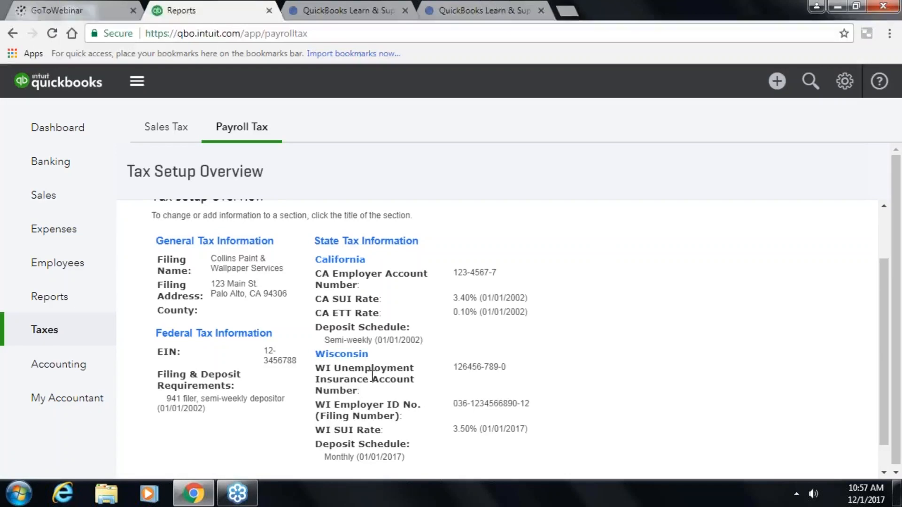
scroll(375, 422, "down", 1)
scroll(382, 411, "up", 2)
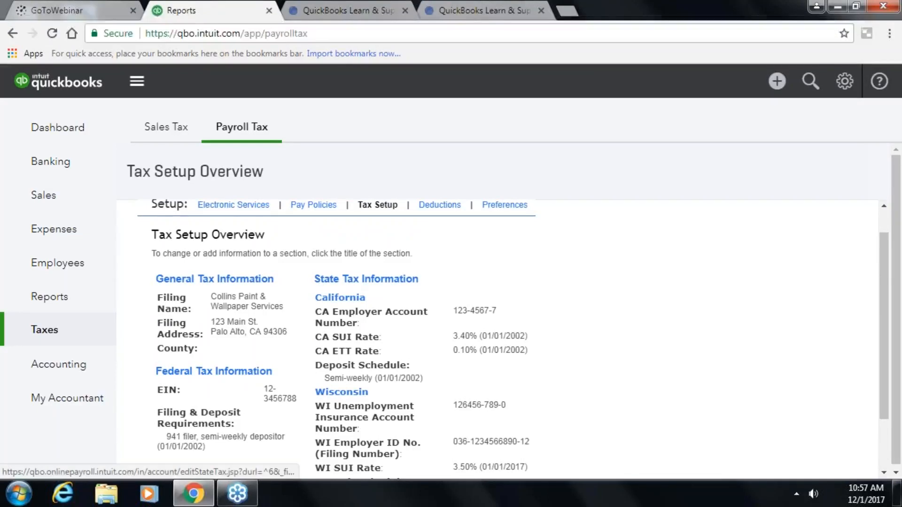
scroll(347, 310, "down", 2)
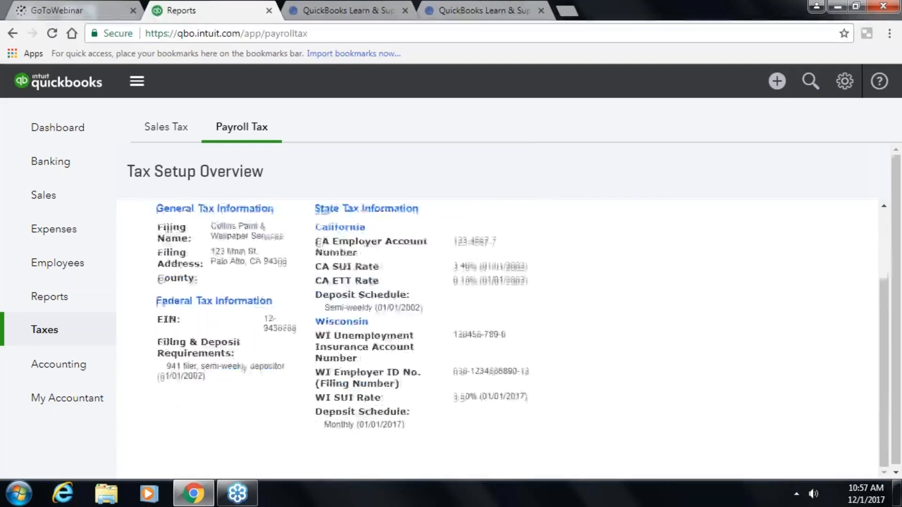
scroll(495, 318, "up", 2)
scroll(495, 319, "down", 1)
scroll(596, 300, "up", 1)
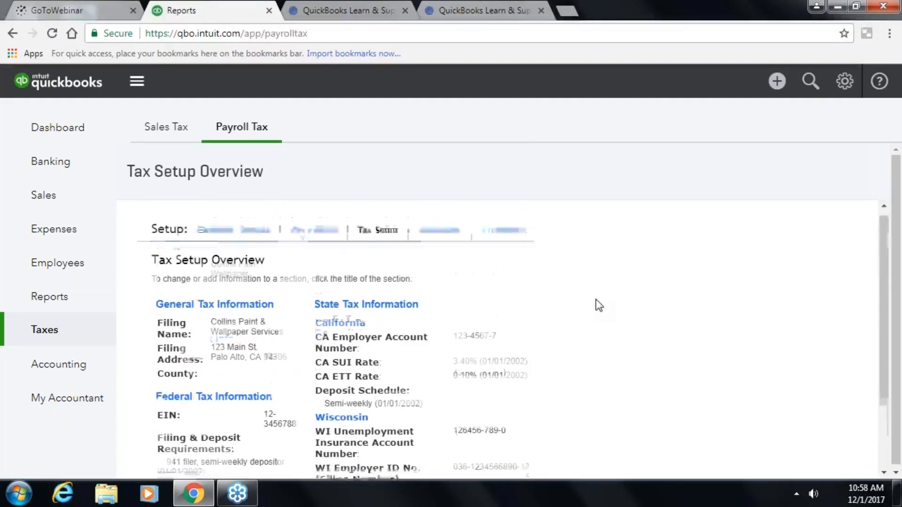
scroll(596, 299, "down", 1)
scroll(595, 300, "up", 1)
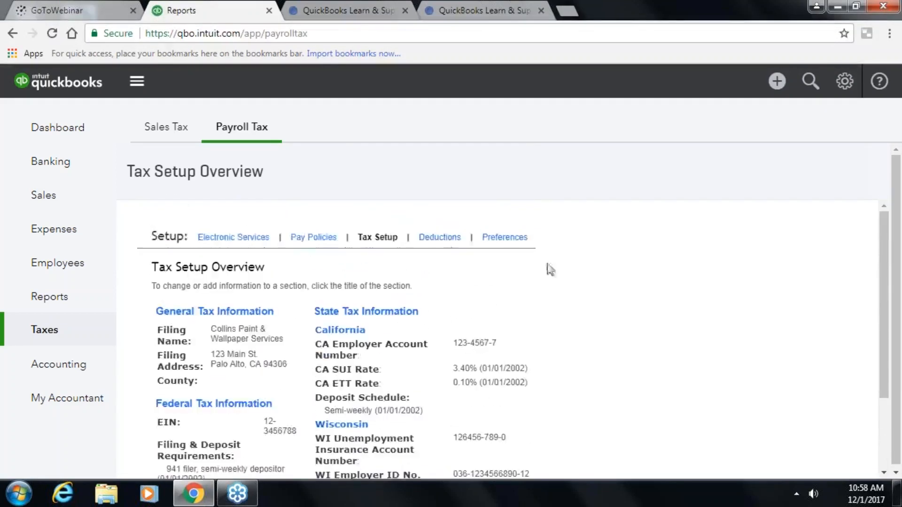
- Review the pay schedules and leave policies under Pay Policies
left_click(311, 241)
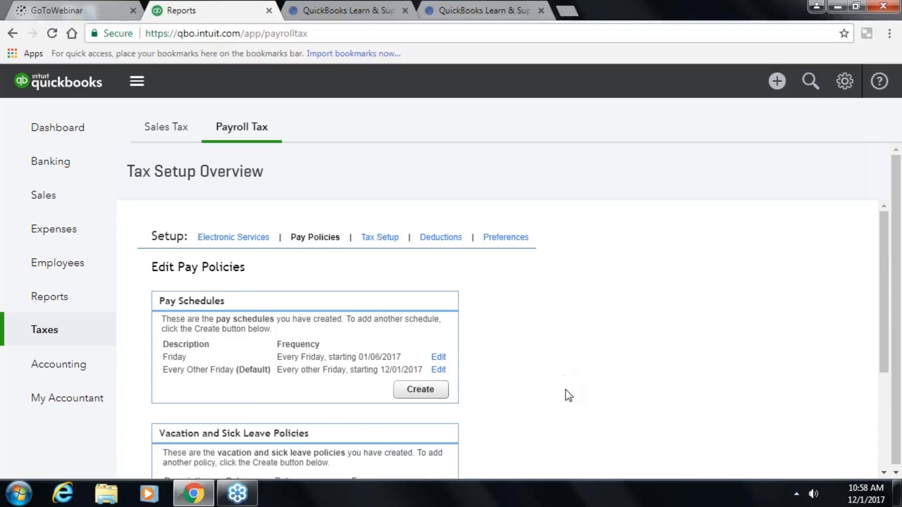
scroll(566, 390, "down", 2)
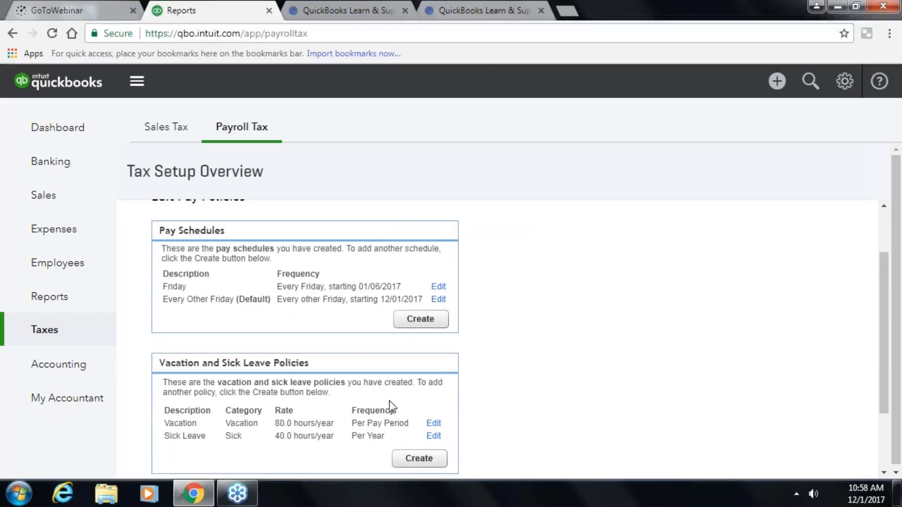
scroll(391, 405, "up", 2)
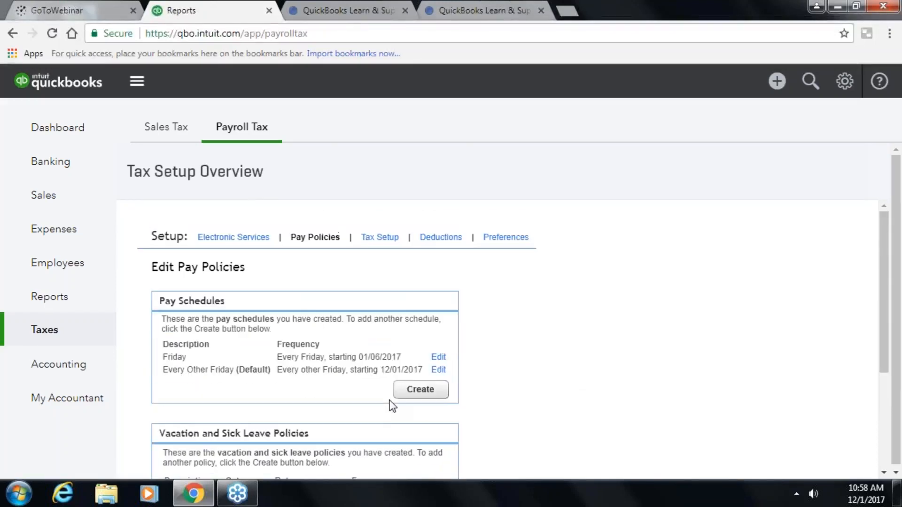
- Review the company deductions and contributions, then go to payroll Preferences
left_click(440, 238)
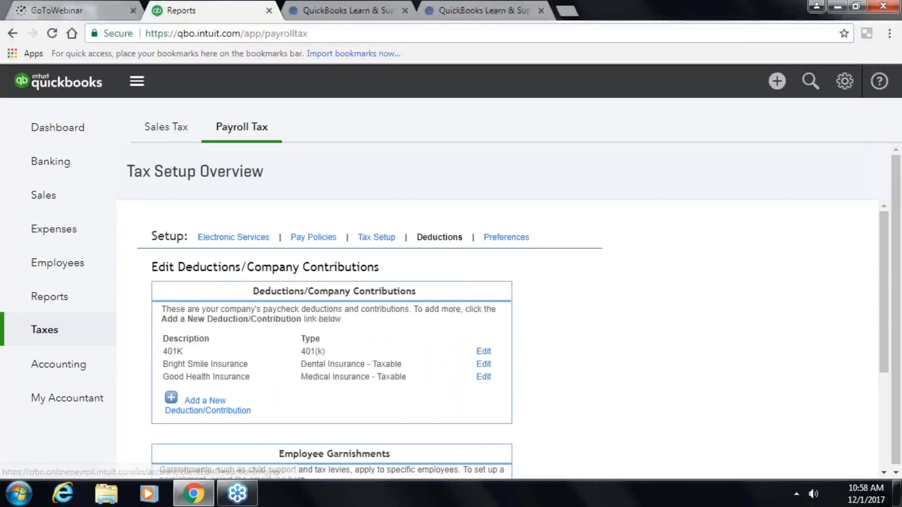
scroll(376, 411, "down", 3)
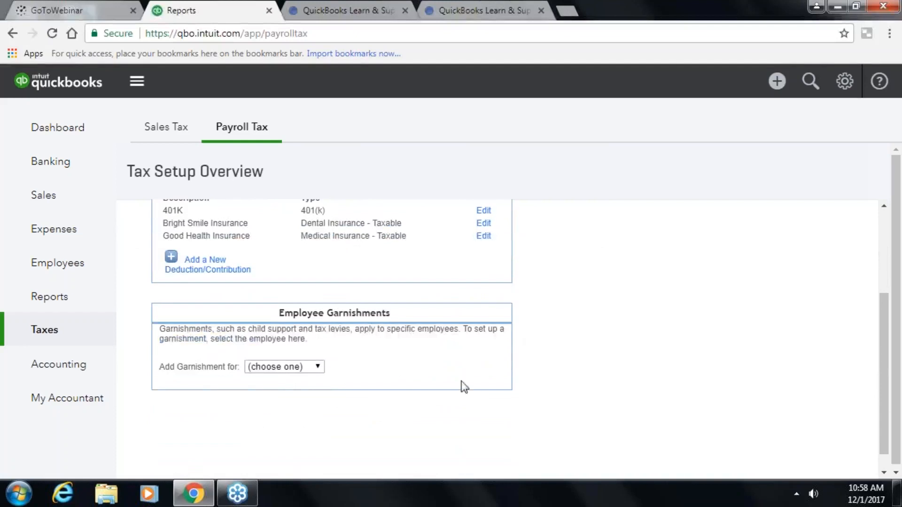
scroll(676, 371, "up", 3)
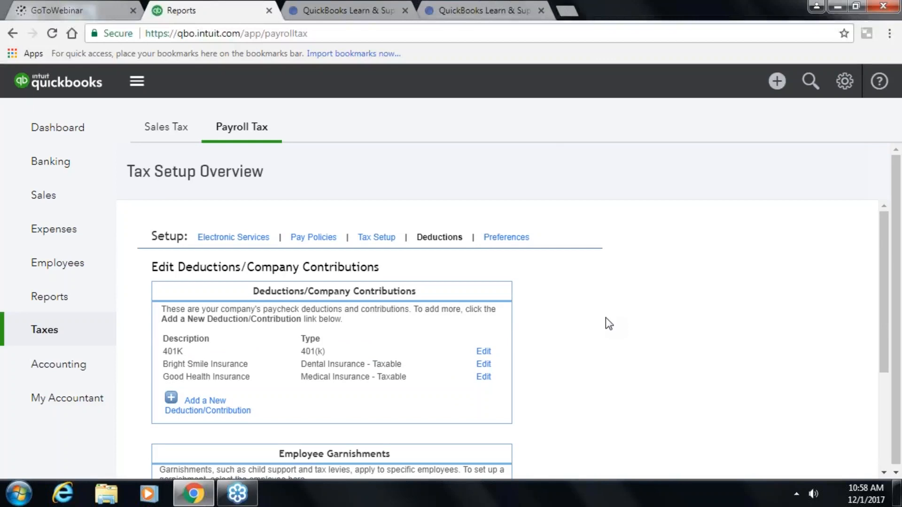
left_click(515, 240)
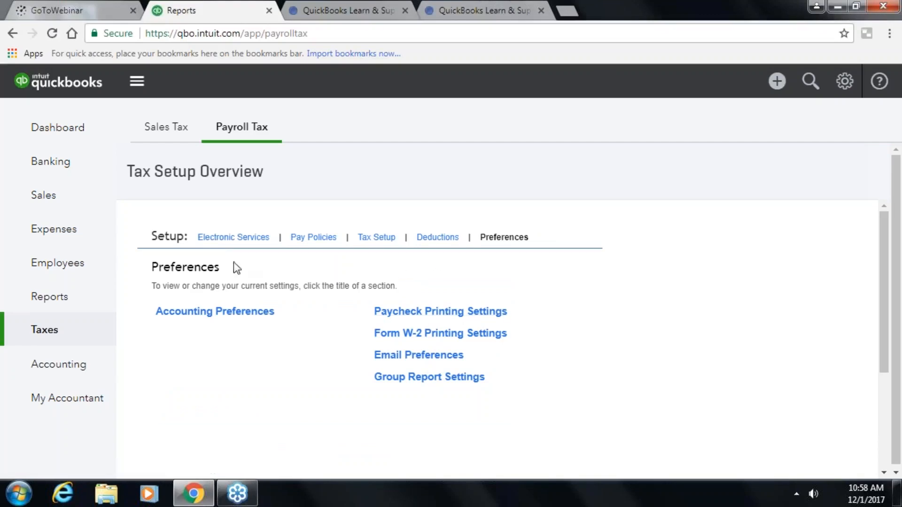
- Show Electronic Services status: federal and CA e-pay active, WI not chosen, direct deposit set up
left_click(225, 238)
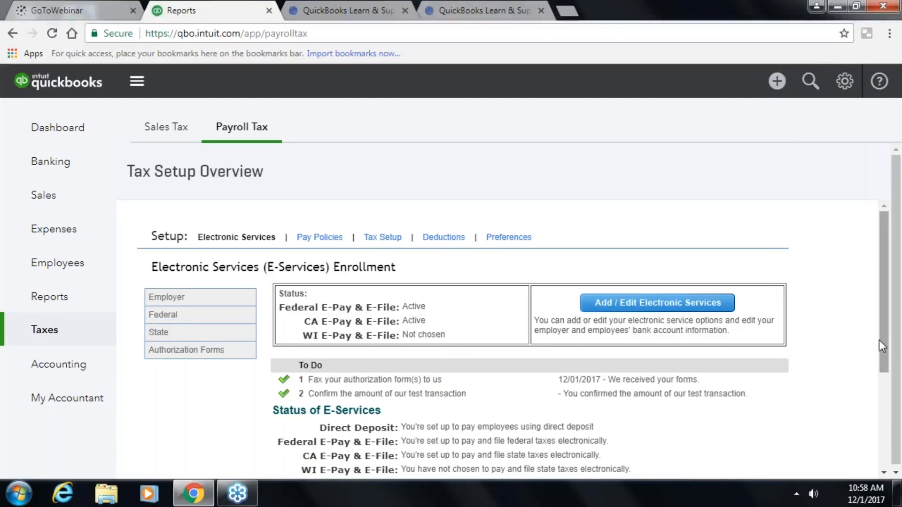
left_click_drag(883, 341, 875, 365)
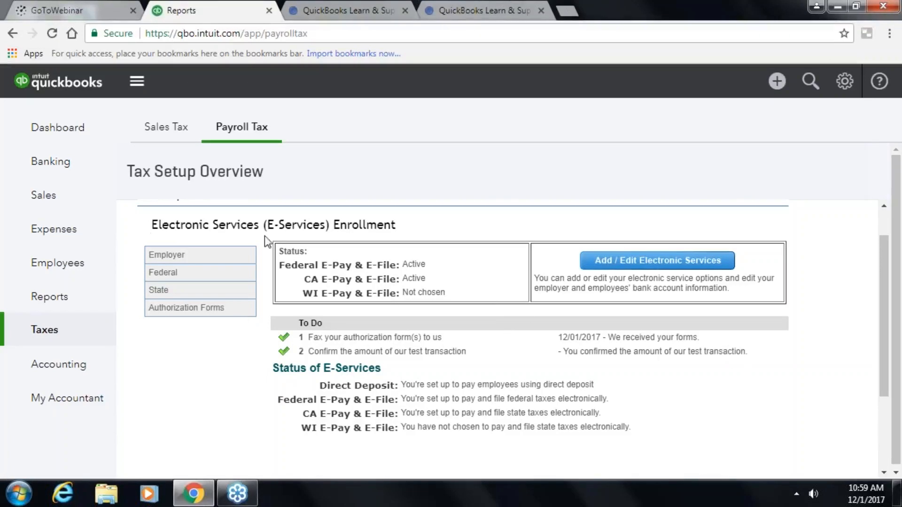
left_click(64, 343)
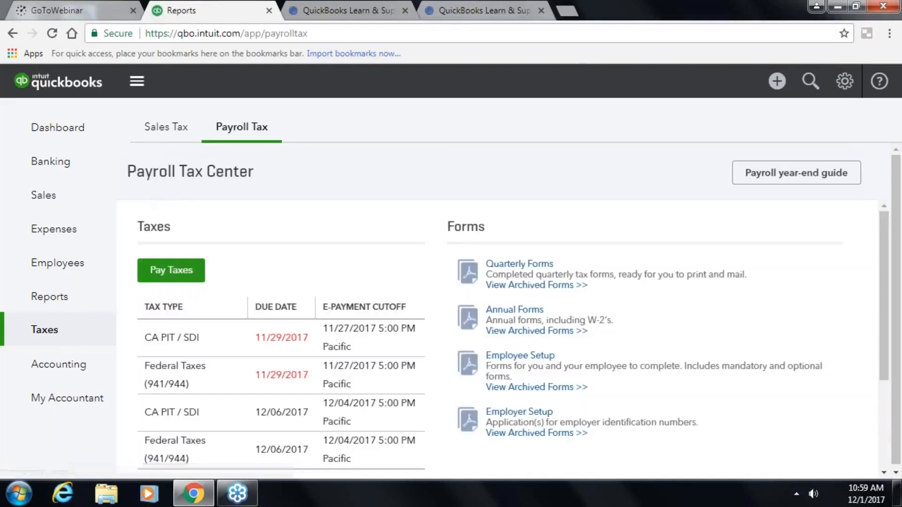
scroll(194, 403, "down", 3)
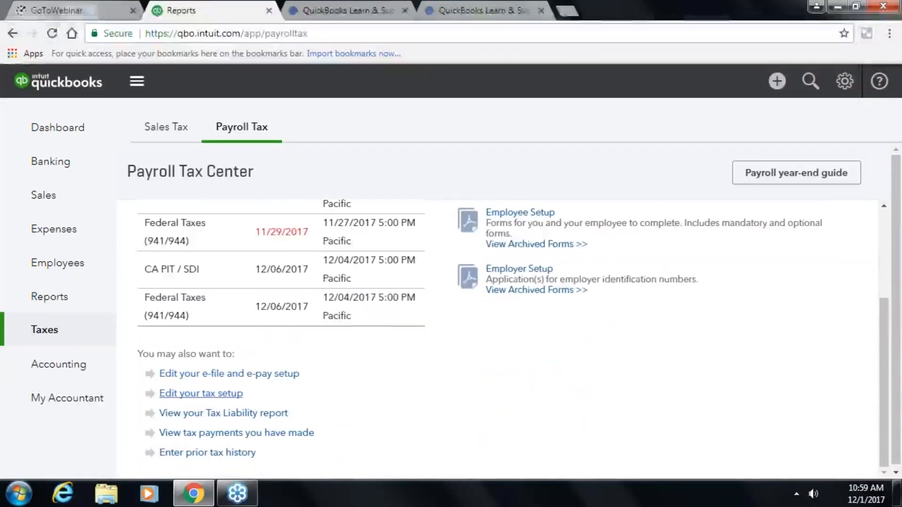
left_click(197, 395)
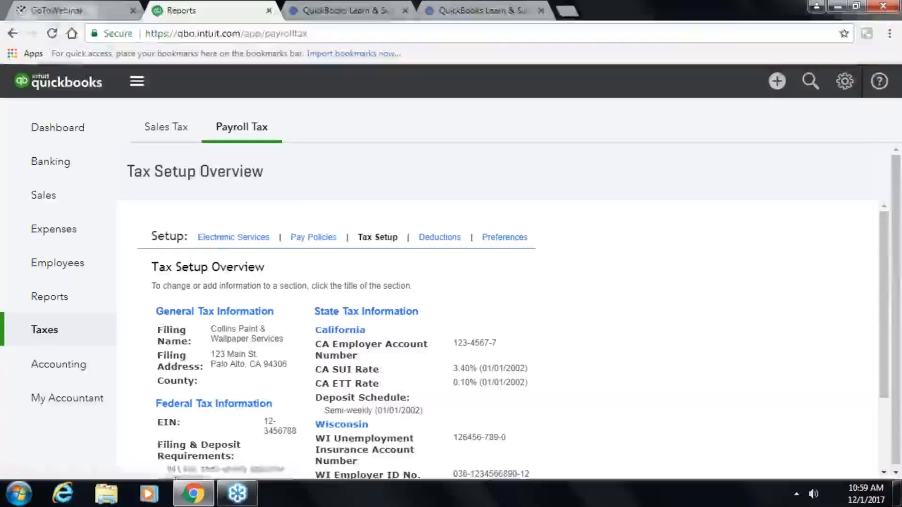
left_click(221, 238)
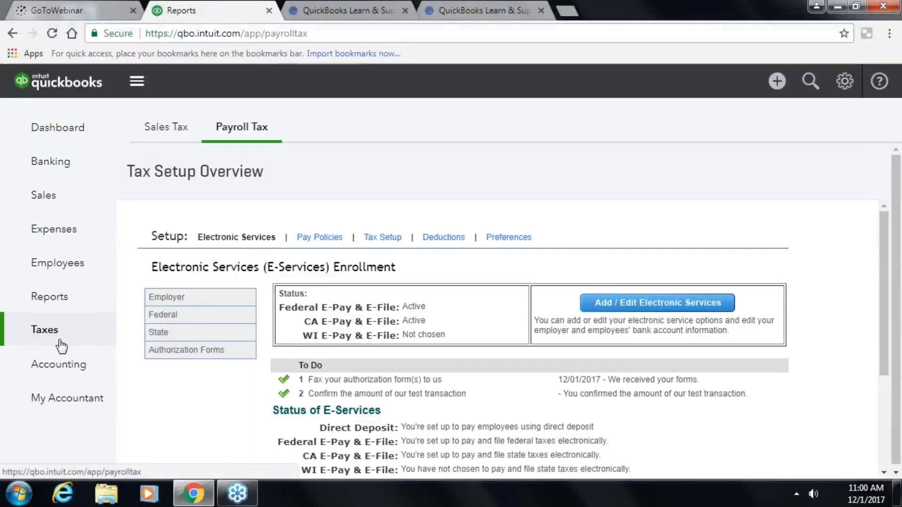
- Go to Taxes and scroll the Payroll Tax Center's due payments and quarterly, annual and setup forms
left_click(56, 337)
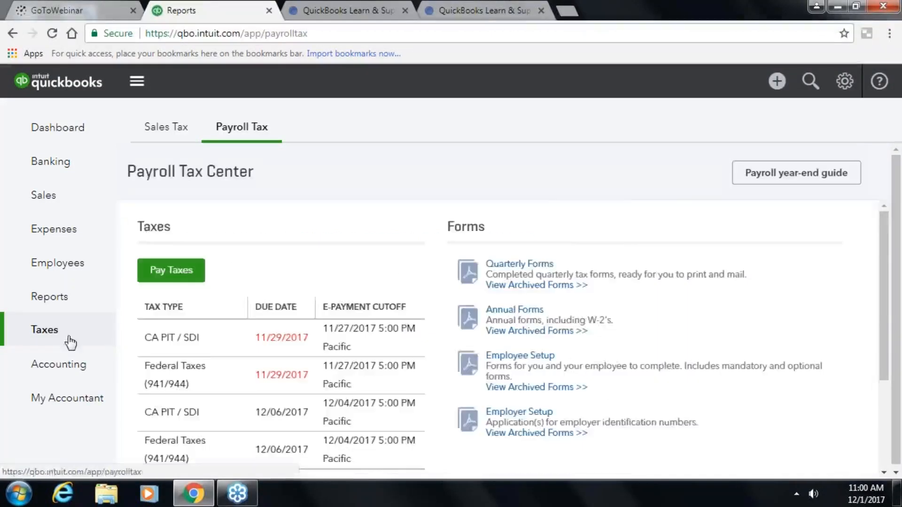
scroll(221, 353, "down", 3)
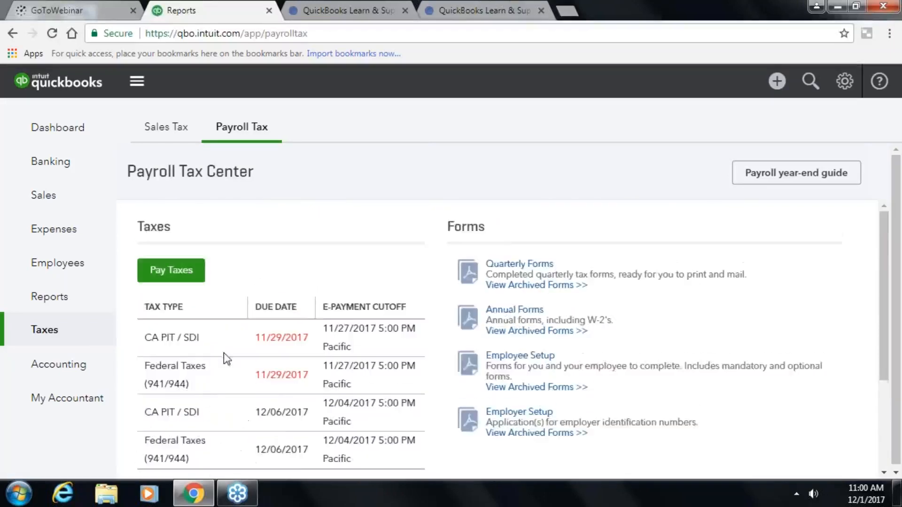
scroll(229, 361, "down", 1)
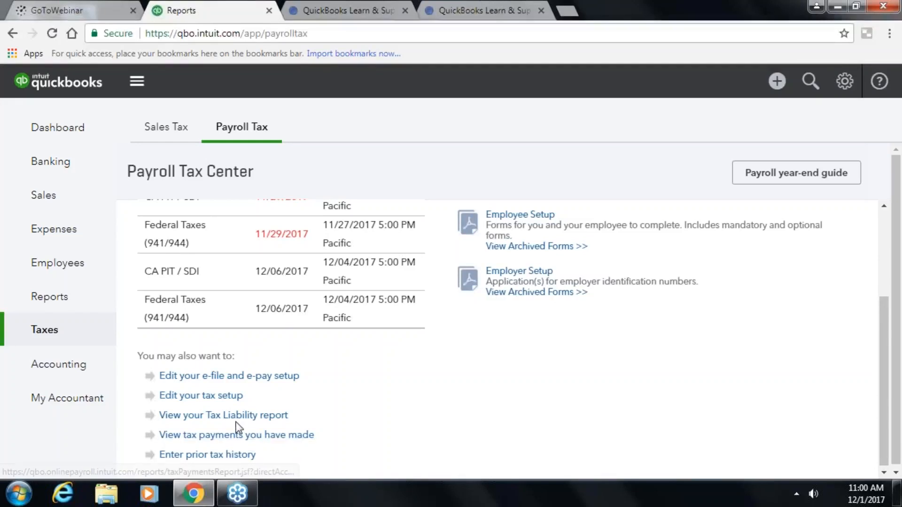
scroll(230, 425, "up", 3)
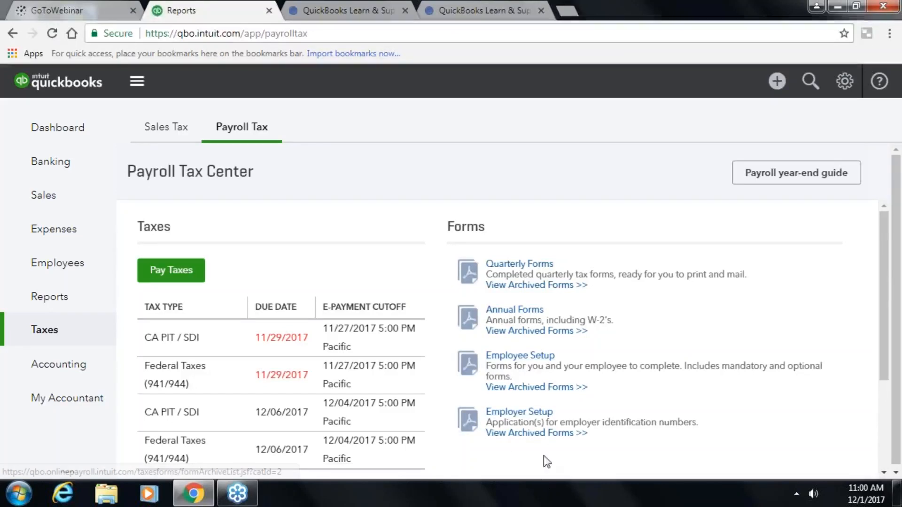
left_click(507, 285)
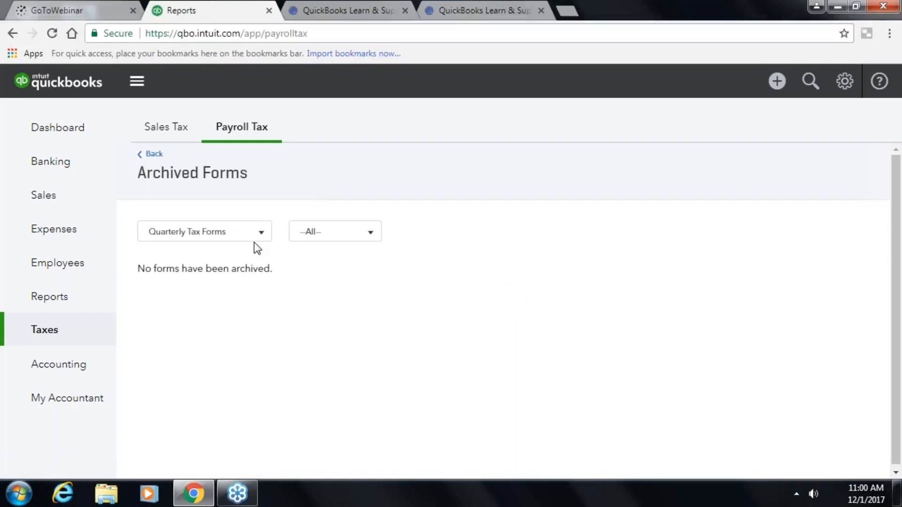
left_click(152, 155)
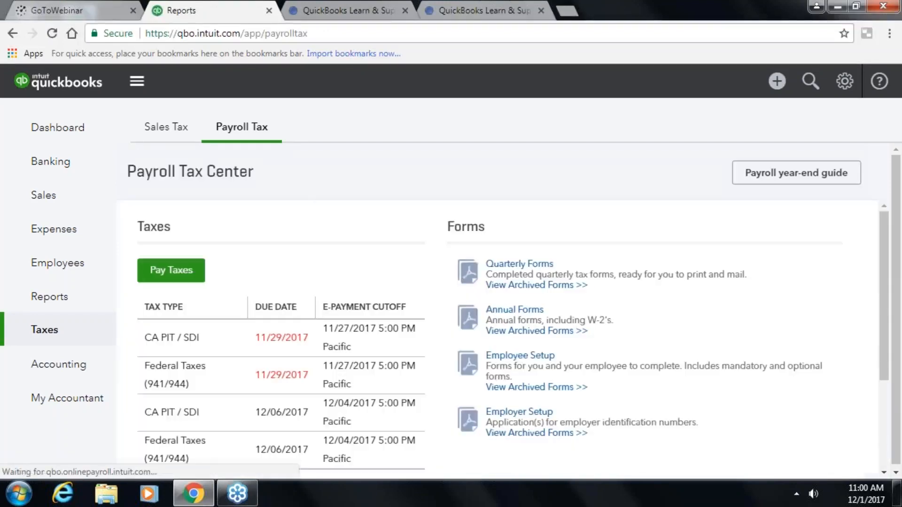
left_click(517, 264)
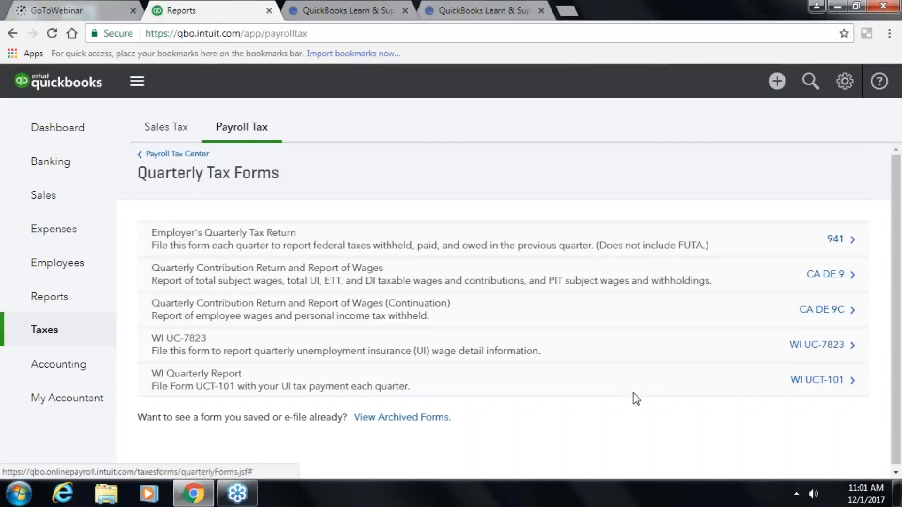
scroll(615, 423, "down", 1)
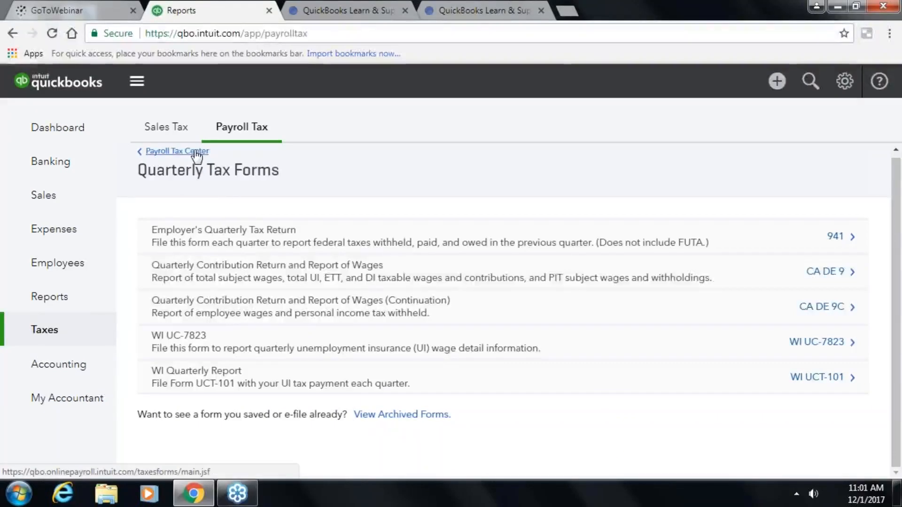
left_click(194, 151)
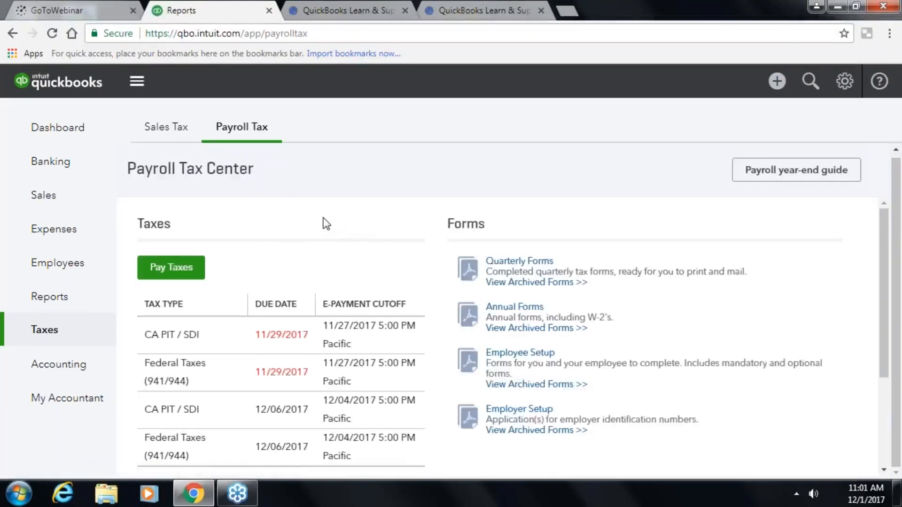
- Start a manual payment for the overdue $497.03 Federal Taxes (941/944) instead of e-paying
left_click(183, 265)
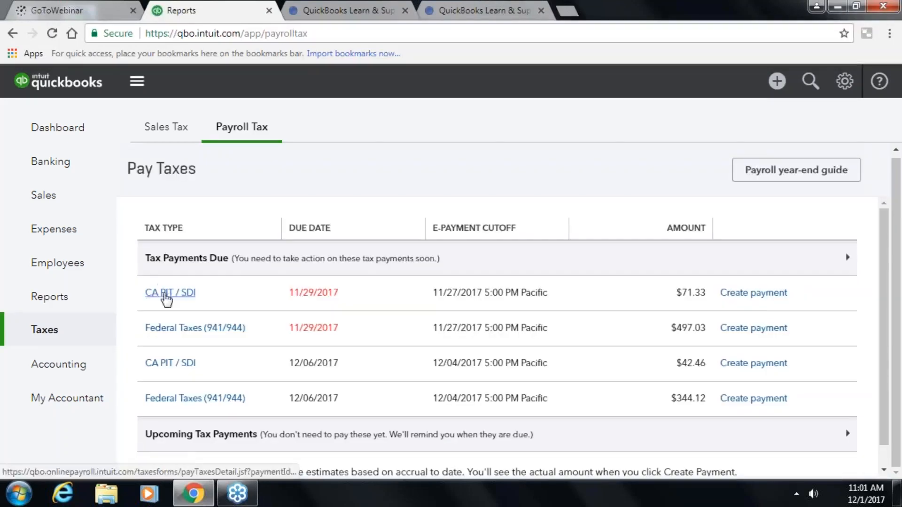
left_click(743, 329)
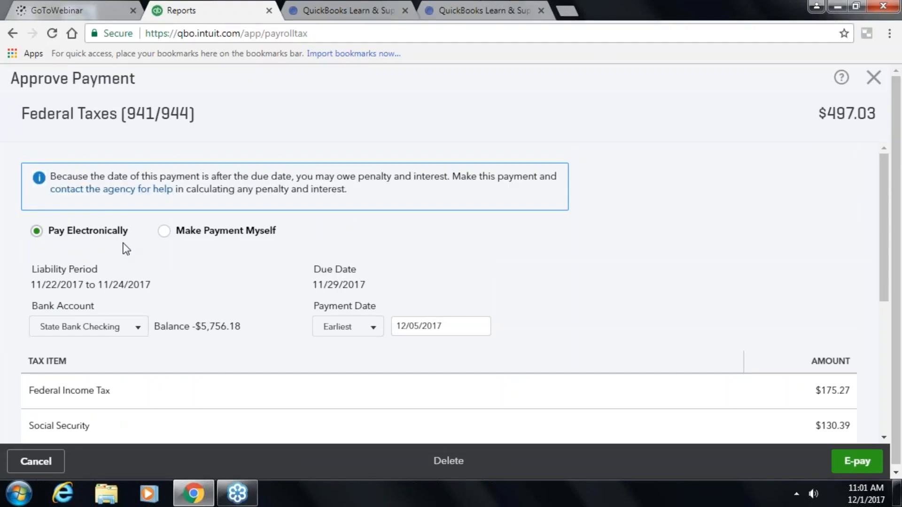
left_click(168, 232)
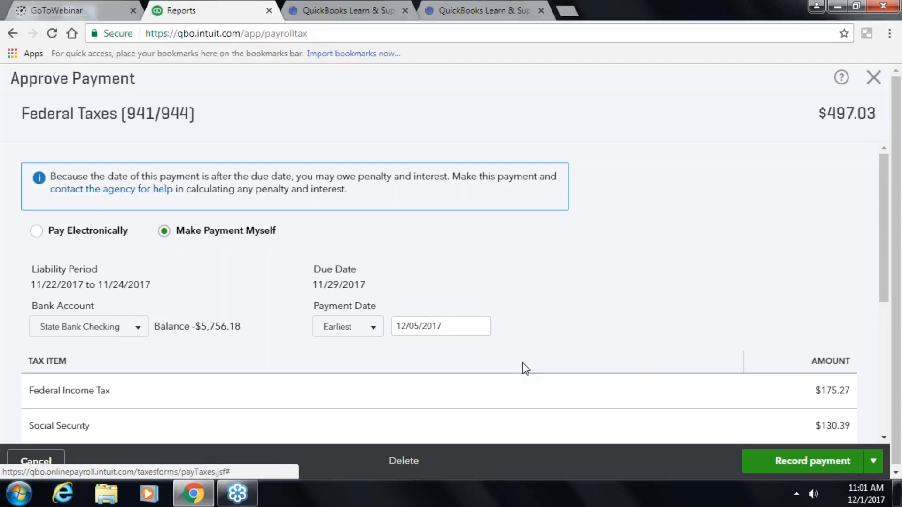
scroll(551, 370, "down", 5)
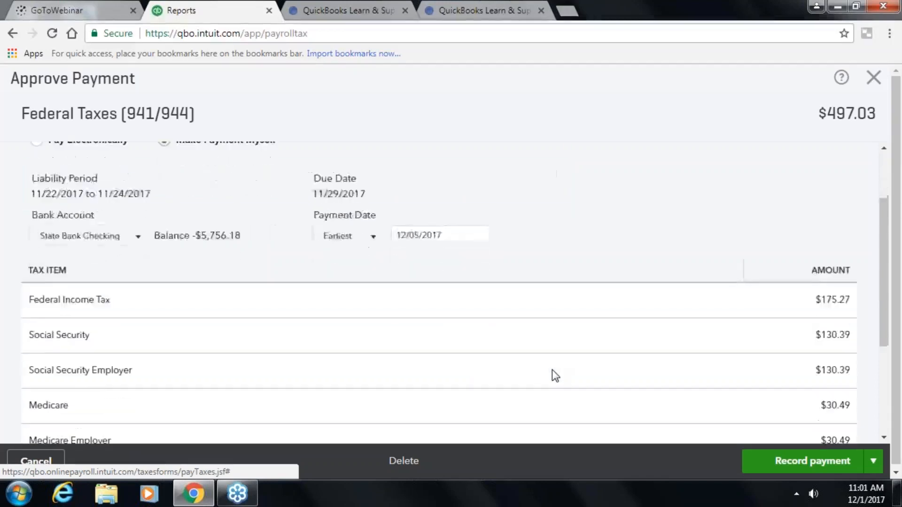
scroll(522, 334, "up", 5)
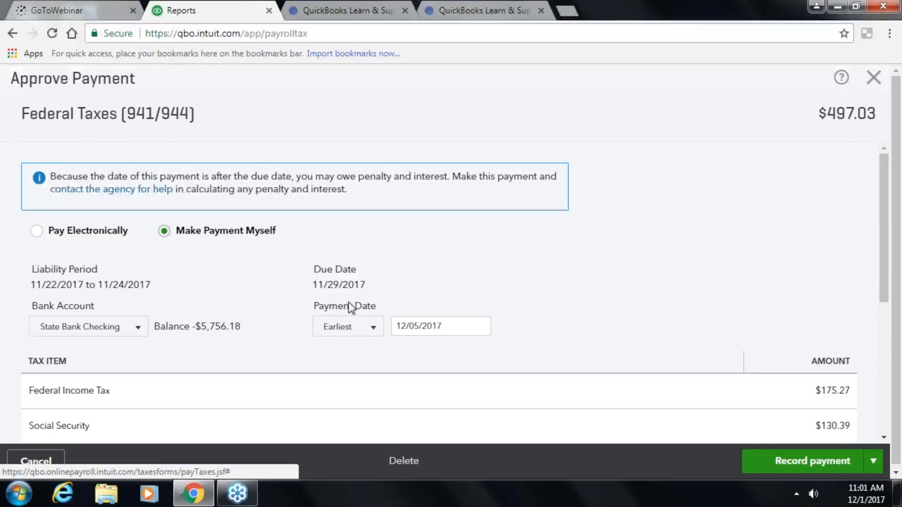
- Set a custom payment date of 12/01/2017 and review the tax items, Check Number and Notes
left_click(383, 334)
left_click(363, 371)
left_click(369, 330)
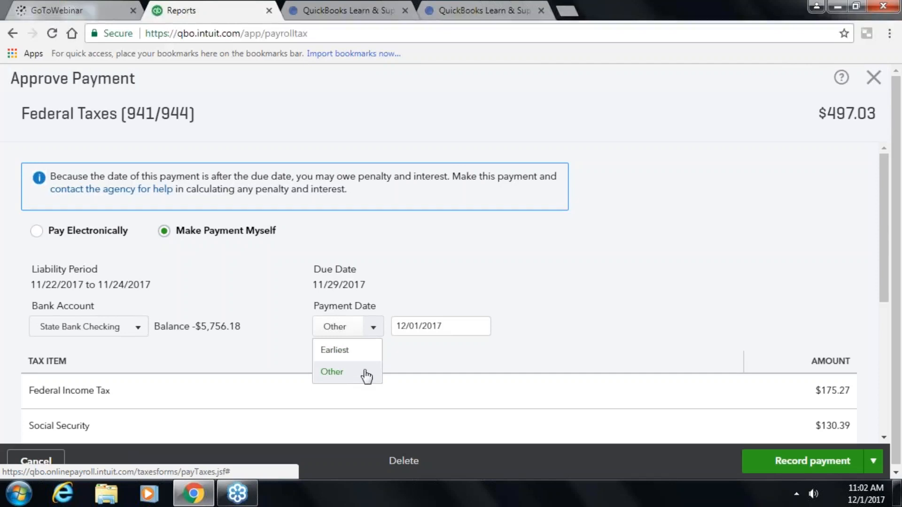
left_click(560, 328)
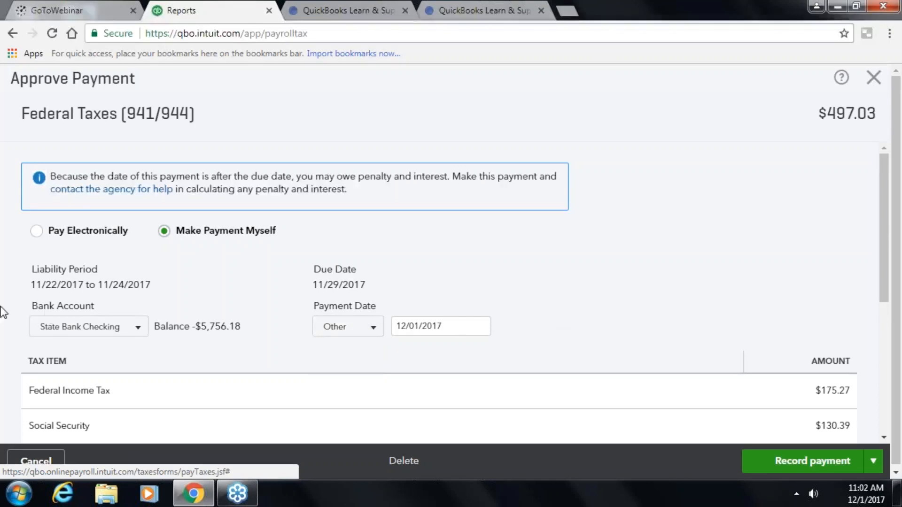
scroll(657, 328, "down", 1)
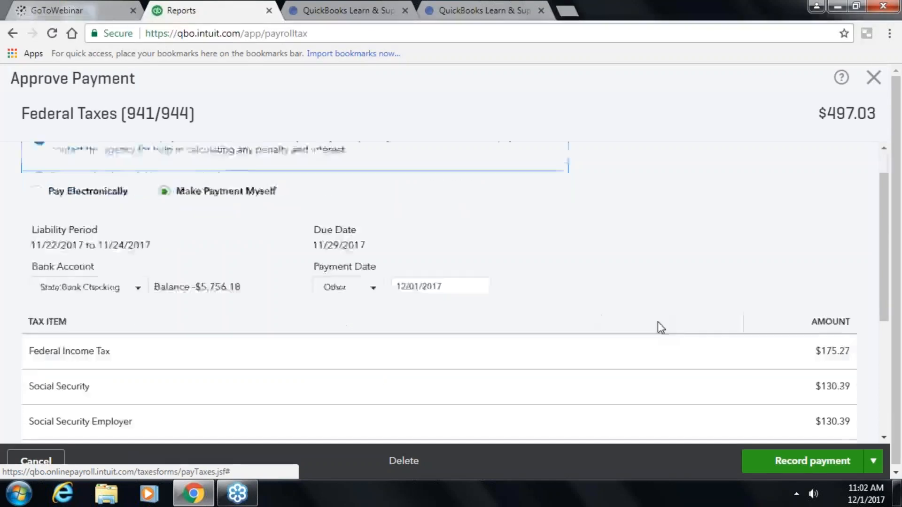
scroll(659, 327, "down", 4)
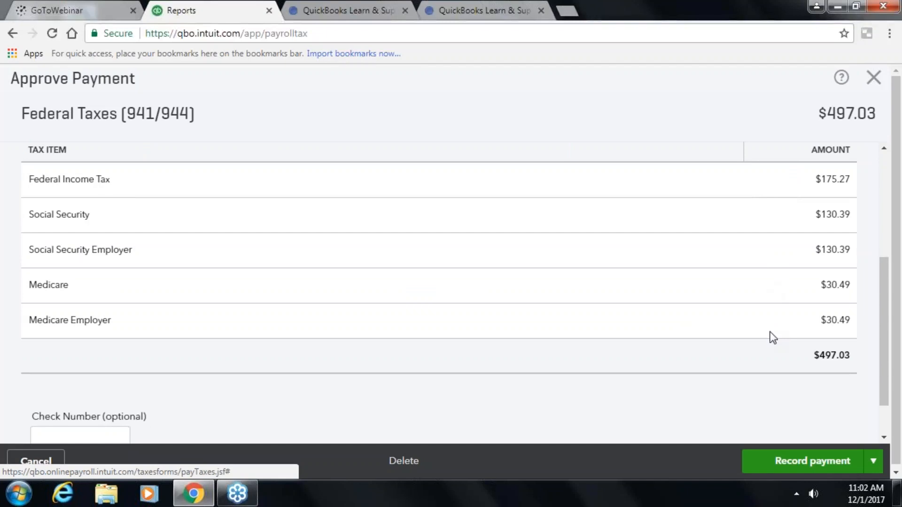
scroll(768, 329, "down", 1)
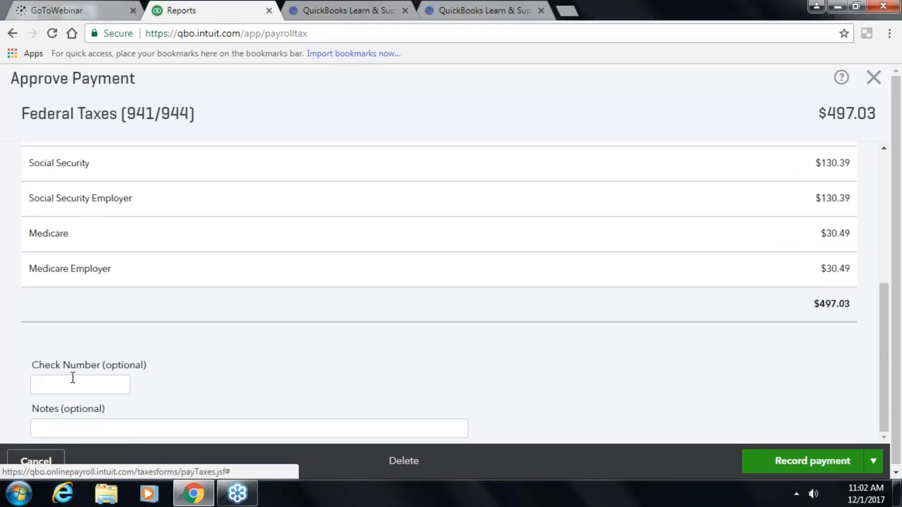
scroll(469, 389, "down", 1)
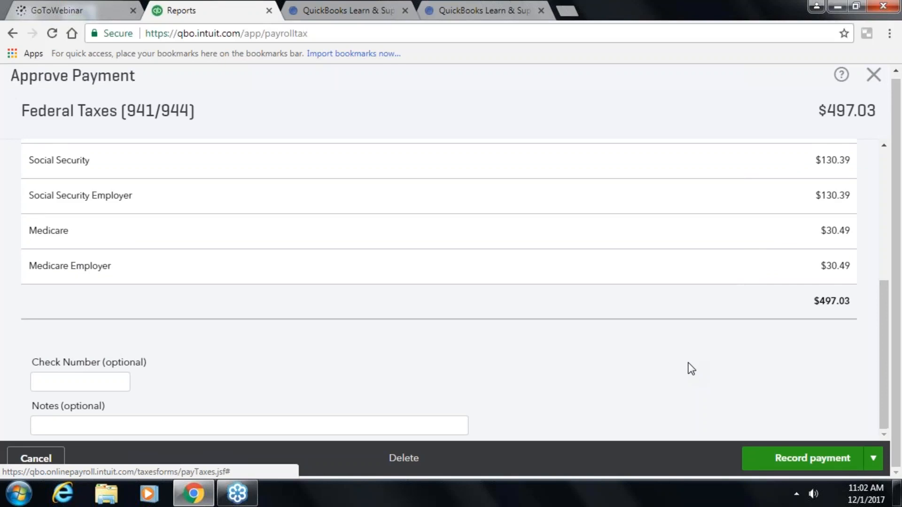
scroll(688, 369, "up", 2)
scroll(282, 384, "down", 2)
- Record the $497.03 Federal Taxes payment without printing its payment form
left_click(836, 462)
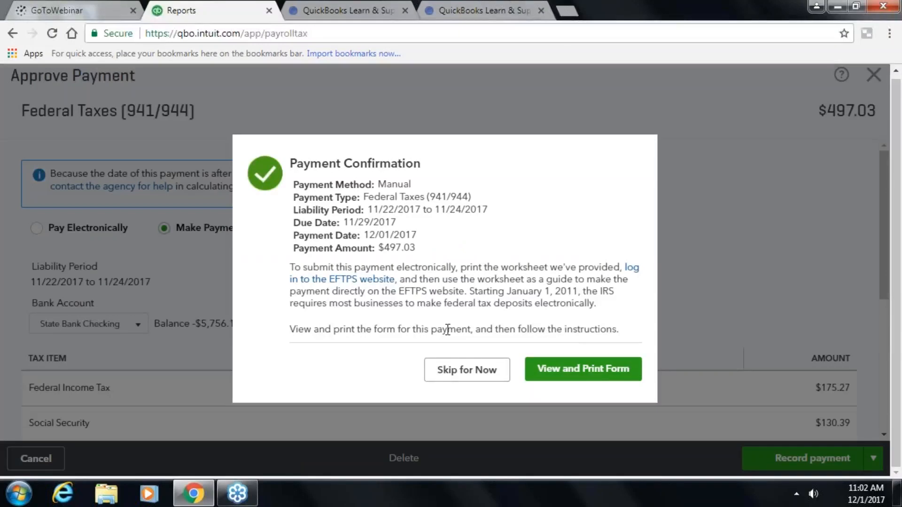
left_click(454, 379)
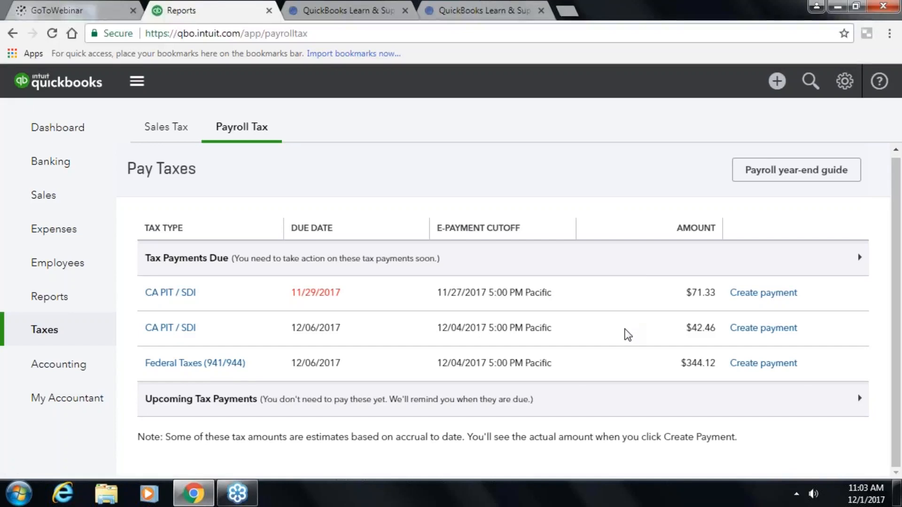
- Go to the Employees payroll page and scroll down to the active employees list
left_click(64, 263)
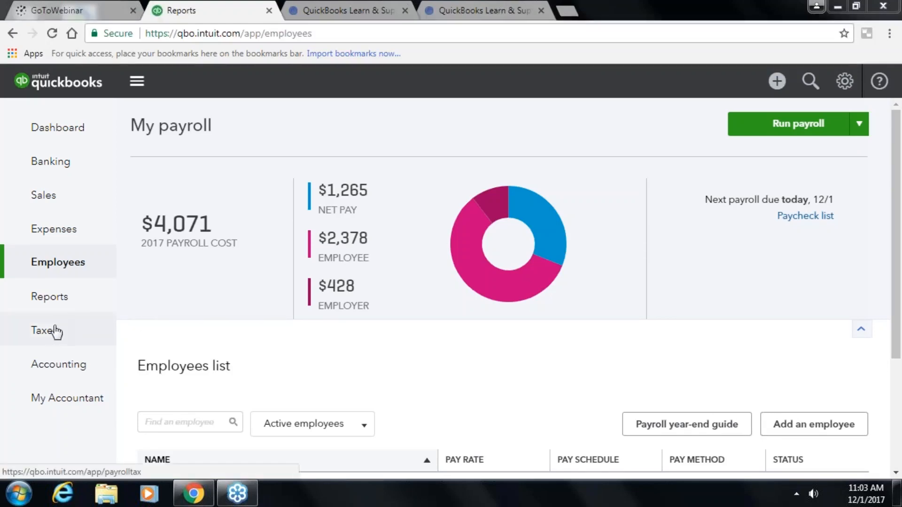
left_click(51, 266)
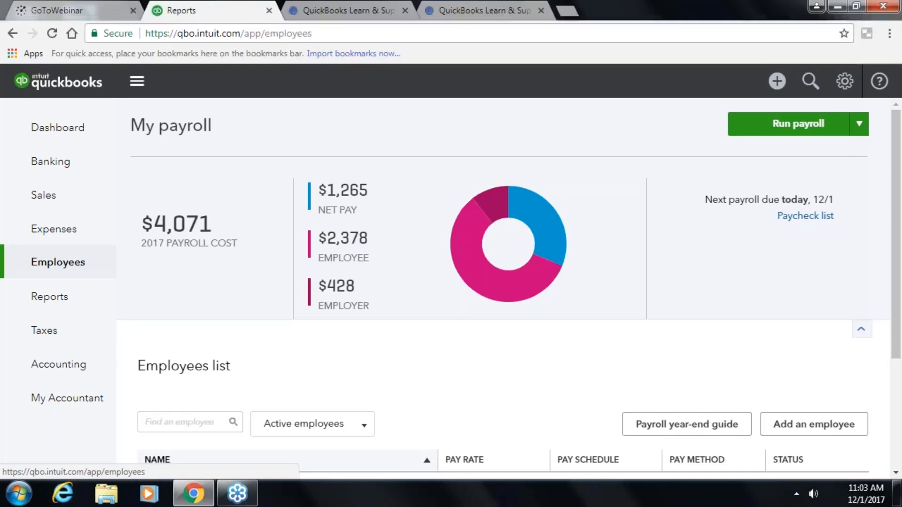
scroll(479, 362, "down", 2)
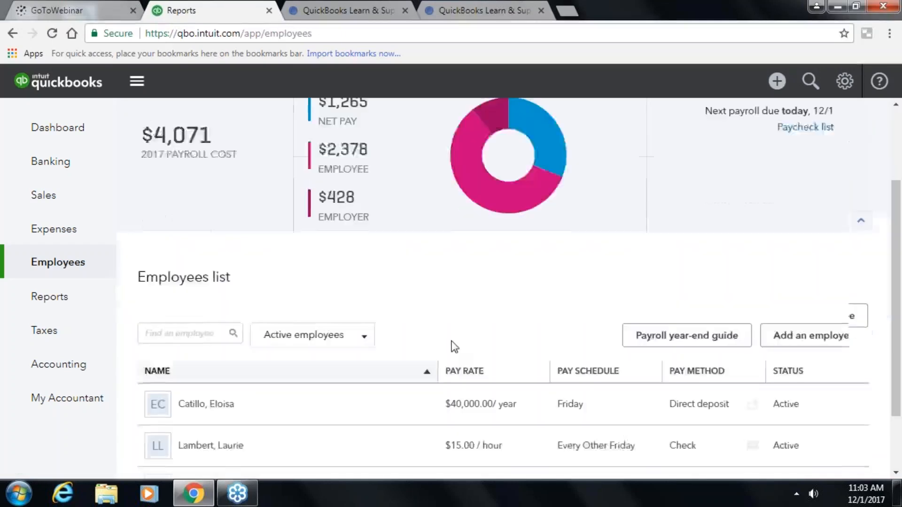
scroll(452, 346, "down", 2)
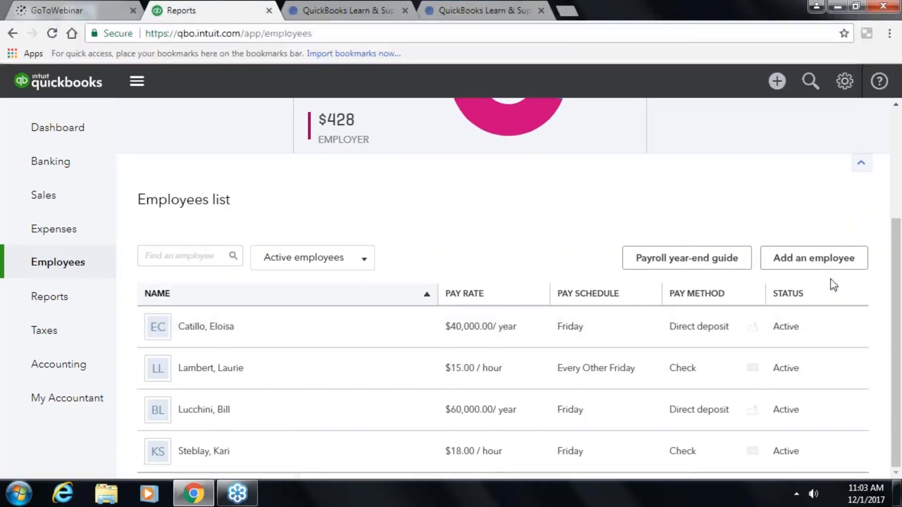
- Start a new employee and enter her first name, middle initial and last name
left_click(839, 262)
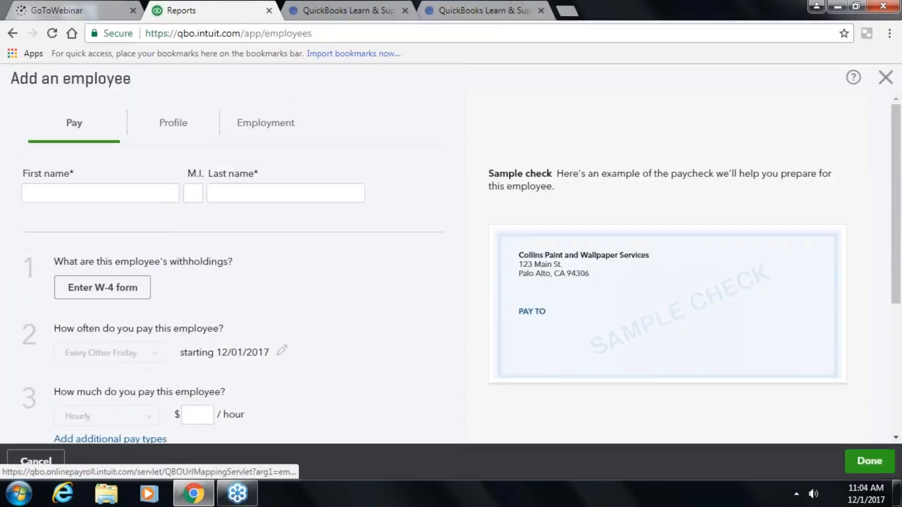
left_click(76, 191)
key("Tab")
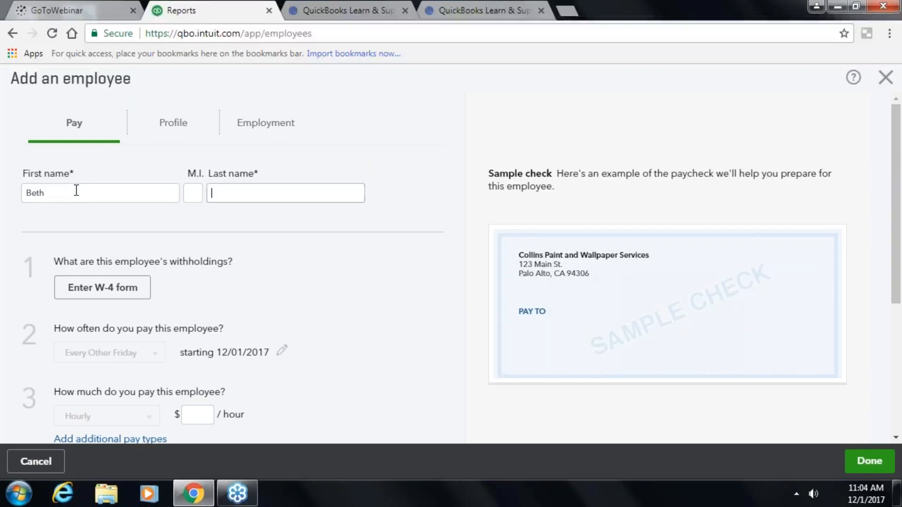
key("Tab")
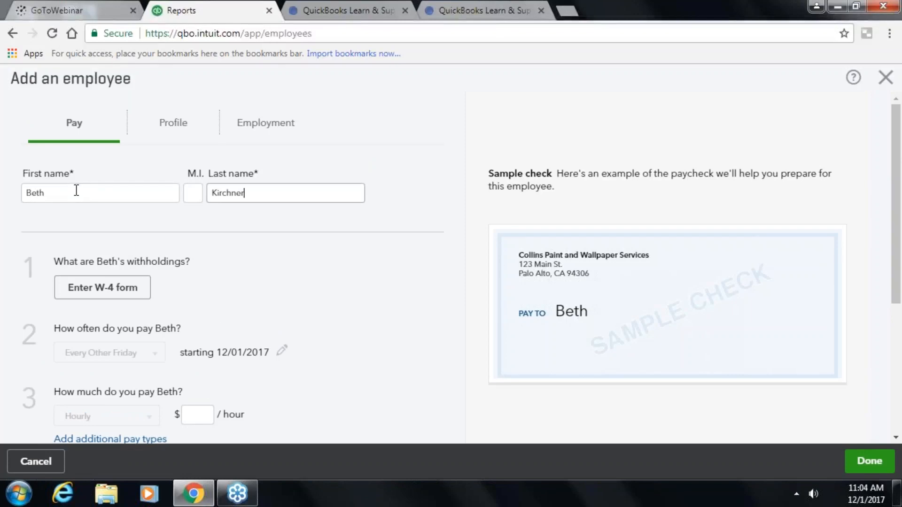
left_click(190, 194)
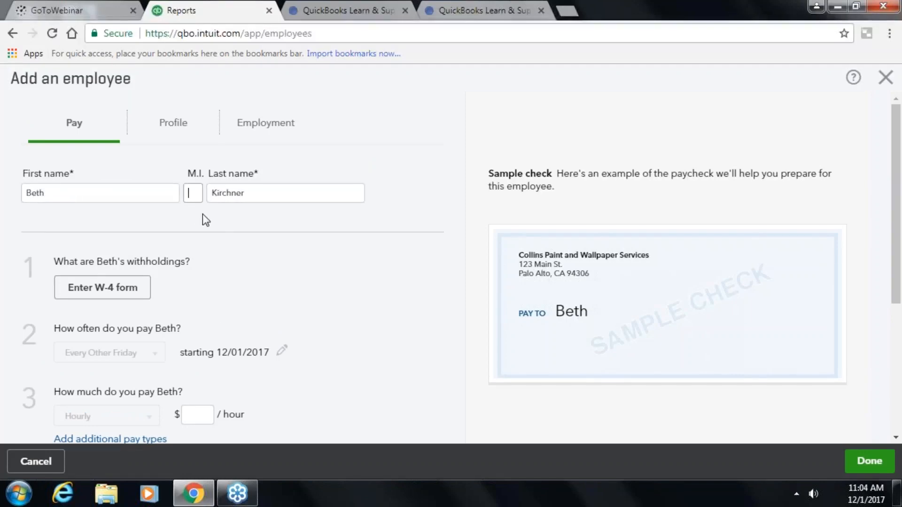
type("A")
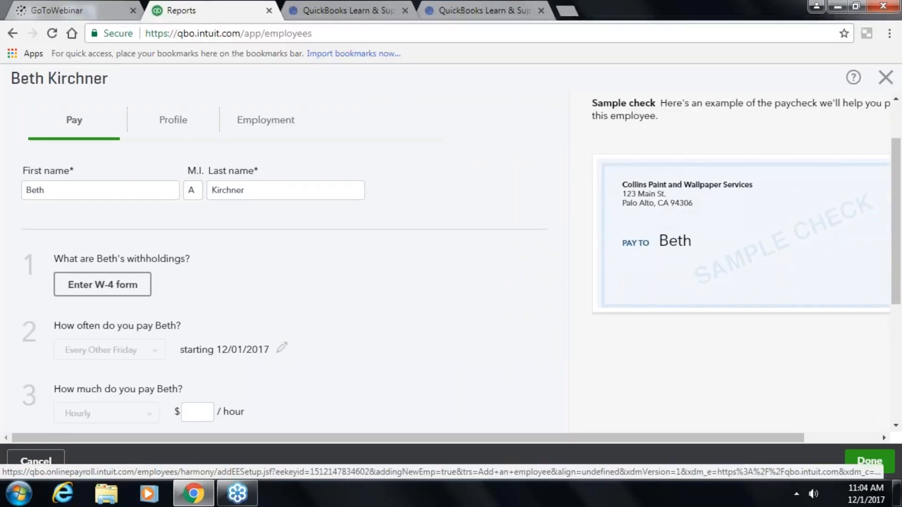
- Edit the first name to clear the duplicate-name error and open the W-4 form
left_click(124, 285)
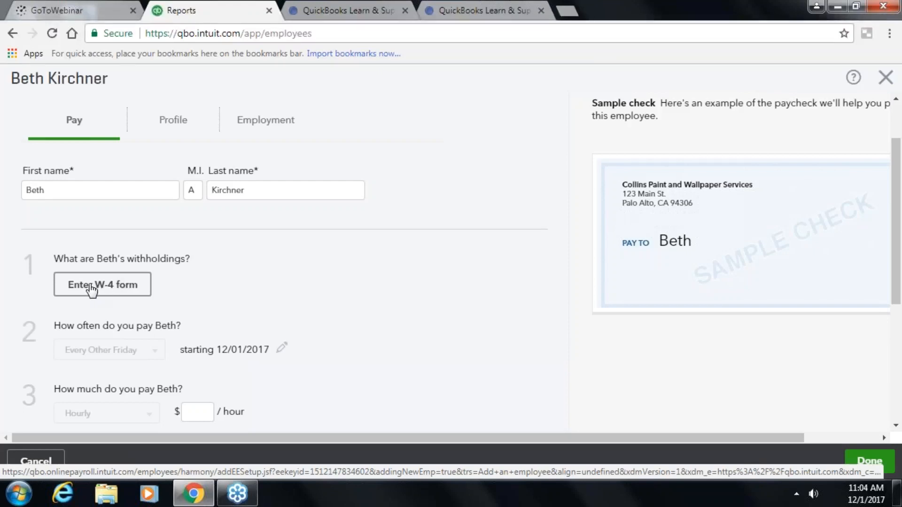
left_click(92, 287)
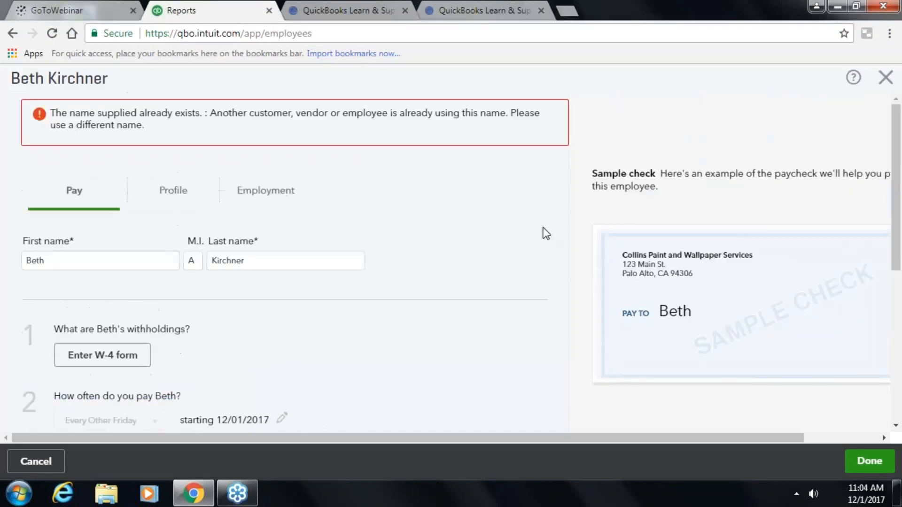
left_click(72, 265)
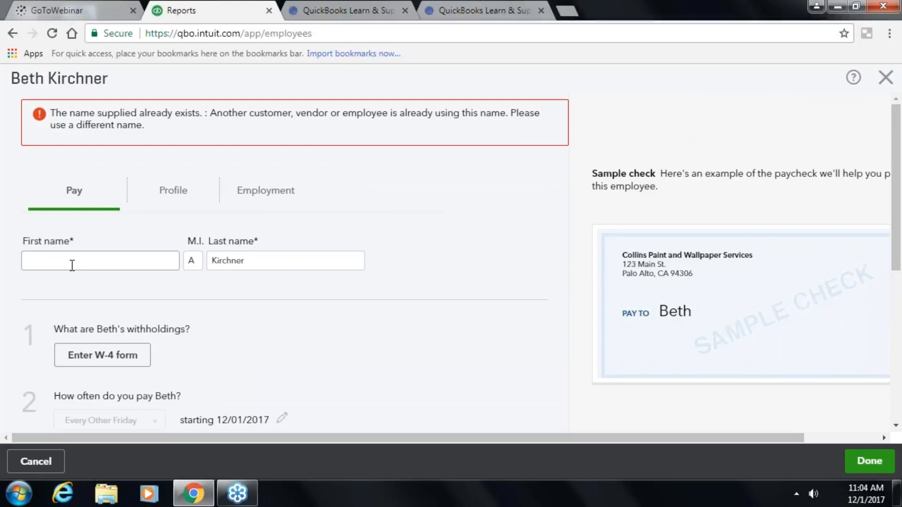
type("any")
key("Tab")
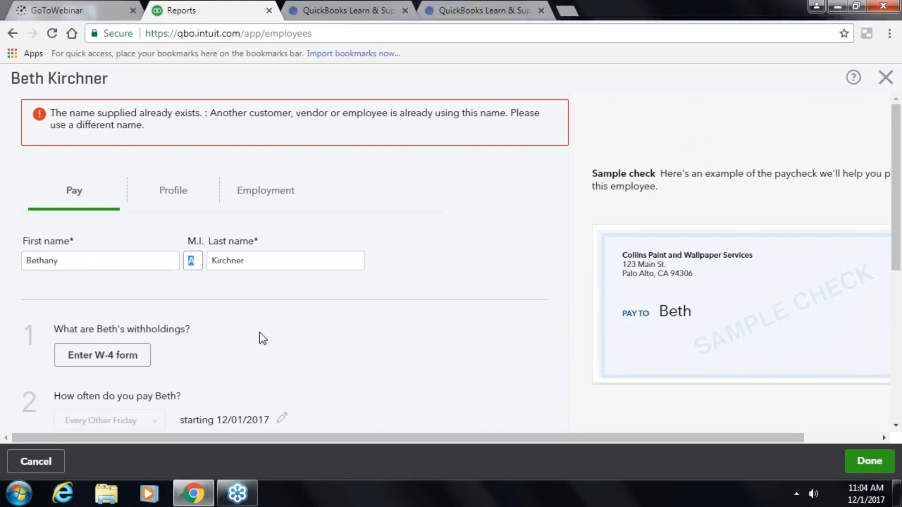
scroll(262, 338, "down", 3)
left_click(100, 219)
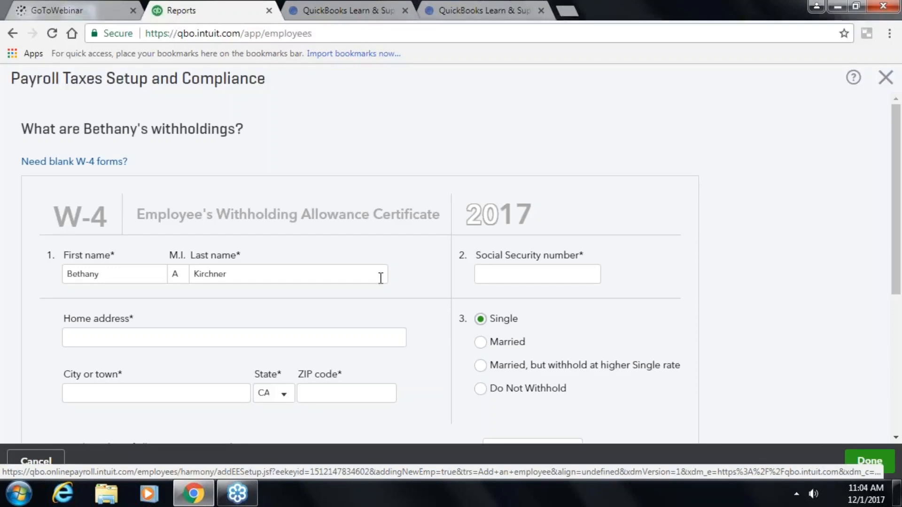
- Enter the employee's Social Security number and home address, with MN as the state, plus the ZIP code
left_click(516, 275)
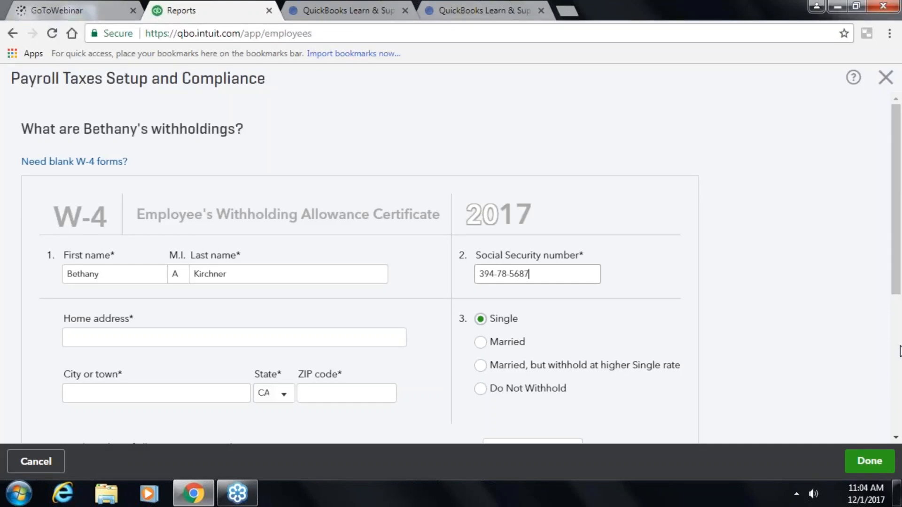
key("Tab")
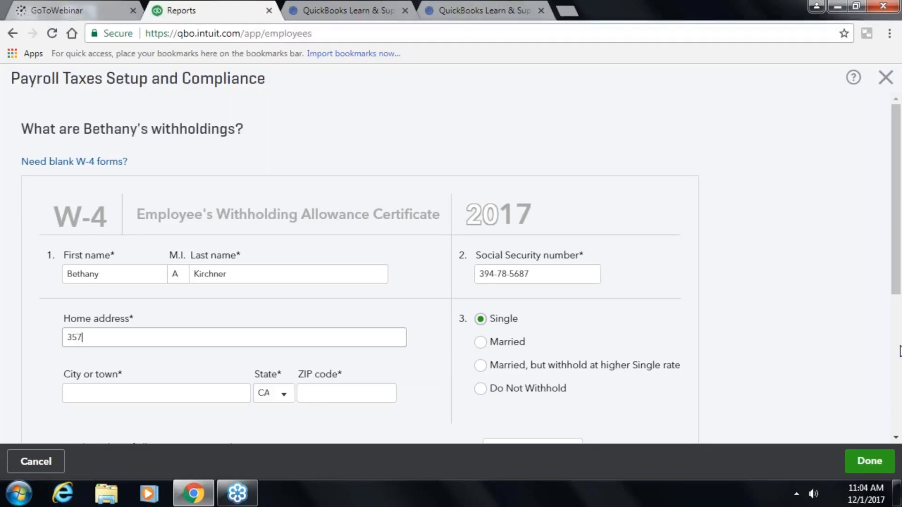
key("Tab")
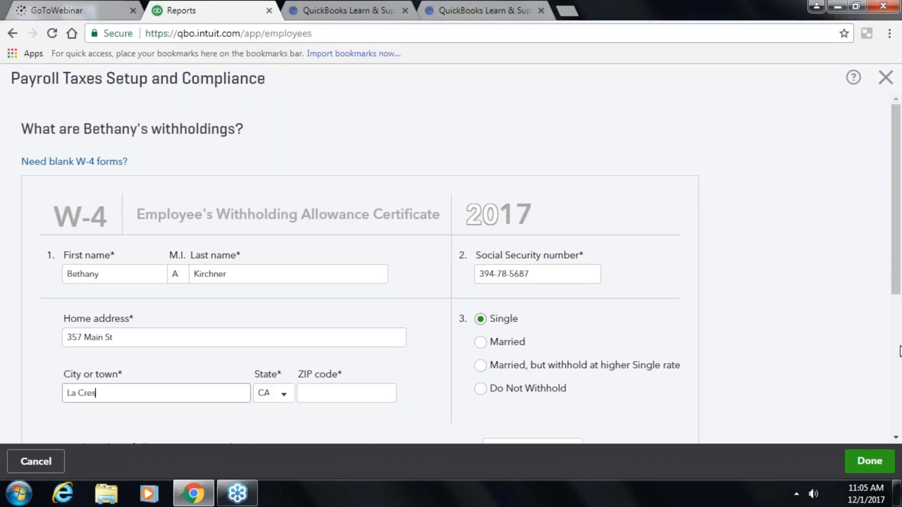
type("La Crescent")
key("Tab")
type("mm")
key("BackSpace")
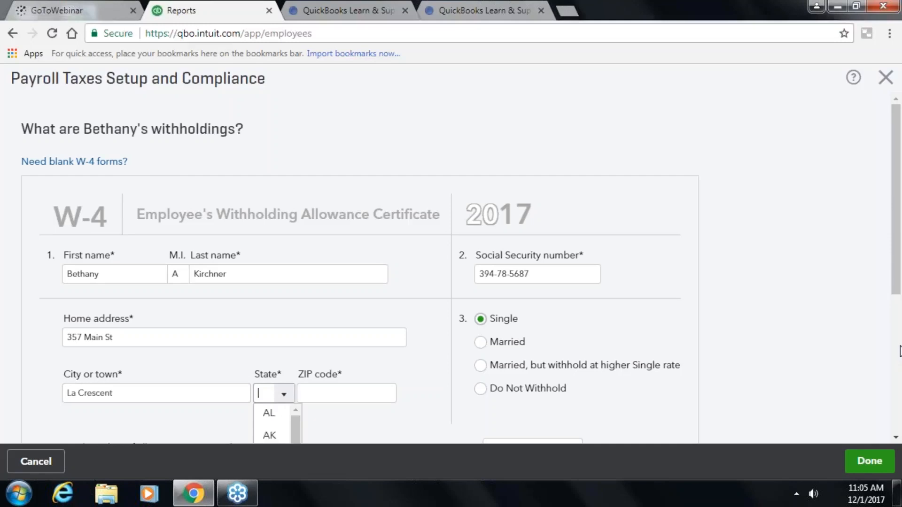
type("mn")
key("Tab")
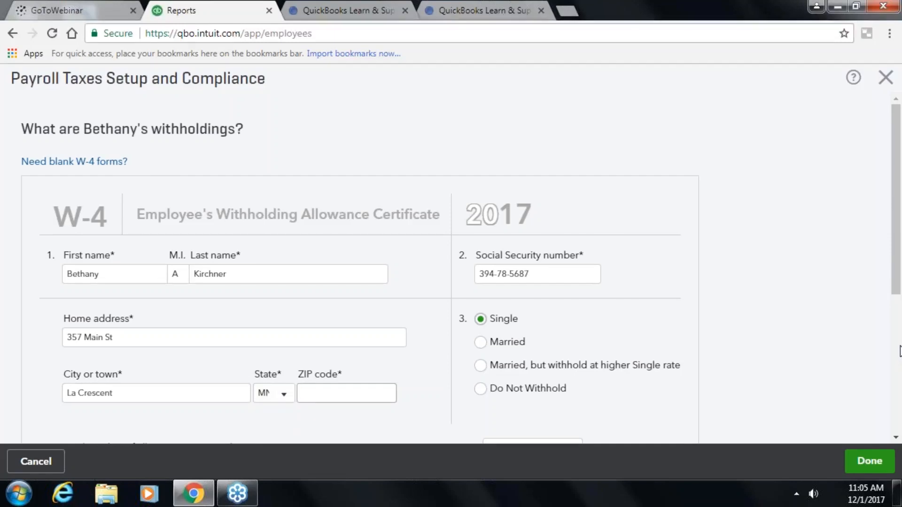
type("55947")
key("Tab")
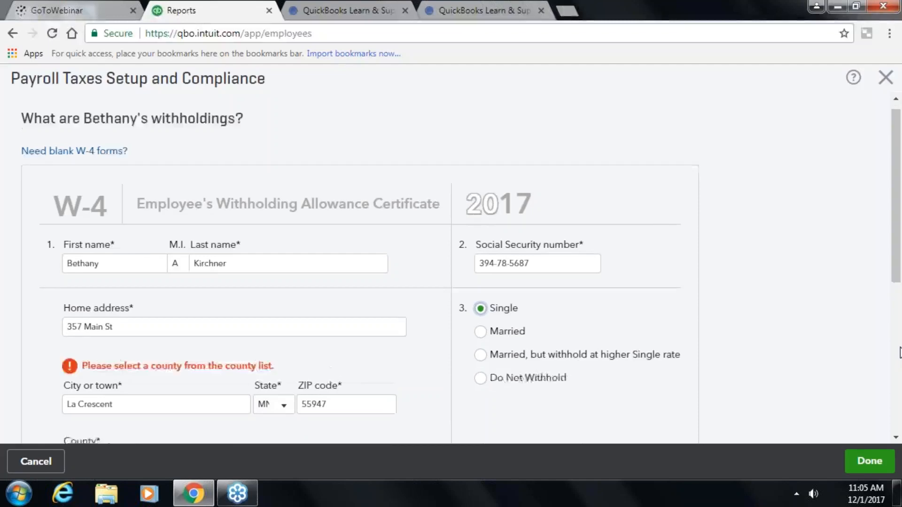
- Keep MN as the state and choose HOUSTON as the county
scroll(841, 342, "down", 3)
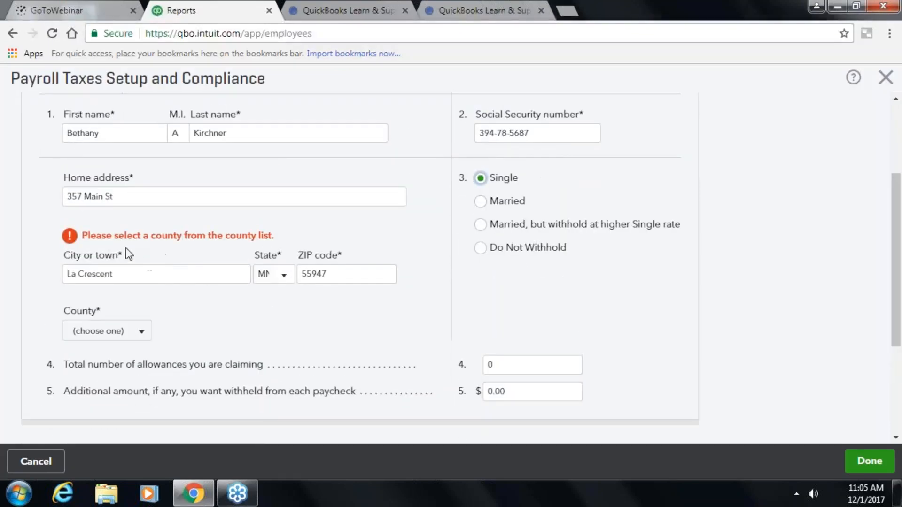
left_click(282, 276)
left_click(282, 277)
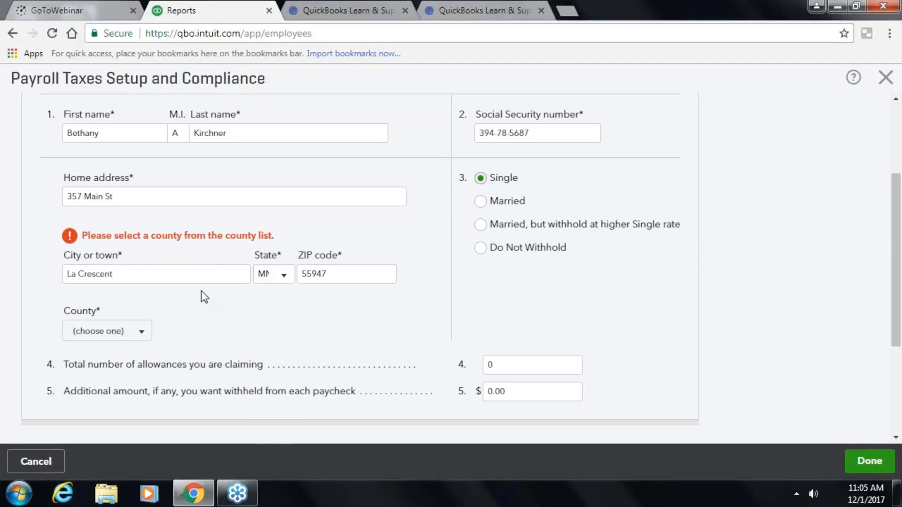
left_click(140, 335)
left_click(117, 398)
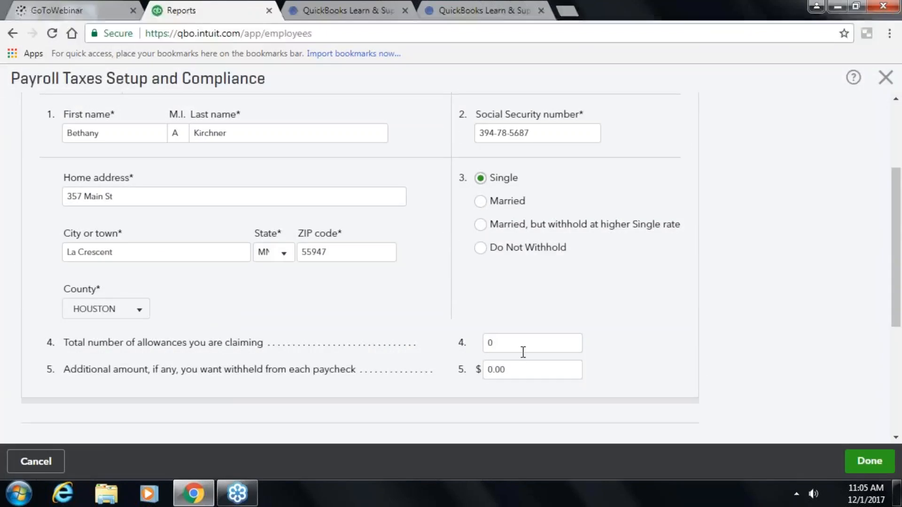
- Save the withholding details and correct the flagged duplicate Social Security number
scroll(520, 352, "down", 3)
scroll(327, 350, "down", 2)
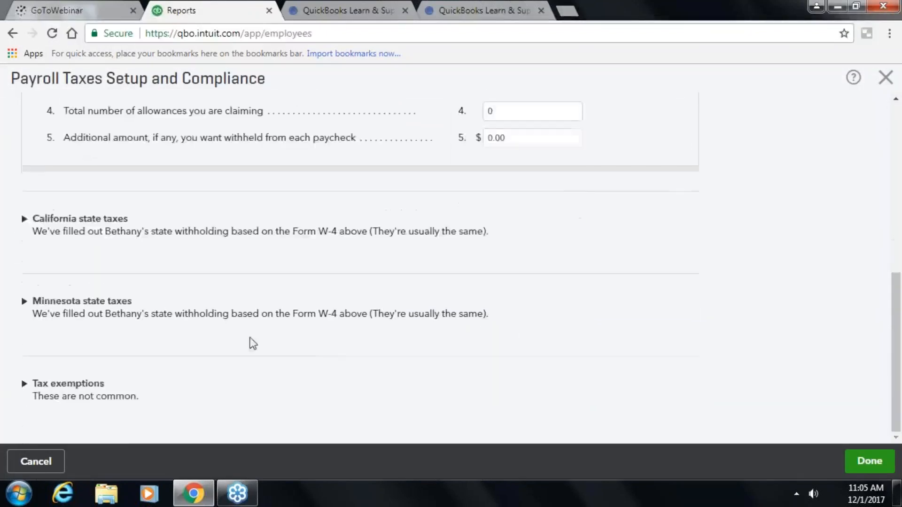
scroll(327, 350, "up", 2)
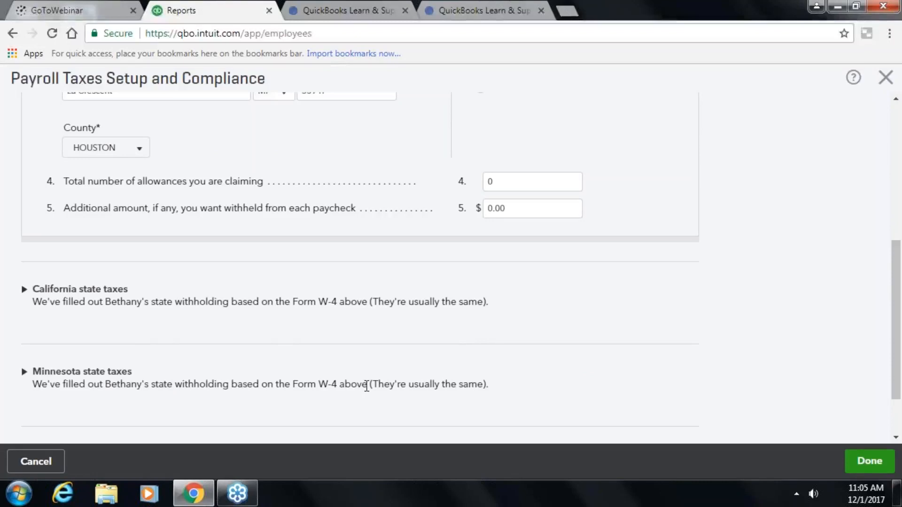
scroll(584, 395, "down", 2)
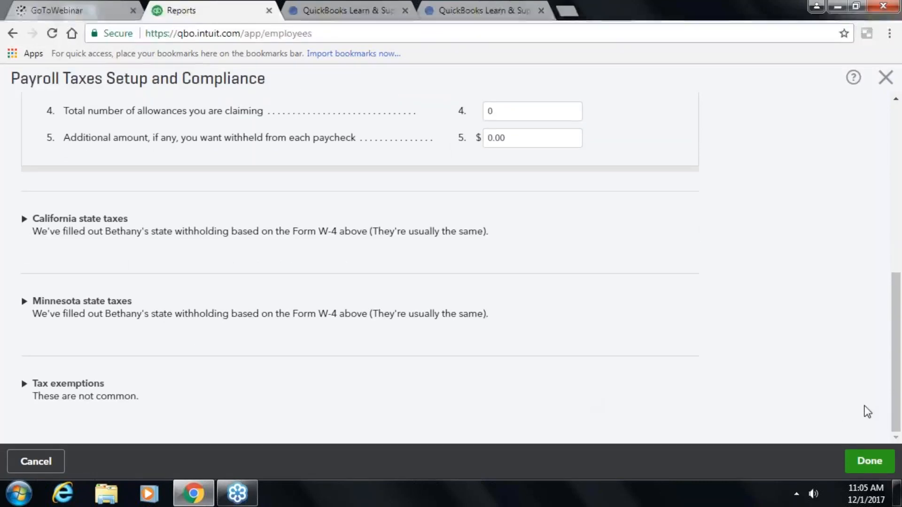
left_click(857, 452)
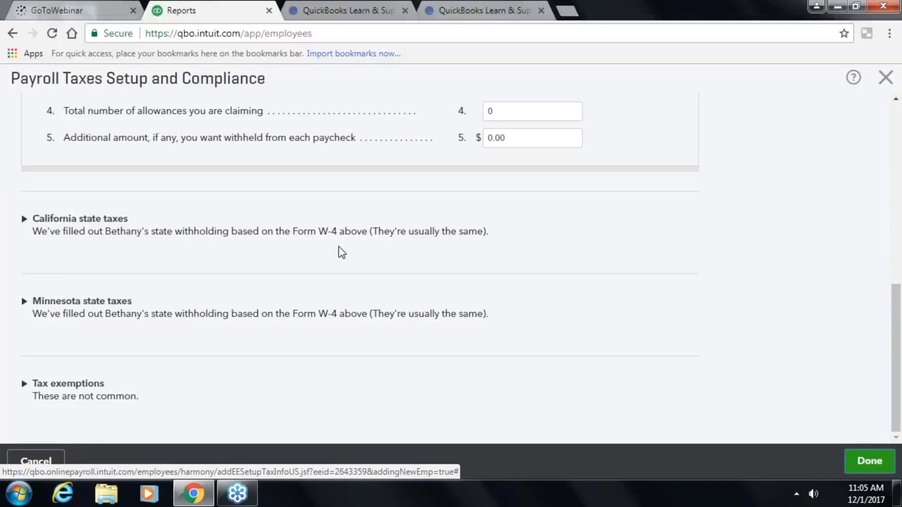
scroll(340, 284, "up", 6)
scroll(344, 288, "up", 1)
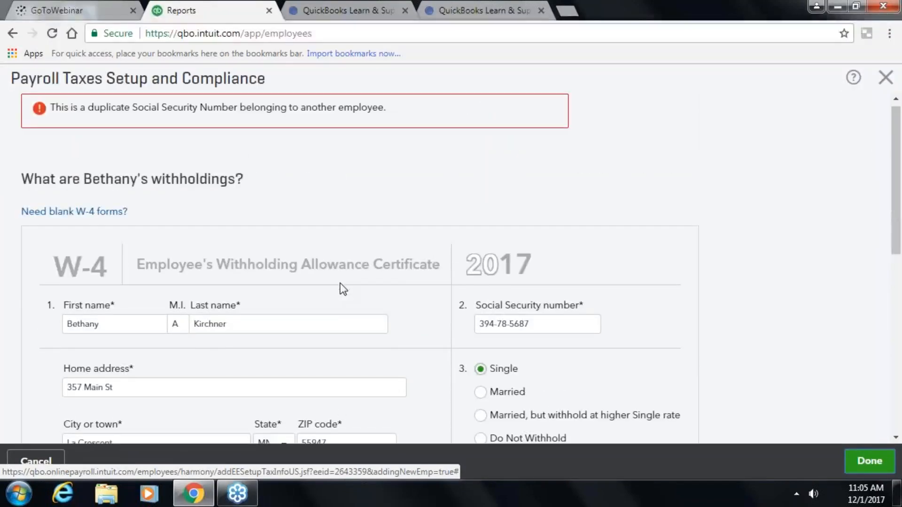
left_click(490, 322)
key("Tab")
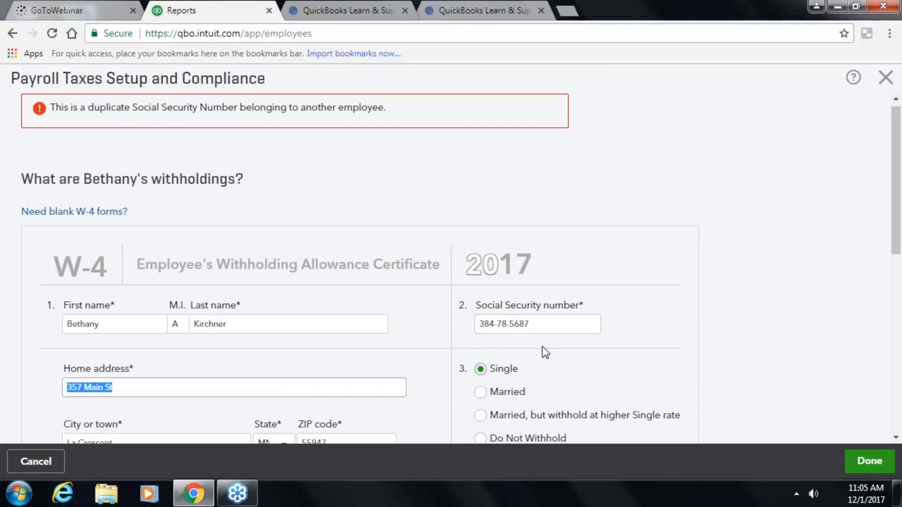
- Save the W-4, set a $25.00 hourly pay rate, and save the new employee
left_click(862, 463)
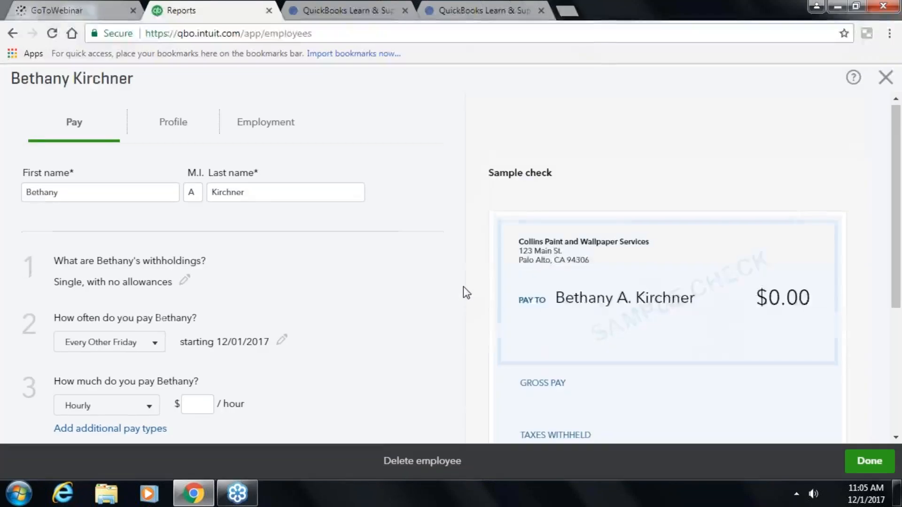
scroll(463, 287, "down", 5)
scroll(347, 209, "up", 3)
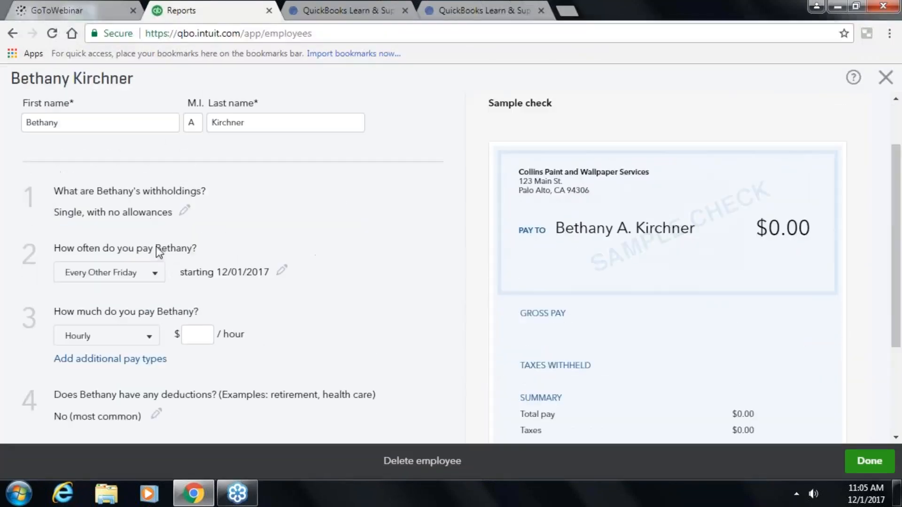
left_click(198, 335)
type("25")
key("Tab")
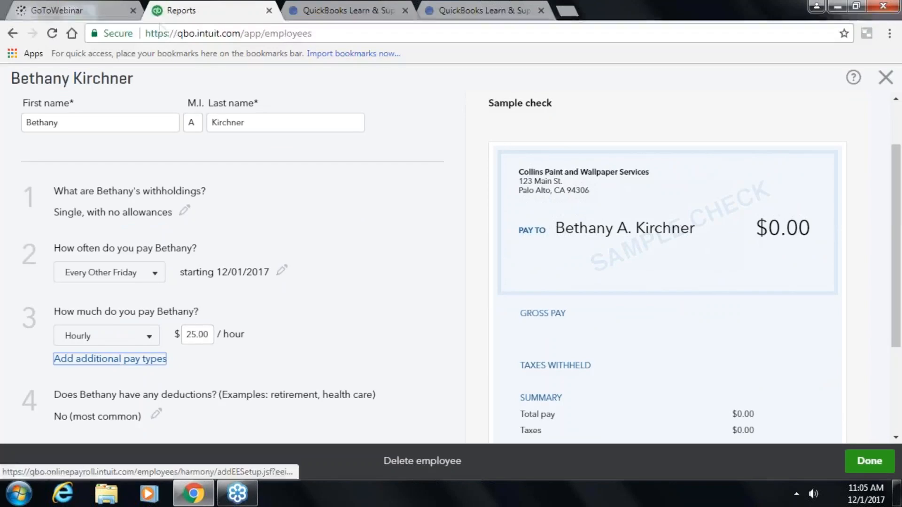
scroll(181, 225, "down", 2)
scroll(181, 234, "down", 3)
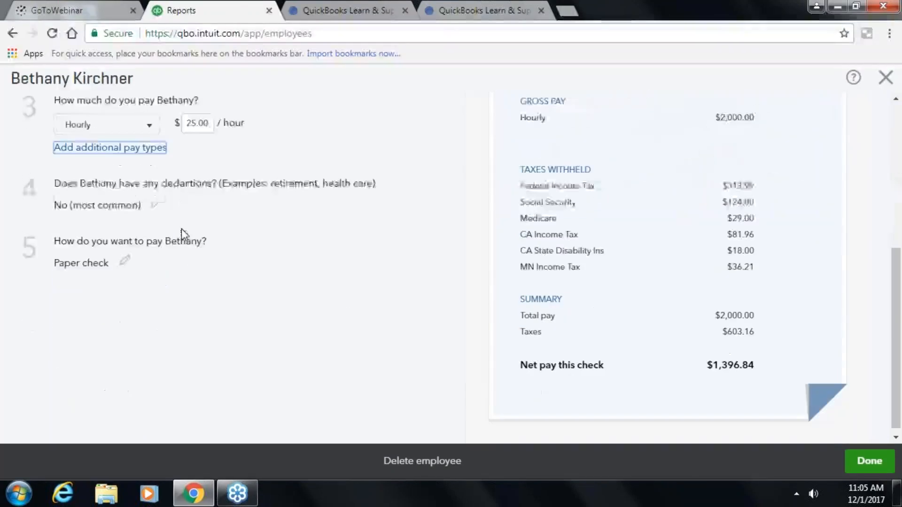
left_click(861, 464)
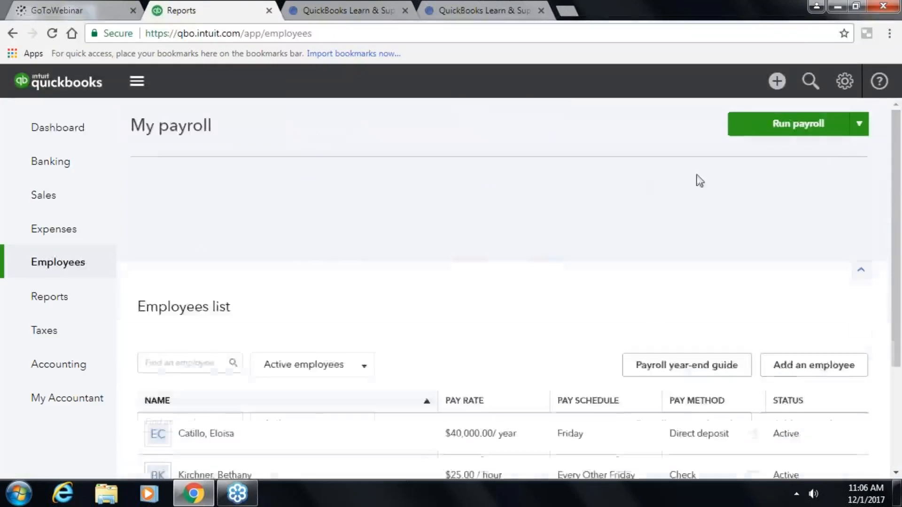
- Start an Every Other Friday payroll, then go through the Payroll Tax Center to the Minnesota tax setup
left_click(824, 132)
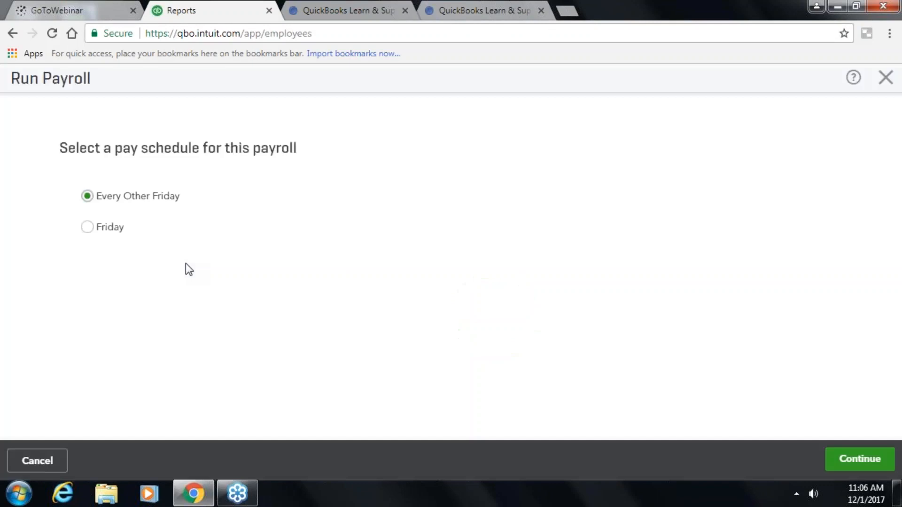
left_click(877, 463)
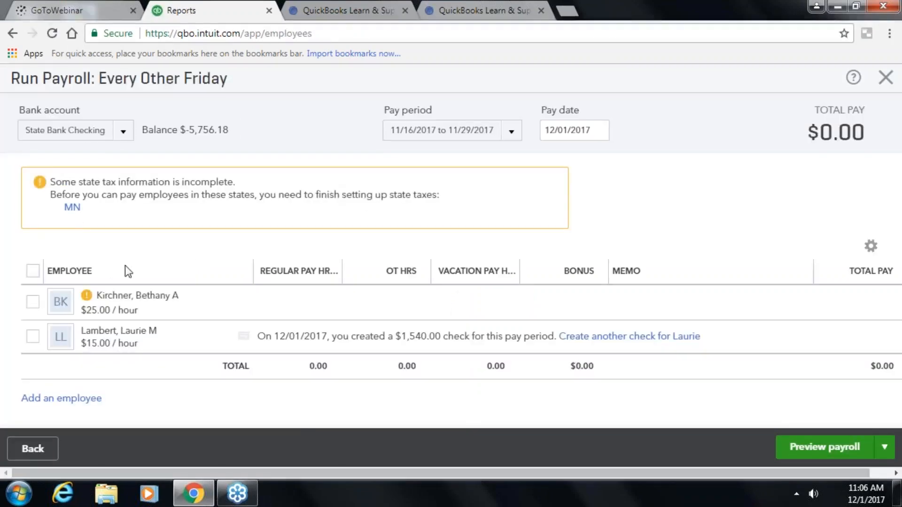
left_click(72, 207)
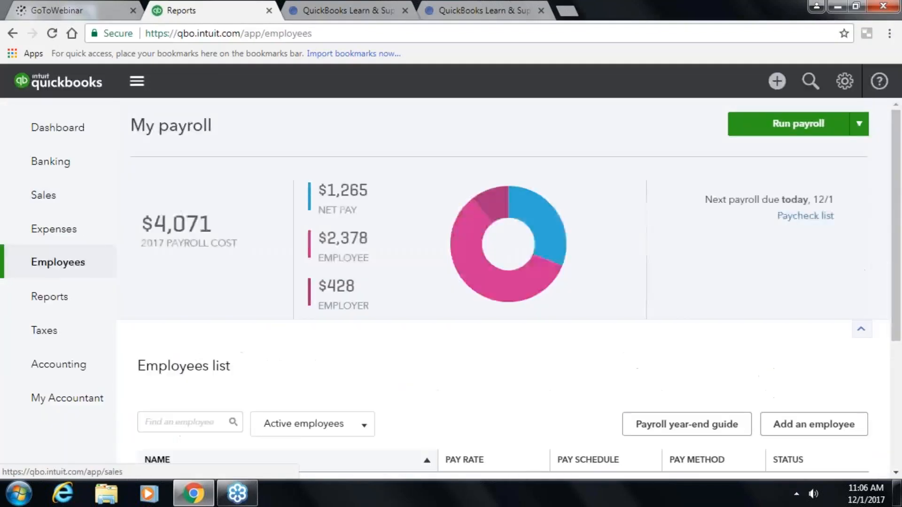
left_click(50, 333)
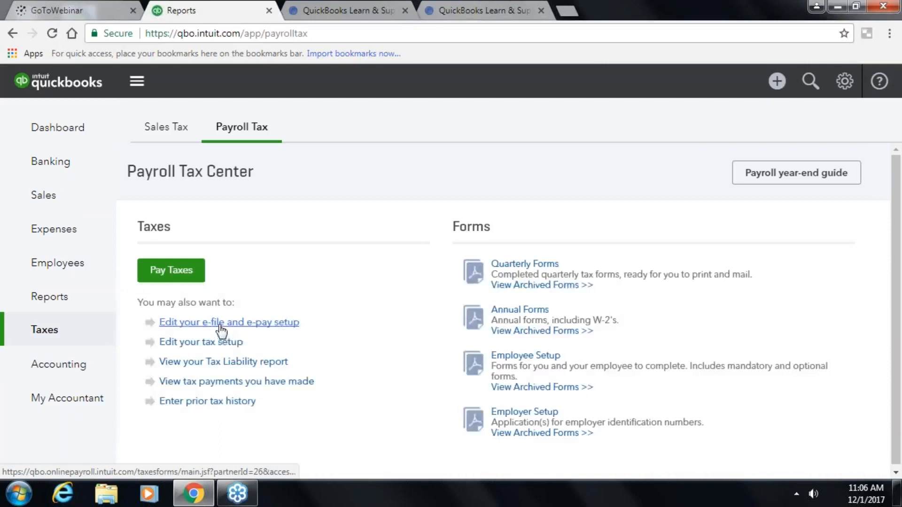
left_click(219, 346)
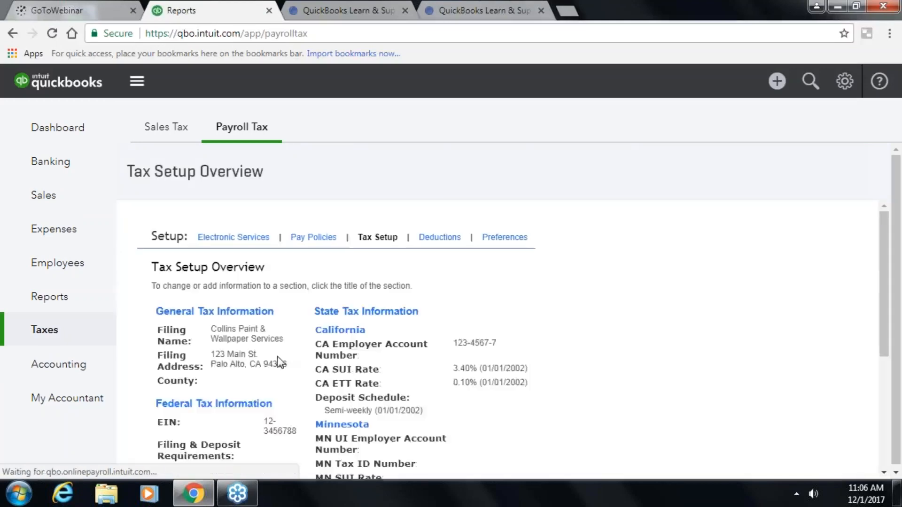
scroll(277, 356, "down", 3)
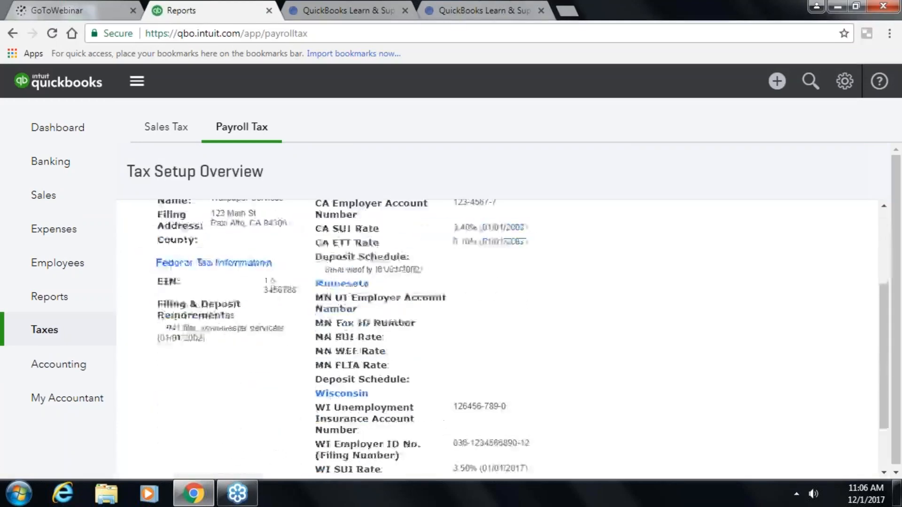
left_click(363, 284)
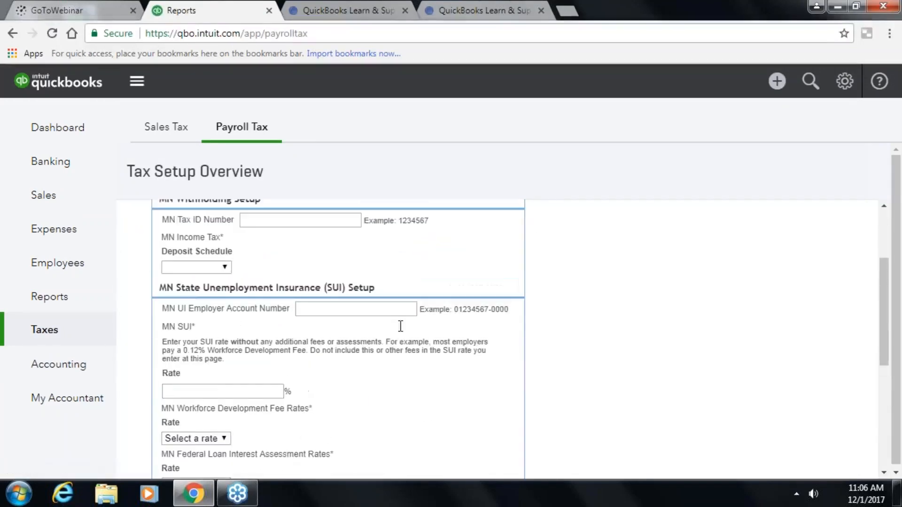
- Enter the MN Tax ID, Monthly deposits, the UI employer account number and a 5.0% SUI rate
left_click(322, 341)
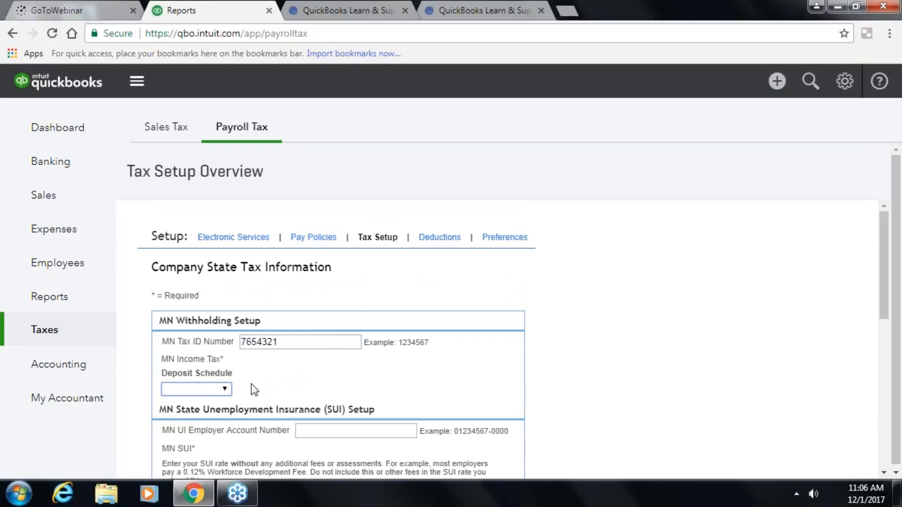
left_click(229, 389)
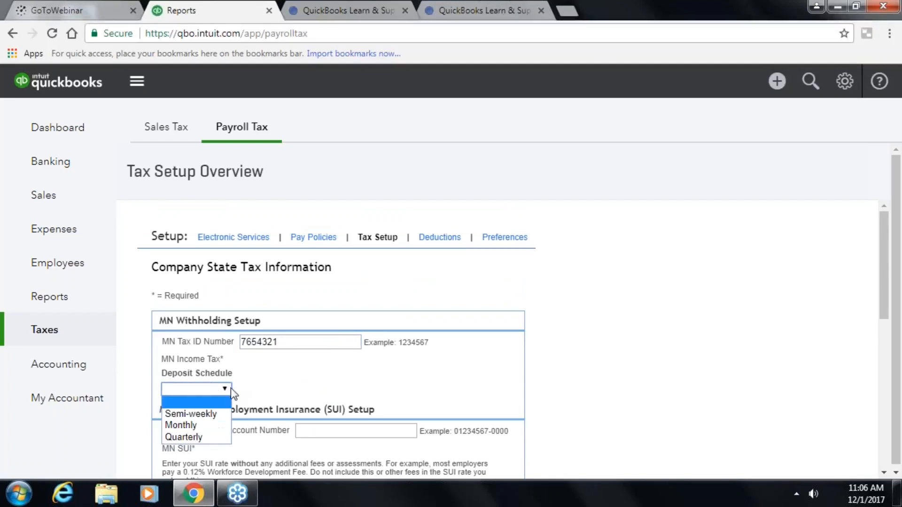
left_click(222, 428)
left_click(359, 436)
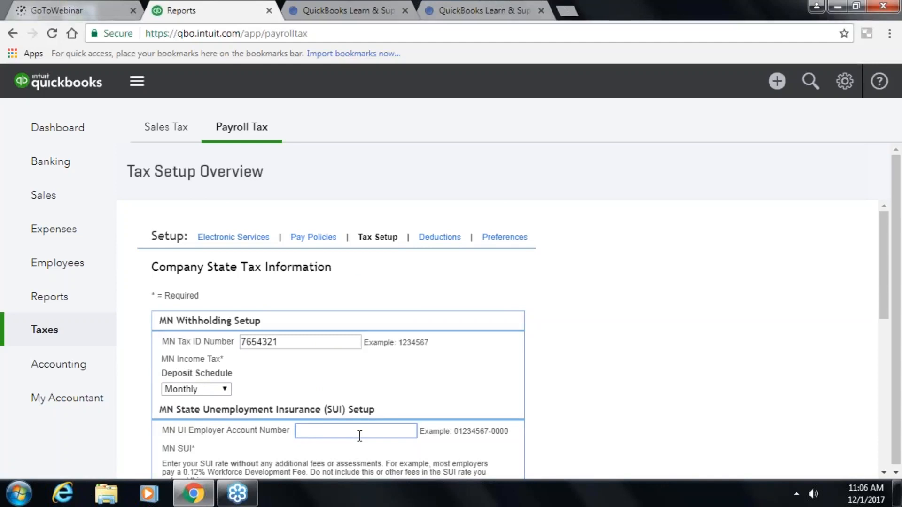
type("76543")
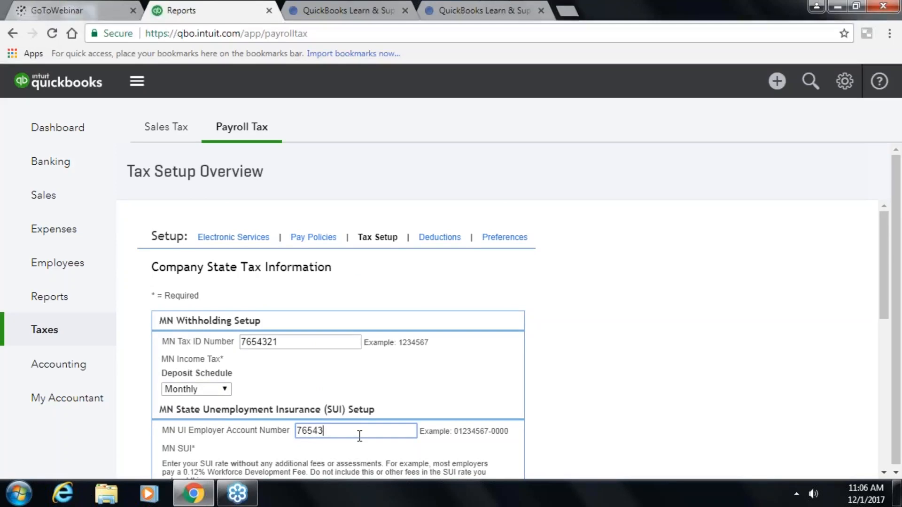
type("21-000")
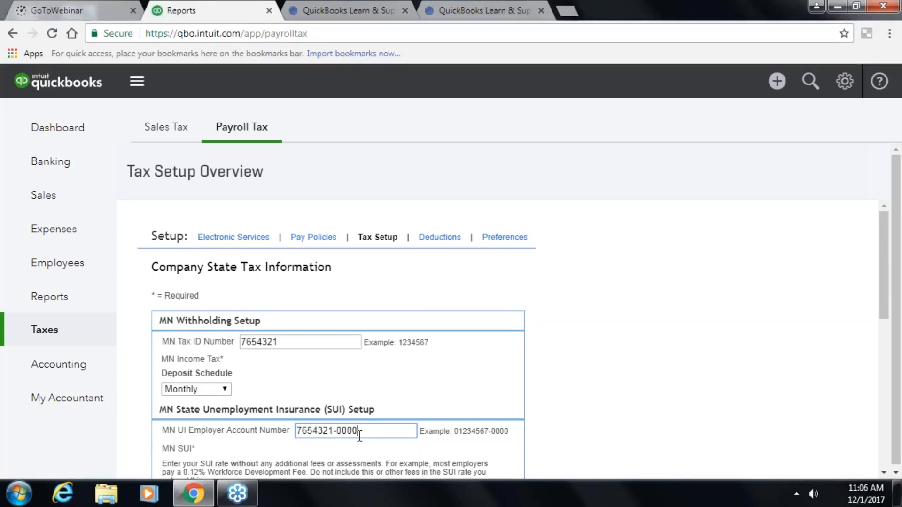
type("0")
key("Tab")
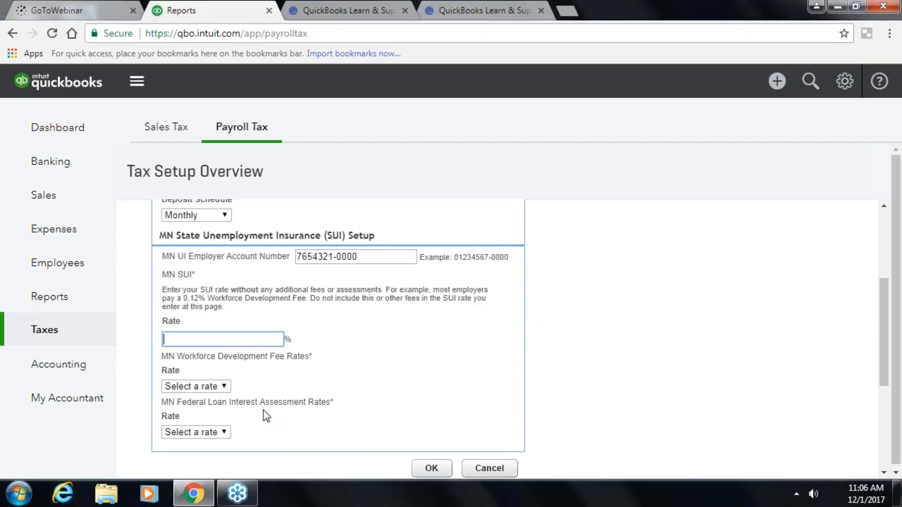
type("5.0")
key("Tab")
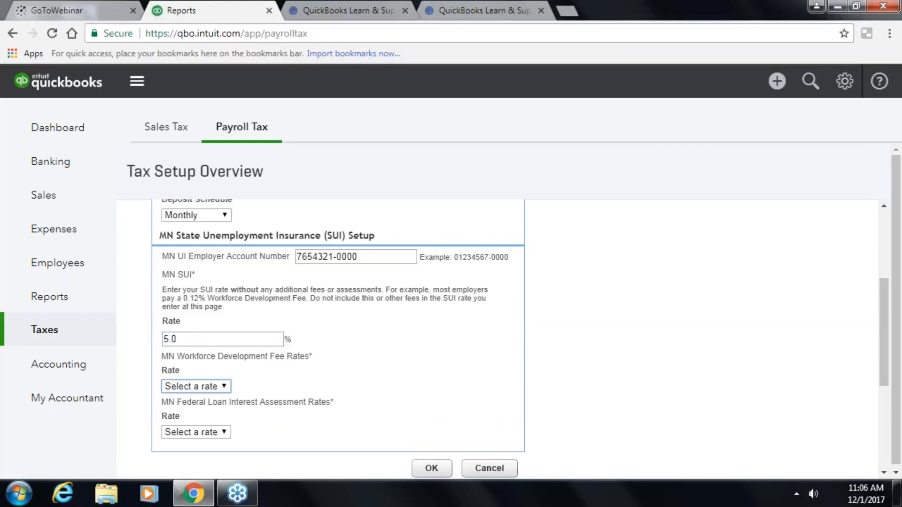
- Set the workforce development fee to 0.10% and the federal loan interest to 0.0%, then save
left_click(221, 387)
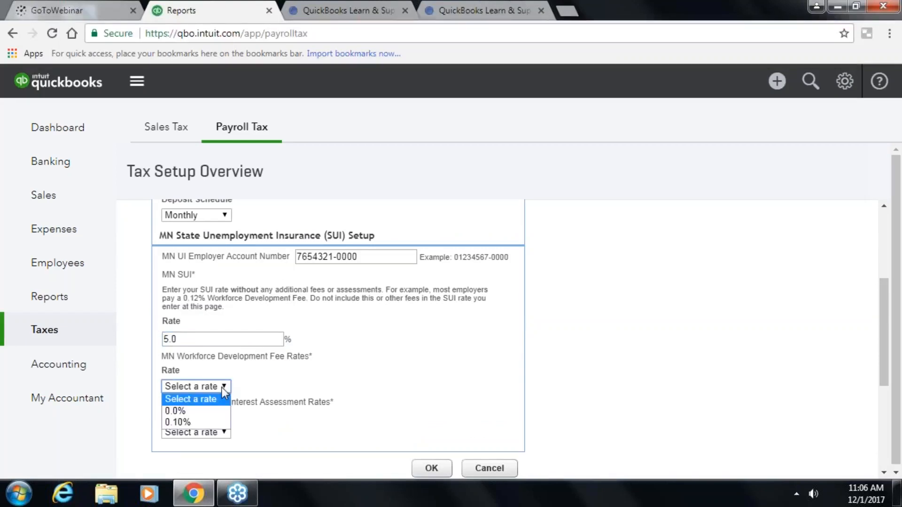
left_click(212, 421)
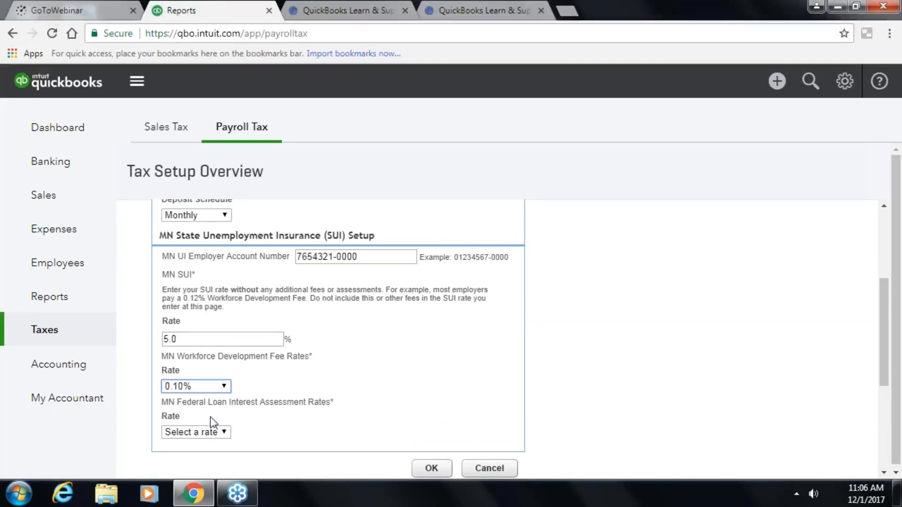
left_click(225, 387)
left_click(302, 382)
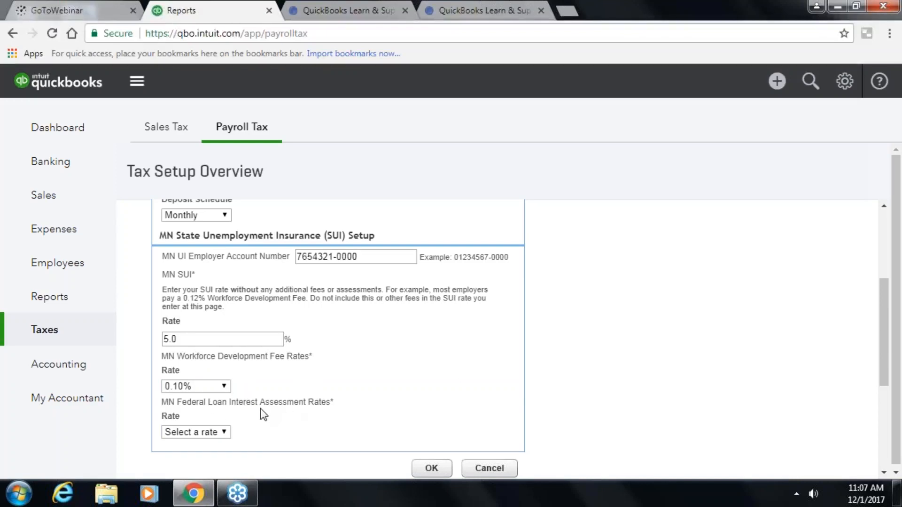
left_click(227, 434)
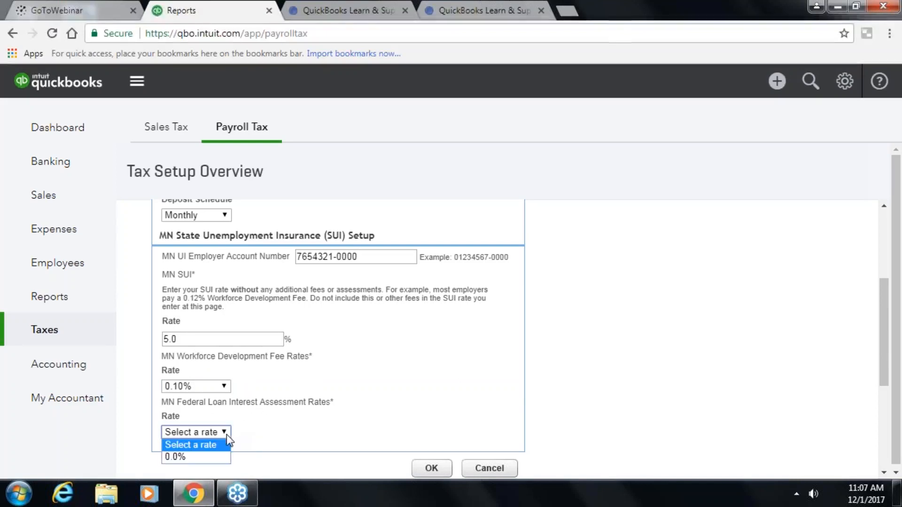
left_click(212, 457)
left_click(430, 467)
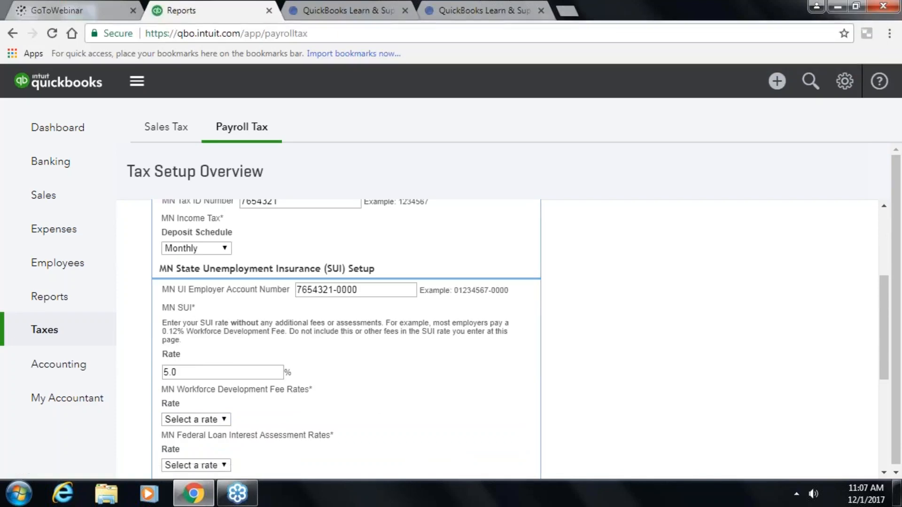
- Fix the UI account number format error, save the setup, and return to Employees
scroll(340, 332, "down", 2)
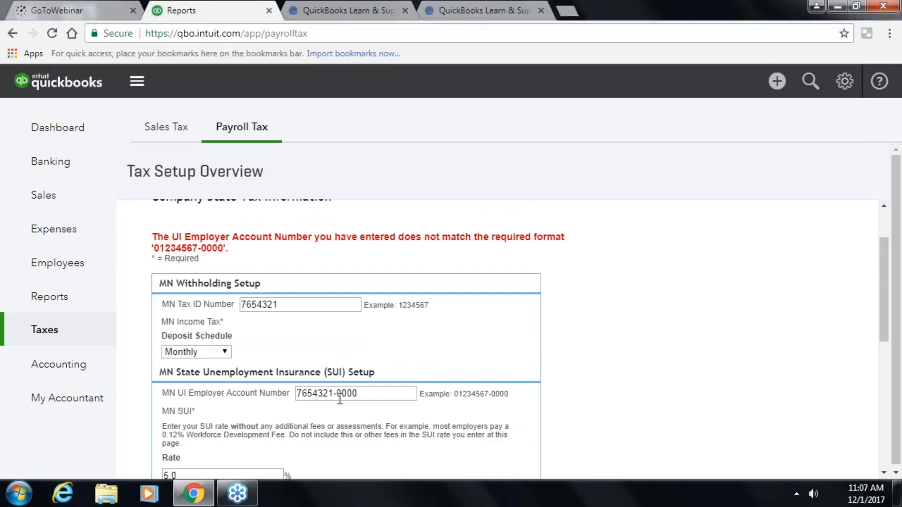
left_click(297, 397)
type("8")
key("Tab")
scroll(357, 418, "down", 5)
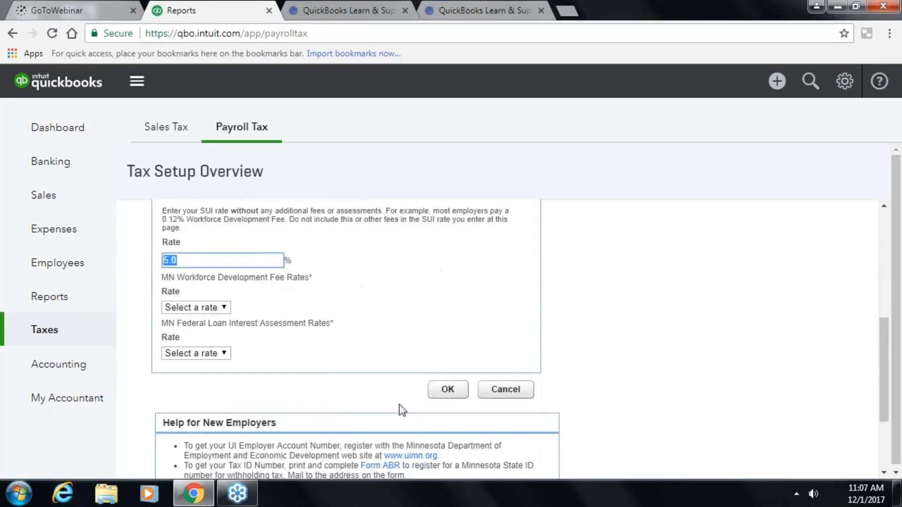
left_click(447, 389)
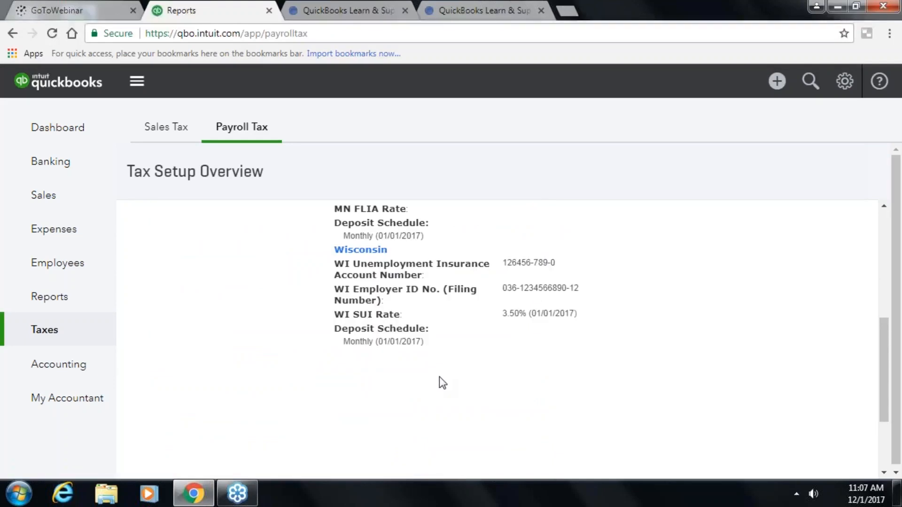
scroll(438, 377, "down", 2)
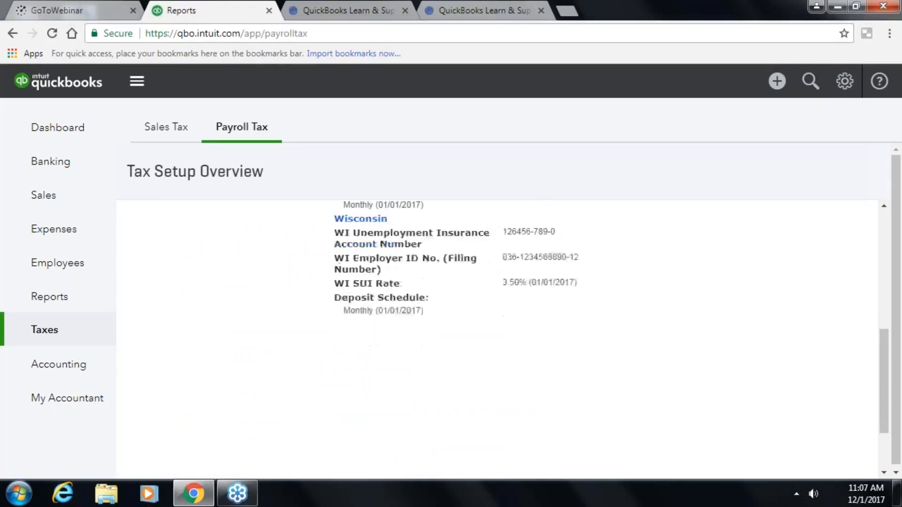
left_click(61, 266)
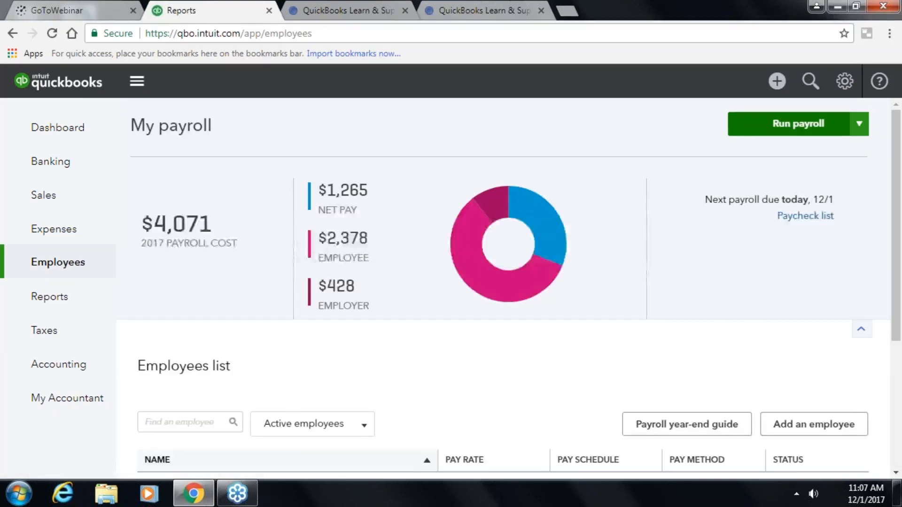
- Start the Every Other Friday payroll, enter 80 regular hours for the new employee, and preview it
left_click(792, 127)
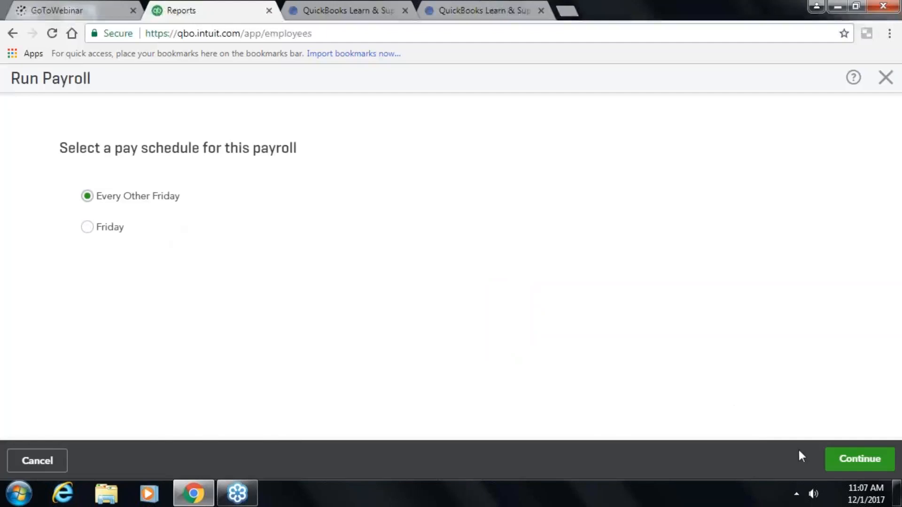
left_click(841, 460)
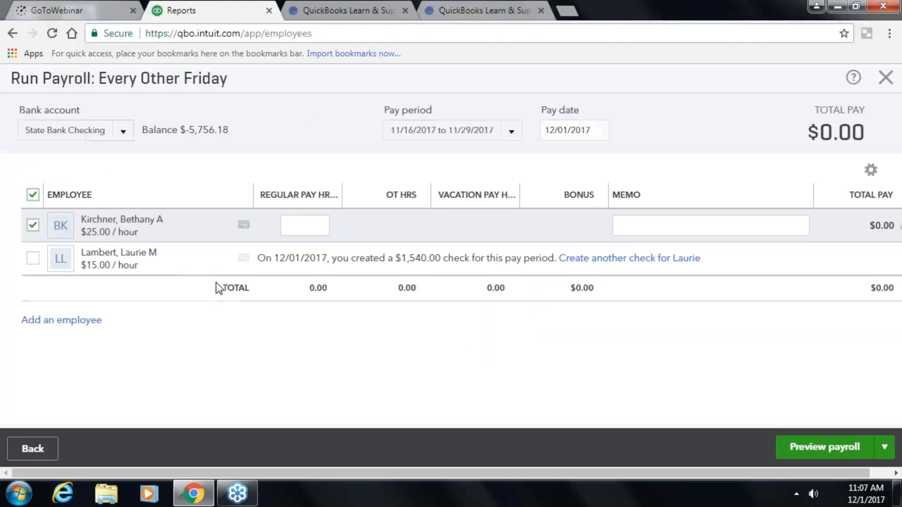
left_click(319, 229)
type("80.0")
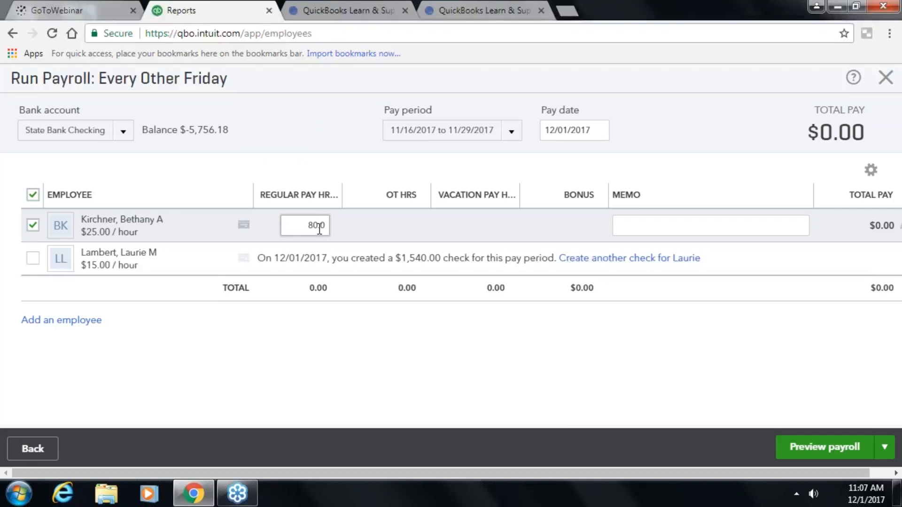
key("Tab")
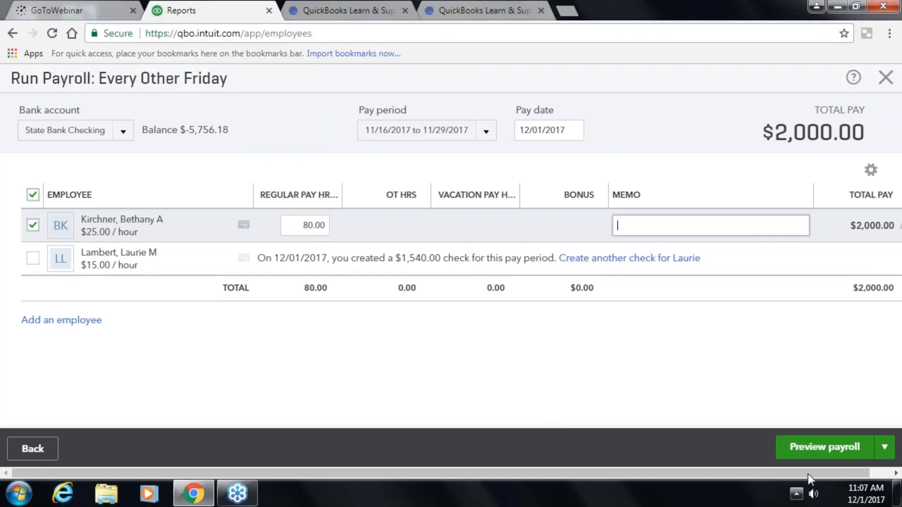
left_click(816, 447)
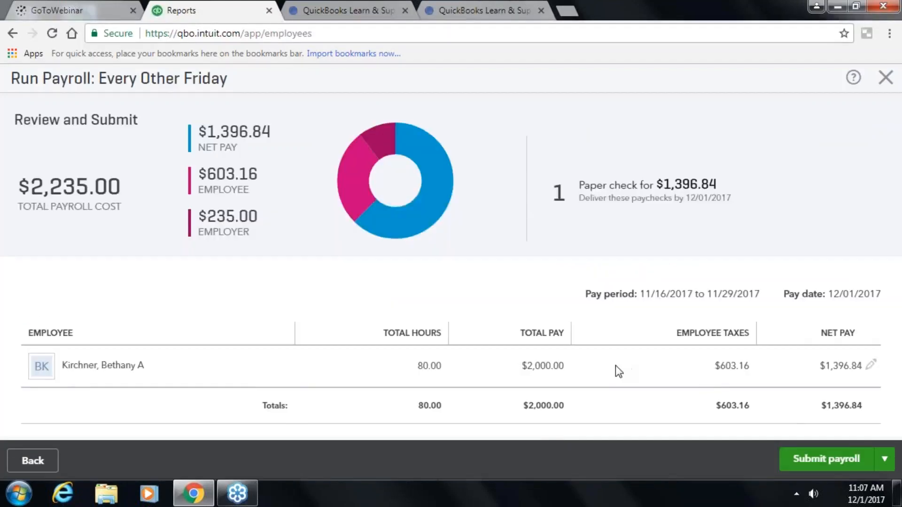
- Submit the payroll with check number 6001 and postpone the tax payment reminder
left_click(841, 456)
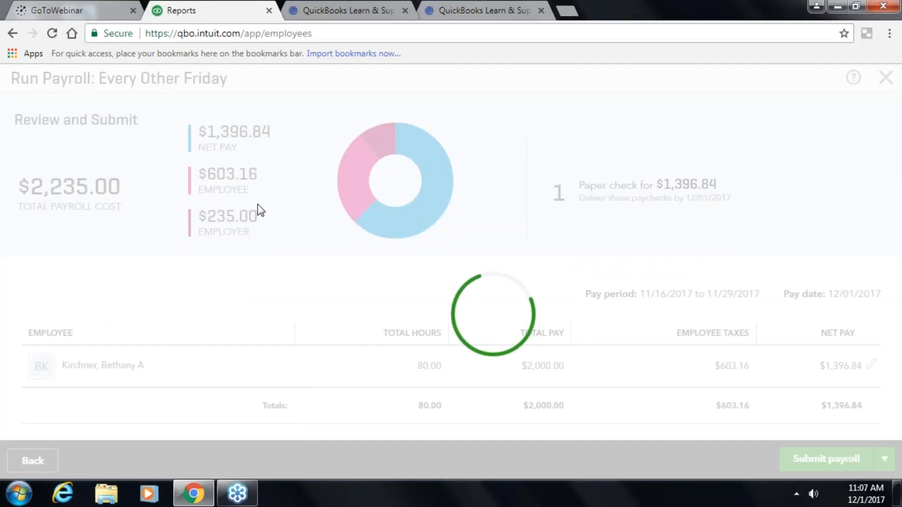
left_click(568, 329)
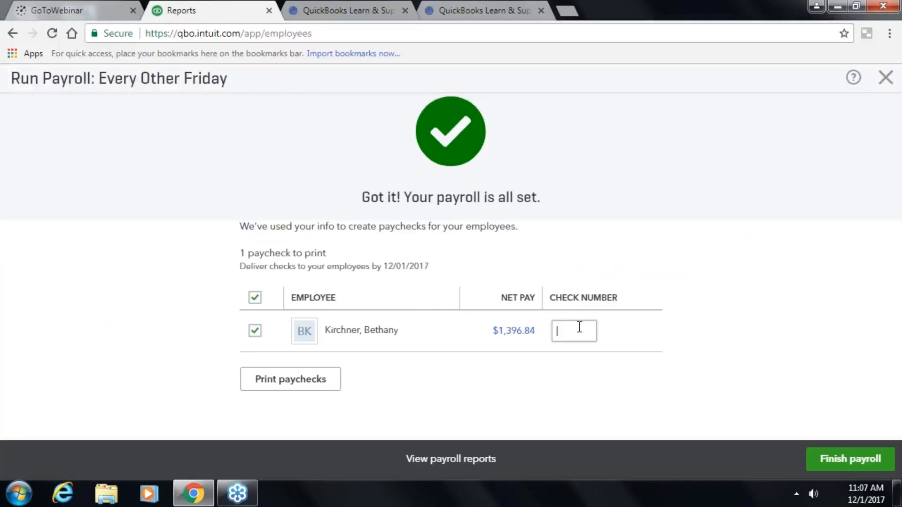
key("BackSpace")
key("BackSpace")
key("BackSpace")
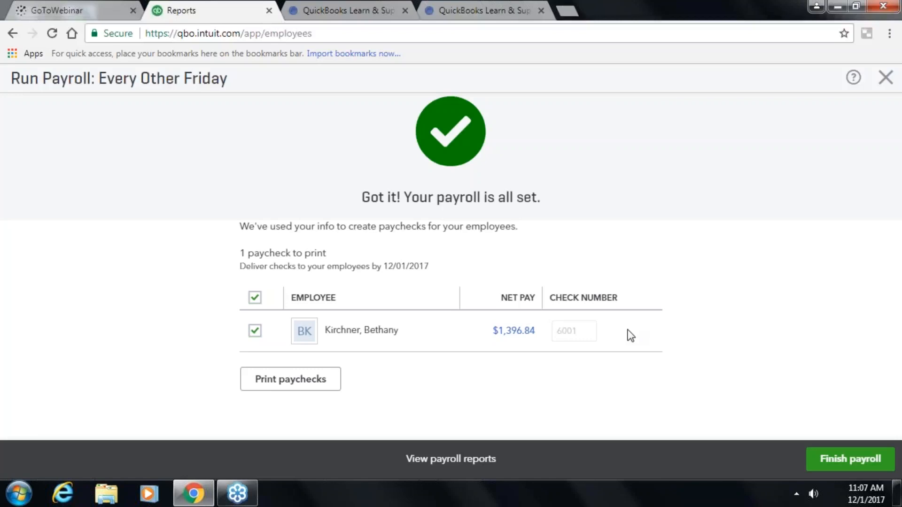
left_click(836, 464)
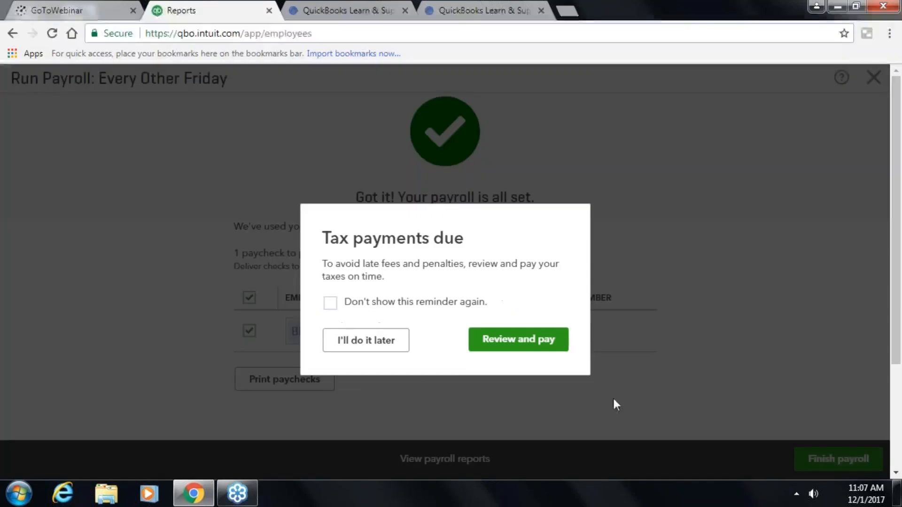
left_click(390, 344)
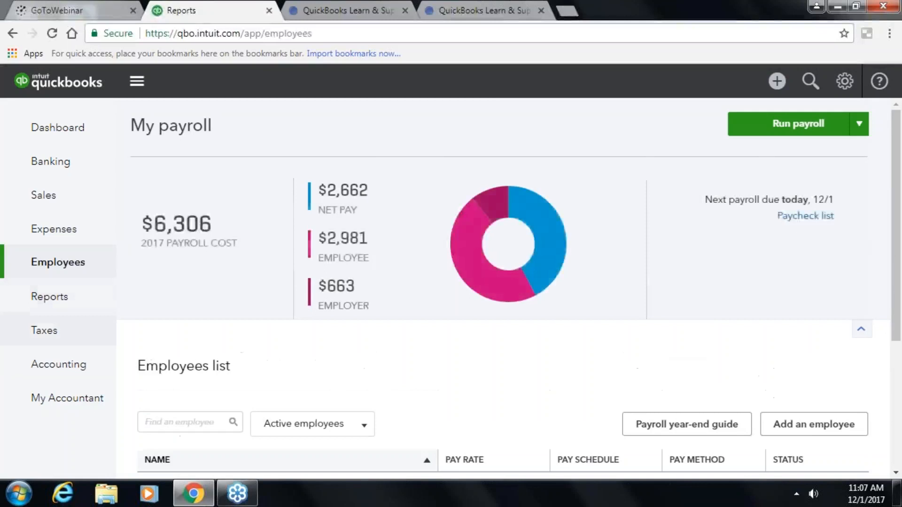
- Review the Payroll Tax Liability report showing $36.21 MN Income Tax, then go back to Reports
left_click(41, 296)
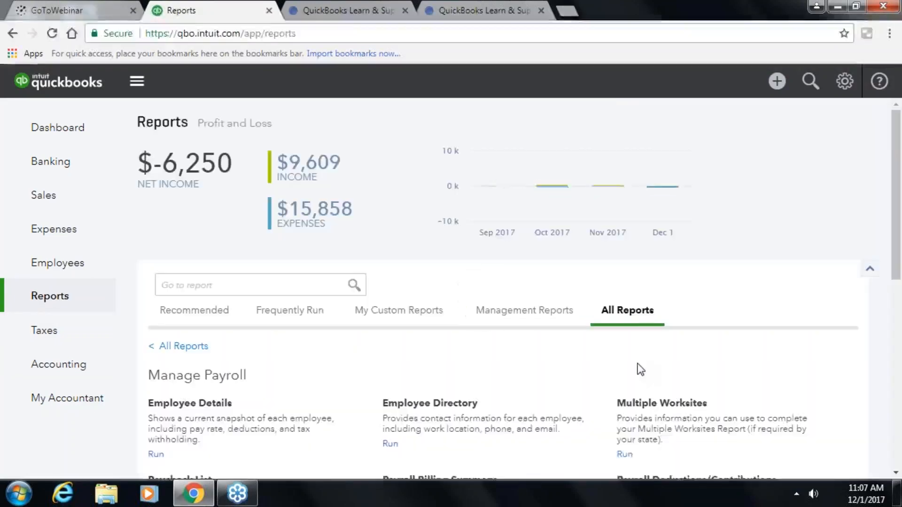
scroll(640, 369, "down", 3)
left_click(663, 416)
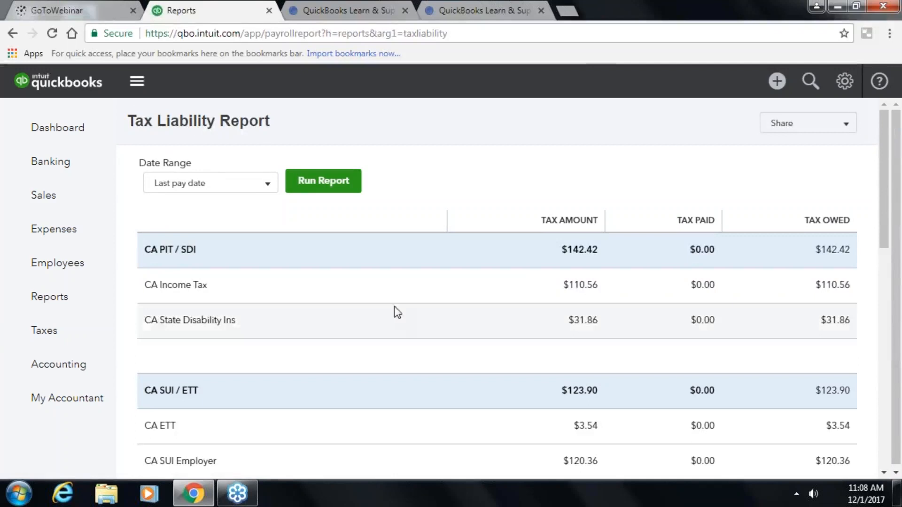
scroll(300, 268, "down", 3)
scroll(297, 264, "up", 4)
scroll(297, 263, "down", 5)
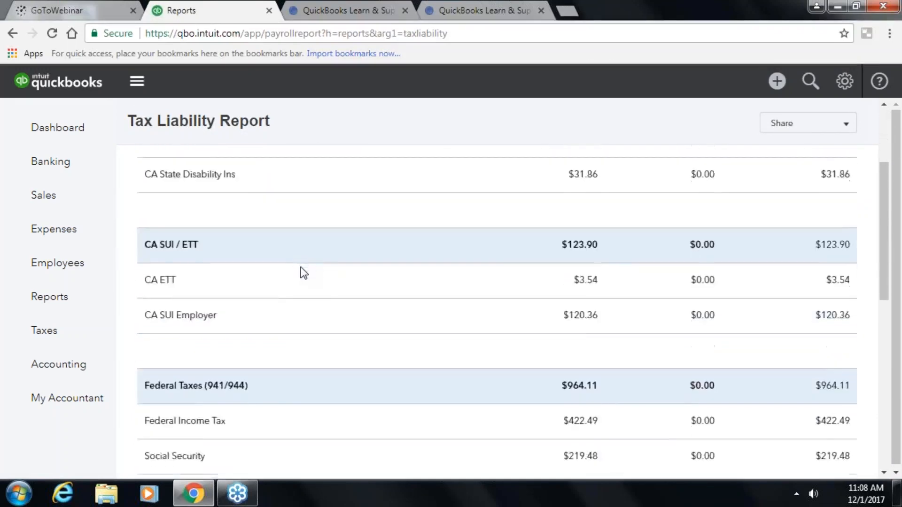
scroll(303, 272, "down", 9)
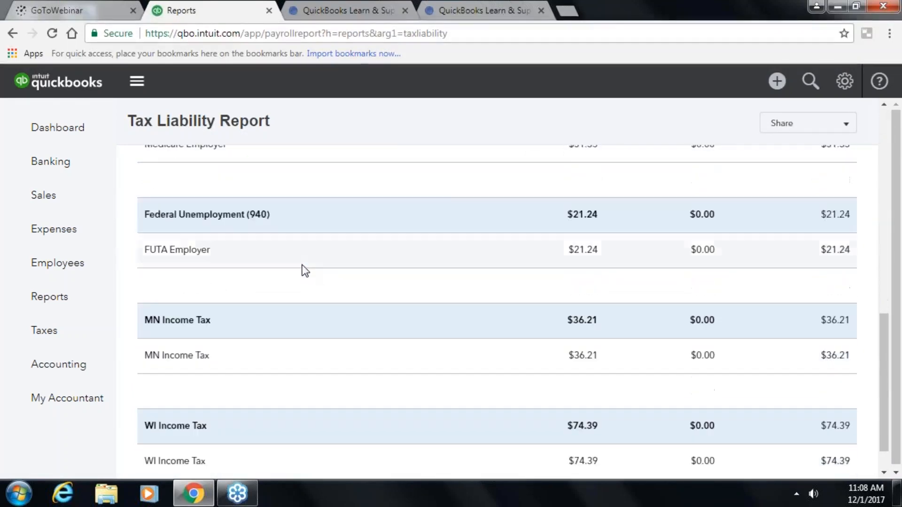
scroll(413, 342, "down", 1)
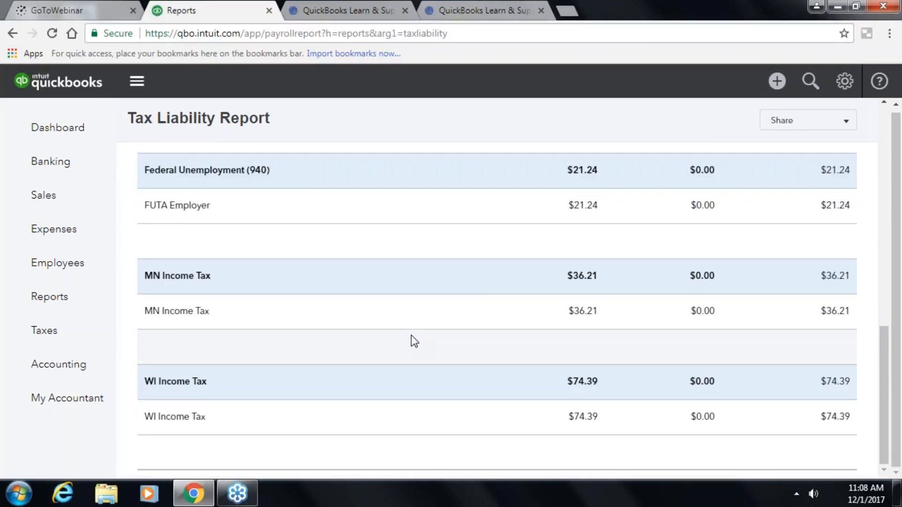
scroll(409, 331, "up", 1)
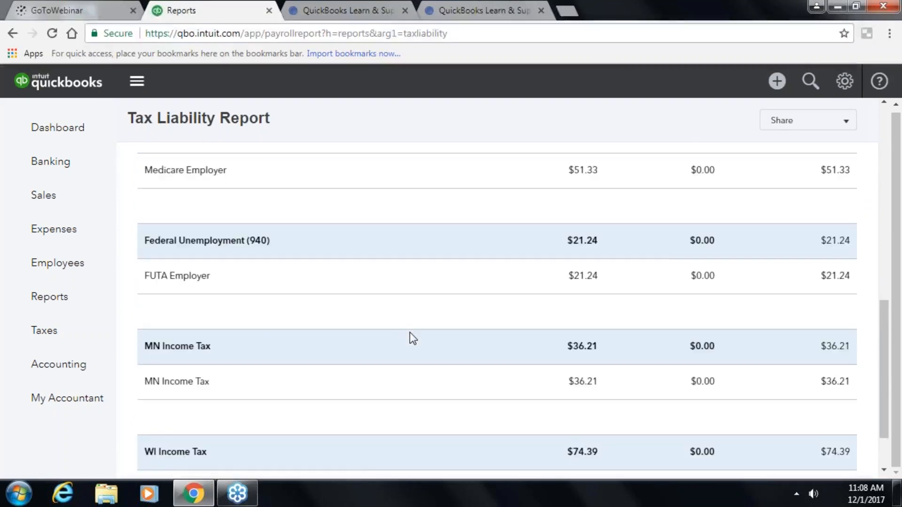
scroll(409, 332, "down", 1)
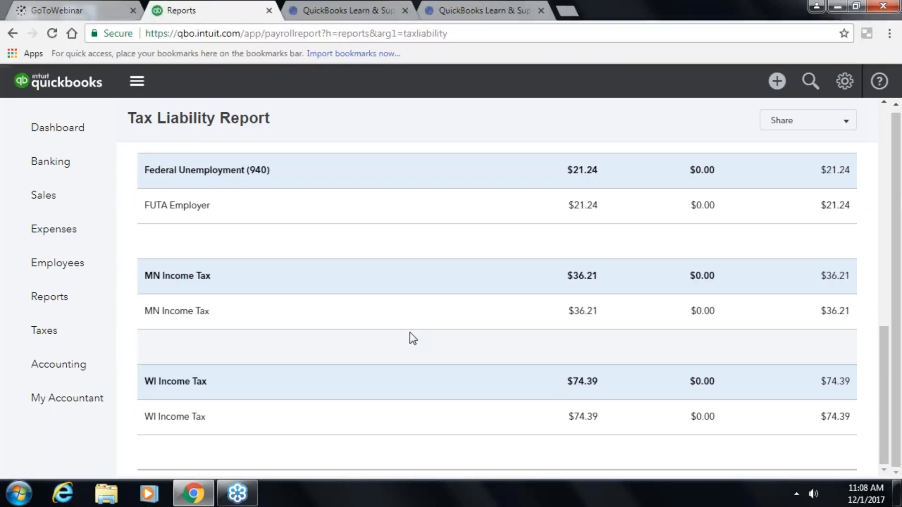
scroll(413, 338, "up", 10)
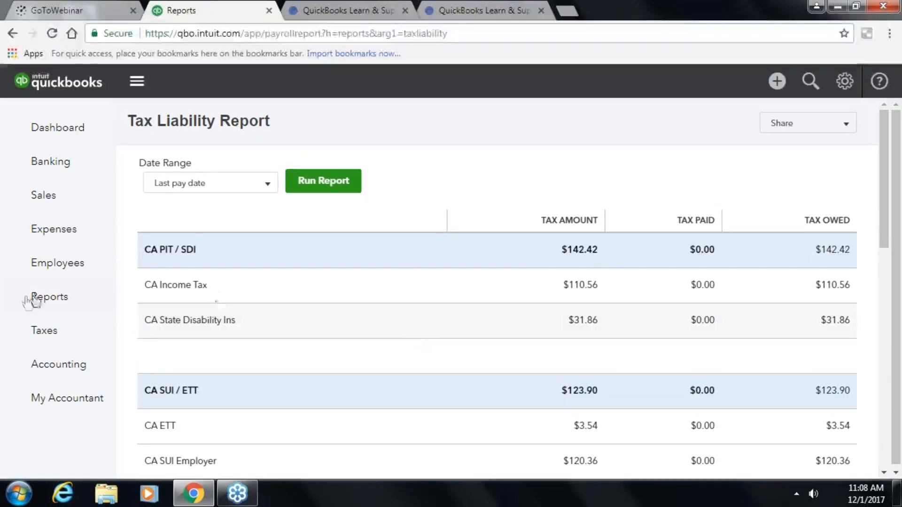
left_click(45, 301)
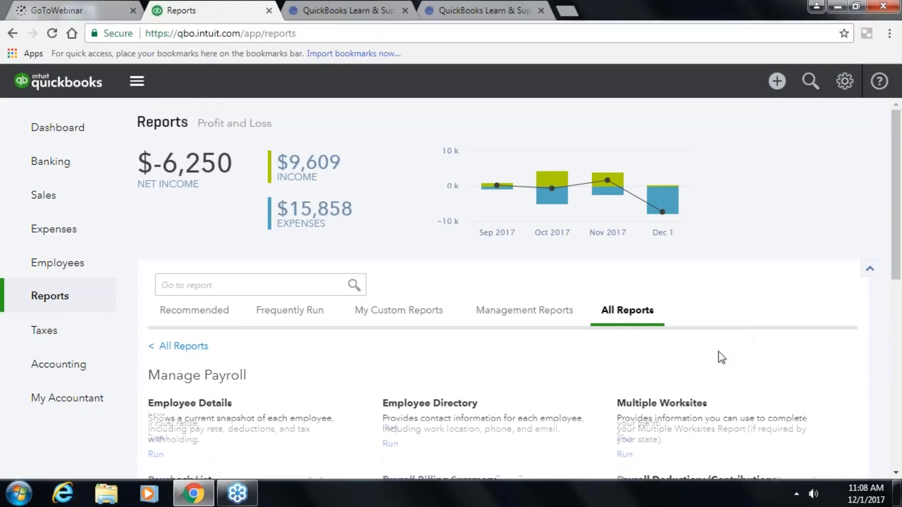
- Look over the Payroll Tax Liability report again, then switch to the Employees payroll page
scroll(719, 356, "down", 9)
scroll(670, 362, "up", 5)
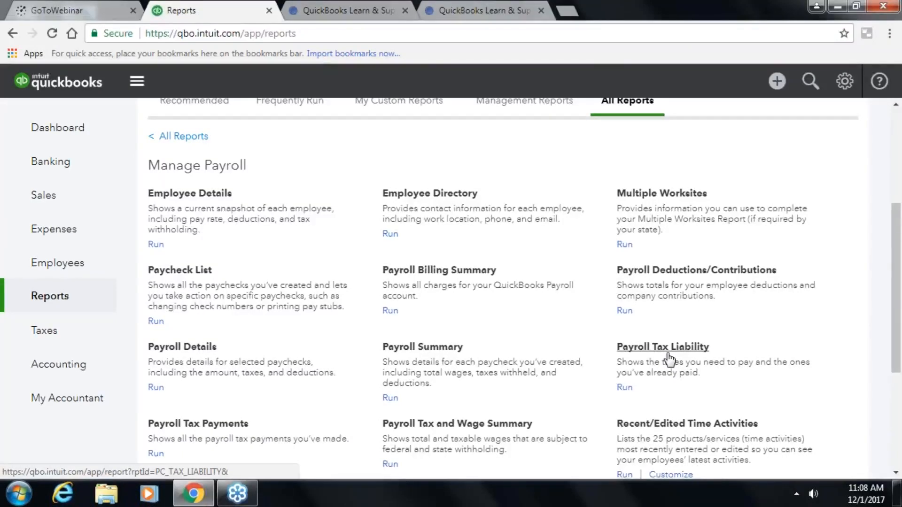
left_click(669, 356)
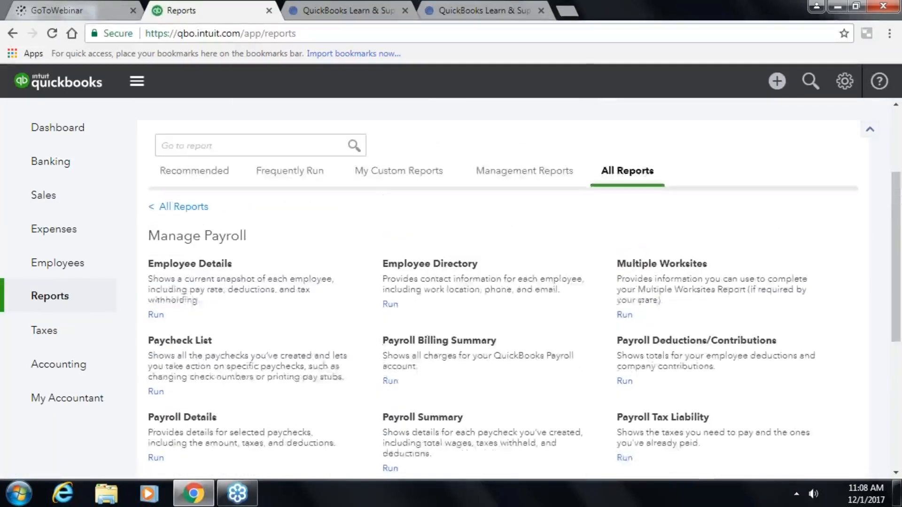
scroll(427, 337, "up", 2)
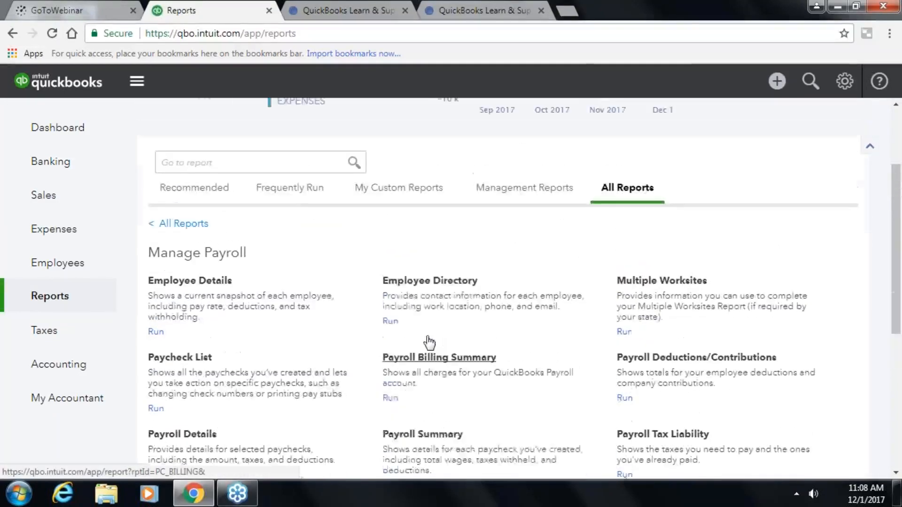
scroll(426, 337, "down", 3)
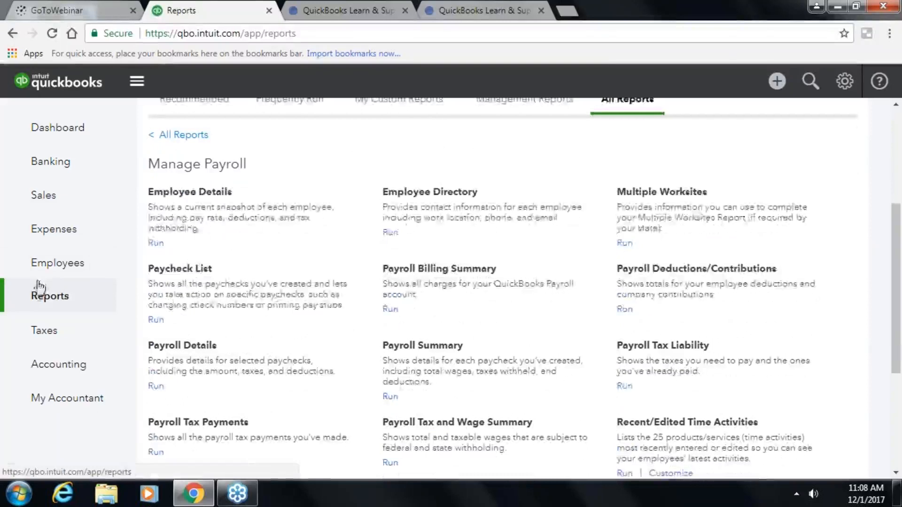
left_click(42, 266)
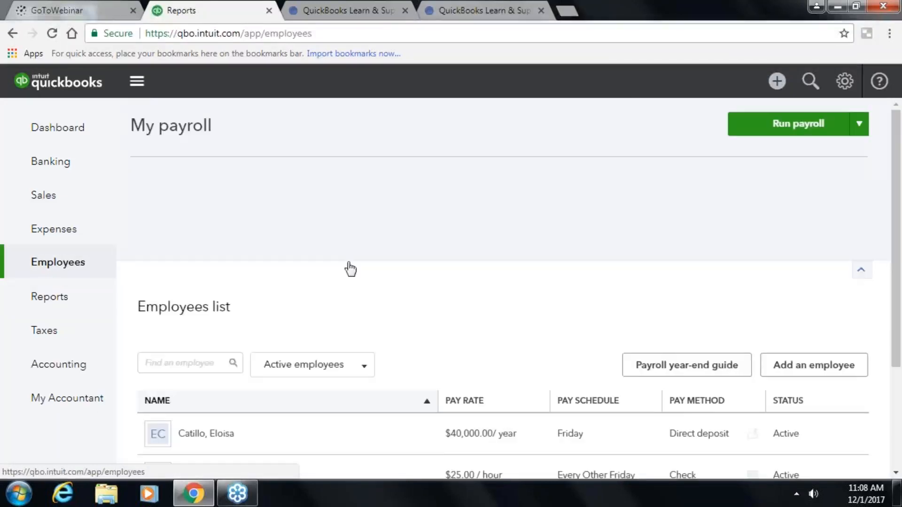
- Collapse the payroll cost chart to list all five employees, paid $15.00/hour to $60,000.00/year
scroll(391, 290, "down", 3)
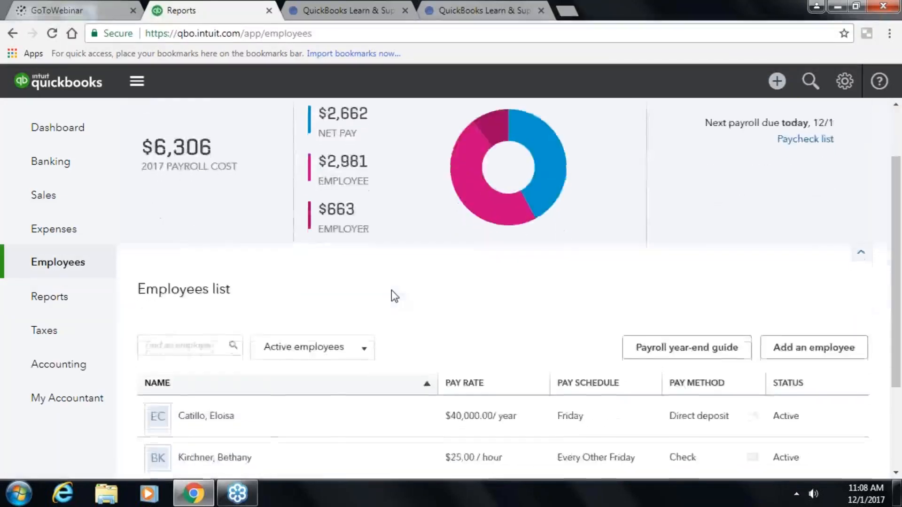
scroll(390, 291, "up", 3)
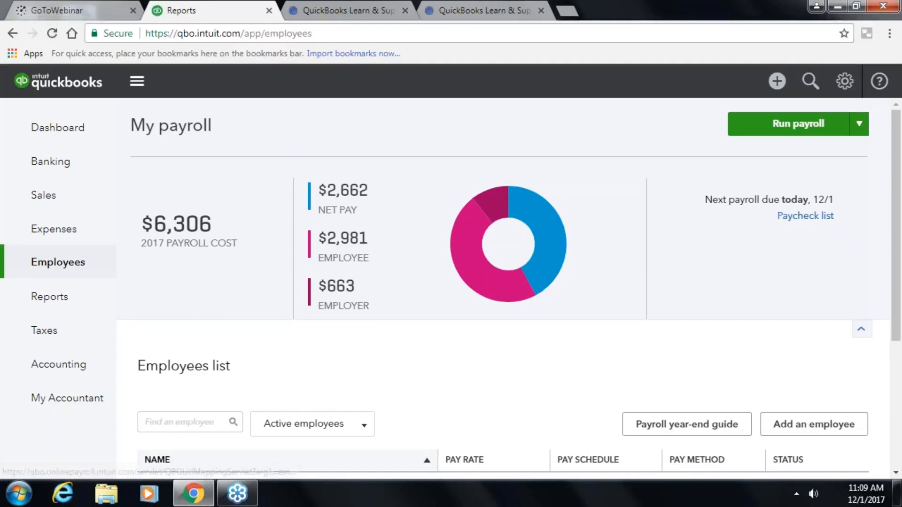
left_click(861, 330)
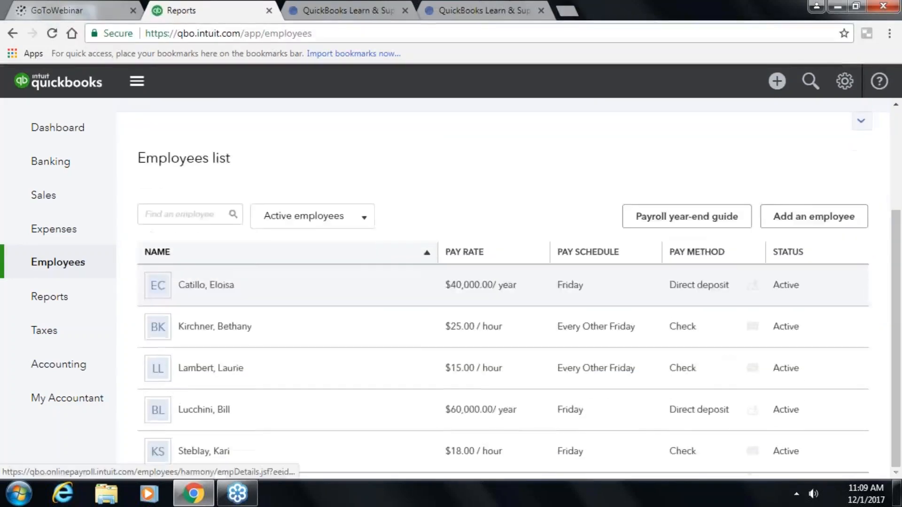
scroll(482, 473, "down", 3)
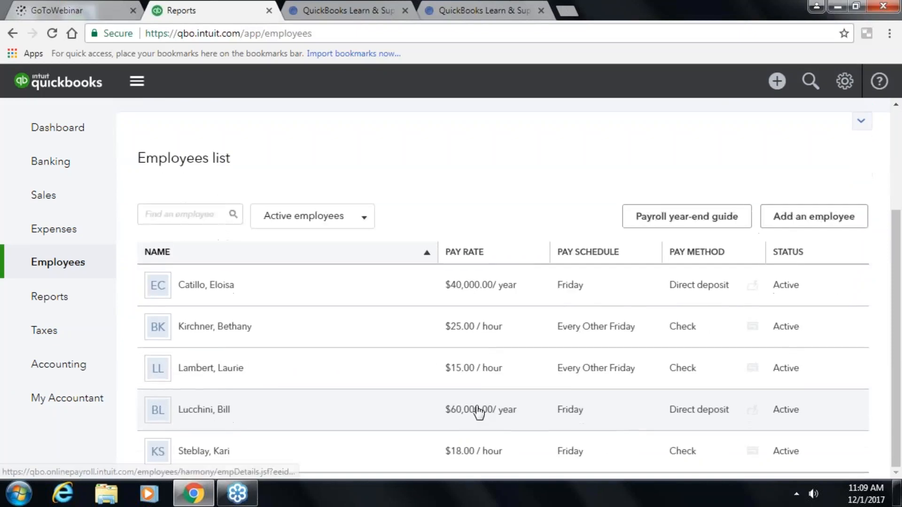
- Run the Paycheck List report showing two 12/01/2017 paychecks of $2,000.00 and $1,540.00
left_click(30, 296)
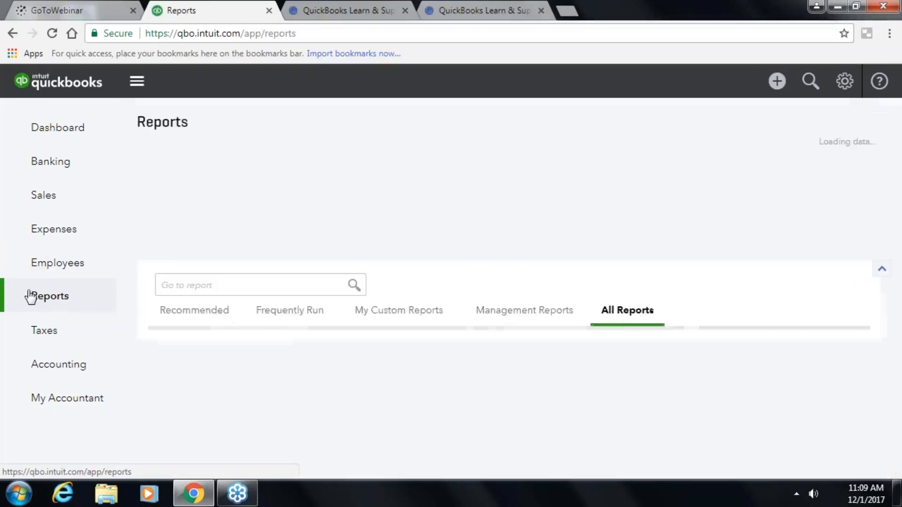
scroll(415, 355, "down", 2)
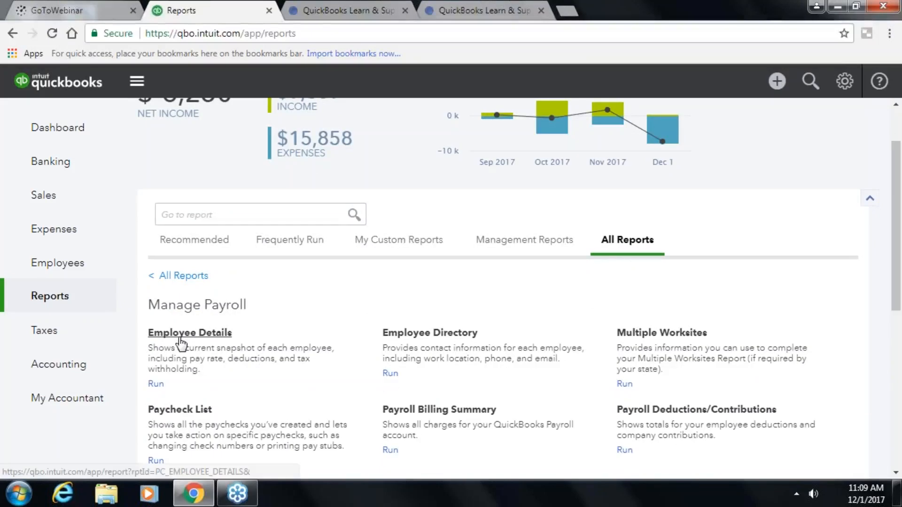
left_click(156, 460)
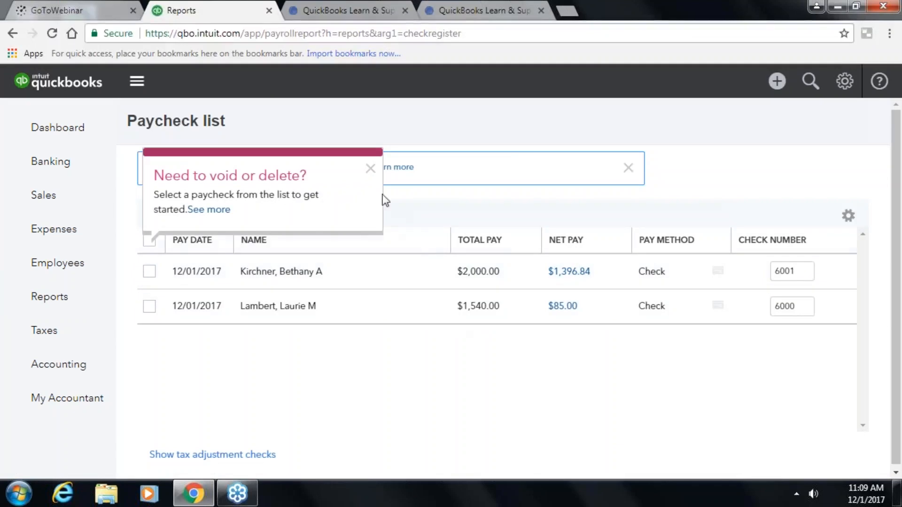
left_click(371, 169)
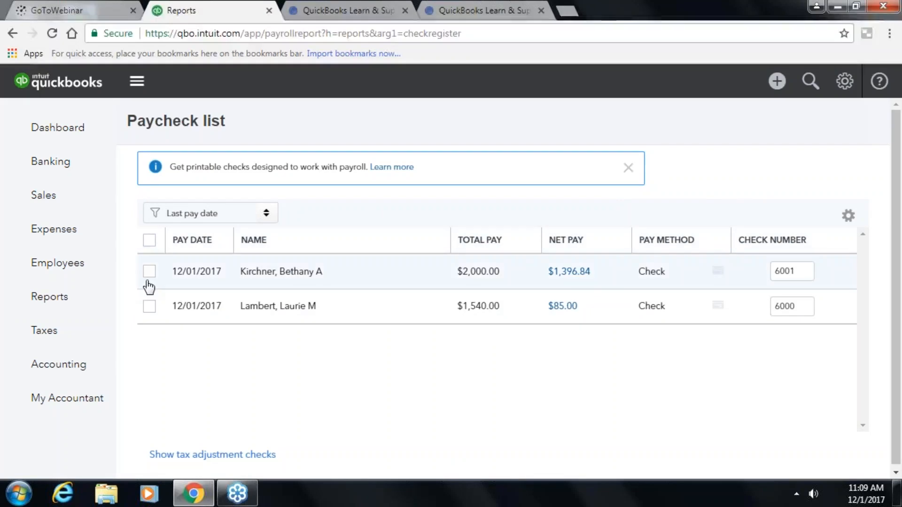
- Return to the Employees page and its employee list
left_click(76, 266)
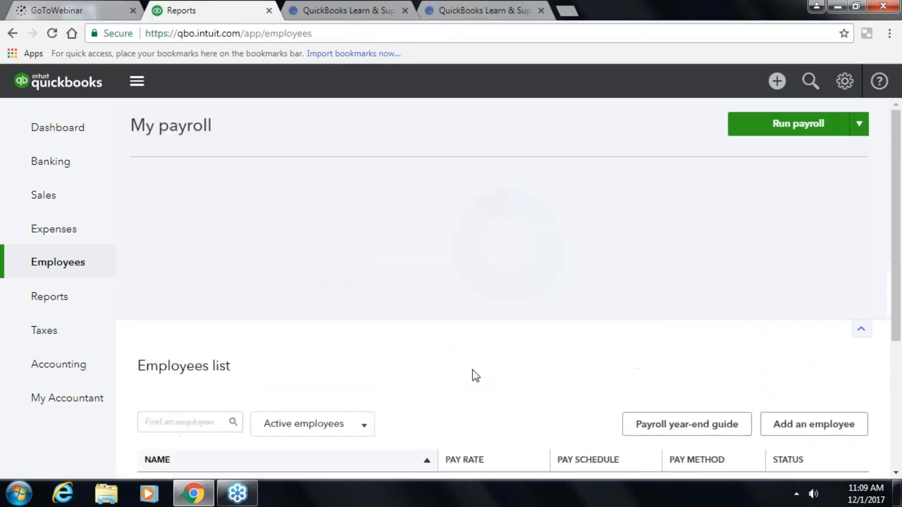
scroll(472, 370, "down", 3)
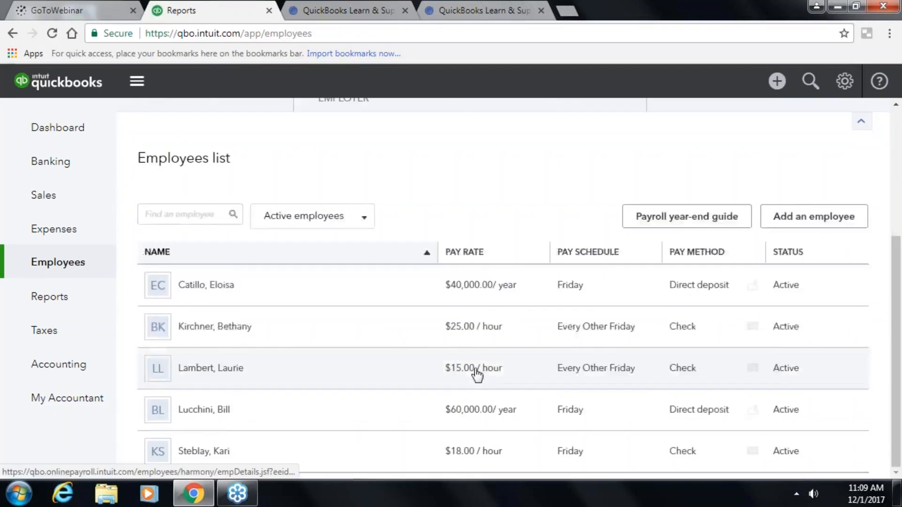
scroll(477, 374, "up", 4)
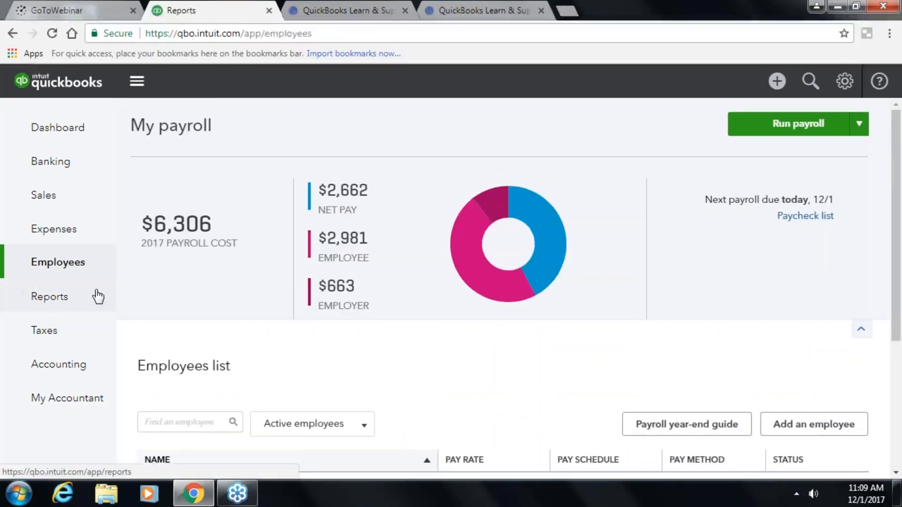
- Browse the Manage Payroll reports, then open the Payroll Tax Center with CA PIT / SDI and Federal taxes due
left_click(74, 299)
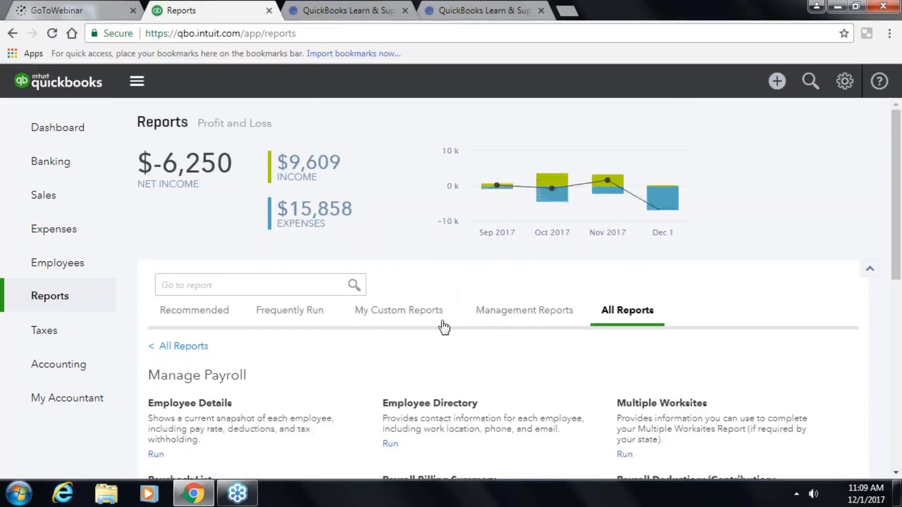
scroll(446, 329, "down", 3)
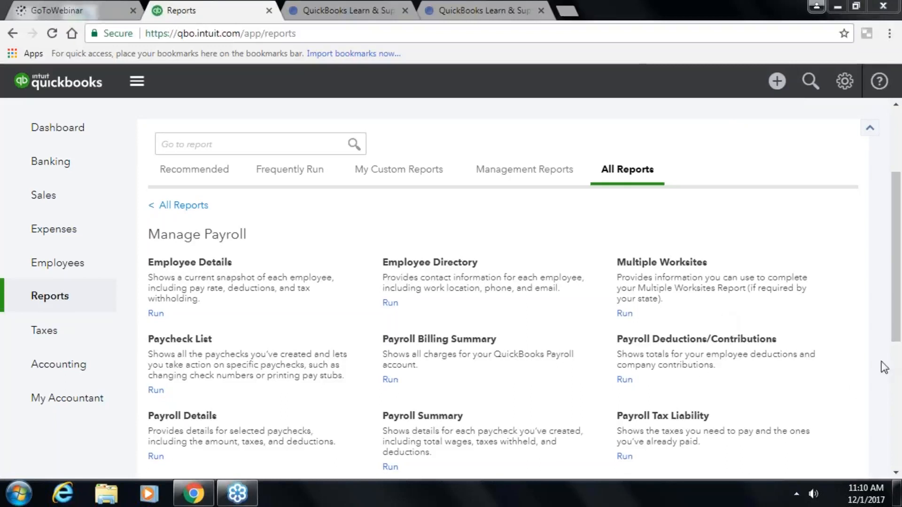
left_click_drag(897, 340, 872, 455)
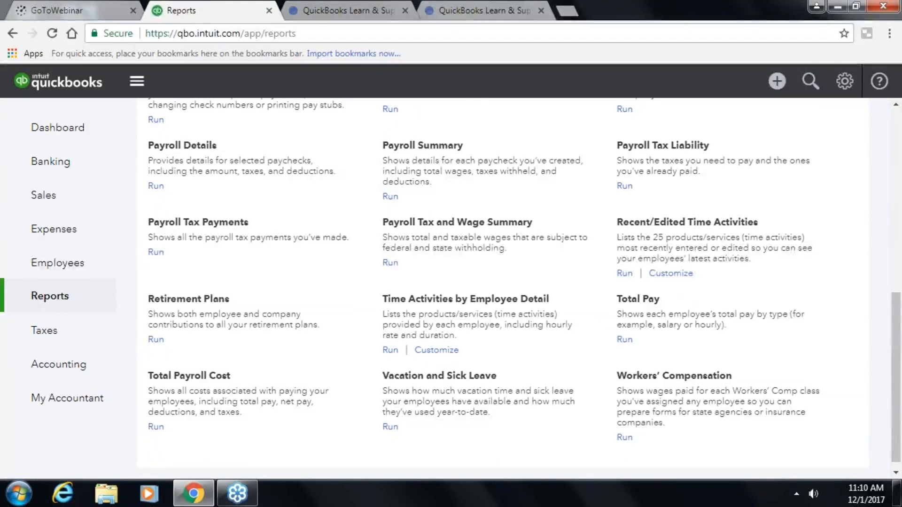
scroll(479, 321, "up", 7)
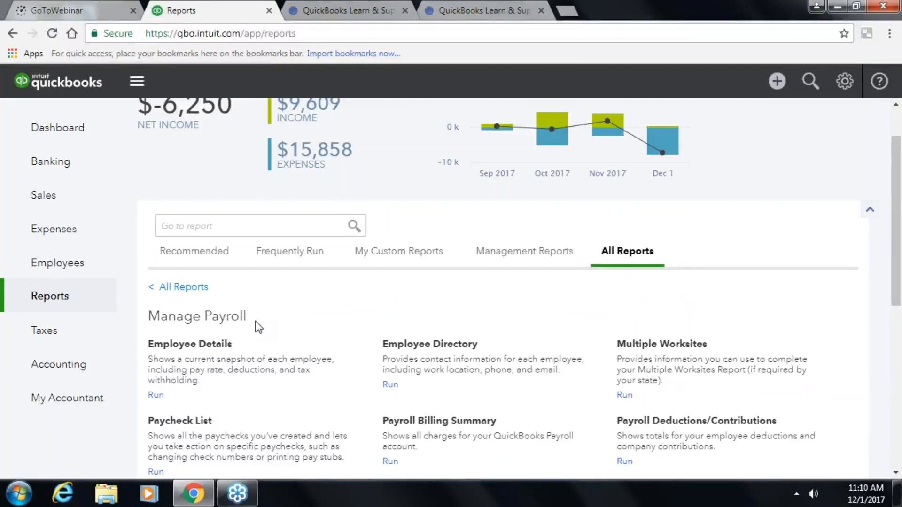
left_click(47, 332)
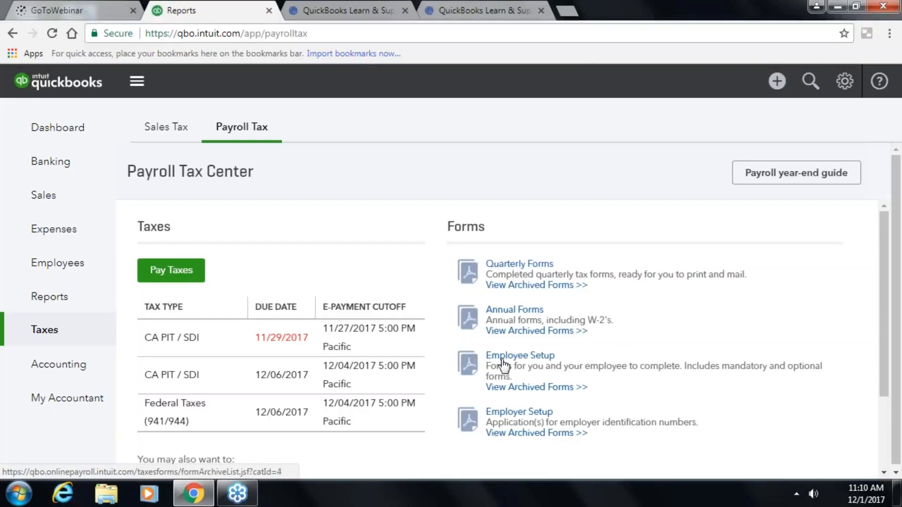
left_click(519, 312)
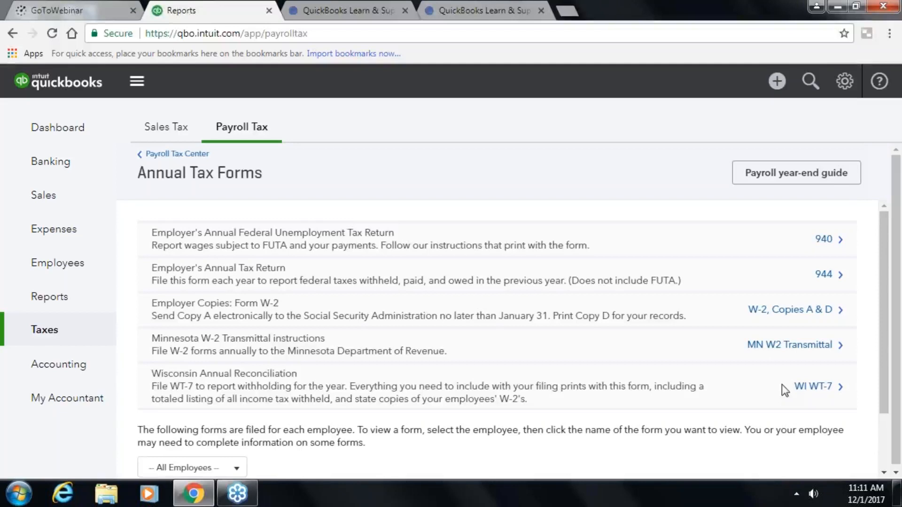
scroll(748, 380, "down", 2)
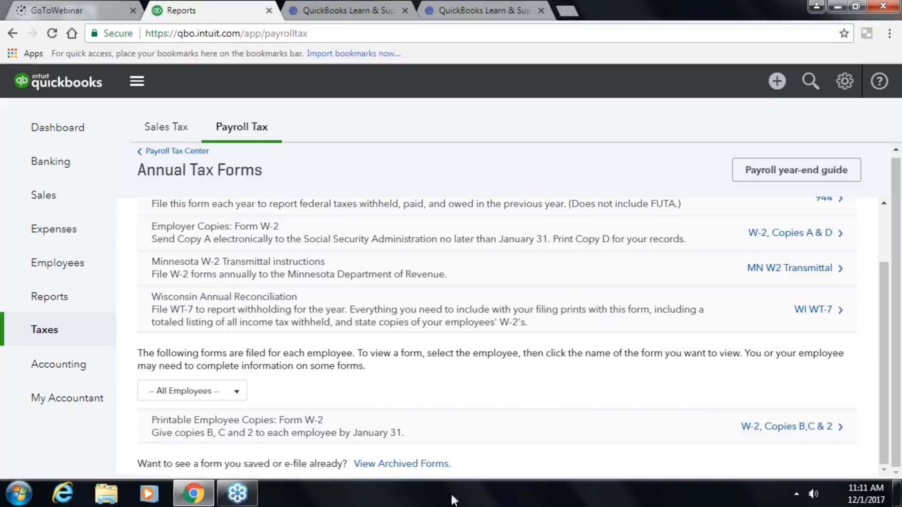
left_click(188, 151)
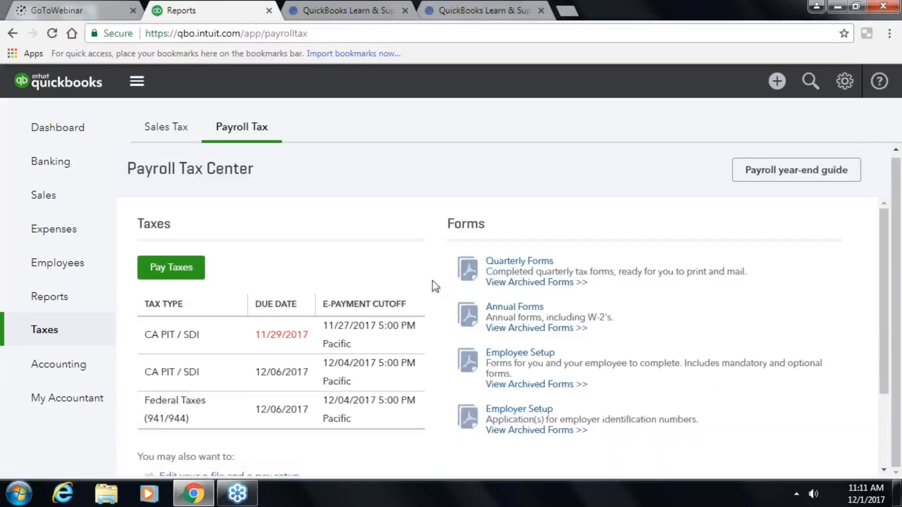
left_click(531, 353)
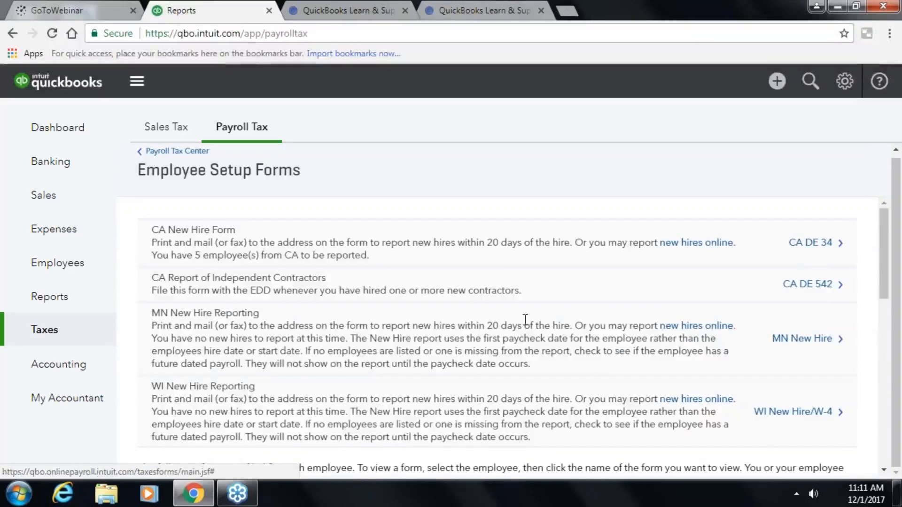
scroll(305, 281, "down", 3)
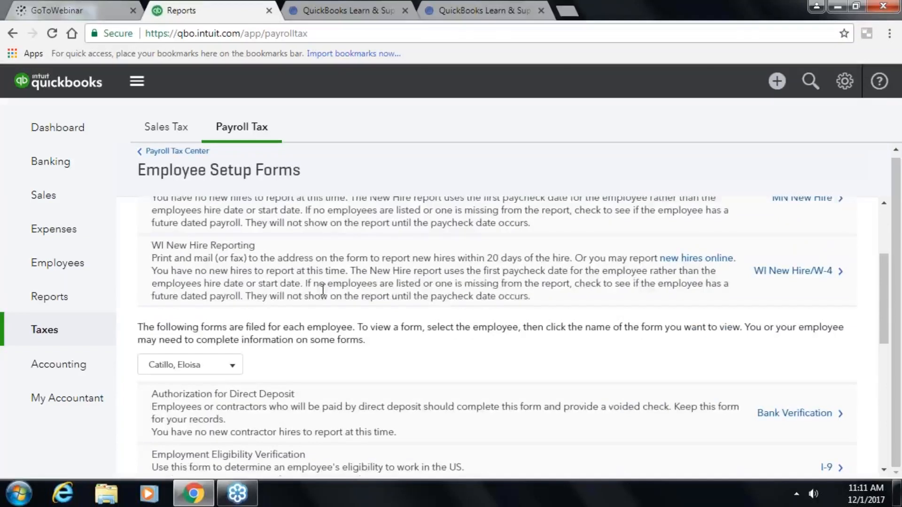
scroll(407, 318, "down", 3)
scroll(407, 319, "down", 4)
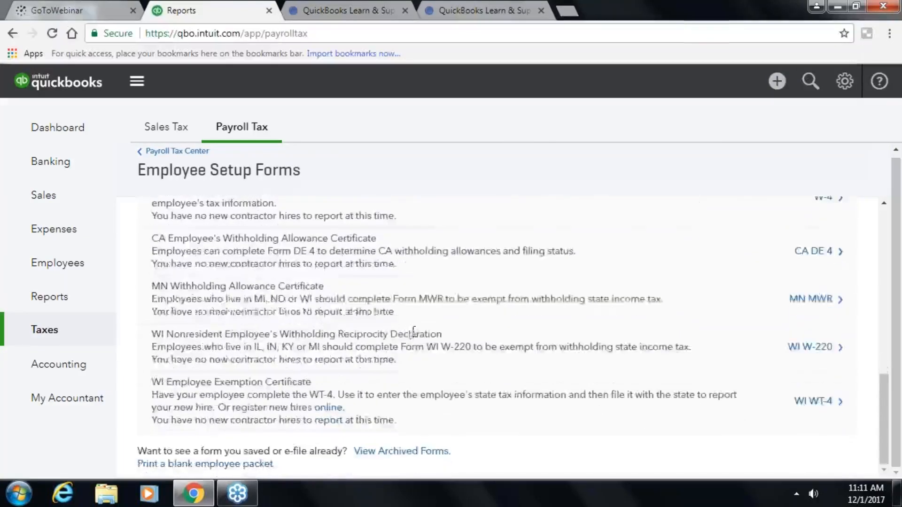
scroll(414, 332, "up", 5)
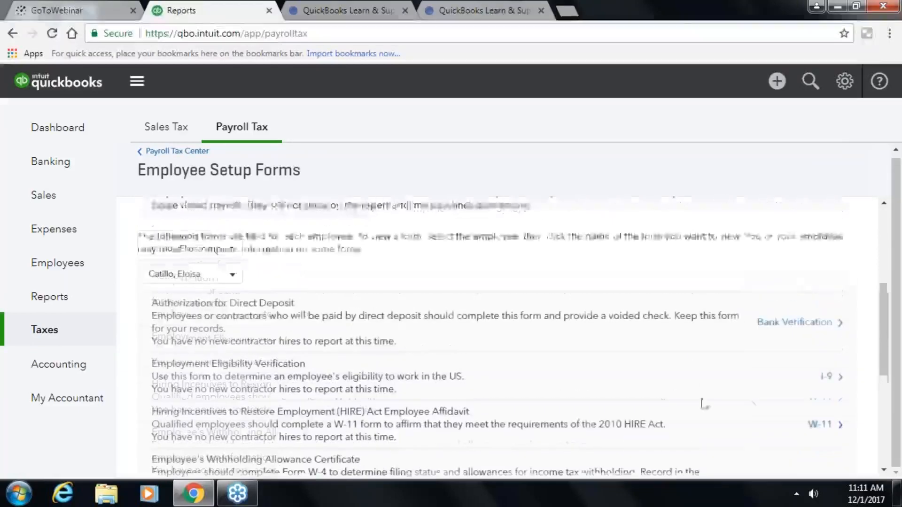
scroll(735, 396, "down", 4)
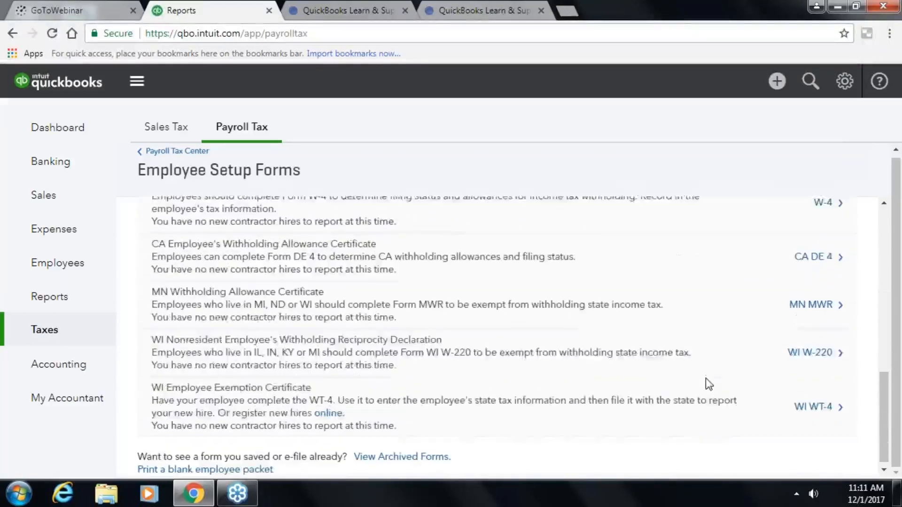
scroll(705, 380, "up", 3)
scroll(376, 357, "down", 3)
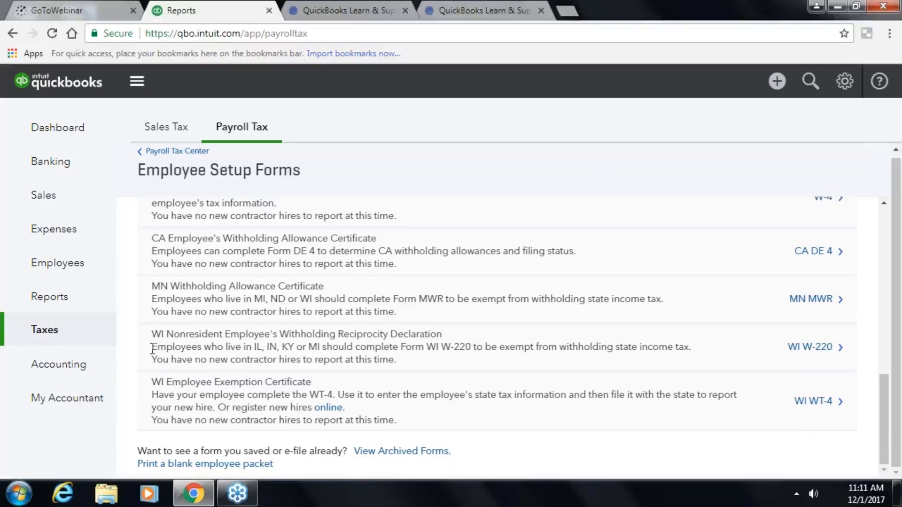
left_click(147, 151)
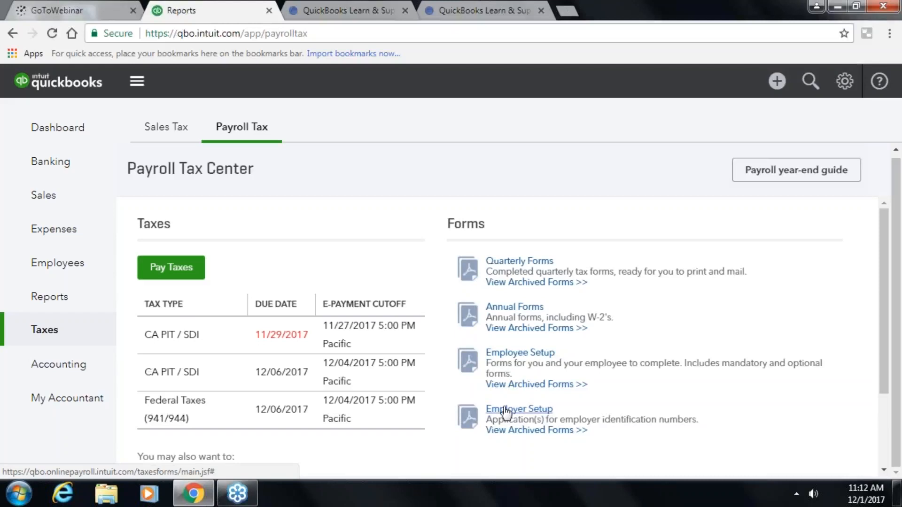
- Review the Employer Setup Forms from SS-4 to WI UCT-1, then return to the Payroll Tax page
left_click(505, 412)
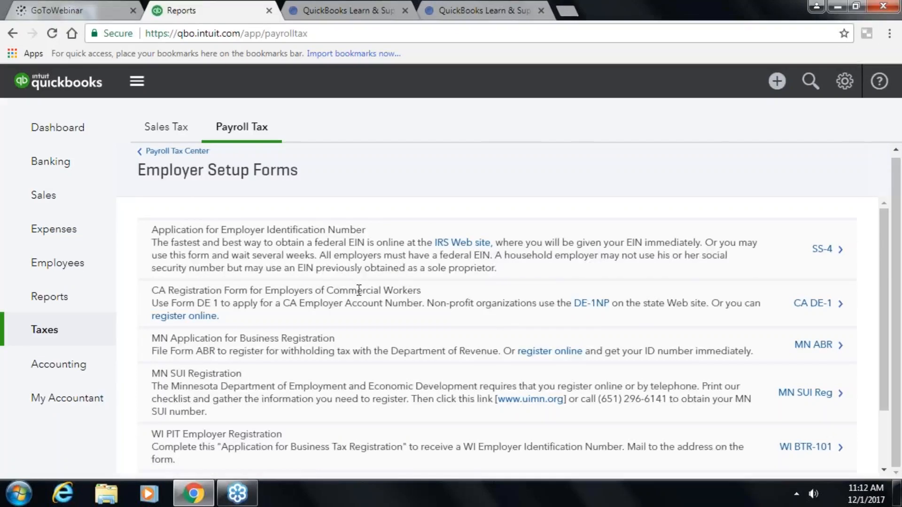
scroll(358, 287, "down", 3)
scroll(361, 301, "up", 3)
scroll(363, 332, "down", 3)
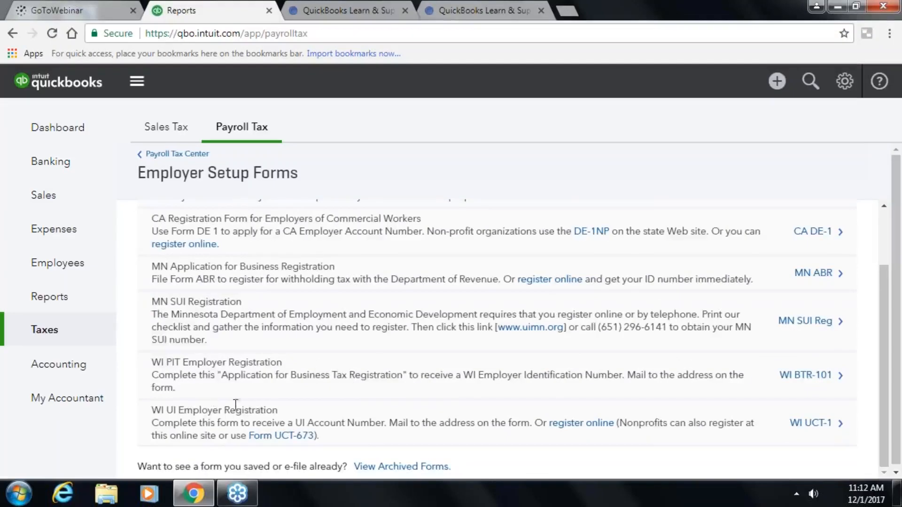
scroll(312, 368, "up", 3)
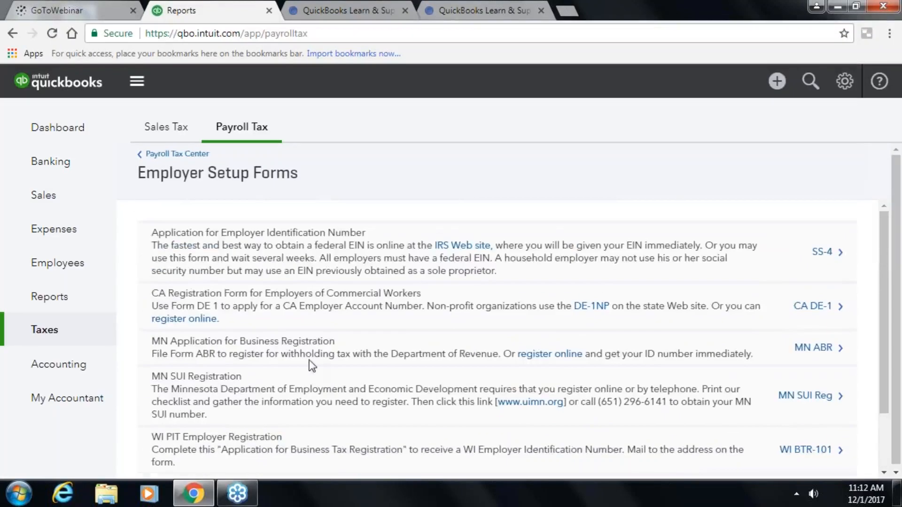
left_click(41, 330)
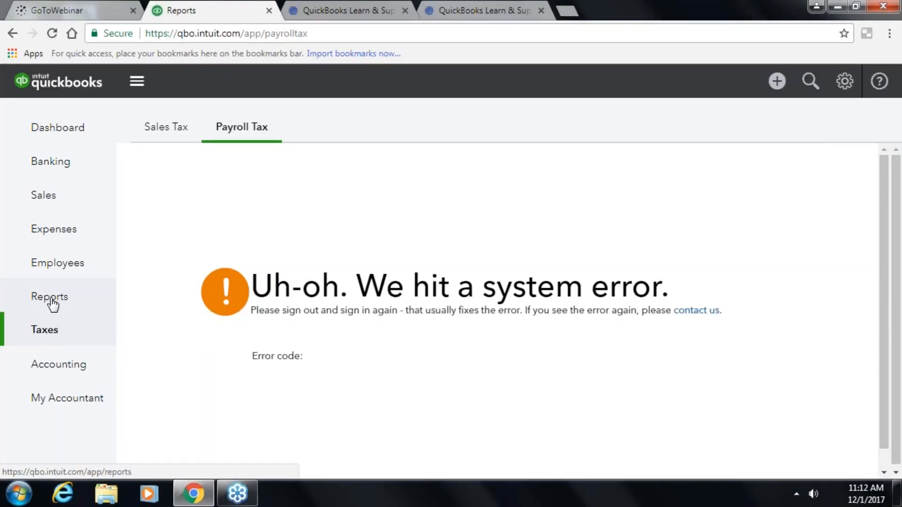
- Try Reports, Taxes, Employees and Expenses to escape the system error and load Expense Transactions
left_click(52, 305)
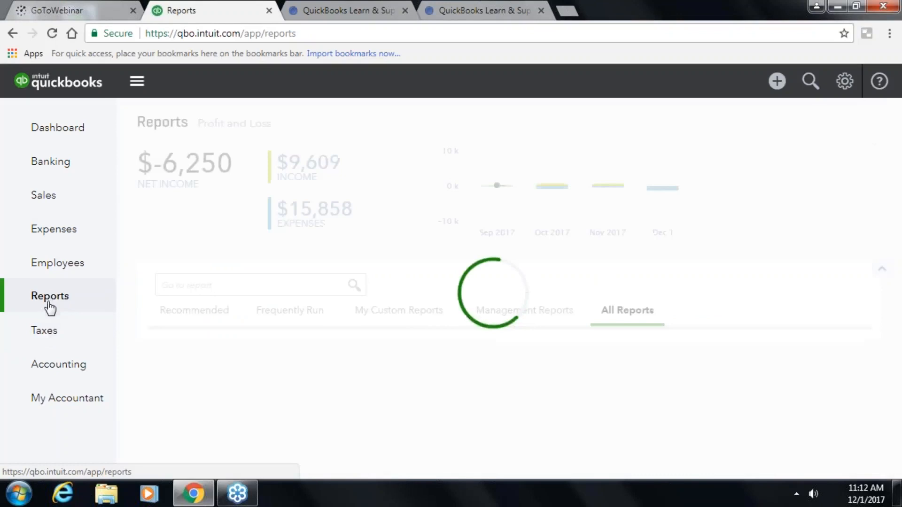
left_click(49, 331)
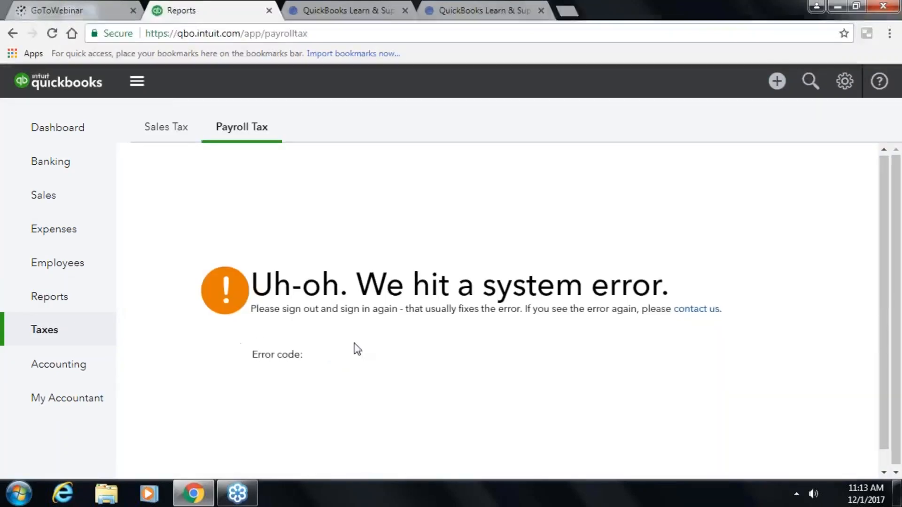
left_click(44, 261)
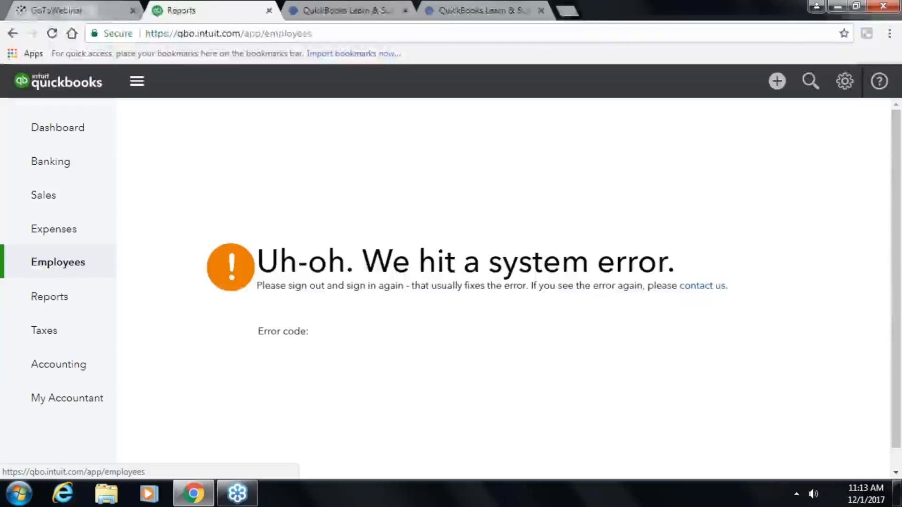
left_click(54, 230)
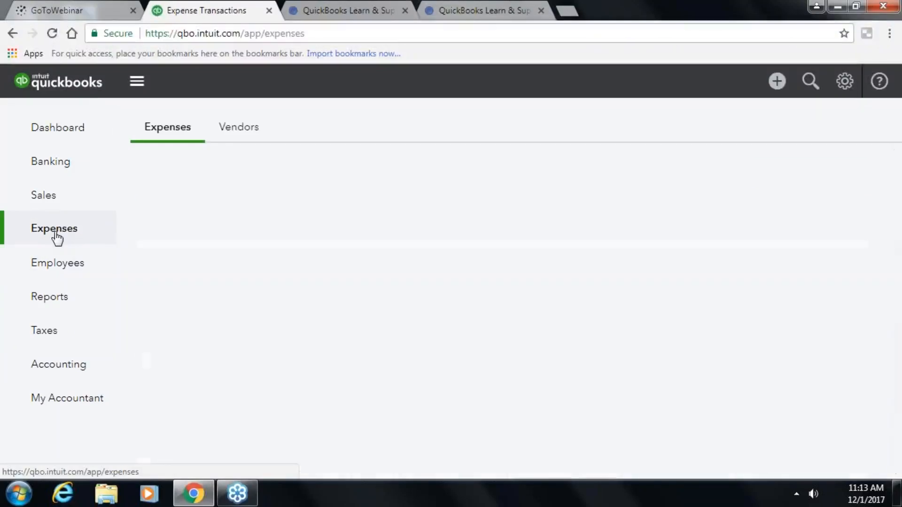
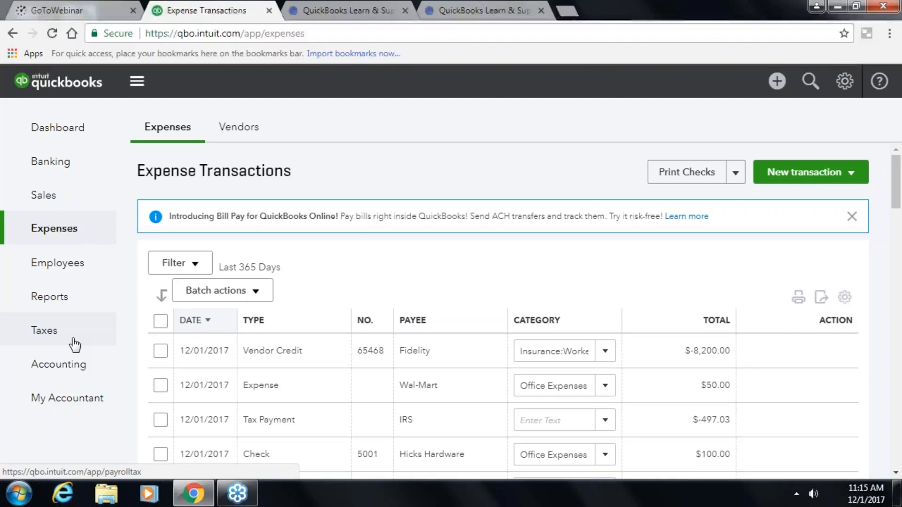
- Return from Expense Transactions to the Craig's Design and Landscaping Services dashboard
left_click(56, 129)
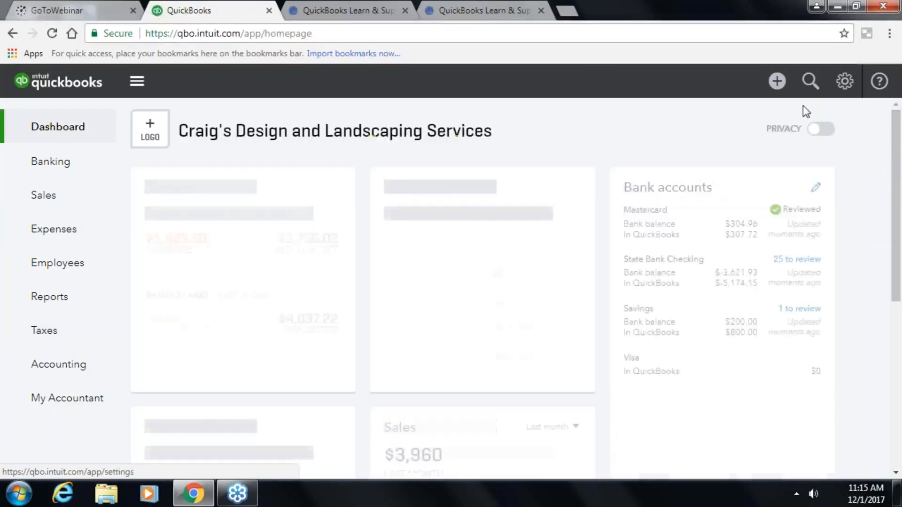